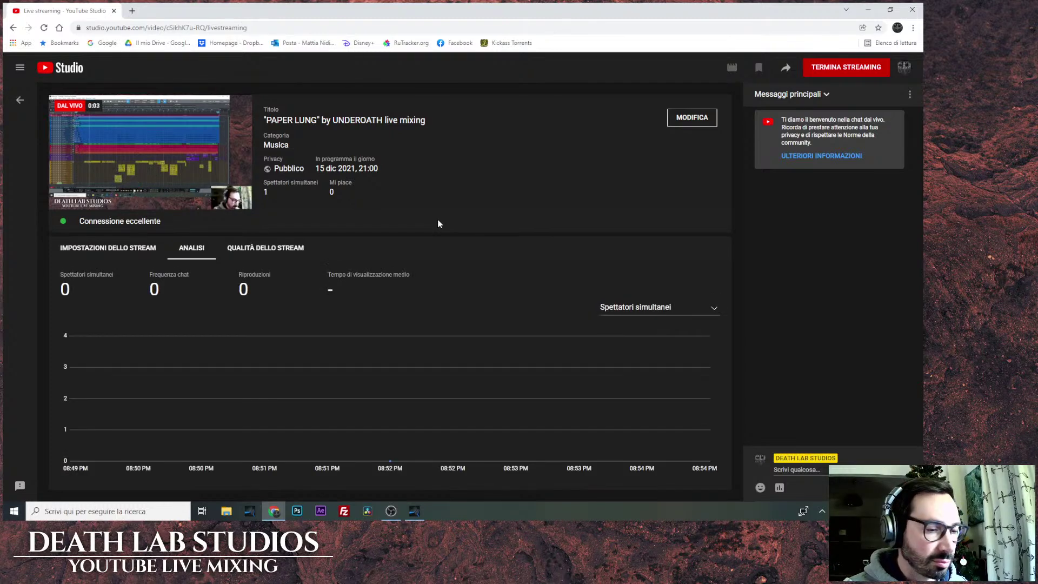
# Switch from the stream dashboard to the Paper Lung song in Studio One and briefly check its mixer console.
pyautogui.click(399, 514)
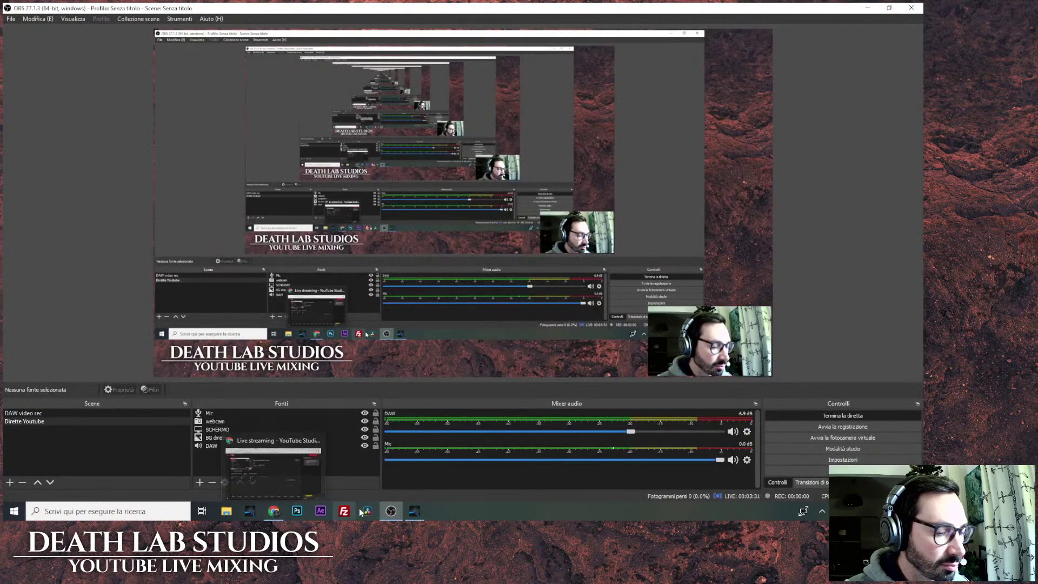
pyautogui.moveTo(391, 516)
pyautogui.click(418, 500)
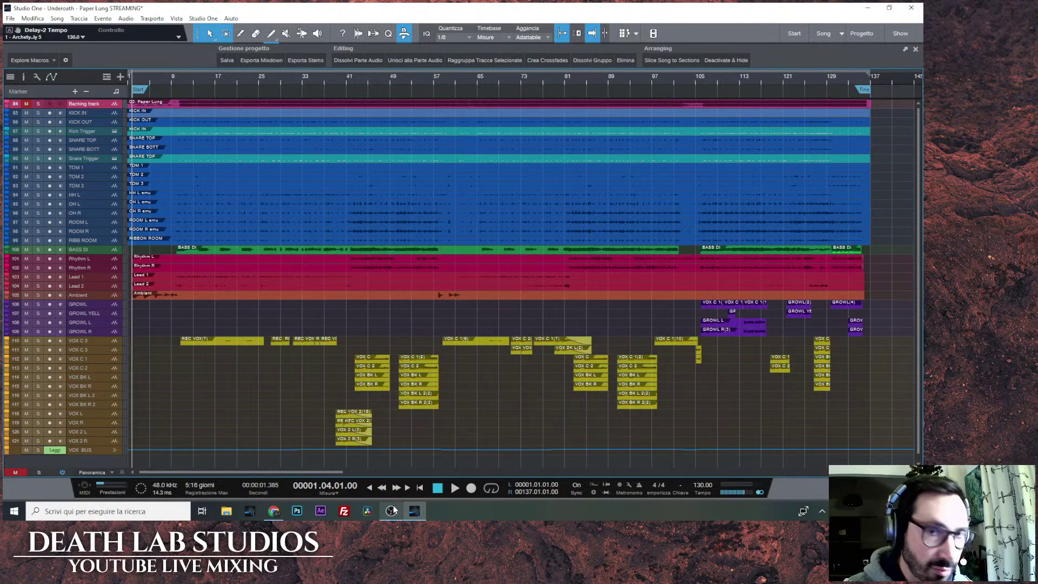
pyautogui.moveTo(394, 509)
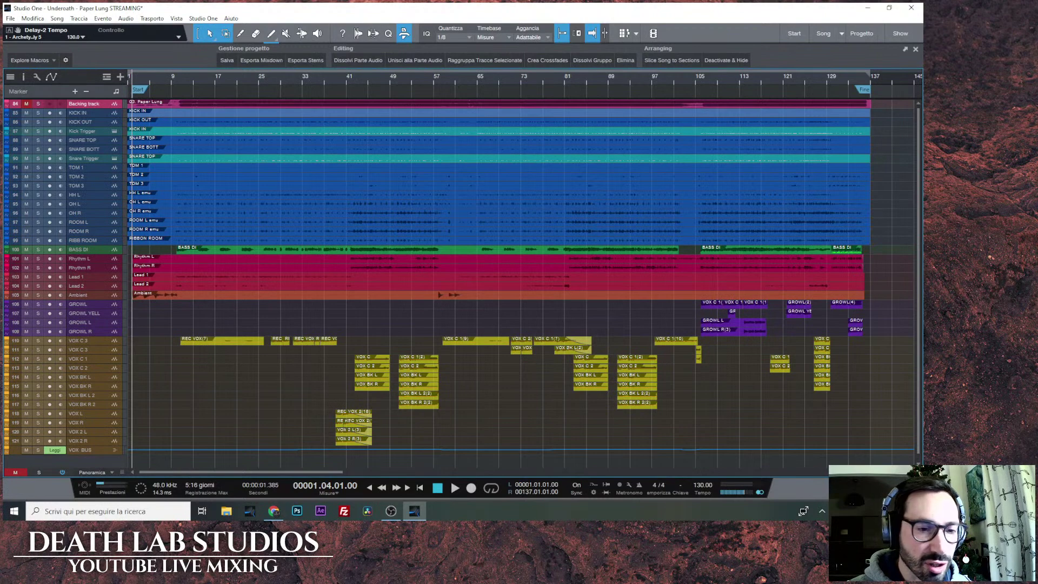
pyautogui.press('F3')
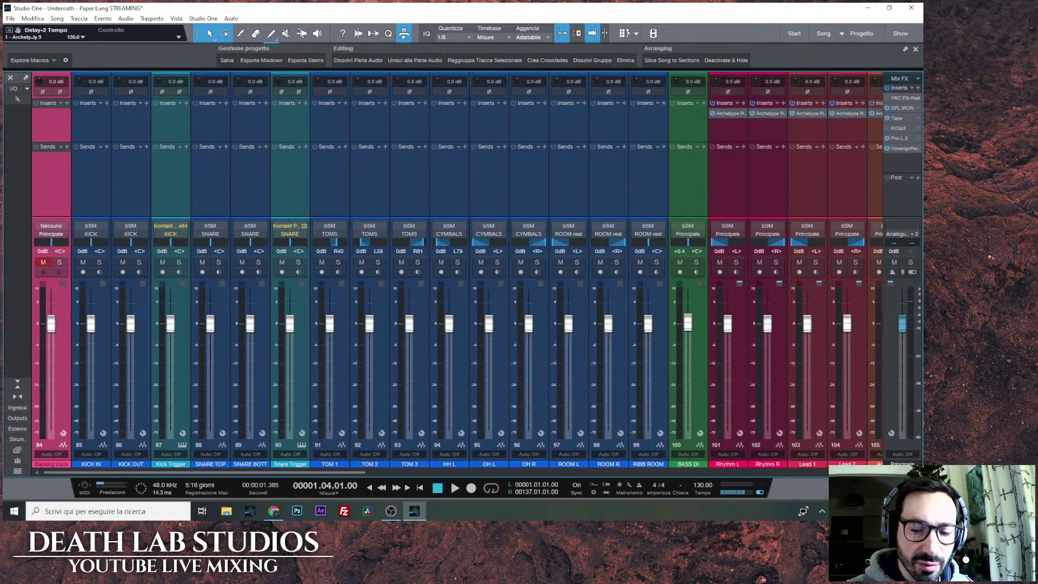
pyautogui.press('F3')
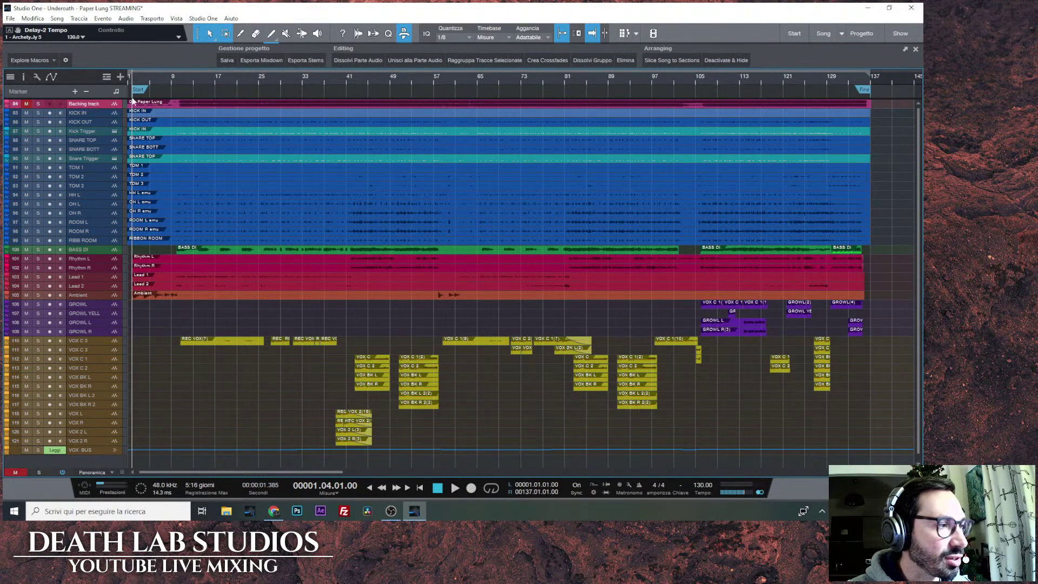
# Solo the Backing track, play it from the start, skip to about bars 13 and 25, and stop playback.
pyautogui.click(39, 104)
pyautogui.click(454, 488)
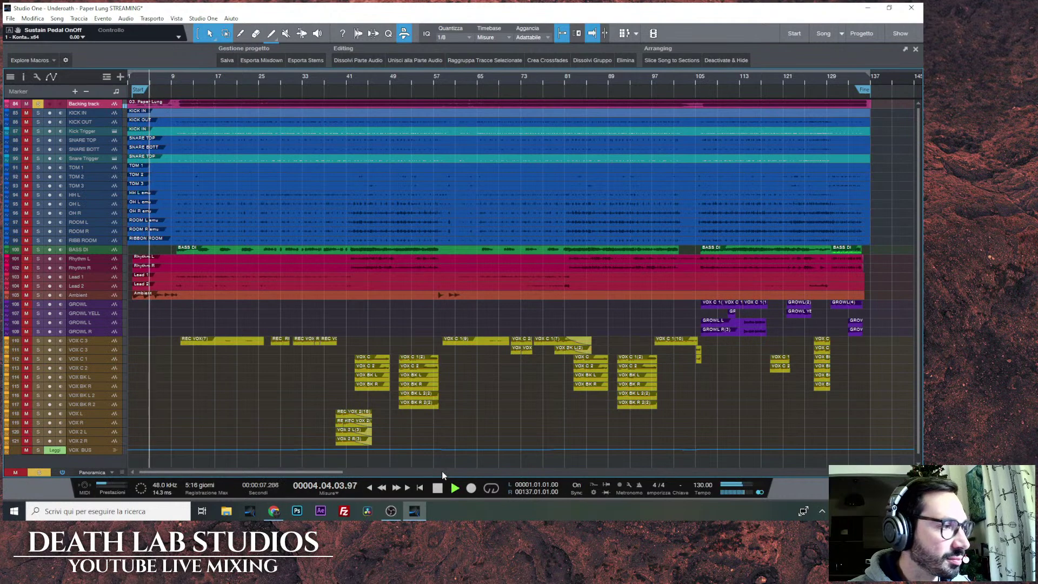
pyautogui.click(192, 82)
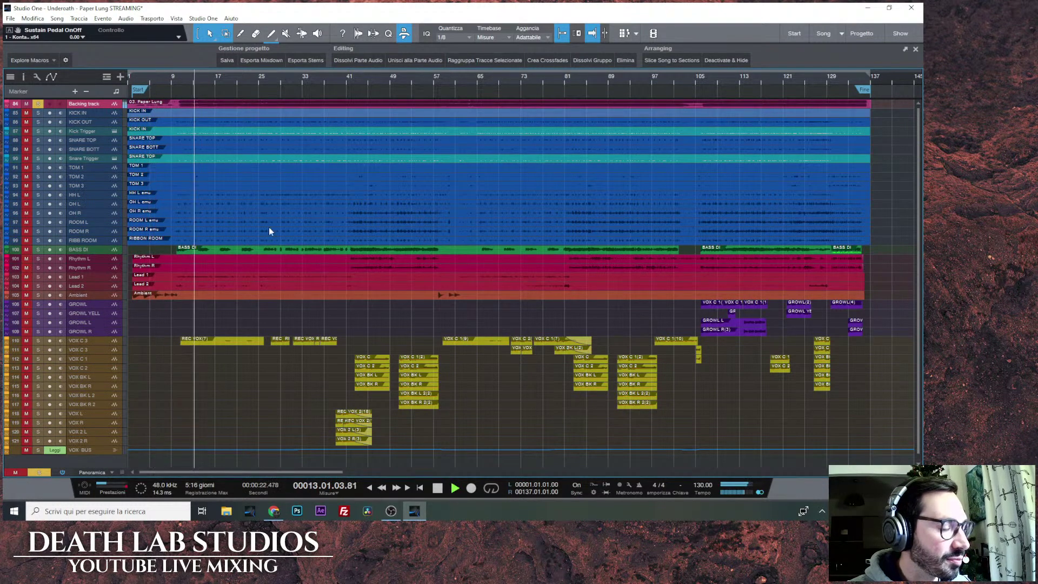
pyautogui.click(263, 90)
pyautogui.click(433, 488)
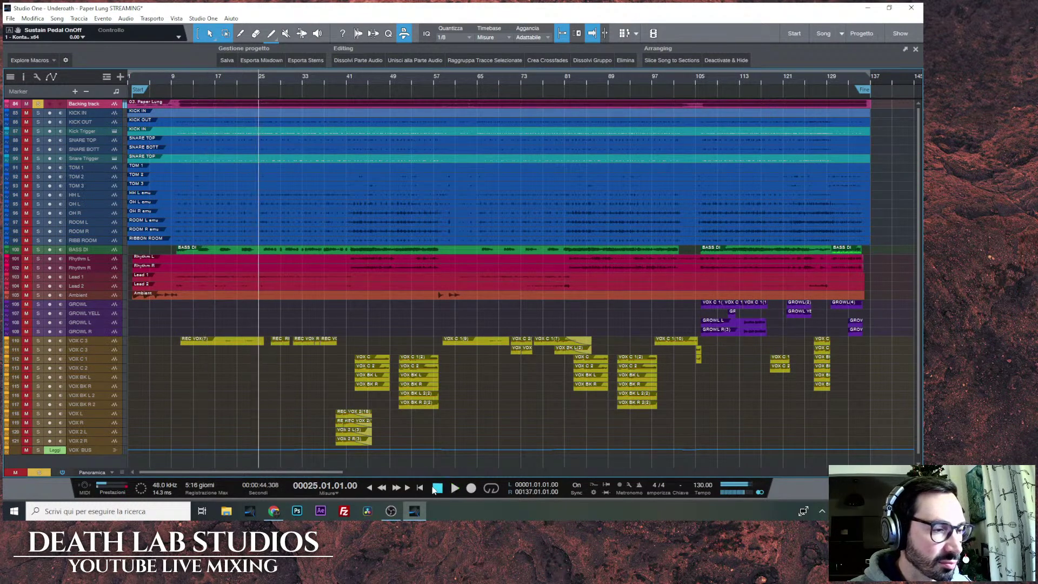
# Return the playback cursor to the song start and turn off solo on the Backing track.
pyautogui.click(133, 79)
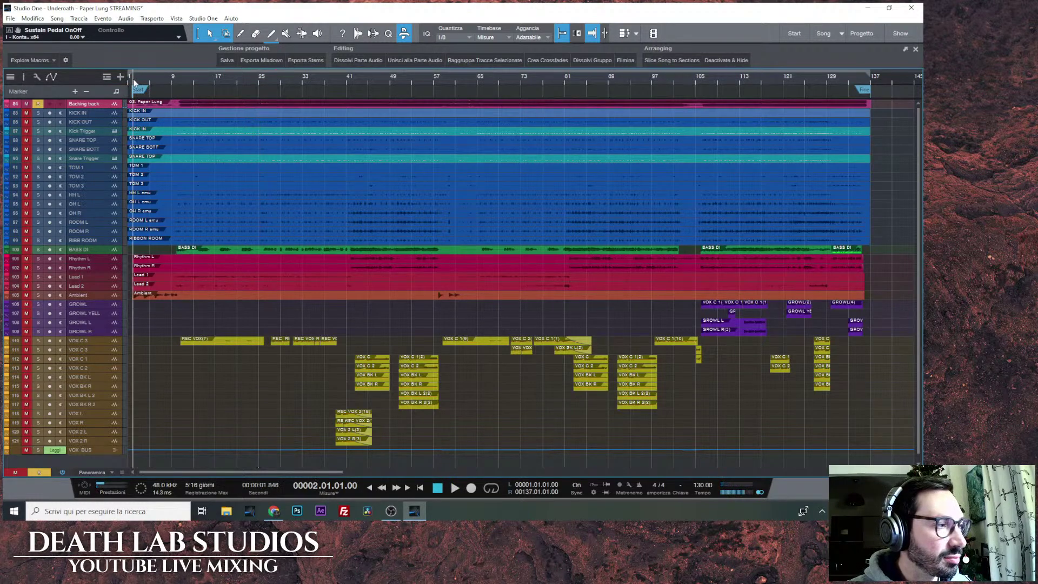
pyautogui.press('e')
pyautogui.press('e')
pyautogui.click(130, 80)
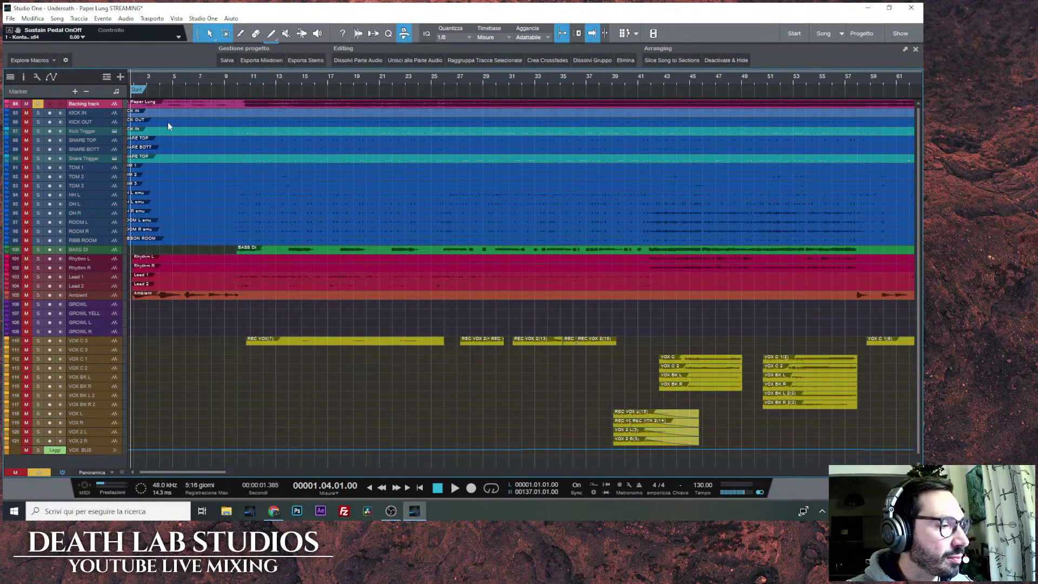
pyautogui.click(38, 103)
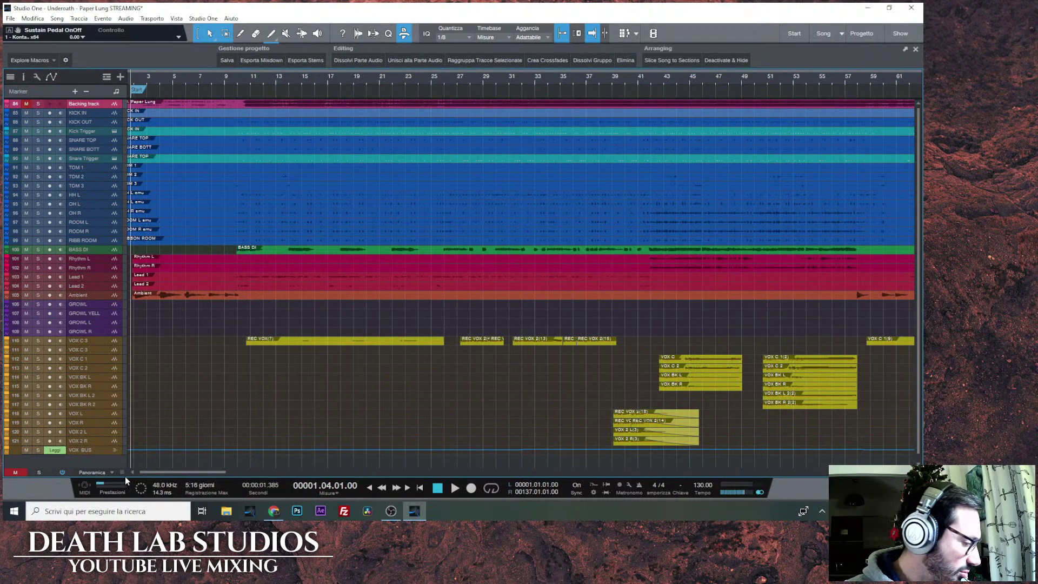
# Enlarge the track heights to the Piccolissimo size and select the KICK IN track.
pyautogui.scroll(5, 124, 476)
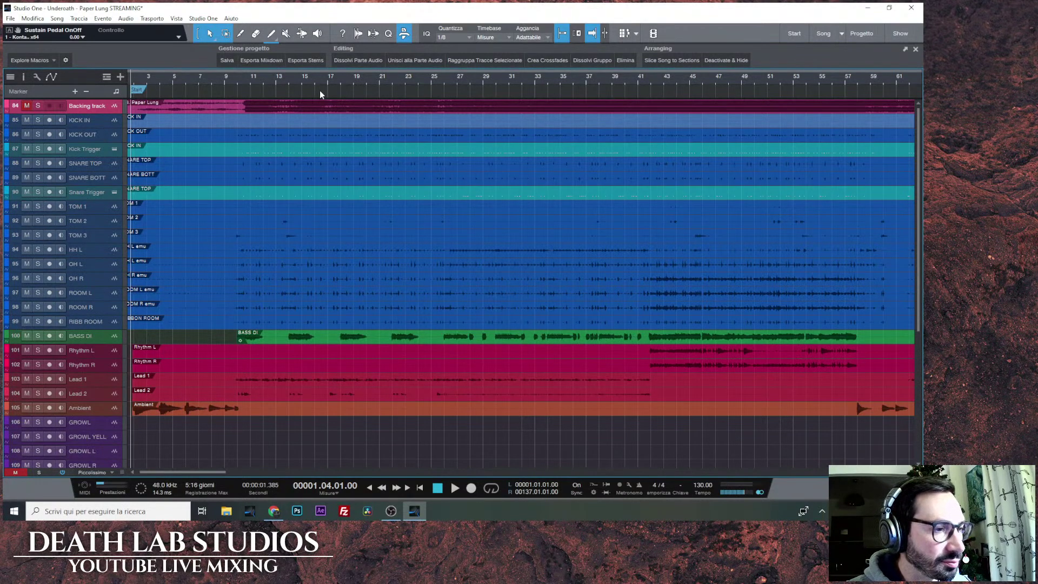
pyautogui.press('z')
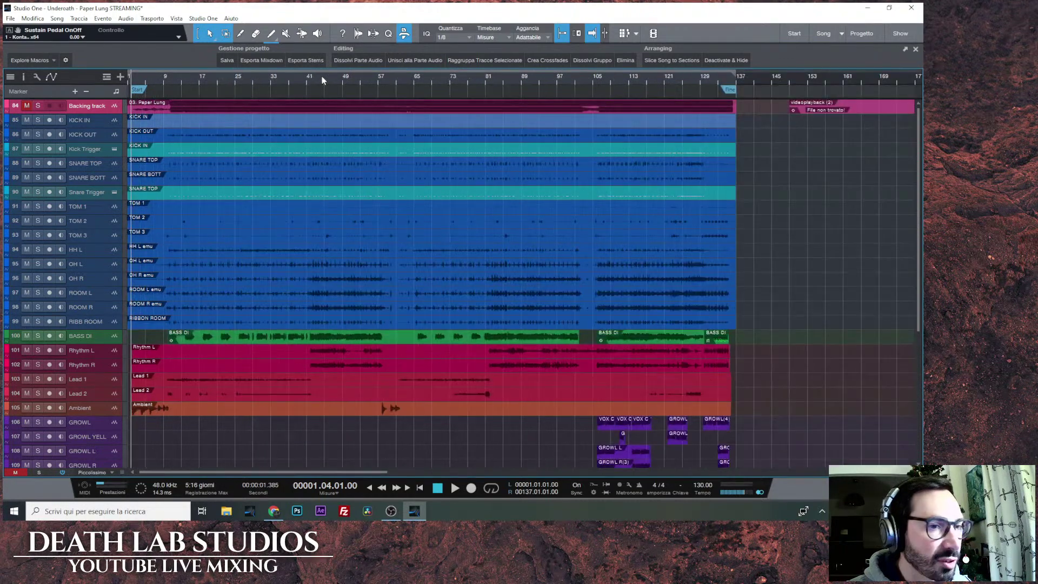
pyautogui.click(269, 123)
# Undo the accidental move of the KICK IN event onto the Backing track.
pyautogui.scroll(5, 282, 79)
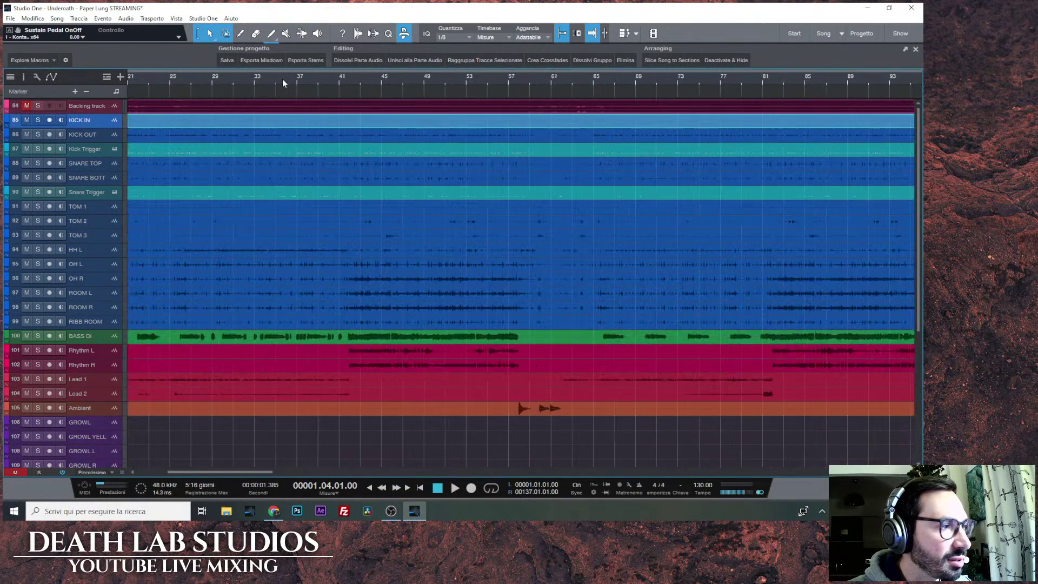
pyautogui.click(286, 33)
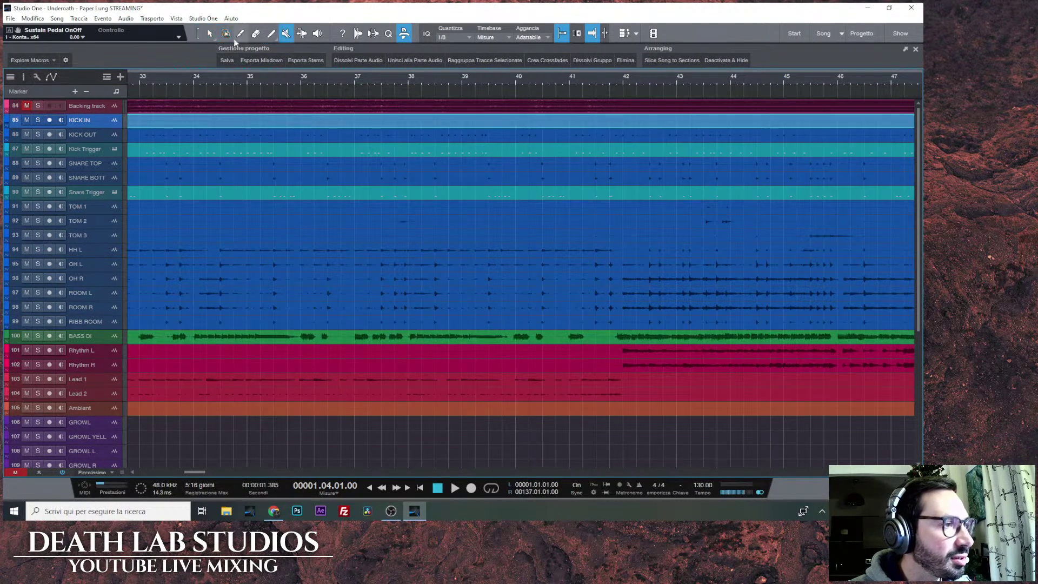
pyautogui.click(211, 34)
pyautogui.moveTo(140, 77); pyautogui.dragTo(145, 87)
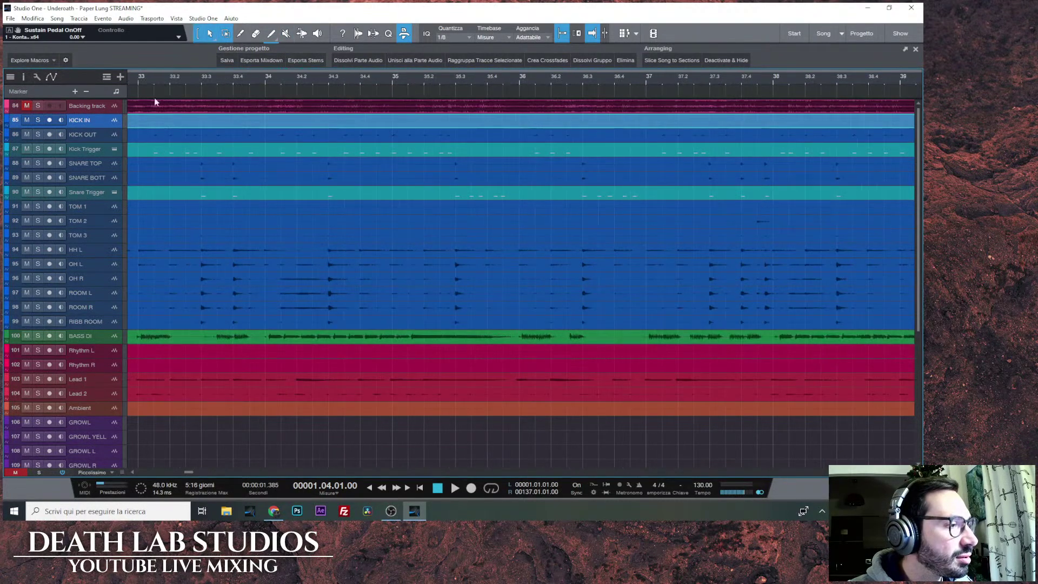
pyautogui.click(170, 102)
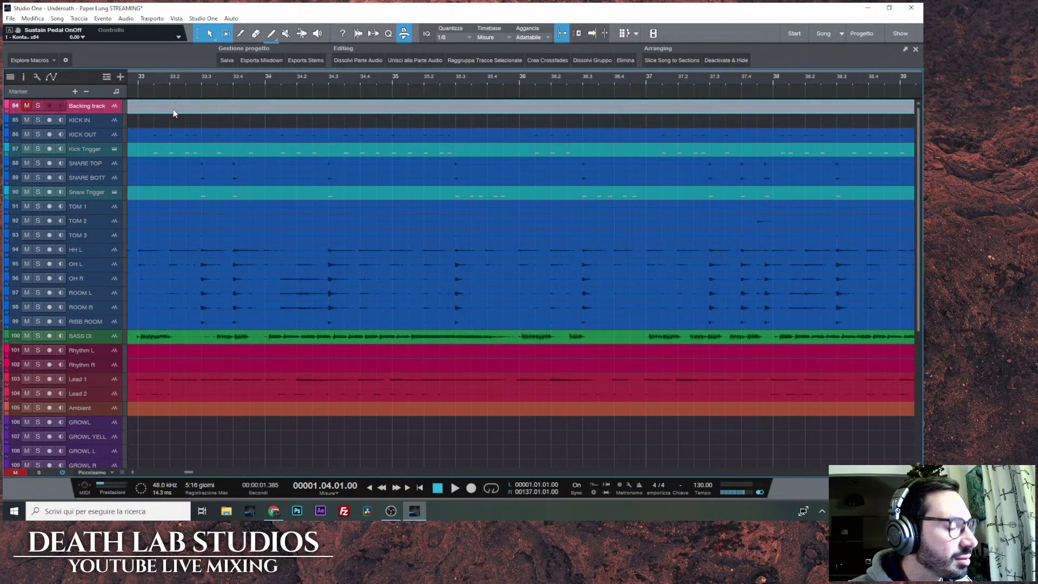
pyautogui.click(46, 21)
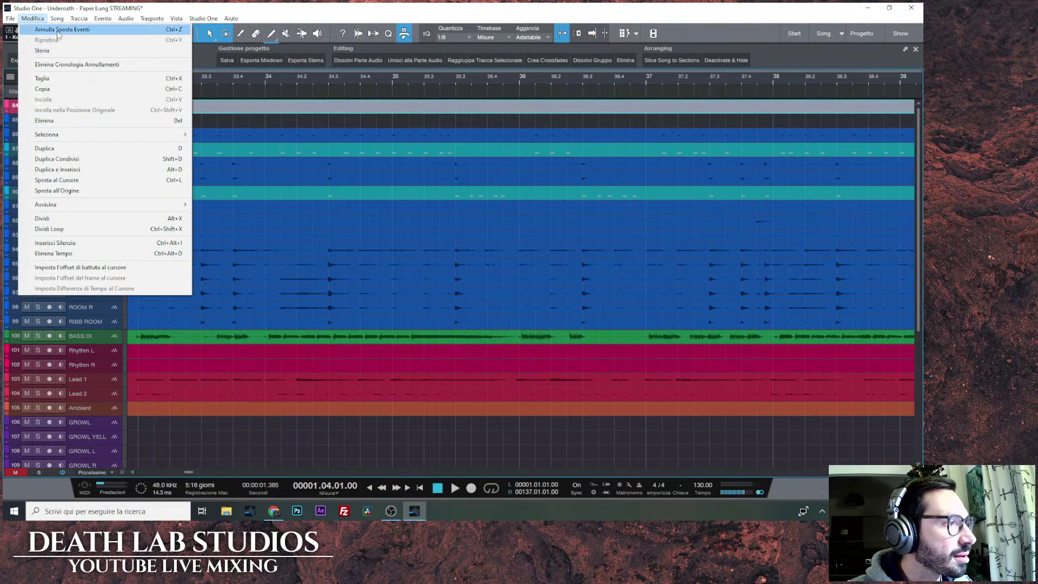
pyautogui.click(58, 31)
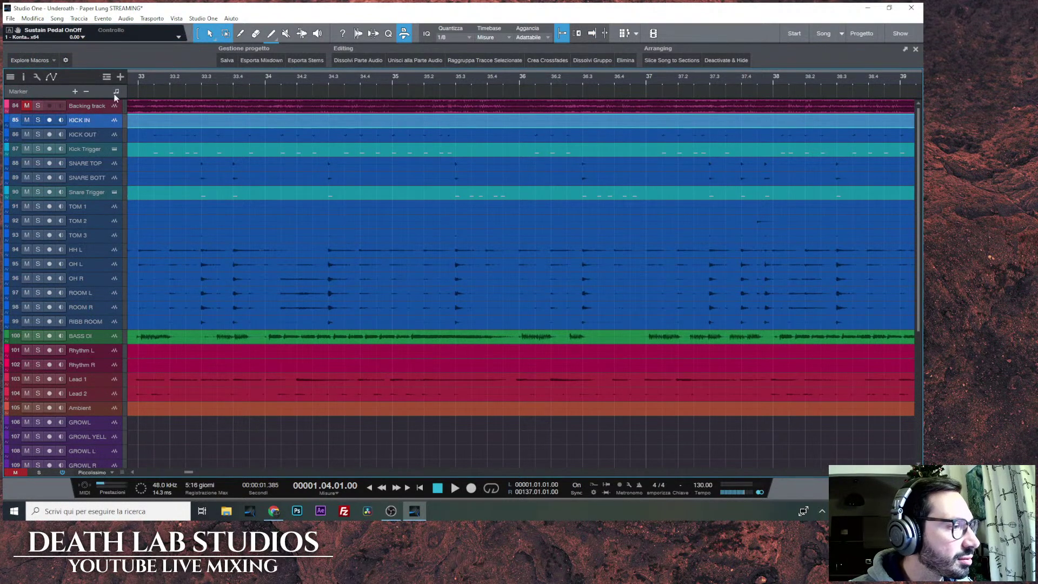
# Show the whole arrangement, inspect the Kontakt instrument on the Kick Trigger track, and close its window.
pyautogui.scroll(-5, 144, 79)
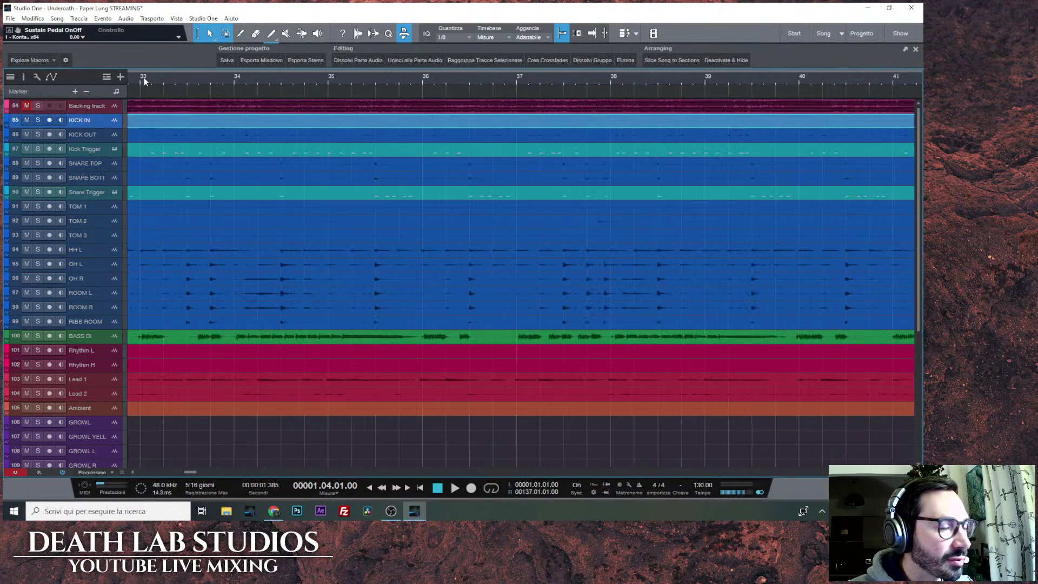
pyautogui.scroll(-4, 144, 77)
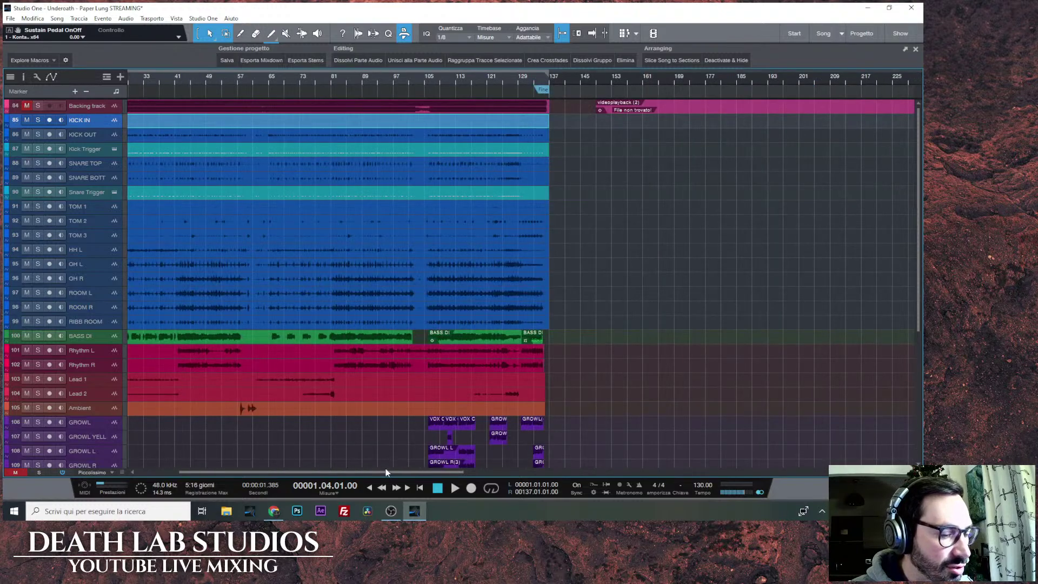
pyautogui.moveTo(381, 474); pyautogui.dragTo(313, 472)
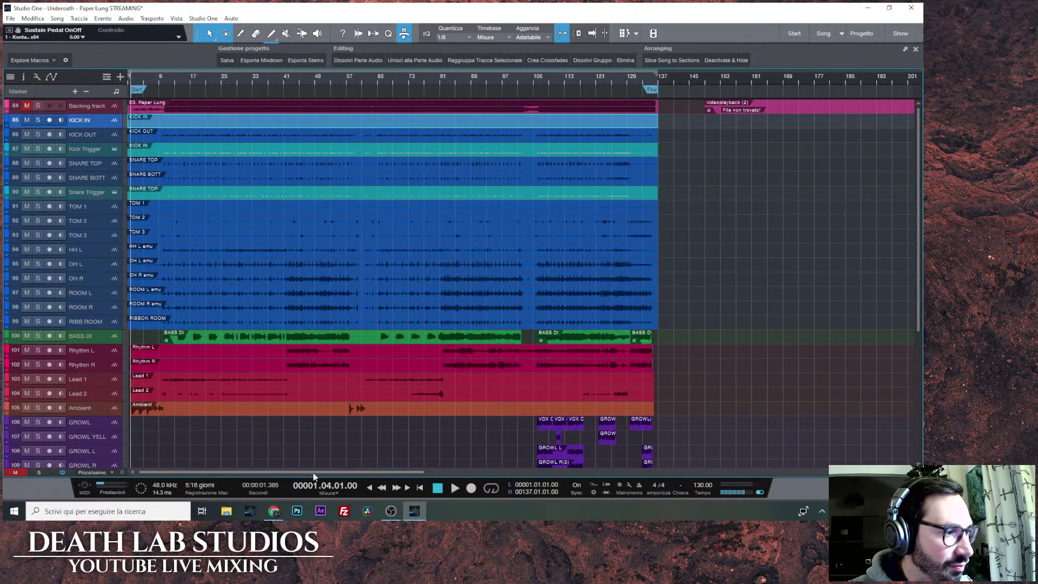
pyautogui.click(113, 149)
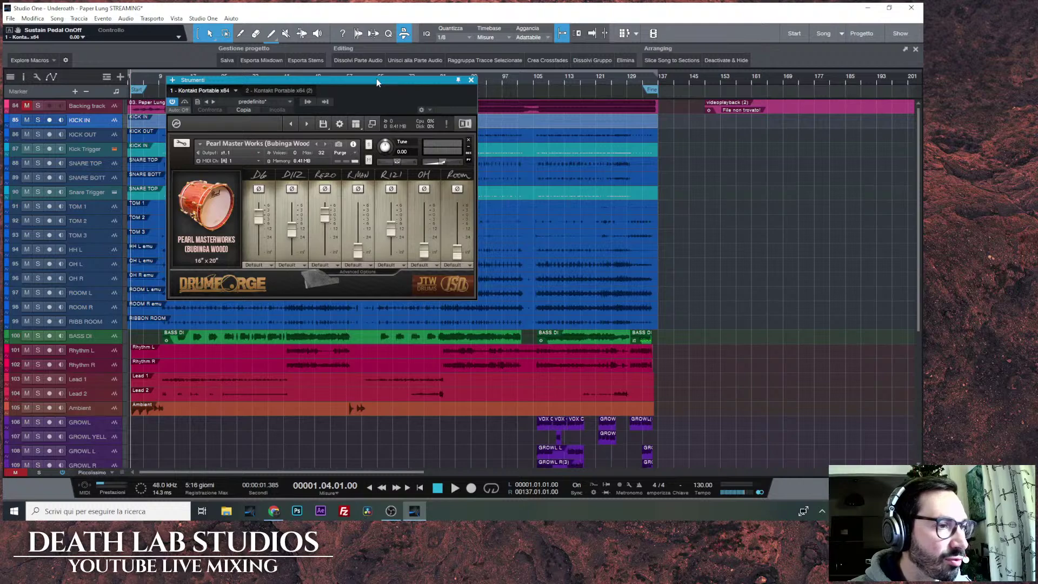
pyautogui.moveTo(377, 83); pyautogui.dragTo(537, 105)
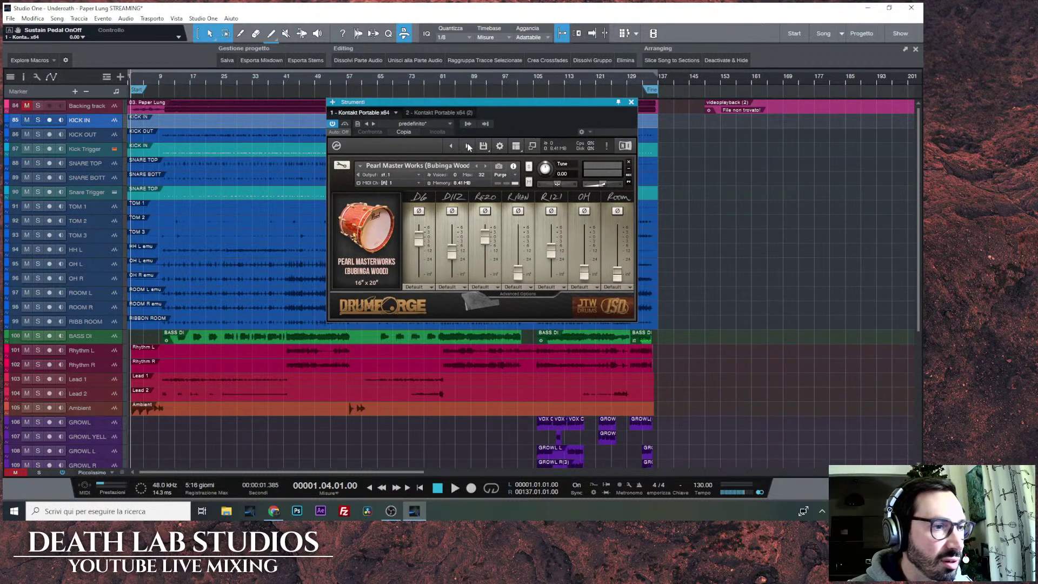
pyautogui.moveTo(505, 104); pyautogui.dragTo(497, 84)
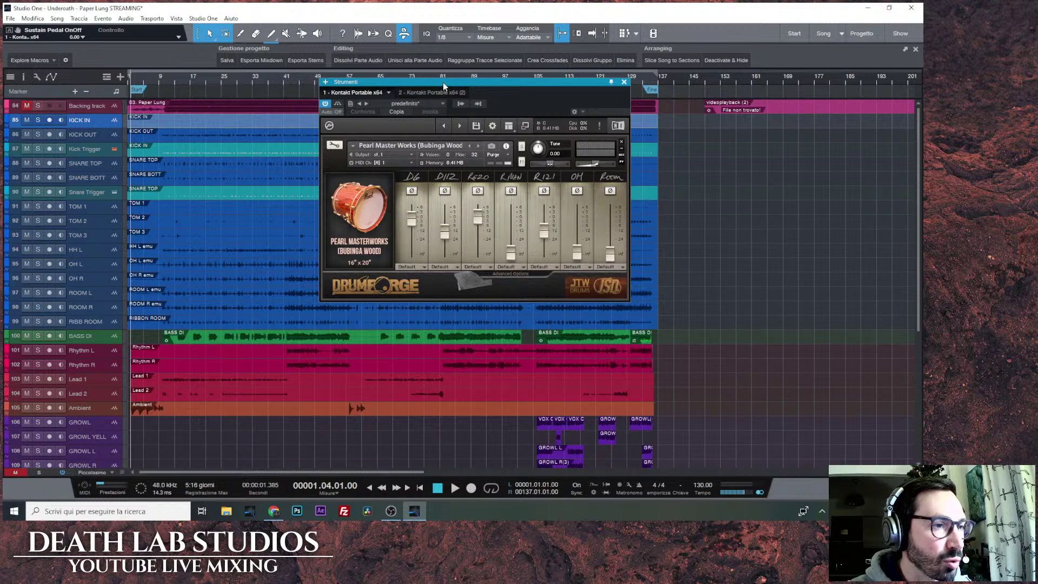
pyautogui.moveTo(441, 82); pyautogui.dragTo(420, 80)
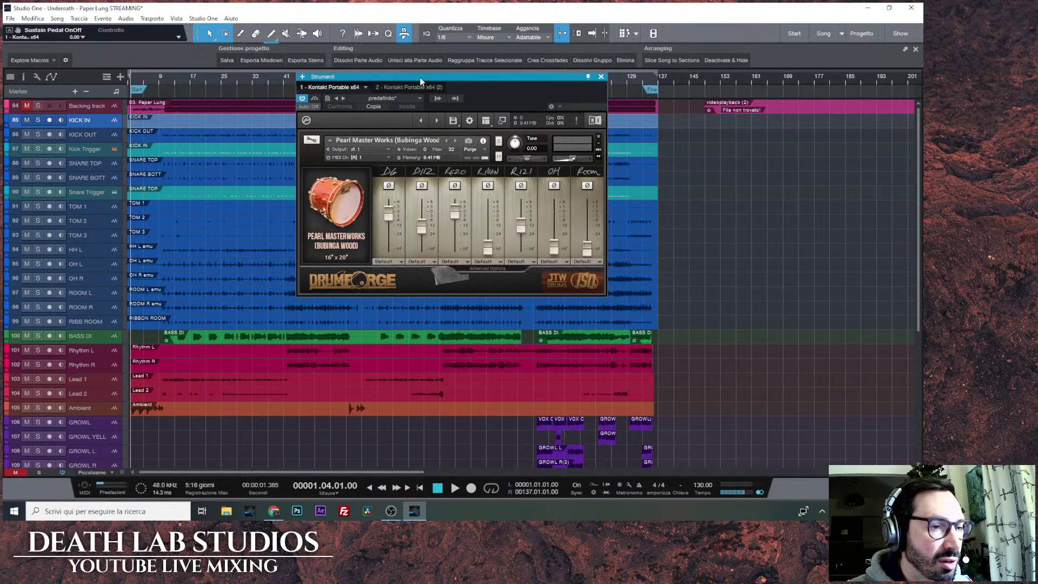
pyautogui.moveTo(421, 82); pyautogui.dragTo(409, 79)
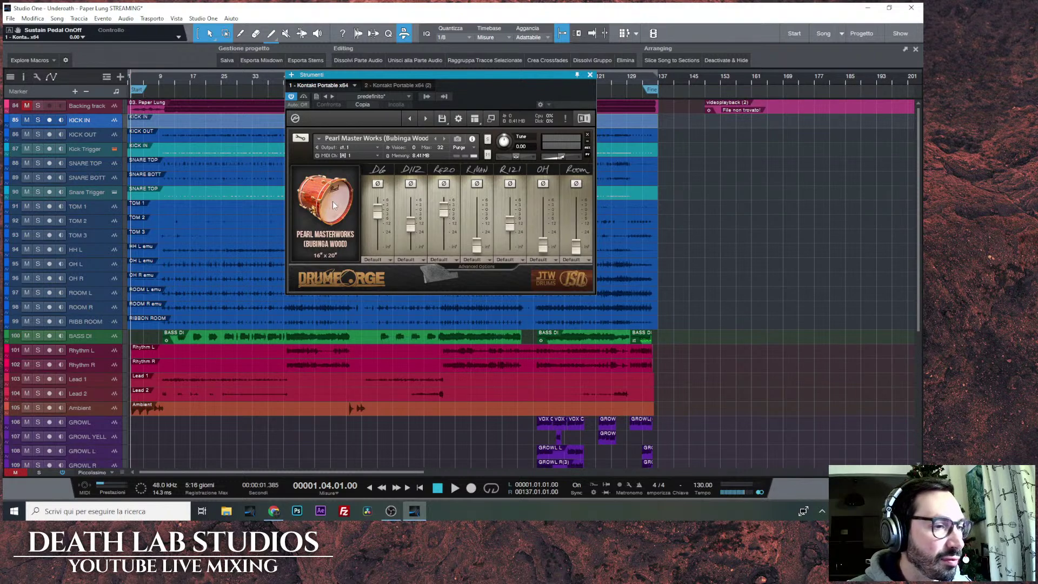
pyautogui.click(589, 75)
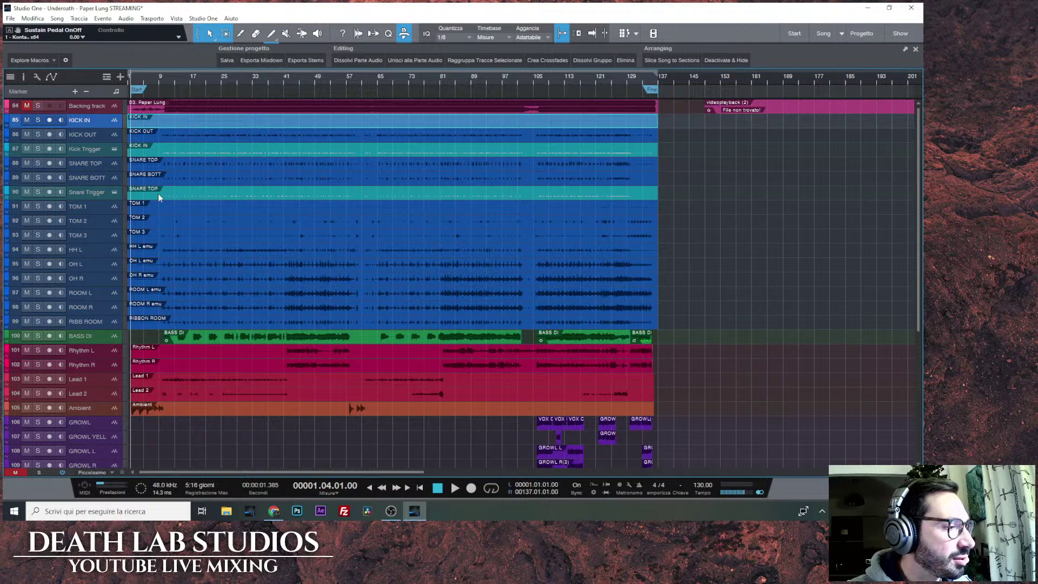
# Inspect the Kontakt instrument on the Snare Trigger track and close its window.
pyautogui.click(115, 192)
pyautogui.moveTo(341, 86); pyautogui.dragTo(384, 90)
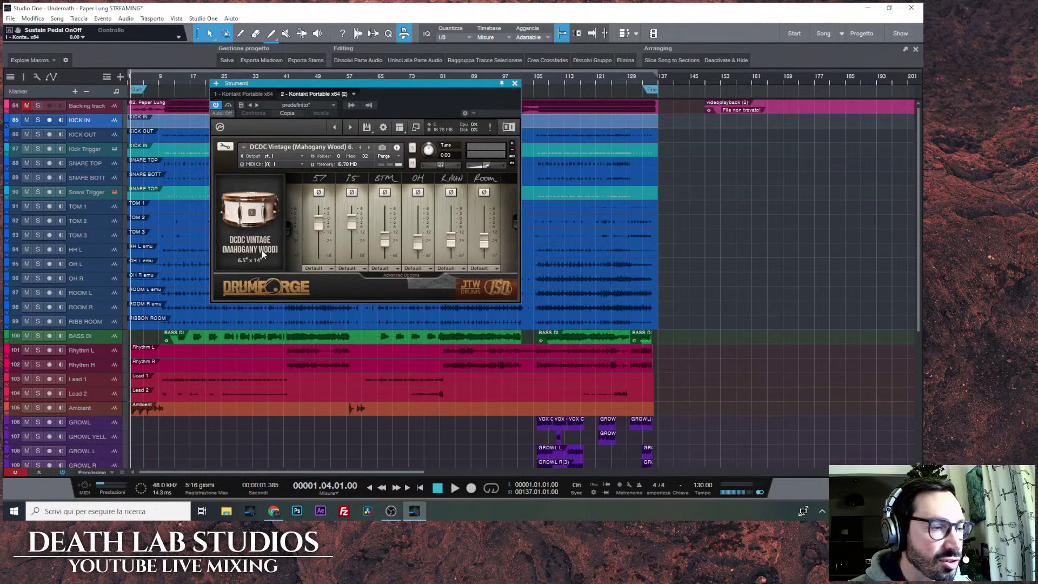
pyautogui.click(515, 85)
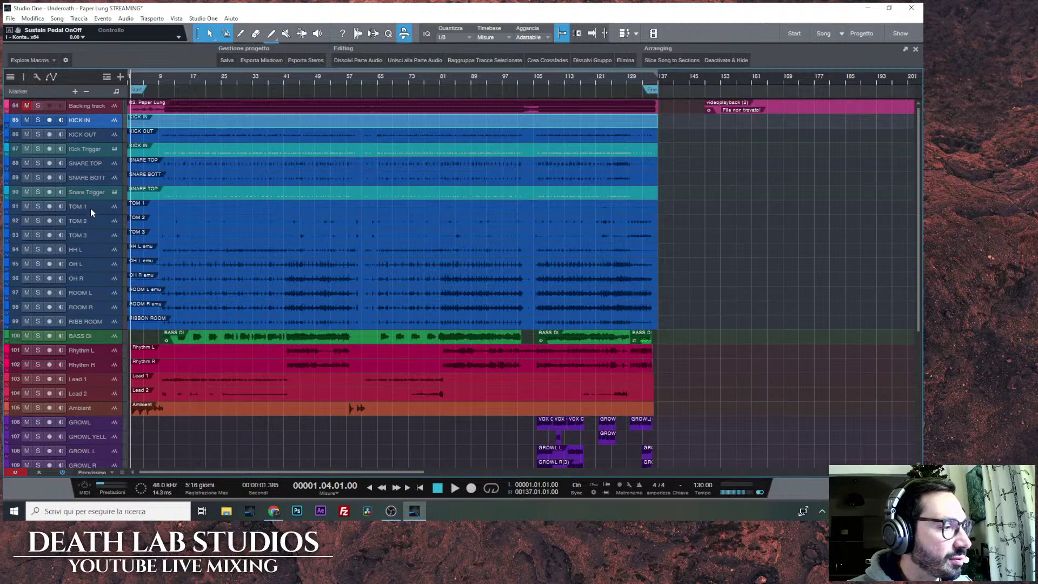
# Review the tracks below the snare, selecting the HH L track and the Rhythm L guitar track.
pyautogui.scroll(-1, 90, 251)
pyautogui.click(92, 241)
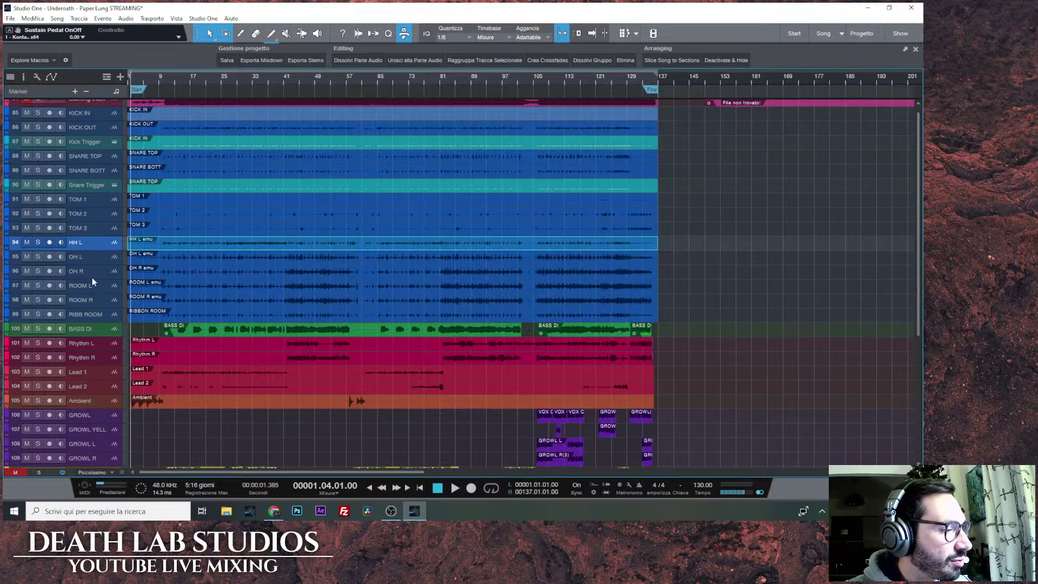
pyautogui.scroll(-2, 99, 291)
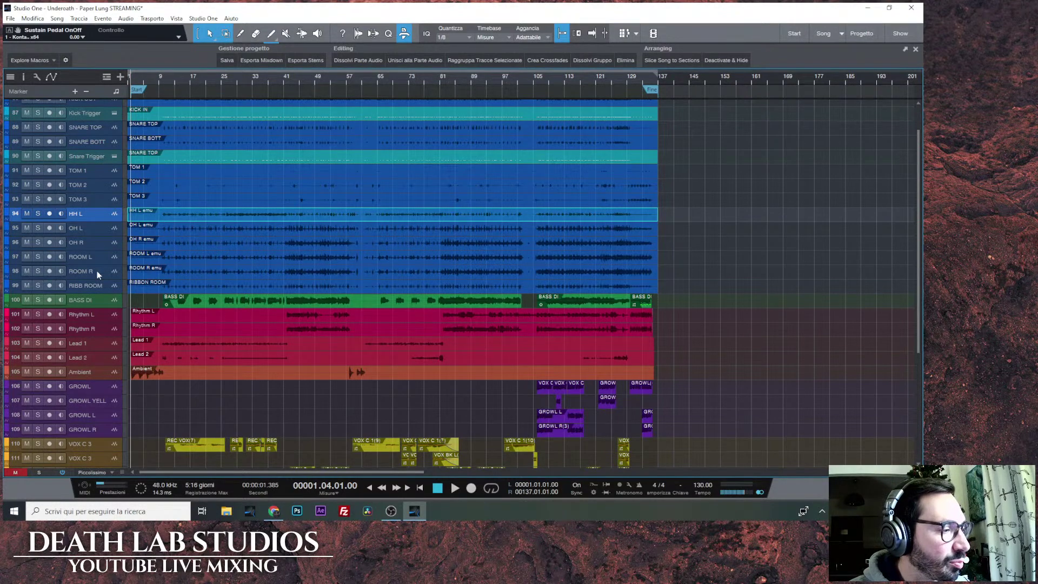
pyautogui.scroll(-2, 97, 272)
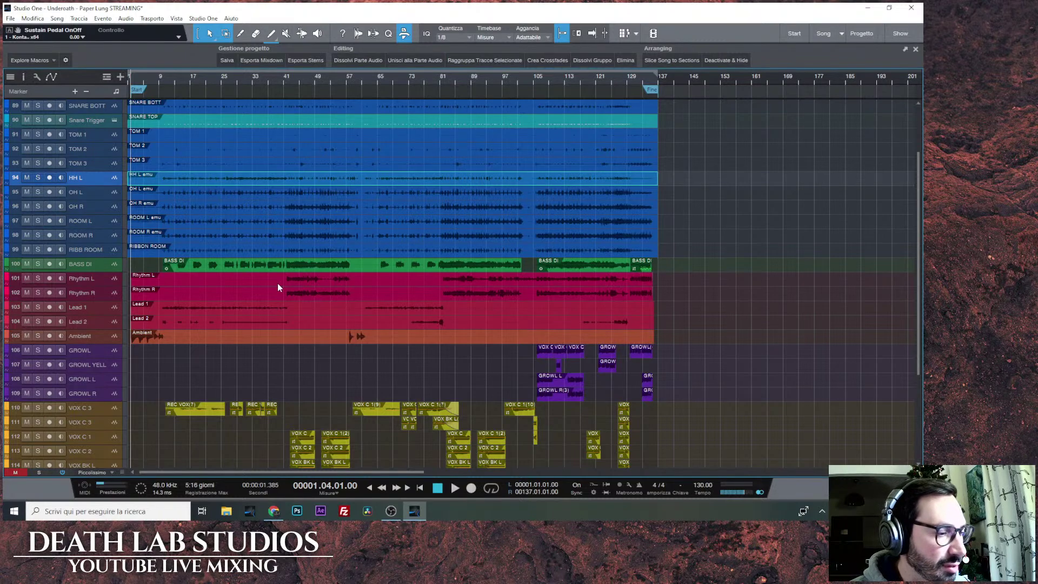
pyautogui.scroll(-2, 112, 283)
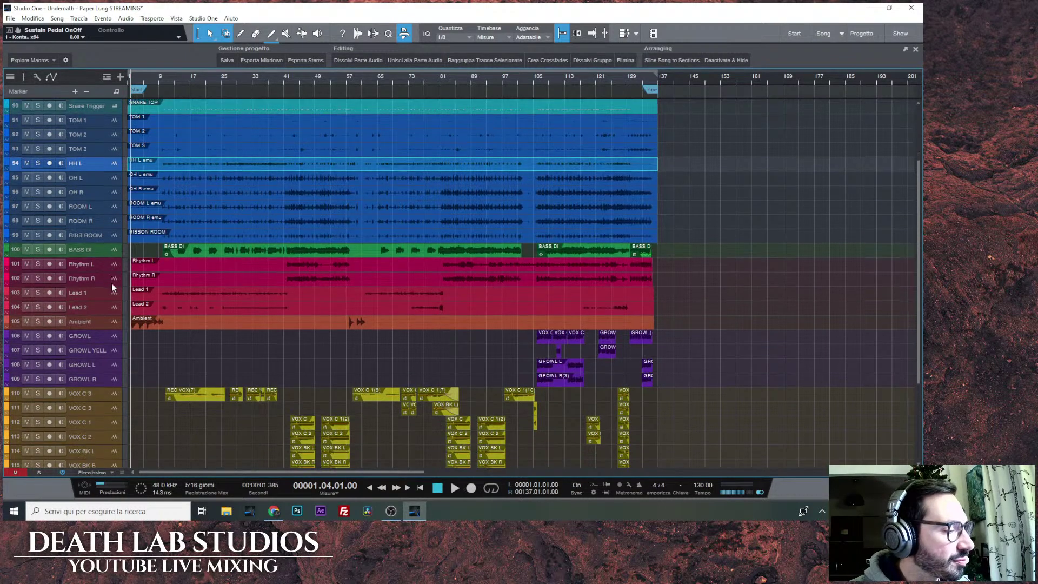
pyautogui.click(104, 250)
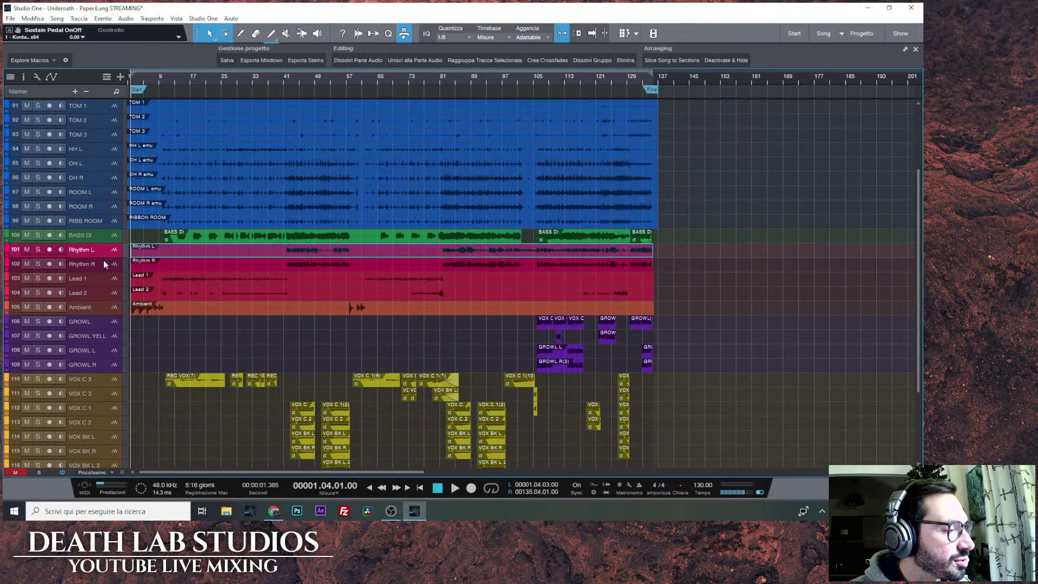
# Select the Rhythm R and Ambient tracks, and review the growl and VOX tracks down to the VOX BUS.
pyautogui.press('Down')
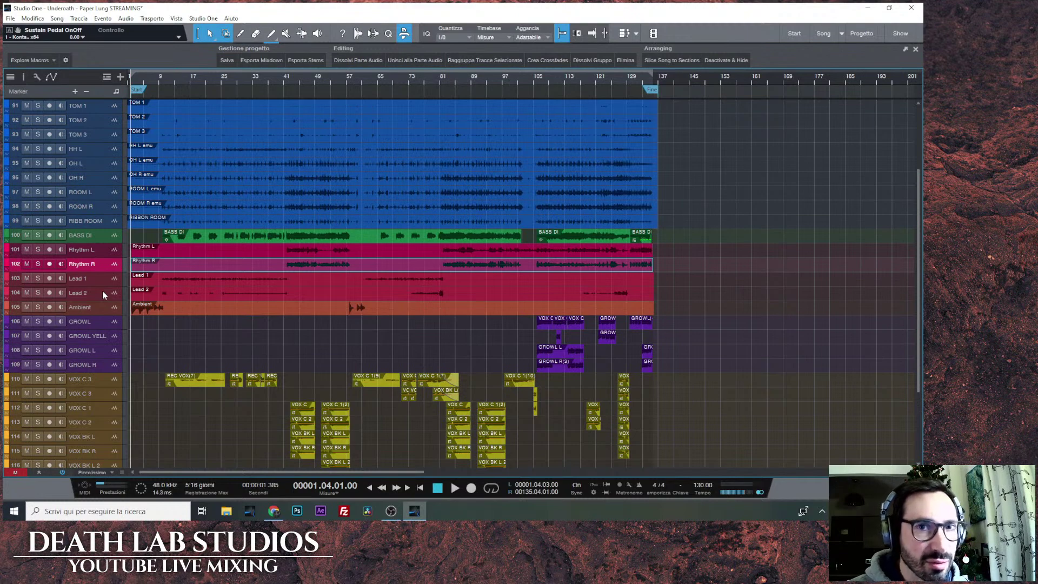
pyautogui.click(83, 308)
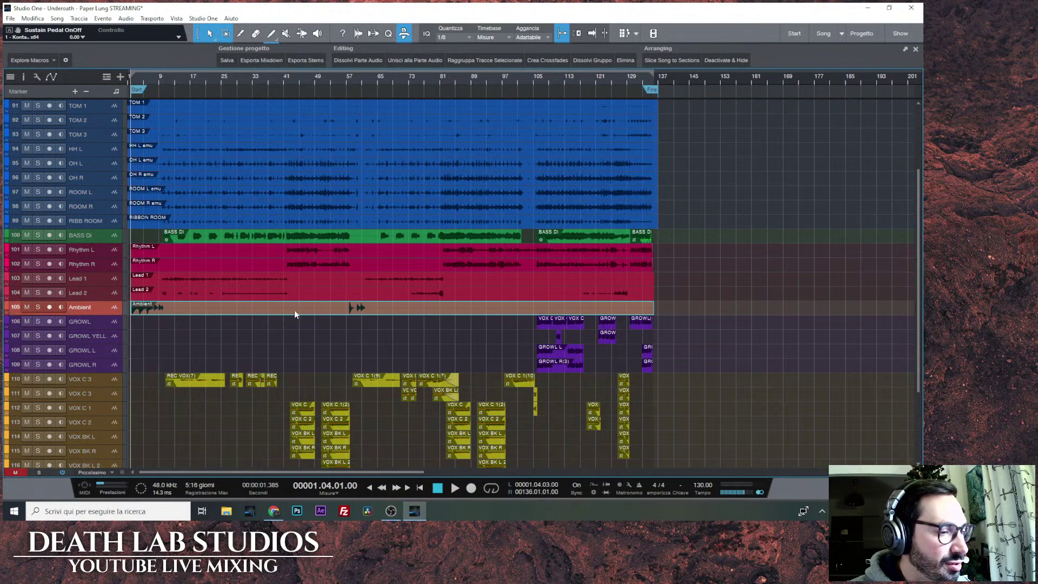
pyautogui.scroll(-1, 115, 311)
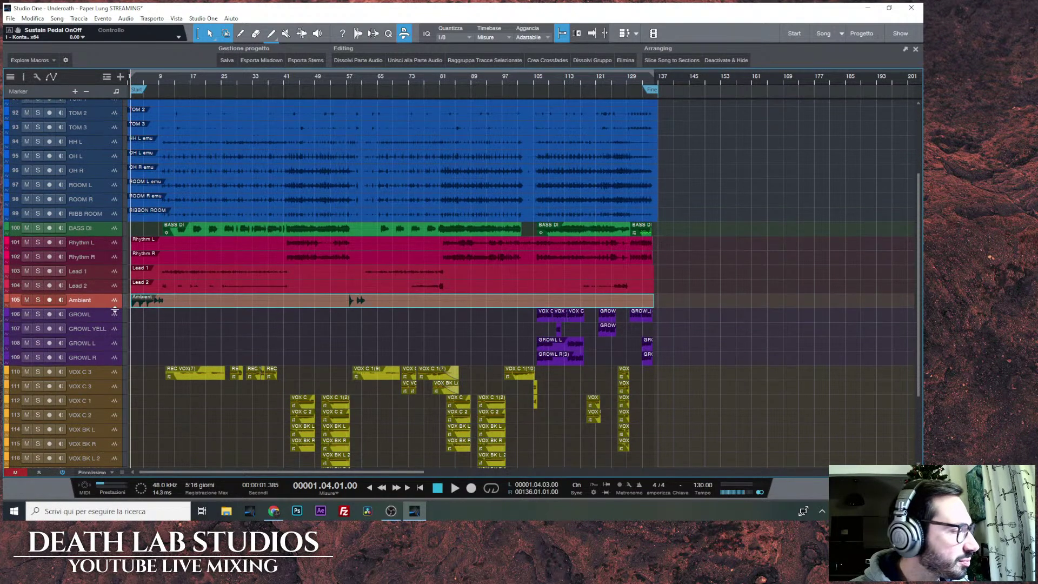
pyautogui.scroll(-2, 111, 309)
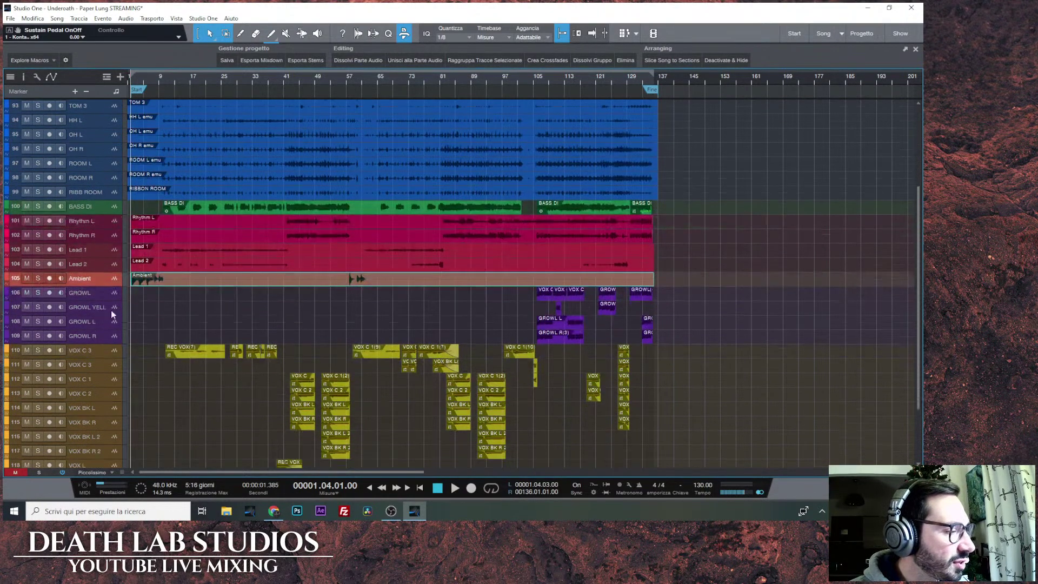
pyautogui.scroll(-3, 100, 292)
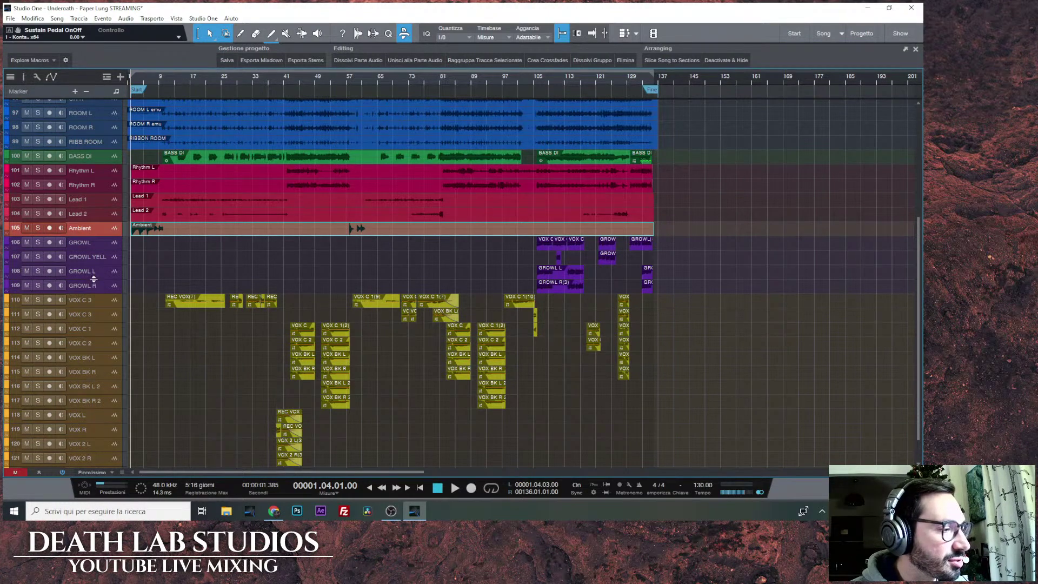
pyautogui.scroll(-2, 95, 287)
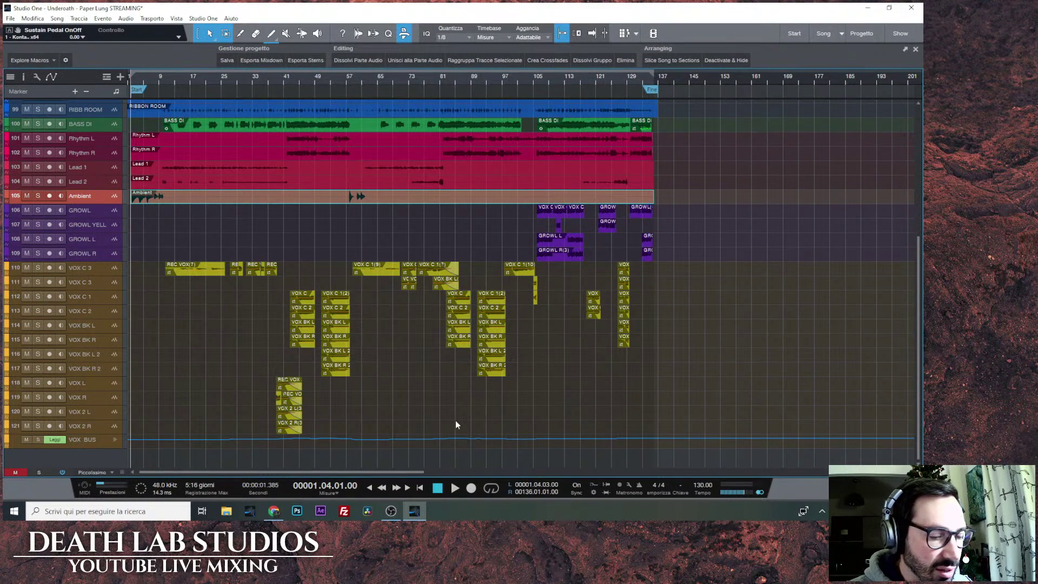
pyautogui.scroll(5, 463, 423)
pyautogui.scroll(2, 446, 412)
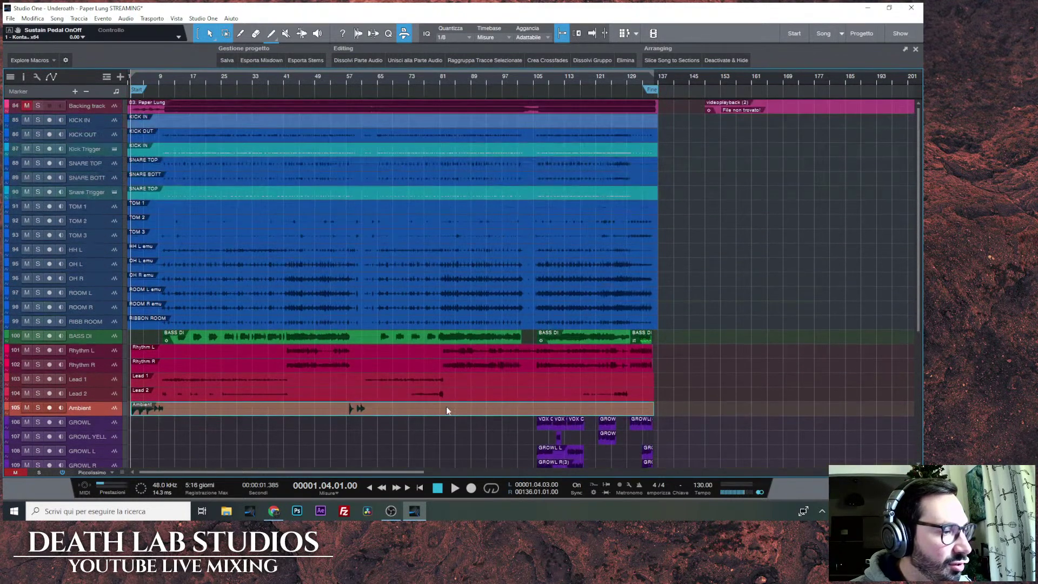
# Show the mixer, inspect the Gain Reduction Deluxe insert on the first VOX C 3 channel, and close its window.
pyautogui.press('F3')
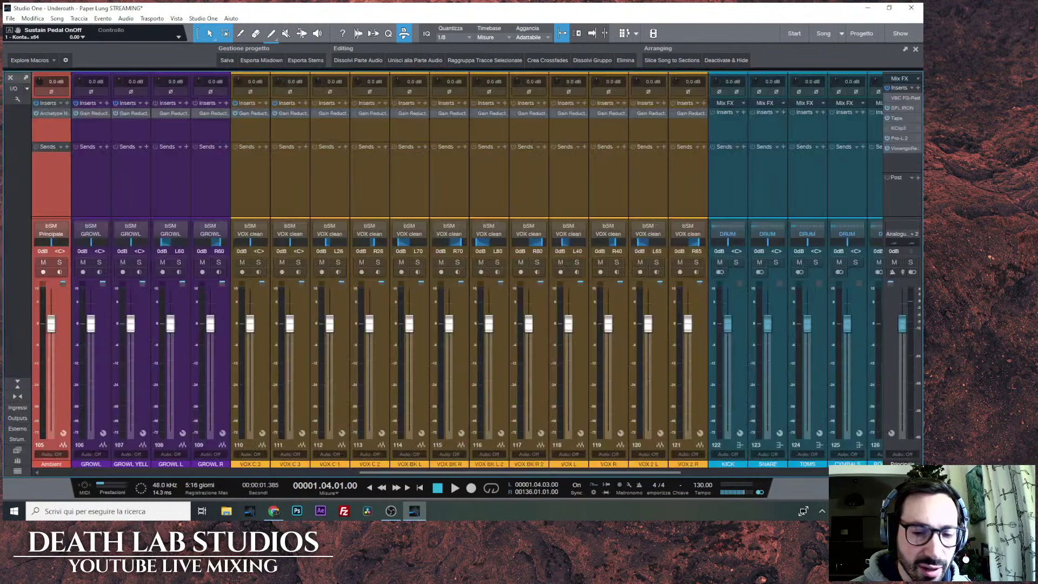
pyautogui.moveTo(427, 473); pyautogui.dragTo(346, 475)
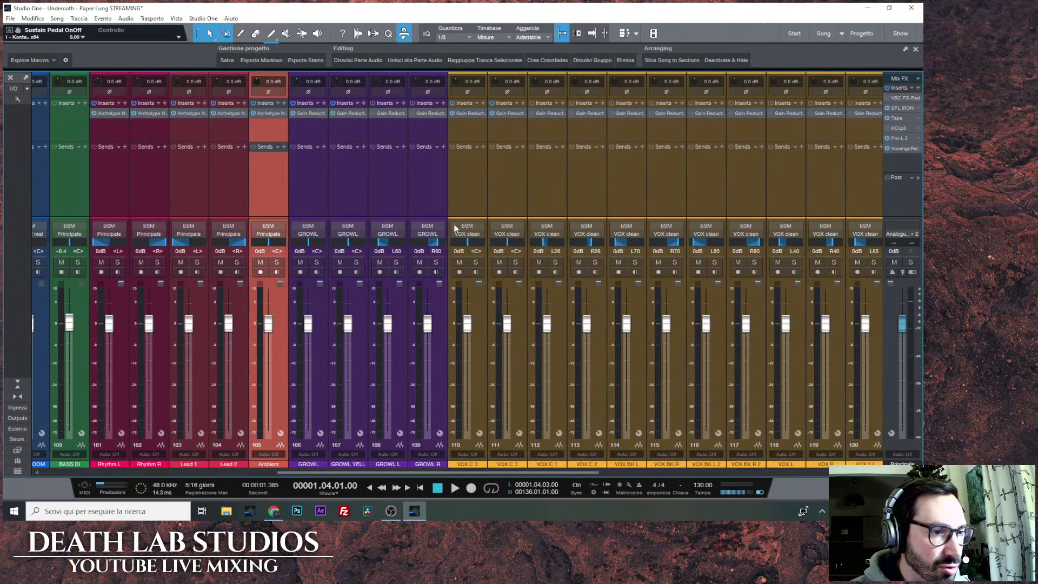
pyautogui.click(472, 113)
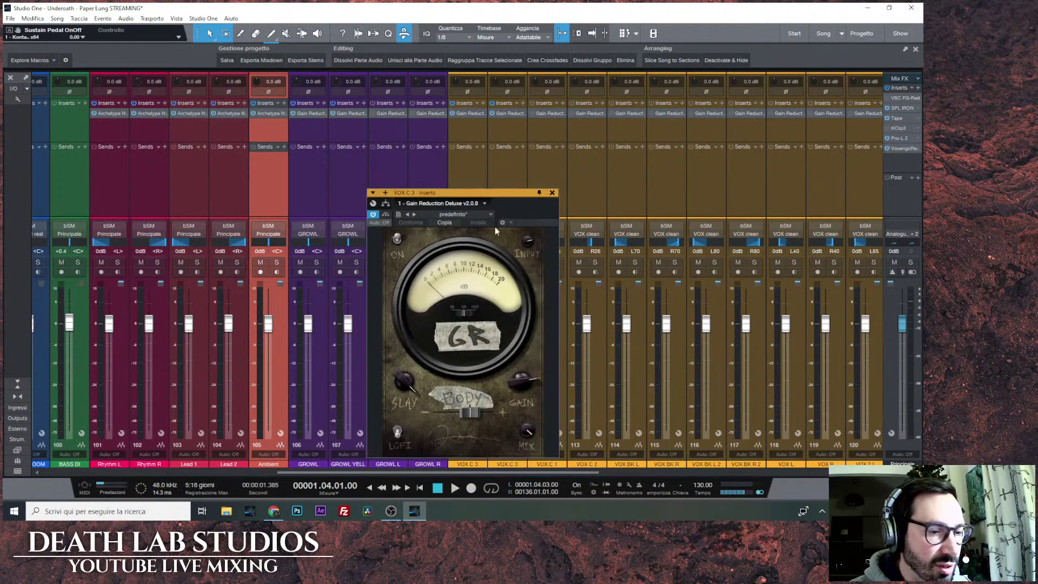
pyautogui.click(553, 196)
# Turn on the Overdrive-1 pedal in Archetype Nolly on the Rhythm L channel after viewing its delay and reverb, and close the plugin.
pyautogui.moveTo(519, 474); pyautogui.dragTo(441, 468)
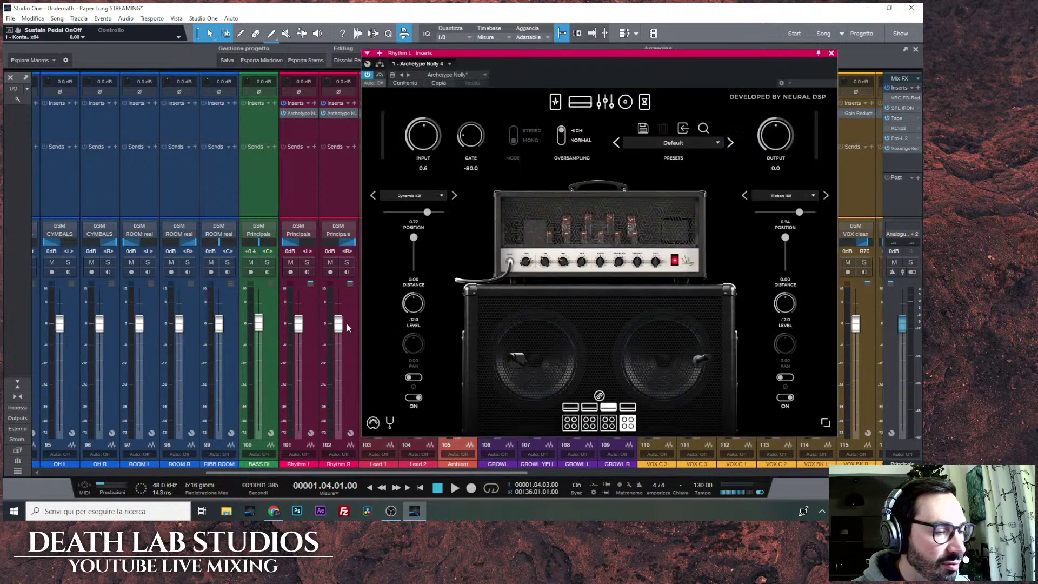
pyautogui.moveTo(622, 63); pyautogui.dragTo(514, 63)
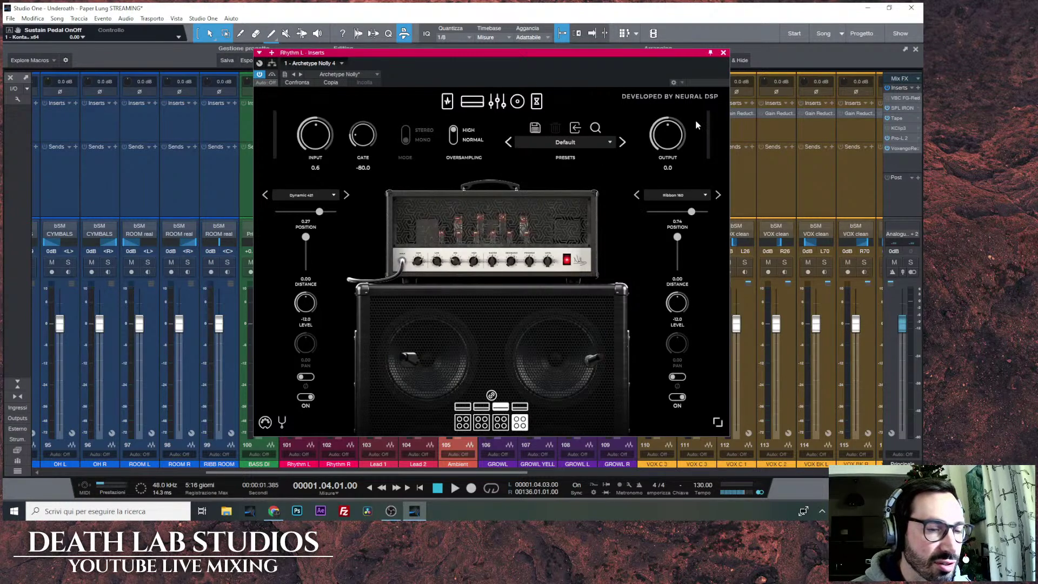
pyautogui.click(538, 108)
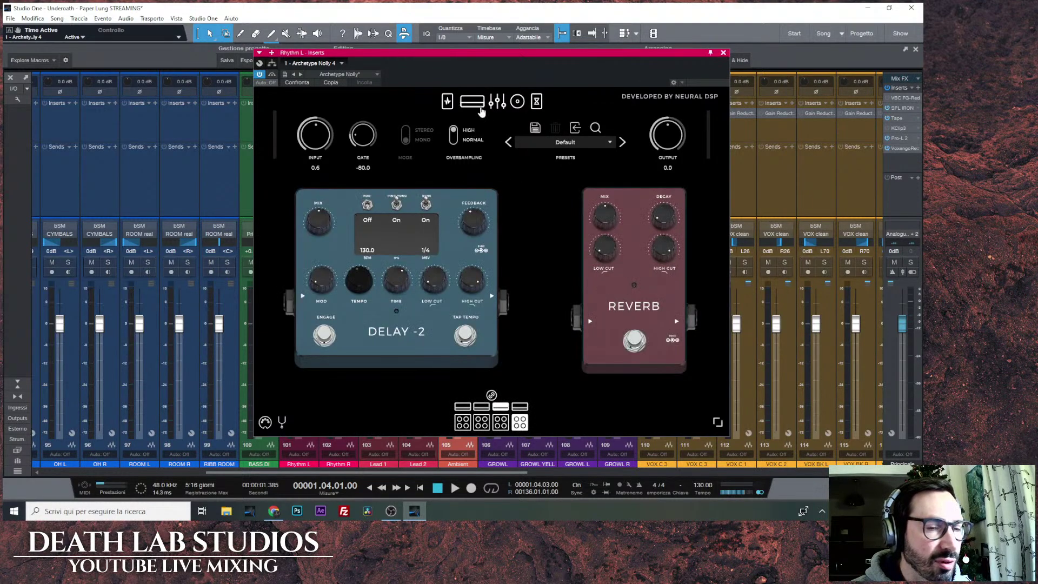
pyautogui.click(447, 102)
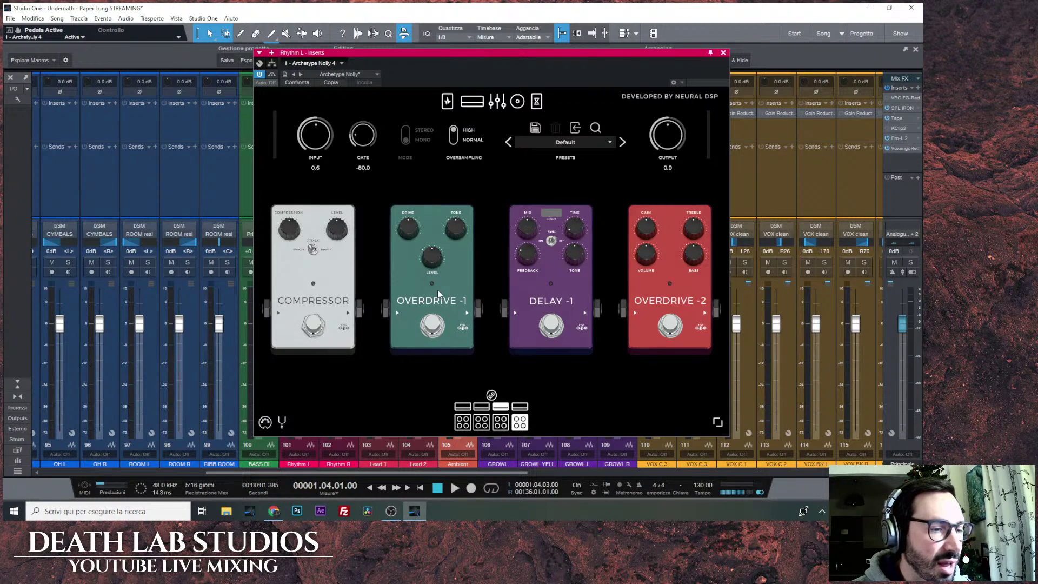
pyautogui.click(434, 328)
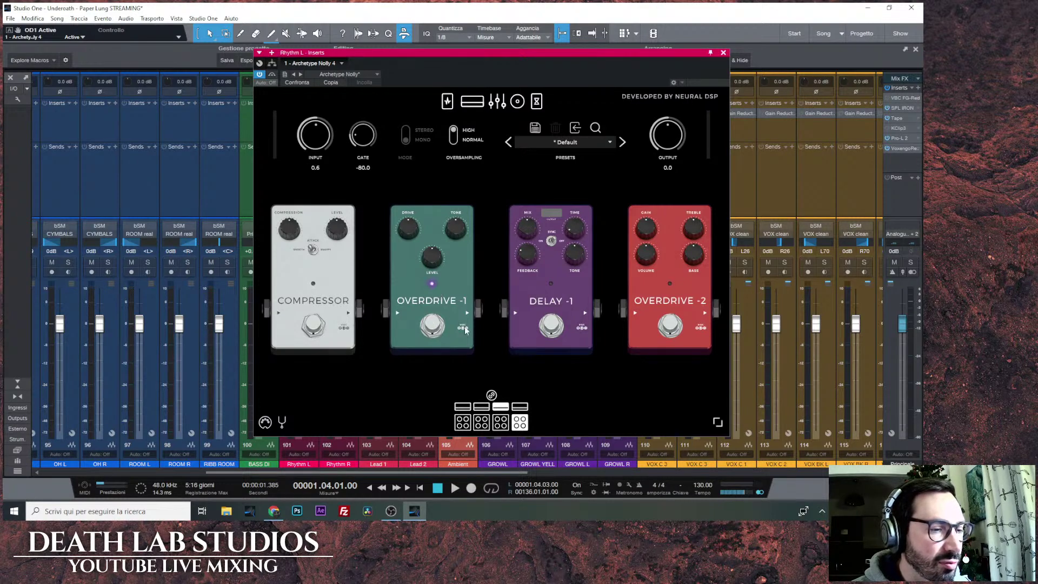
pyautogui.click(724, 53)
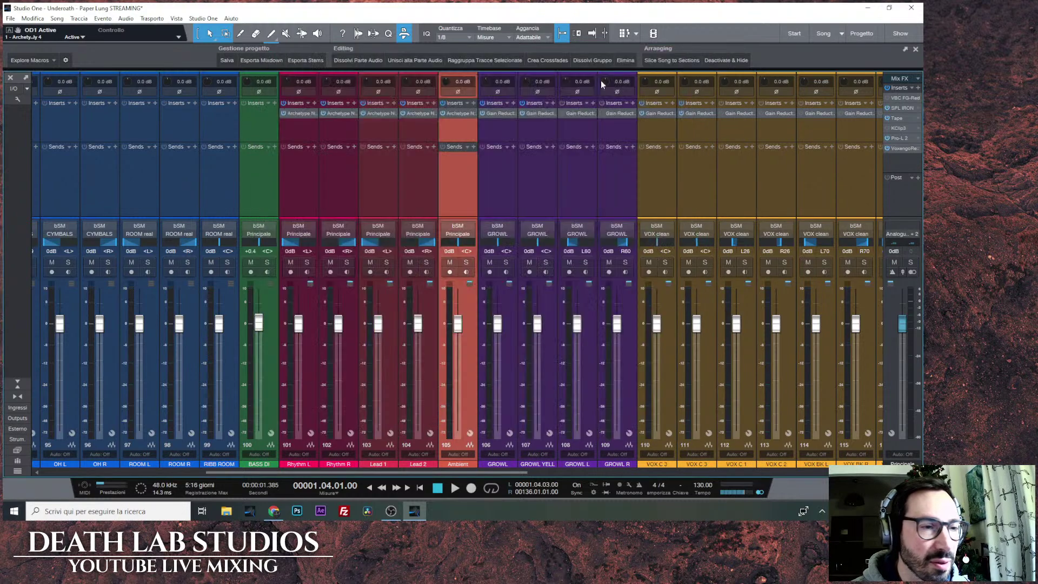
# Turn on the Overdrive-1 pedal in Archetype Nolly on the Rhythm R channel, show its amp, and close the plugin.
pyautogui.click(335, 113)
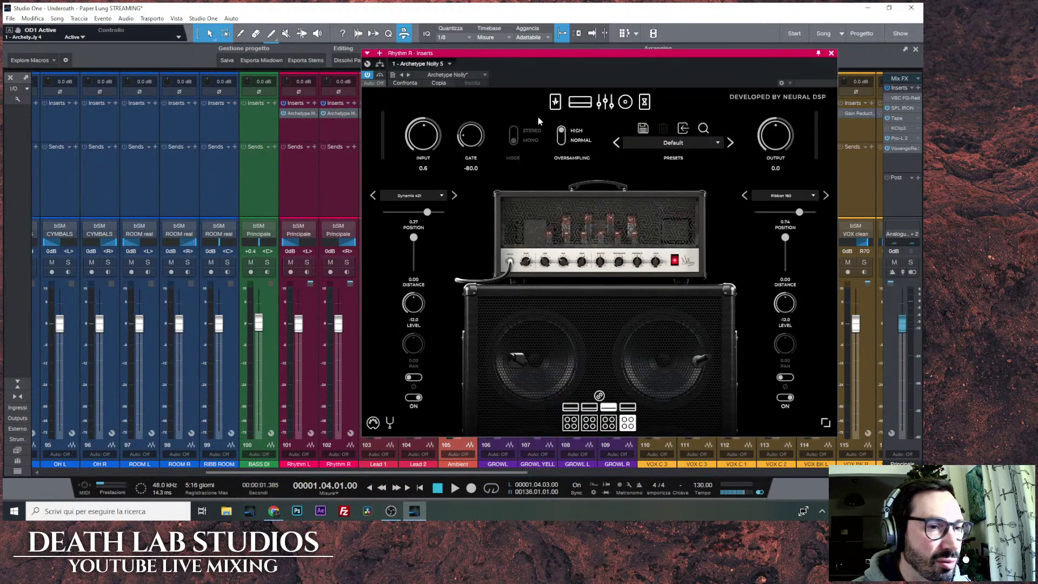
pyautogui.click(553, 106)
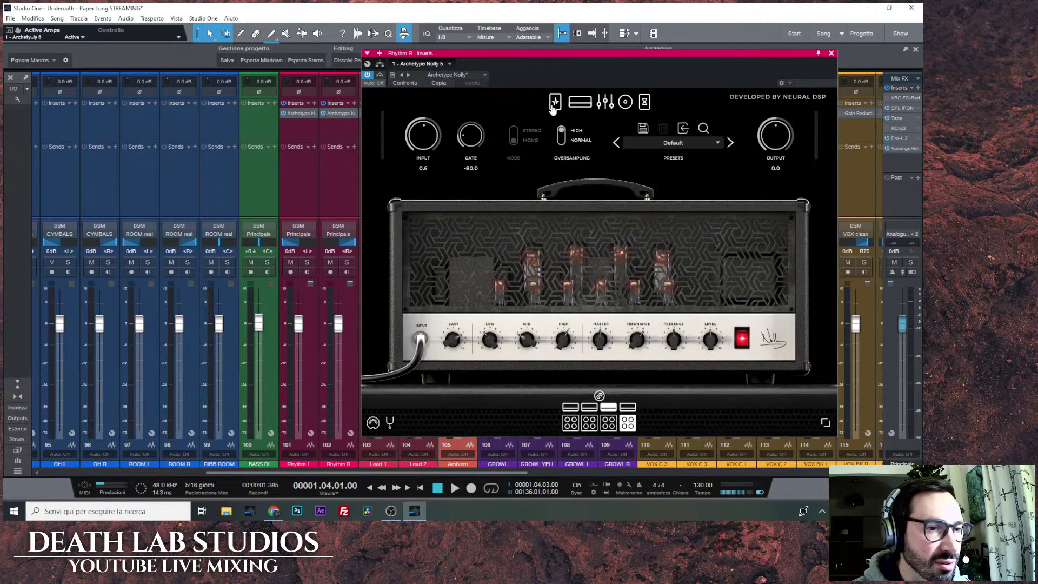
pyautogui.click(554, 103)
pyautogui.click(540, 326)
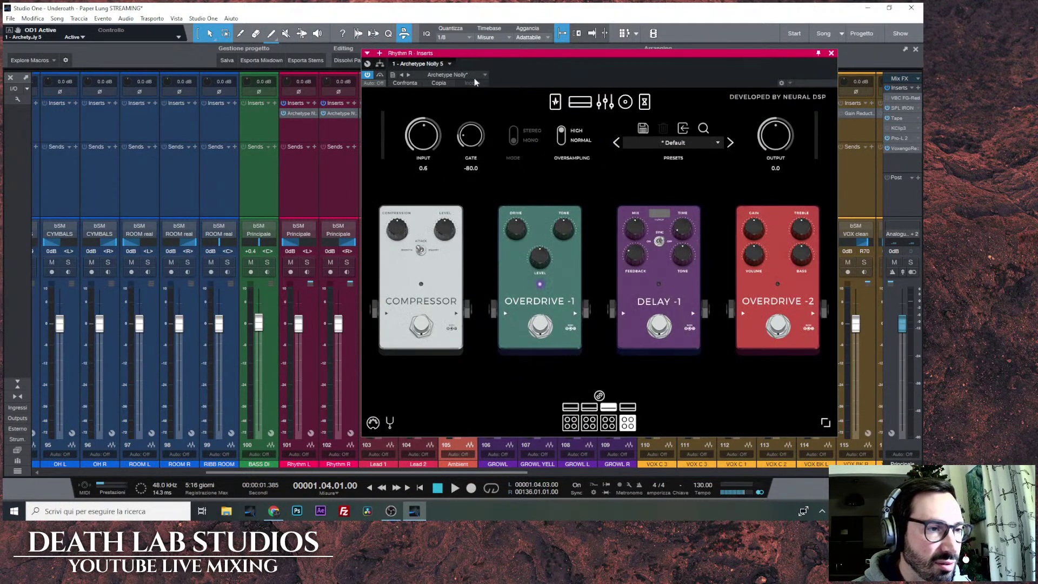
pyautogui.click(581, 103)
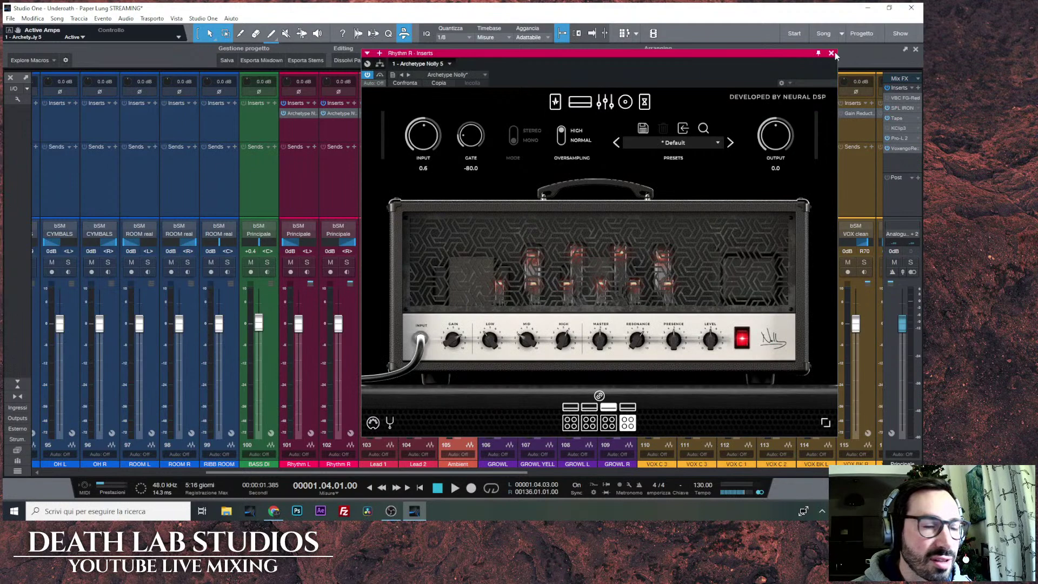
pyautogui.click(831, 53)
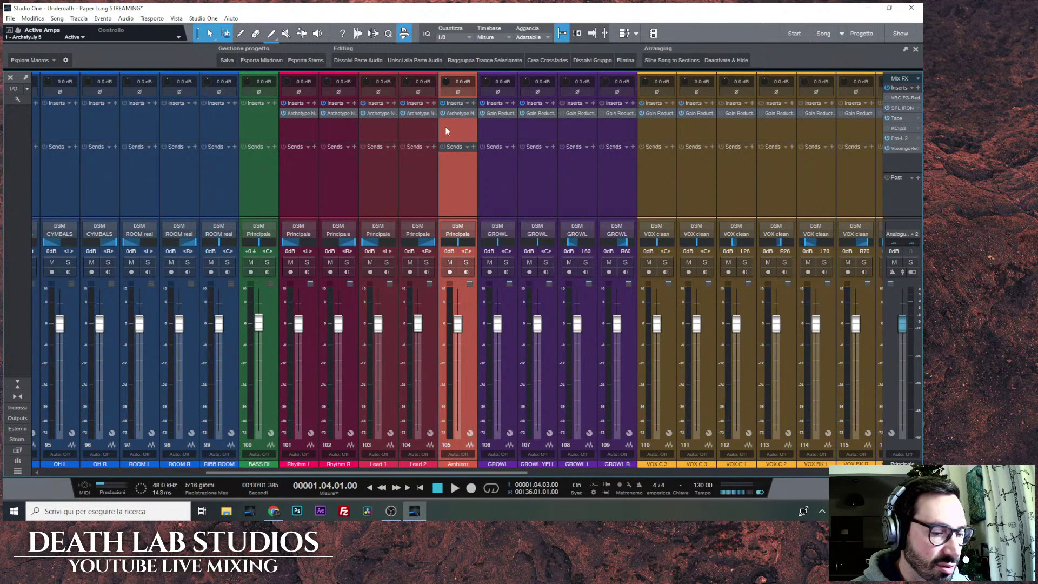
# Inspect the Archetype Nolly inserts on the Lead 1 and Lead 2 channels, including Lead 1's amp, and close their windows.
pyautogui.click(377, 113)
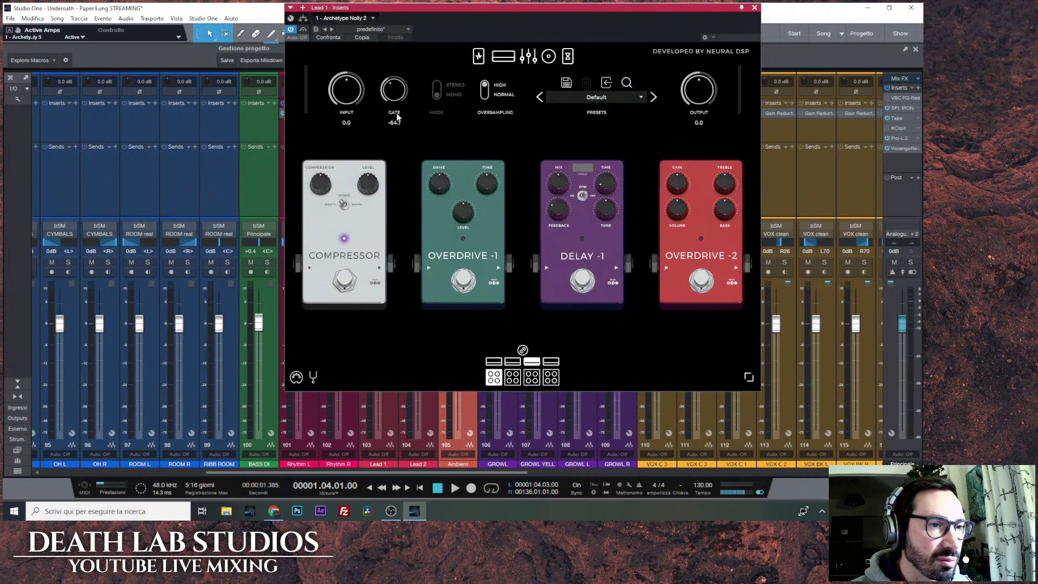
pyautogui.moveTo(454, 15); pyautogui.dragTo(421, 67)
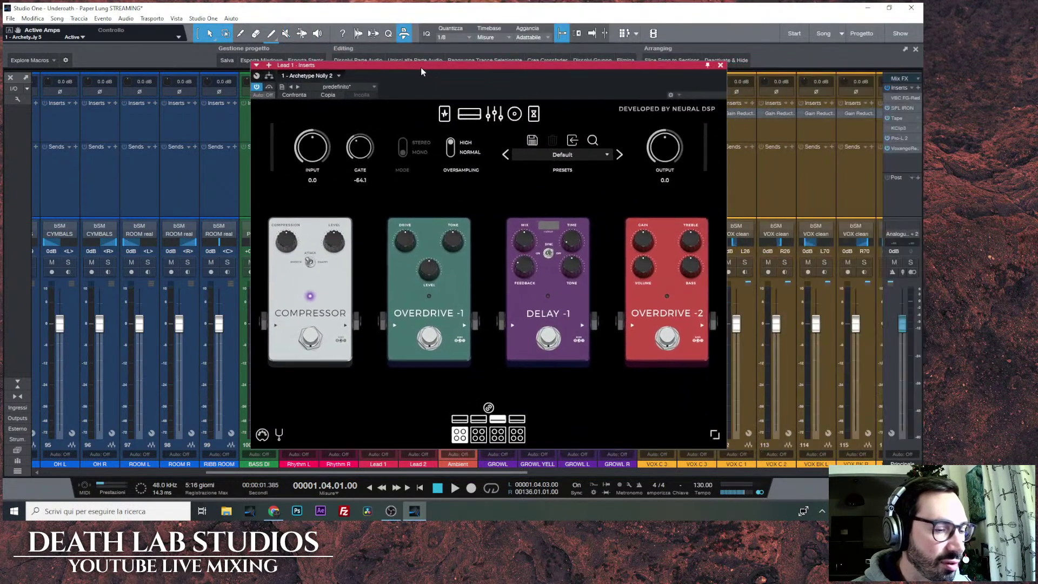
pyautogui.click(468, 114)
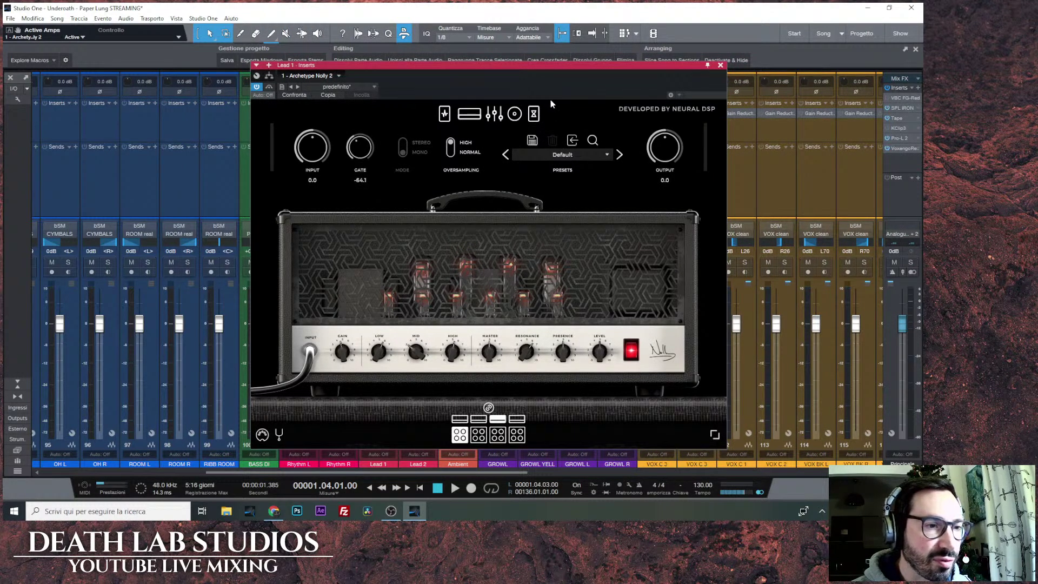
pyautogui.click(721, 66)
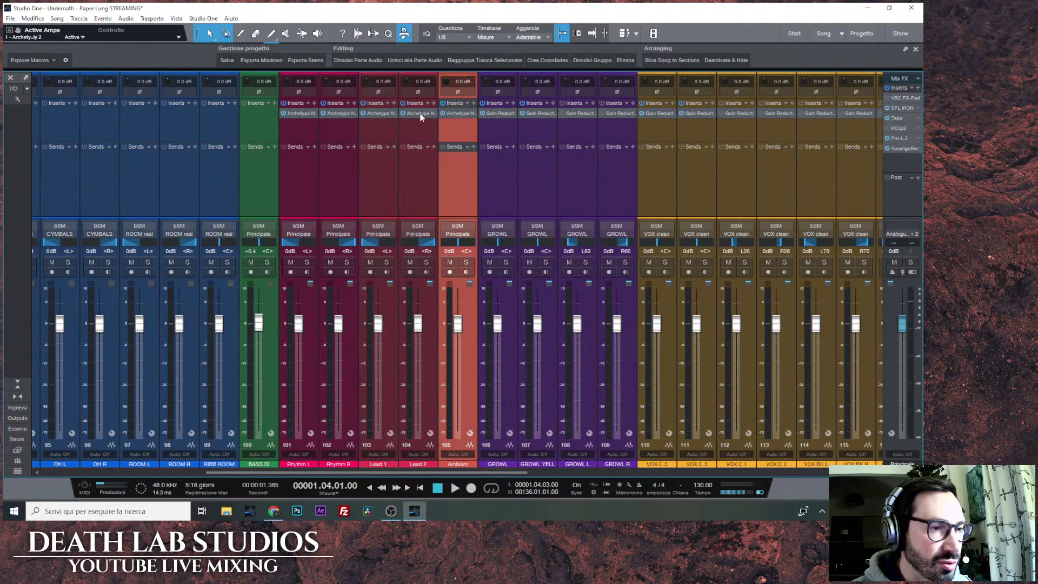
pyautogui.click(420, 114)
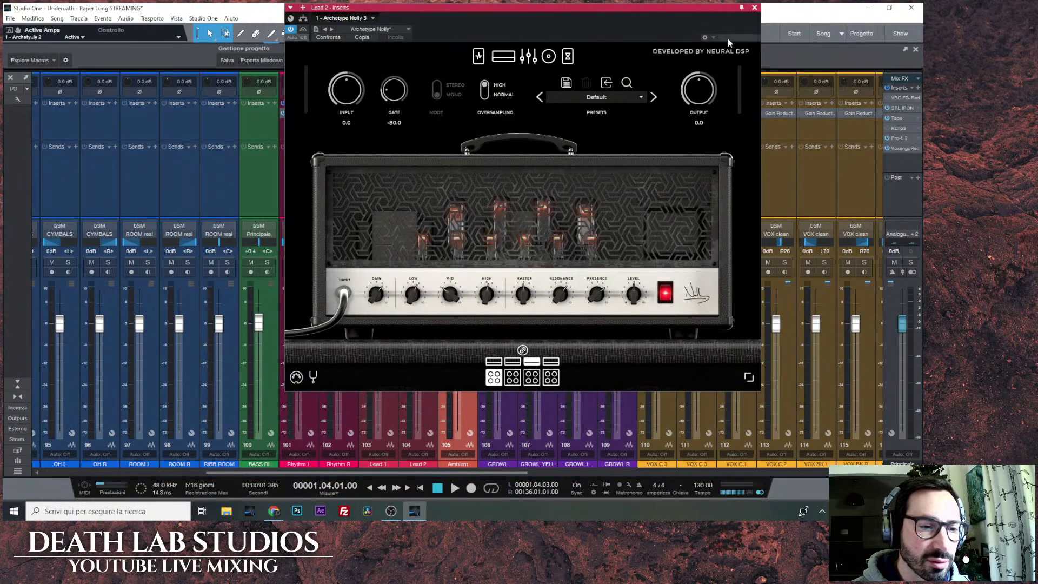
pyautogui.click(754, 8)
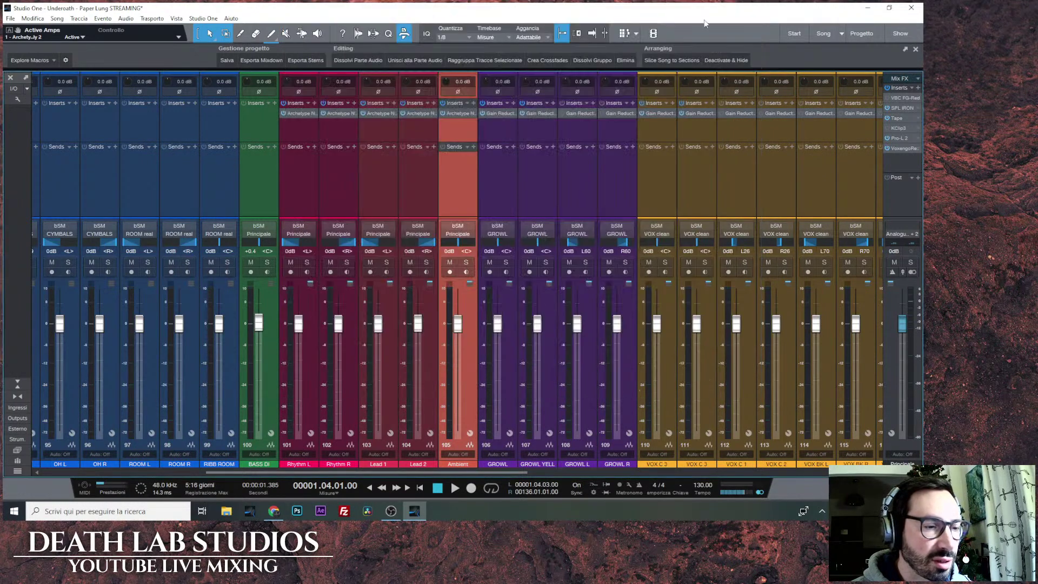
# Review the amp, delay and reverb in the Ambient channel's Archetype Nolly, turn on Overdrive-1, return to the amp, and close the plugin.
pyautogui.click(458, 113)
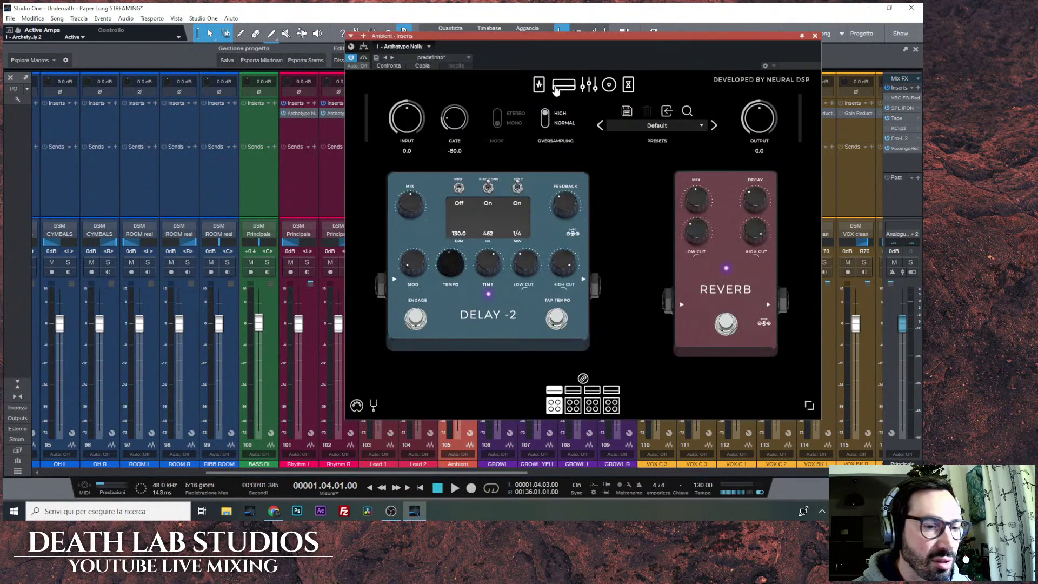
pyautogui.click(556, 90)
pyautogui.moveTo(662, 36); pyautogui.dragTo(588, 22)
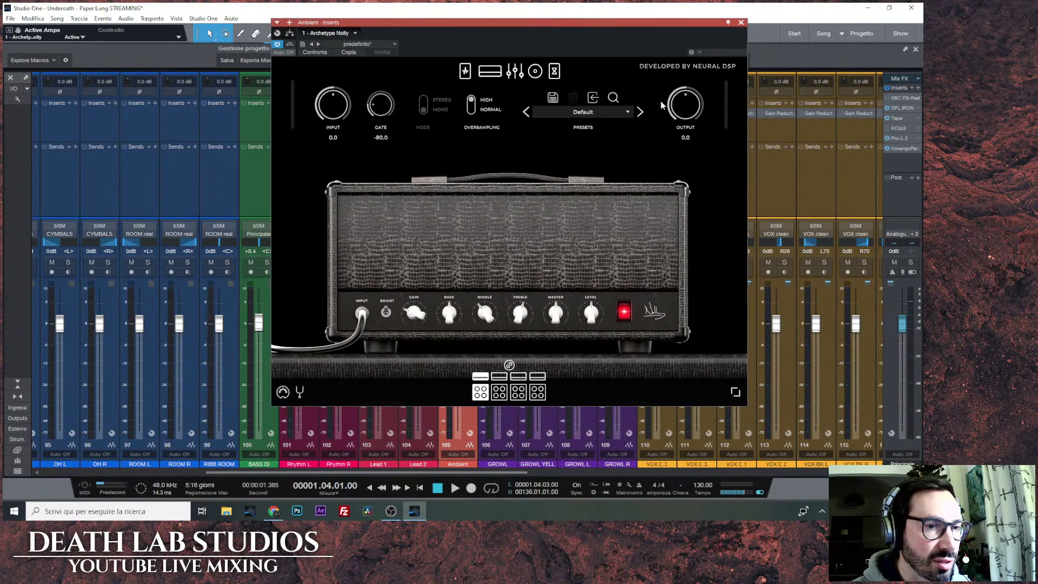
pyautogui.click(554, 72)
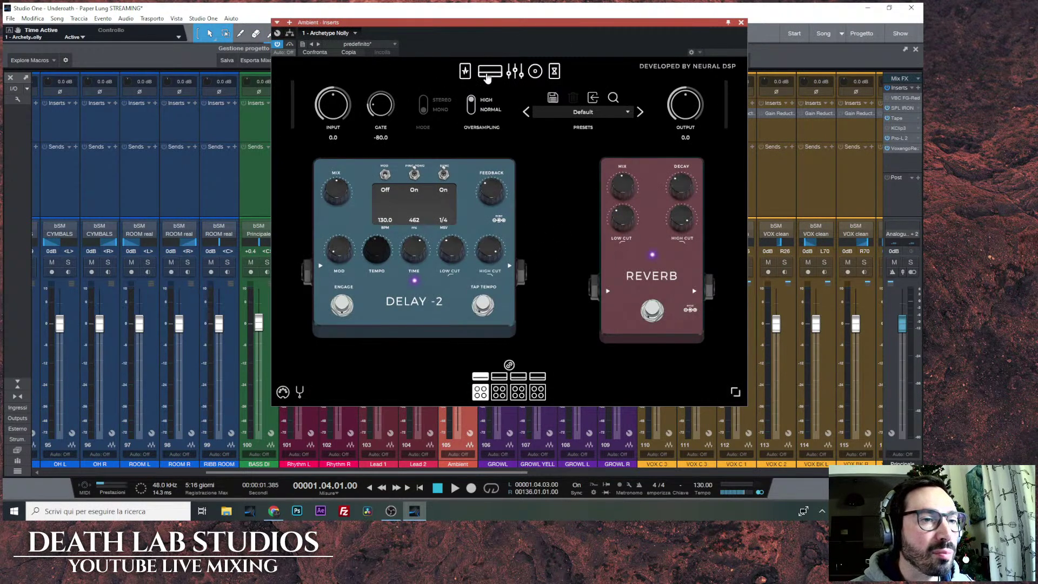
pyautogui.click(464, 70)
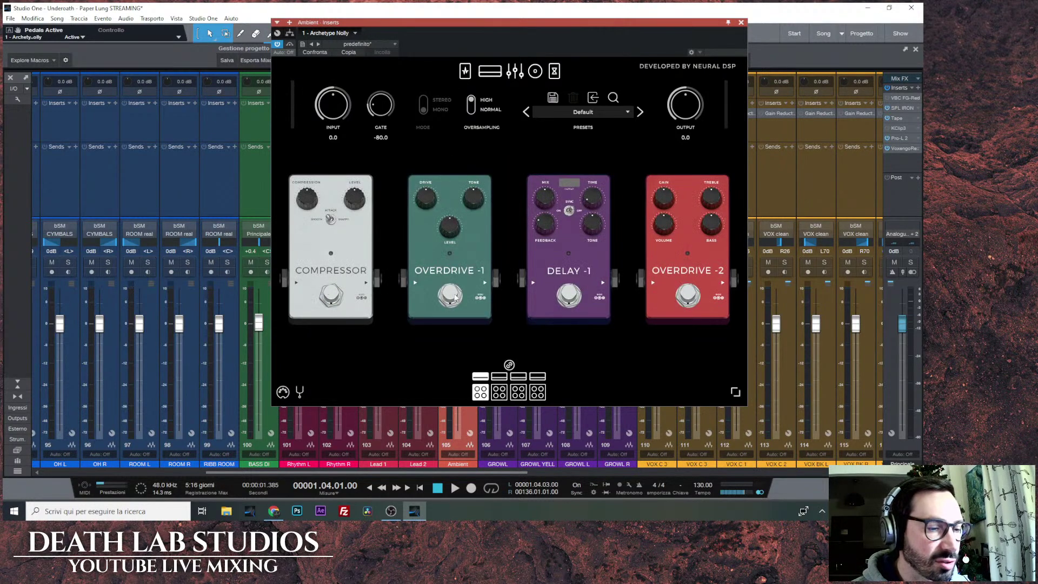
pyautogui.click(453, 297)
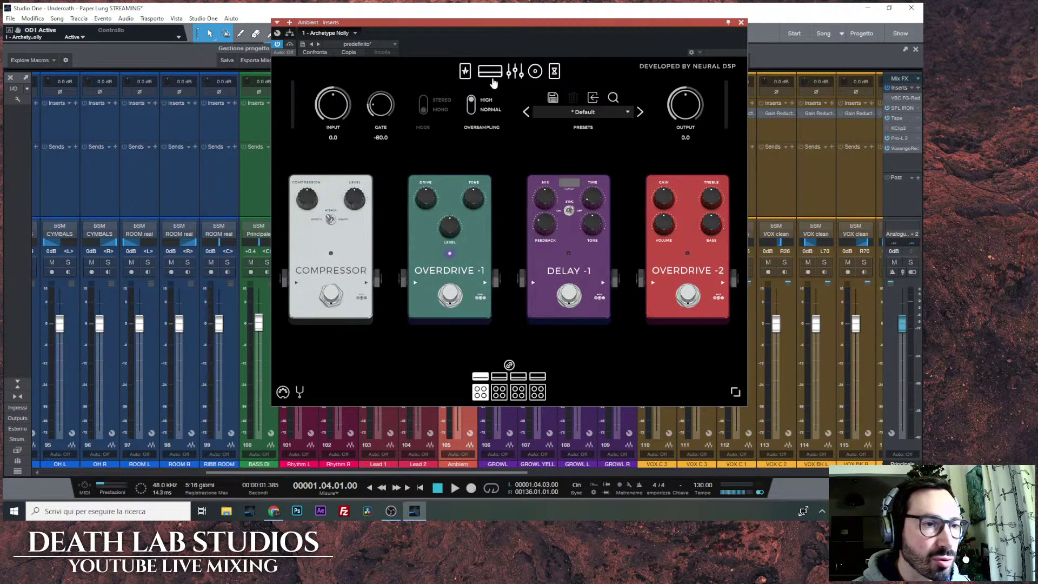
pyautogui.click(490, 71)
pyautogui.click(741, 23)
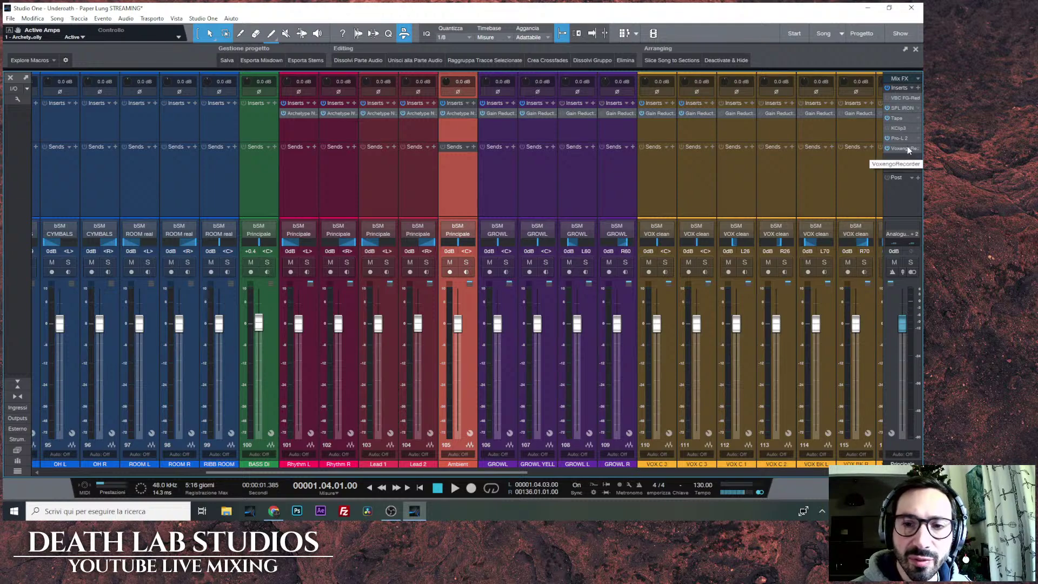
# Inspect the SPL IRON and VBC FG-Red compressors on the Principale channel, including IRON's attack, and close the plugin window.
pyautogui.click(904, 107)
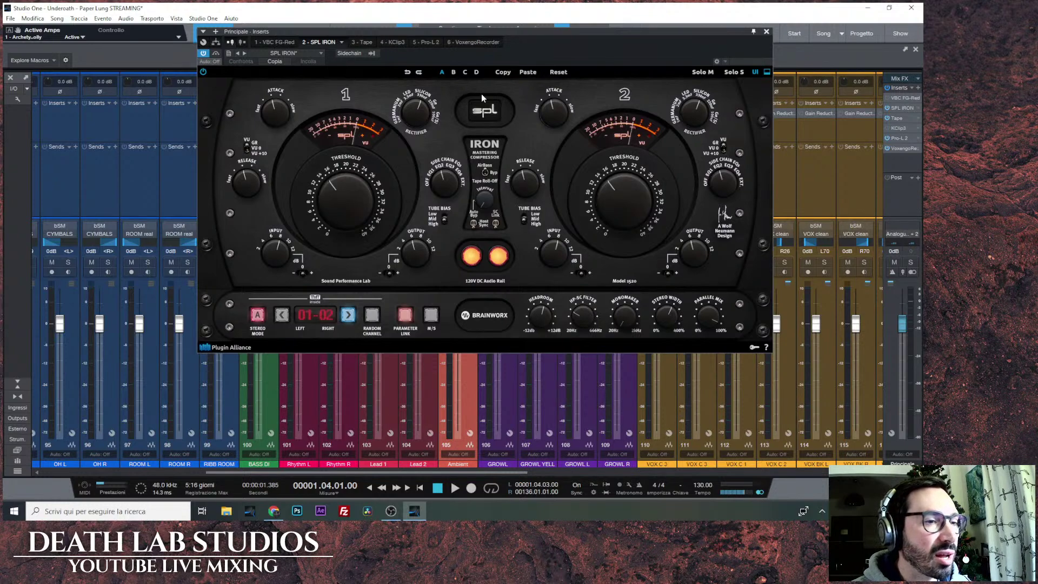
pyautogui.click(282, 44)
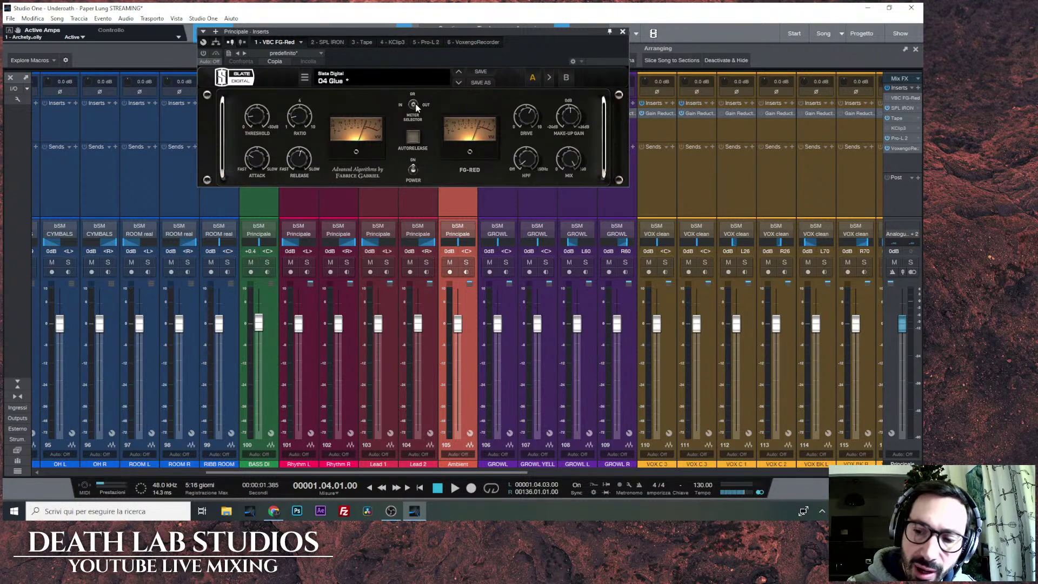
pyautogui.click(323, 41)
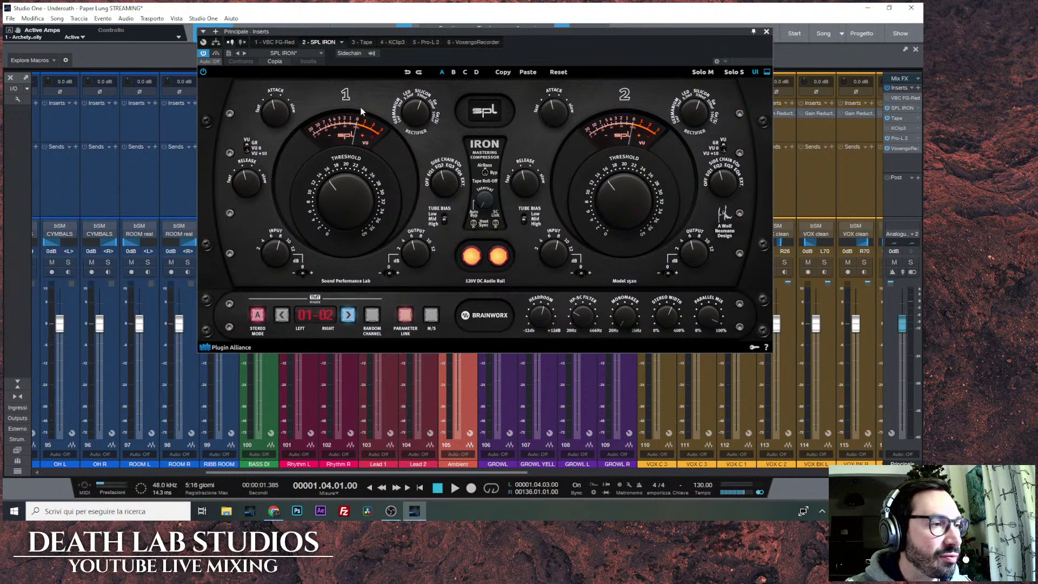
pyautogui.click(281, 102)
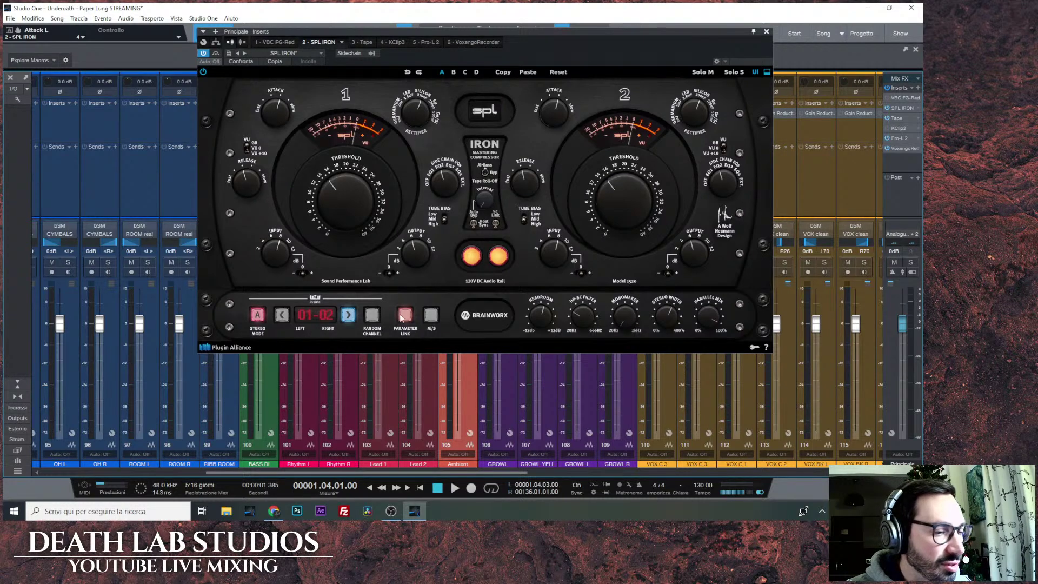
pyautogui.click(767, 33)
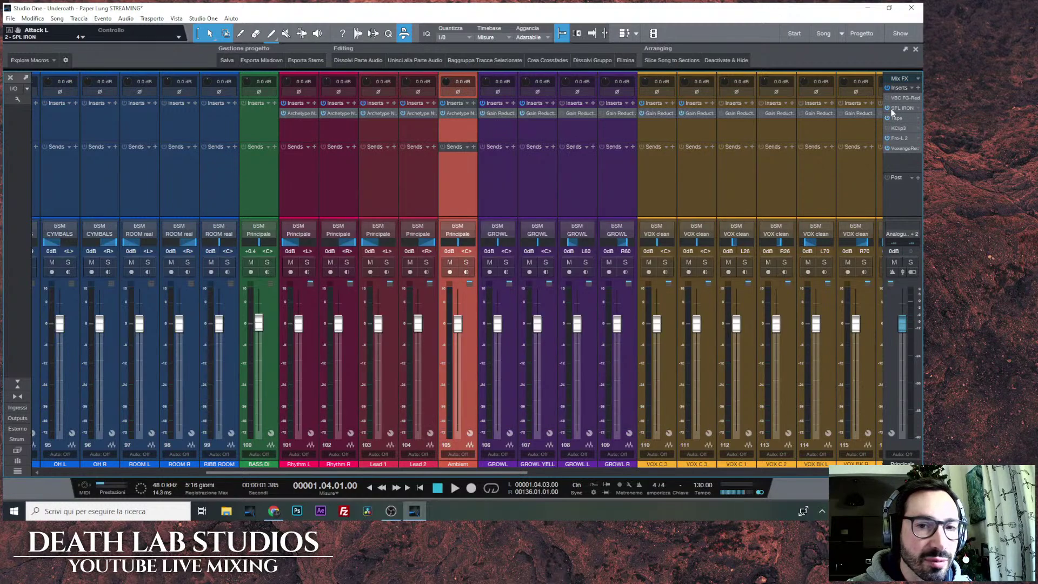
# Open the Tape insert on the Principale channel, examine its remote control section, fold it away, and close the plugin.
pyautogui.click(896, 119)
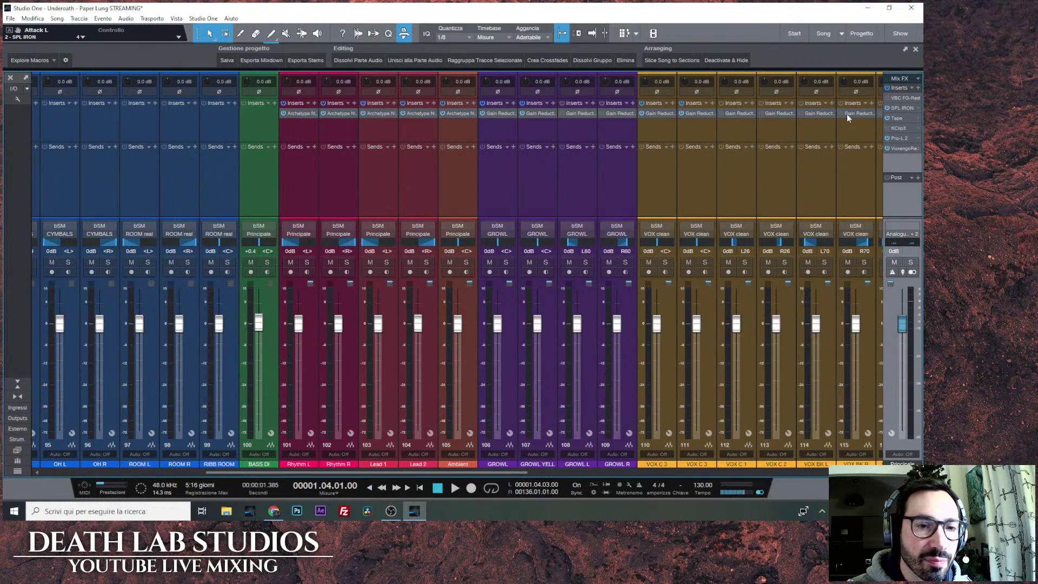
pyautogui.doubleClick(895, 119)
pyautogui.moveTo(674, 167); pyautogui.dragTo(681, 105)
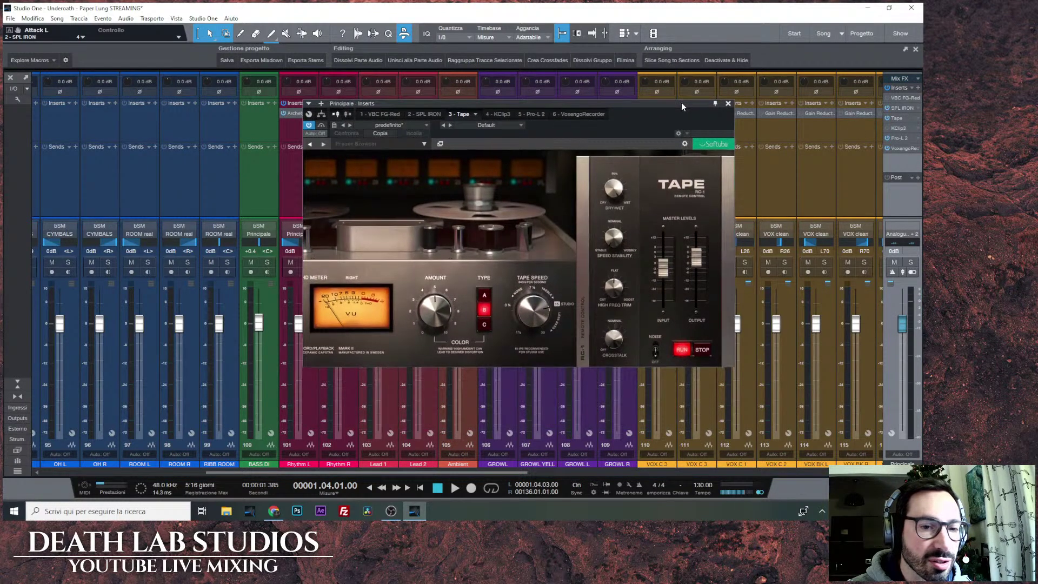
pyautogui.click(584, 331)
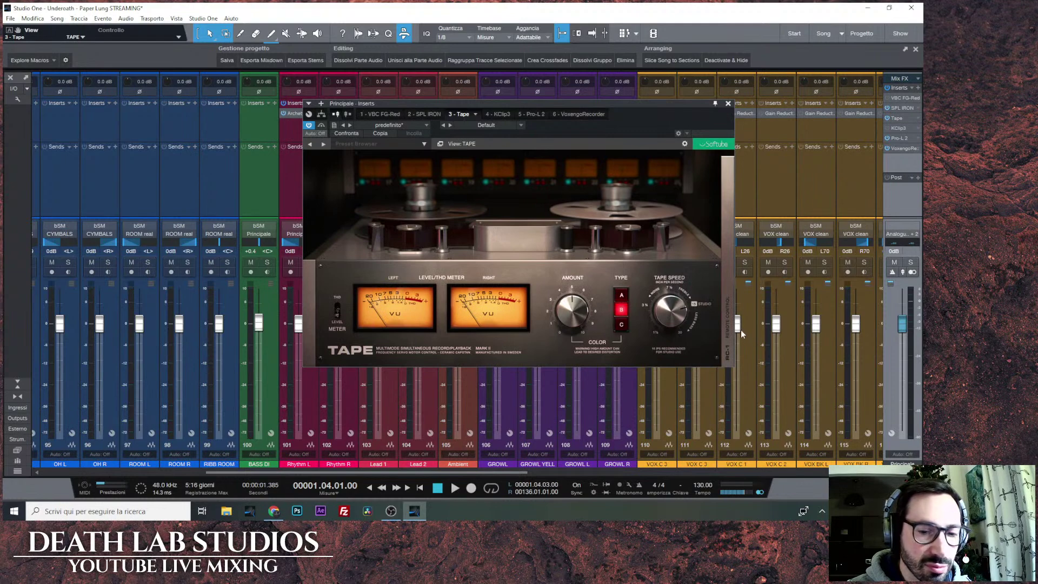
pyautogui.click(728, 103)
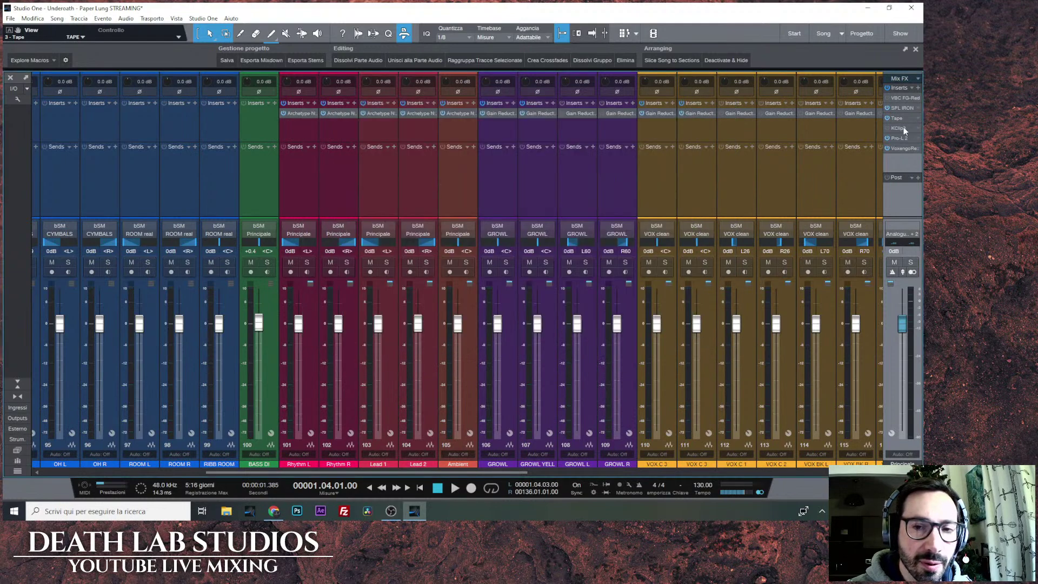
# Review the KClip3 clipper settings on the Principale channel and close the plugin.
pyautogui.click(903, 127)
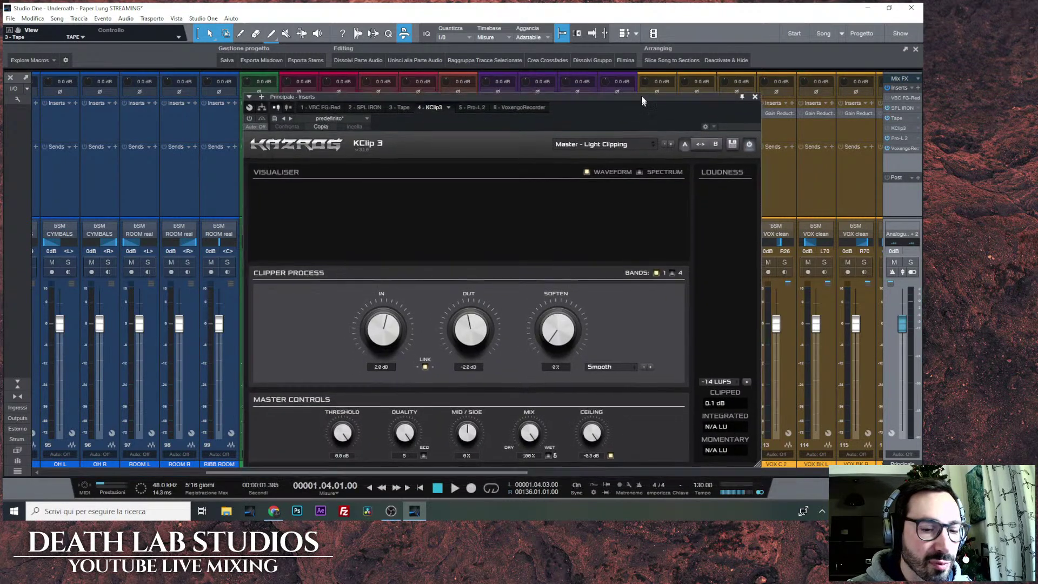
pyautogui.moveTo(642, 104); pyautogui.dragTo(636, 64)
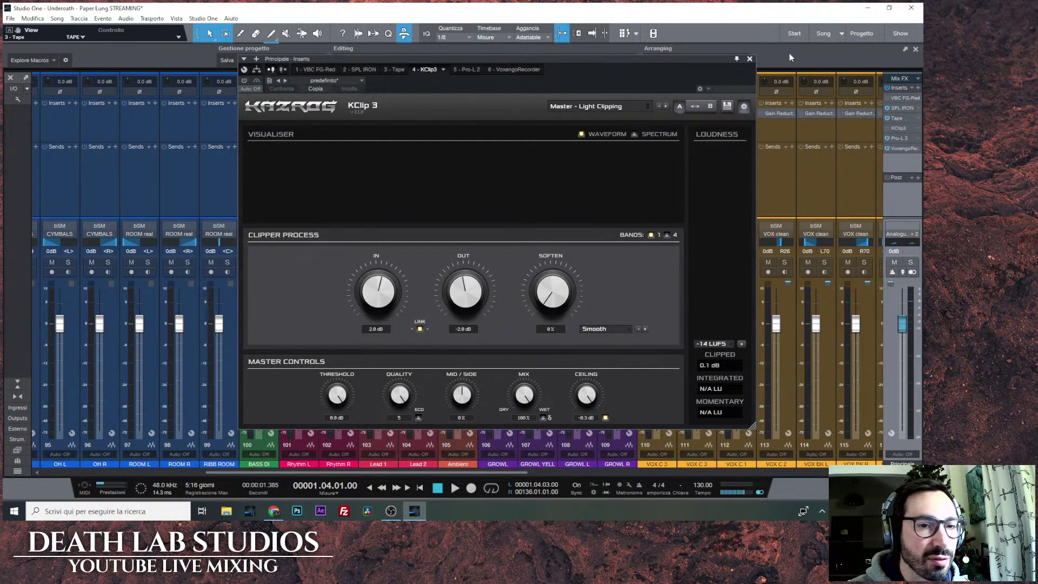
pyautogui.click(749, 58)
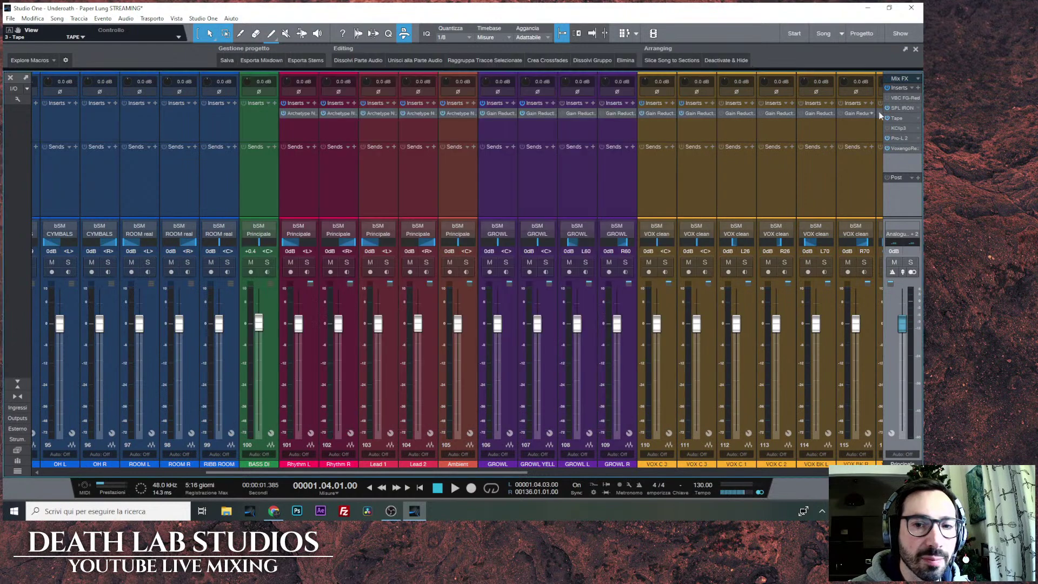
# Load the Transparent preset from the Basic group in Pro-L 2 on the Principale channel and close the limiter.
pyautogui.click(899, 138)
pyautogui.moveTo(598, 121); pyautogui.dragTo(596, 100)
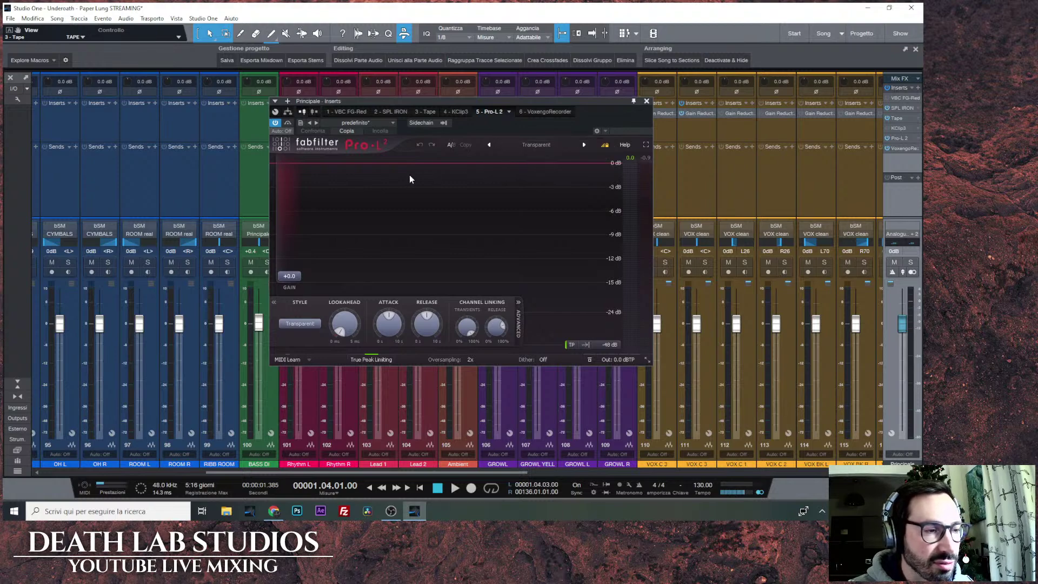
pyautogui.click(543, 144)
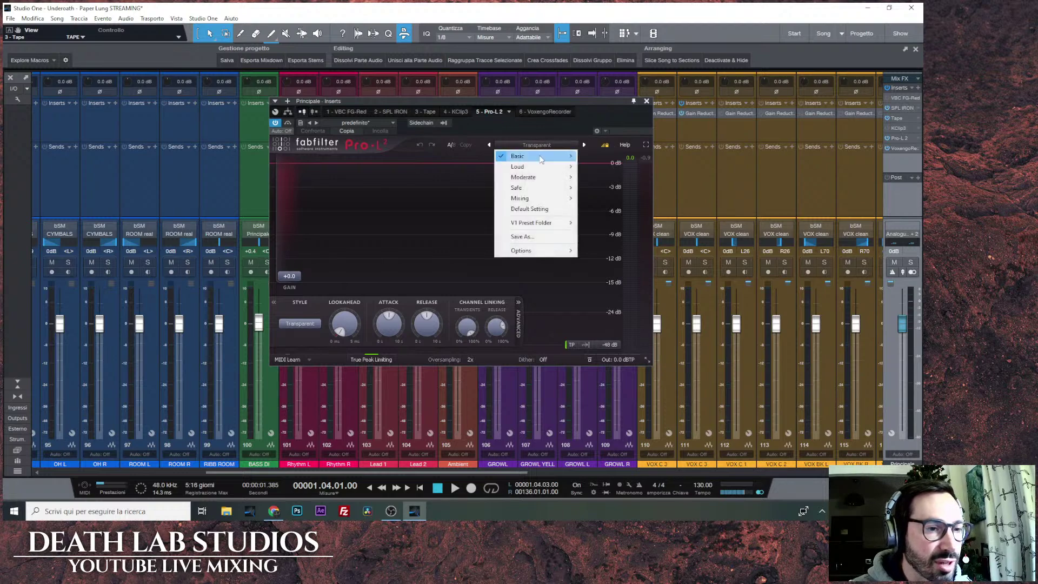
pyautogui.moveTo(562, 155)
pyautogui.click(616, 250)
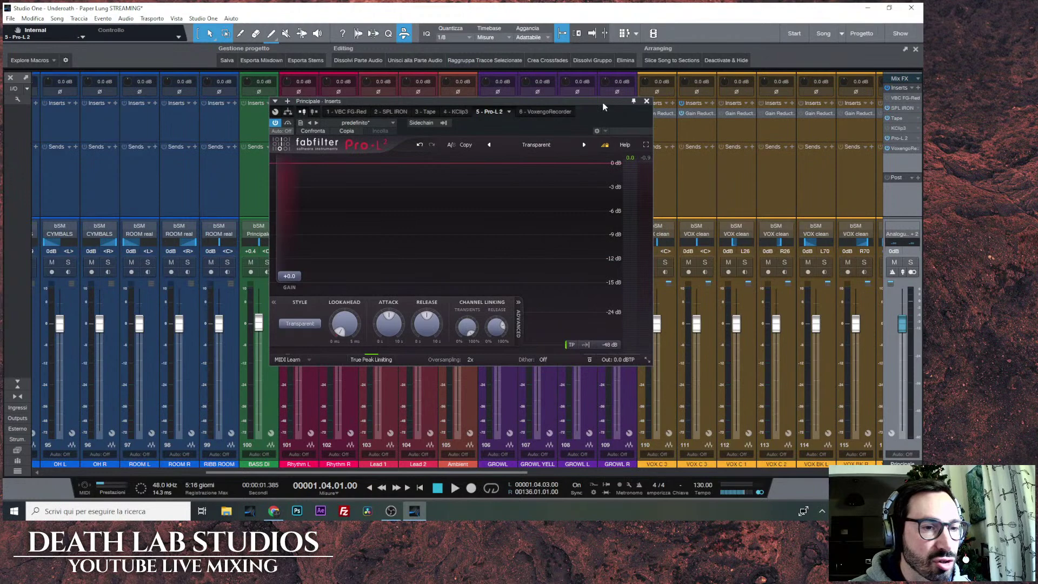
pyautogui.click(647, 102)
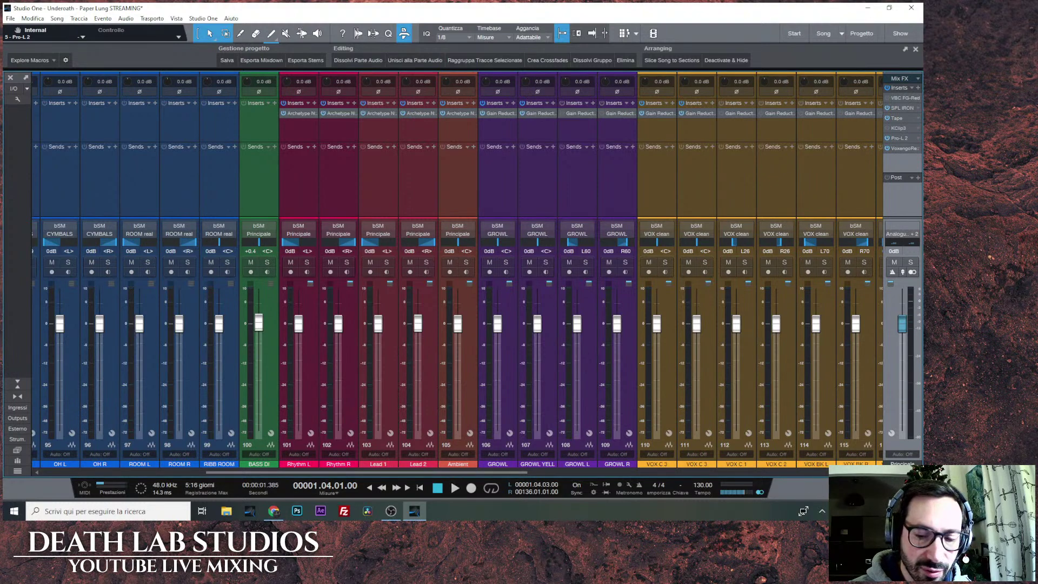
# Show the arrangement, start playback, and look over the tracks from the drums down to the vocals.
pyautogui.press('F3')
pyautogui.press('space')
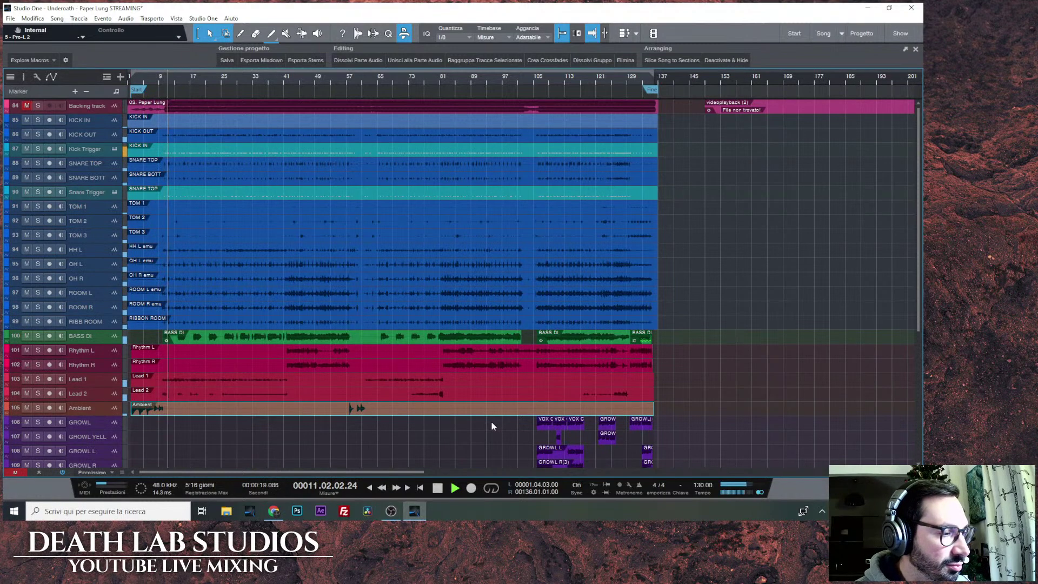
pyautogui.scroll(-5, 732, 458)
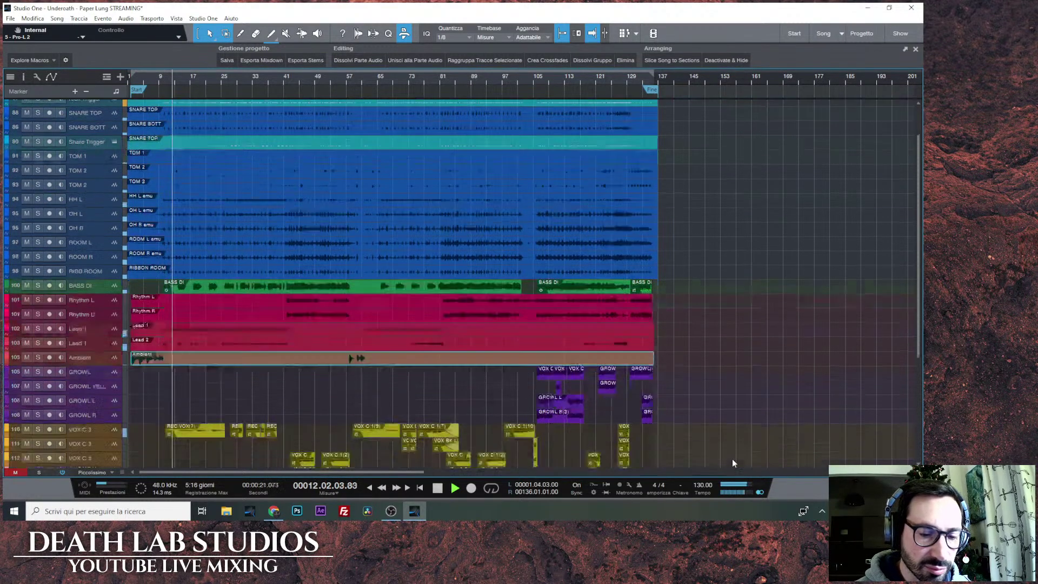
pyautogui.scroll(5, 732, 458)
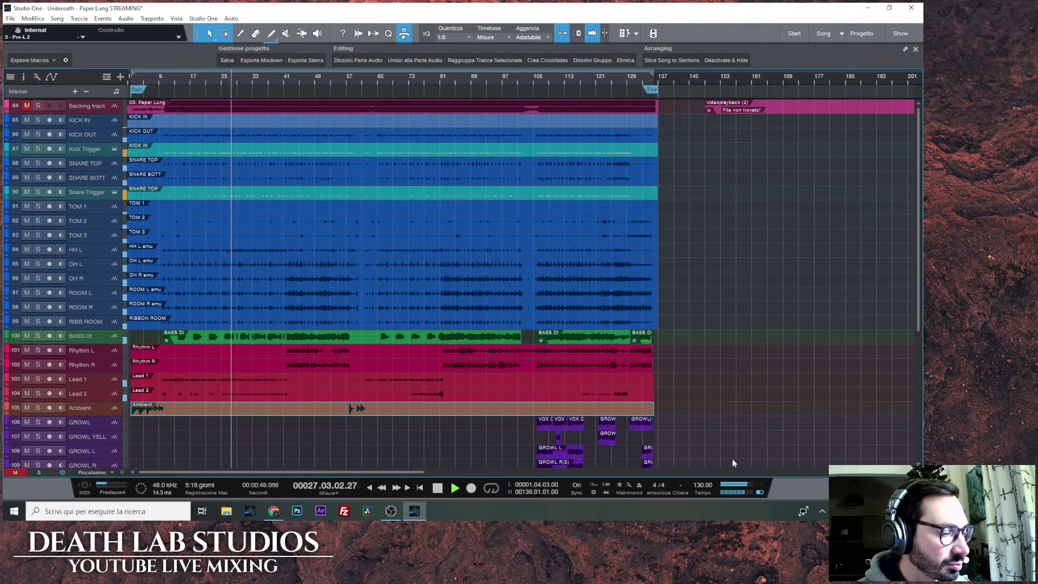
# Turn off automation on the VOX BUS channel in the mixer and lower its fader to -7.5 dB.
pyautogui.press('F3')
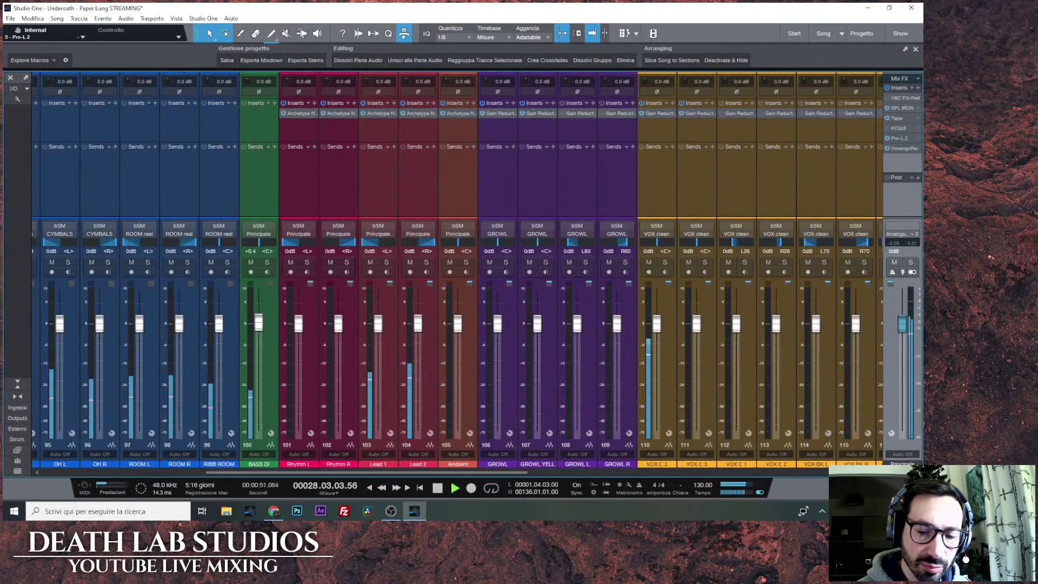
pyautogui.hscroll(10, 665, 326)
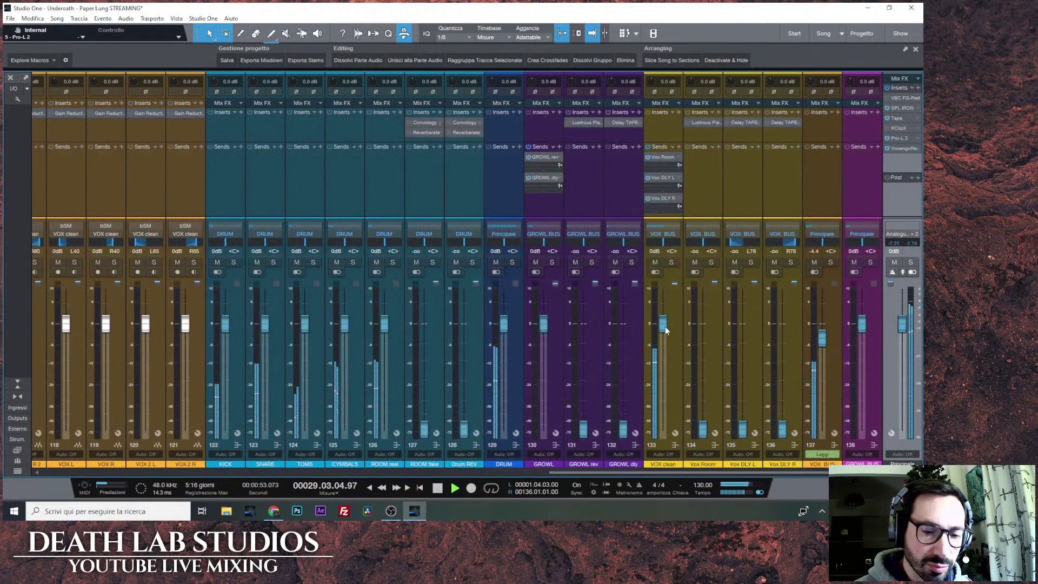
pyautogui.moveTo(823, 338); pyautogui.dragTo(824, 346)
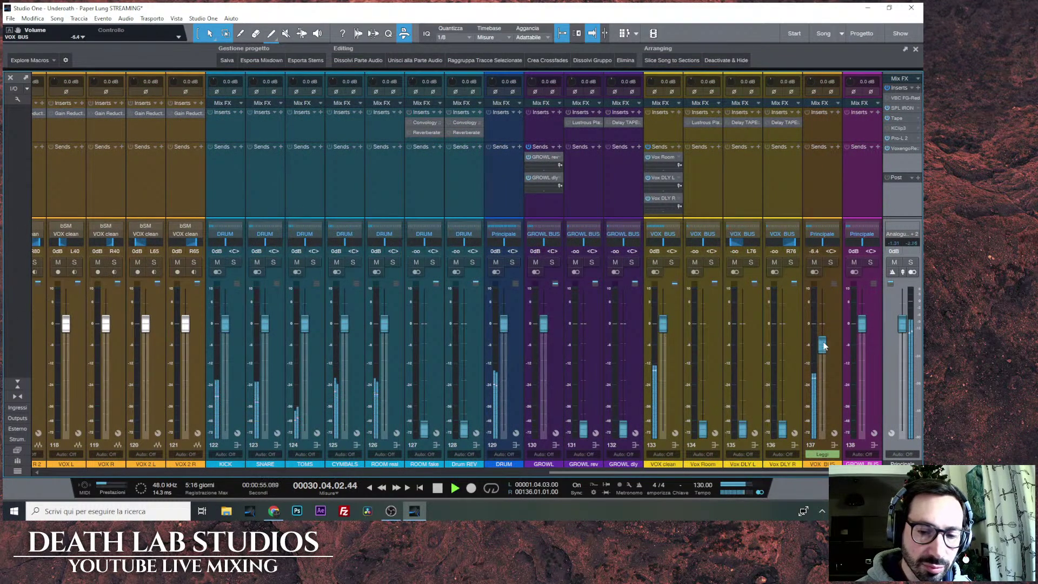
pyautogui.click(827, 455)
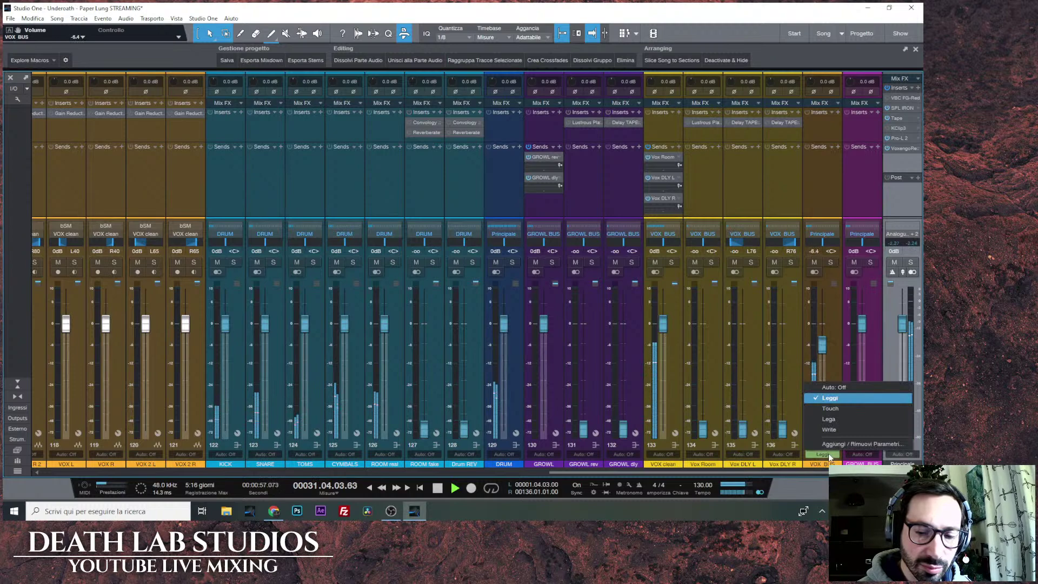
pyautogui.click(834, 387)
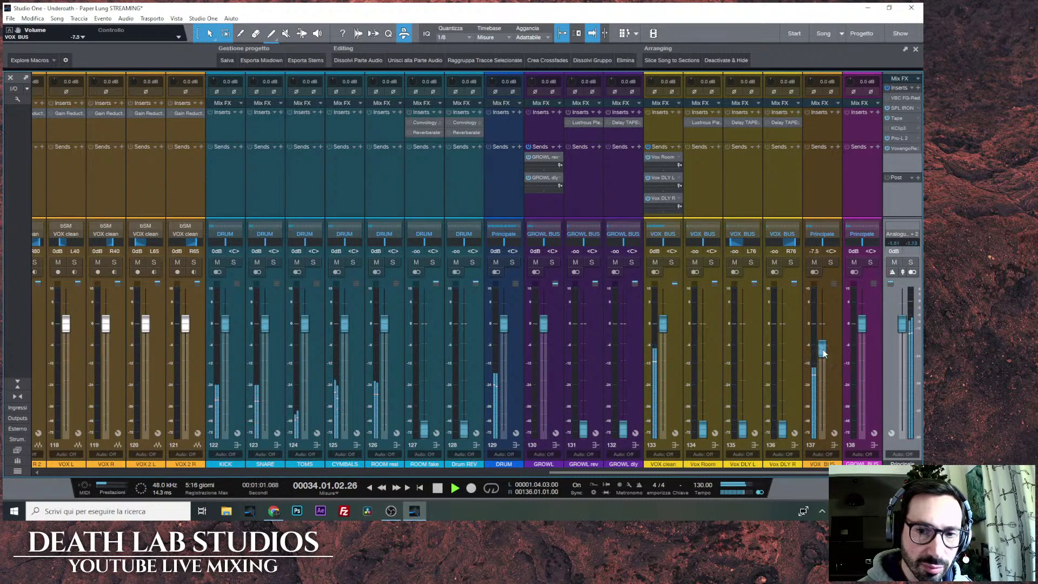
# Compare the master with SPL IRON's power off and on during playback, leave it on, and close the plugin.
pyautogui.click(907, 108)
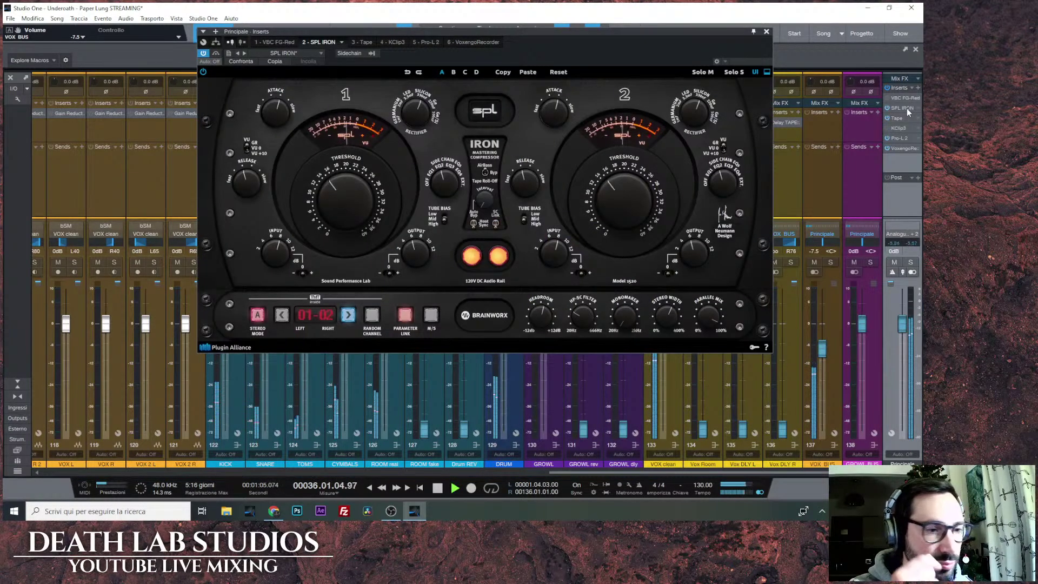
pyautogui.click(499, 257)
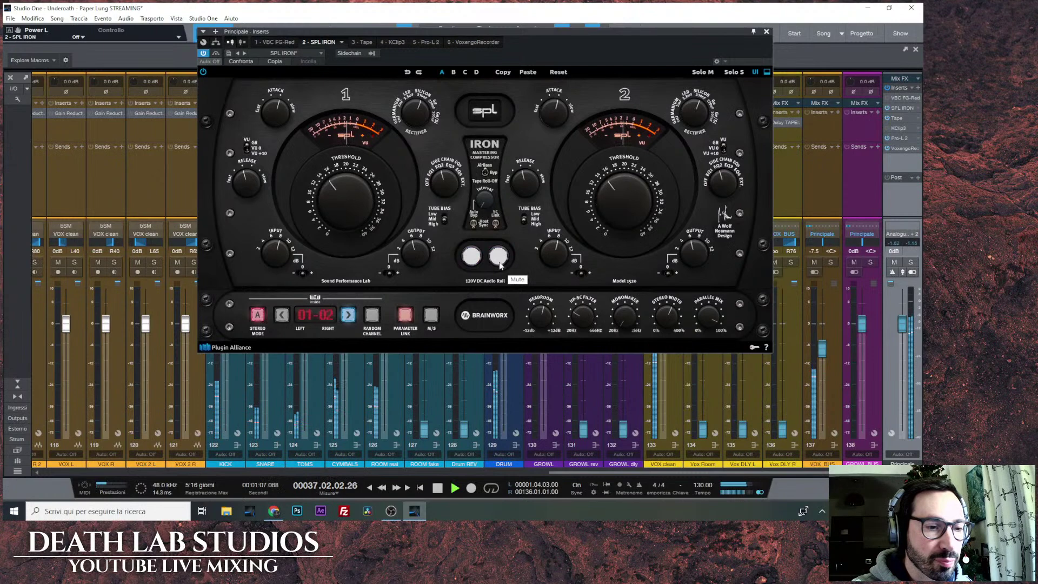
pyautogui.click(499, 257)
pyautogui.click(766, 31)
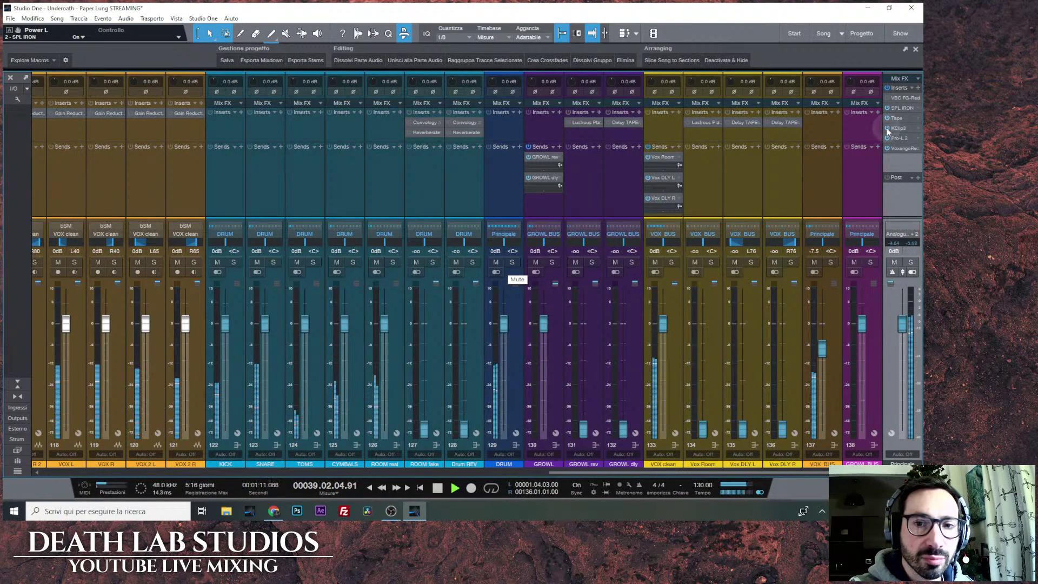
# Enable KClip3 on the Principale channel, check its clipping display during playback, and close the plugin.
pyautogui.click(903, 128)
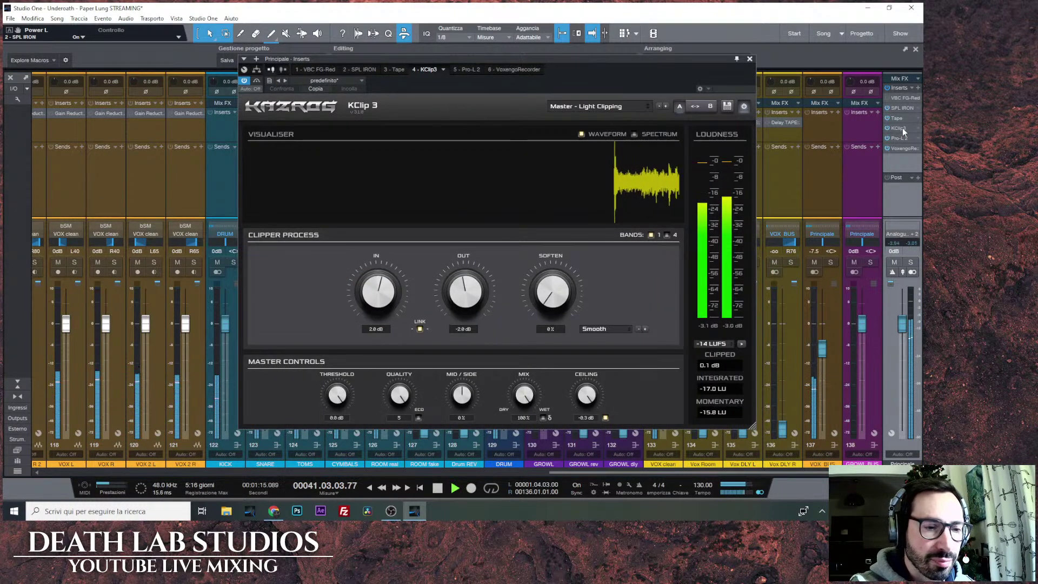
pyautogui.click(750, 59)
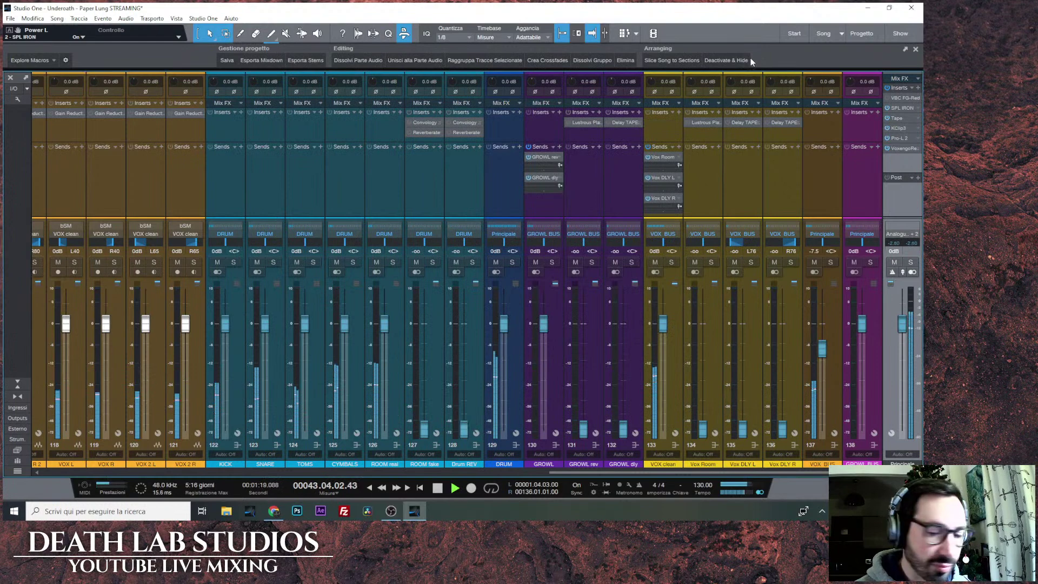
# Raise the VOX BUS fader to -2.6 dB while the song plays.
pyautogui.press('F3')
pyautogui.press('F3')
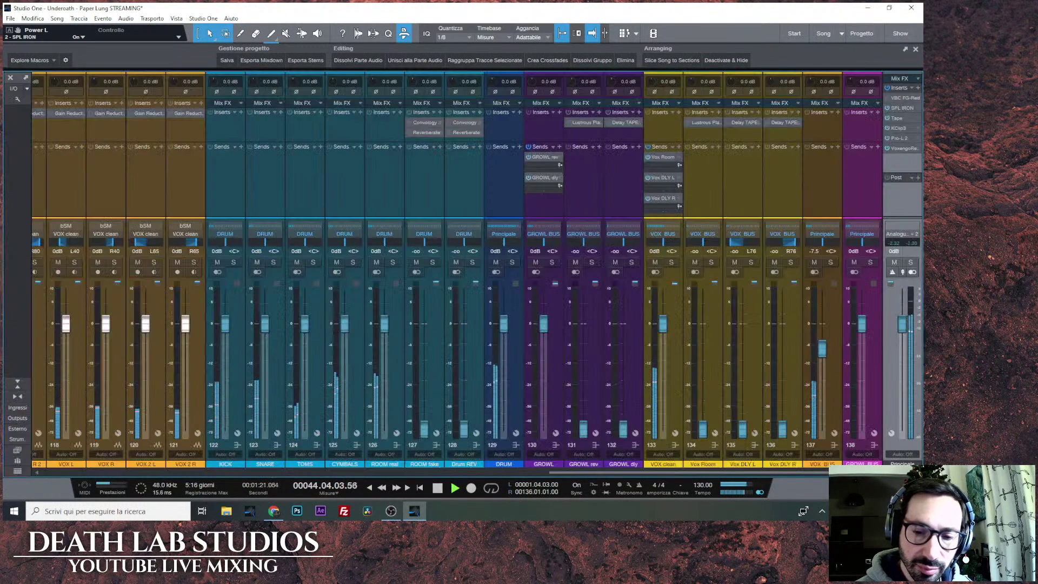
pyautogui.scroll(2, 822, 356)
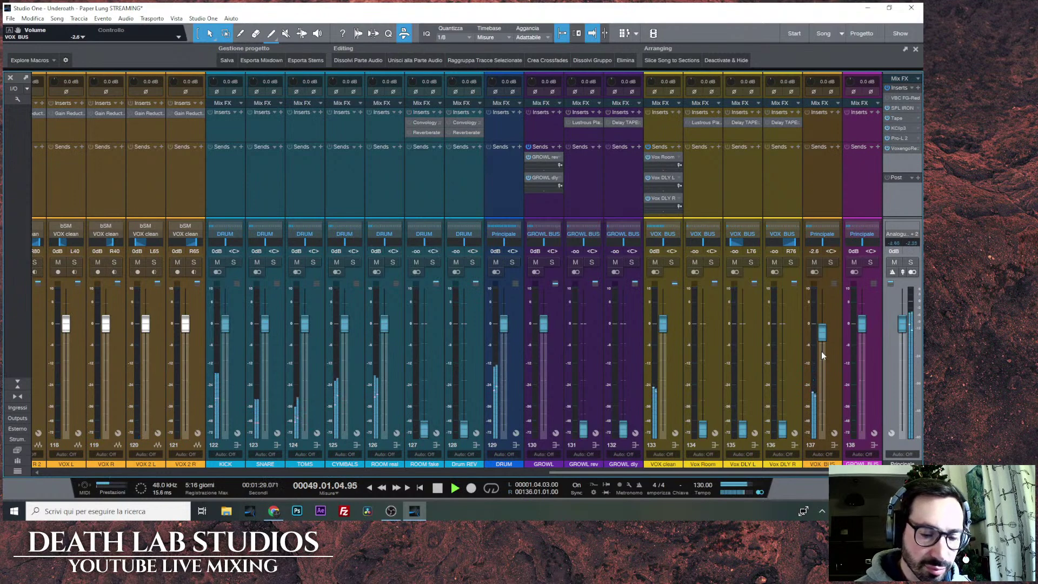
# Solo the DRUM bus and bring its drum subgroup channels into view.
pyautogui.click(513, 263)
pyautogui.hscroll(-10, 517, 399)
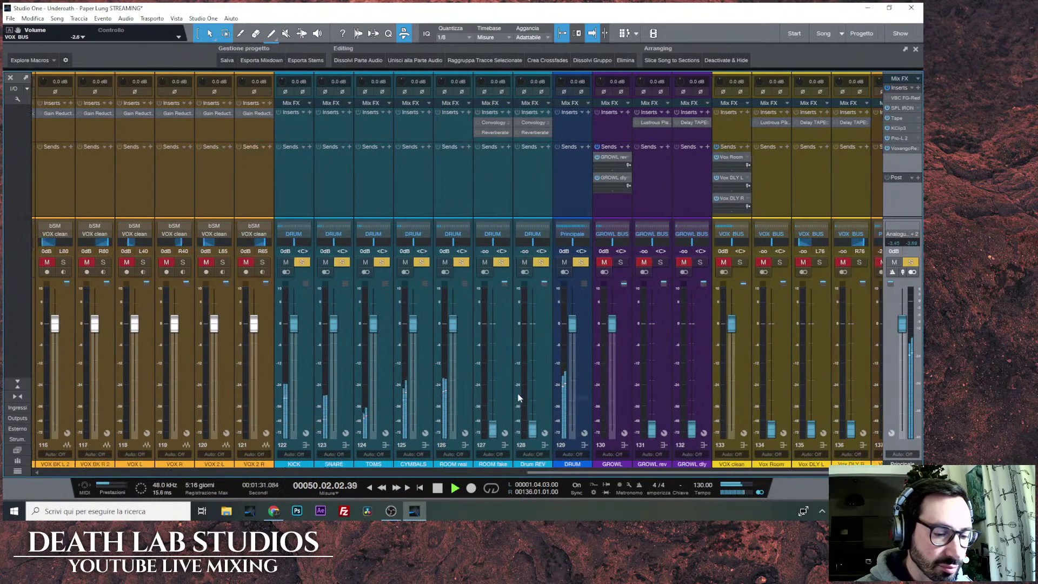
pyautogui.hscroll(5, 796, 416)
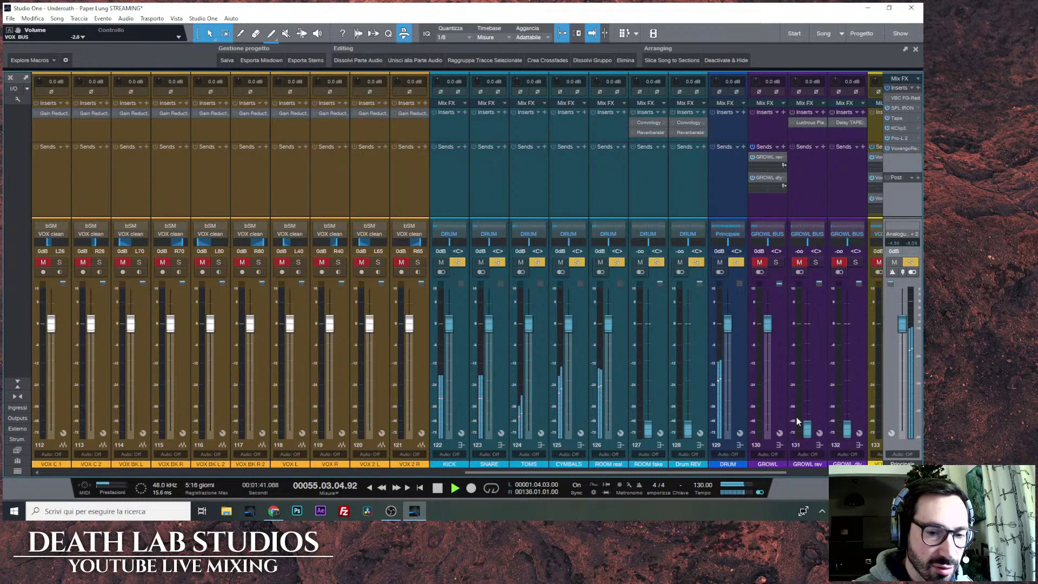
# Audition the ROOM real bus in solo, release it, and return the solo to the whole DRUM bus.
pyautogui.keyDown('ctrl'); pyautogui.click(736, 262); pyautogui.keyUp('ctrl')
pyautogui.click(617, 262)
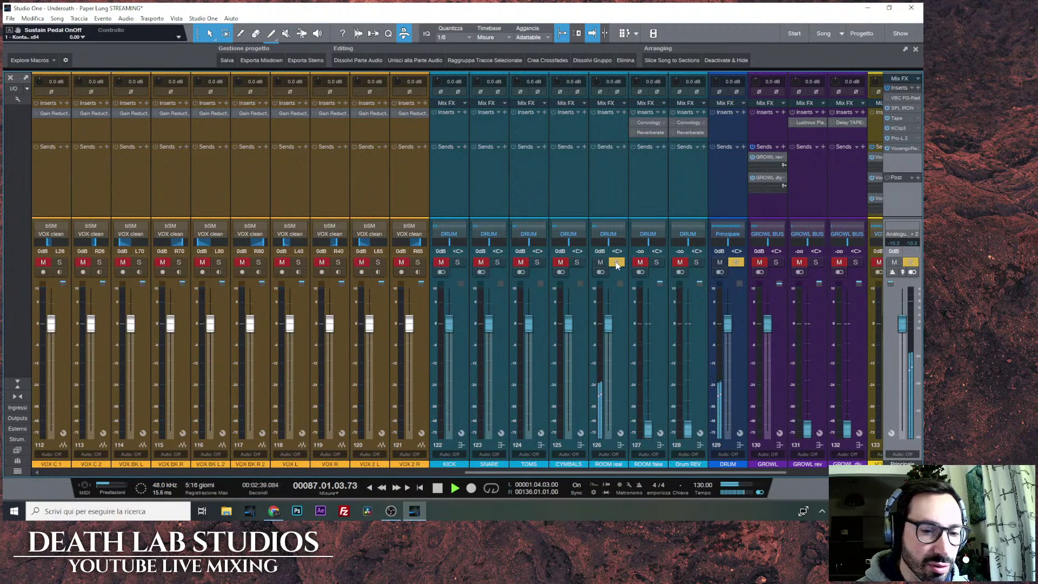
pyautogui.click(617, 263)
pyautogui.click(736, 263)
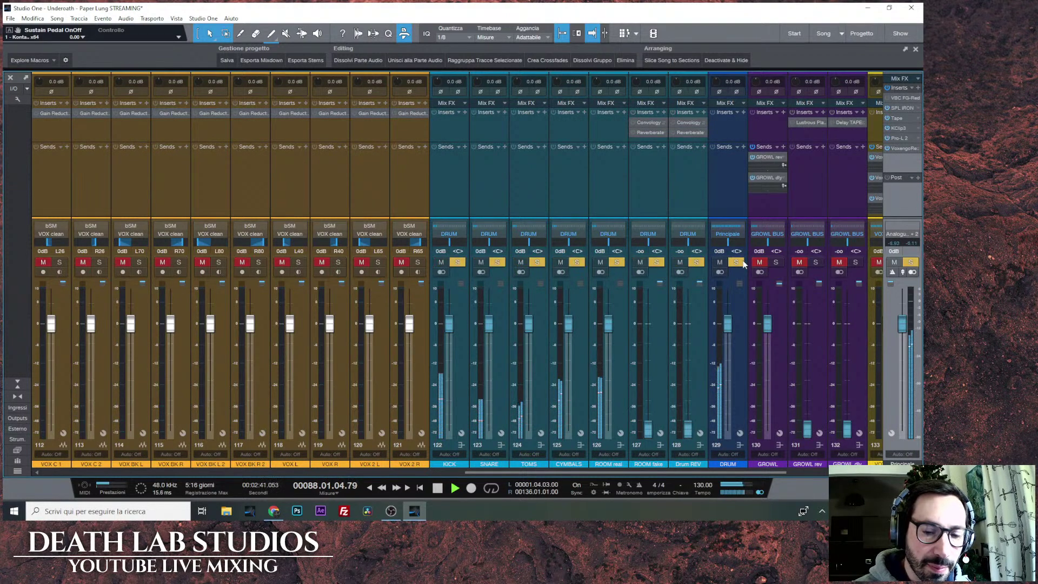
# Release the solo on the DRUM bus and solo the BASS DI channel.
pyautogui.click(736, 262)
pyautogui.hscroll(-5, 541, 419)
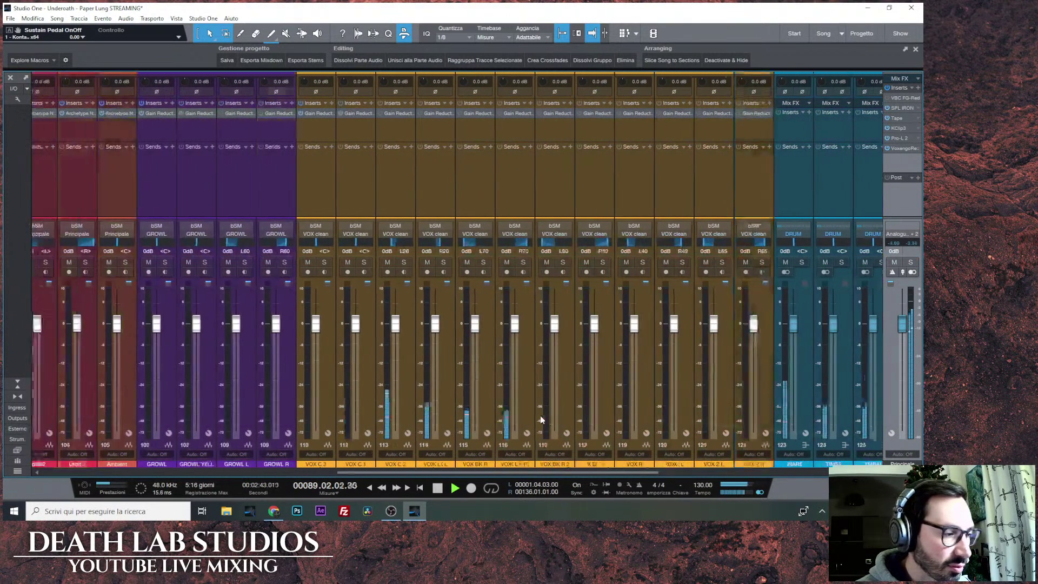
pyautogui.hscroll(-5, 540, 419)
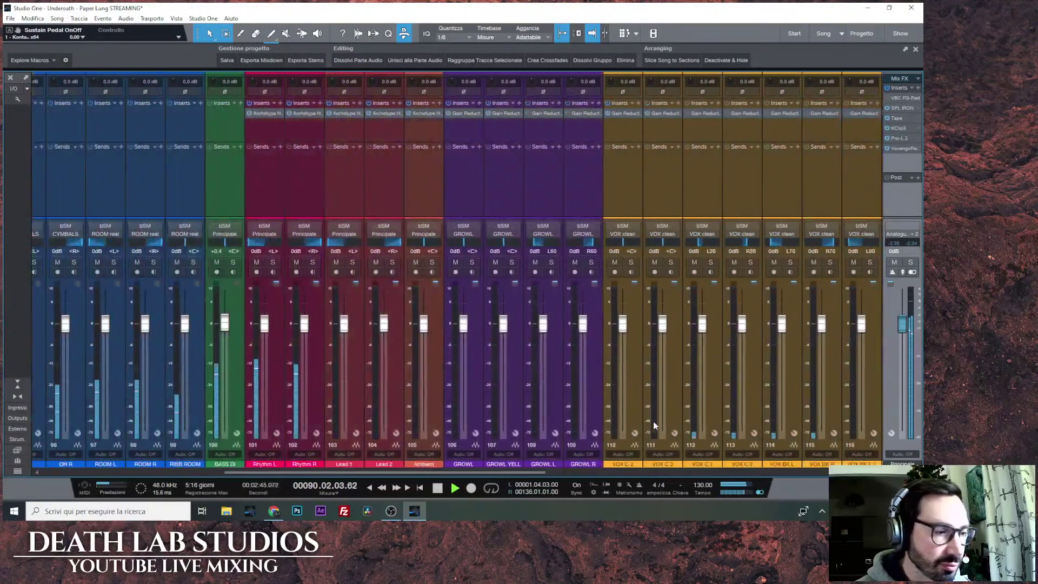
pyautogui.click(256, 262)
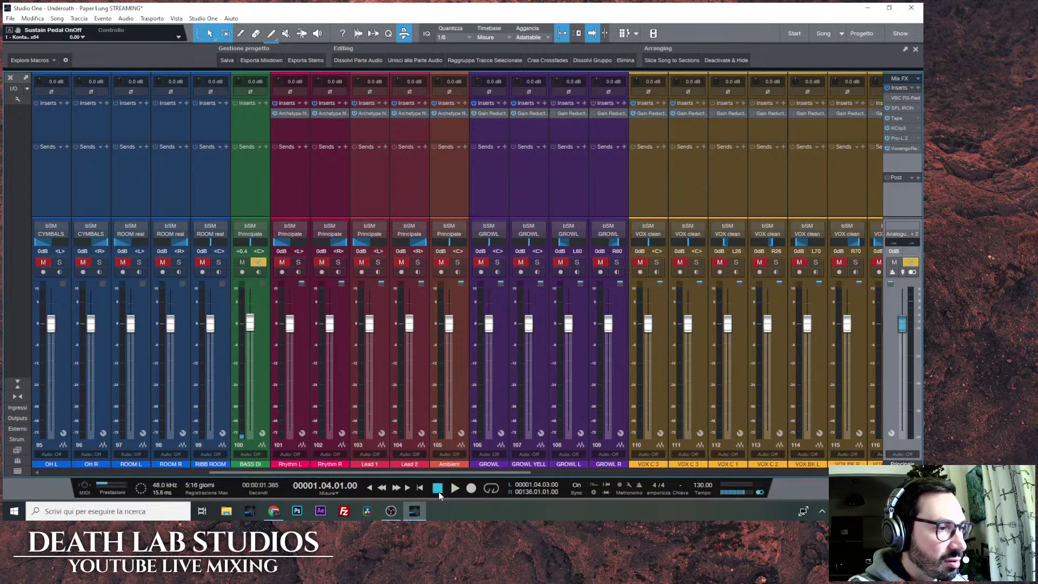
# Insert the Aurora DSP Mammoth plugin on the BASS DI channel and start playback.
pyautogui.click(266, 103)
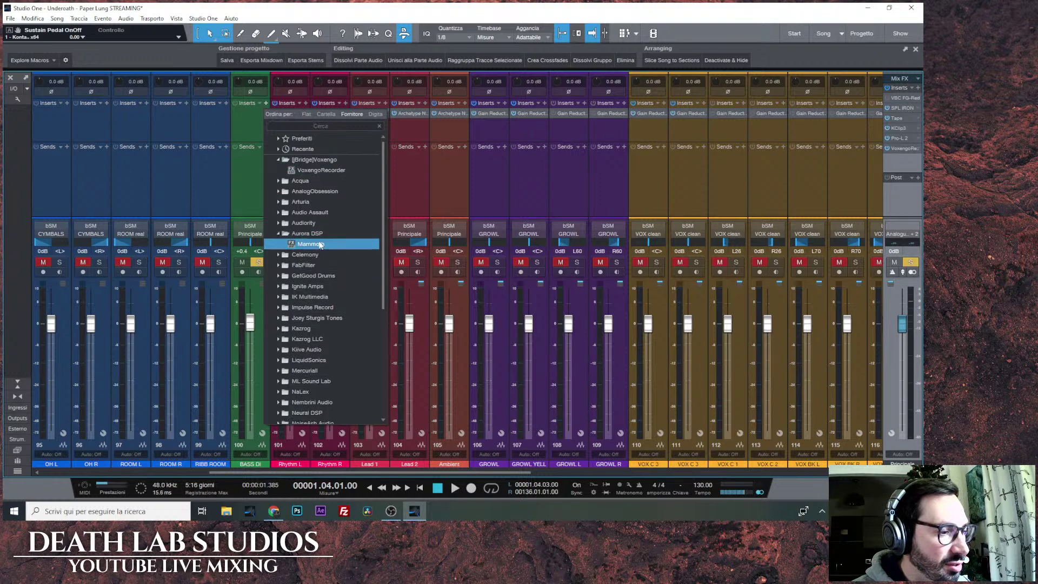
pyautogui.doubleClick(320, 241)
pyautogui.press('space')
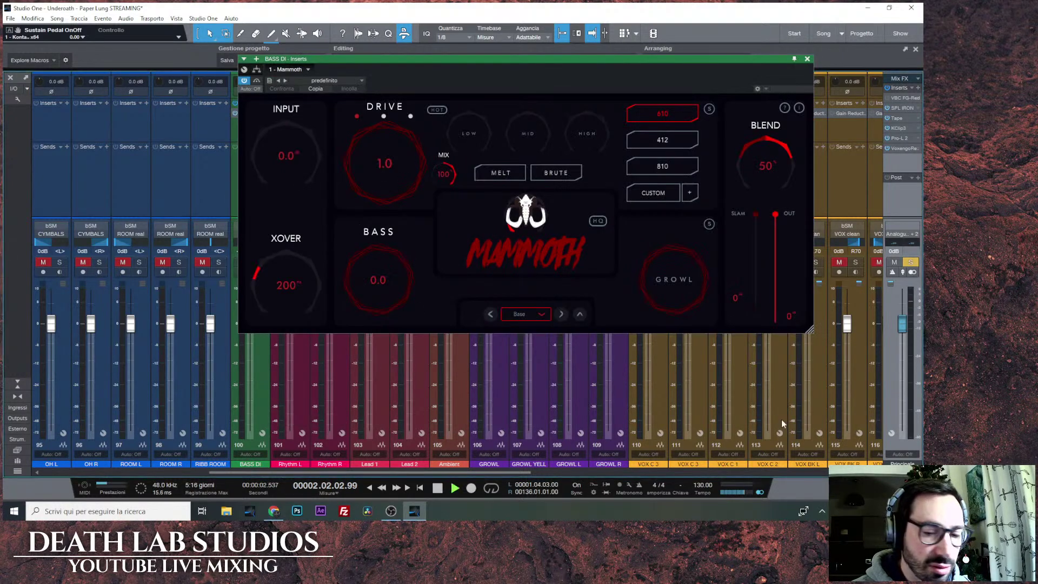
# Show the arrangement and move playback ahead to about bar 28, where the bass part is playing.
pyautogui.press('F3')
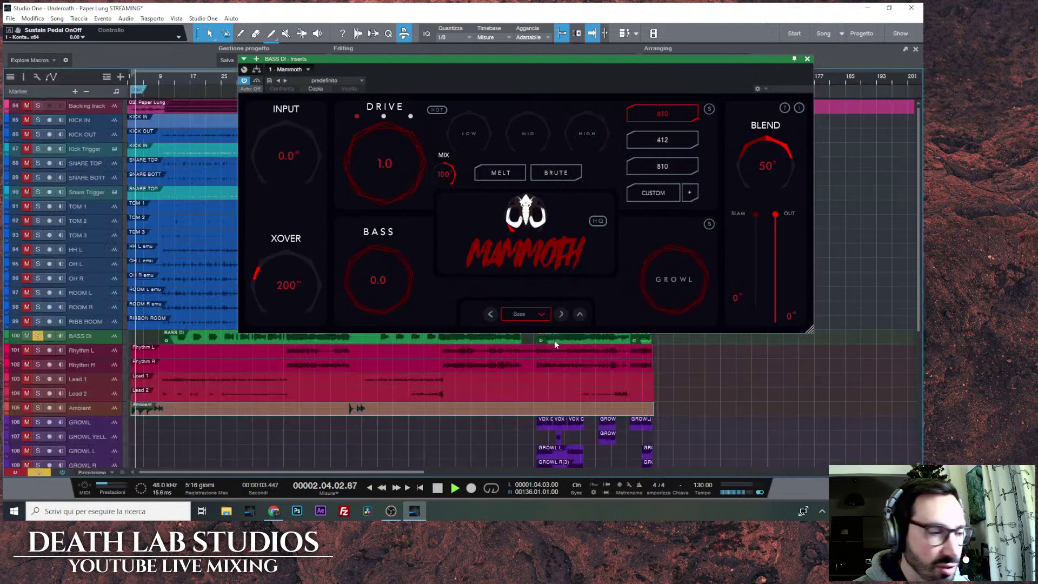
pyautogui.click(168, 82)
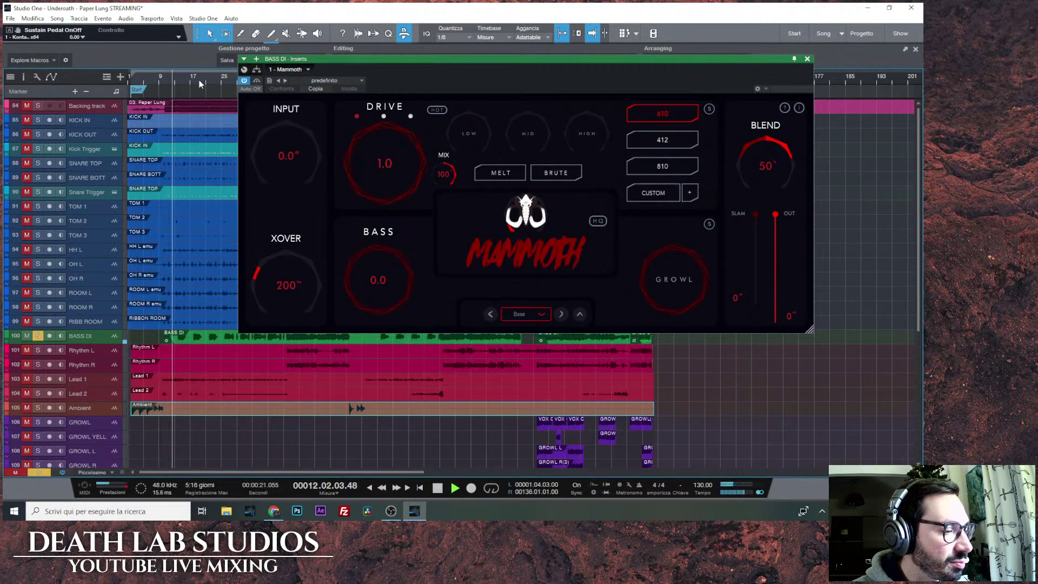
pyautogui.click(233, 80)
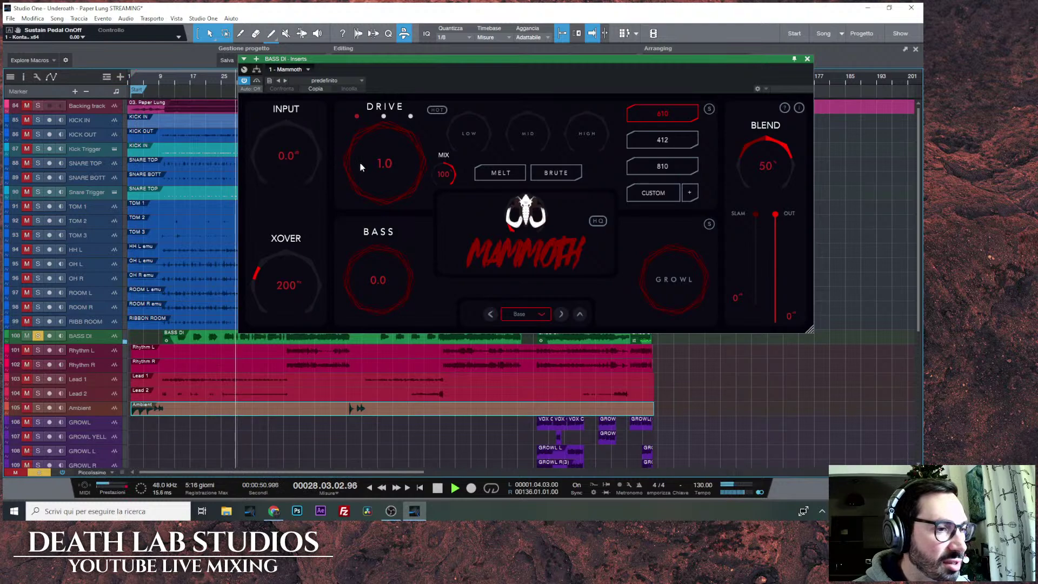
# Audition Mammoth's Godzilla and Lambskin presets, and settle on the Djent God preset.
pyautogui.click(526, 314)
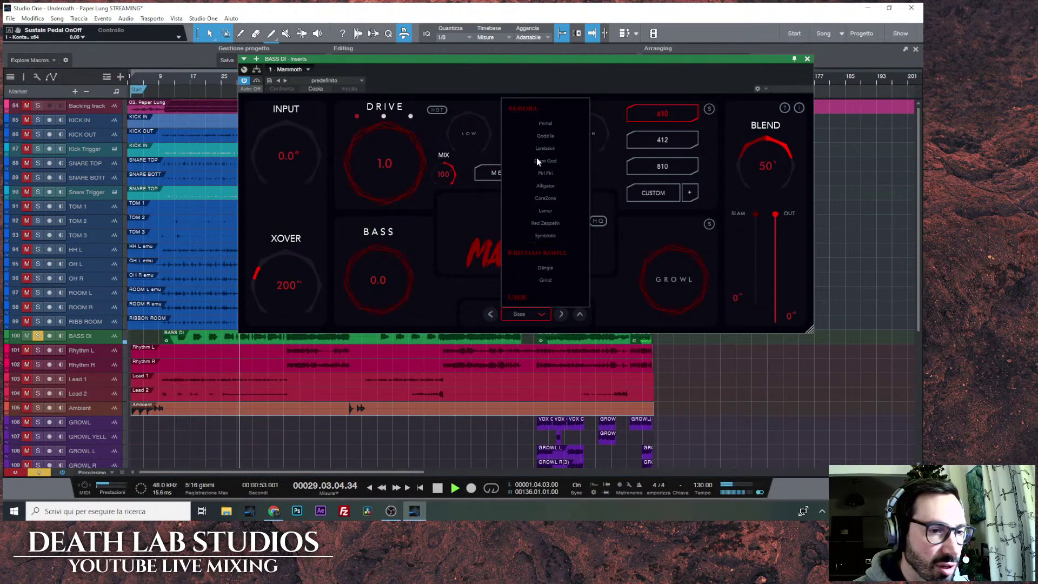
pyautogui.click(545, 136)
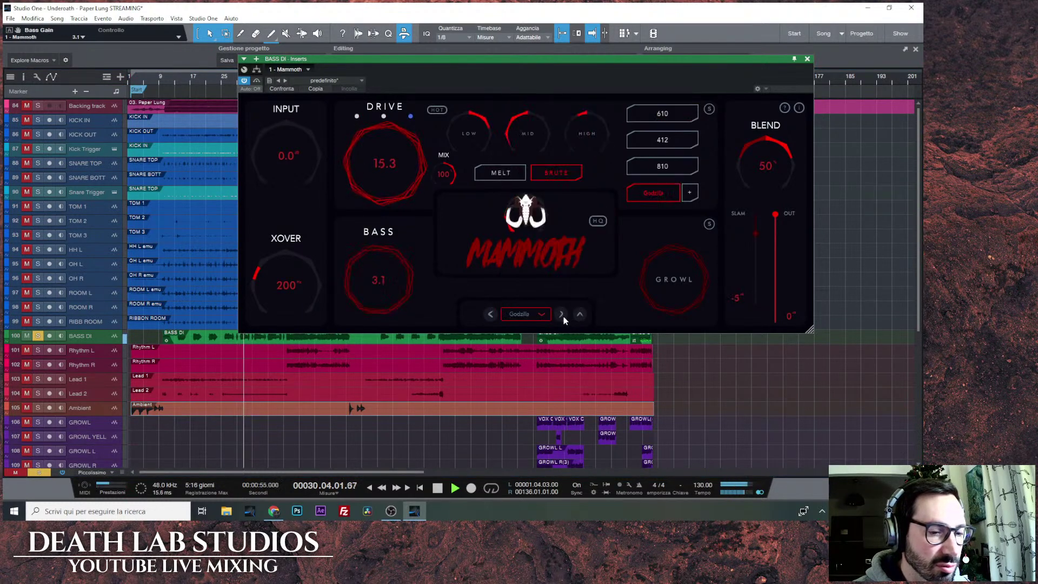
pyautogui.click(562, 316)
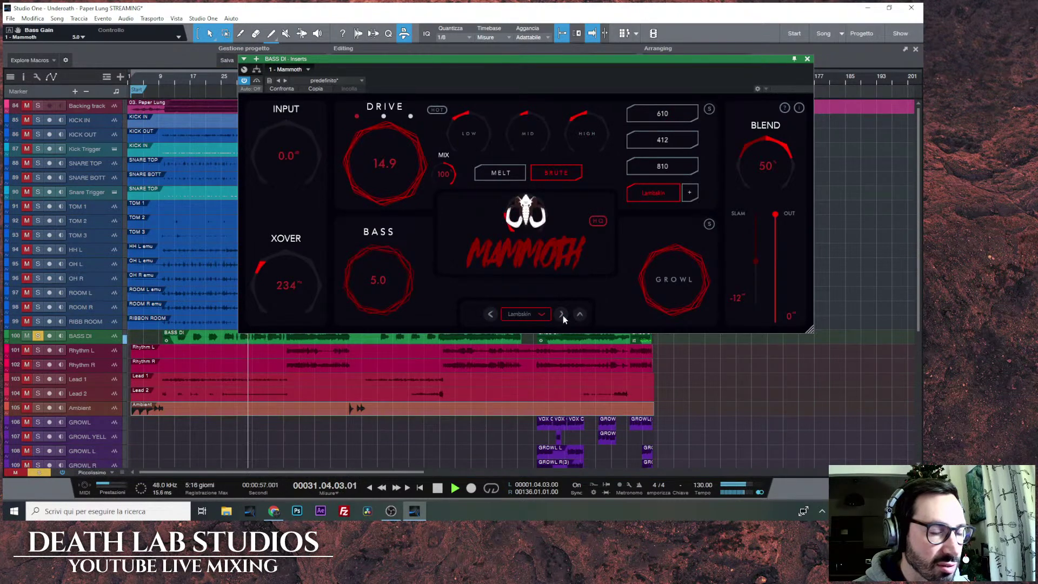
pyautogui.click(562, 315)
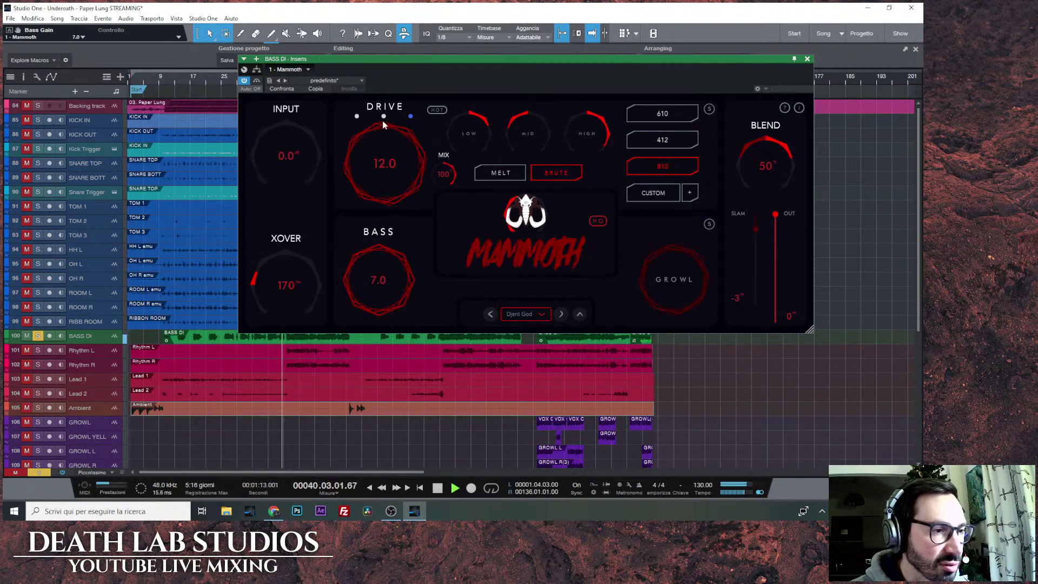
# Set Mammoth's Drive to 14.2 with the middle voicing, the crossover to 183 Hz, and use Melt instead of Brute.
pyautogui.click(433, 110)
pyautogui.click(436, 110)
pyautogui.moveTo(414, 144)
pyautogui.mouseDown()
pyautogui.moveTo(412, 115)
pyautogui.moveTo(416, 137)
pyautogui.mouseUp()
pyautogui.moveTo(299, 285); pyautogui.dragTo(371, 256)
pyautogui.click(371, 257)
pyautogui.click(501, 173)
pyautogui.click(549, 174)
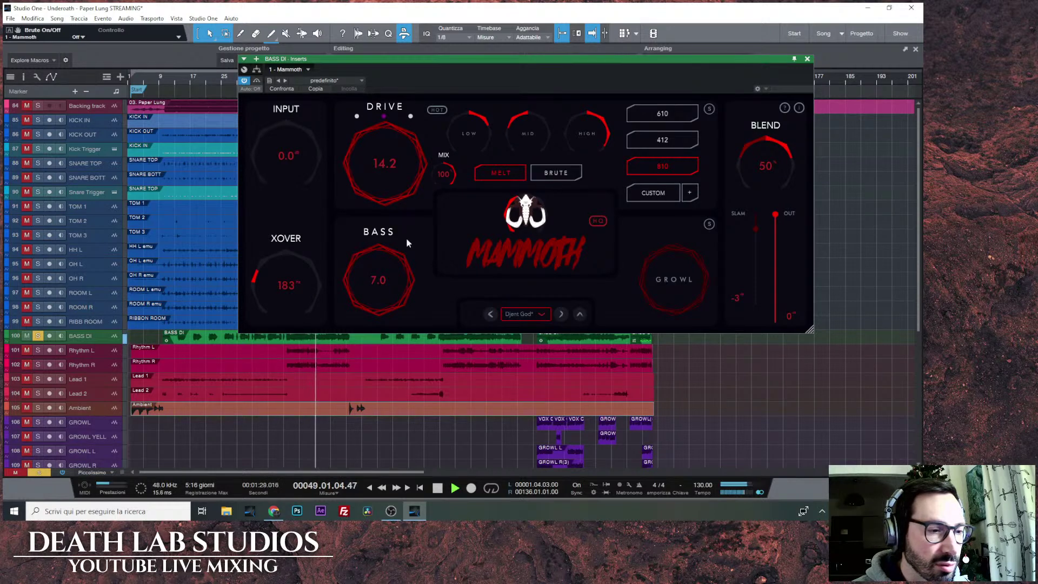
# Compare Mammoth's 412 and 610 cabinets, return to the 810, and reduce the Blend to 34%.
pyautogui.click(661, 141)
pyautogui.click(664, 116)
pyautogui.click(673, 168)
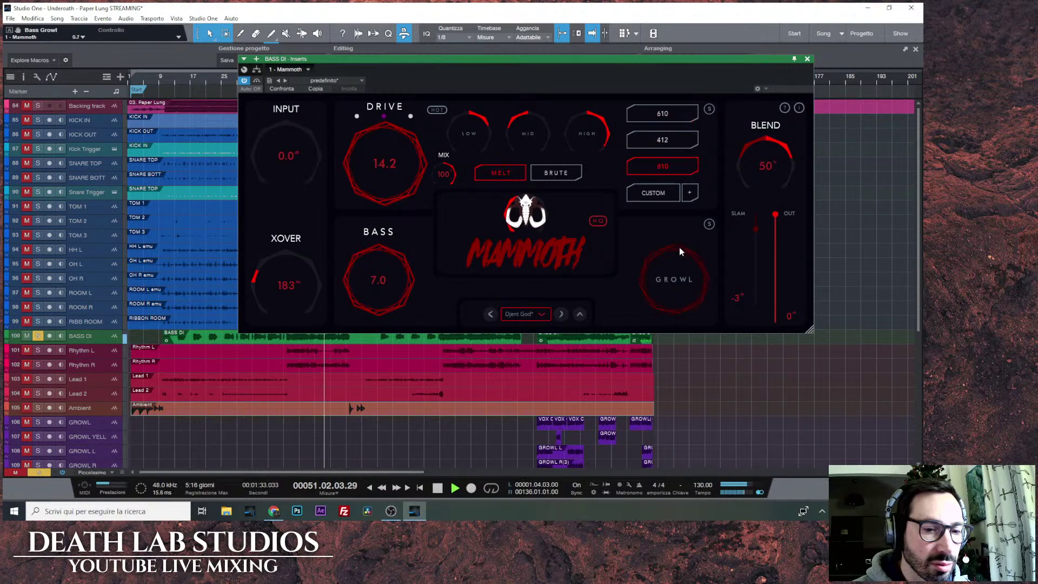
pyautogui.moveTo(764, 167); pyautogui.dragTo(769, 182)
pyautogui.moveTo(765, 130); pyautogui.dragTo(761, 176)
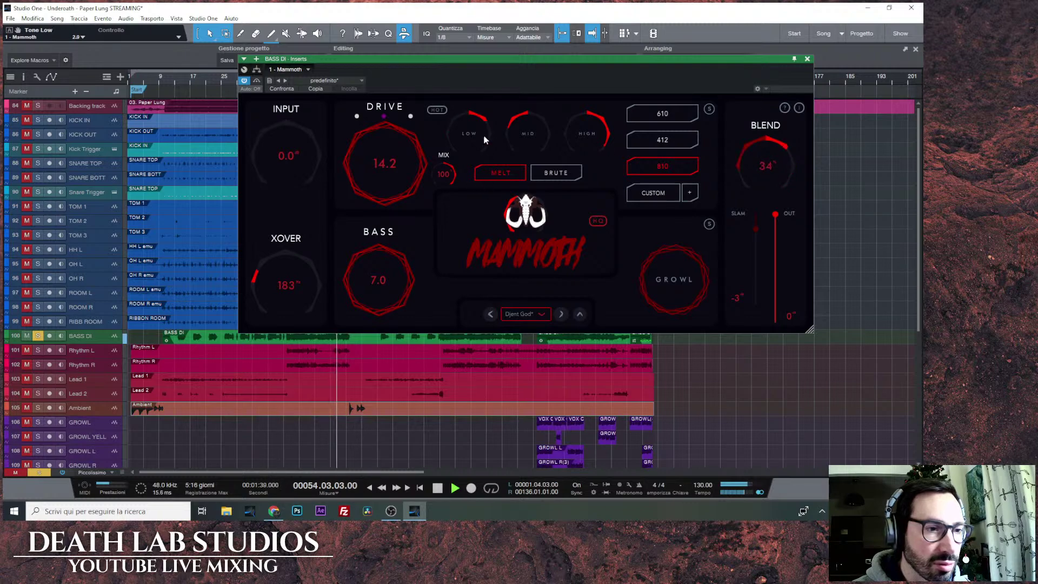
# Set Mammoth's Drive to 11.2 with the third drive voicing and turn on the Hot mode.
pyautogui.moveTo(419, 165)
pyautogui.mouseDown()
pyautogui.moveTo(415, 196)
pyautogui.moveTo(419, 162)
pyautogui.mouseUp()
pyautogui.click(436, 111)
pyautogui.click(411, 116)
pyautogui.click(430, 111)
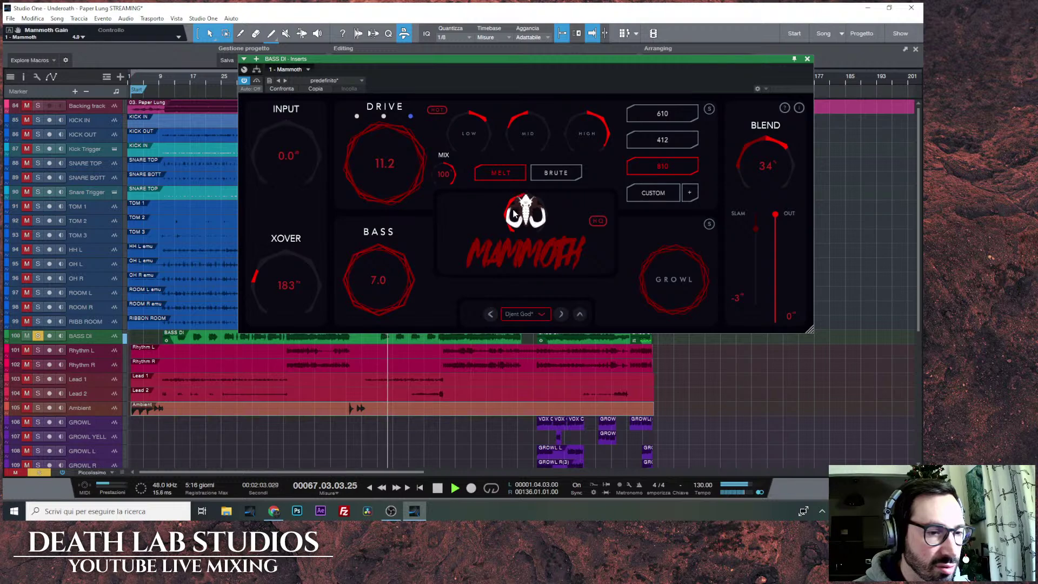
# Close Mammoth, go back to the mixer, and lower the BASS DI fader to -2.9 dB during full-mix playback.
pyautogui.click(807, 59)
pyautogui.press('F3')
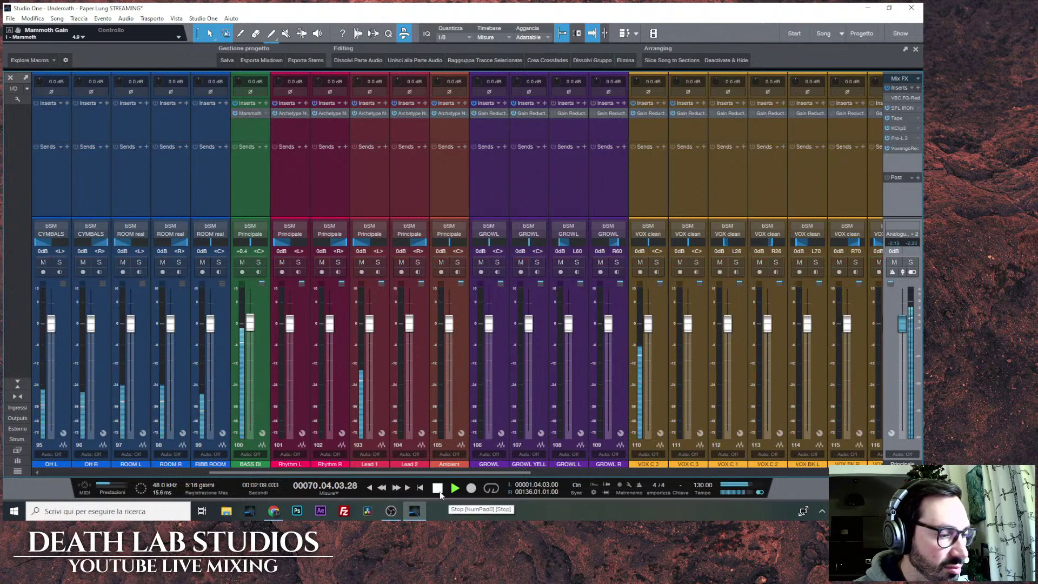
pyautogui.scroll(-6, 254, 324)
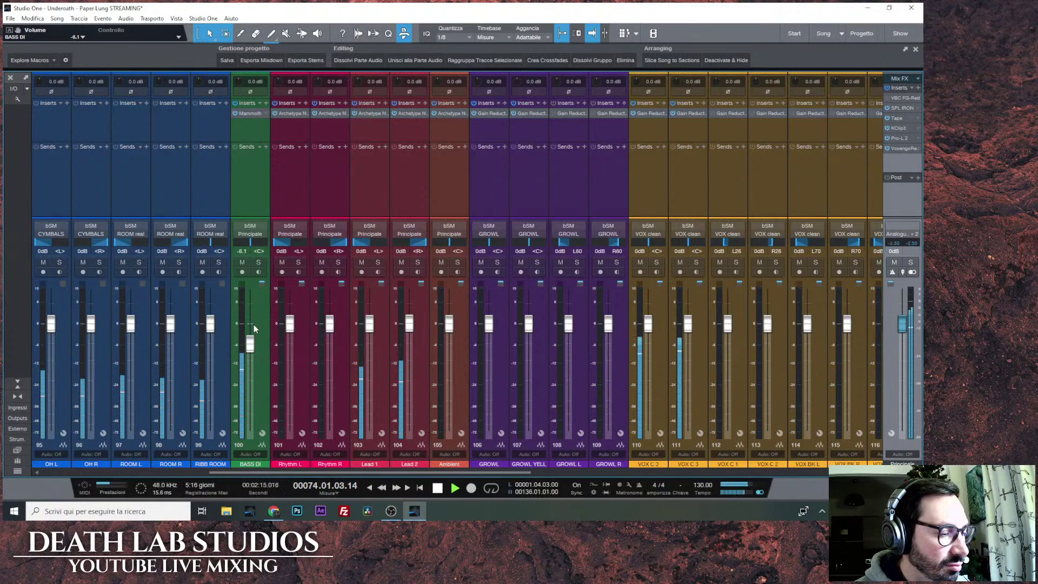
pyautogui.scroll(2, 253, 342)
pyautogui.scroll(1, 253, 342)
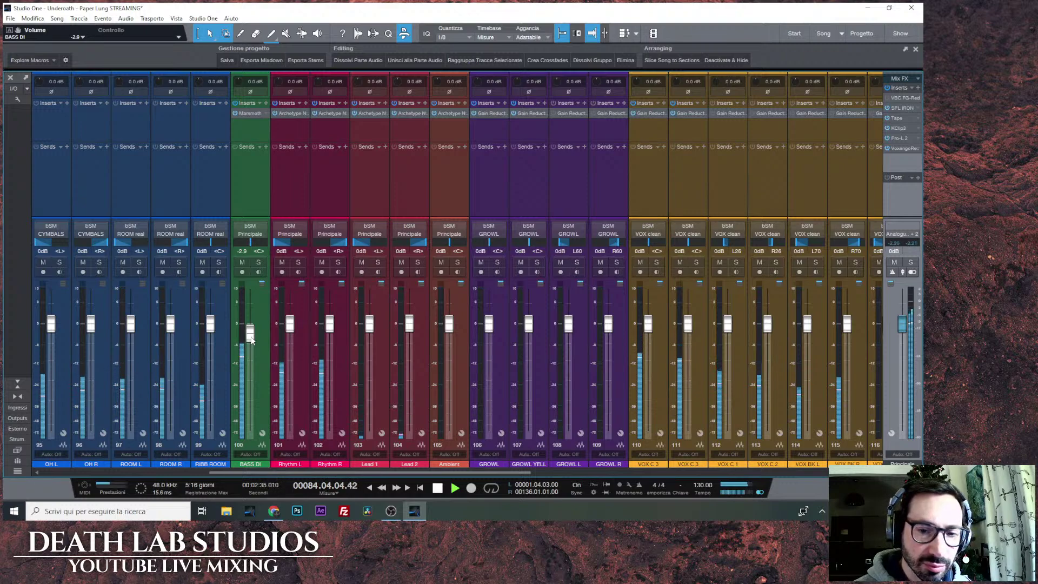
# Audition the VOX BUS briefly in solo, release the solo, and stop playback.
pyautogui.hscroll(6, 807, 407)
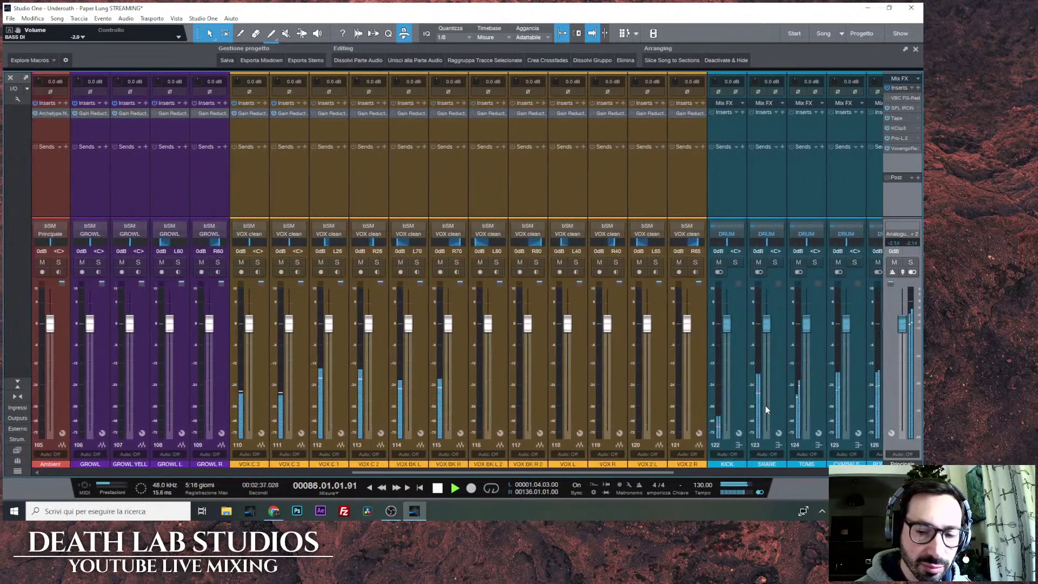
pyautogui.hscroll(6, 764, 405)
pyautogui.click(856, 262)
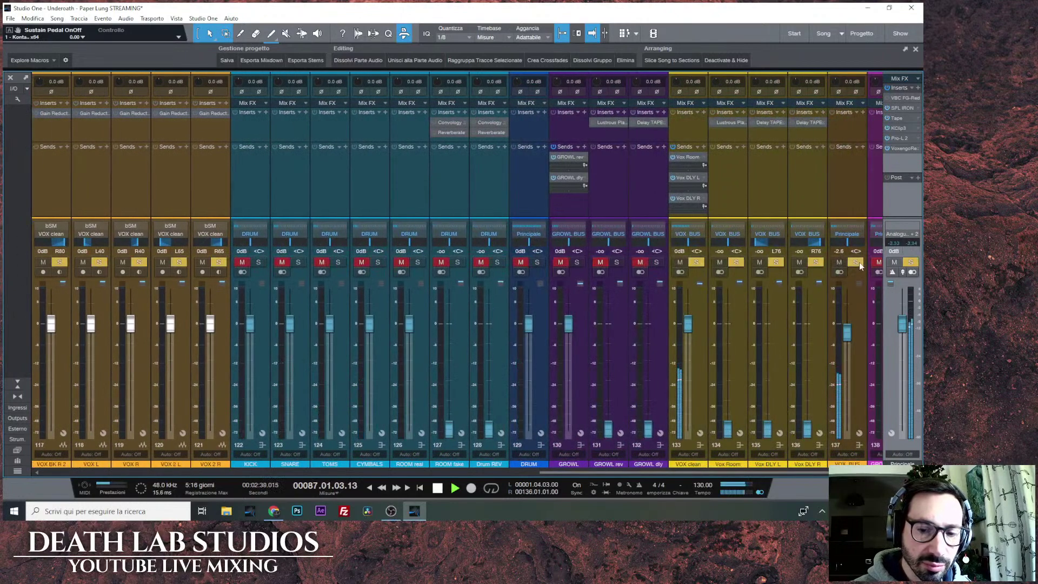
pyautogui.click(857, 263)
pyautogui.hscroll(-12, 637, 394)
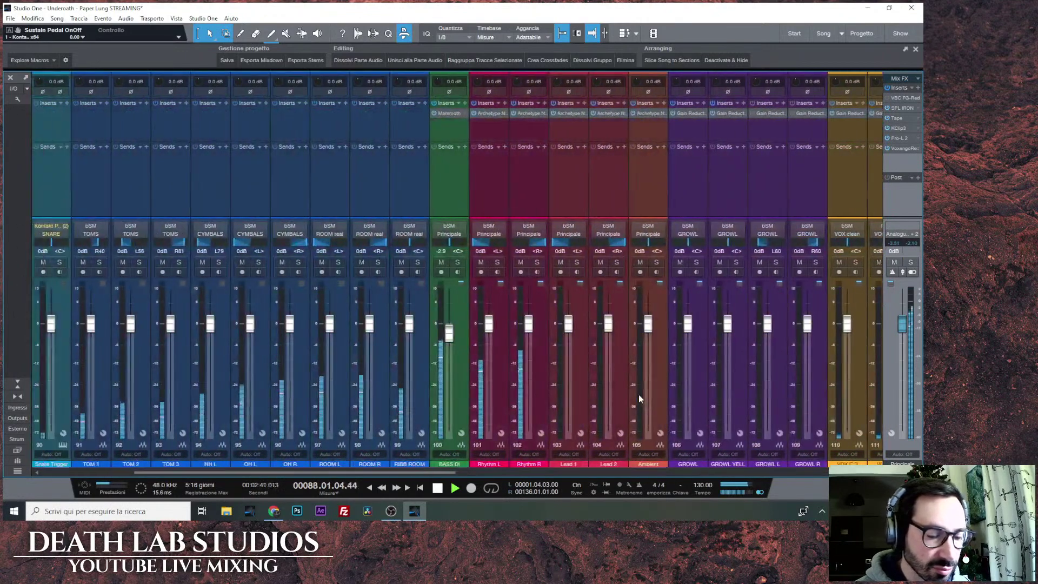
pyautogui.click(438, 488)
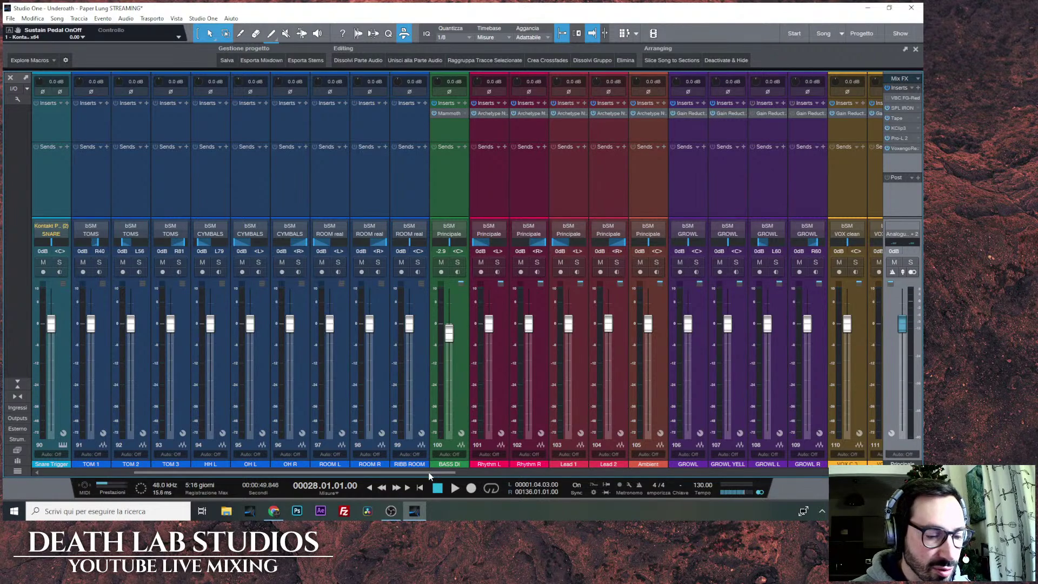
# Review the mixer's channel layout from the drum tracks through the vocals to the drum, growl and vocal buses.
pyautogui.moveTo(430, 476); pyautogui.dragTo(815, 471)
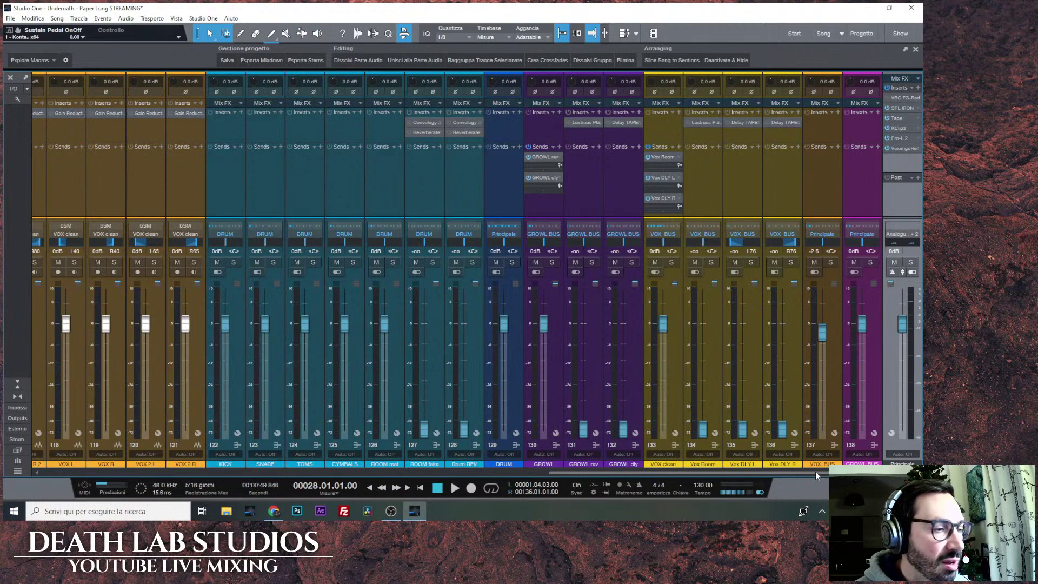
pyautogui.moveTo(815, 472); pyautogui.dragTo(579, 387)
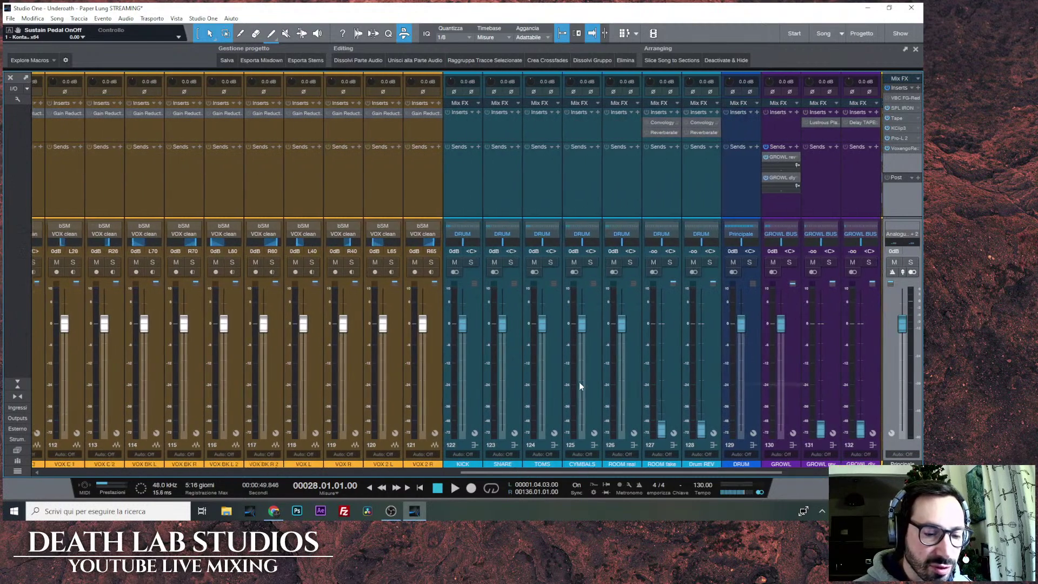
pyautogui.hscroll(-3, 645, 400)
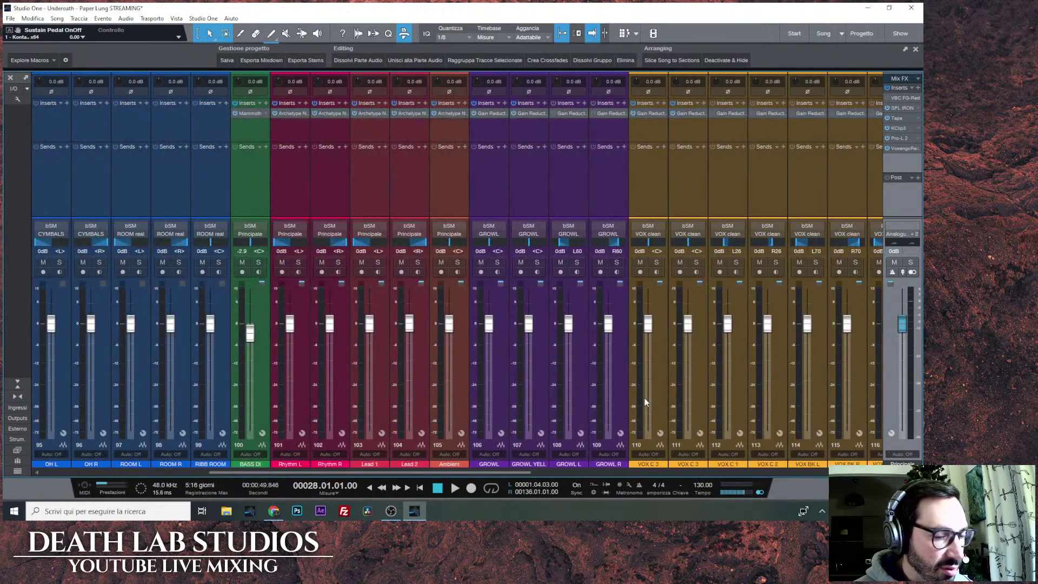
pyautogui.hscroll(-5, 645, 398)
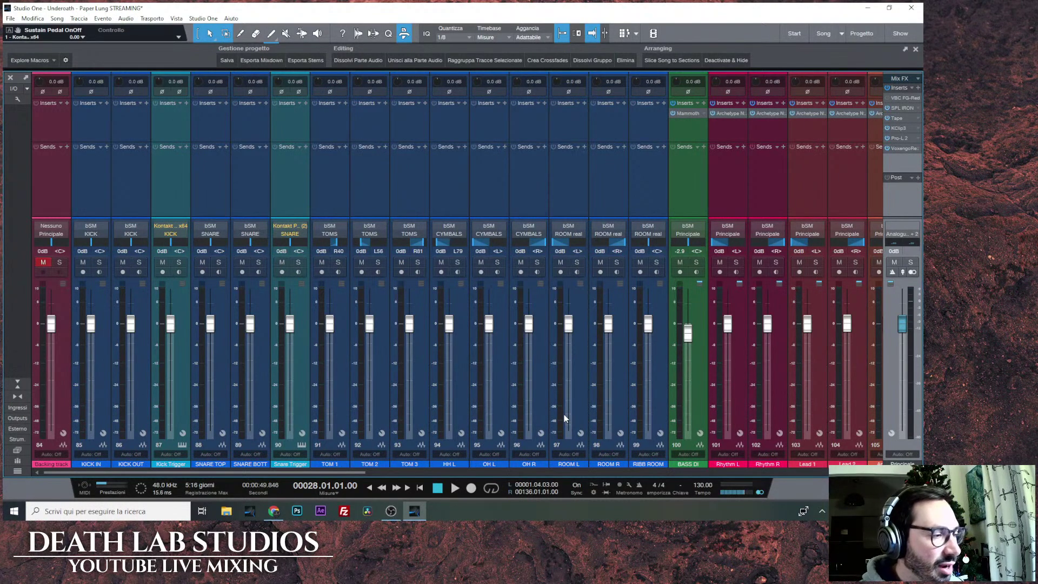
pyautogui.scroll(-5, 840, 417)
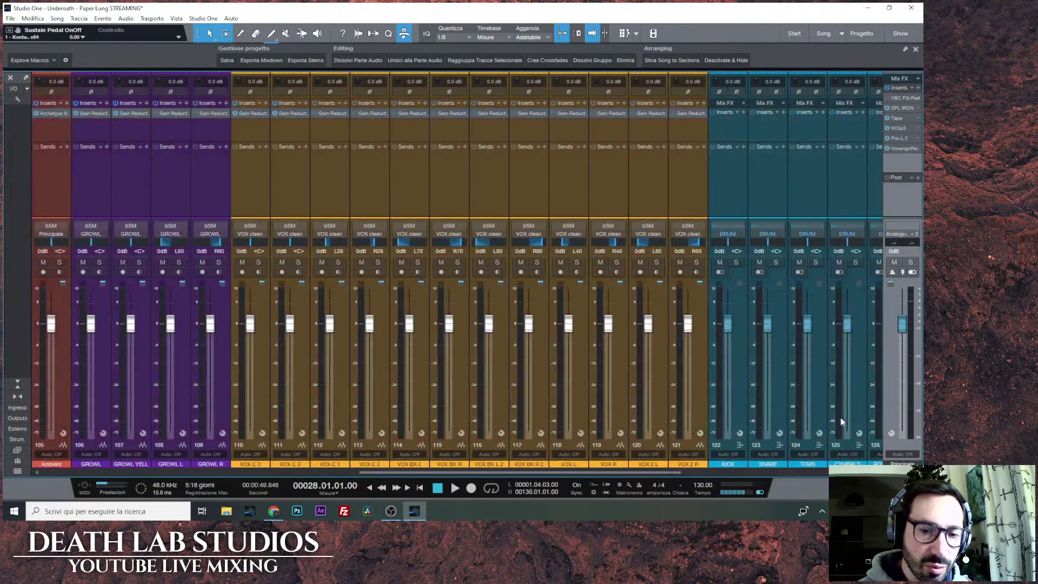
pyautogui.scroll(5, 625, 410)
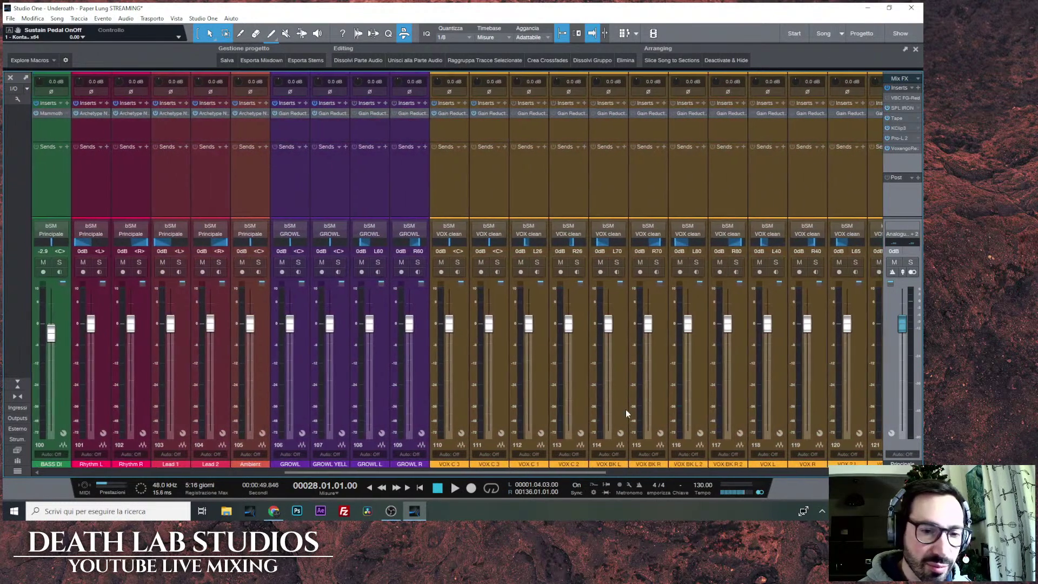
pyautogui.scroll(1, 711, 418)
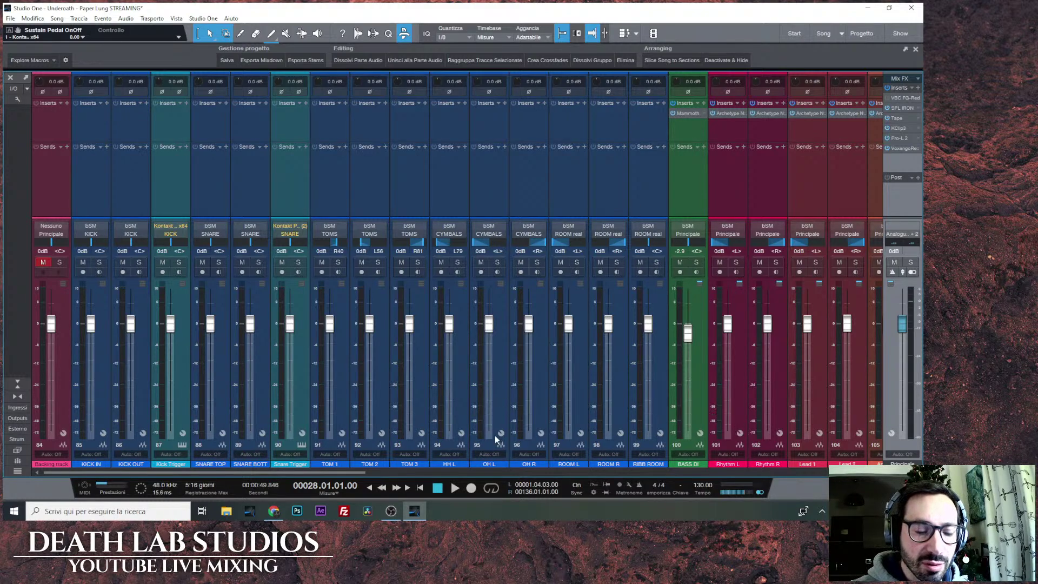
pyautogui.moveTo(358, 471); pyautogui.dragTo(827, 474)
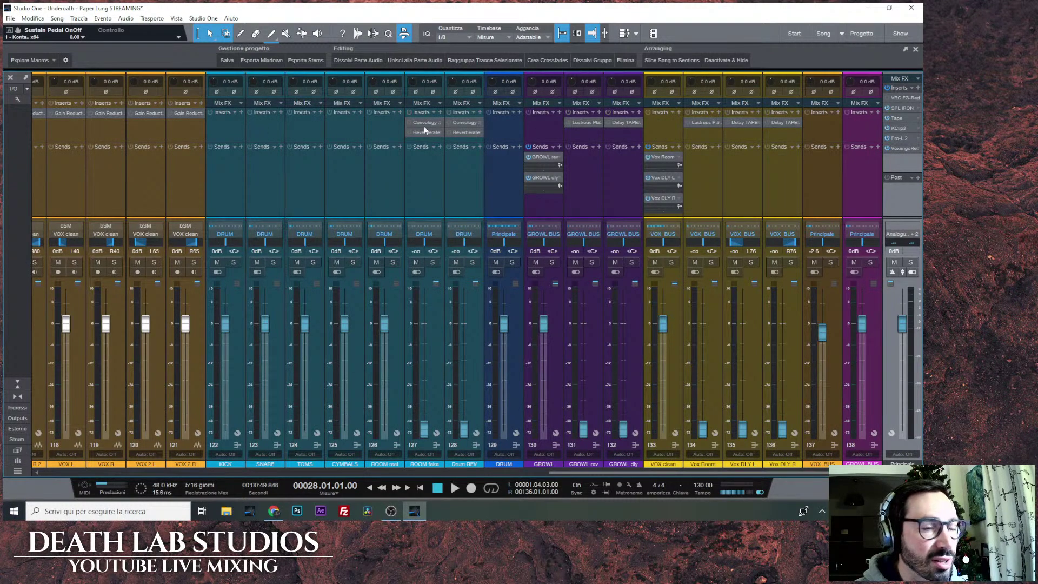
# Load Console Shaper as the Mix FX on the GROWL BUS and reposition its window to show its controls.
pyautogui.click(877, 103)
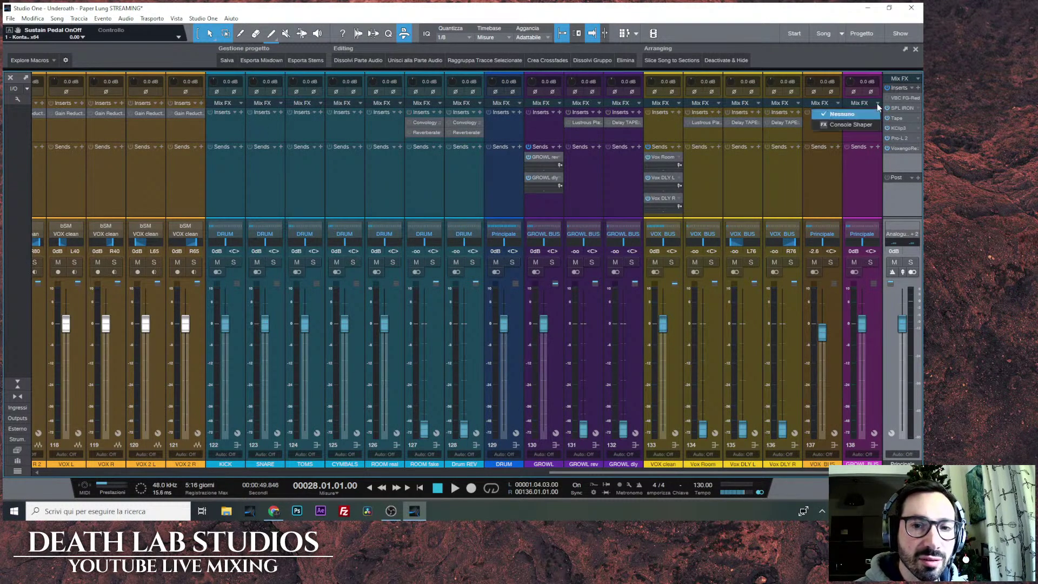
pyautogui.click(850, 125)
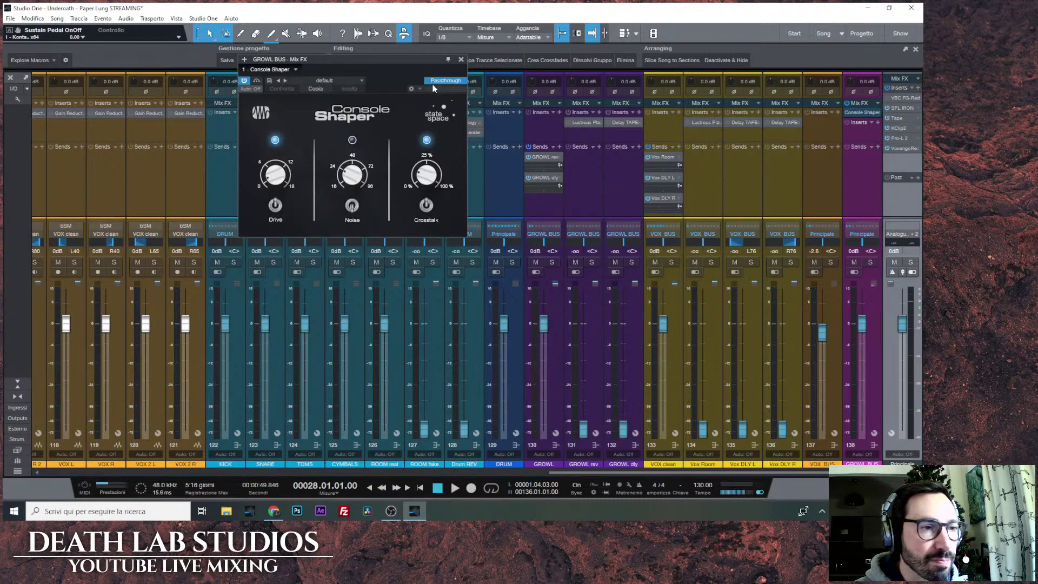
pyautogui.moveTo(423, 64); pyautogui.dragTo(496, 101)
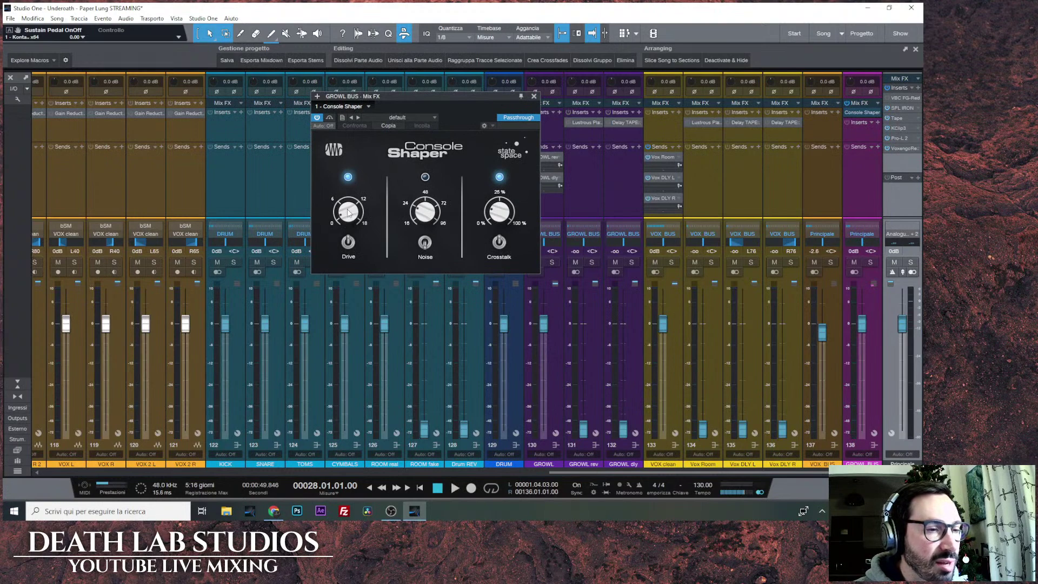
pyautogui.moveTo(349, 212)
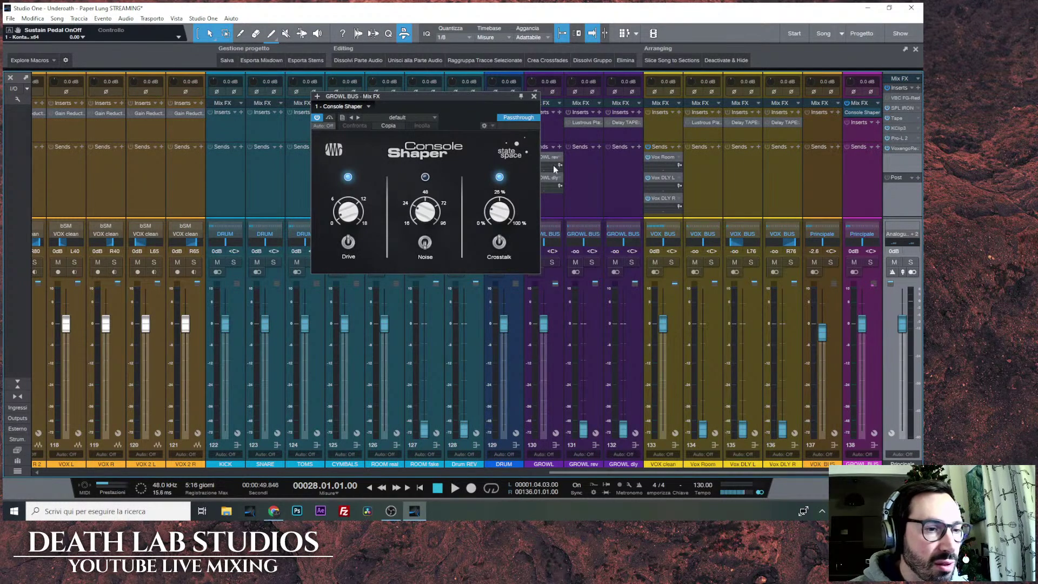
# Close Console Shaper and remove it from the GROWL BUS Mix FX.
pyautogui.click(534, 96)
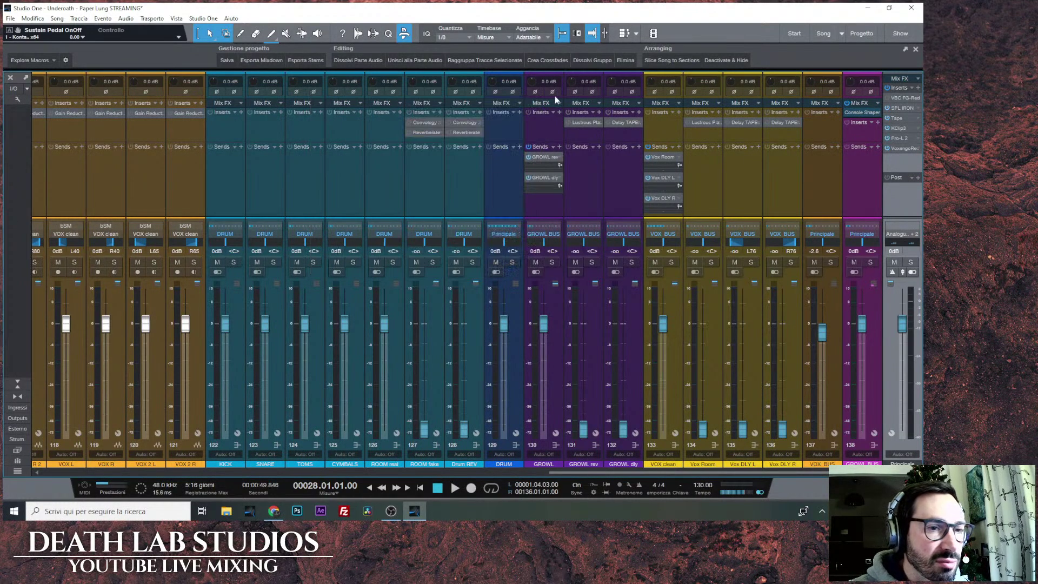
pyautogui.click(877, 102)
pyautogui.click(865, 115)
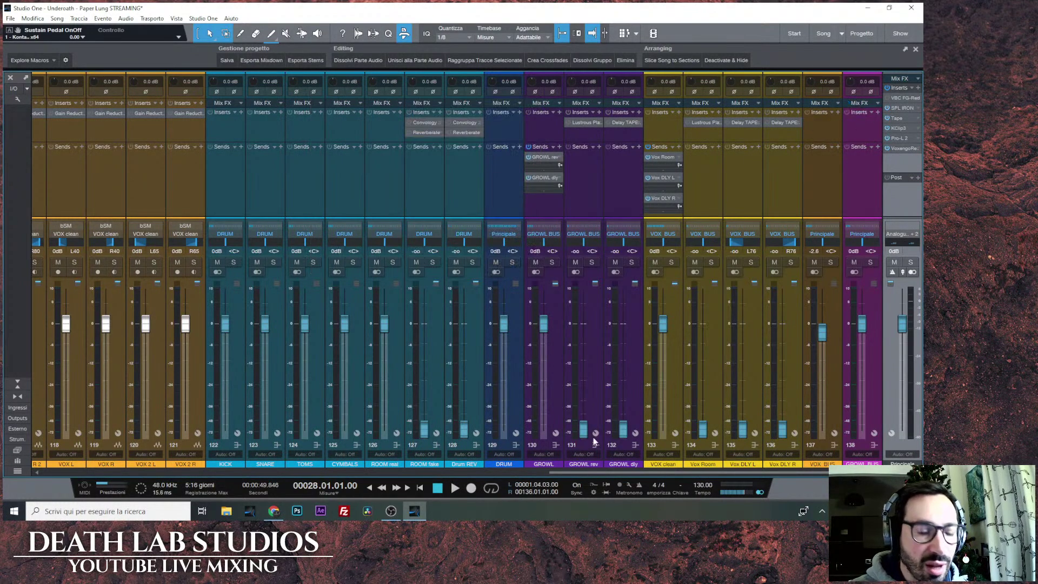
# Insert the Plugin Alliance Lindell 80 Channel on the KICK IN track and move its window so the whole interface fits.
pyautogui.moveTo(579, 470); pyautogui.dragTo(113, 469)
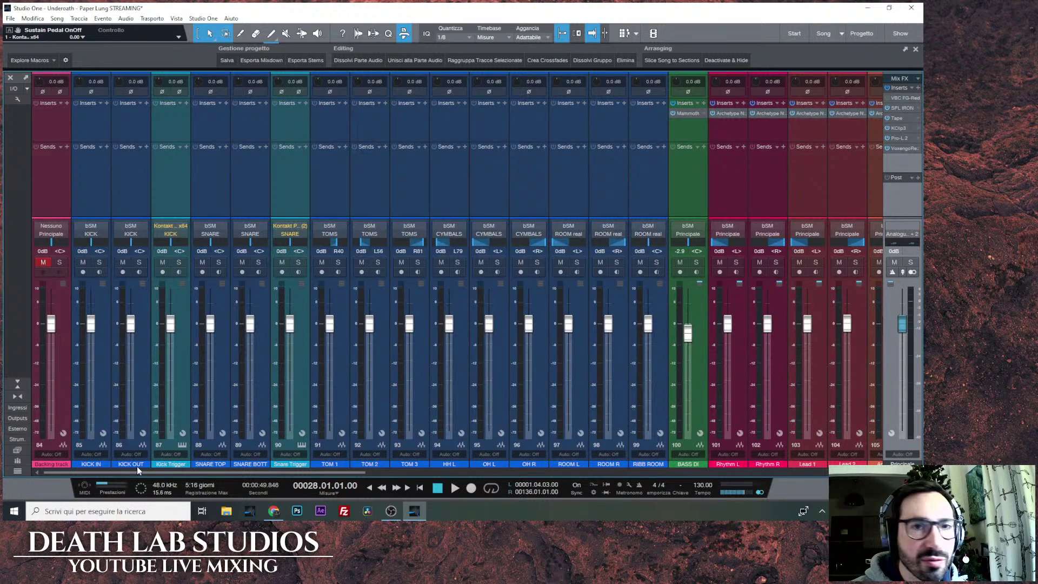
pyautogui.click(107, 104)
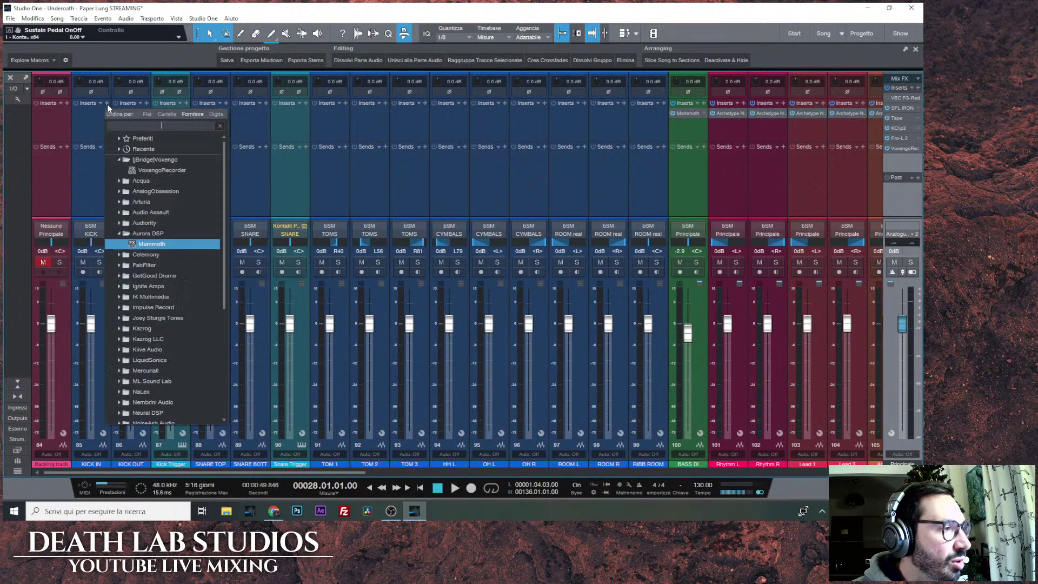
pyautogui.scroll(-4, 168, 230)
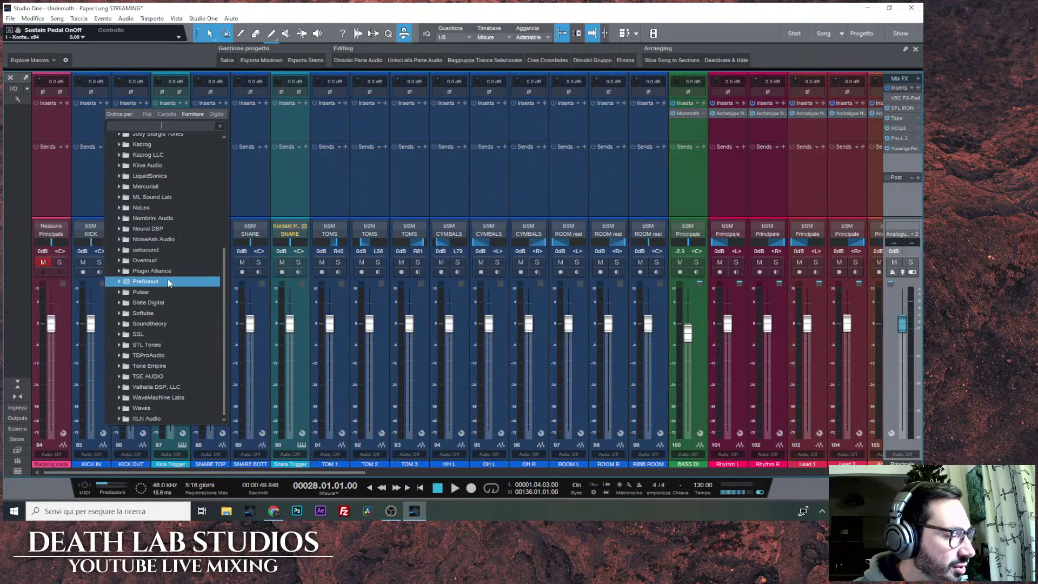
pyautogui.scroll(3, 167, 223)
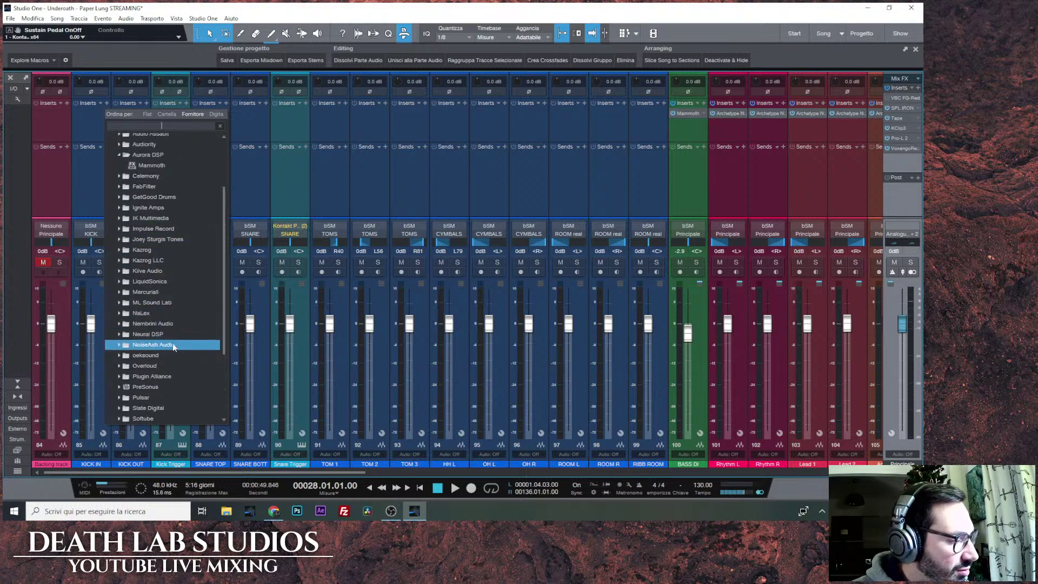
pyautogui.scroll(-1, 171, 285)
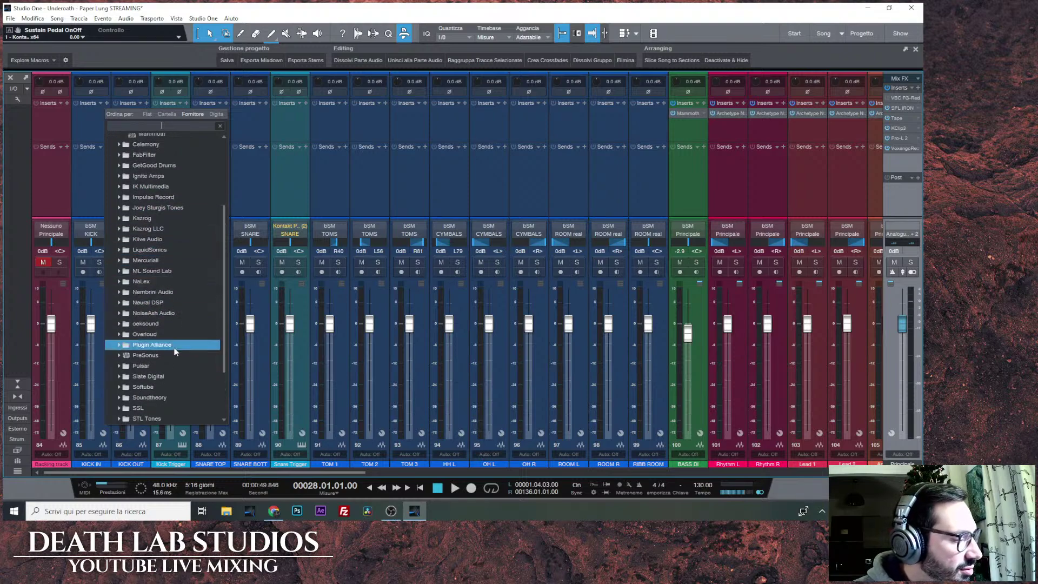
pyautogui.click(156, 346)
pyautogui.scroll(-3, 229, 233)
pyautogui.moveTo(229, 233); pyautogui.dragTo(229, 298)
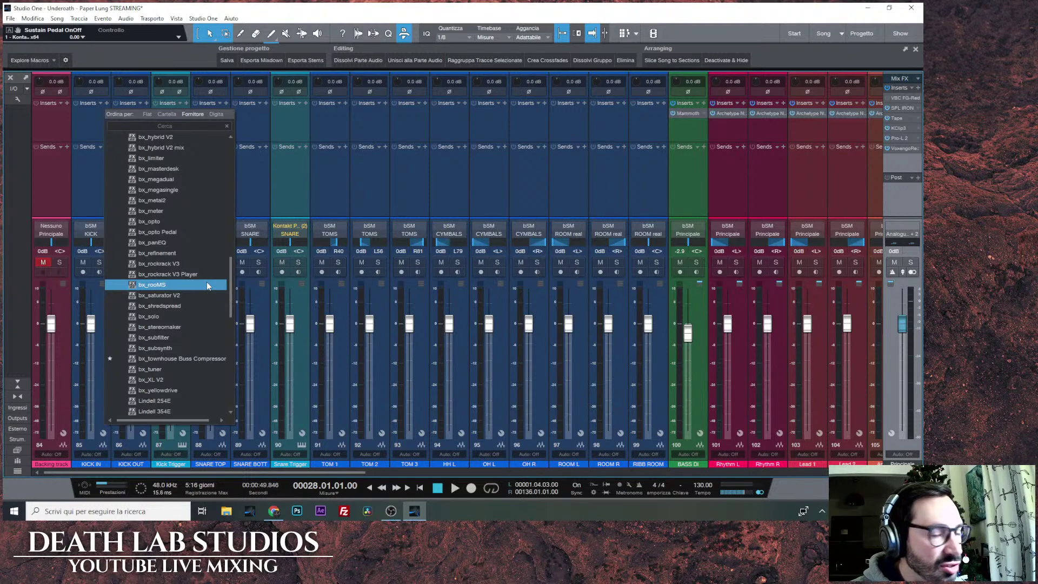
pyautogui.scroll(-5, 206, 283)
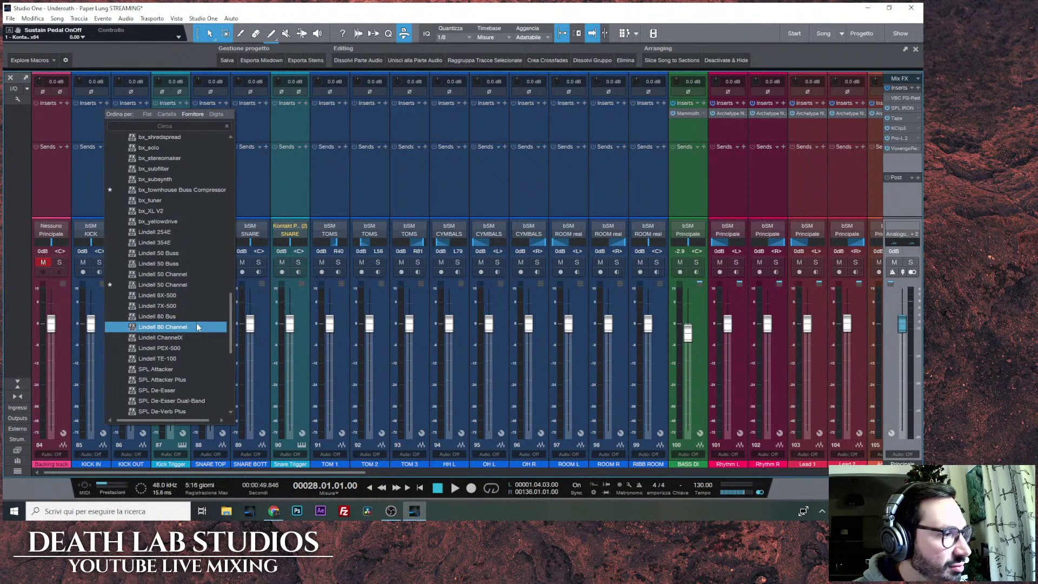
pyautogui.click(197, 327)
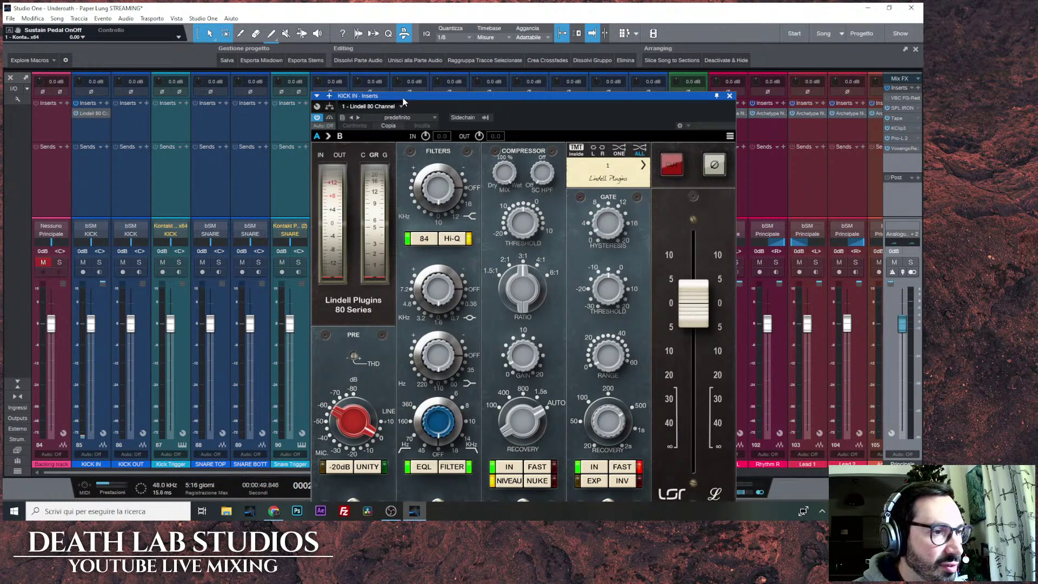
pyautogui.moveTo(403, 99); pyautogui.dragTo(362, 38)
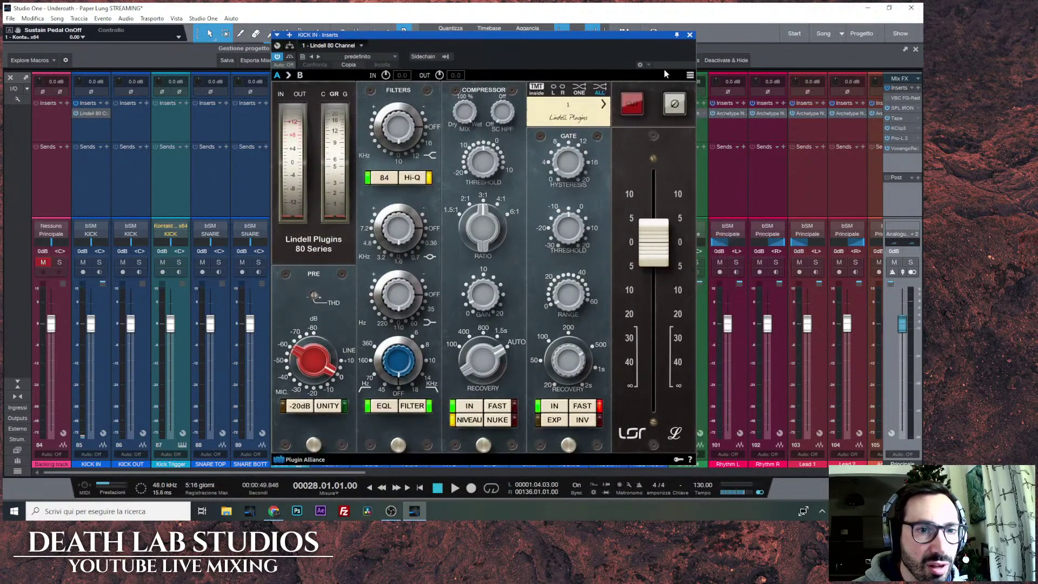
# Turn Noise off in the Lindell 80 Channel options and set its UI zoom to 90 %.
pyautogui.click(690, 75)
pyautogui.moveTo(711, 127)
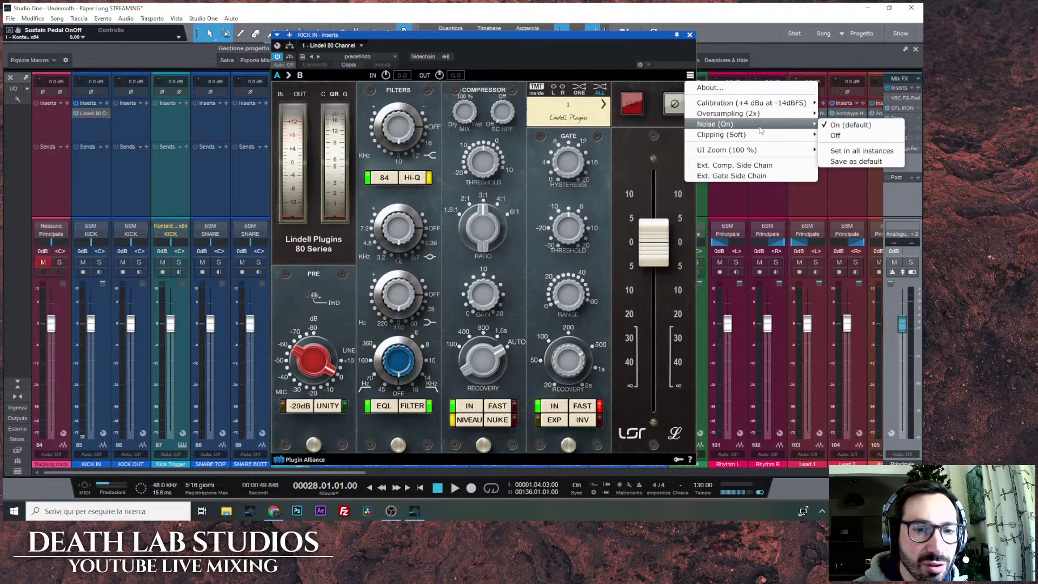
pyautogui.click(834, 136)
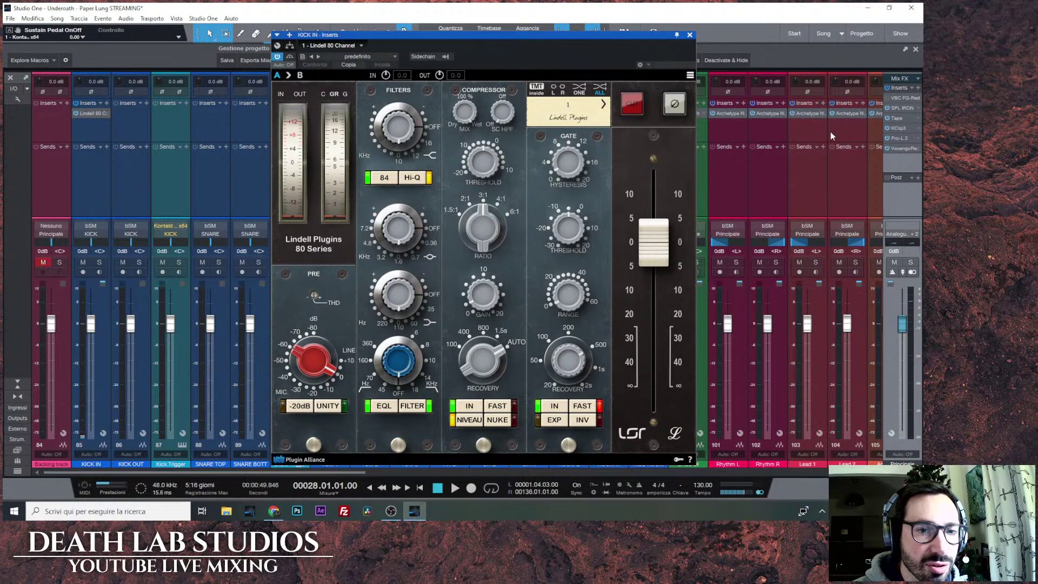
pyautogui.click(691, 76)
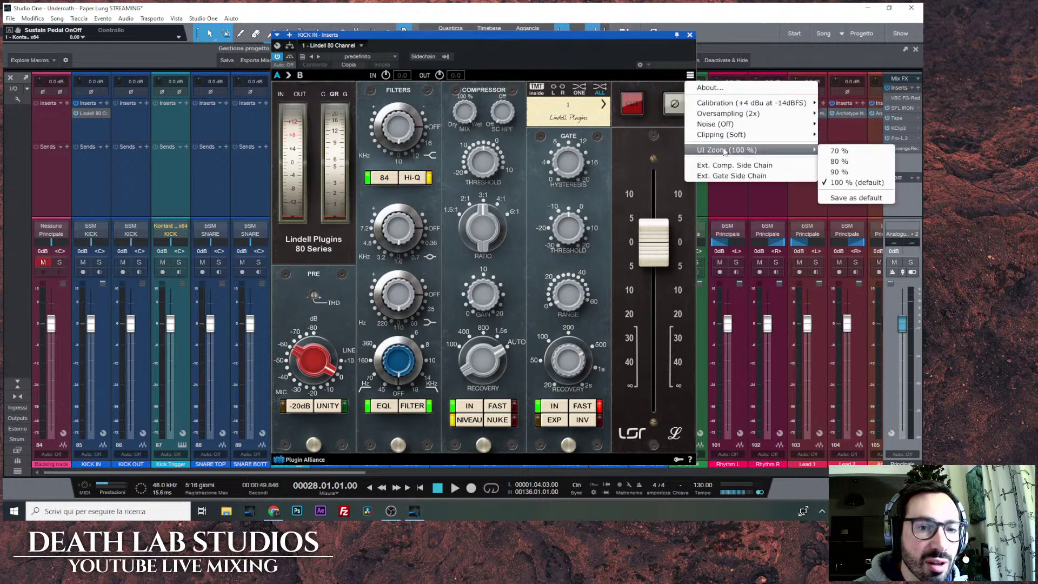
pyautogui.moveTo(788, 140)
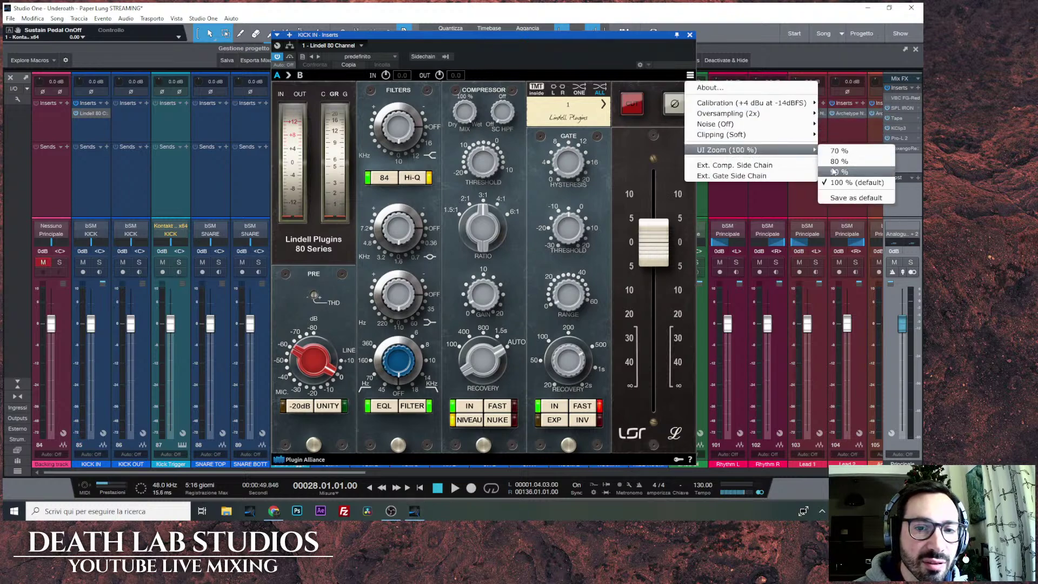
pyautogui.click(835, 161)
# Try a preamp gain of 27.74 dB on the Lindell 80 Channel and undo the change.
pyautogui.moveTo(317, 331); pyautogui.dragTo(315, 285)
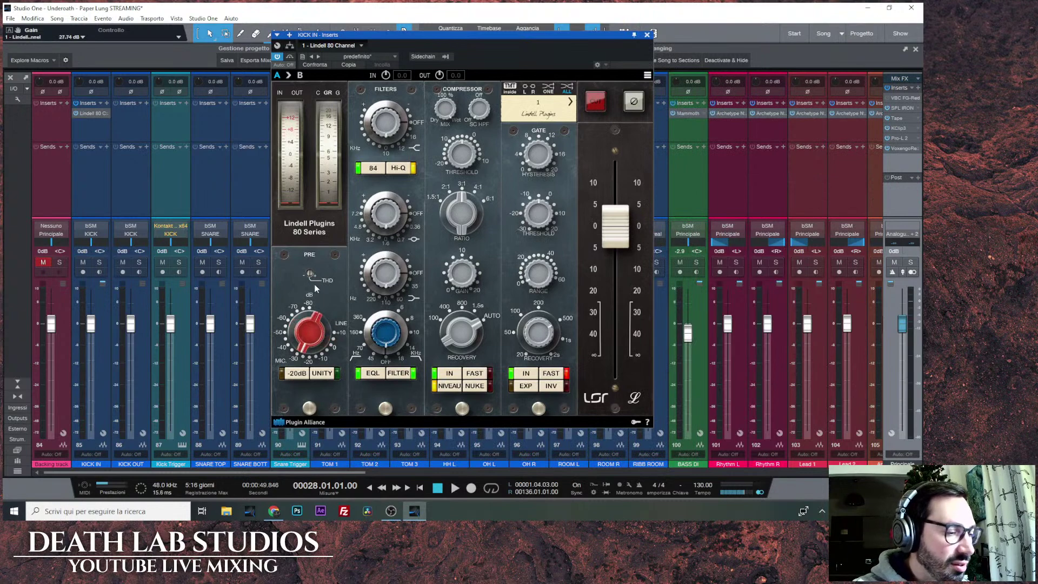
pyautogui.hotkey('ctrl', 'z')
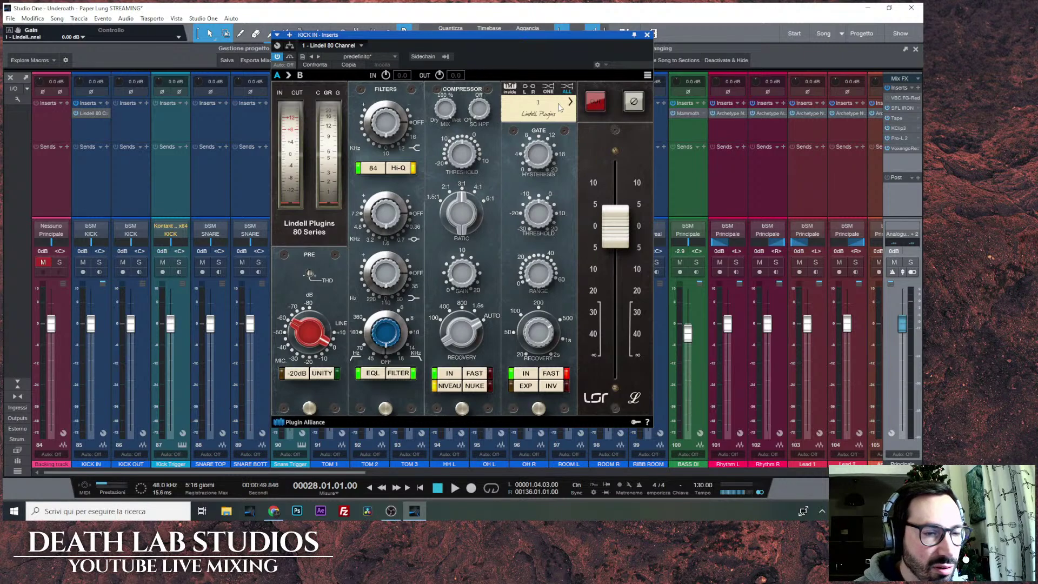
pyautogui.moveTo(579, 36); pyautogui.dragTo(580, 43)
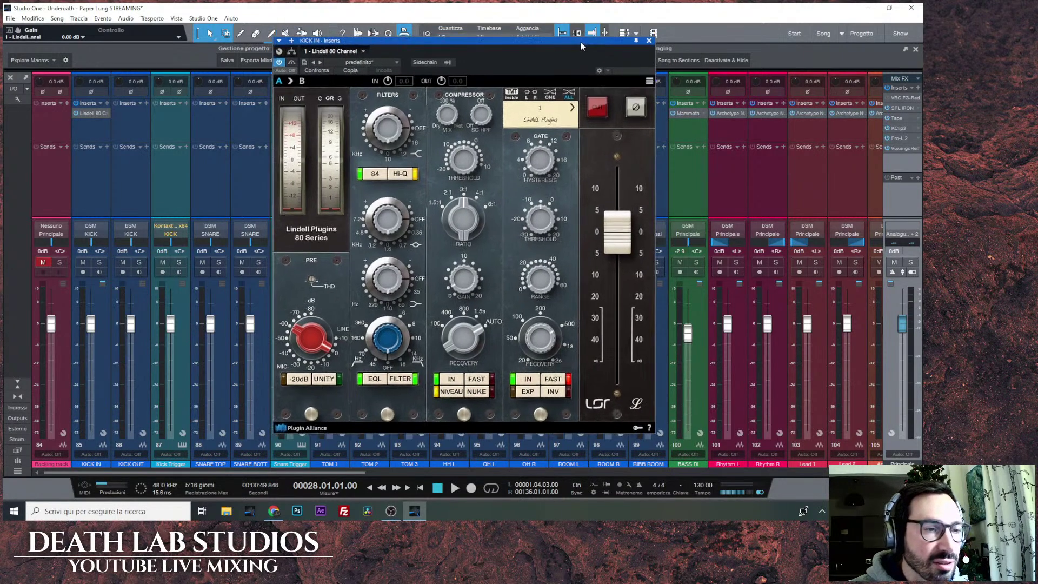
# Advance the TMT channel to 11, randomise it in all instances until channel 20, and close the Lindell 80 Channel window.
pyautogui.click(572, 109)
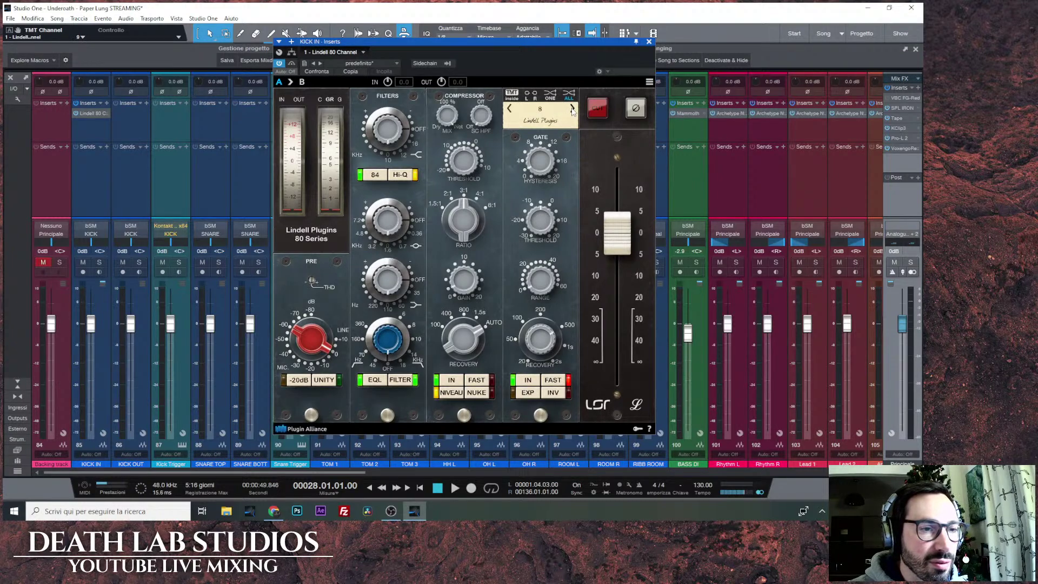
pyautogui.click(572, 108)
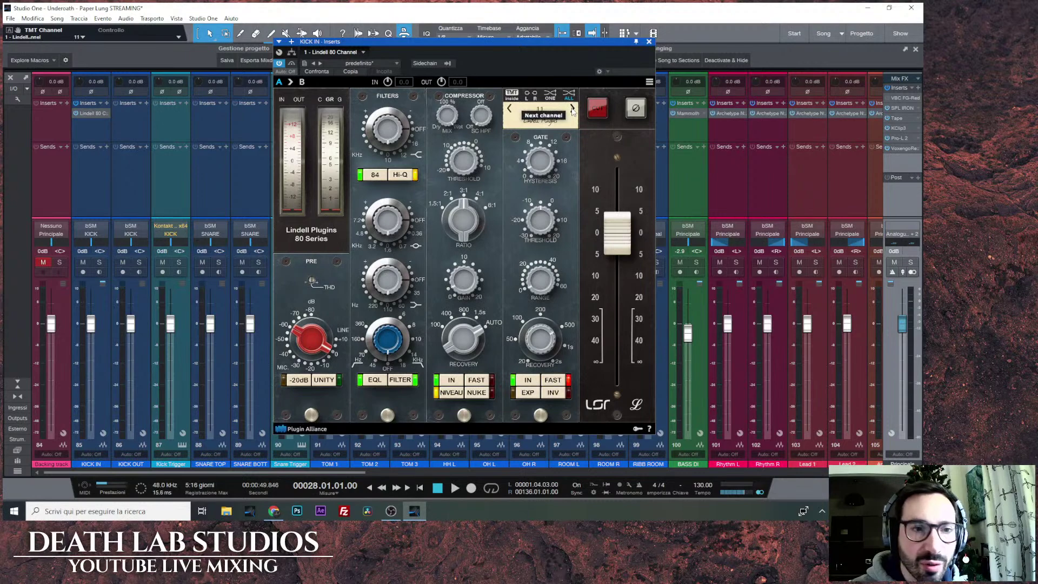
pyautogui.click(569, 97)
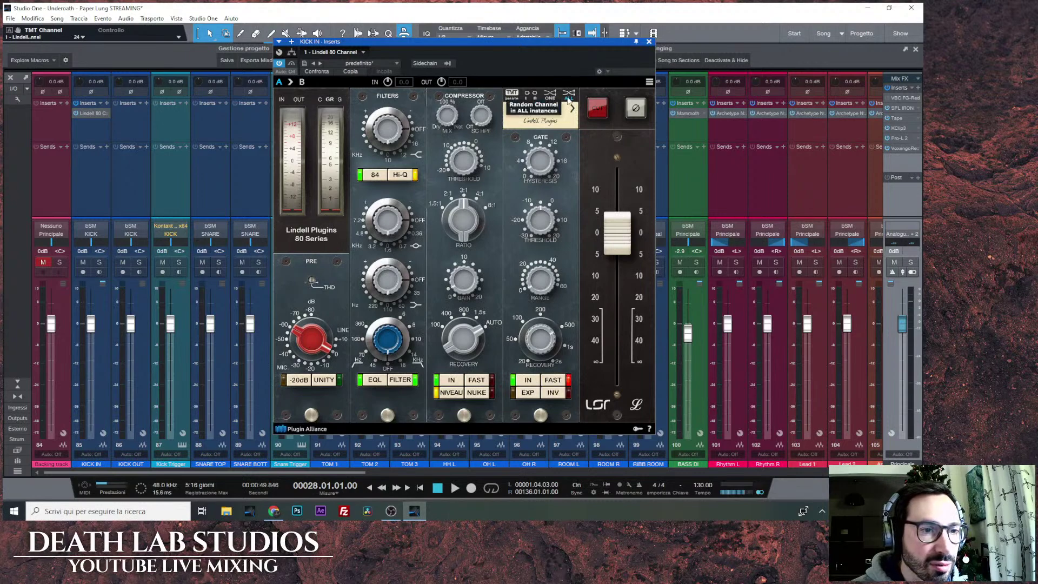
pyautogui.click(569, 97)
pyautogui.click(569, 97)
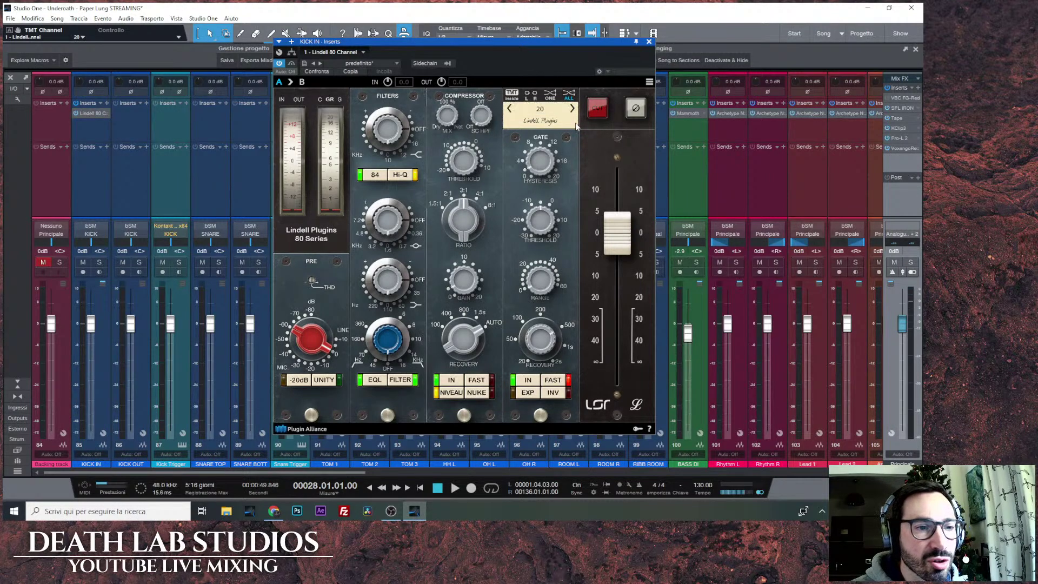
pyautogui.click(649, 42)
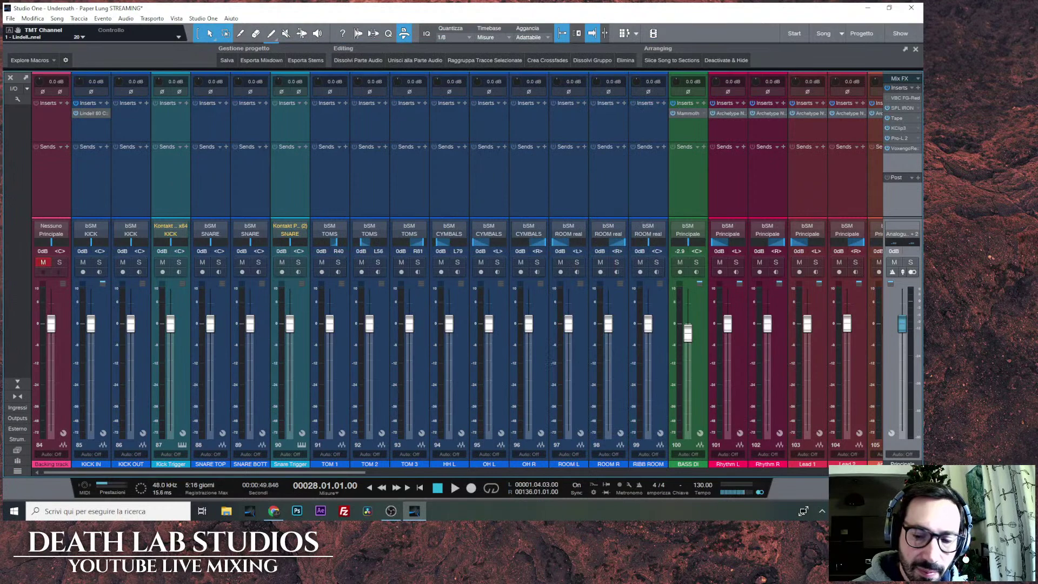
# Copy the Lindell 80 Channel from KICK IN to all drum tracks from KICK OUT through RIBB ROOM and close its window.
pyautogui.click(803, 511)
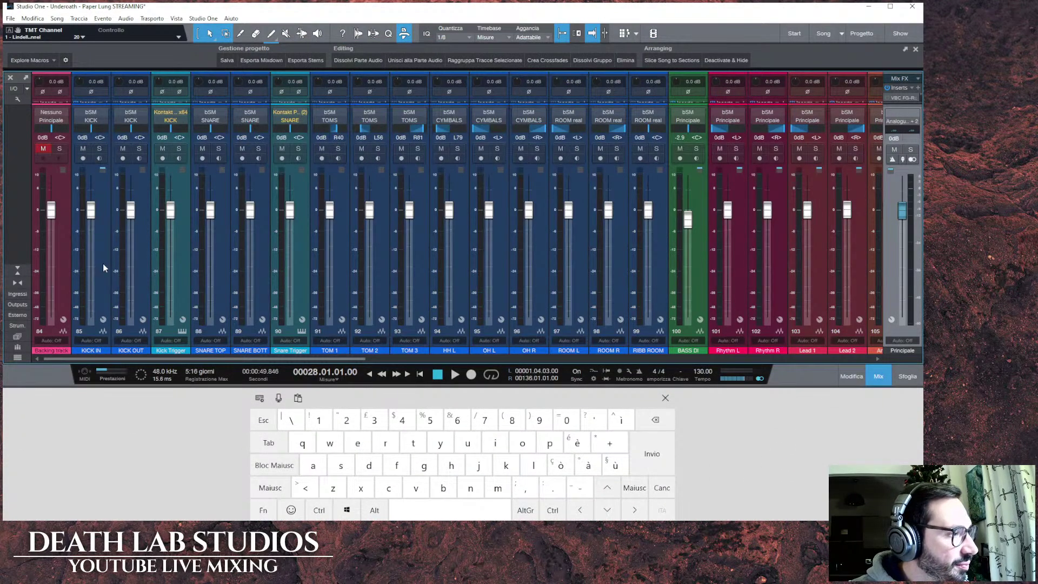
pyautogui.click(141, 265)
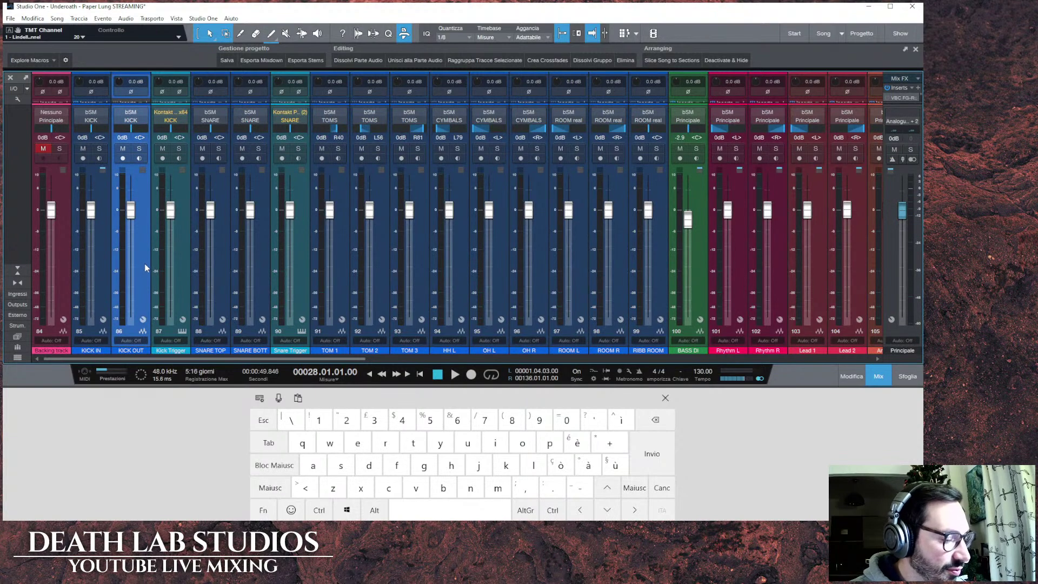
pyautogui.keyDown('shift'); pyautogui.click(648, 265); pyautogui.keyUp('shift')
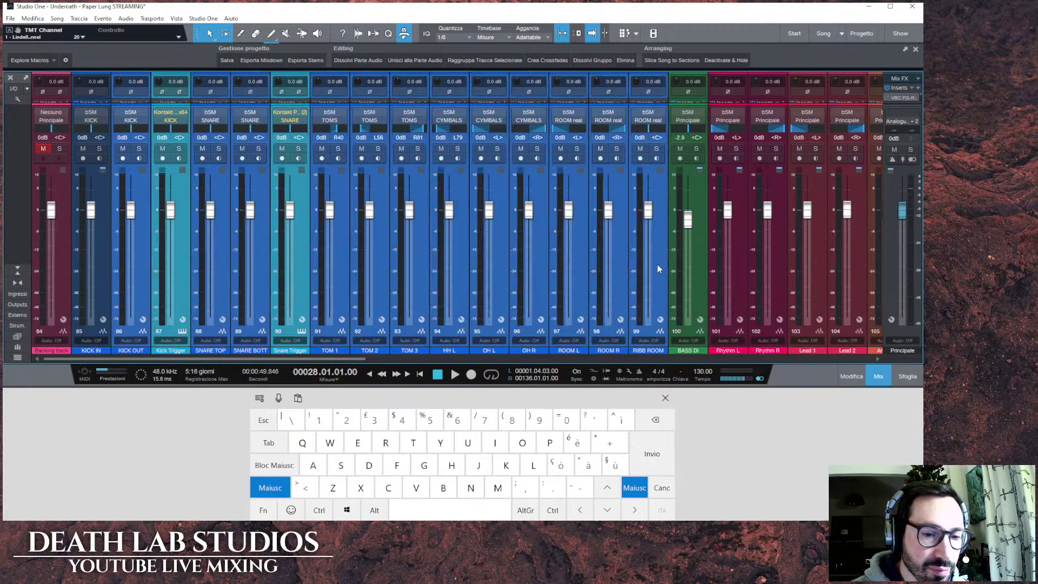
pyautogui.click(665, 398)
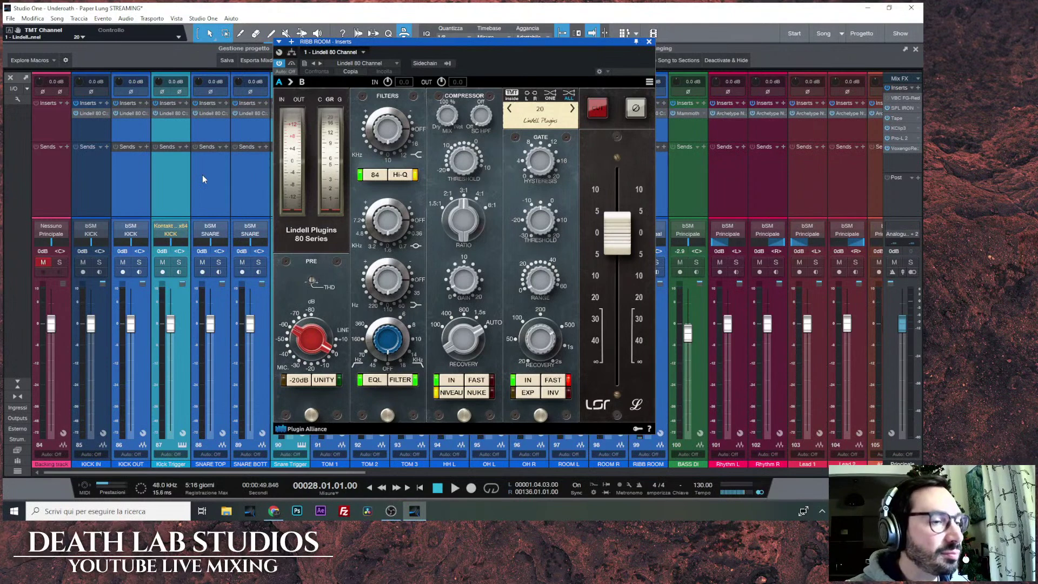
pyautogui.click(648, 42)
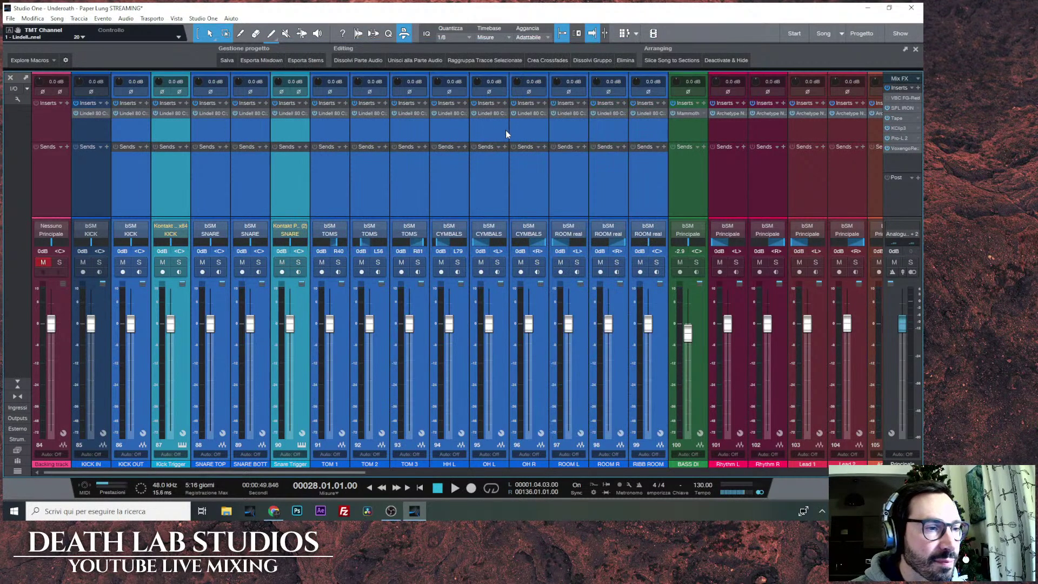
# Go to the drum buses and open the Reverberate insert on the ROOM fake bus.
pyautogui.moveTo(354, 473); pyautogui.dragTo(769, 462)
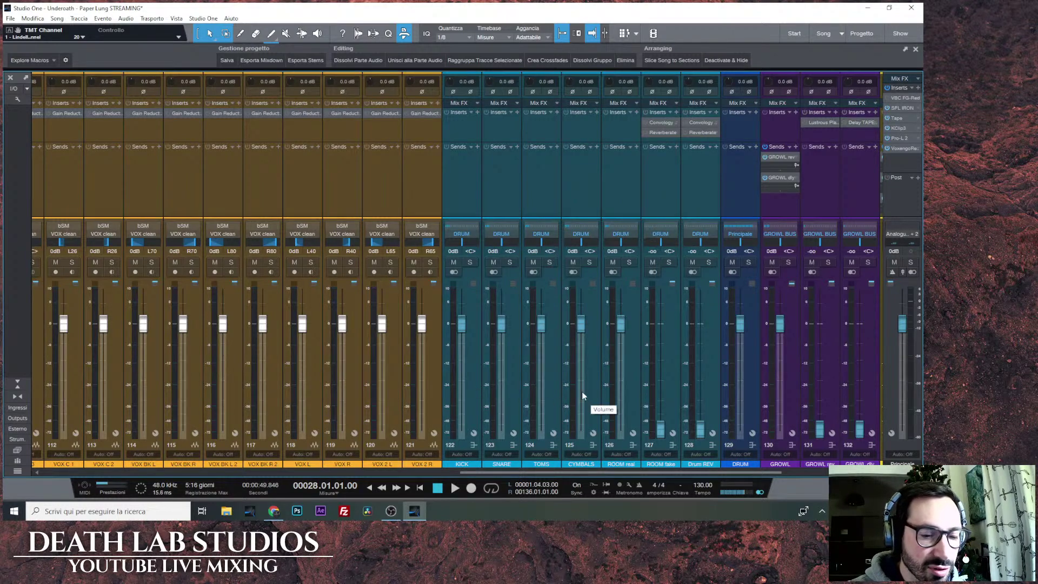
pyautogui.click(476, 387)
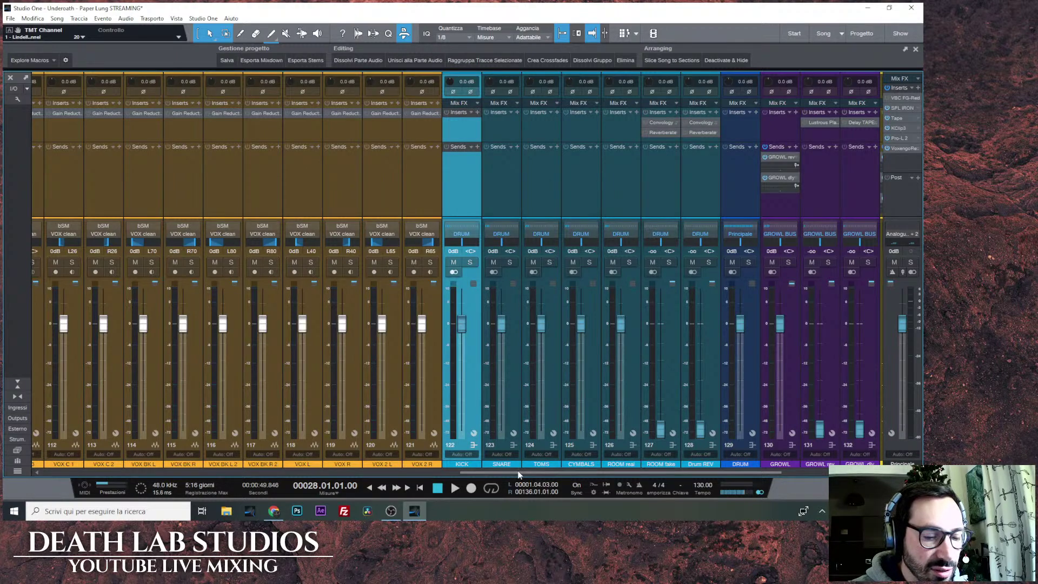
pyautogui.hscroll(2, 511, 446)
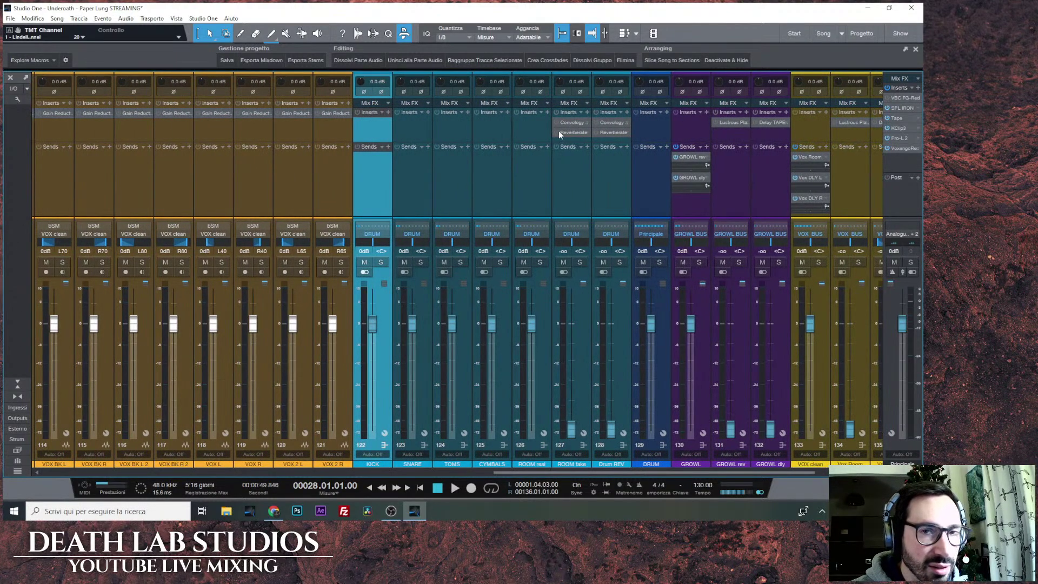
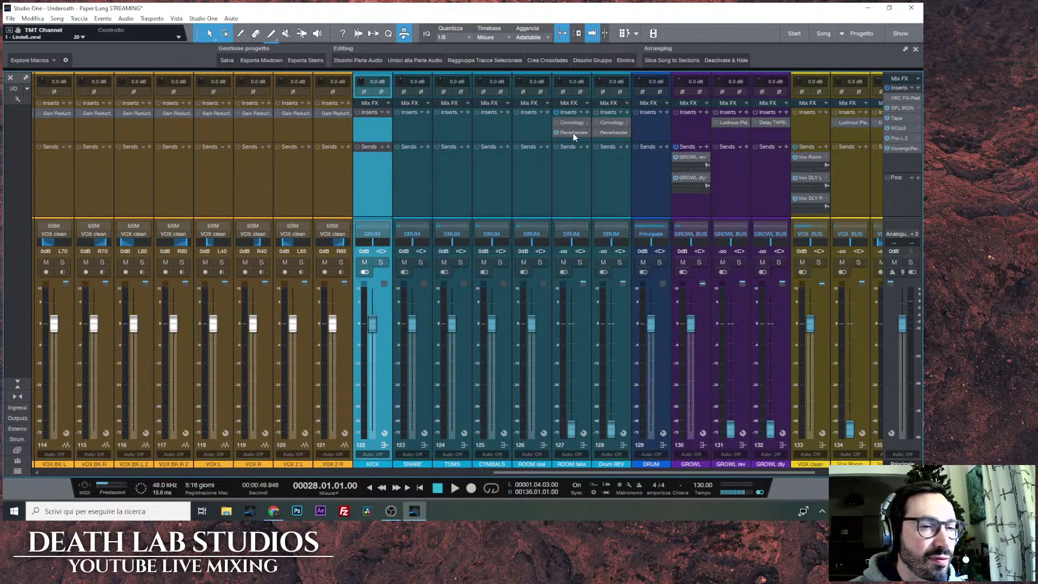
pyautogui.click(573, 133)
pyautogui.moveTo(468, 85); pyautogui.dragTo(495, 93)
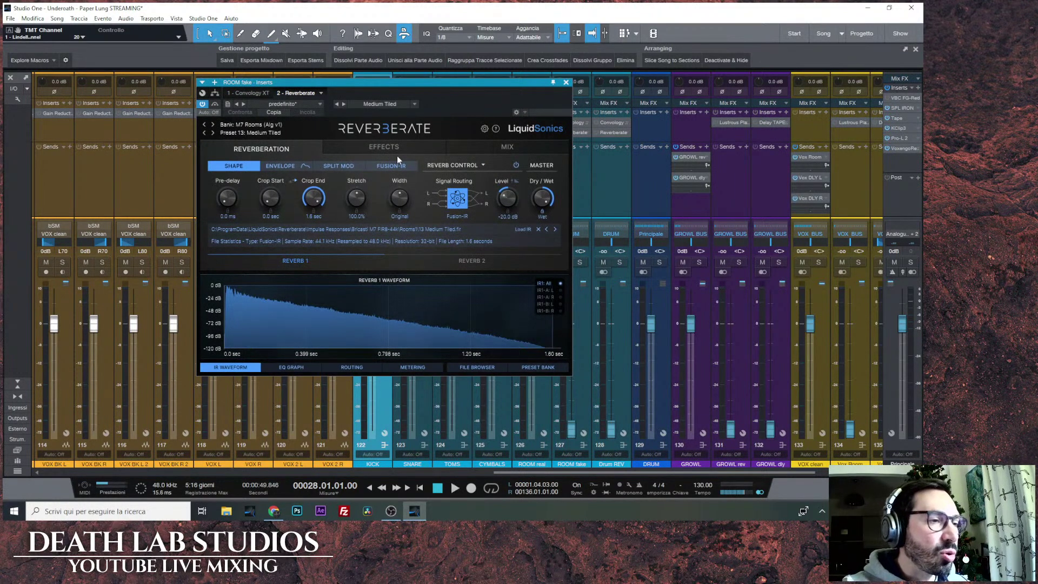
# Switch the Reverberate on ROOM fake to the Traditional Rooms bank and close its window.
pyautogui.click(265, 130)
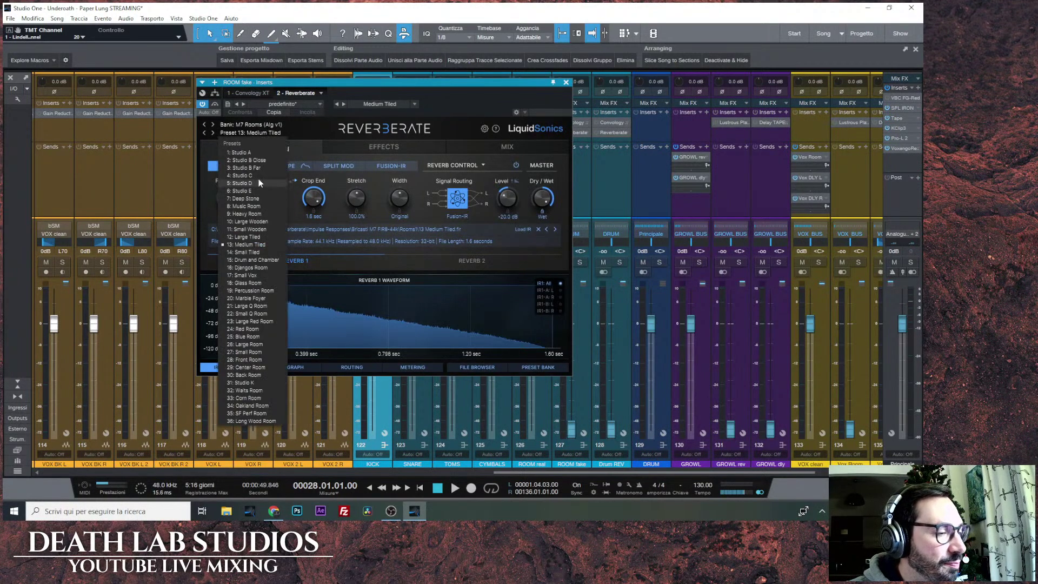
pyautogui.click(256, 126)
pyautogui.moveTo(258, 142)
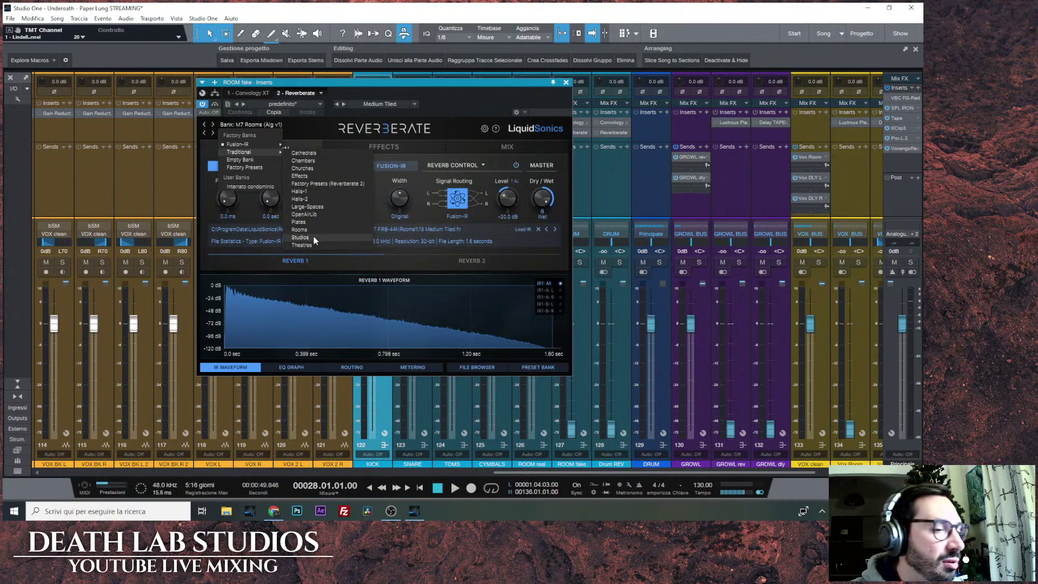
pyautogui.click(313, 230)
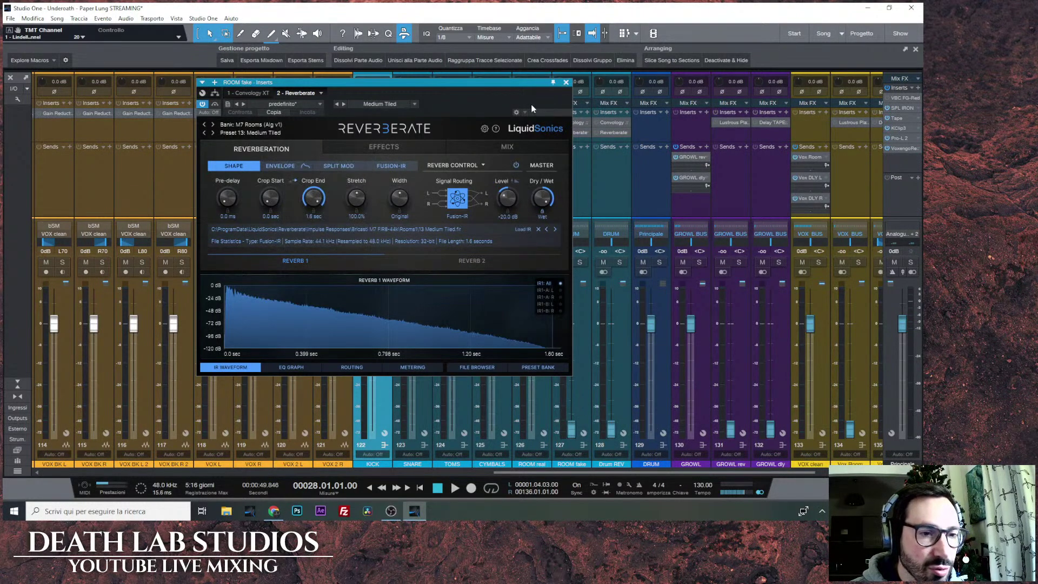
pyautogui.click(566, 82)
pyautogui.moveTo(512, 471)
pyautogui.mouseDown()
pyautogui.moveTo(95, 471)
pyautogui.moveTo(498, 465)
pyautogui.mouseUp()
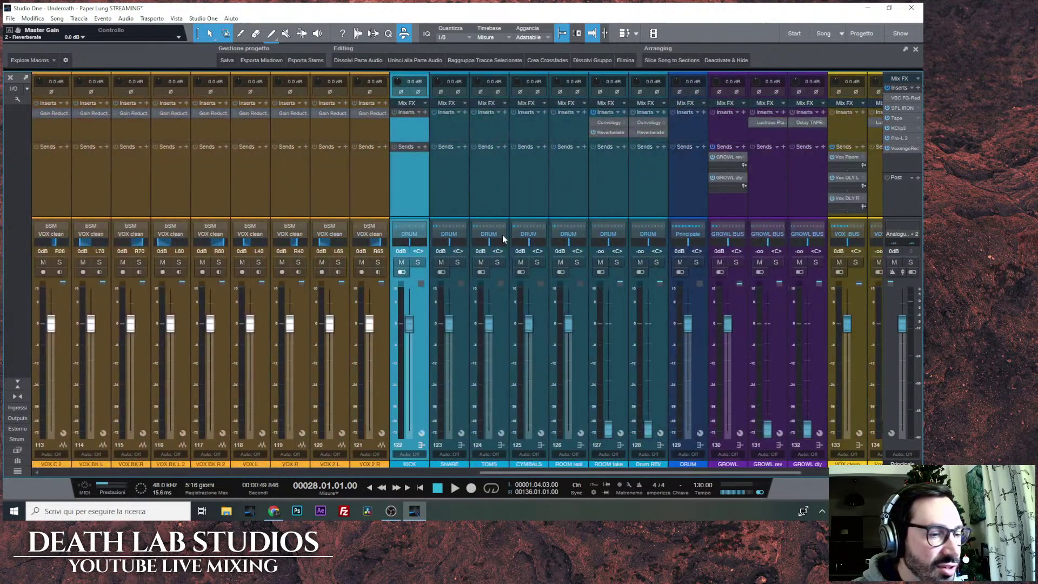
# Add a send to ROOM fake on each of the KICK, SNARE, TOMS and CYMBALS buses.
pyautogui.click(424, 147)
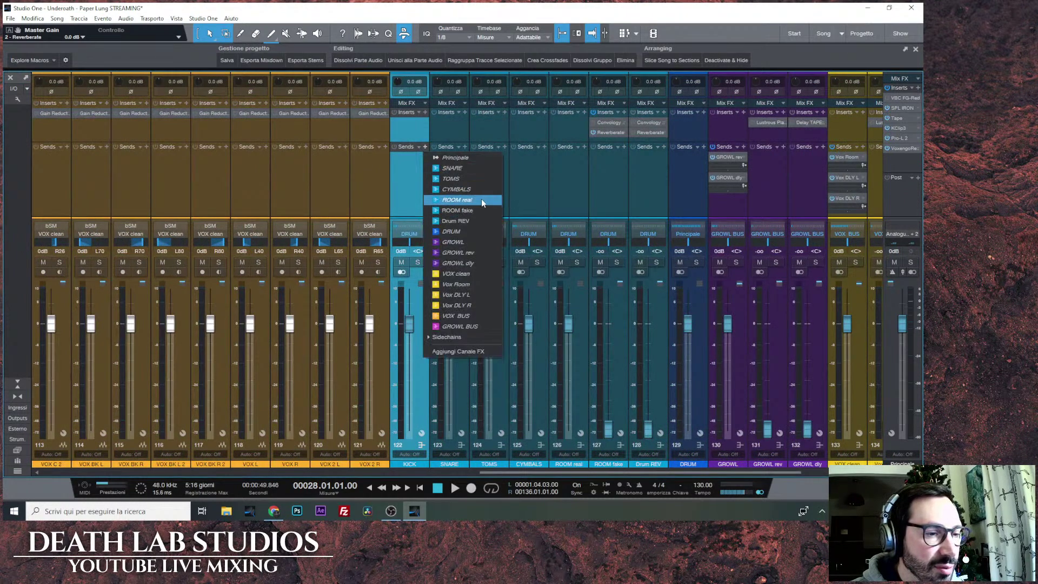
pyautogui.click(458, 210)
pyautogui.click(464, 147)
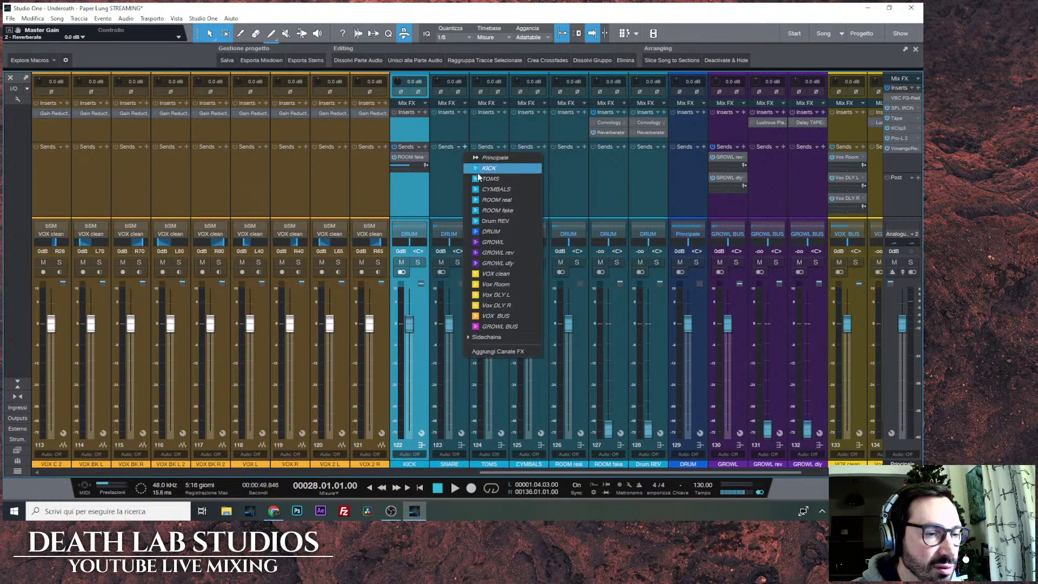
pyautogui.click(494, 210)
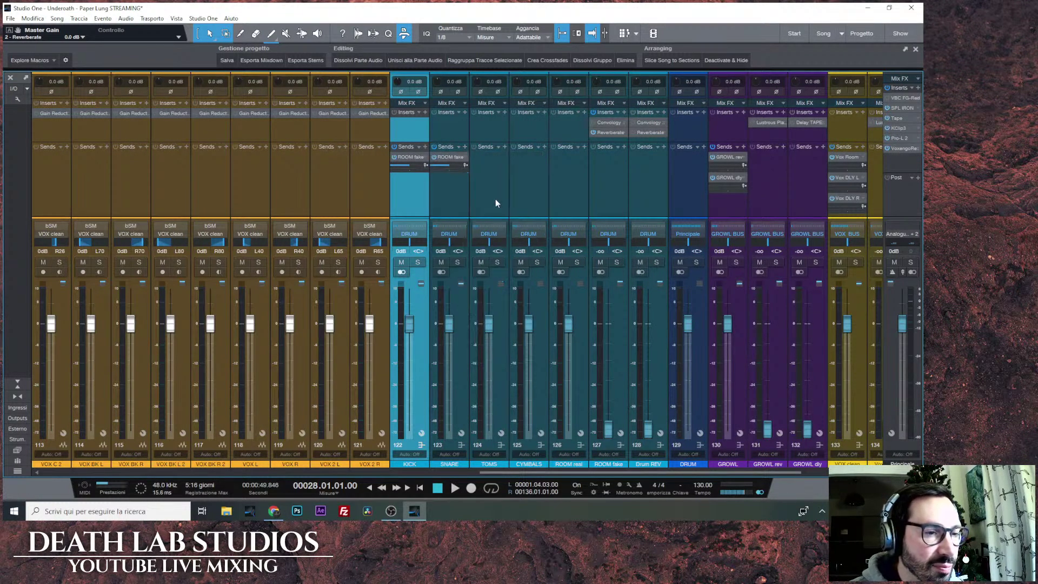
pyautogui.click(505, 147)
pyautogui.click(534, 210)
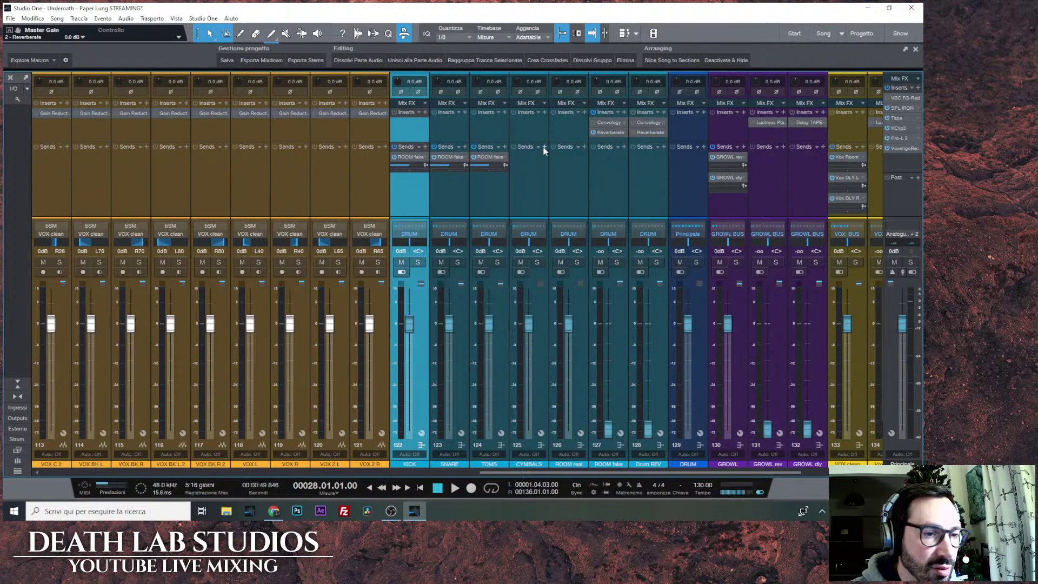
pyautogui.click(544, 147)
pyautogui.click(566, 208)
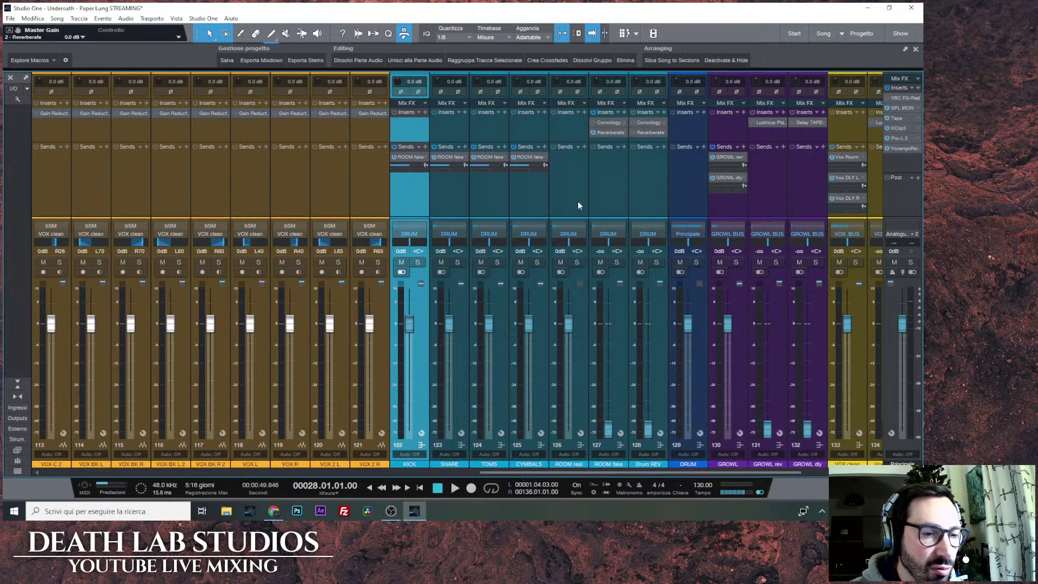
pyautogui.click(584, 147)
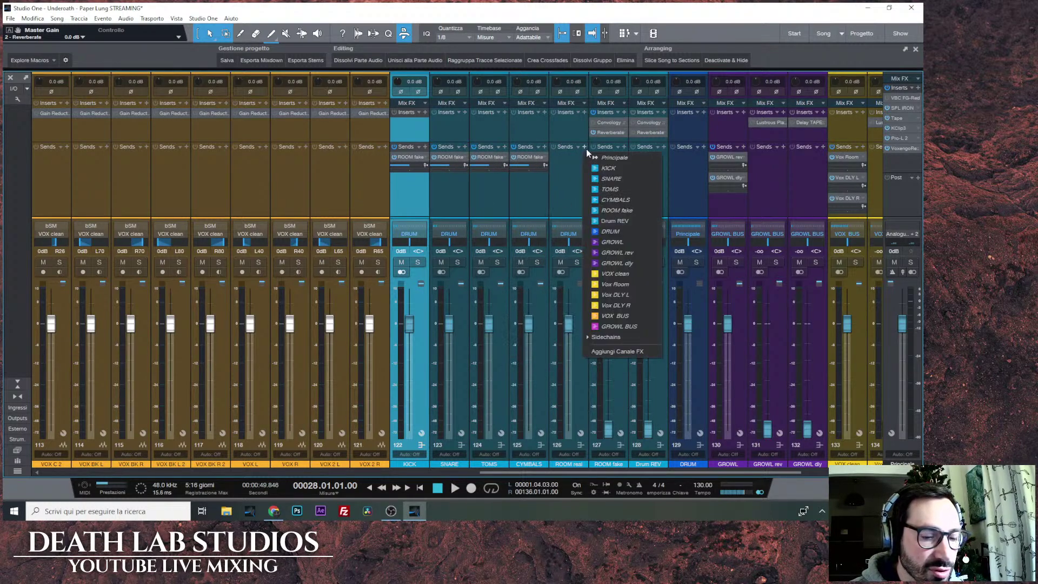
pyautogui.click(566, 171)
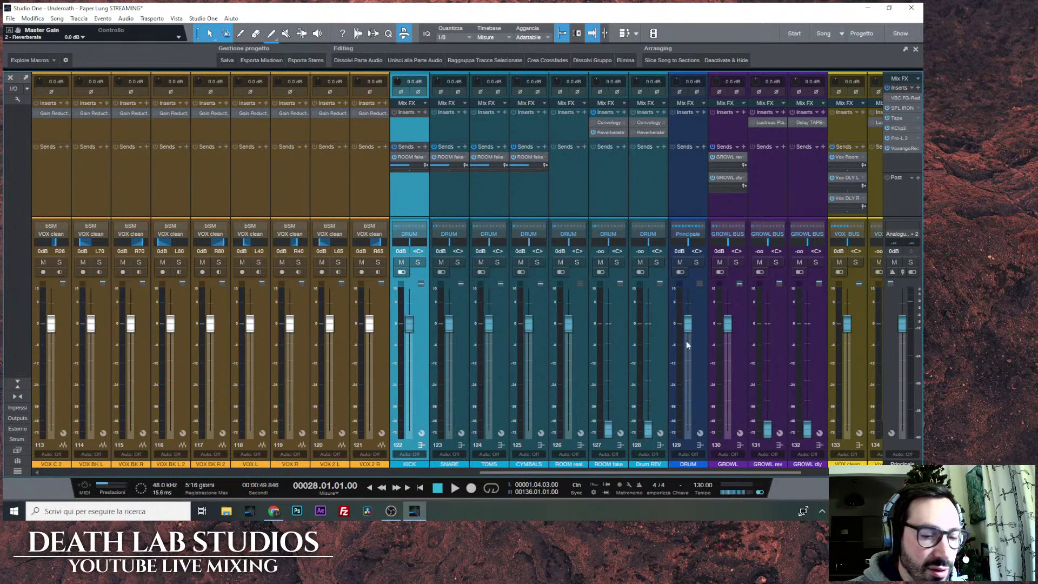
# Reset the ROOM fake fader to 0 dB, then solo the bus and start playback.
pyautogui.keyDown('ctrl'); pyautogui.click(606, 431); pyautogui.keyUp('ctrl')
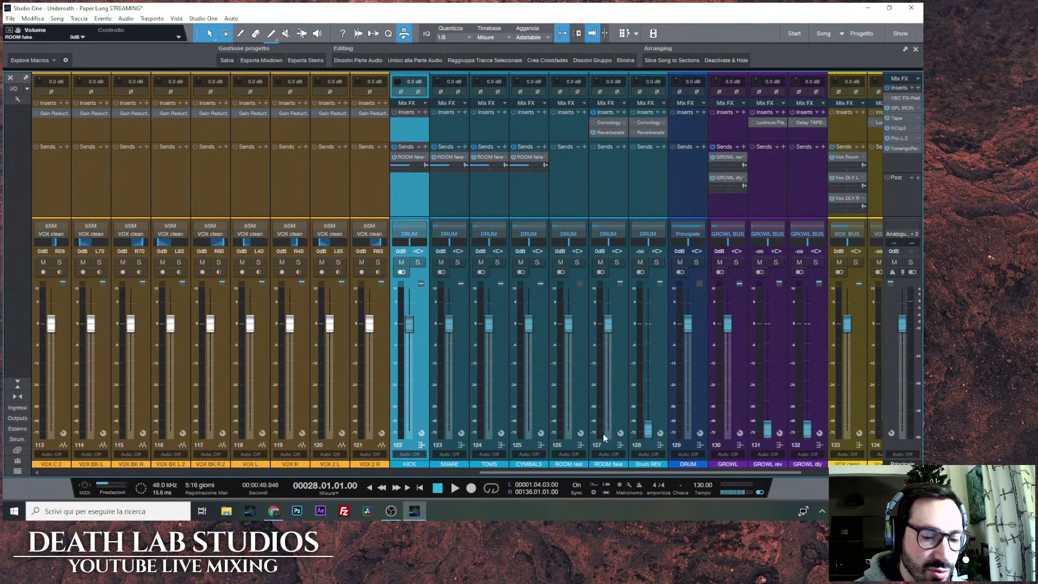
pyautogui.click(619, 263)
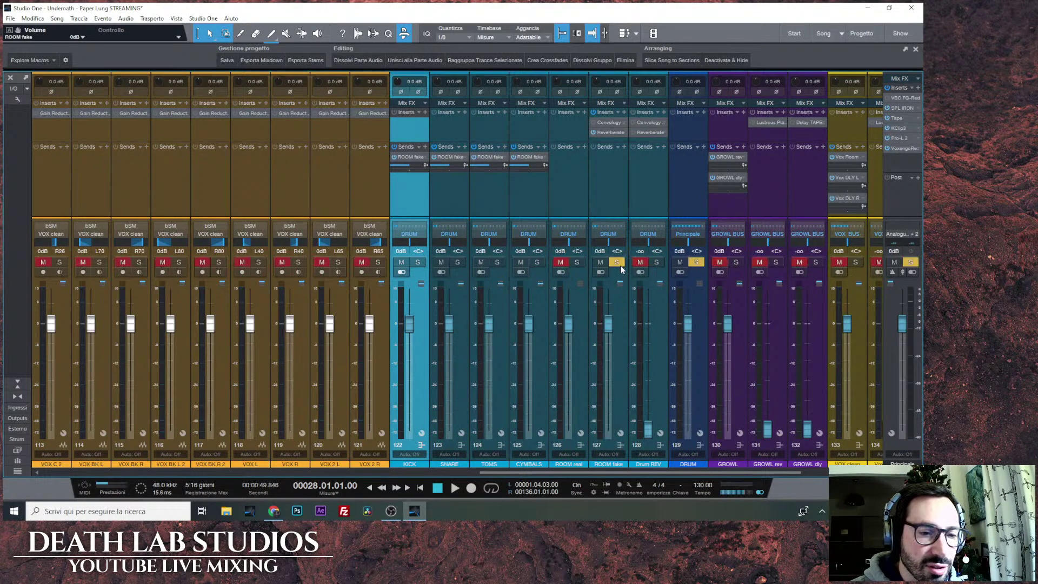
pyautogui.click(455, 488)
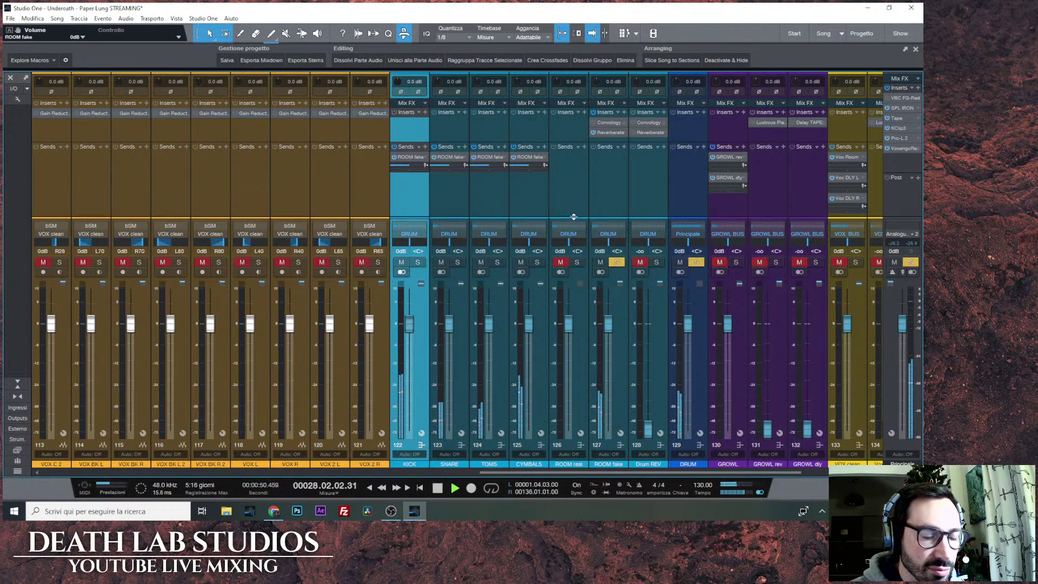
# Reopen Reverberate on ROOM fake and audition the Close Drum Room and Electric Chorus Room presets.
pyautogui.doubleClick(614, 132)
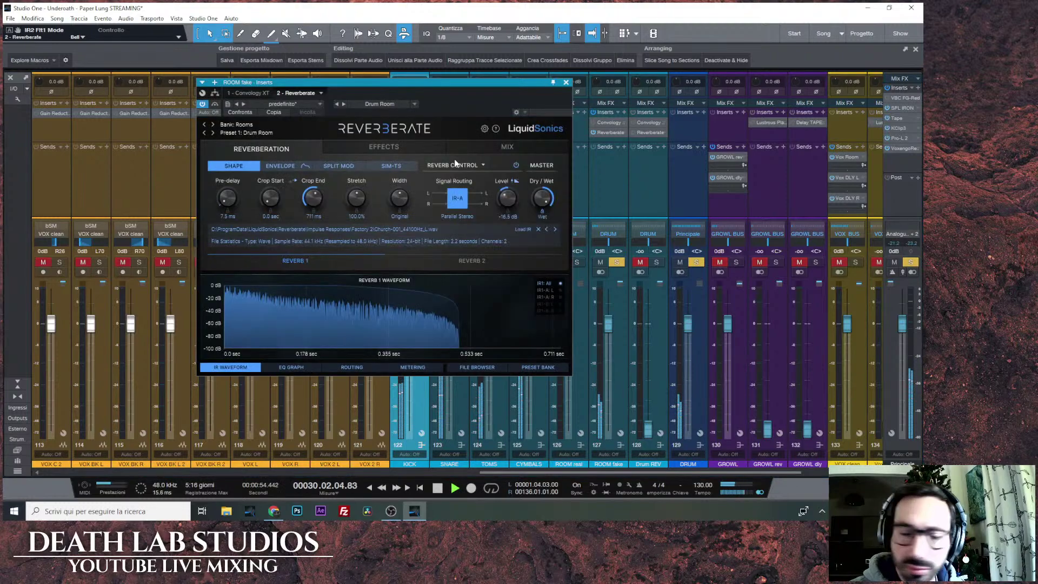
pyautogui.click(249, 132)
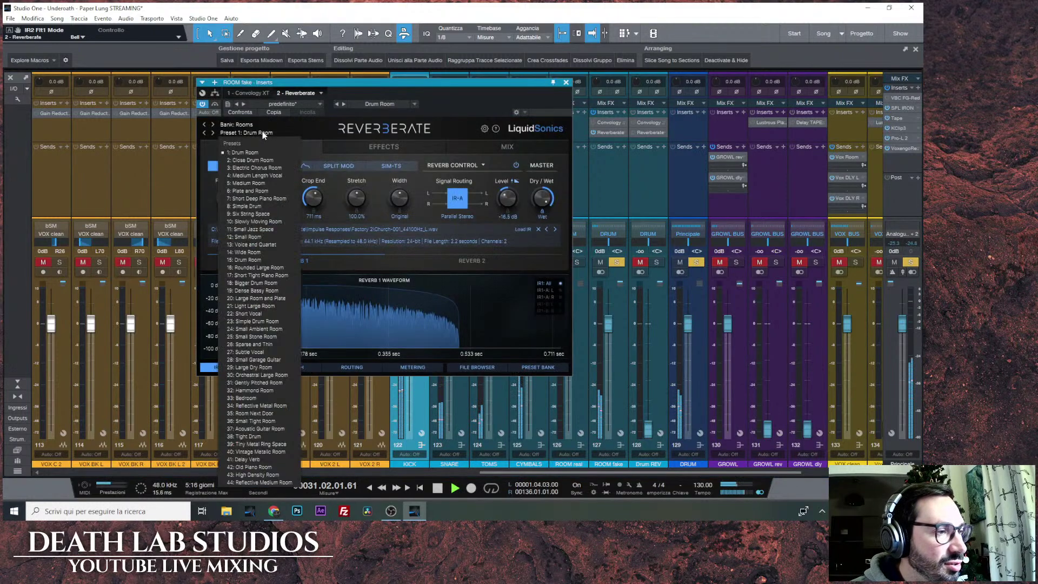
pyautogui.click(260, 161)
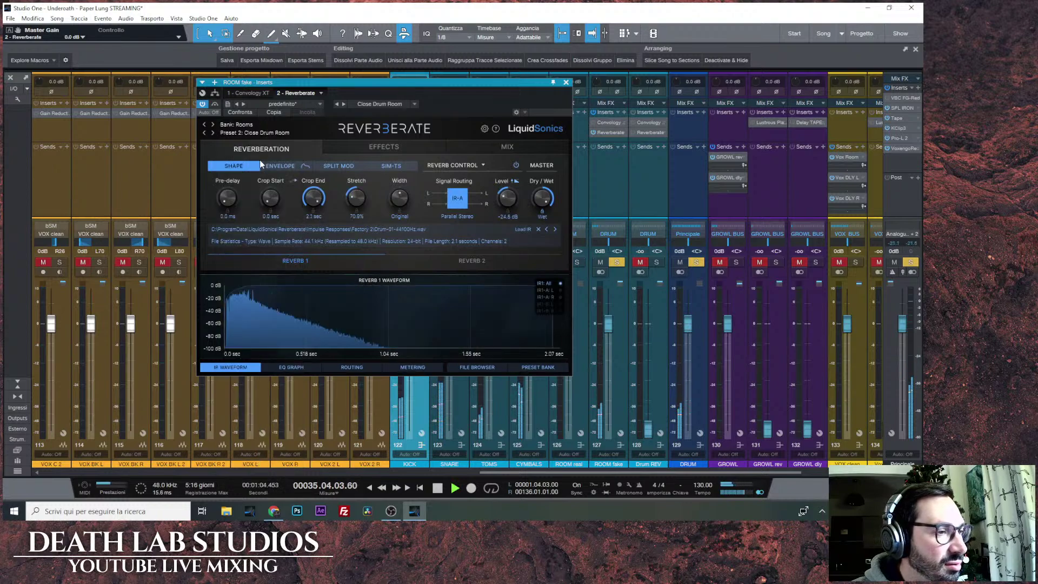
pyautogui.click(265, 137)
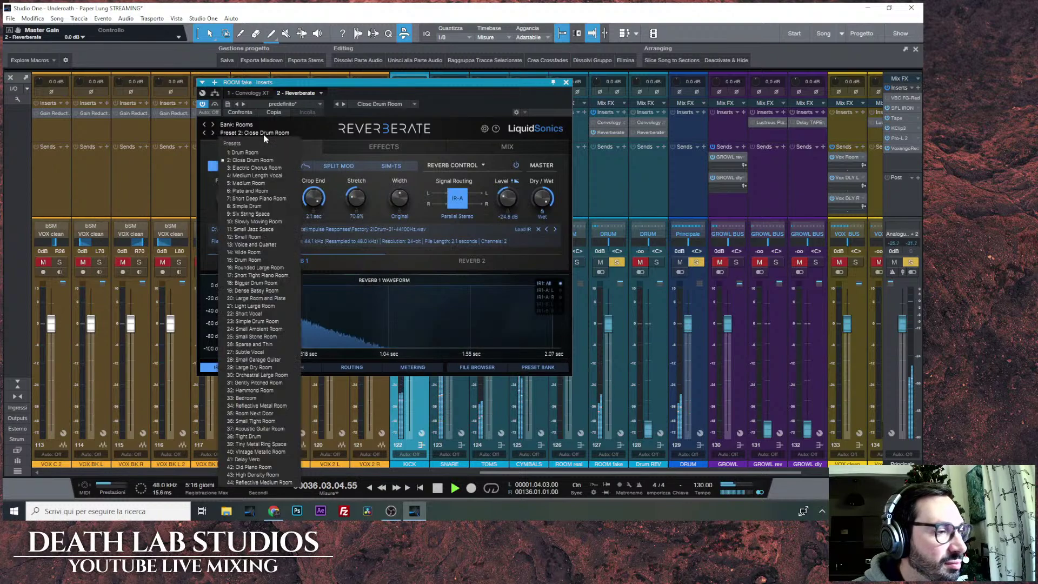
pyautogui.click(268, 166)
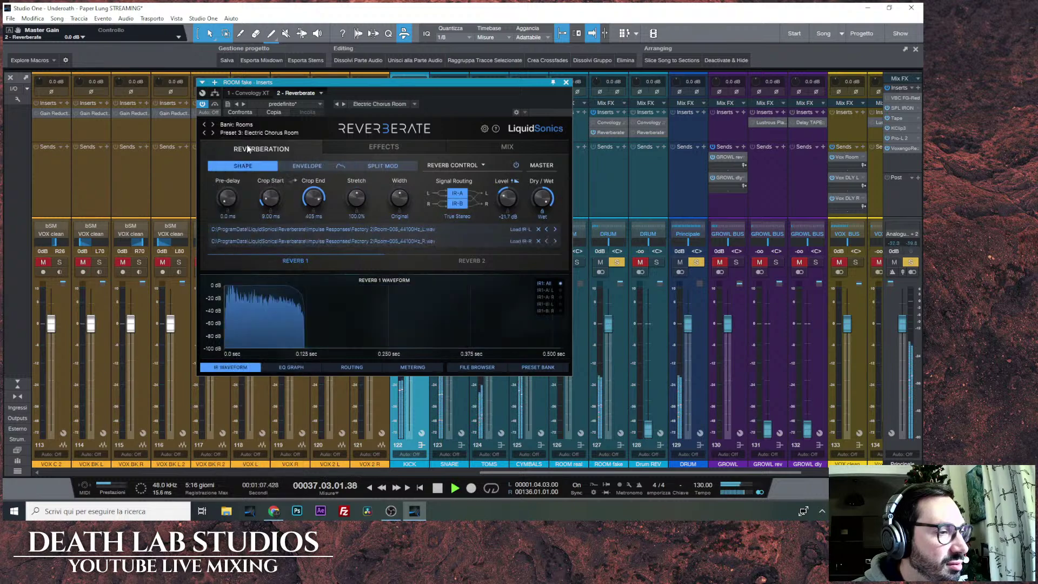
# Audition the following Rooms presets one by one from Medium Length Vocal and settle on preset 14, Wide Room.
pyautogui.click(213, 133)
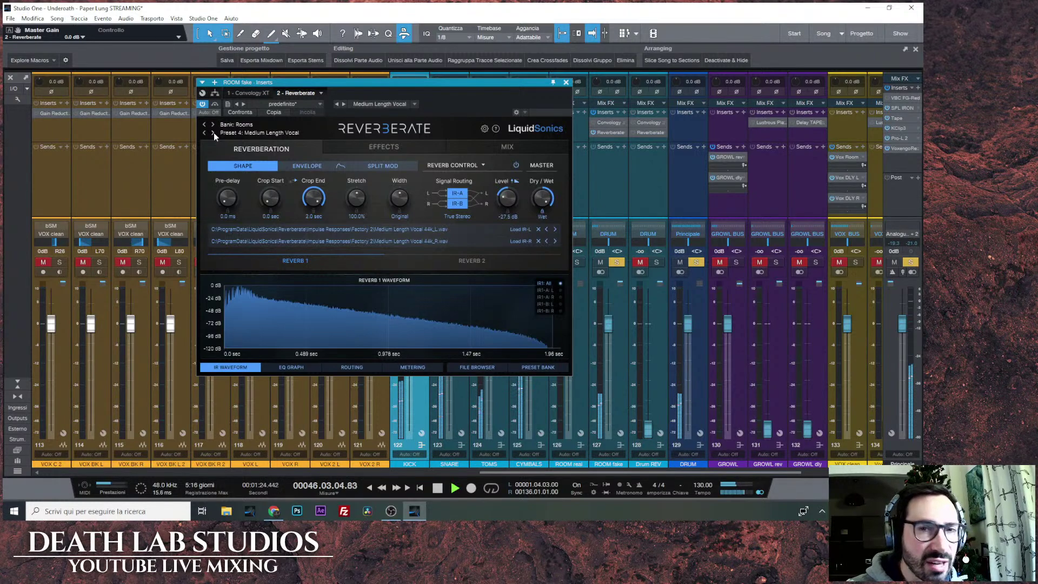
pyautogui.click(213, 132)
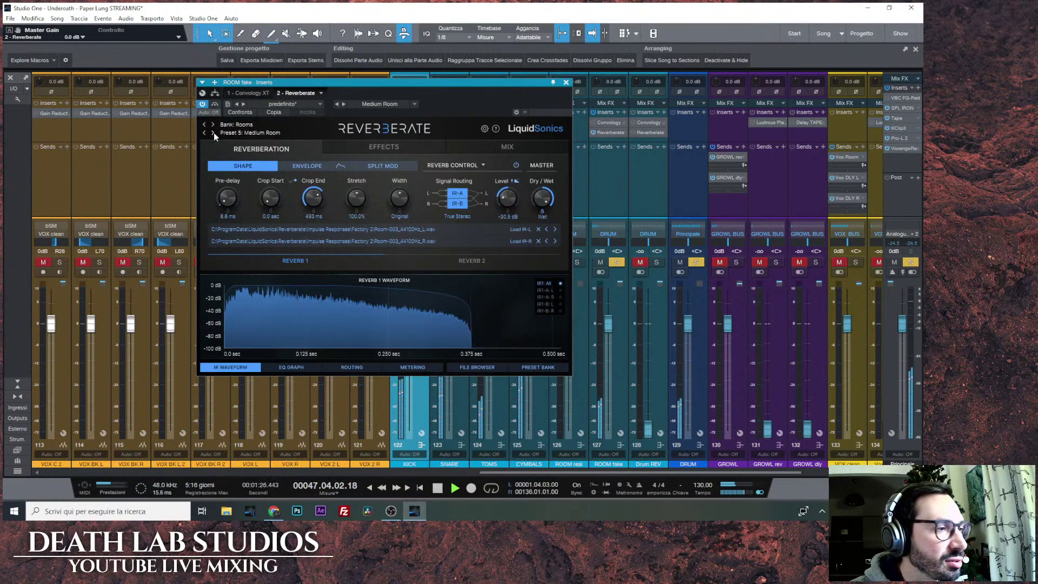
pyautogui.click(213, 133)
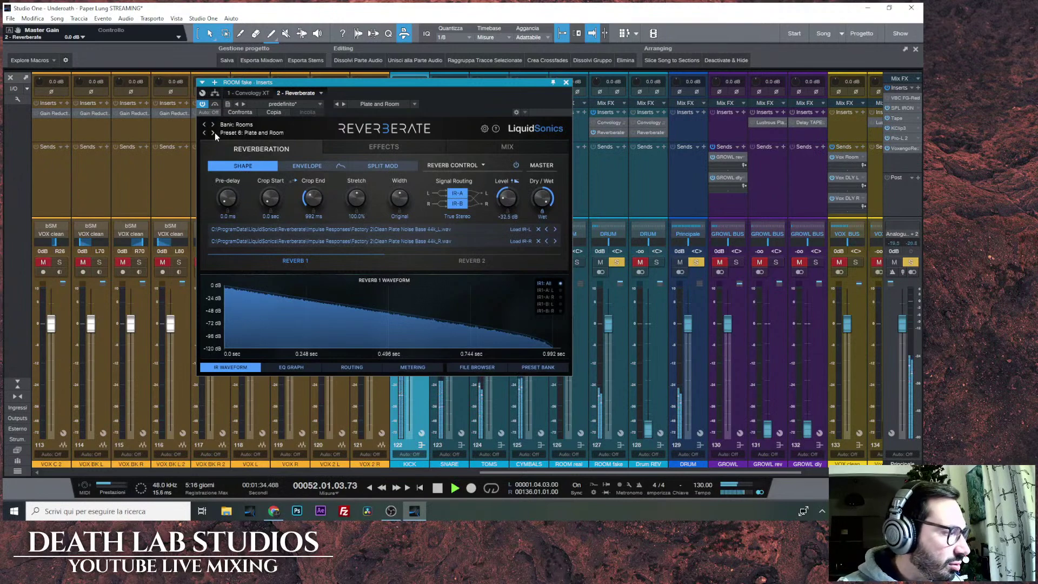
pyautogui.click(213, 132)
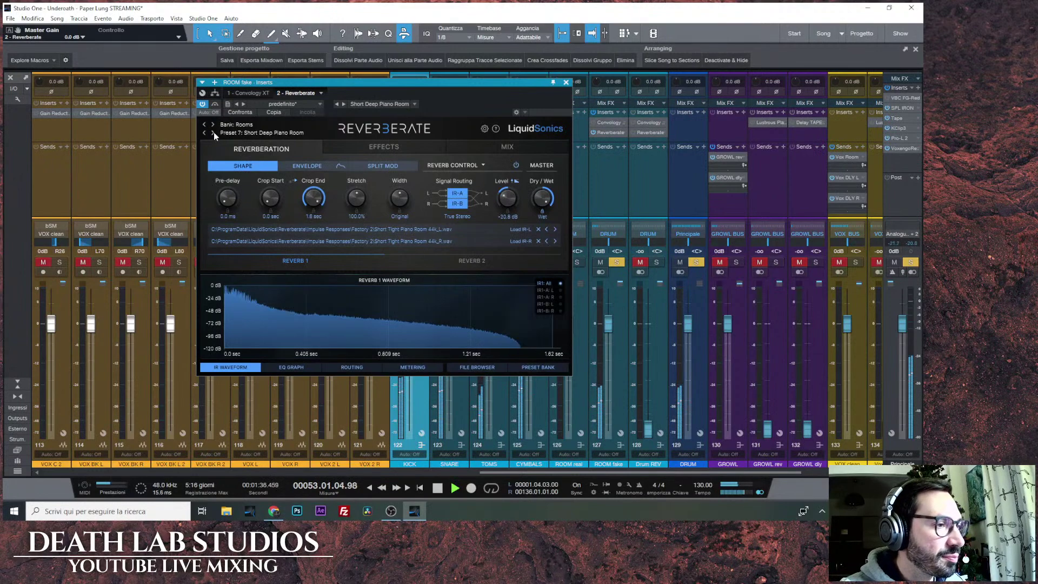
pyautogui.click(212, 132)
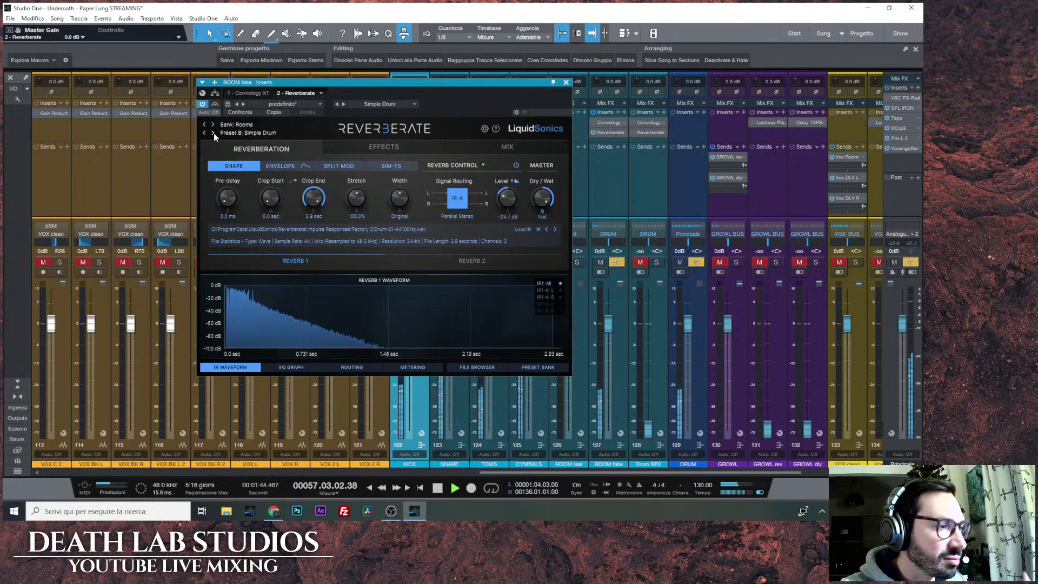
pyautogui.click(213, 133)
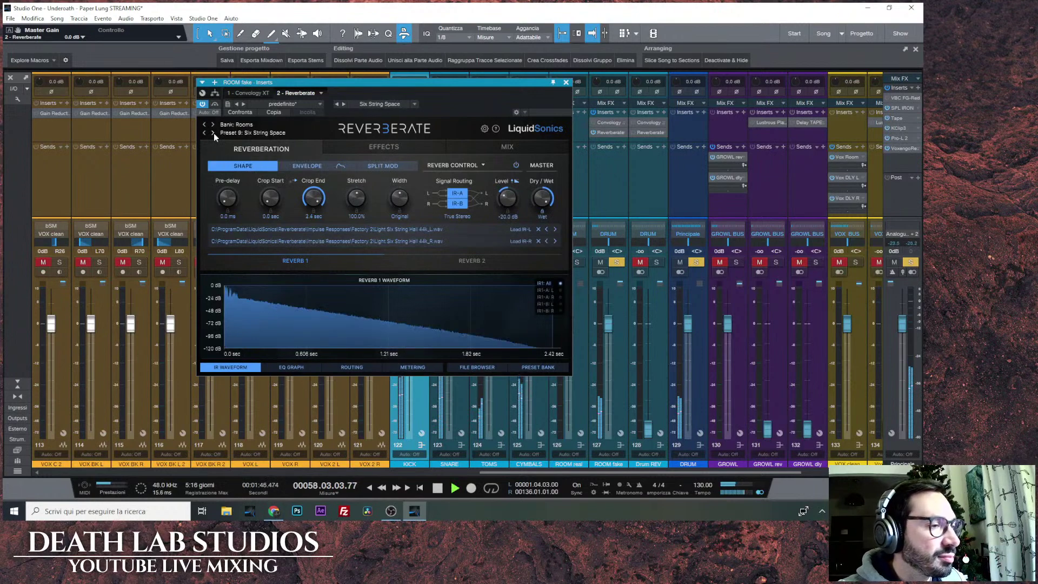
pyautogui.click(213, 133)
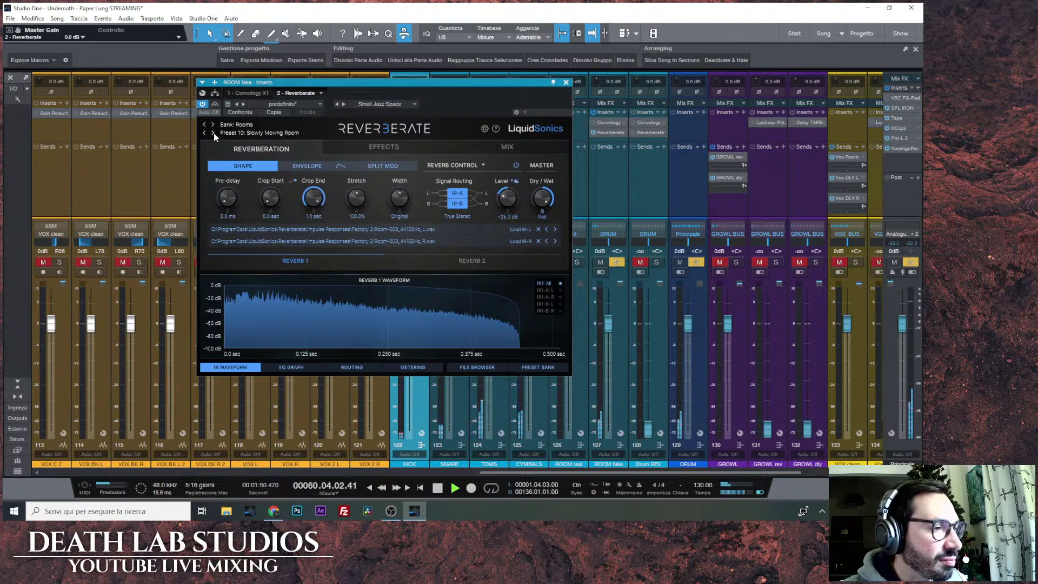
pyautogui.click(213, 133)
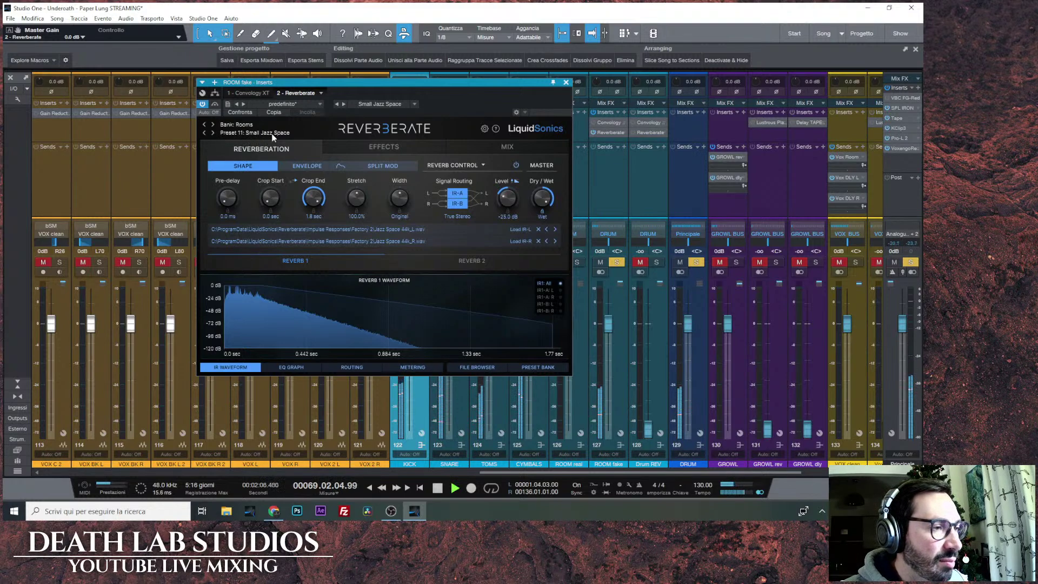
pyautogui.click(212, 133)
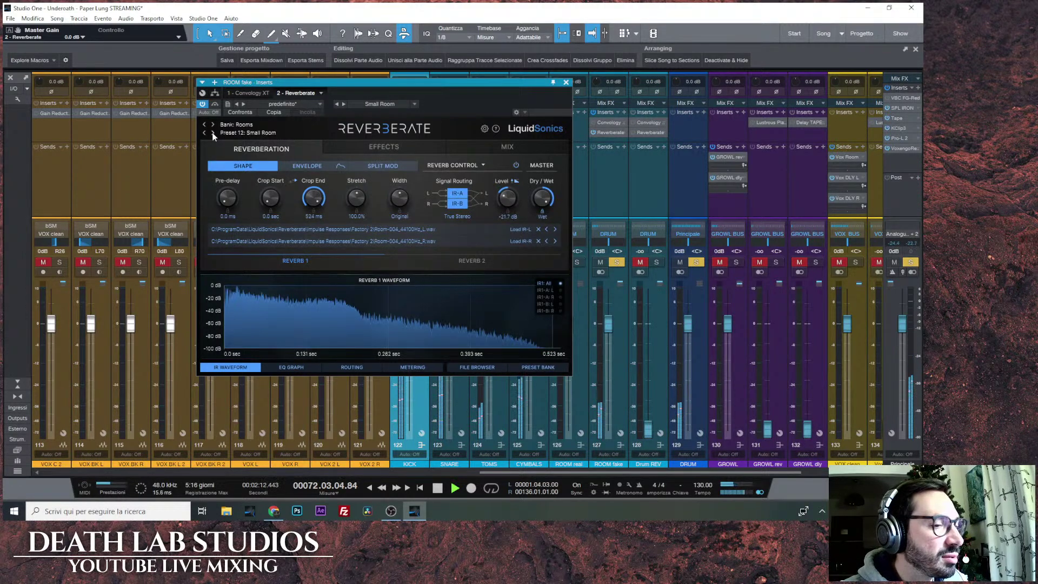
pyautogui.click(212, 133)
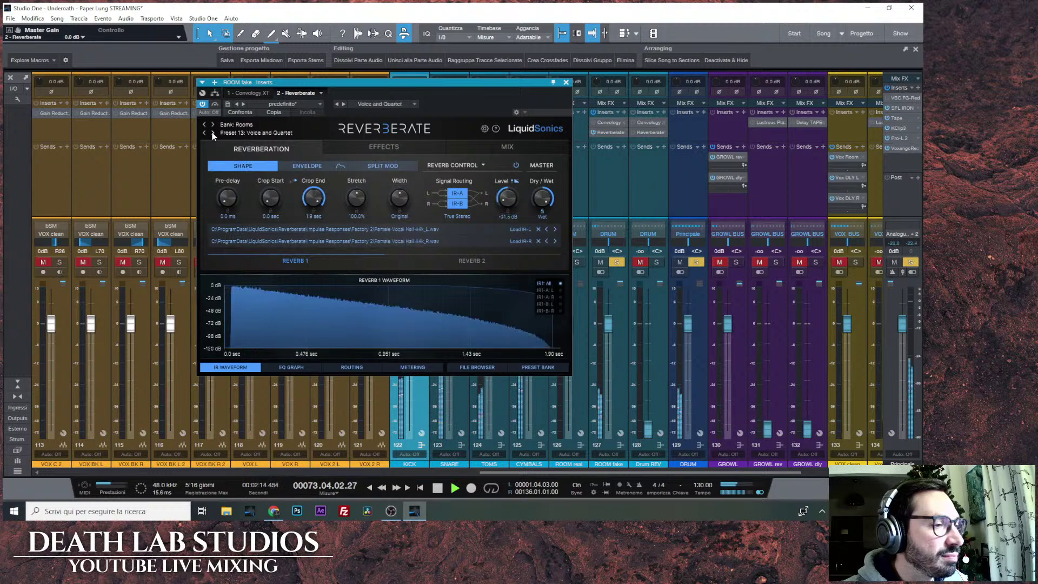
pyautogui.click(212, 133)
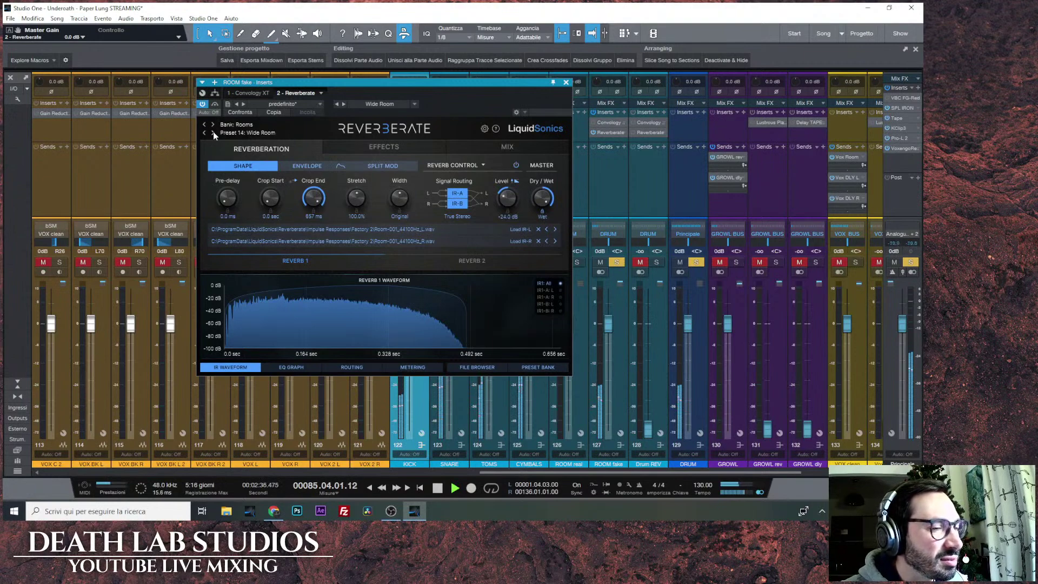
# Widen the Wide Room reverb to a Width of +43% and shorten its Stretch to 83.4%.
pyautogui.moveTo(400, 196); pyautogui.dragTo(398, 164)
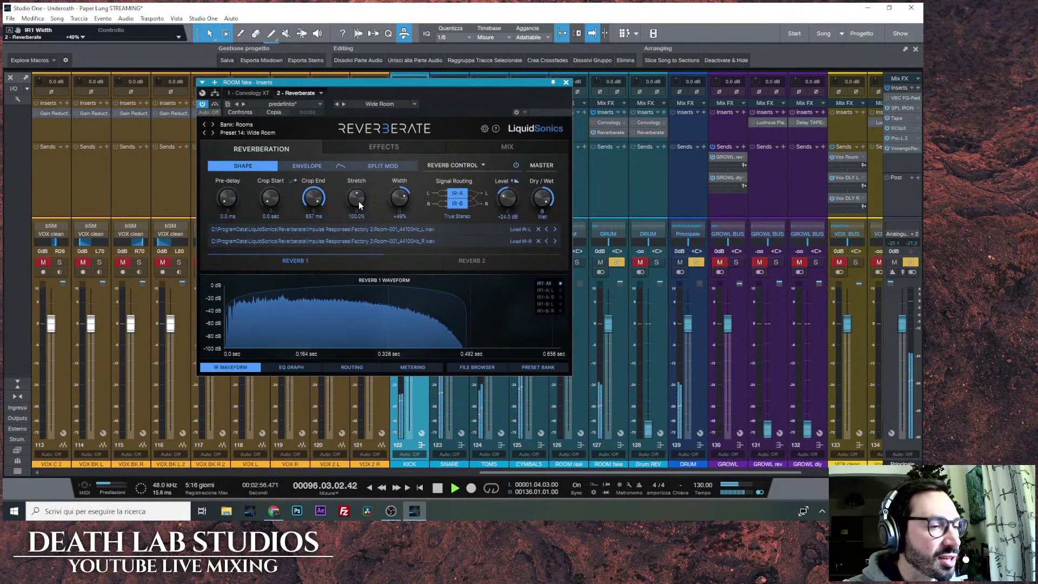
pyautogui.moveTo(359, 201); pyautogui.dragTo(356, 201)
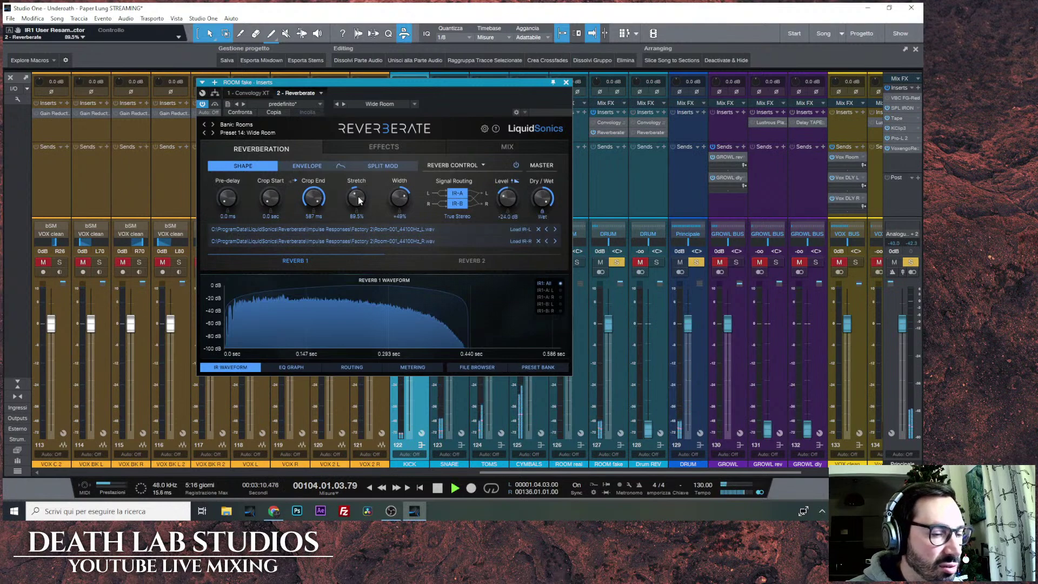
pyautogui.scroll(-3, 358, 200)
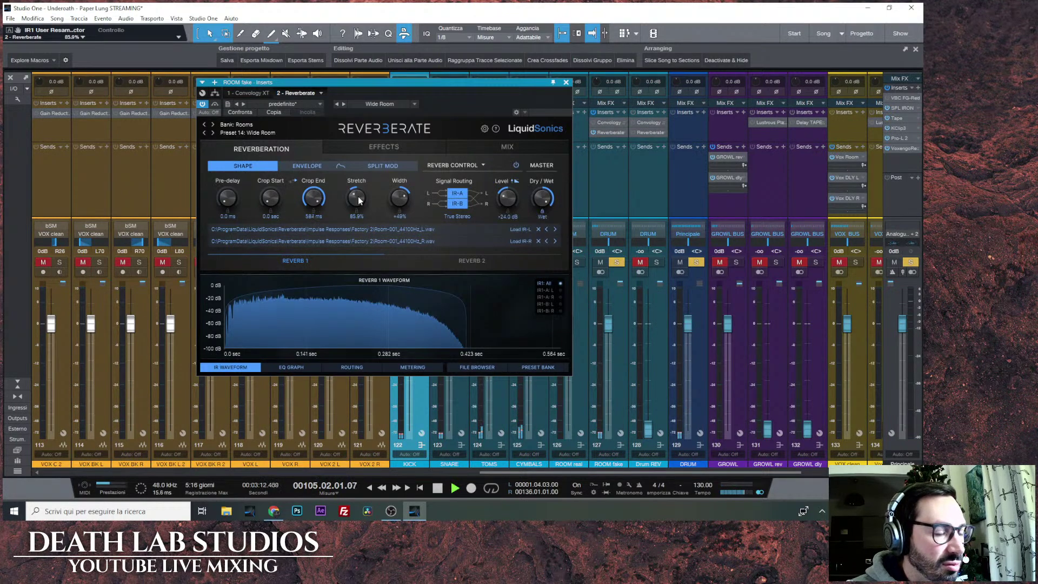
pyautogui.scroll(2, 359, 199)
pyautogui.scroll(-5, 360, 201)
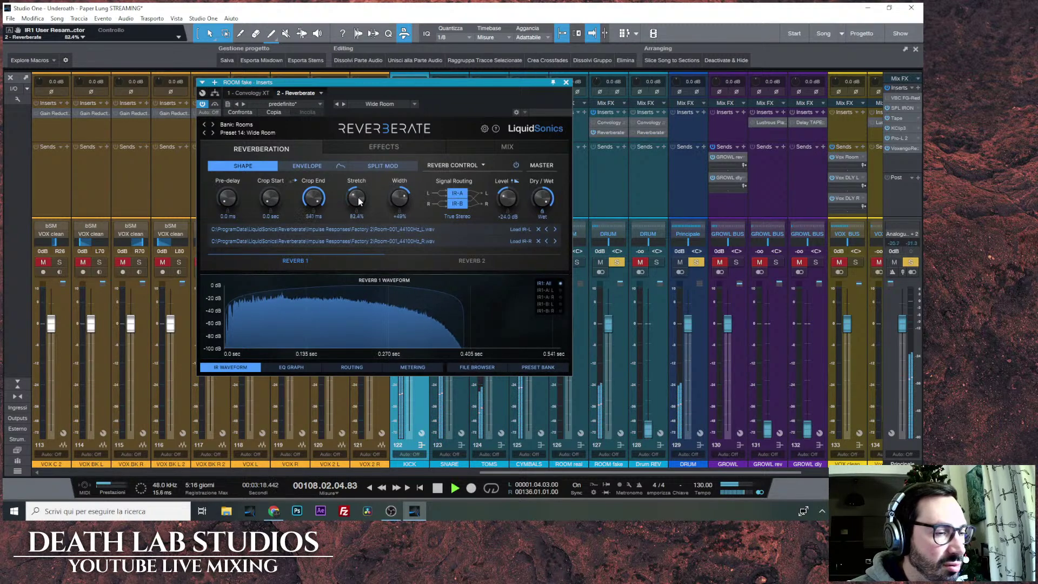
pyautogui.scroll(2, 359, 201)
pyautogui.moveTo(400, 199)
pyautogui.mouseDown()
pyautogui.moveTo(402, 248)
pyautogui.moveTo(400, 195)
pyautogui.mouseUp()
pyautogui.scroll(-1, 359, 201)
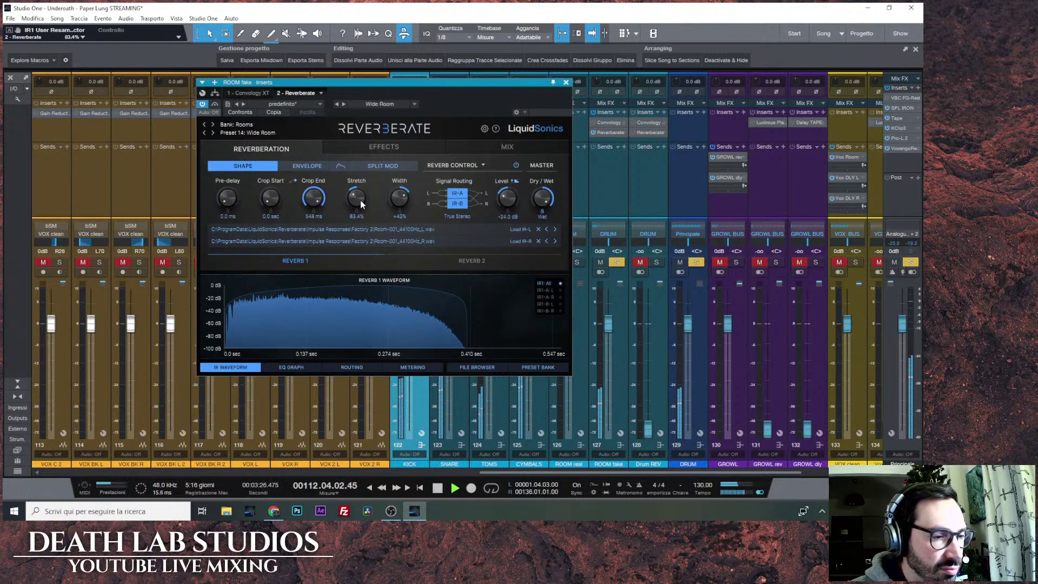
# Load Reverberate preset 11, Small Jazz Space, from the Rooms bank and widen the reverb to a Width of +49%.
pyautogui.click(260, 134)
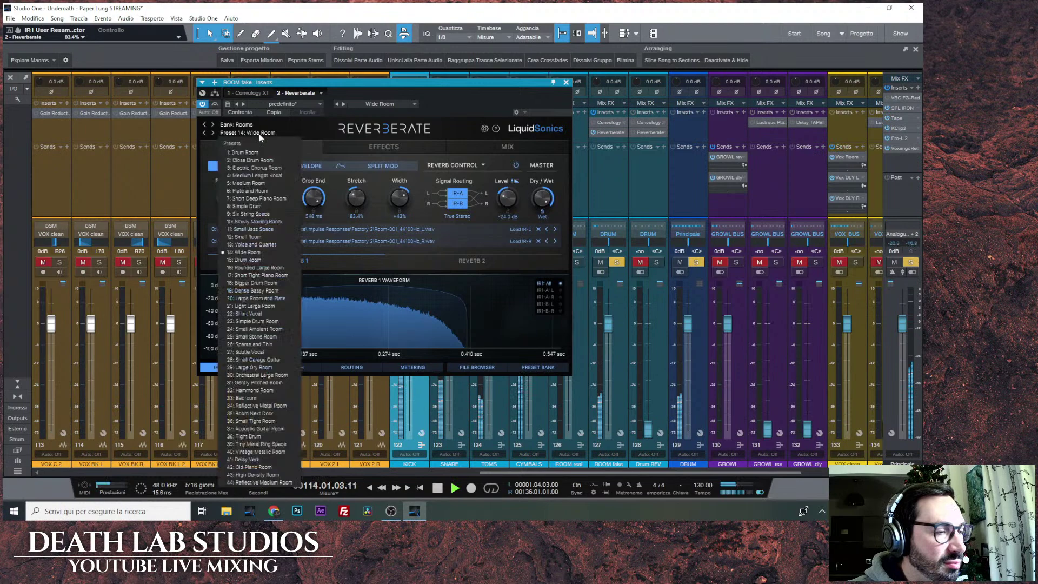
pyautogui.click(276, 229)
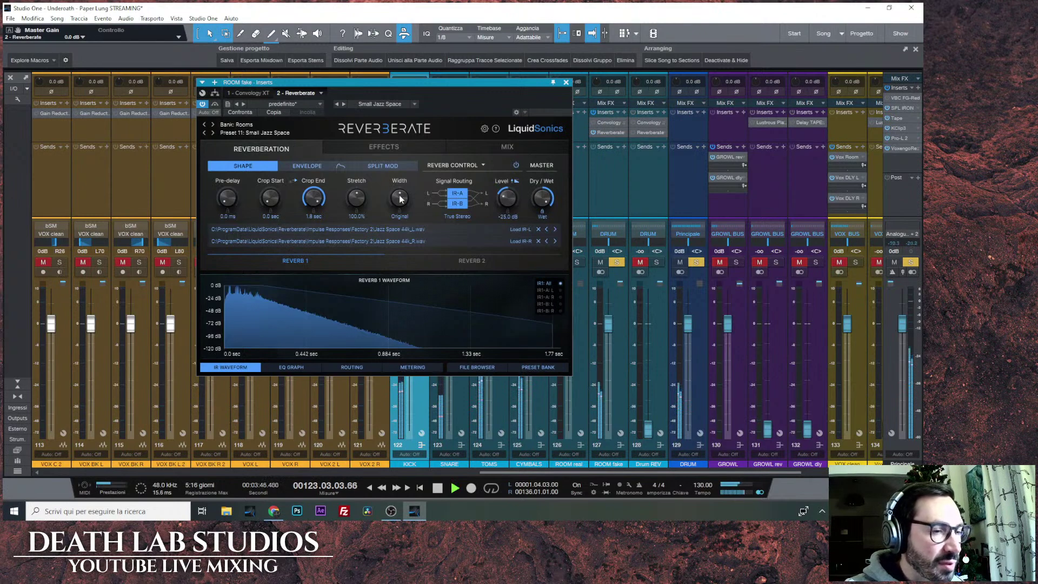
pyautogui.scroll(4, 400, 198)
pyautogui.scroll(5, 400, 198)
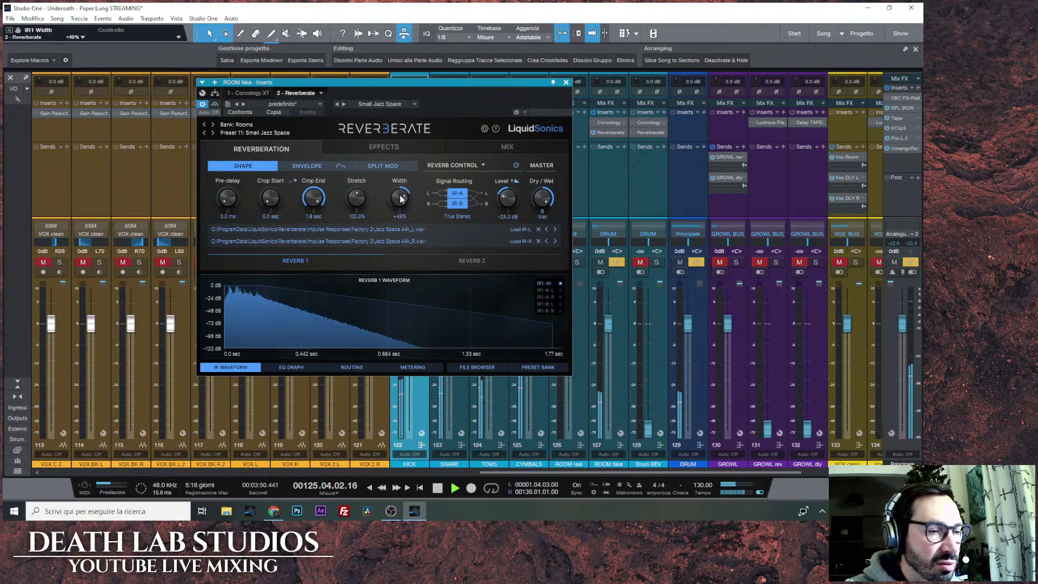
# Fine-tune the reverb's Stretch to 98.5%, then stop playback and replay the drums from bar 28.
pyautogui.scroll(-1, 364, 199)
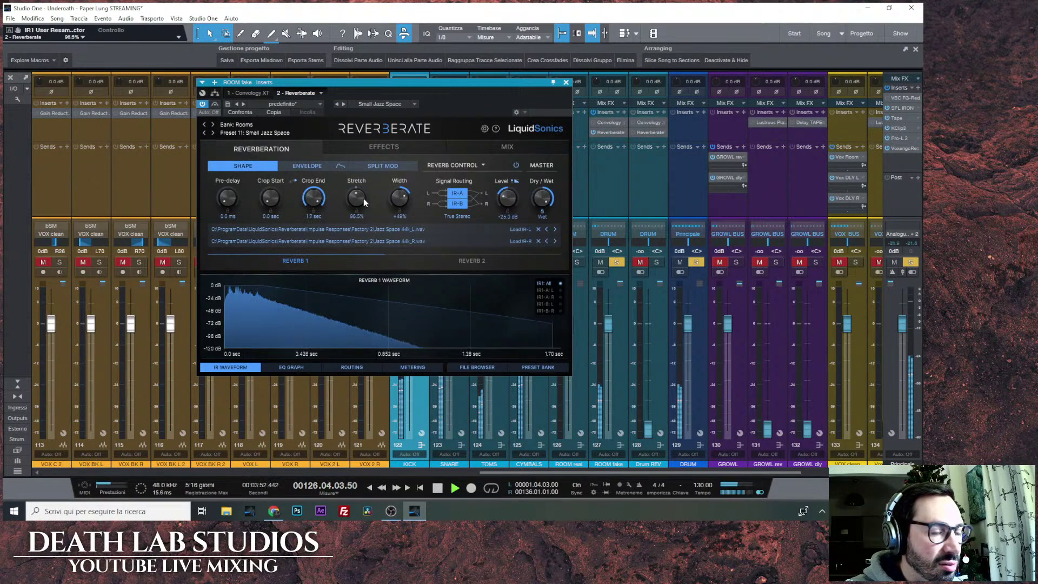
pyautogui.scroll(-1, 363, 201)
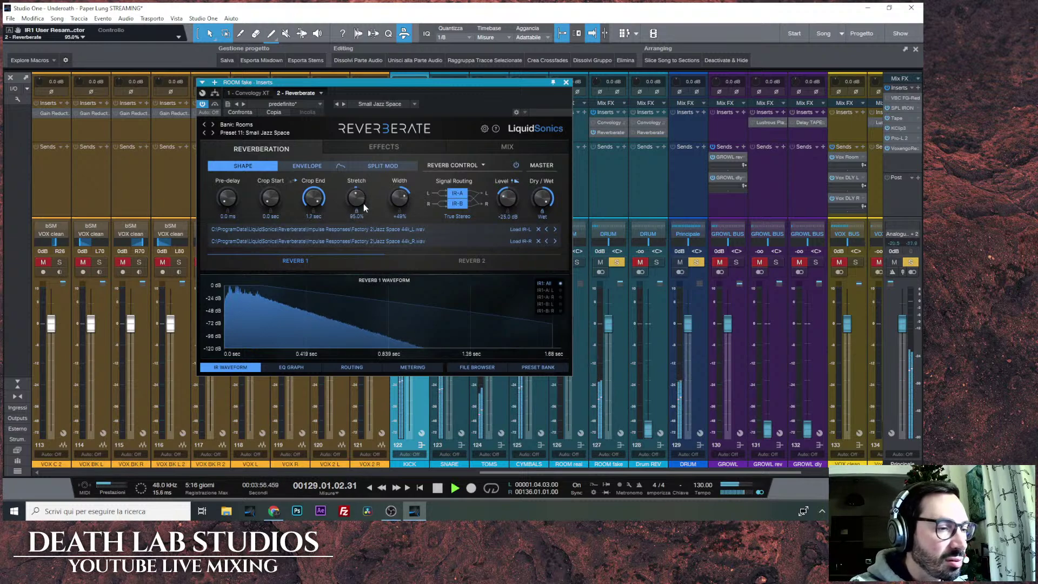
pyautogui.scroll(2, 353, 199)
pyautogui.click(439, 488)
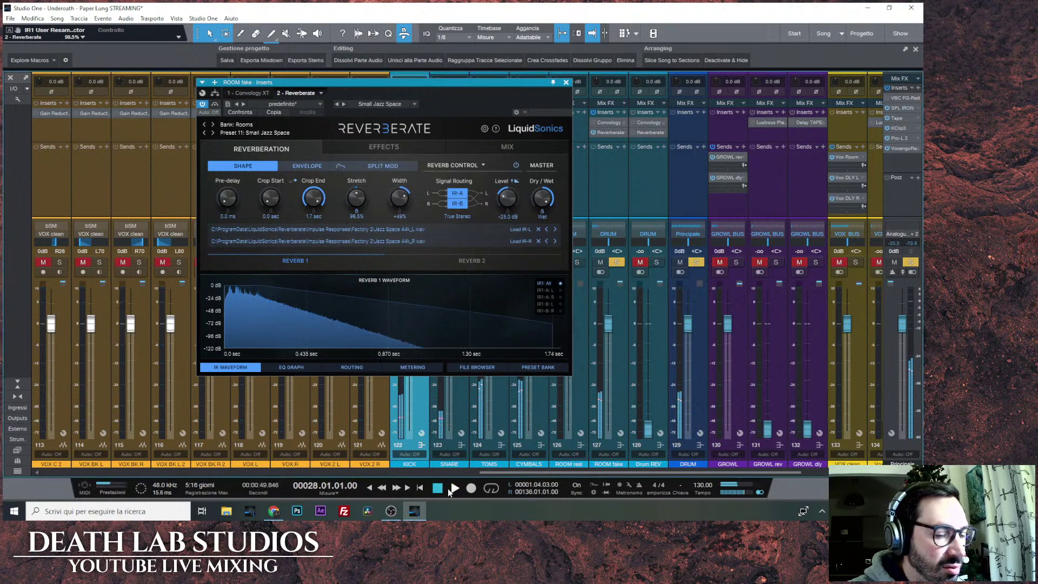
pyautogui.press('space')
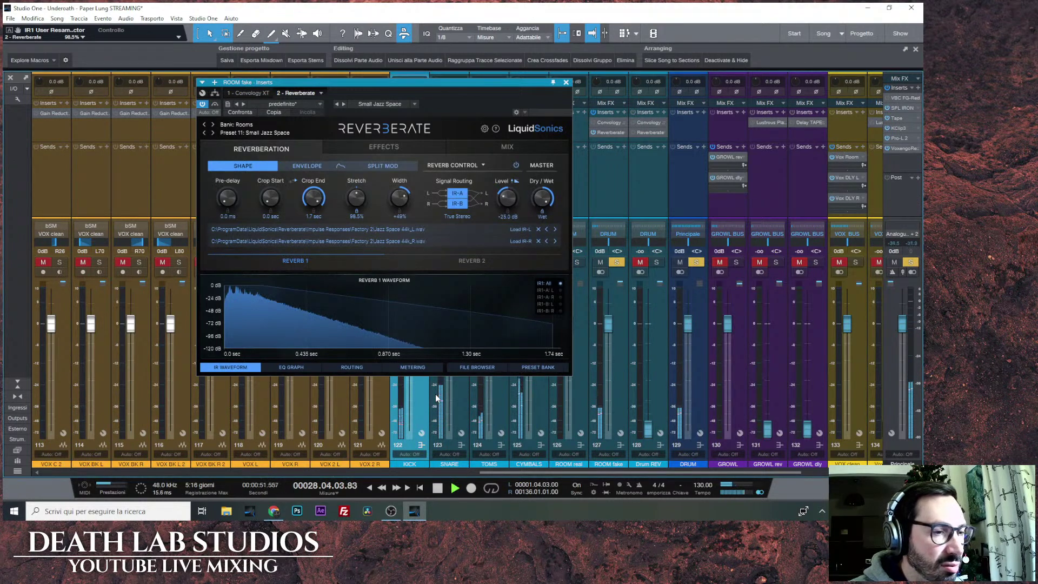
# Check Reverberate's master equalisation and mix settings, and try the Reverb Blend slightly to either side of centre.
pyautogui.click(368, 144)
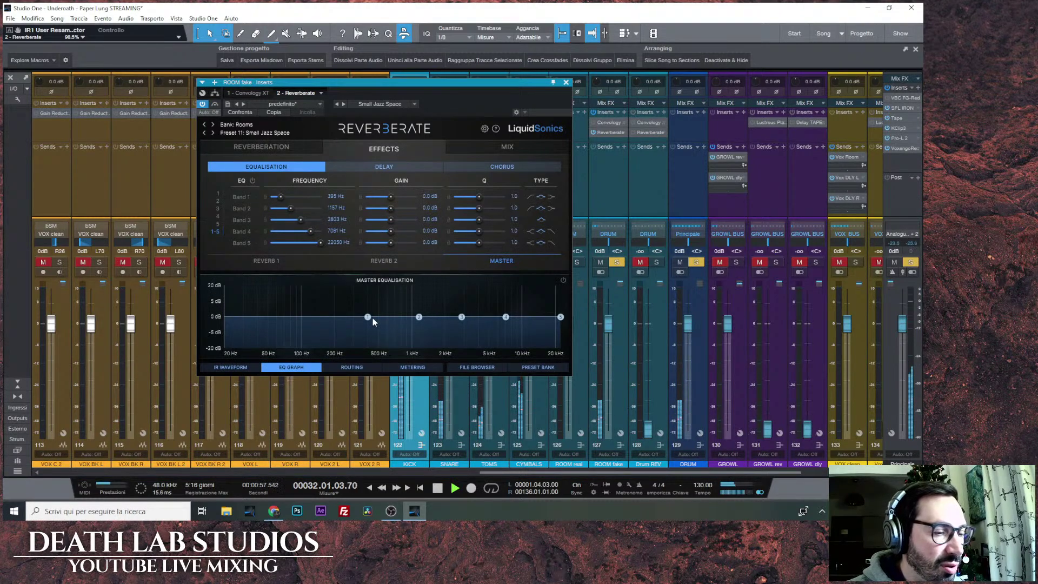
pyautogui.click(486, 149)
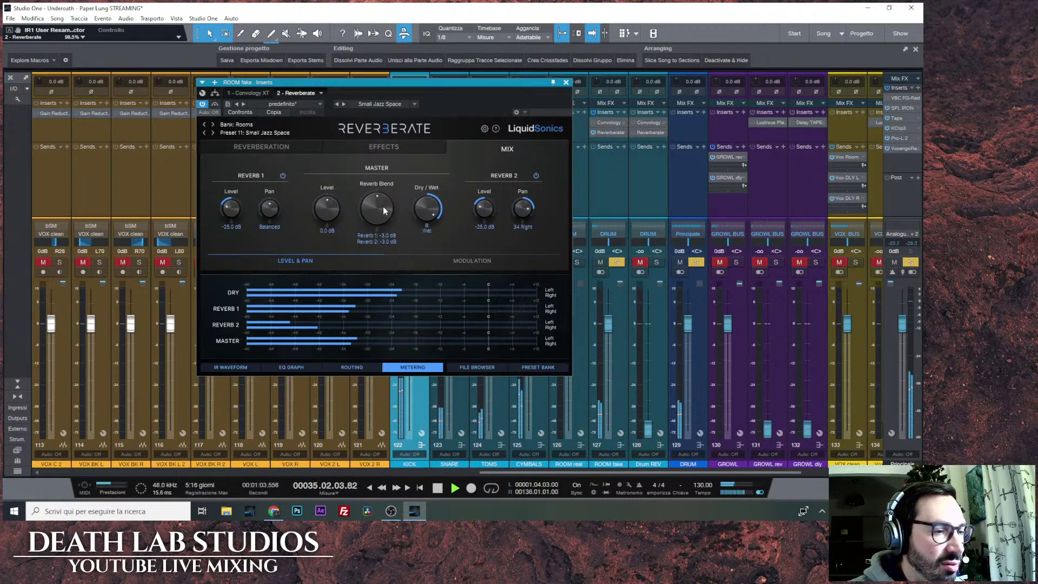
pyautogui.moveTo(372, 207); pyautogui.dragTo(380, 243)
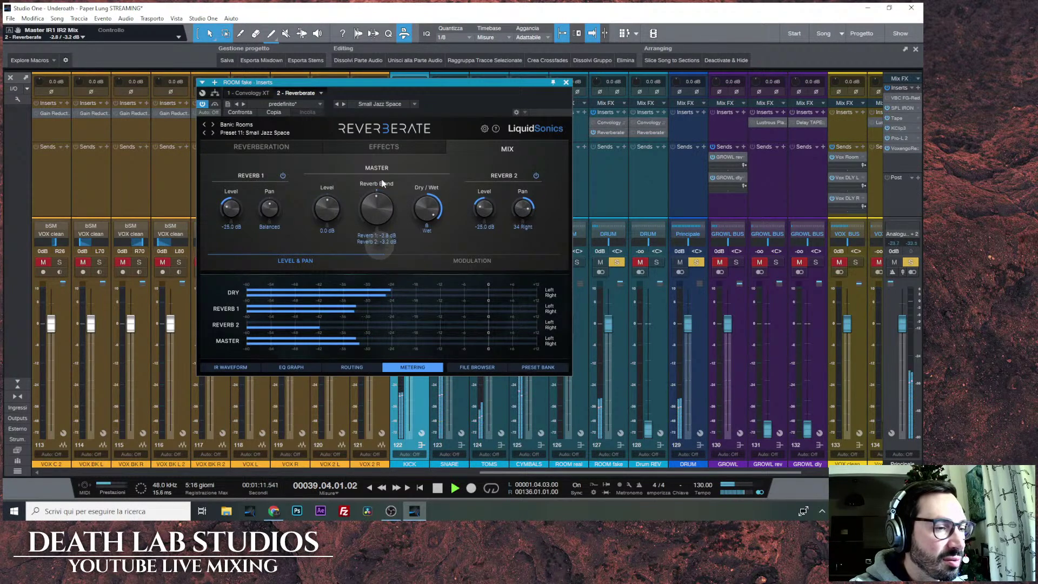
pyautogui.moveTo(388, 213); pyautogui.dragTo(388, 209)
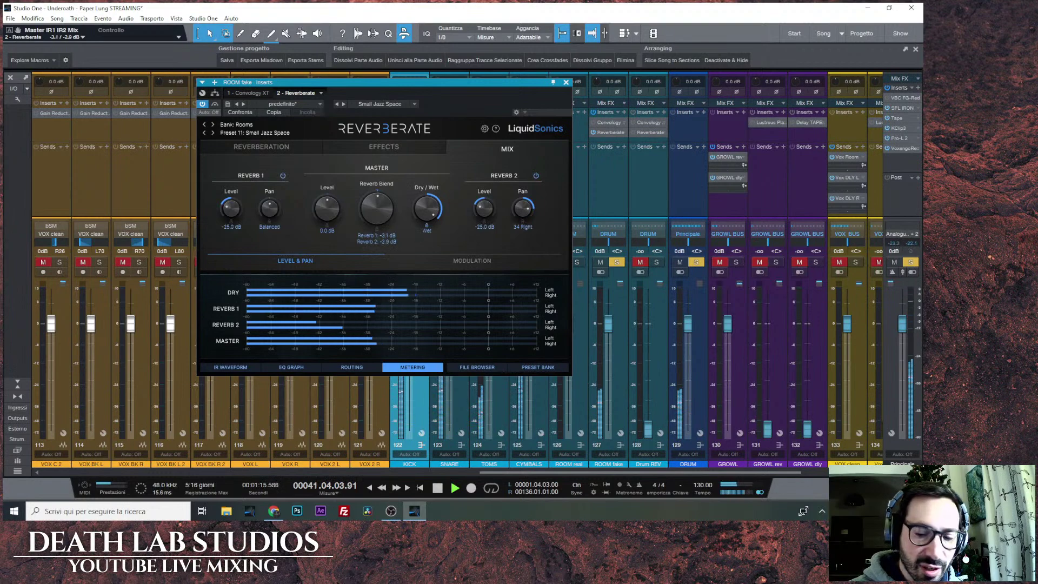
# Reset the Reverb Blend to its default of -3.0 dB for both reverbs, stop playback and close the plug-in.
pyautogui.click(803, 510)
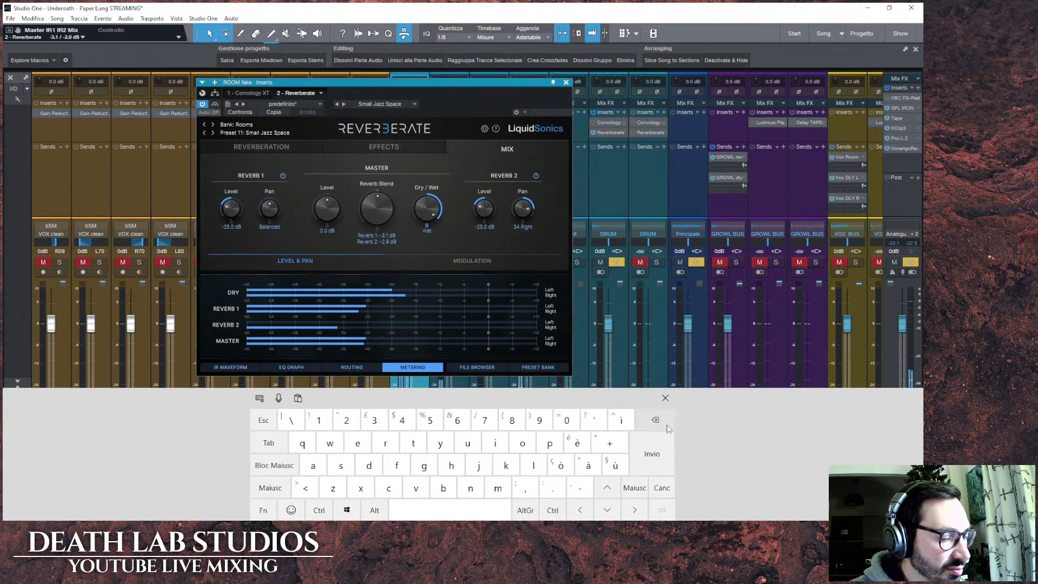
pyautogui.click(551, 510)
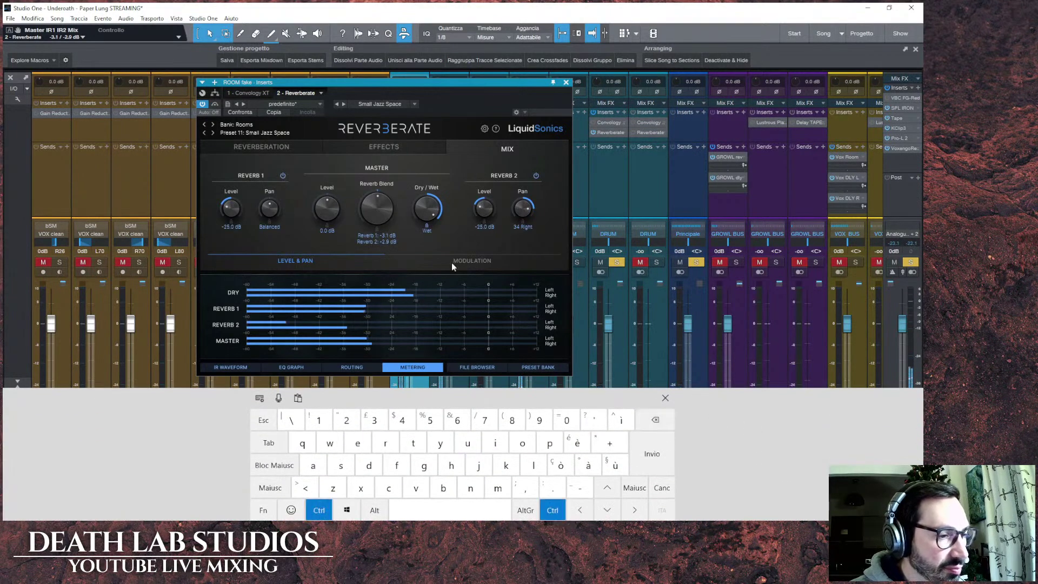
pyautogui.keyDown('ctrl'); pyautogui.click(371, 209); pyautogui.keyUp('ctrl')
pyautogui.click(664, 398)
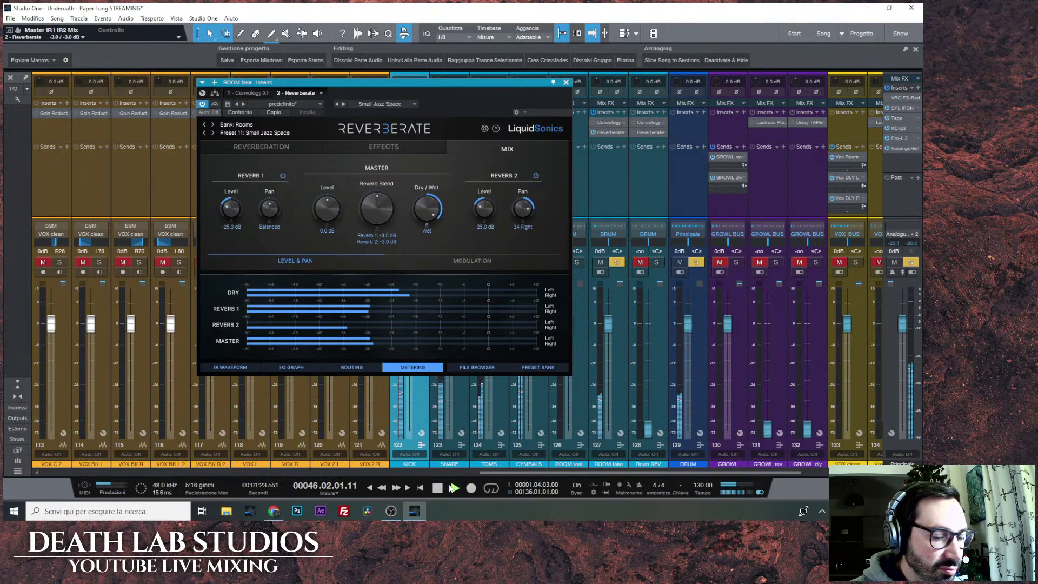
pyautogui.click(439, 489)
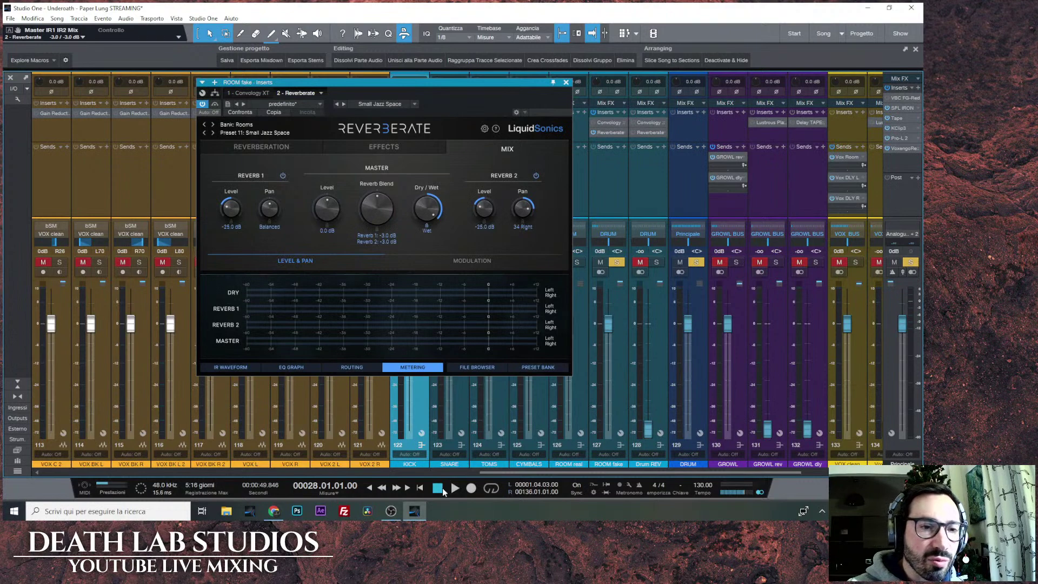
pyautogui.click(619, 134)
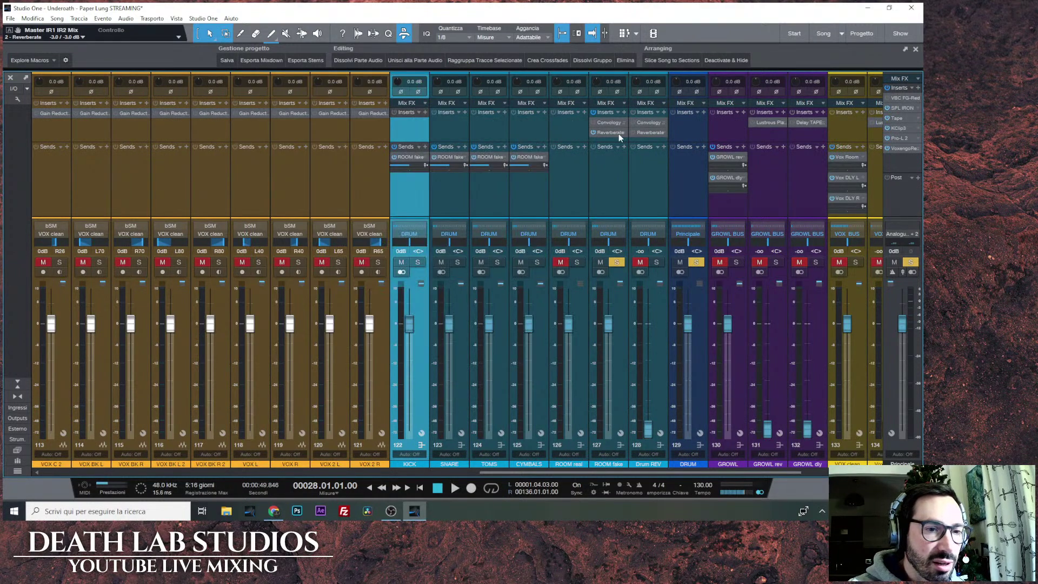
# Review the drum channels in the mixer and inspect the Lindell 80 Channel plug-in on KICK IN.
pyautogui.hscroll(-10, 498, 353)
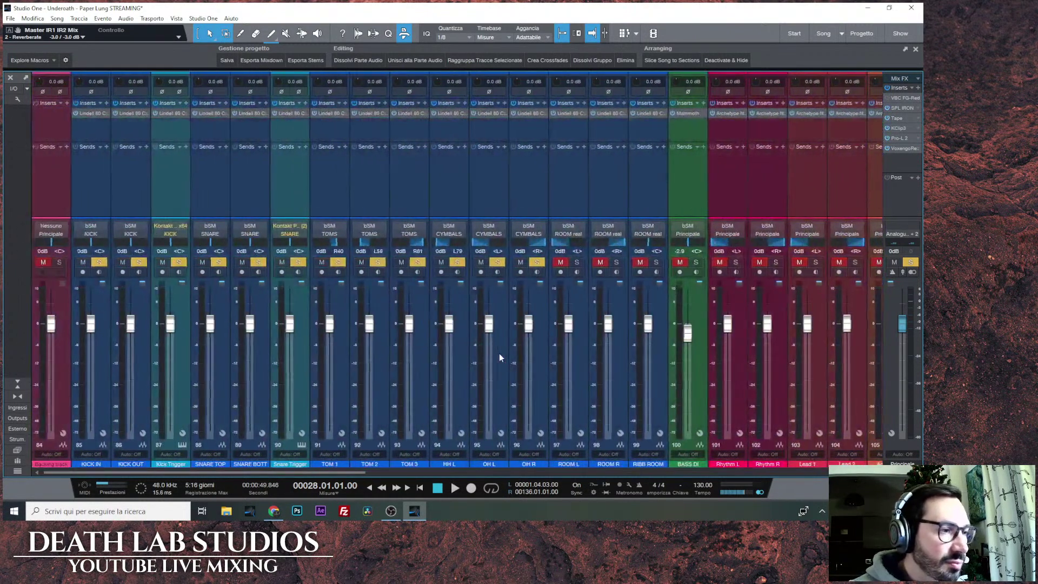
pyautogui.hscroll(10, 413, 381)
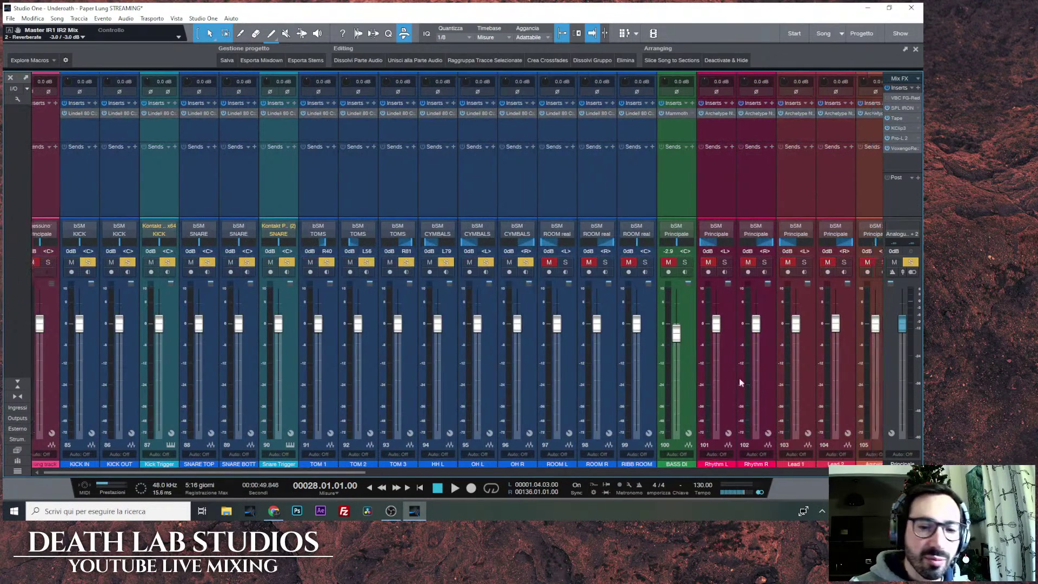
pyautogui.hscroll(-10, 692, 403)
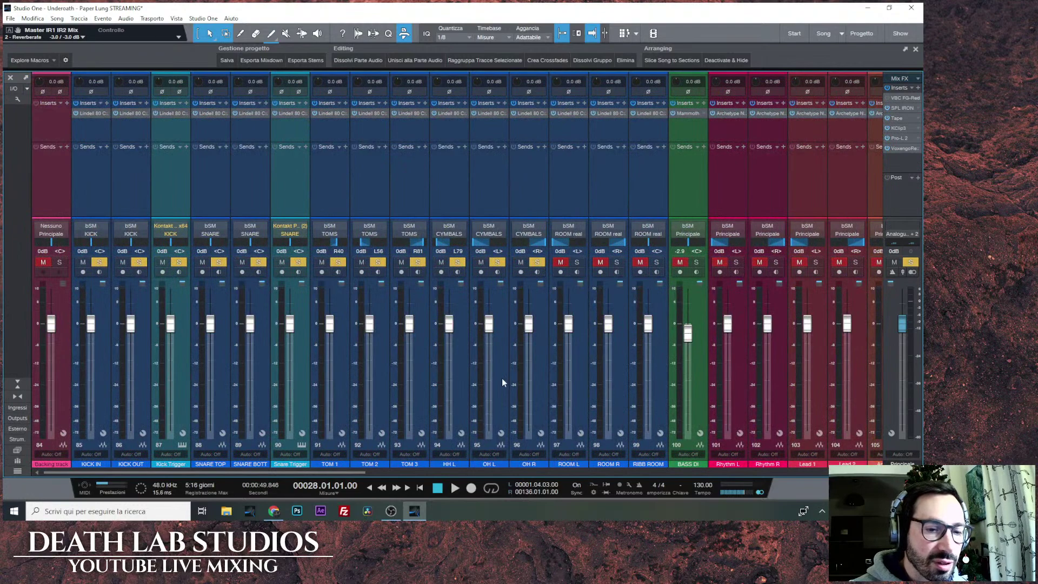
pyautogui.hscroll(10, 503, 381)
pyautogui.hscroll(-5, 799, 381)
pyautogui.hscroll(2, 537, 382)
pyautogui.hscroll(-8, 401, 419)
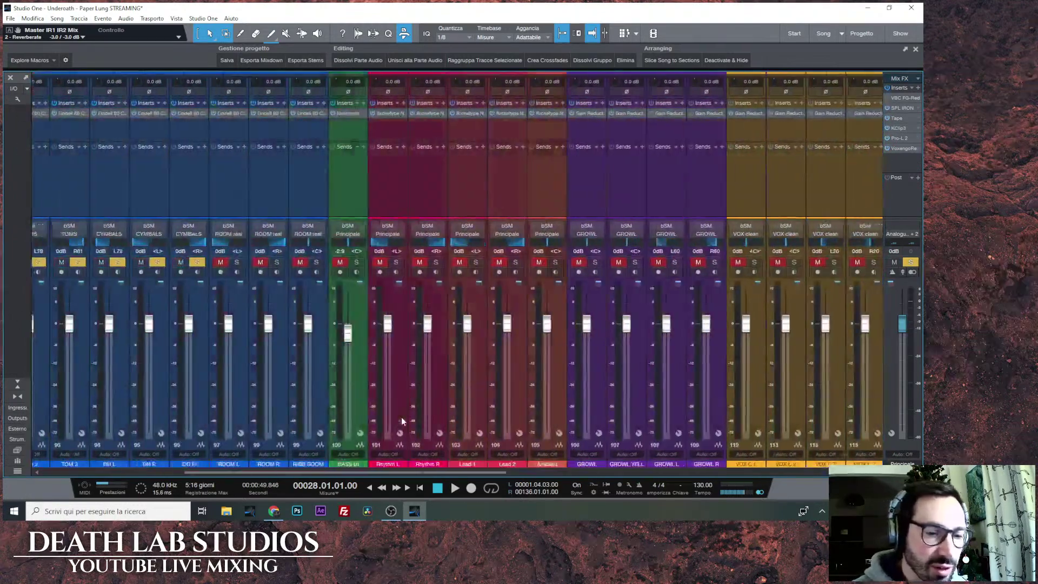
pyautogui.click(96, 113)
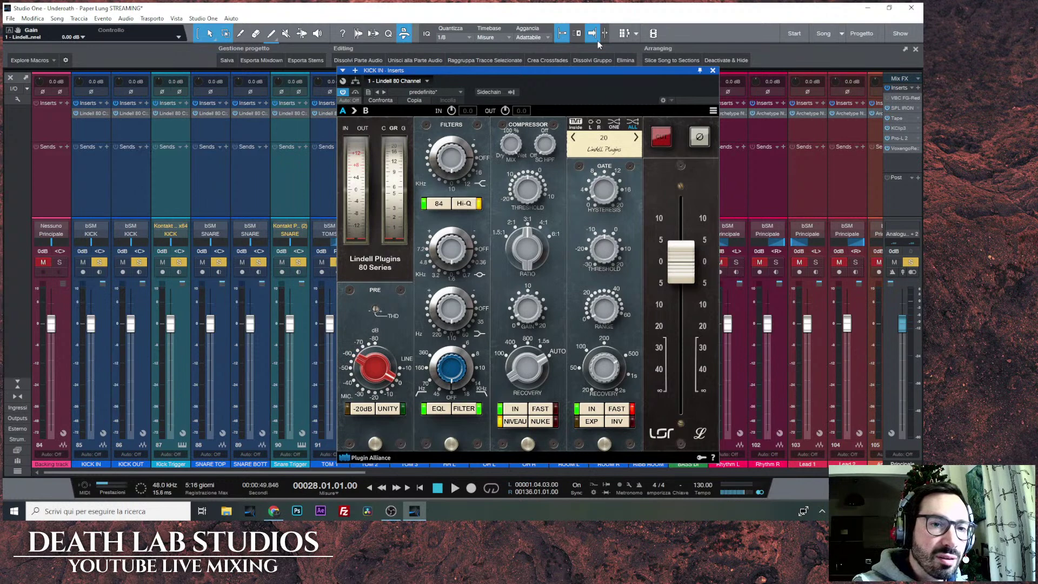
pyautogui.click(713, 70)
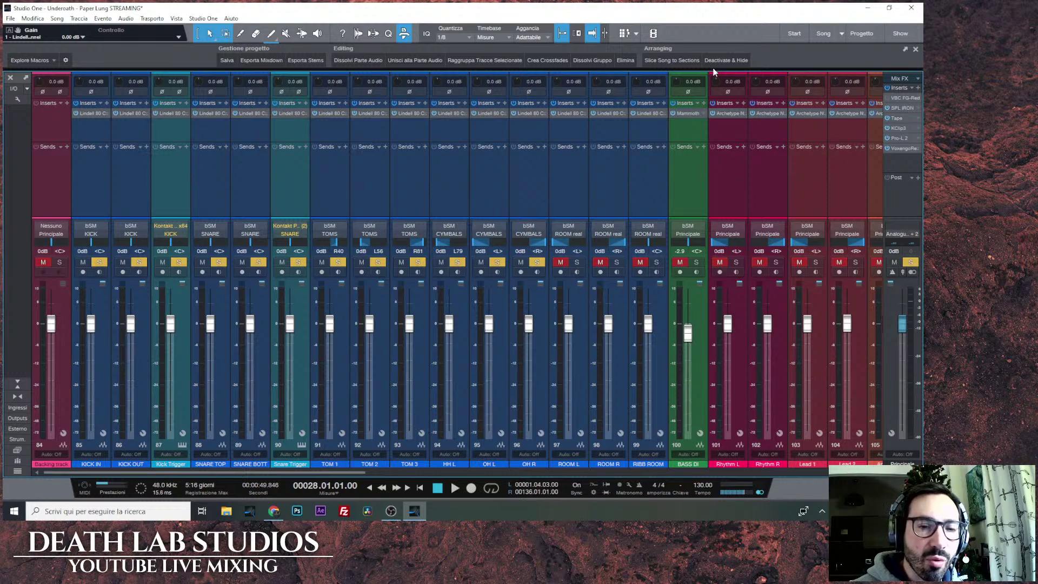
# Inspect the ROOM L recording's waveform in the audio editor, then return to the arrangement.
pyautogui.press('F3')
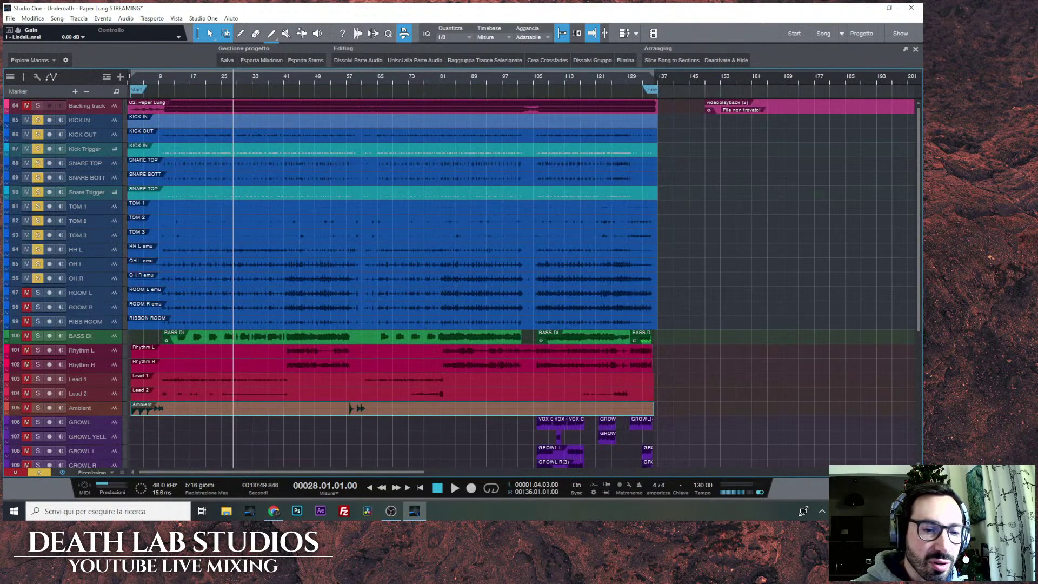
pyautogui.click(622, 295)
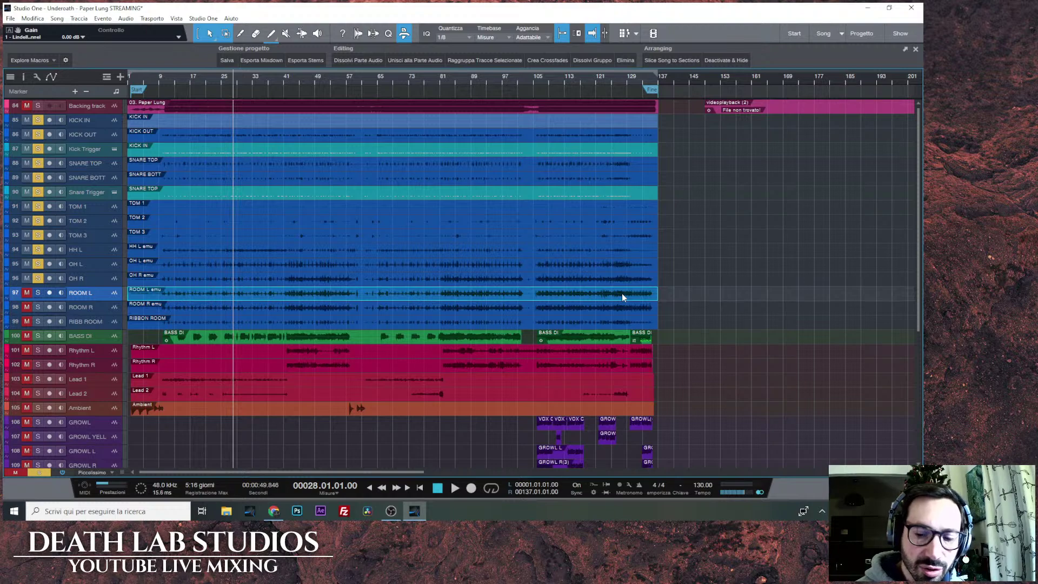
pyautogui.doubleClick(622, 293)
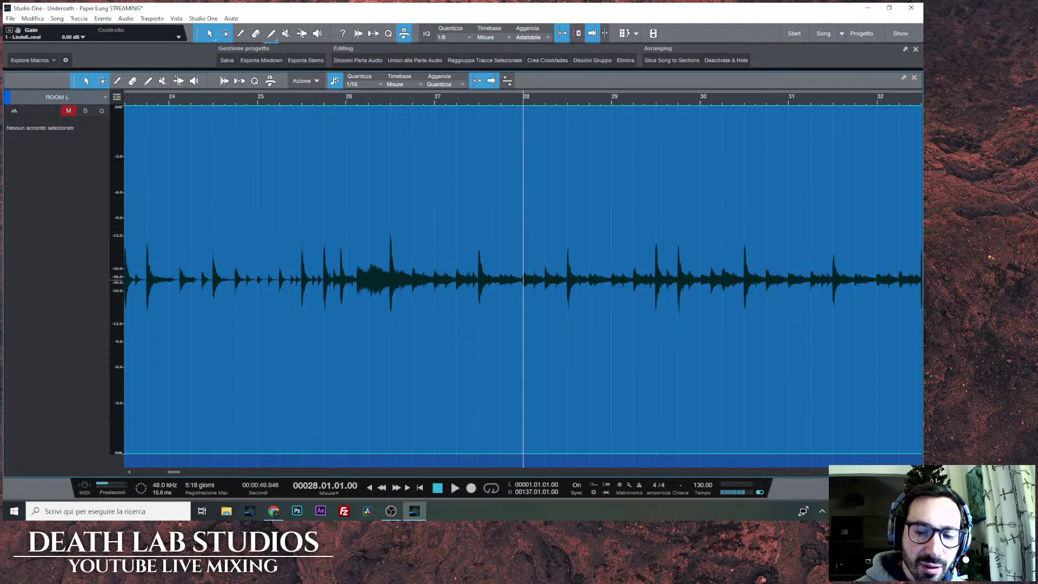
pyautogui.press('F2')
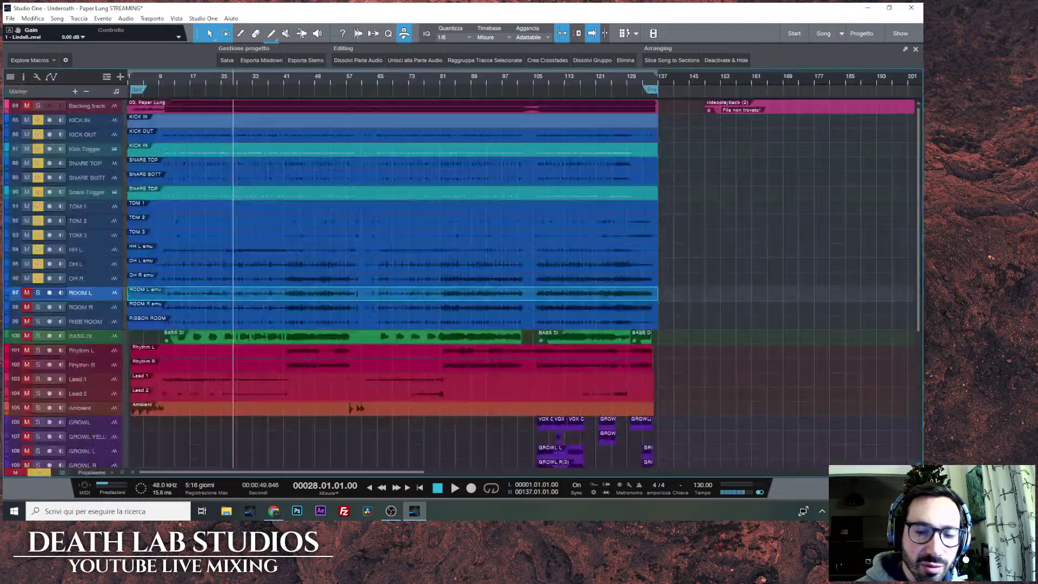
pyautogui.scroll(5, 723, 343)
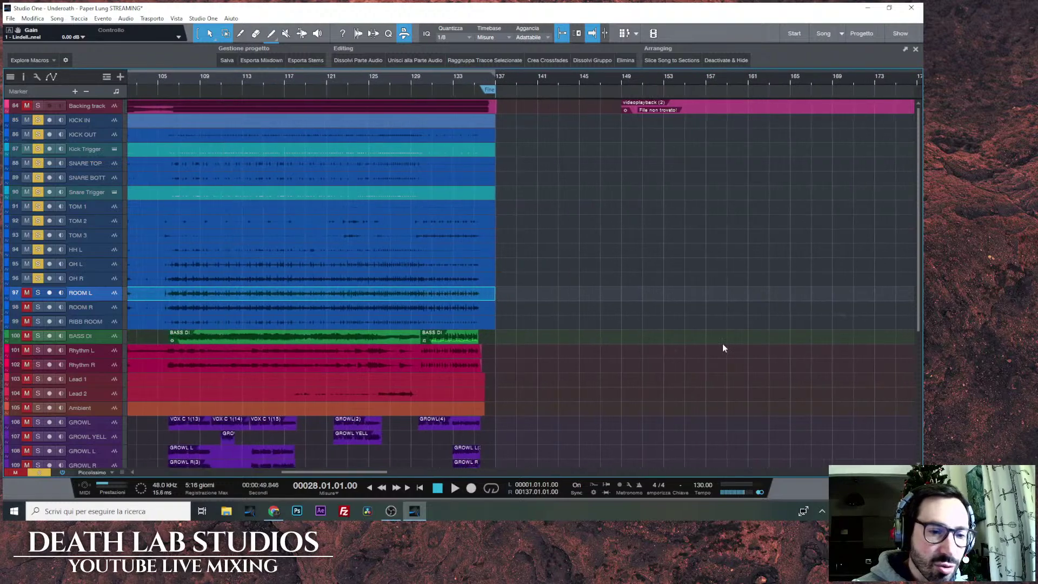
pyautogui.scroll(-4, 722, 342)
pyautogui.scroll(5, 702, 330)
pyautogui.scroll(-3, 702, 329)
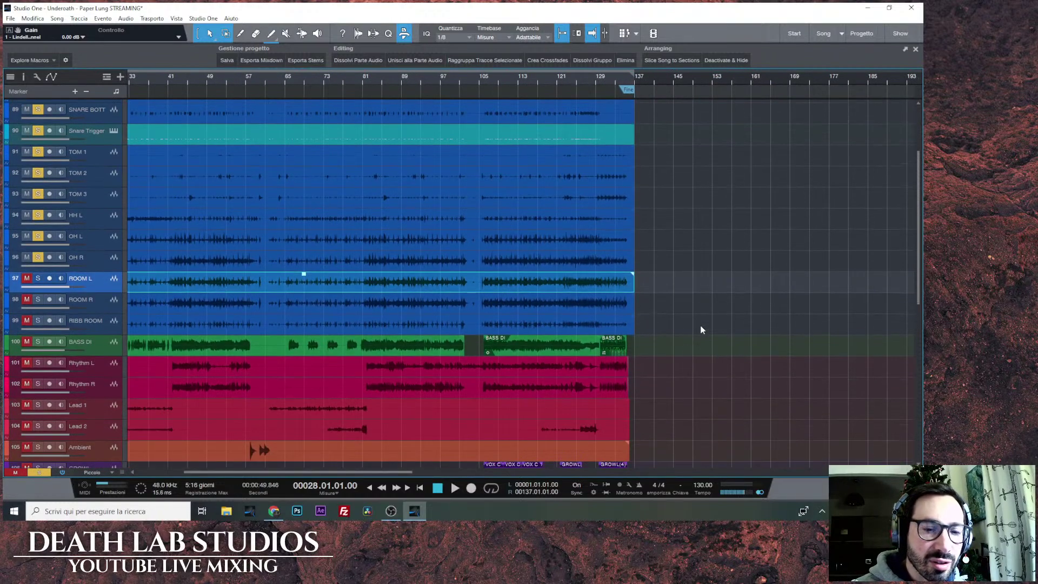
pyautogui.scroll(-3, 679, 375)
pyautogui.scroll(-2, 670, 416)
pyautogui.scroll(1, 670, 416)
pyautogui.hscroll(3, 740, 350)
pyautogui.hscroll(-3, 740, 350)
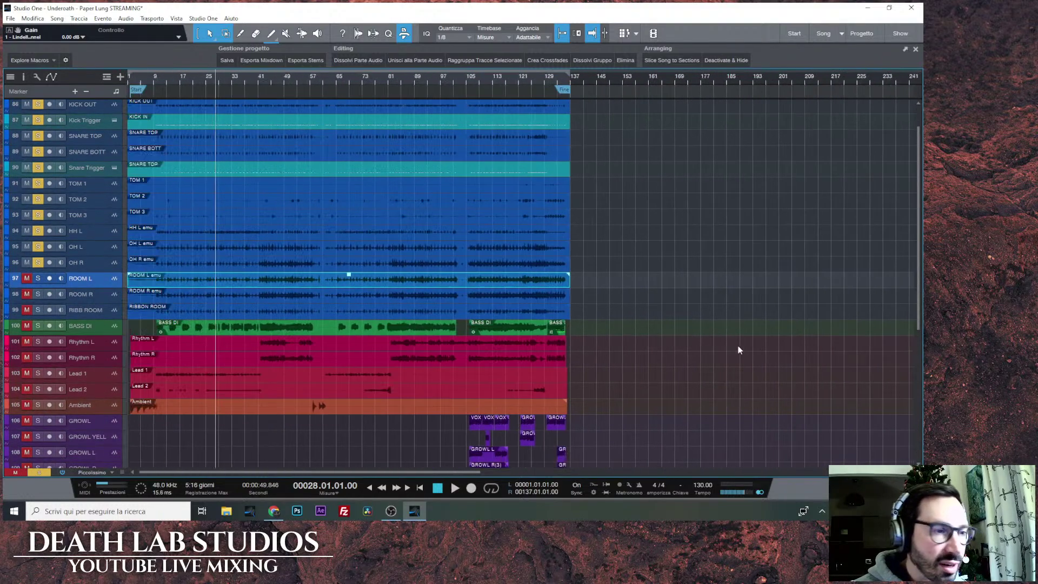
pyautogui.scroll(-4, 703, 373)
pyautogui.scroll(4, 675, 270)
pyautogui.scroll(-4, 686, 270)
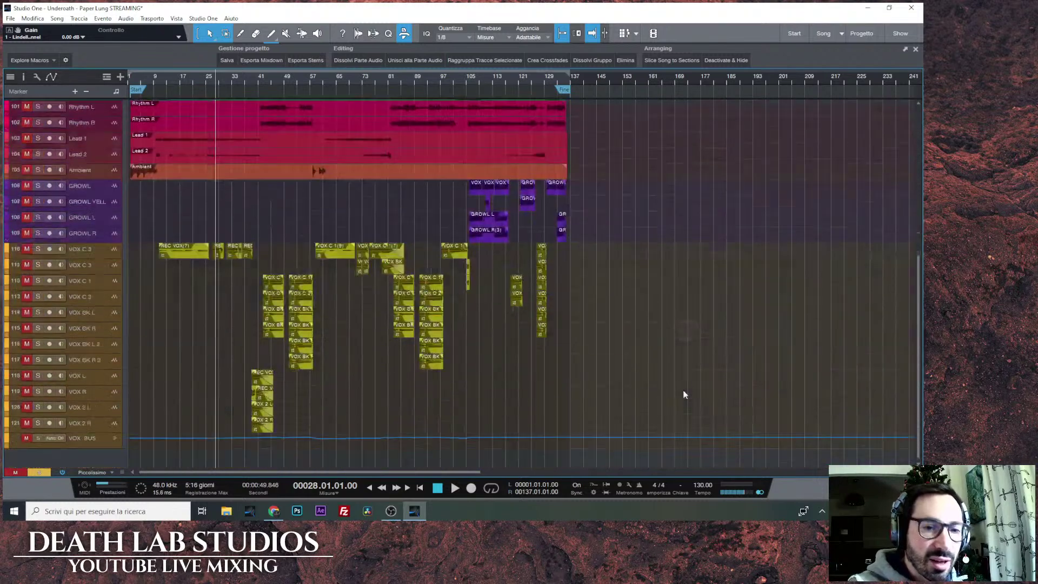
pyautogui.scroll(5, 689, 303)
pyautogui.scroll(-5, 674, 405)
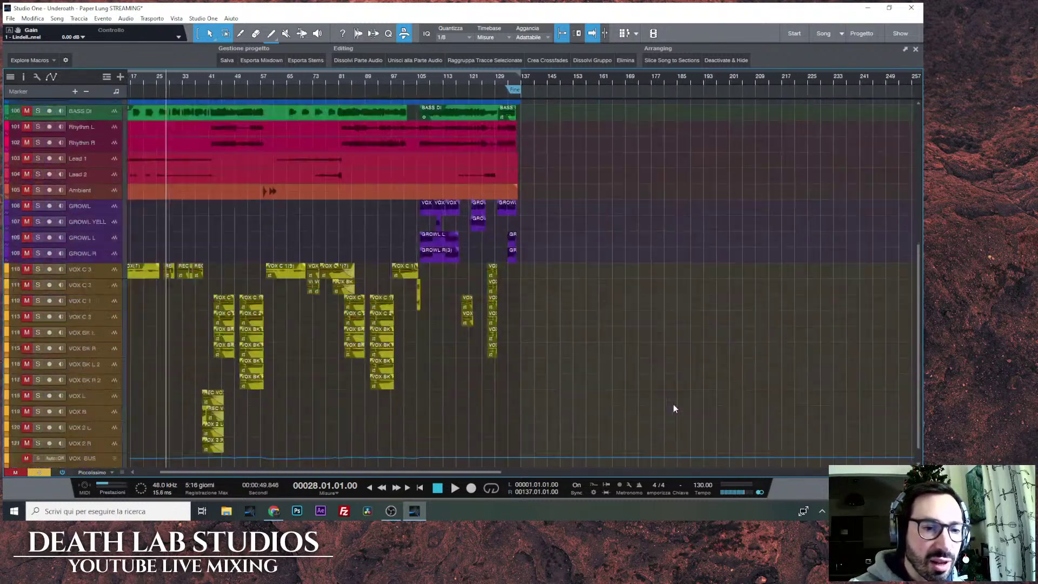
pyautogui.scroll(5, 692, 297)
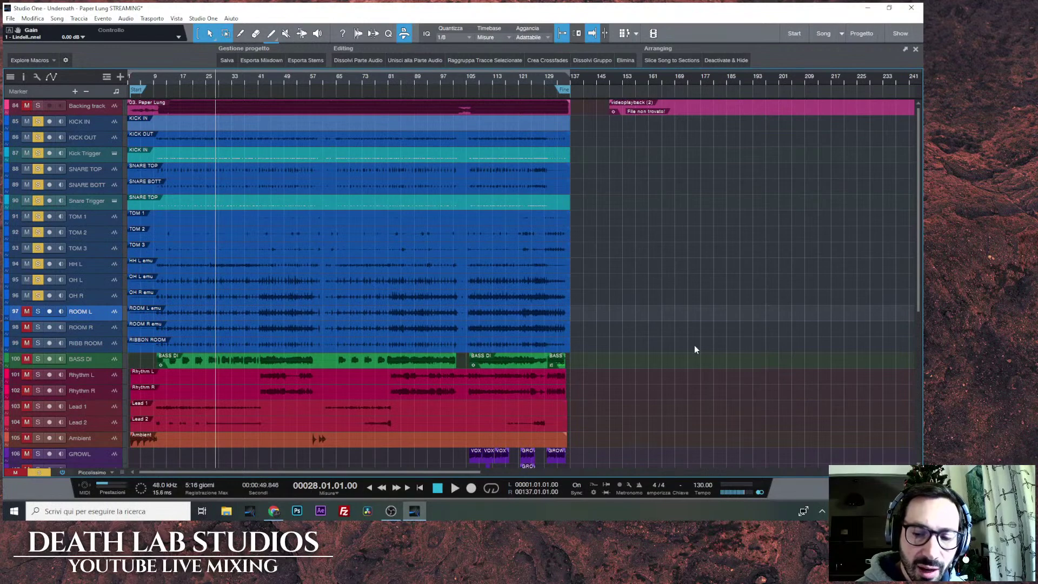
# Open Reverberate's reverberation settings on the ROOM fake bus, start playback, and solo the entire DRUM bus with its feeding channels.
pyautogui.press('F3')
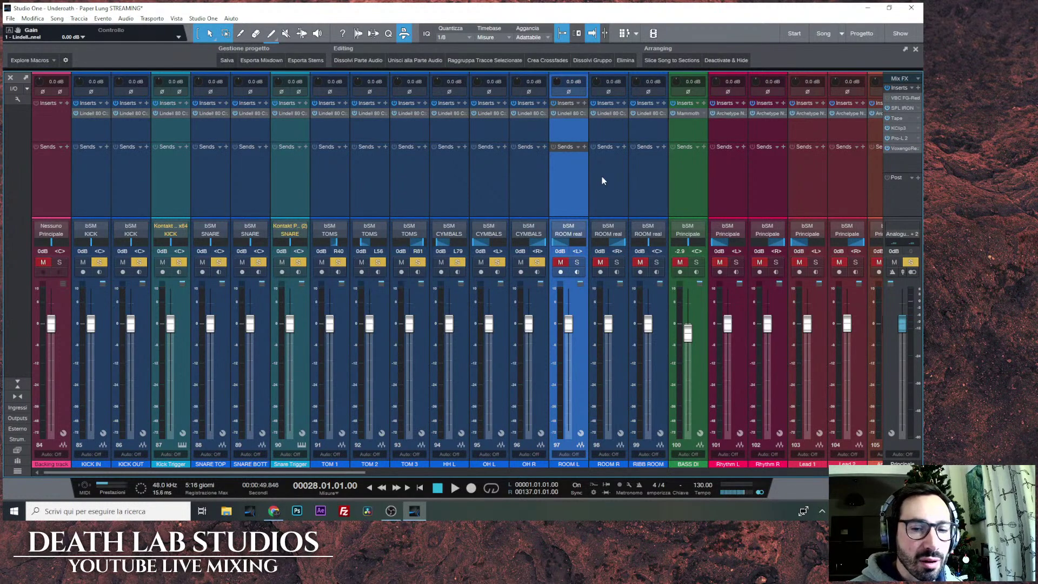
pyautogui.hscroll(10, 800, 395)
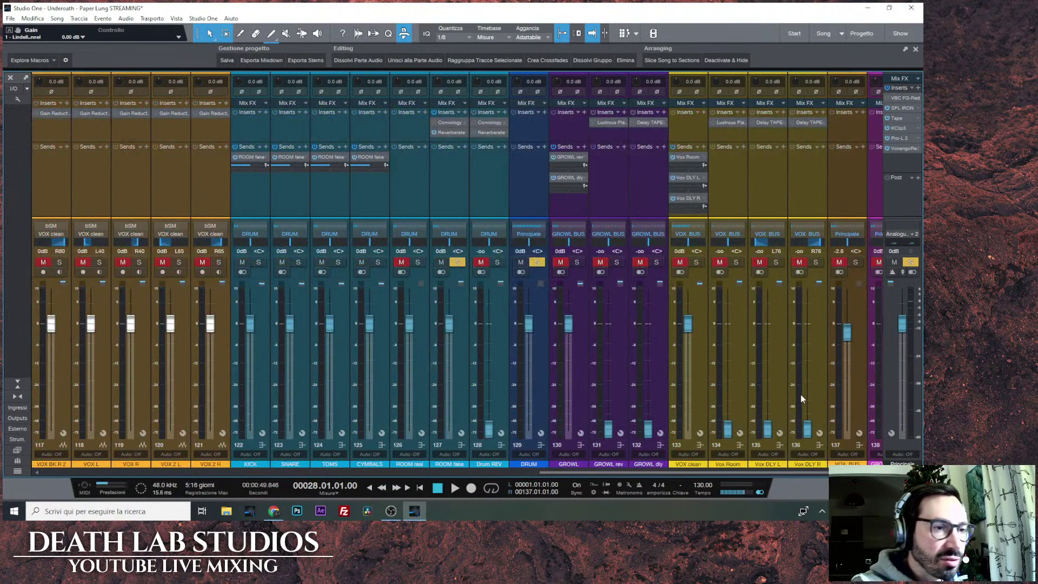
pyautogui.click(467, 130)
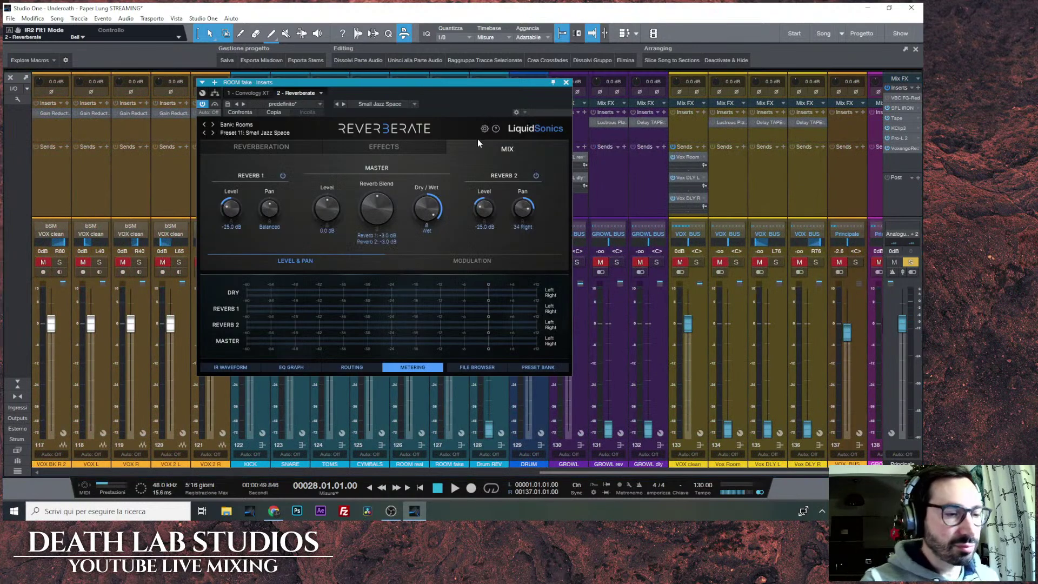
pyautogui.click(303, 151)
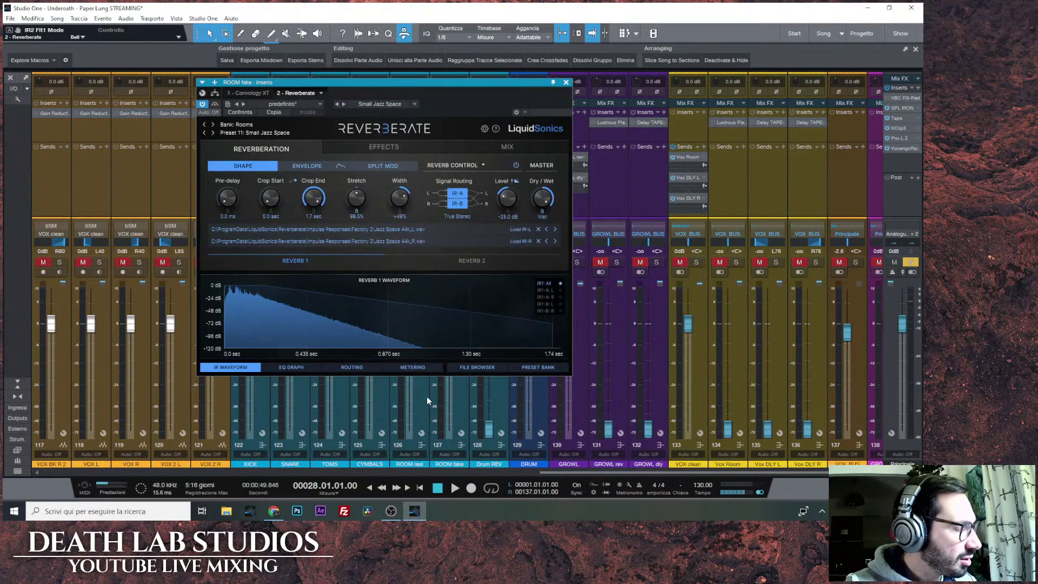
pyautogui.click(456, 487)
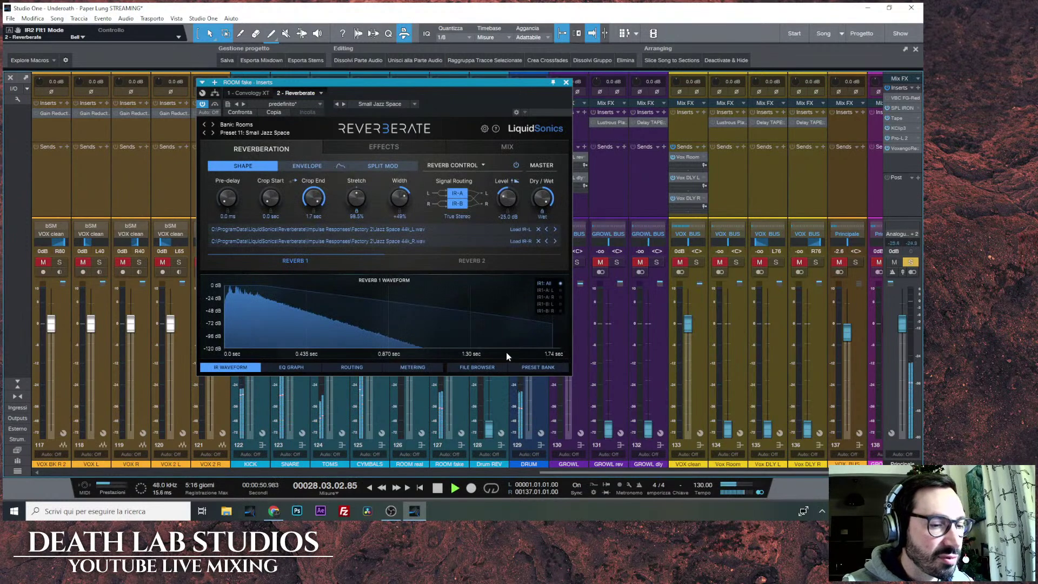
pyautogui.moveTo(482, 92); pyautogui.dragTo(818, 81)
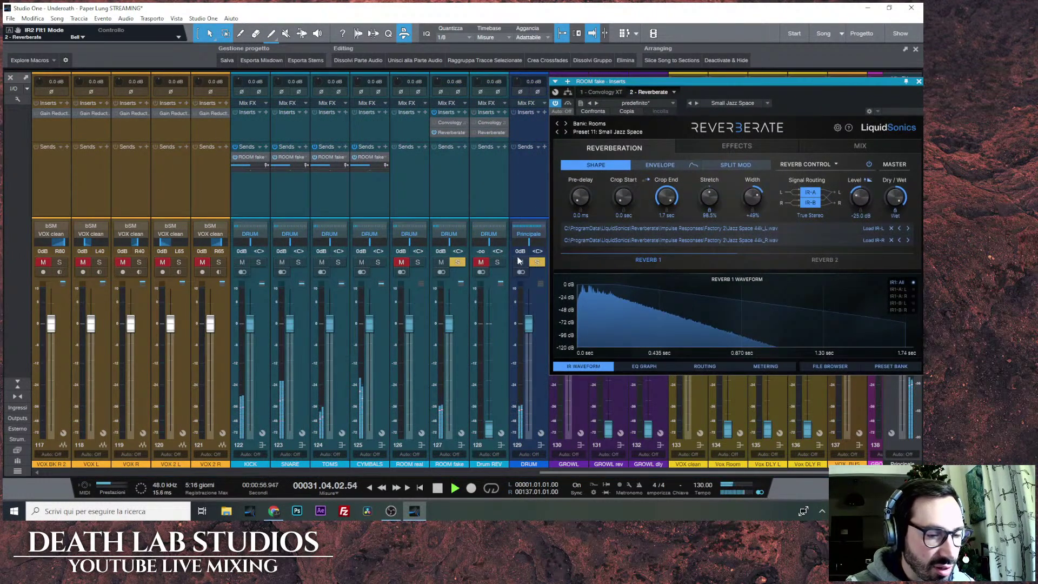
pyautogui.click(536, 263)
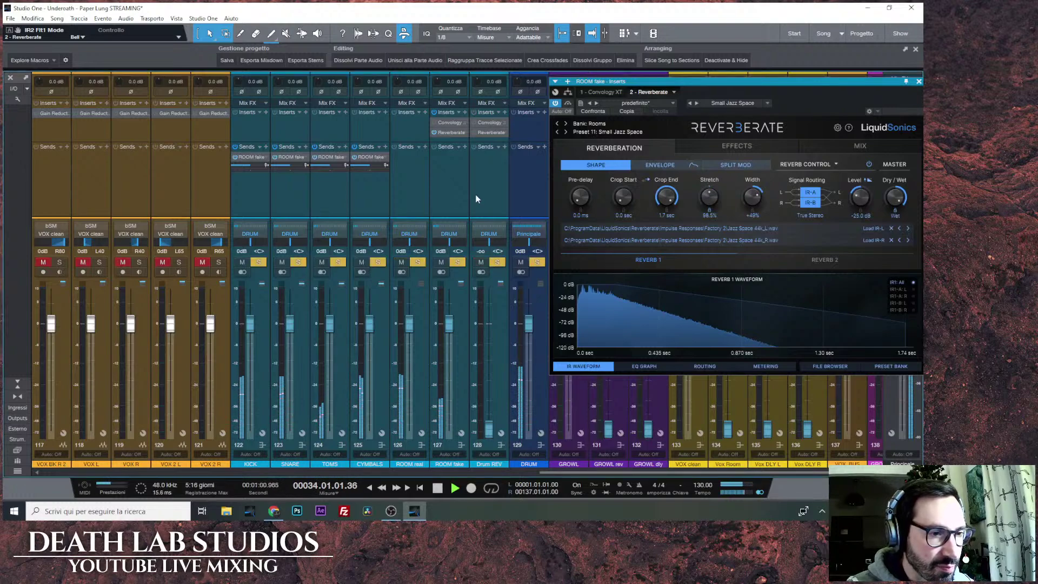
# Insert a Lindell 80 Channel after Reverberate on the ROOM fake bus.
pyautogui.moveTo(457, 143); pyautogui.dragTo(457, 159)
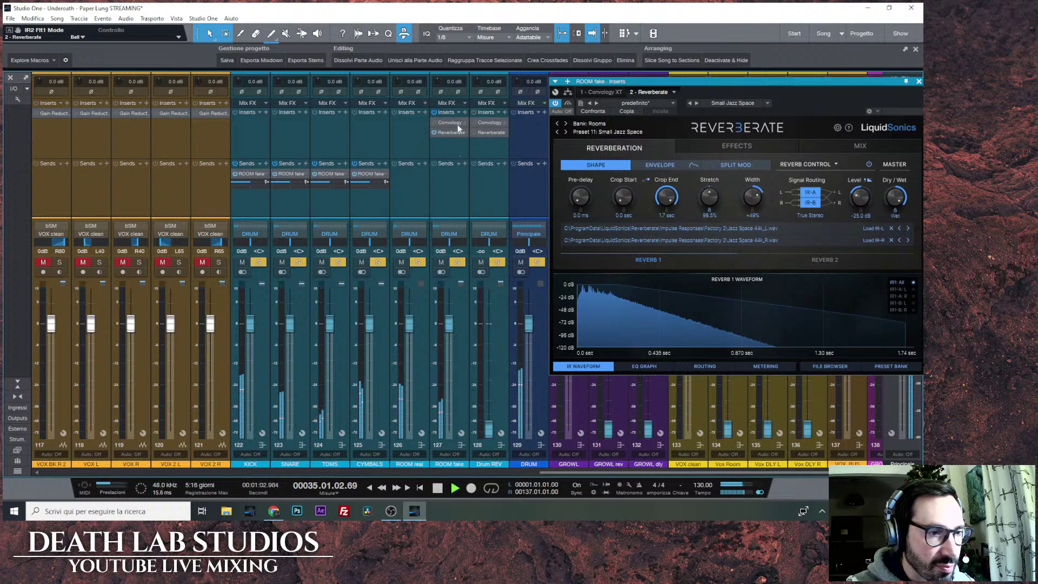
pyautogui.click(465, 112)
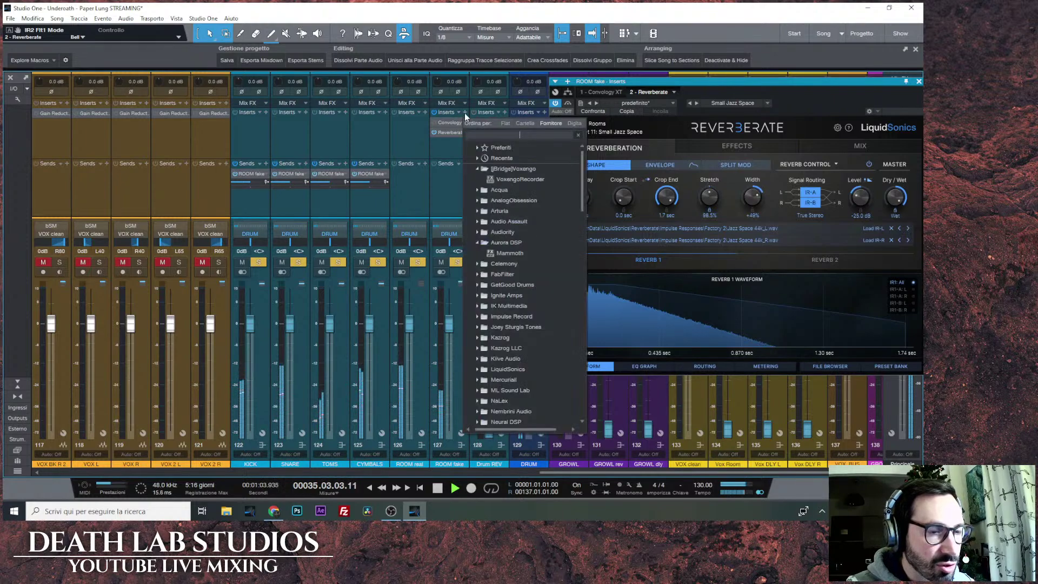
pyautogui.click(486, 147)
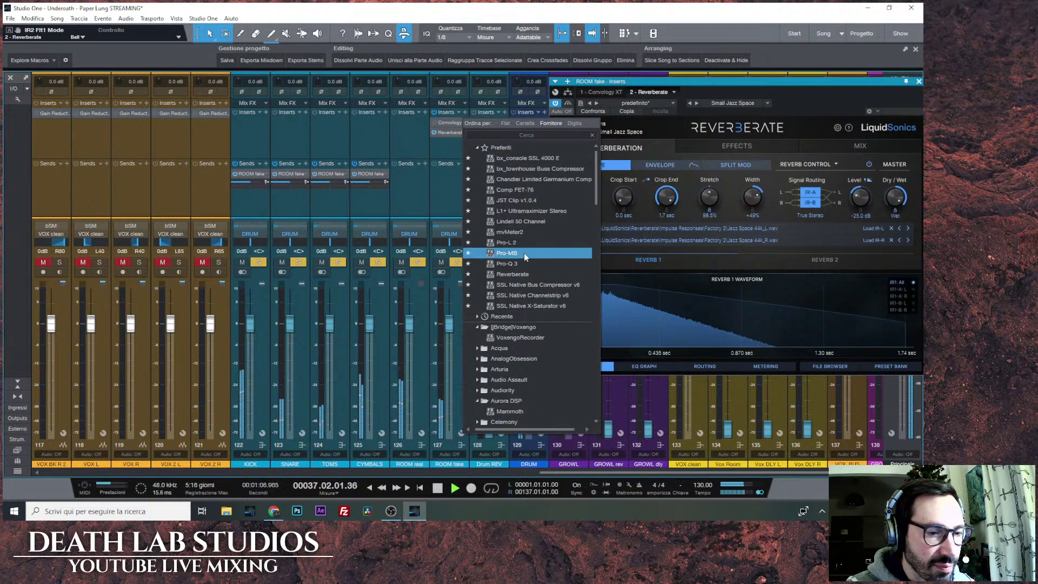
pyautogui.click(502, 316)
pyautogui.click(534, 328)
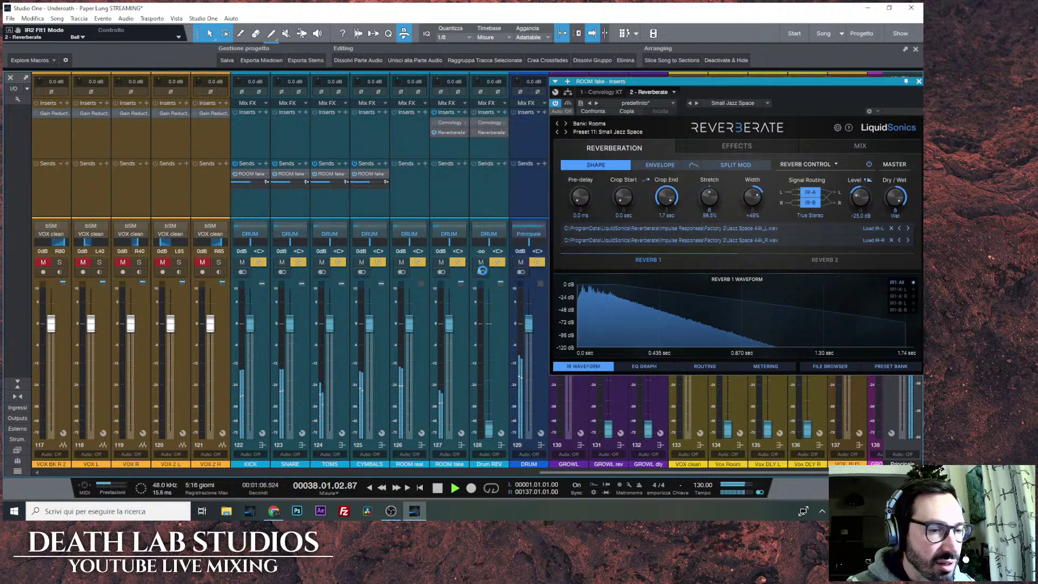
pyautogui.moveTo(661, 81); pyautogui.dragTo(527, 39)
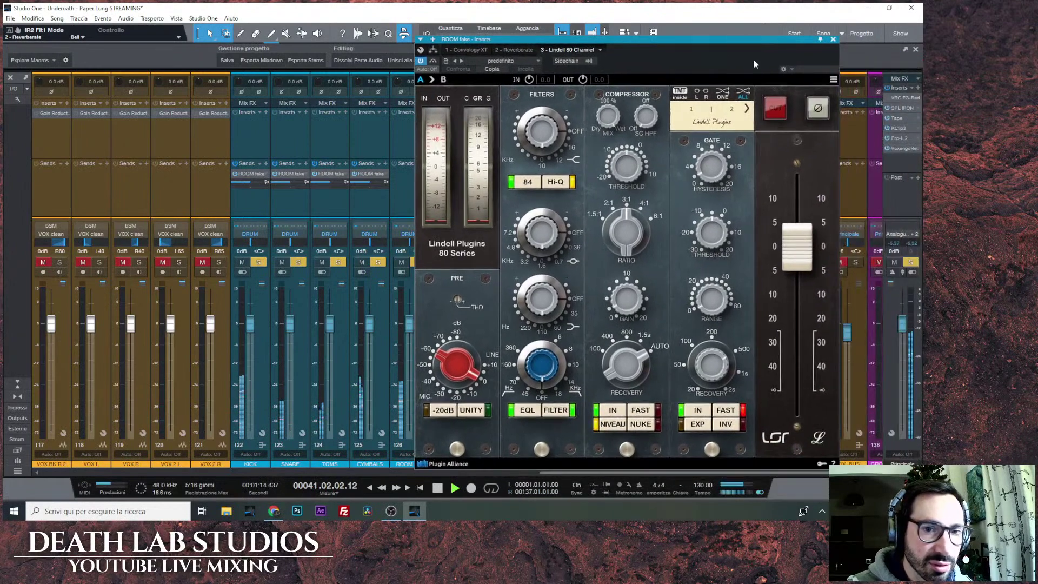
# Turn Noise off in ROOM fake's Lindell 80 Channel and apply that setting to all instances.
pyautogui.click(832, 80)
pyautogui.moveTo(840, 129)
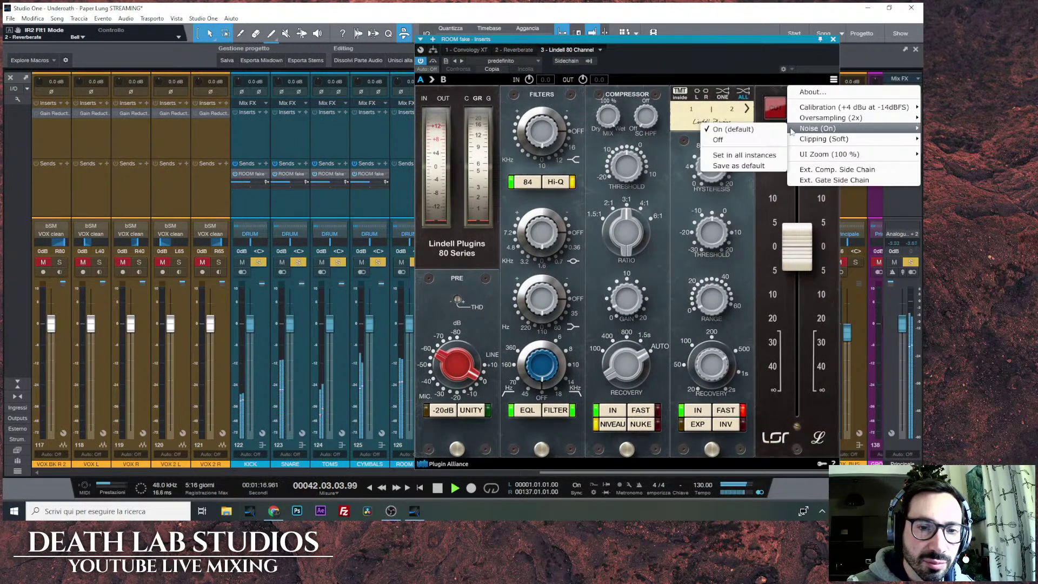
pyautogui.click(772, 140)
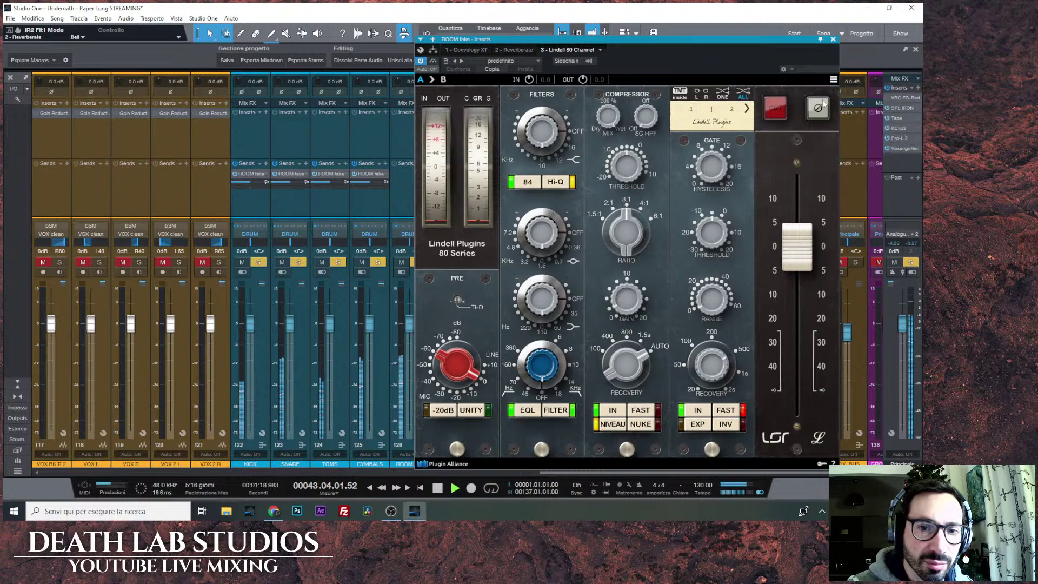
pyautogui.click(833, 79)
pyautogui.moveTo(835, 129)
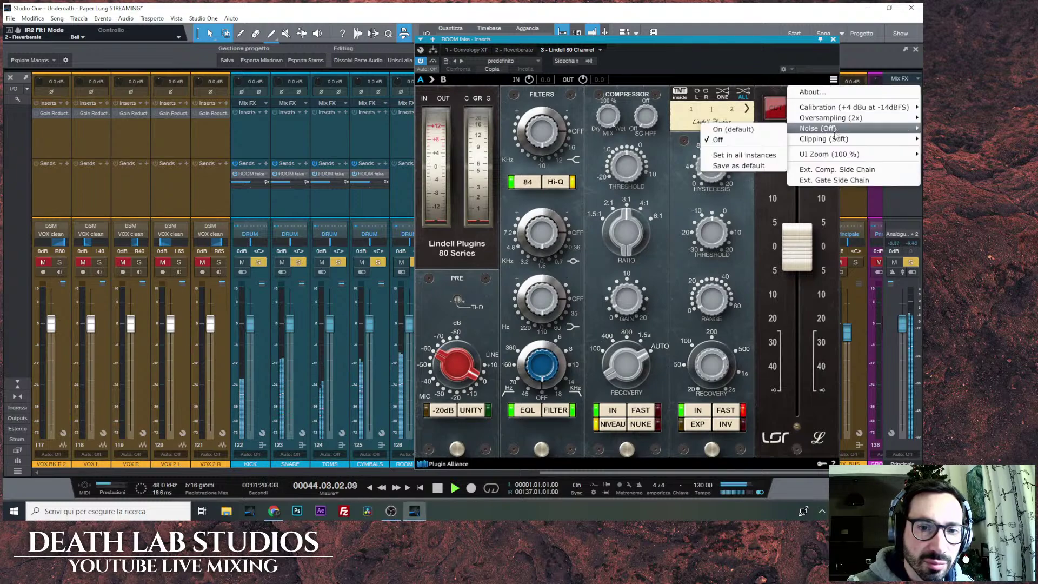
pyautogui.click(751, 156)
# Reduce the UI zoom of ROOM fake's Lindell 80 Channel and randomise the TMT channels for all instances.
pyautogui.click(833, 79)
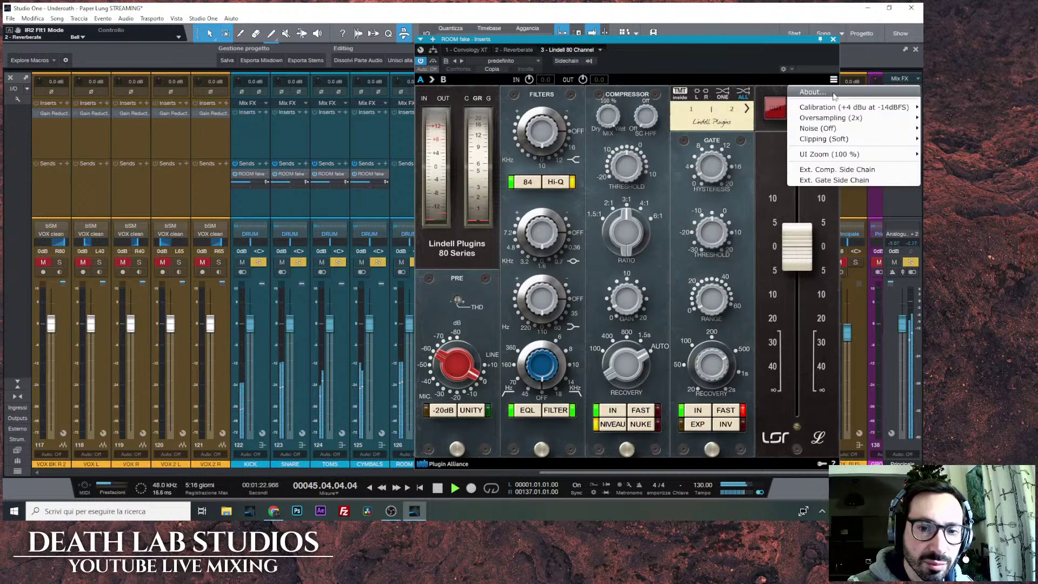
pyautogui.moveTo(839, 152)
pyautogui.click(756, 167)
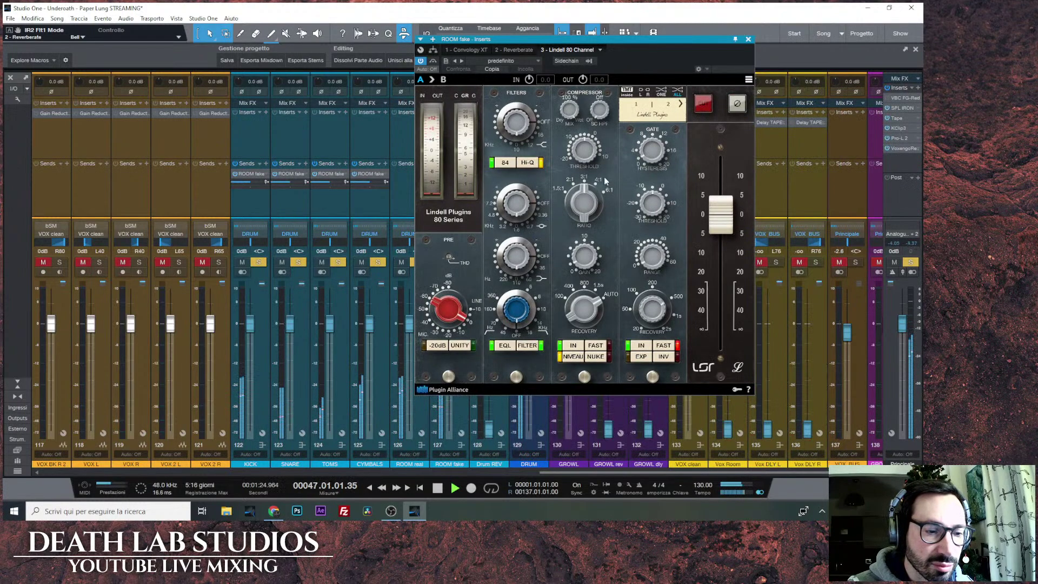
pyautogui.moveTo(642, 38); pyautogui.dragTo(670, 45)
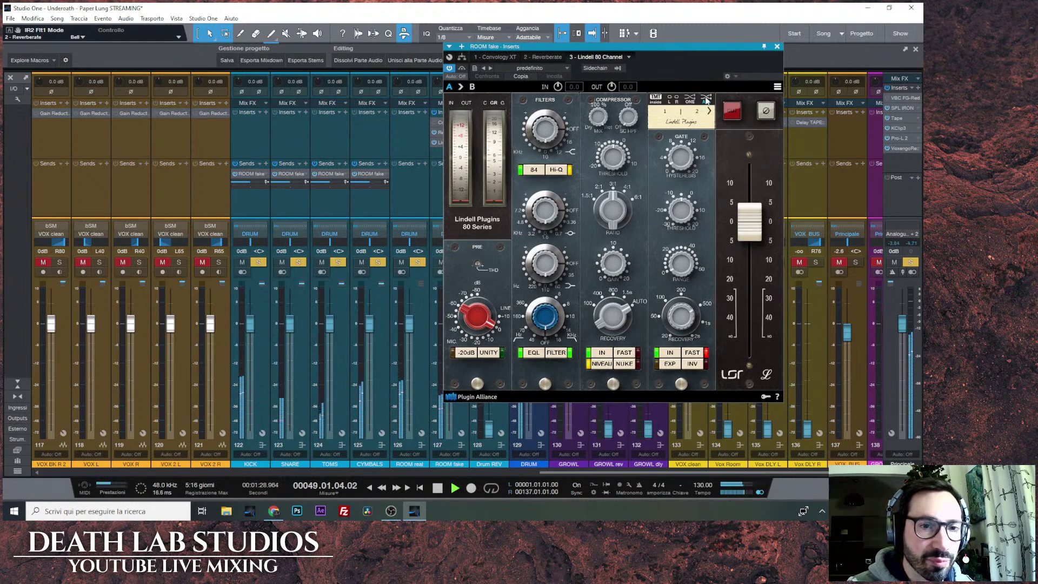
pyautogui.click(706, 99)
pyautogui.moveTo(690, 49); pyautogui.dragTo(770, 53)
# Compare the room sounds by pulling ROOM fake's Lindell output fader fully down and toggling the ROOM real solo off and on.
pyautogui.moveTo(829, 223); pyautogui.dragTo(829, 338)
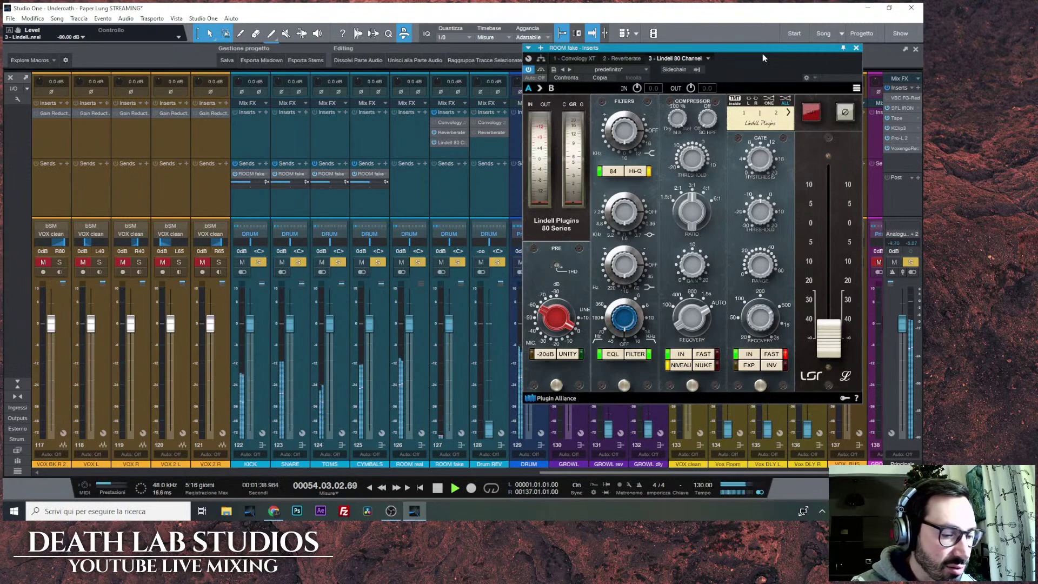
pyautogui.click(417, 262)
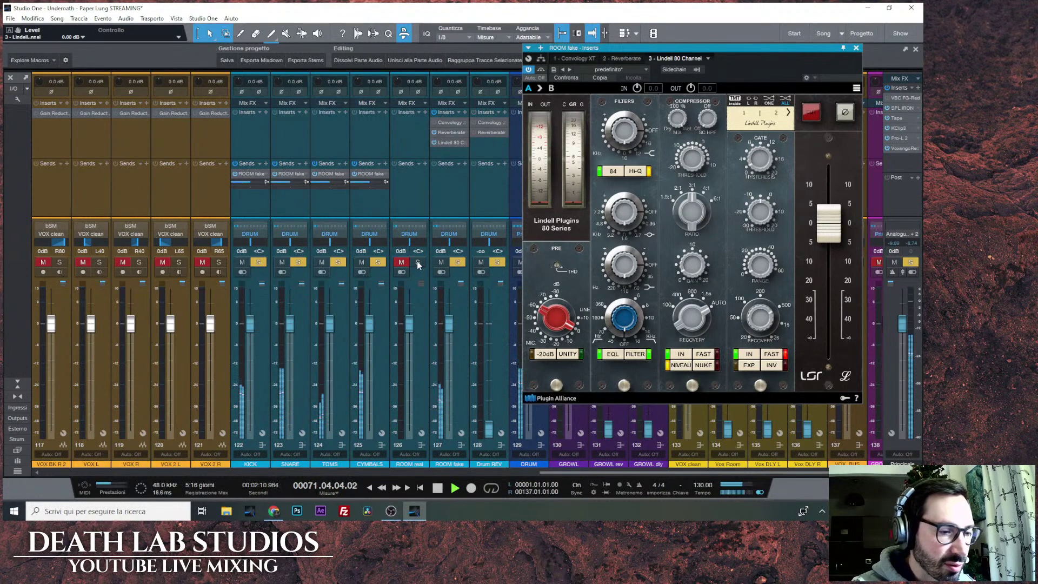
pyautogui.click(418, 263)
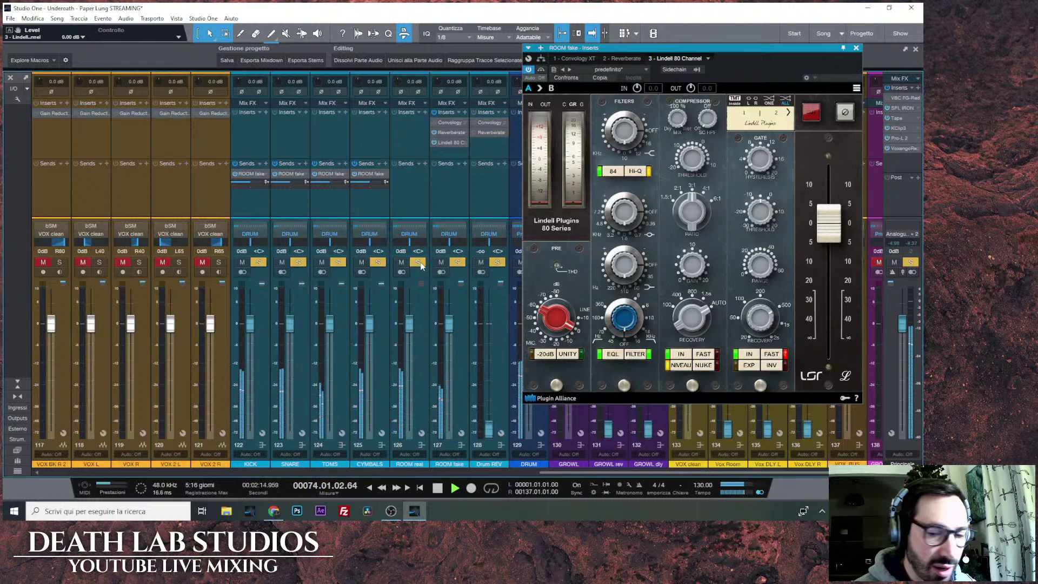
# Insert a Lindell 80 Channel on the ROOM real bus and randomise its TMT channels.
pyautogui.moveTo(556, 472)
pyautogui.mouseDown()
pyautogui.moveTo(199, 469)
pyautogui.moveTo(561, 468)
pyautogui.mouseUp()
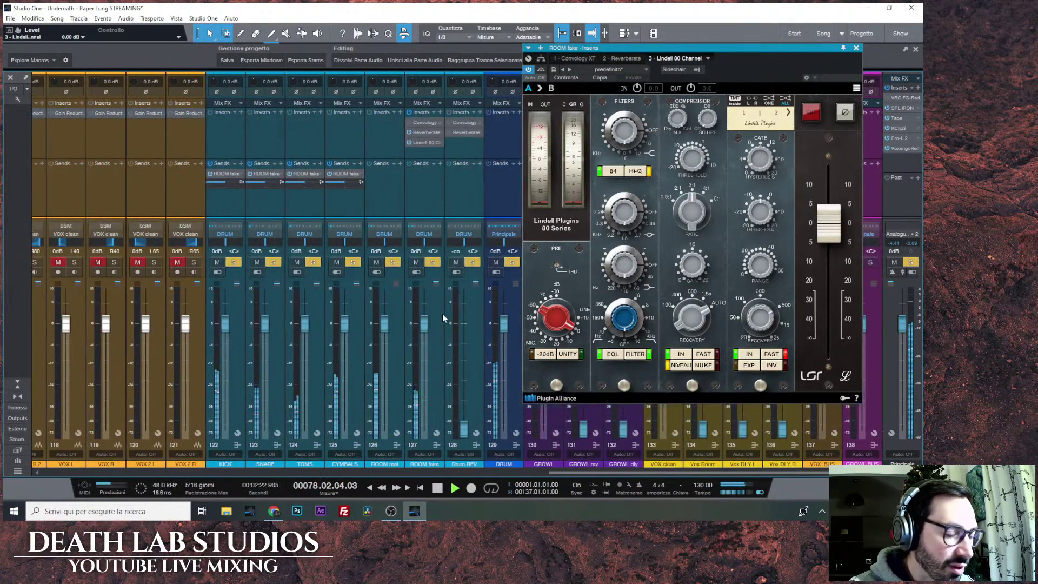
pyautogui.click(400, 113)
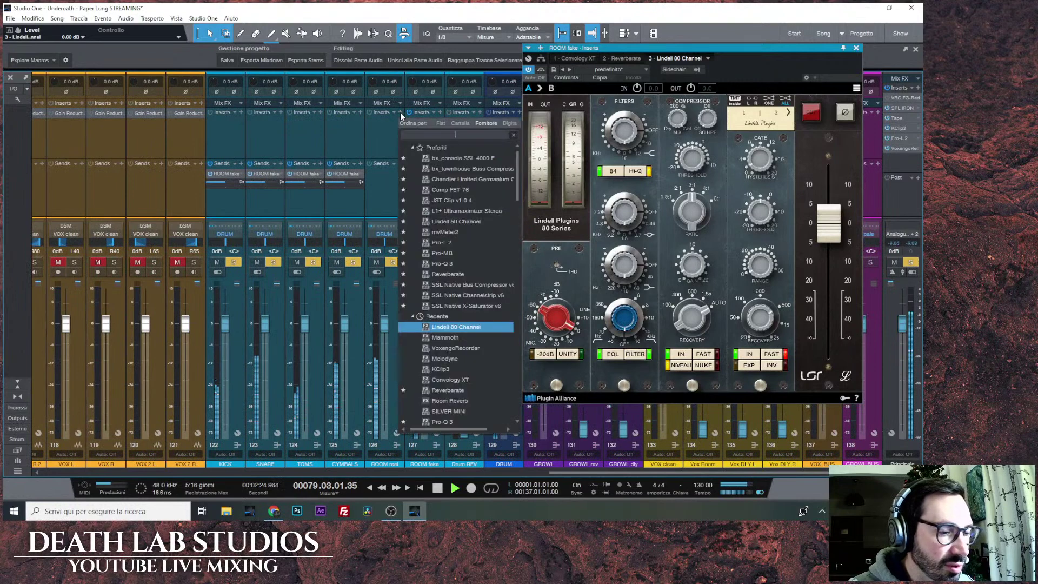
pyautogui.click(462, 327)
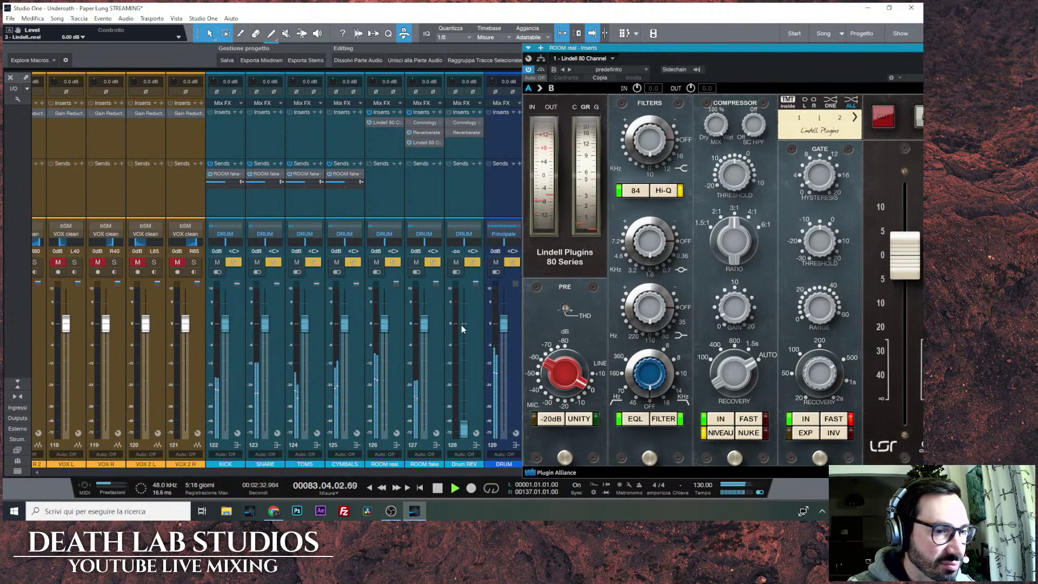
pyautogui.click(846, 50)
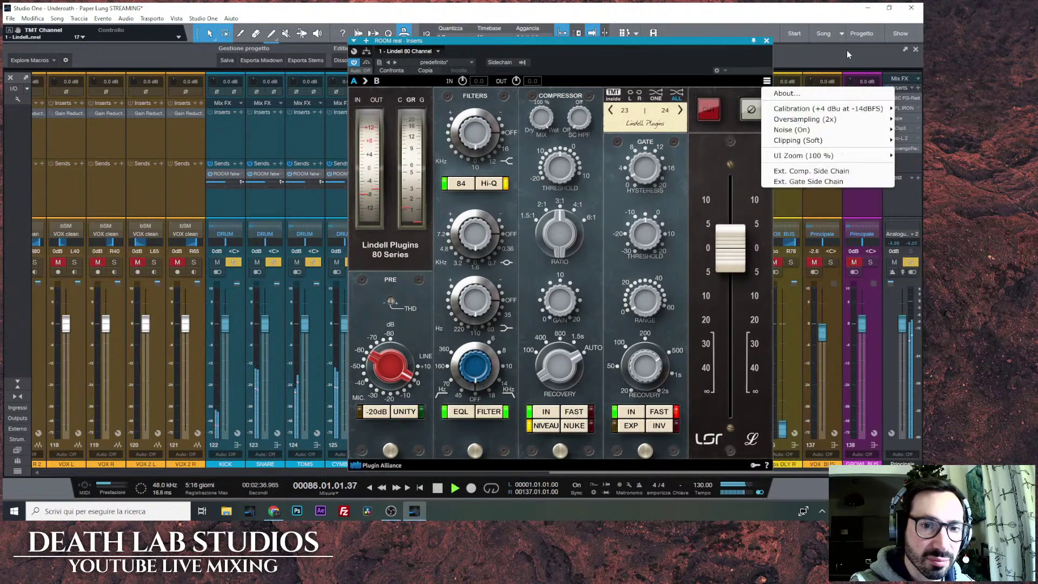
# Turn Noise off in ROOM real's Lindell 80 Channel and set it in all instances.
pyautogui.click(741, 144)
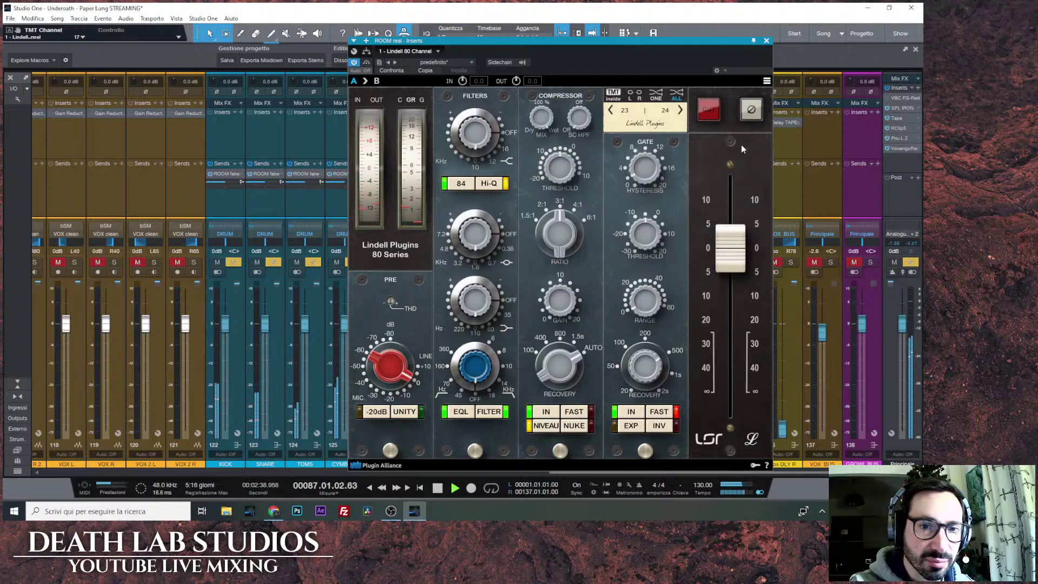
pyautogui.click(767, 82)
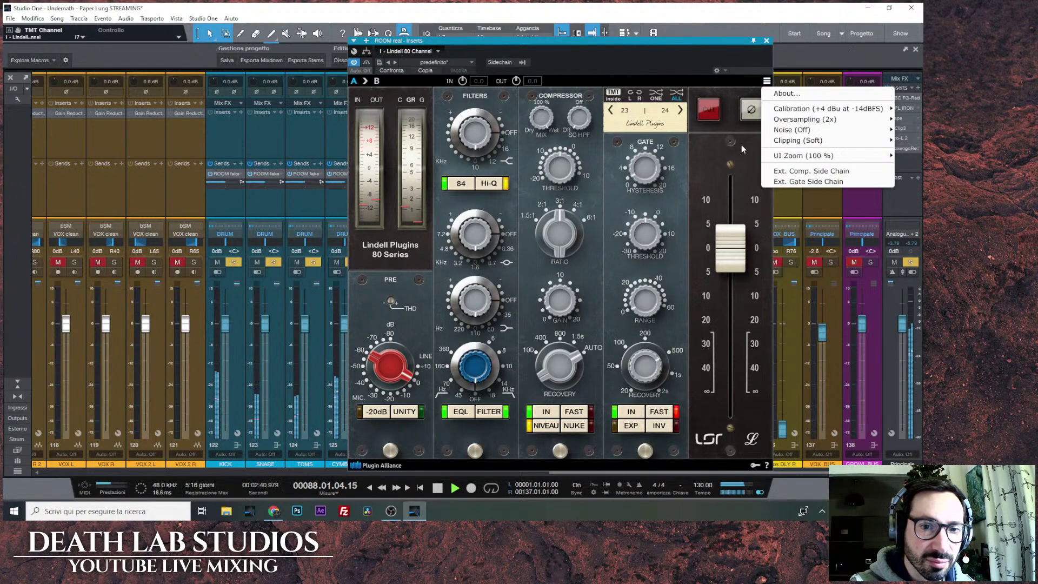
pyautogui.click(741, 154)
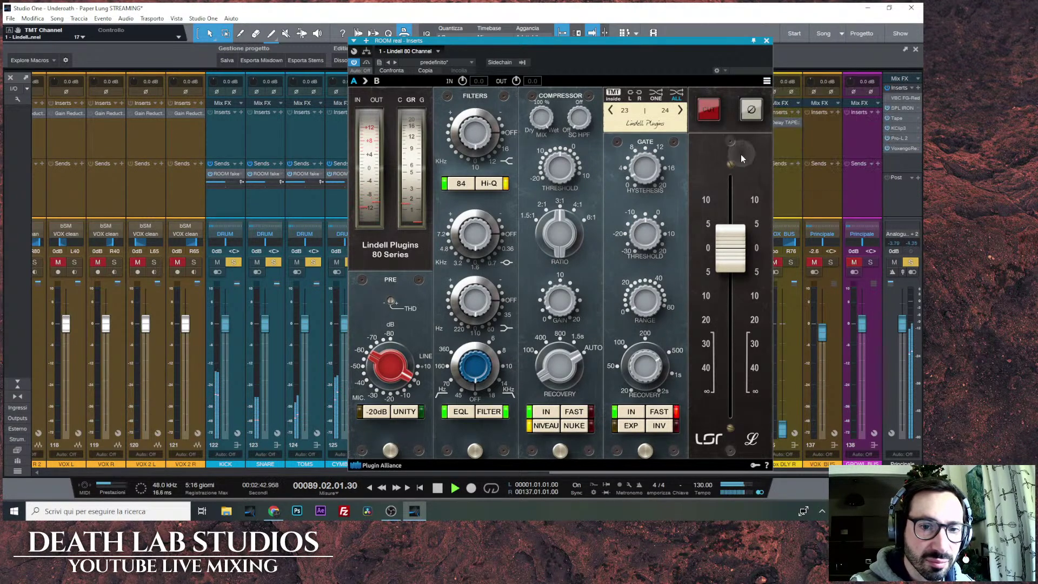
# Reduce the UI zoom of ROOM real's Lindell 80 Channel, set its output level to -3.75 dB, then close it and stop playback.
pyautogui.click(766, 81)
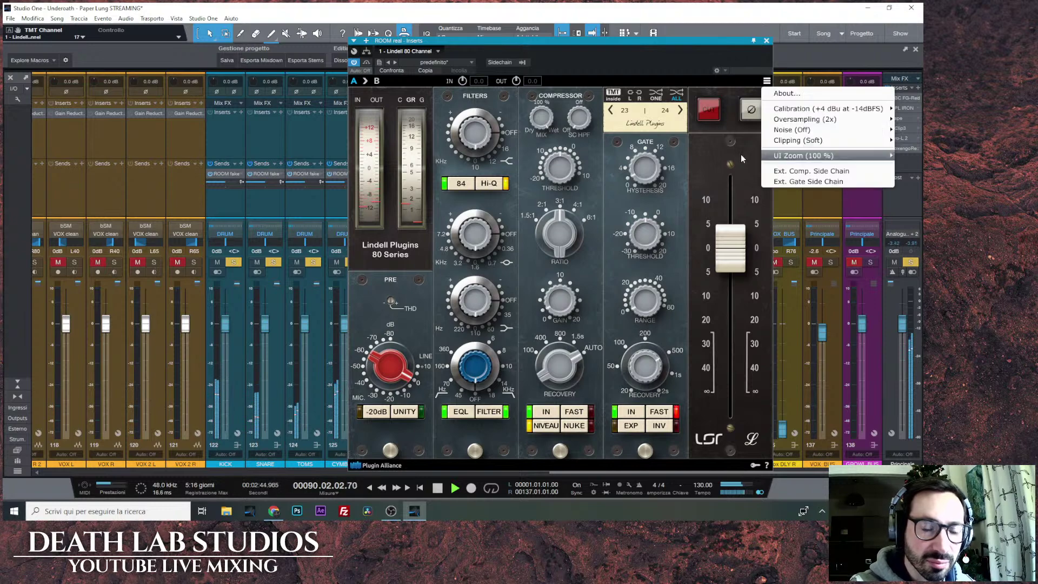
pyautogui.moveTo(803, 155)
pyautogui.click(743, 157)
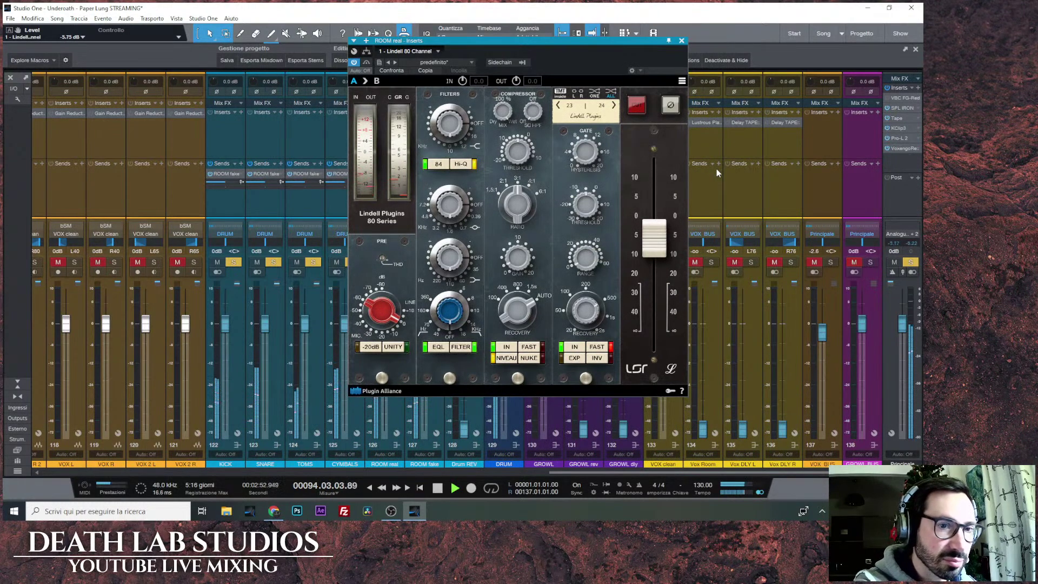
pyautogui.click(682, 41)
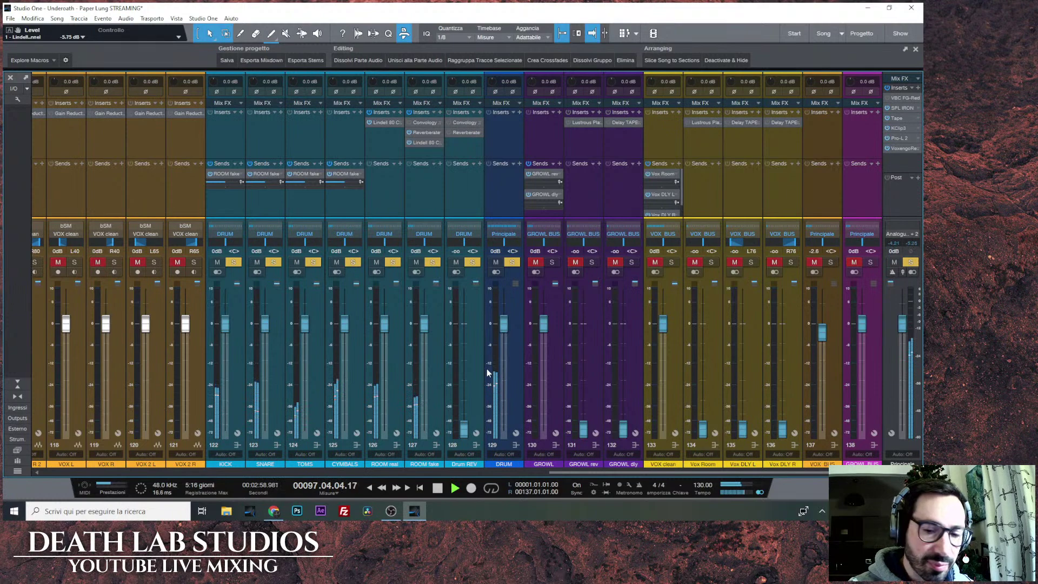
pyautogui.click(438, 488)
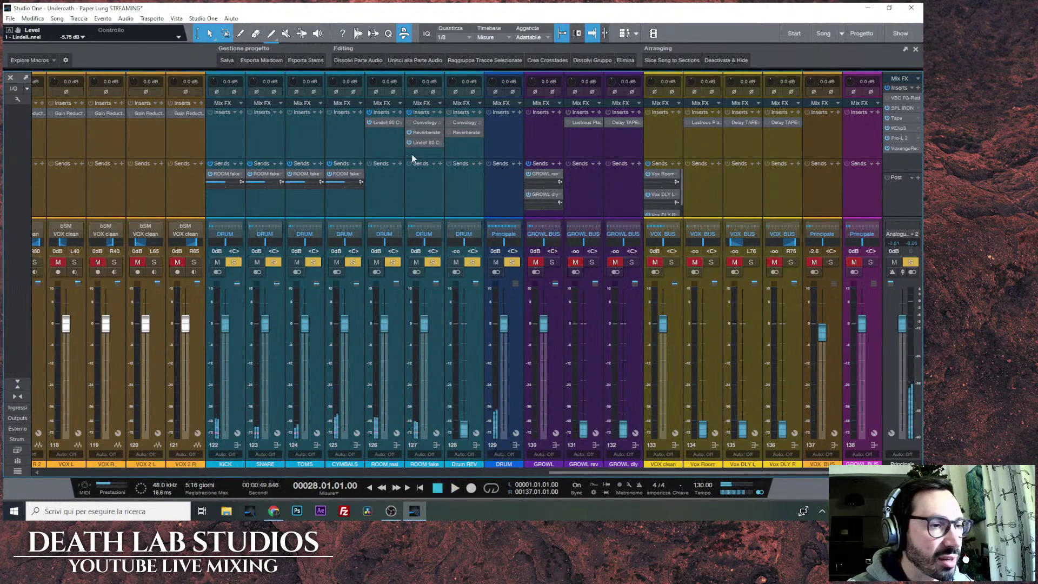
# Open ROOM fake's Convology XT and browse its Factory Library categories, including Echo Space, Vintage German DSP and the 80s-90s DSP sets.
pyautogui.click(424, 124)
pyautogui.moveTo(441, 168); pyautogui.dragTo(445, 114)
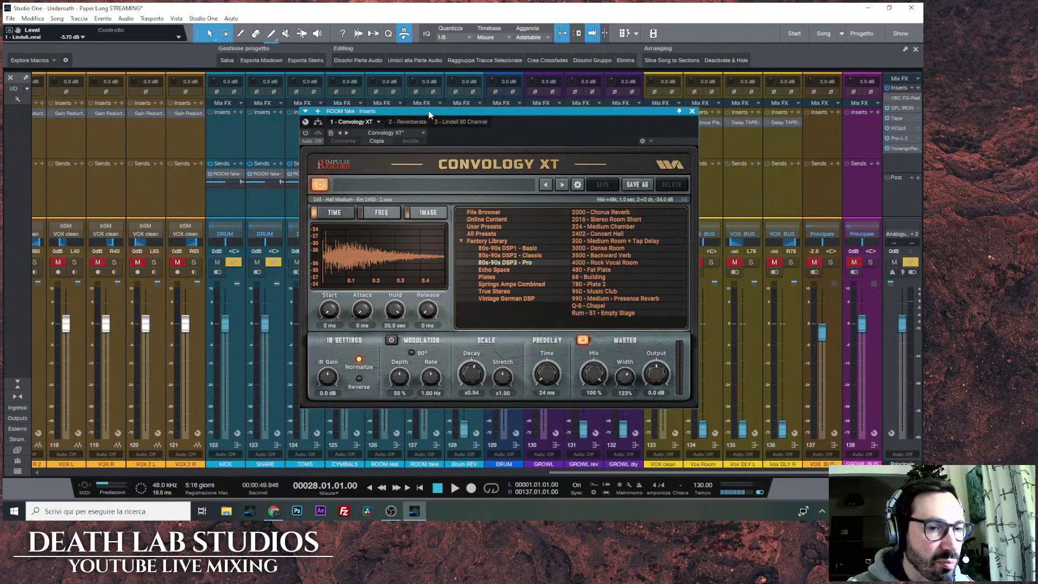
pyautogui.moveTo(430, 115); pyautogui.dragTo(430, 110)
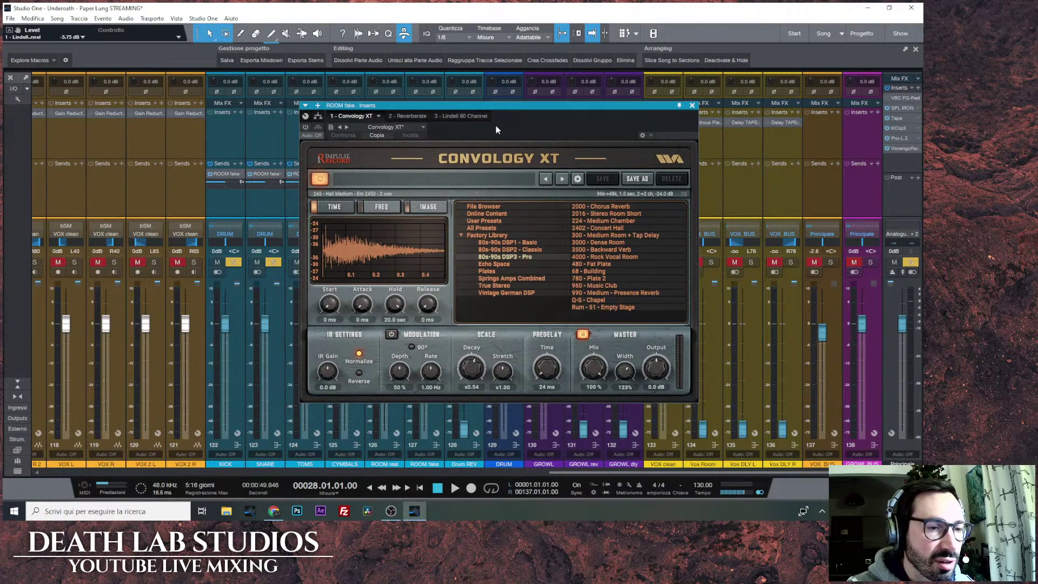
pyautogui.click(503, 249)
pyautogui.click(507, 263)
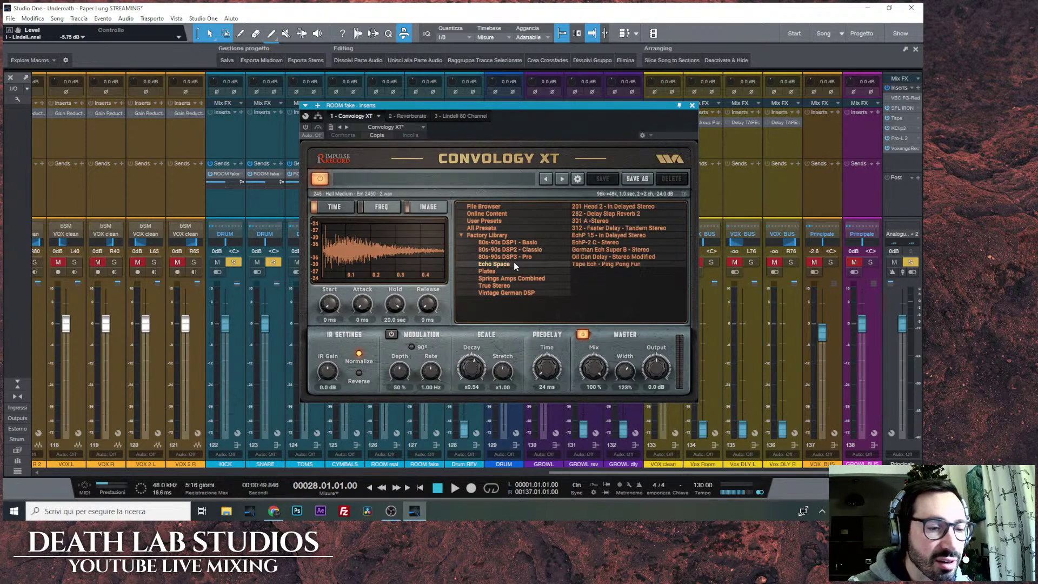
pyautogui.click(515, 294)
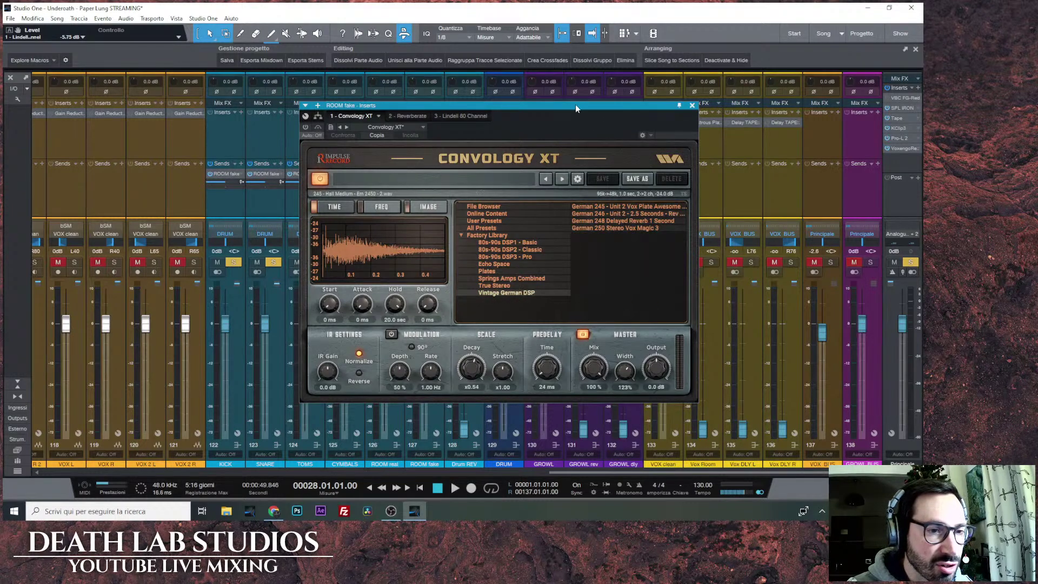
pyautogui.moveTo(579, 105); pyautogui.dragTo(511, 102)
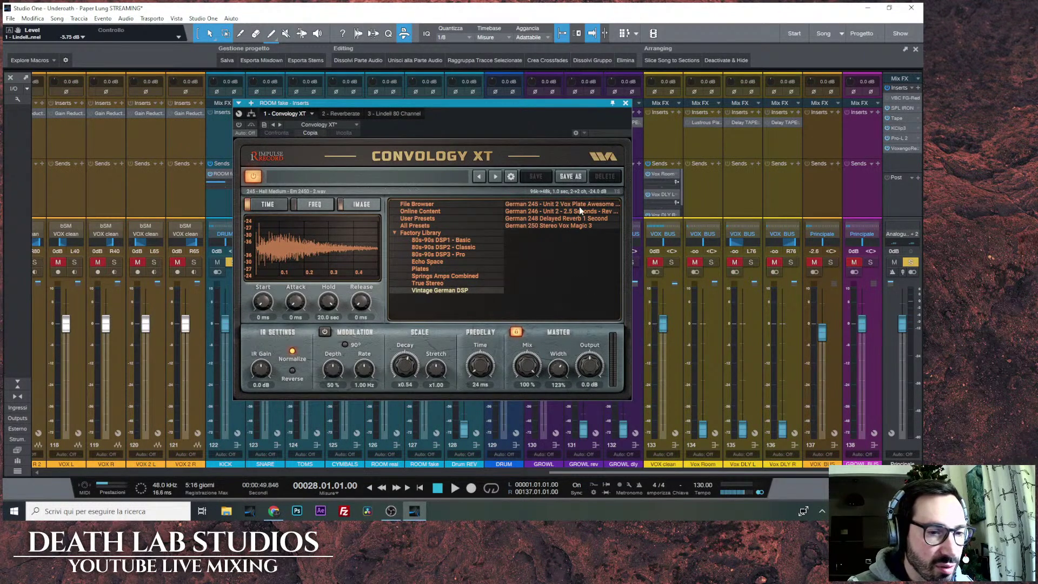
pyautogui.click(465, 240)
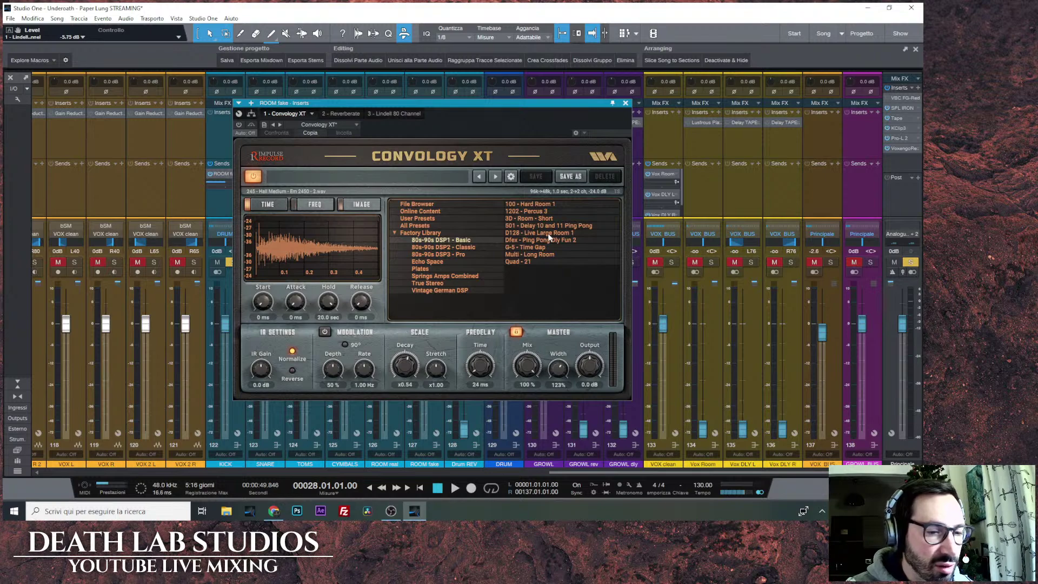
pyautogui.click(476, 251)
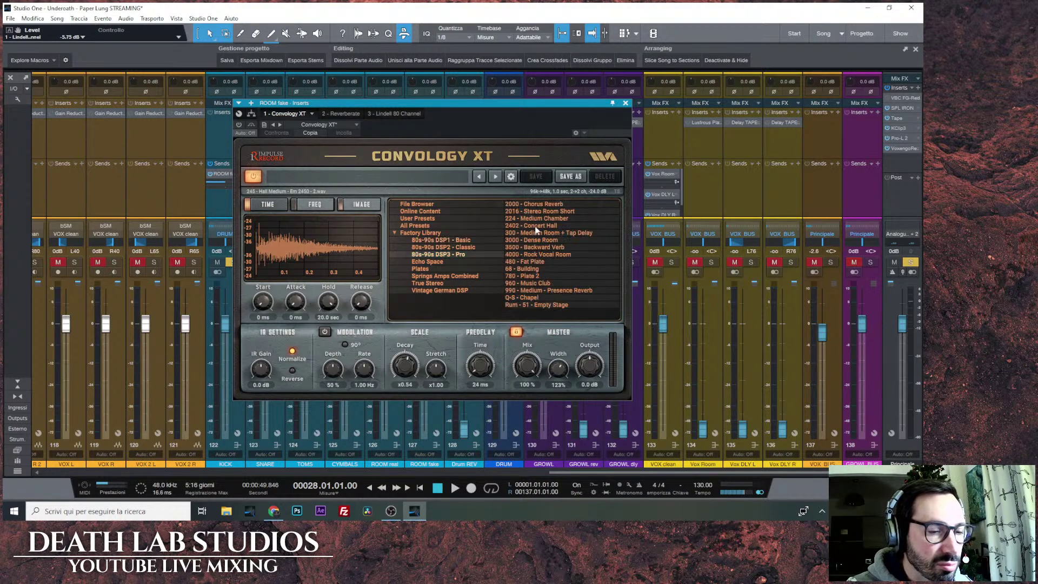
# Load the 480 - Fat Plate preset in ROOM fake's Convology XT and browse the Plates, Springs Amps Combined and True Stereo categories.
pyautogui.click(535, 262)
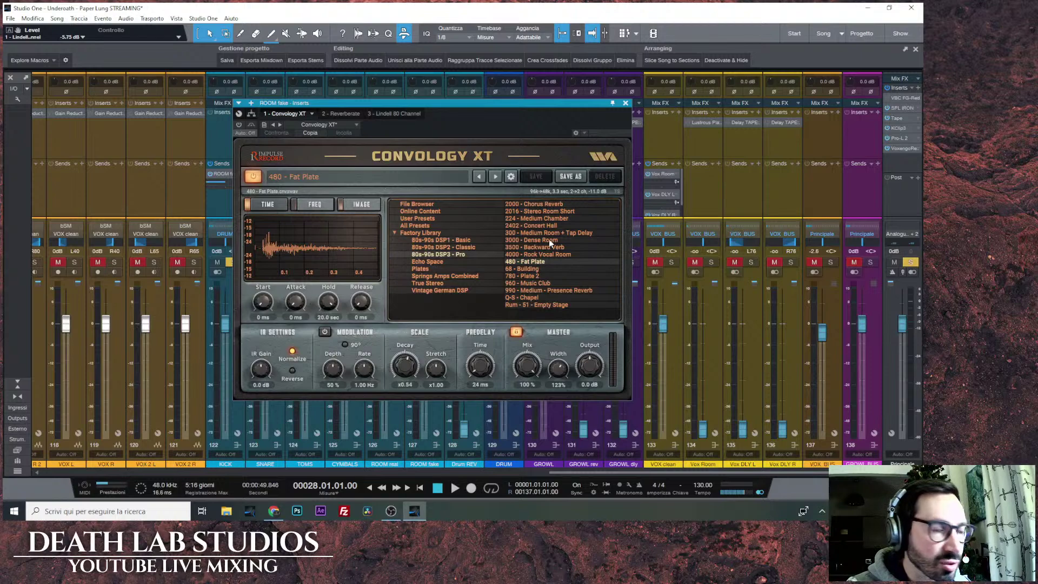
pyautogui.click(456, 268)
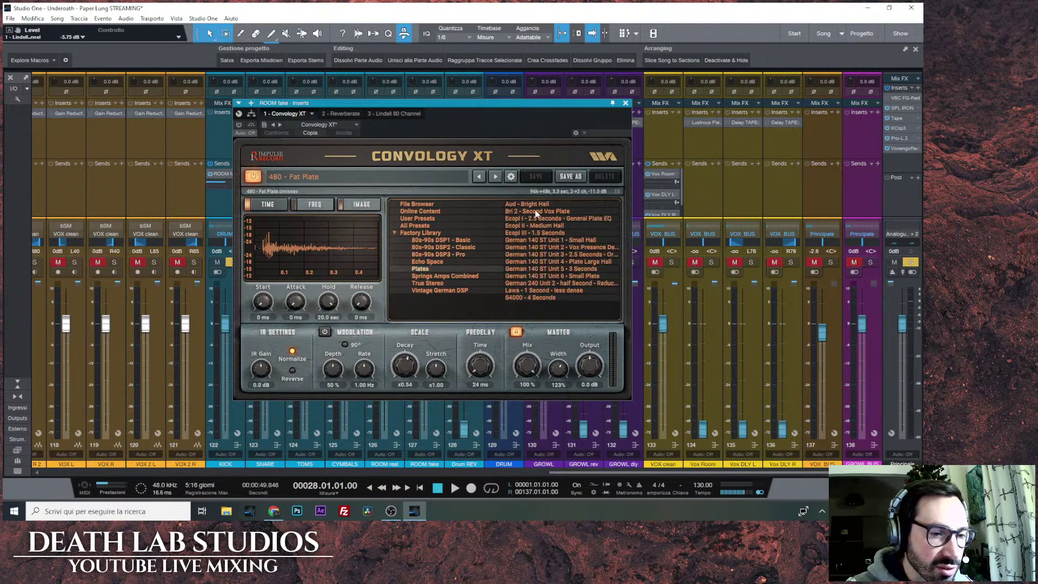
pyautogui.click(452, 276)
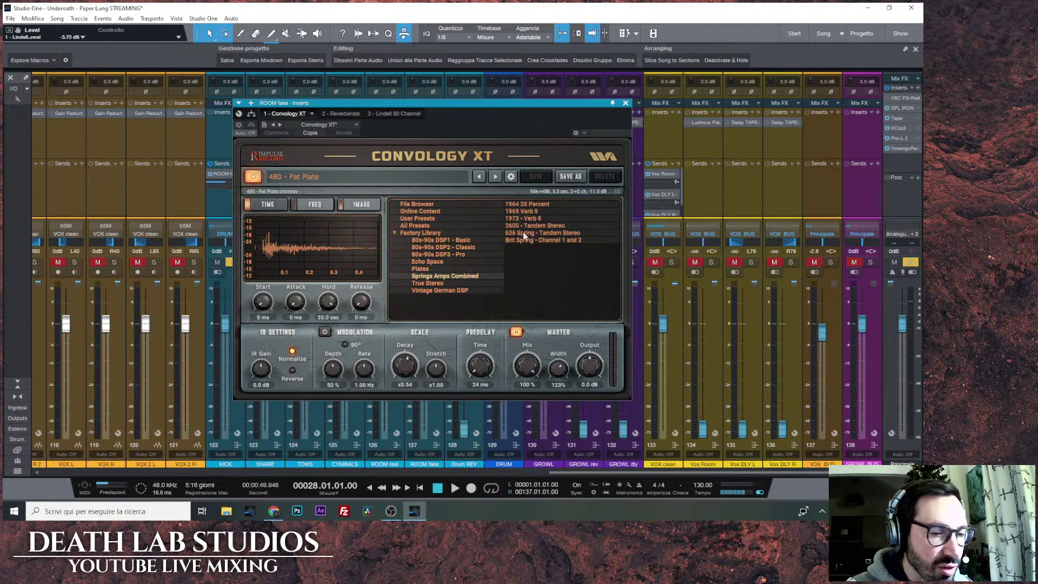
pyautogui.click(439, 281)
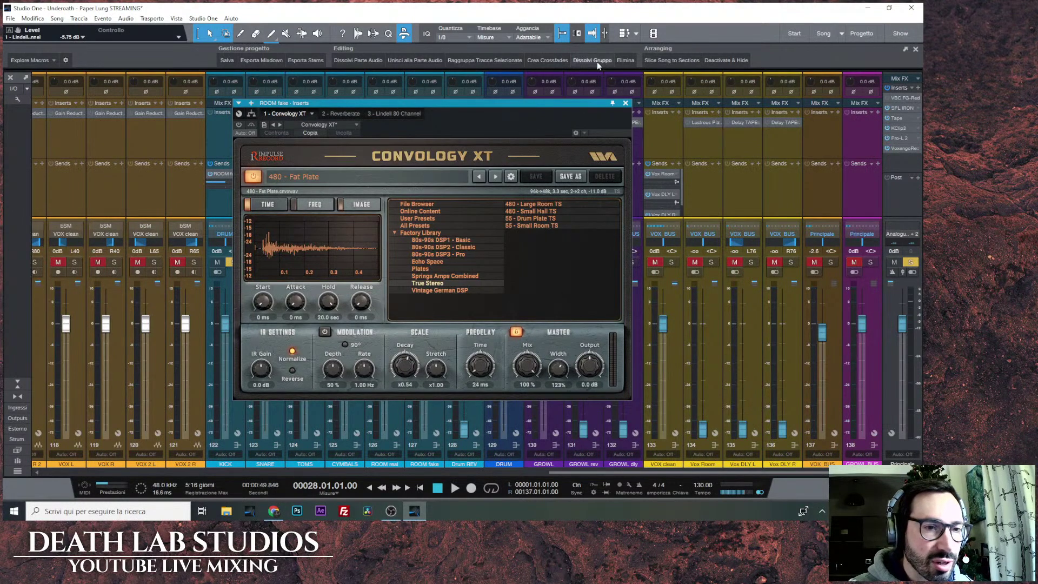
# Reset the Drum REV fader to 0 dB and close ROOM fake's Convology XT with the DRUM channel selected.
pyautogui.moveTo(586, 105); pyautogui.dragTo(882, 95)
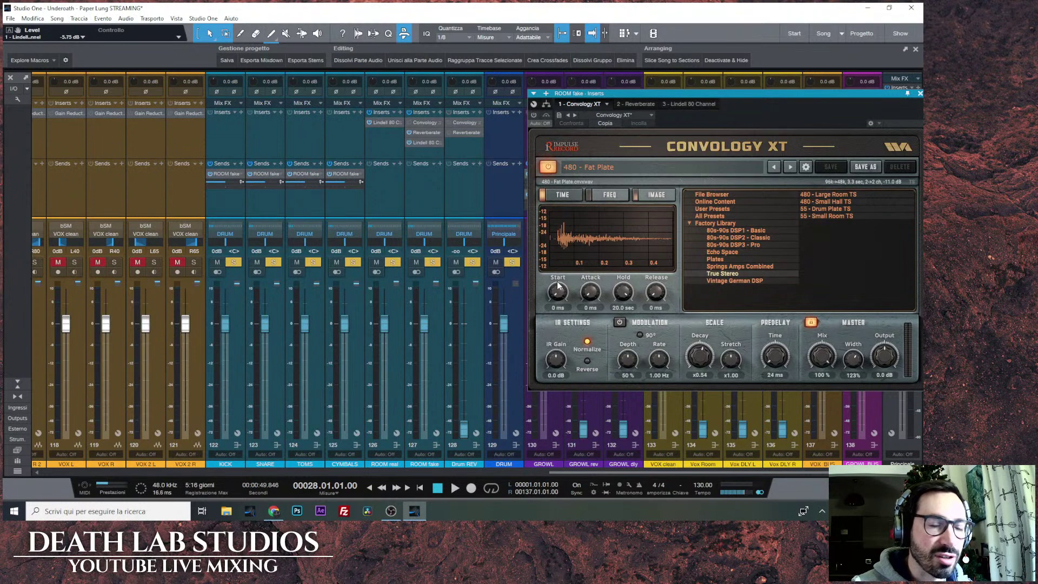
pyautogui.keyDown('alt'); pyautogui.click(469, 432); pyautogui.keyUp('alt')
pyautogui.moveTo(731, 93); pyautogui.dragTo(765, 97)
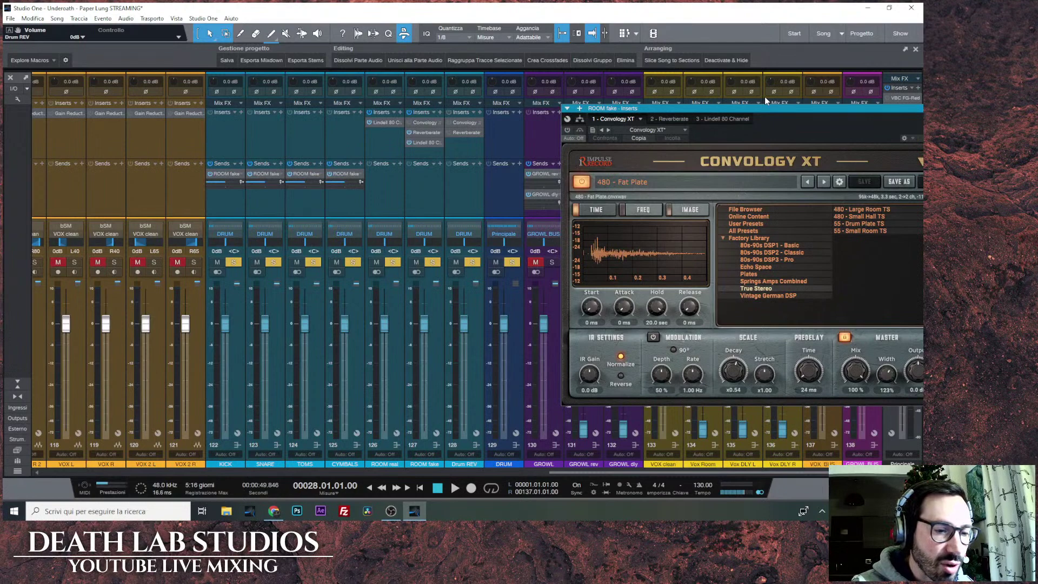
pyautogui.click(503, 464)
pyautogui.moveTo(649, 108); pyautogui.dragTo(468, 160)
pyautogui.click(759, 161)
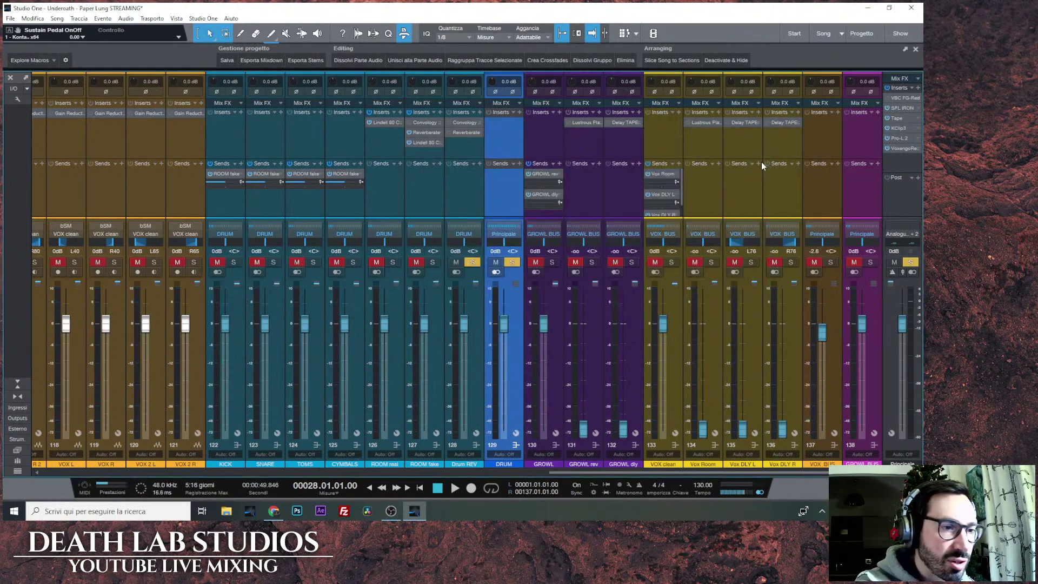
# Open Convology XT on the Drum REV channel, play the song briefly to listen, close the plug-in and stop playback.
pyautogui.click(469, 122)
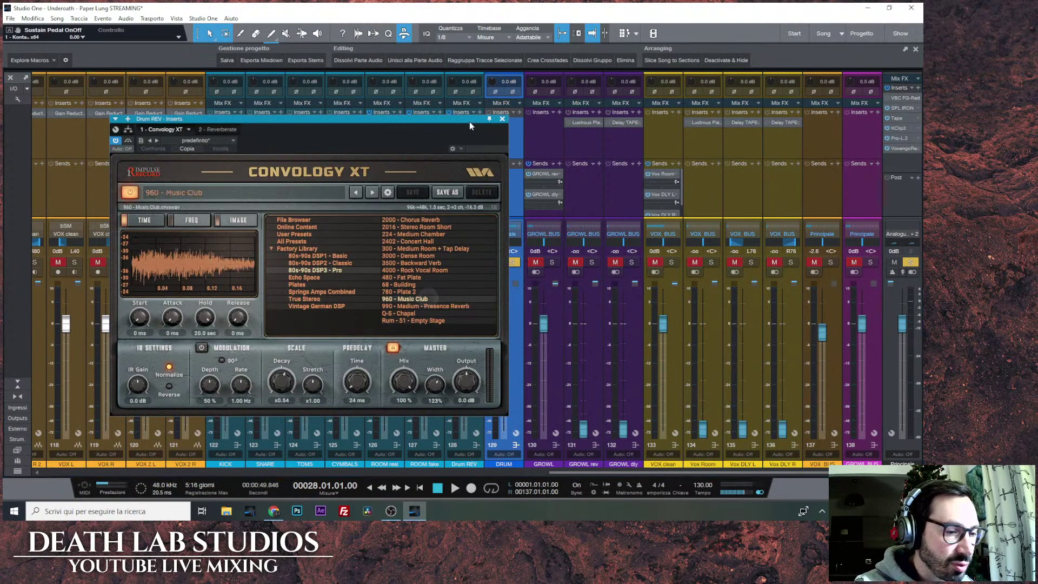
pyautogui.click(456, 488)
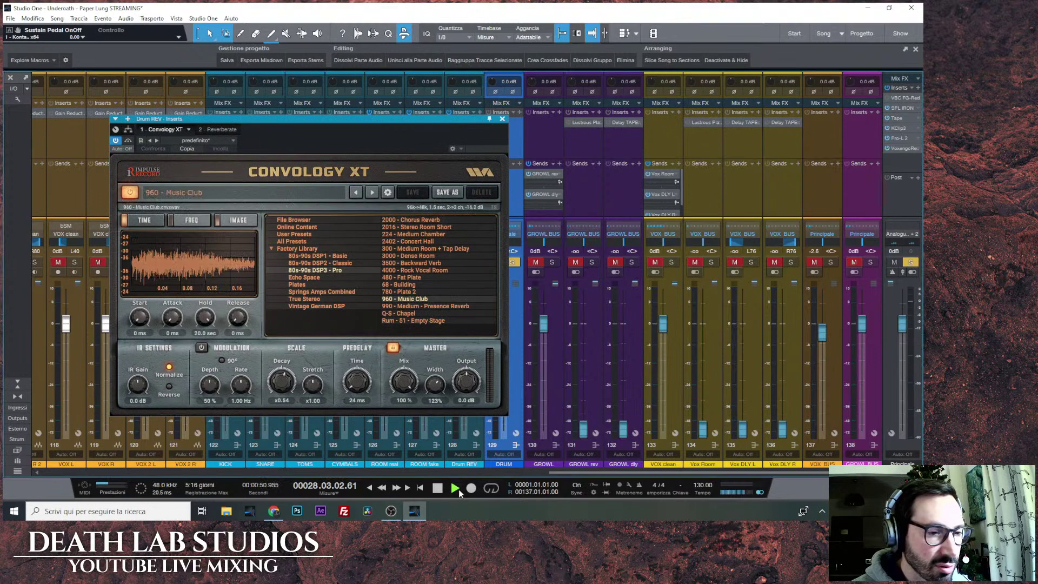
pyautogui.moveTo(337, 118); pyautogui.dragTo(464, 143)
pyautogui.click(631, 144)
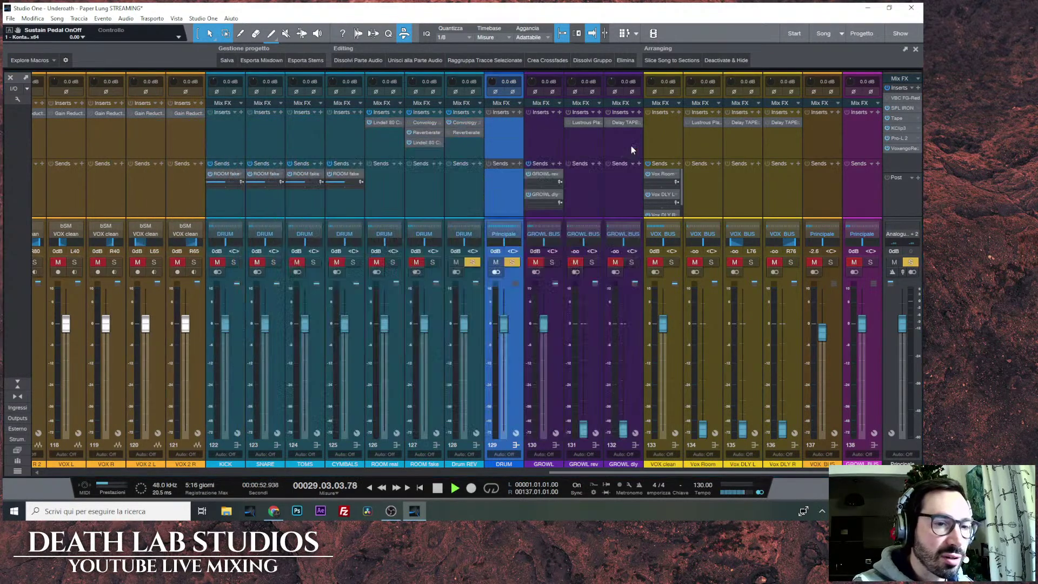
pyautogui.click(437, 488)
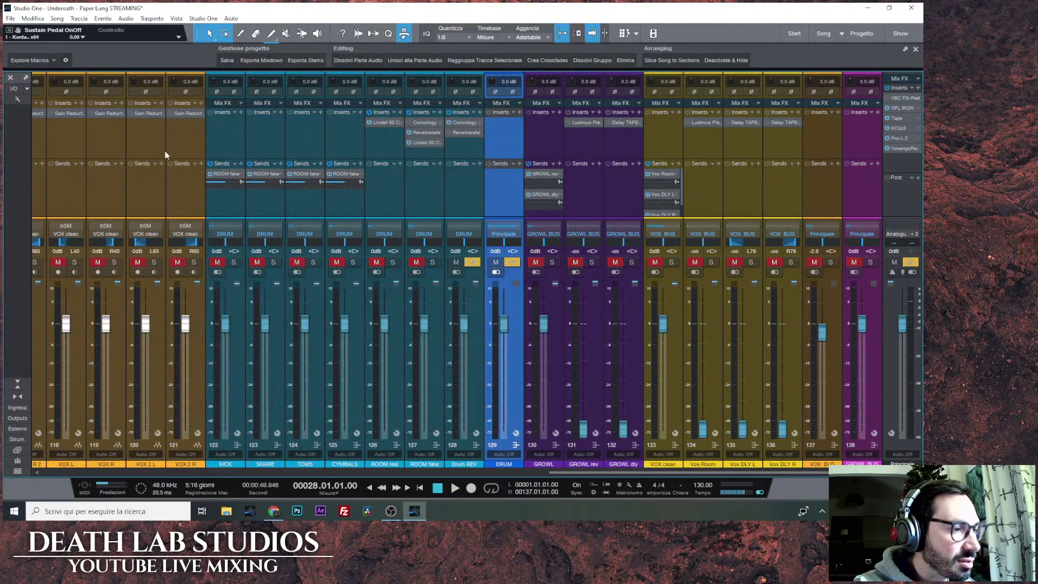
# Add a send to Drum REV on each of the KICK, SNARE, TOMS and CYMBALS buses.
pyautogui.click(241, 164)
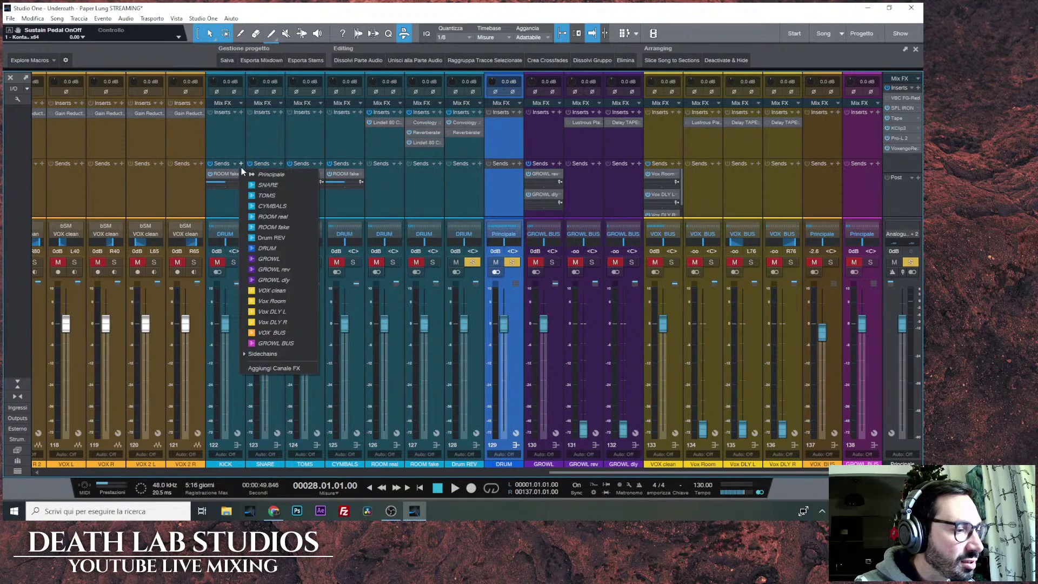
pyautogui.click(288, 237)
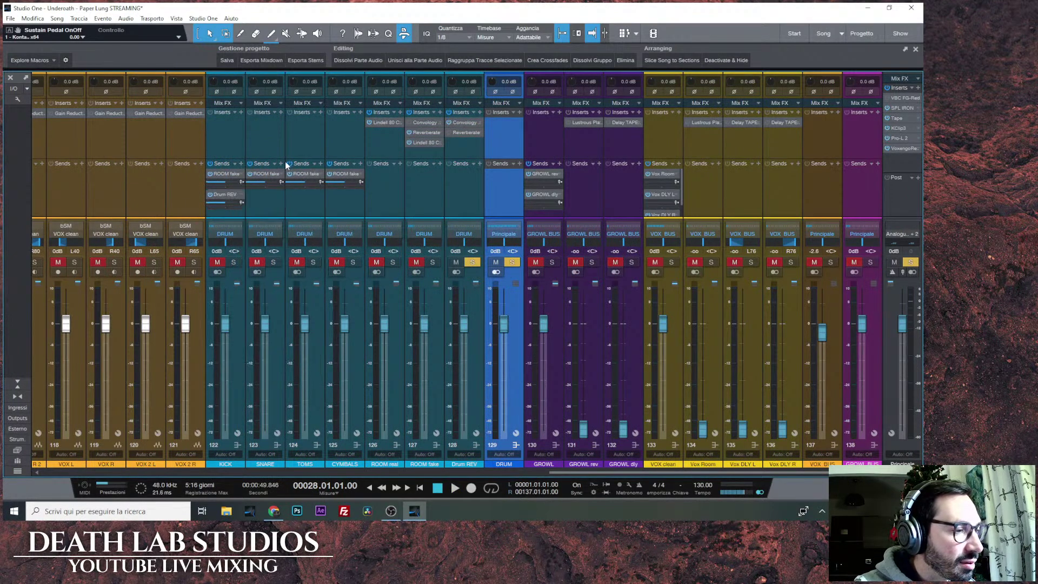
pyautogui.click(281, 164)
pyautogui.click(325, 237)
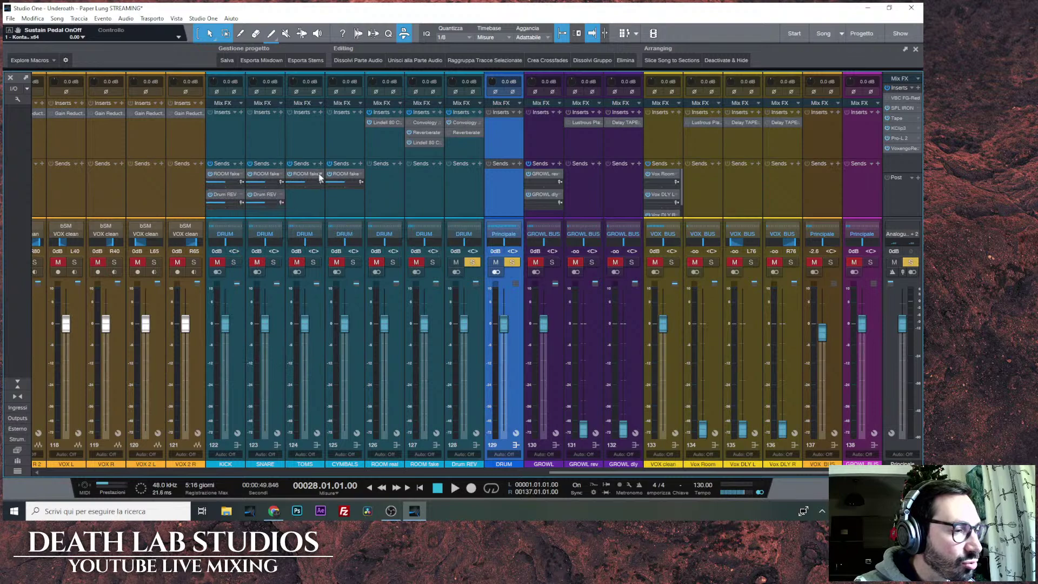
pyautogui.click(320, 163)
pyautogui.click(355, 237)
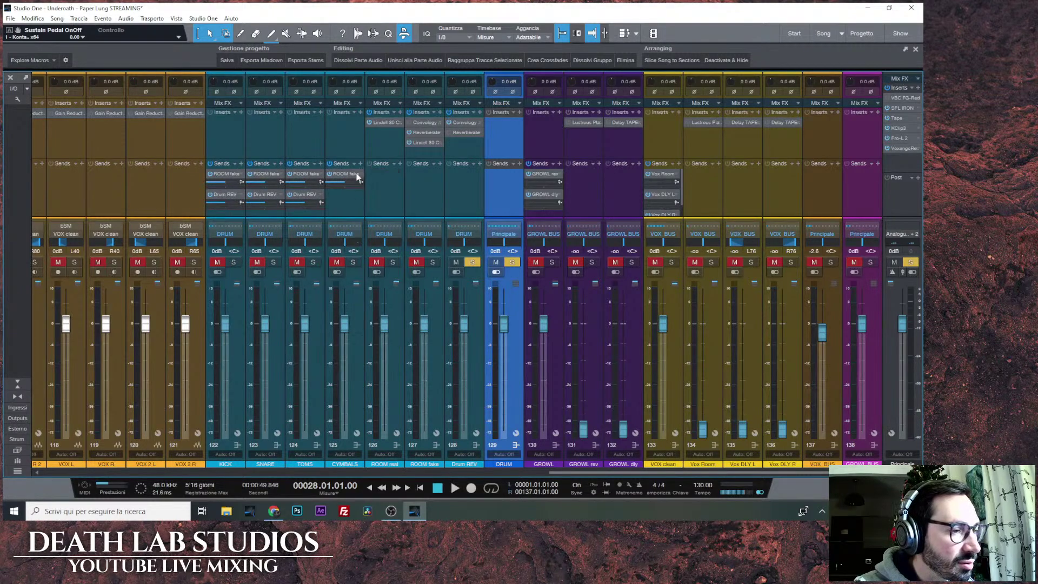
pyautogui.click(360, 164)
pyautogui.click(391, 239)
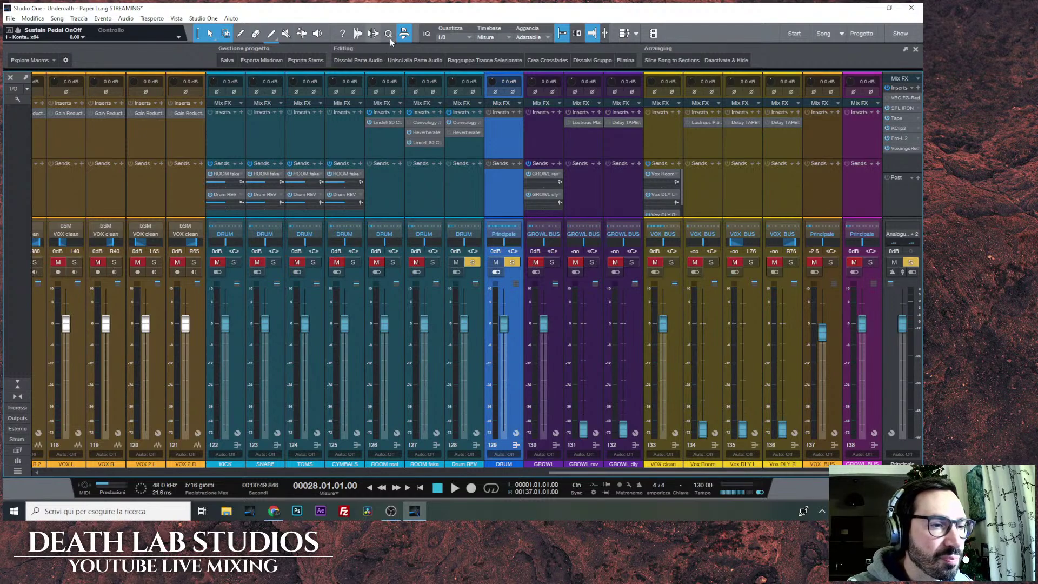
# Play the song from its beginning to listen to Drum REV, with its Convology XT window open, and close the plug-in.
pyautogui.click(466, 122)
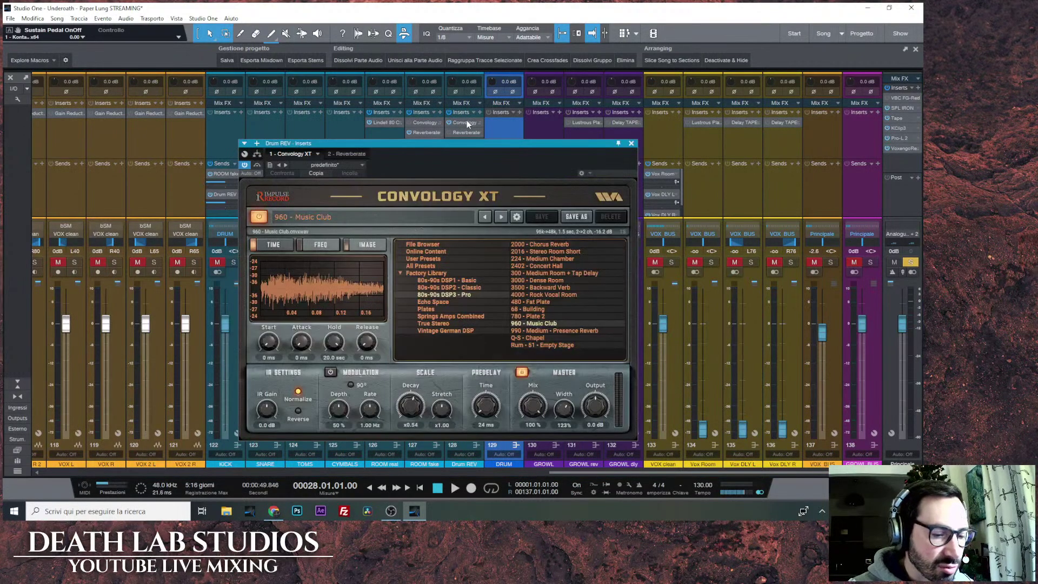
pyautogui.click(450, 491)
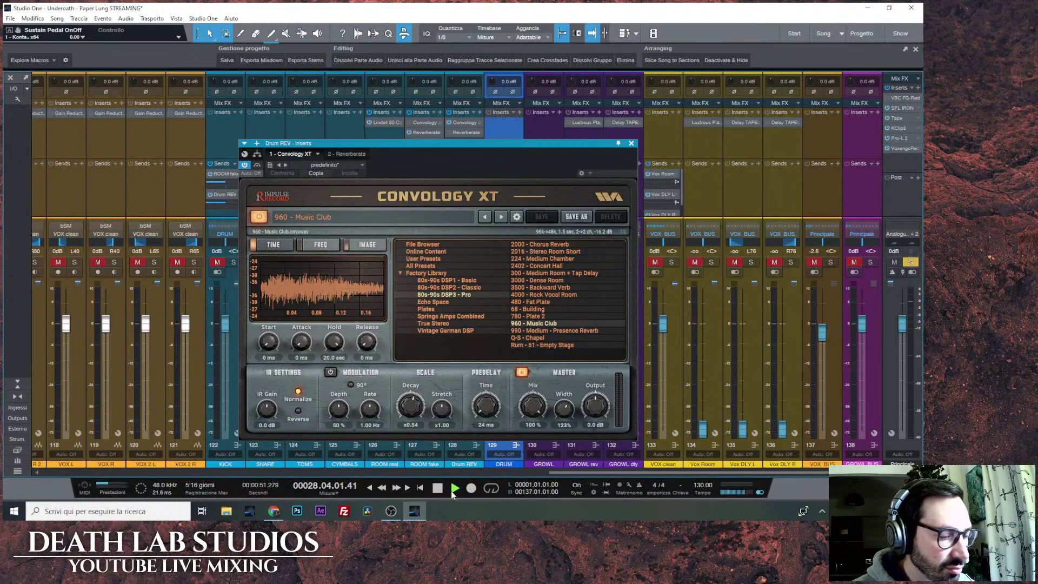
pyautogui.press('F3')
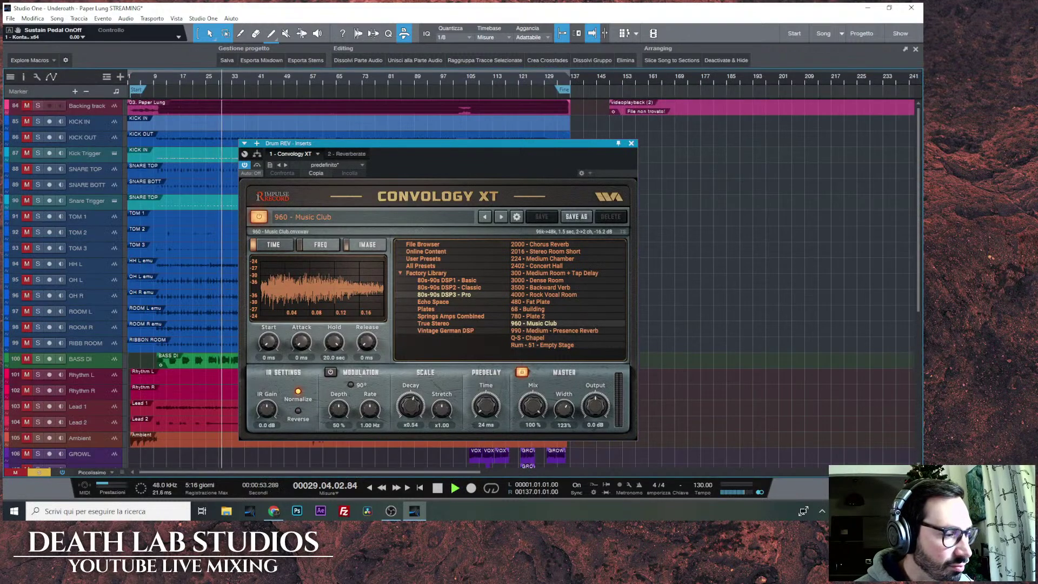
pyautogui.click(420, 488)
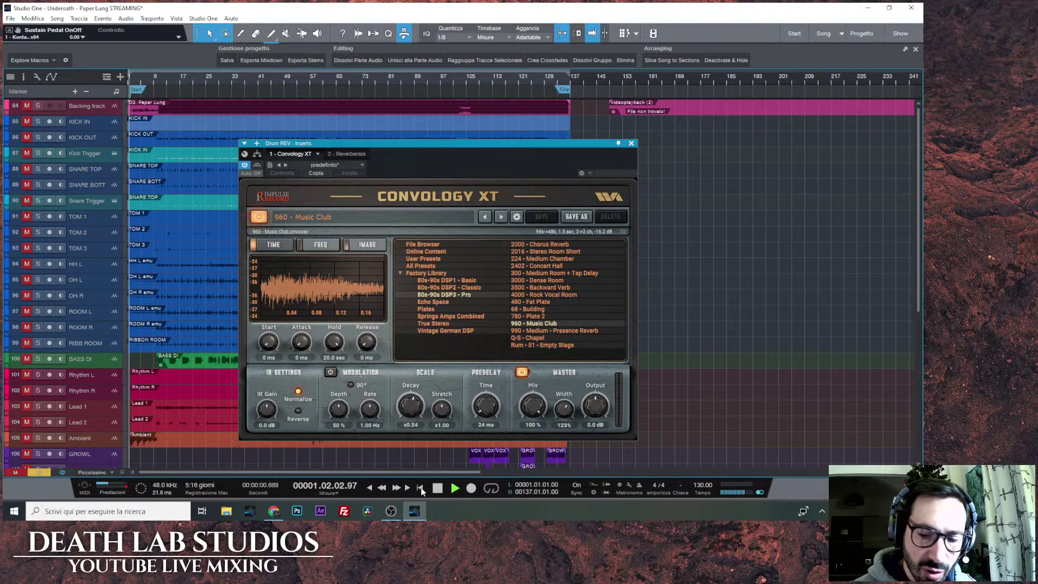
pyautogui.press('F3')
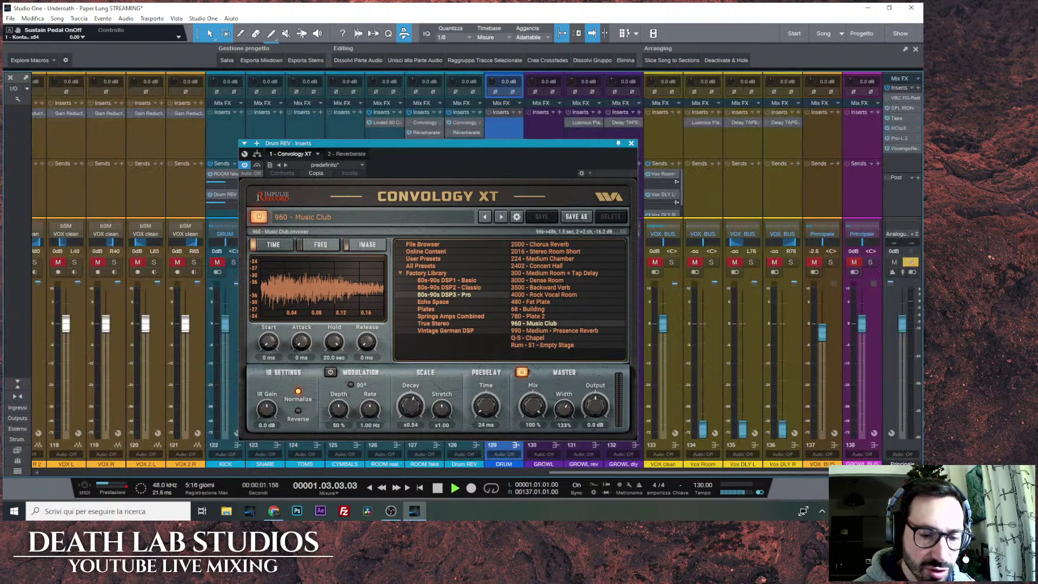
pyautogui.click(631, 144)
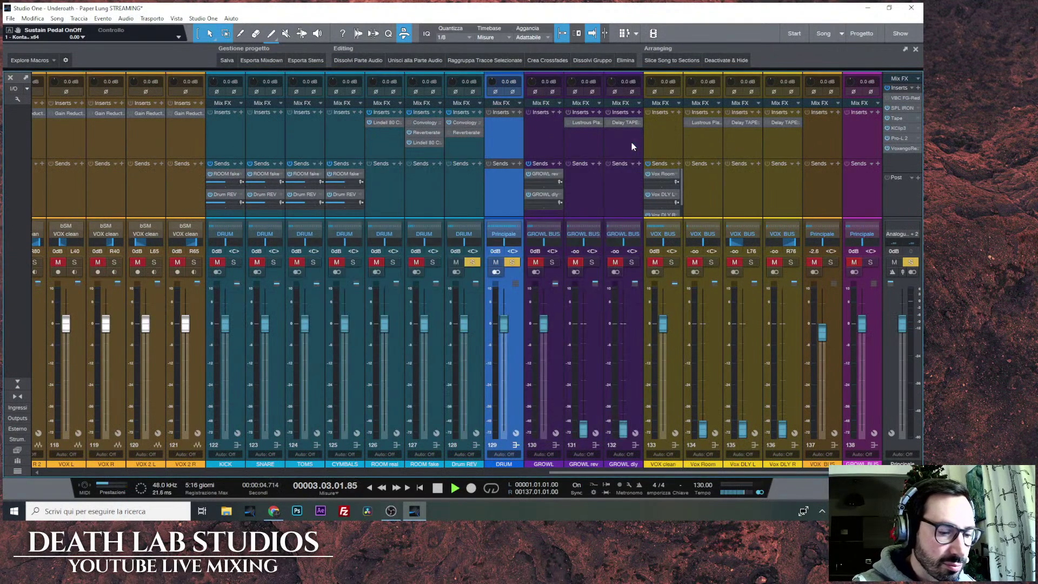
# Toggle the DRUM bus solo off and on, and solo the Drum REV channel with its sending drum buses audible.
pyautogui.click(512, 263)
pyautogui.click(512, 262)
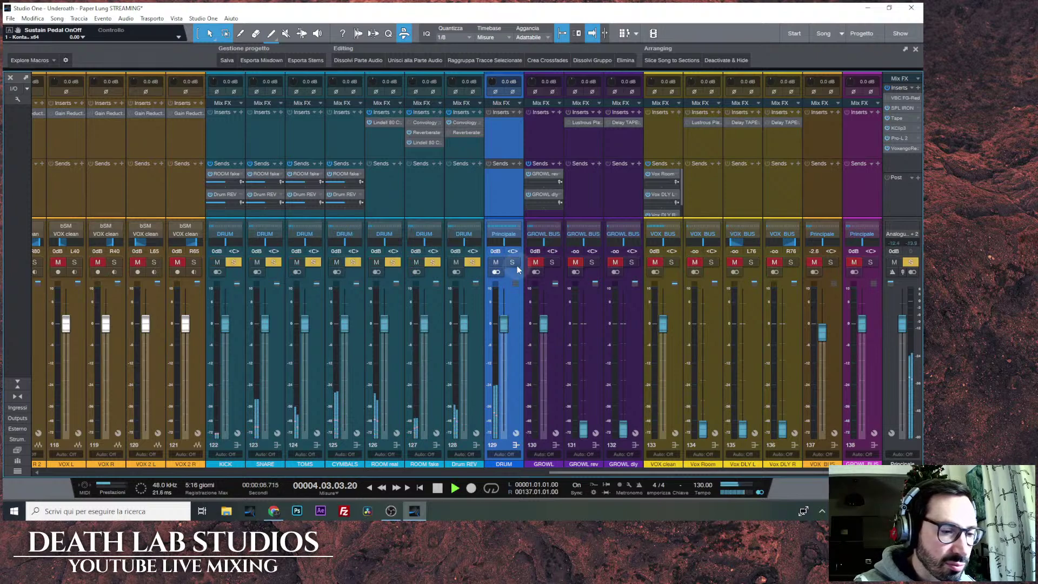
pyautogui.click(473, 262)
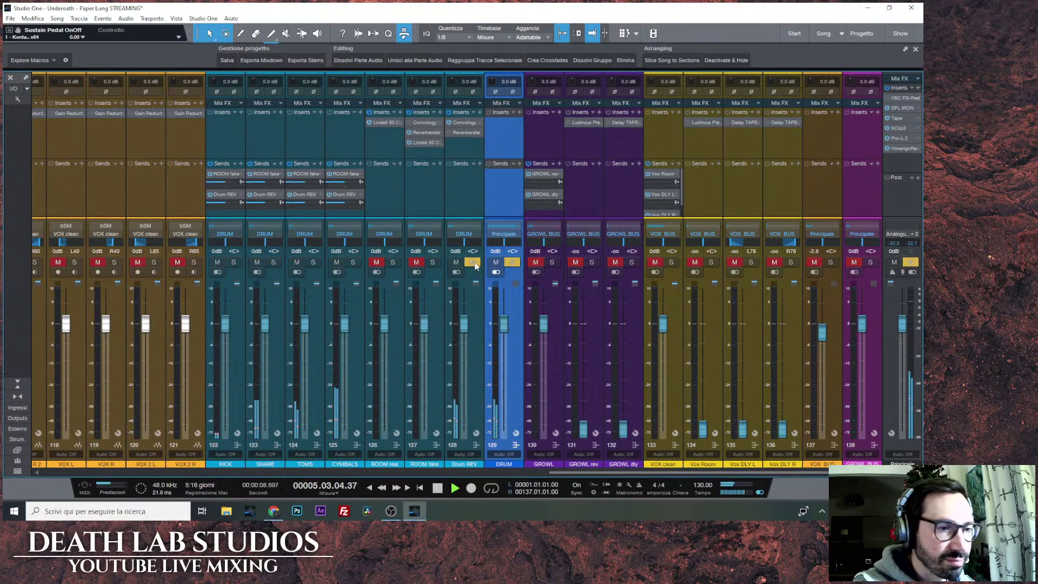
# In Drum REV's Convology XT, audition 80s-90s DSP3 - Pro reverbs from 2016 - Stereo Room Short through Rum - 51 - Empty Stage during playback.
pyautogui.click(469, 123)
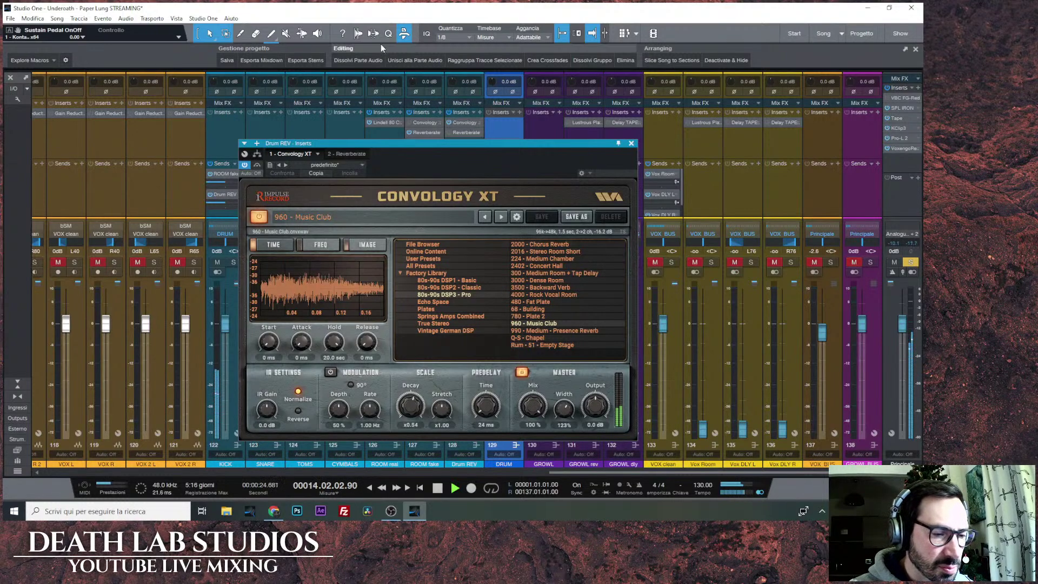
pyautogui.click(542, 251)
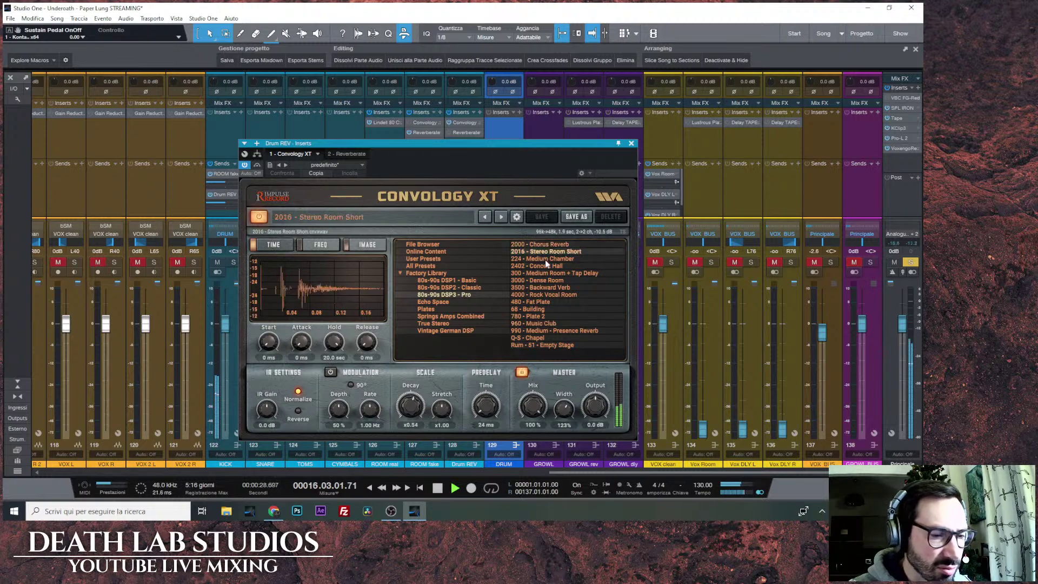
pyautogui.click(545, 259)
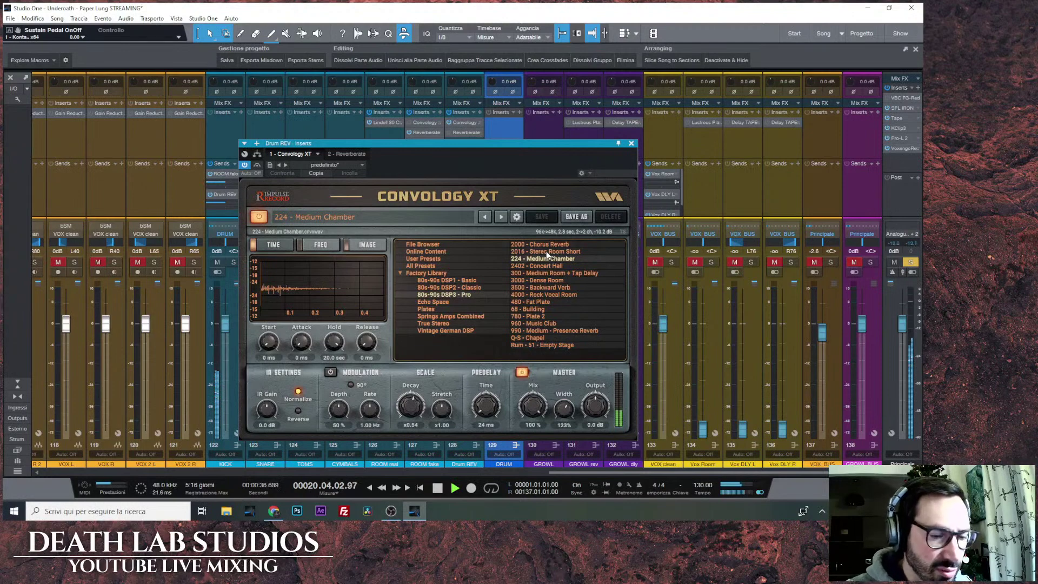
pyautogui.click(546, 251)
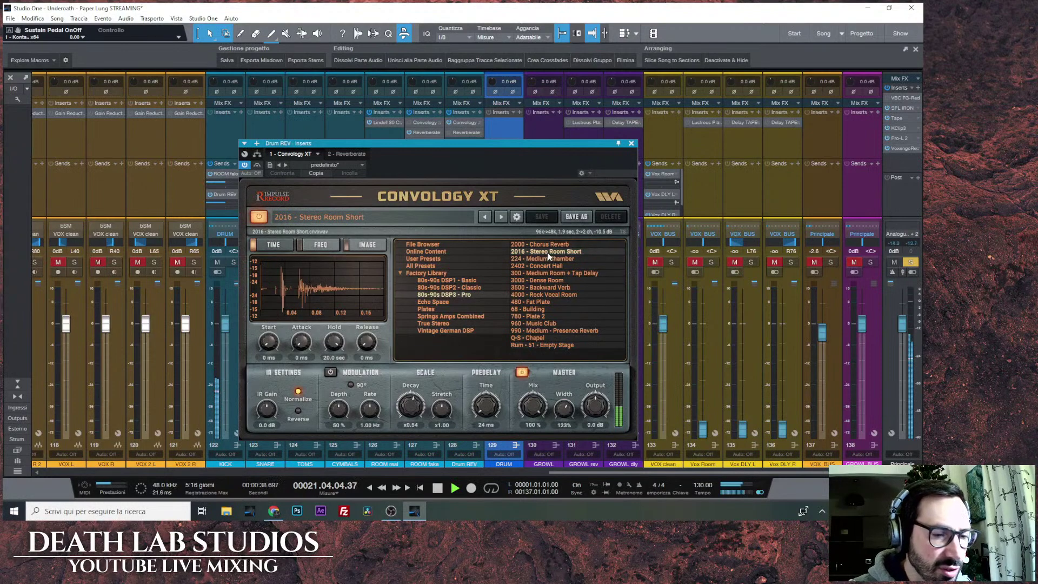
pyautogui.click(546, 258)
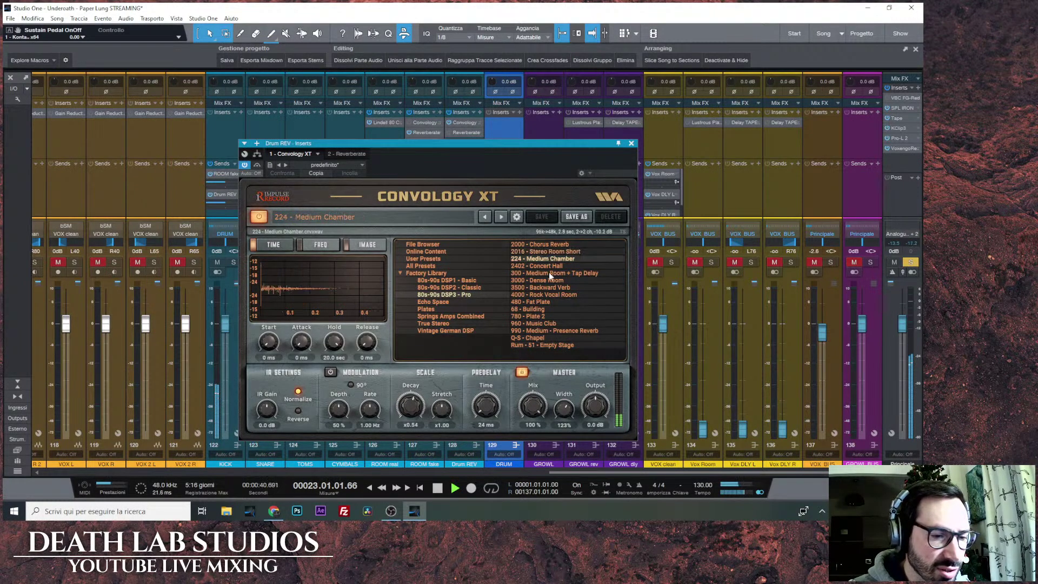
pyautogui.click(553, 281)
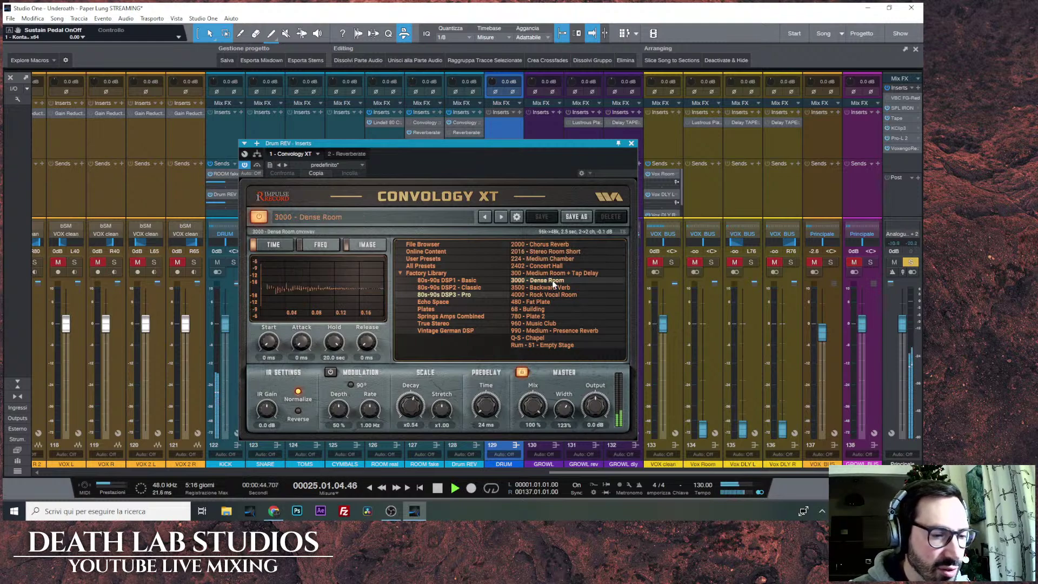
pyautogui.click(552, 294)
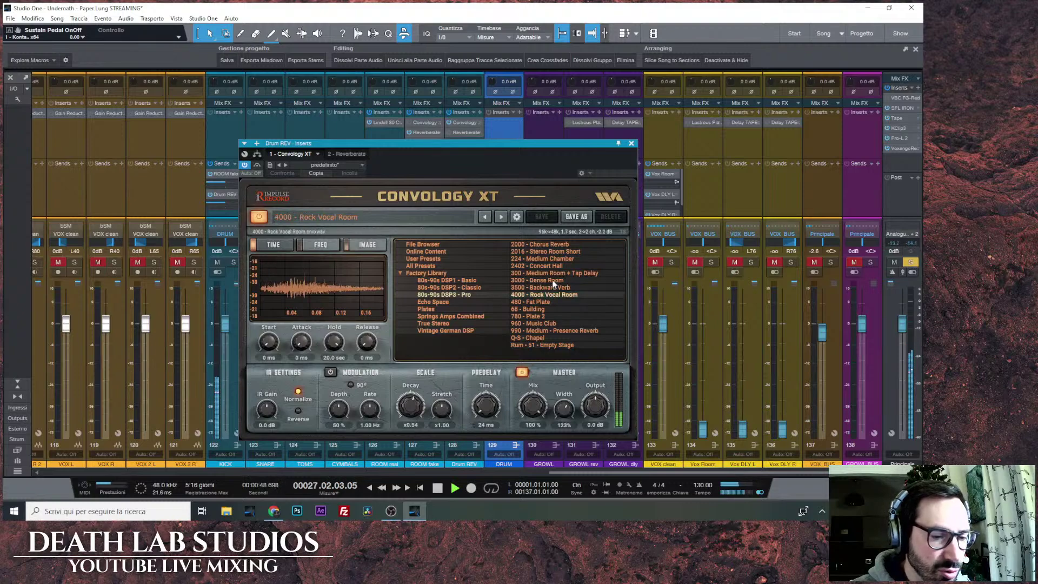
pyautogui.click(546, 302)
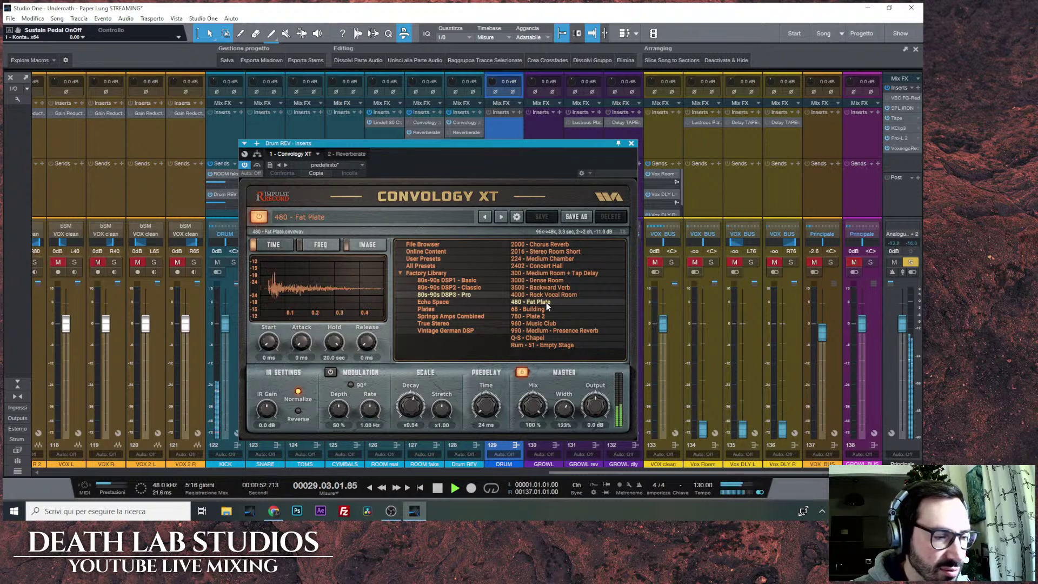
pyautogui.click(547, 323)
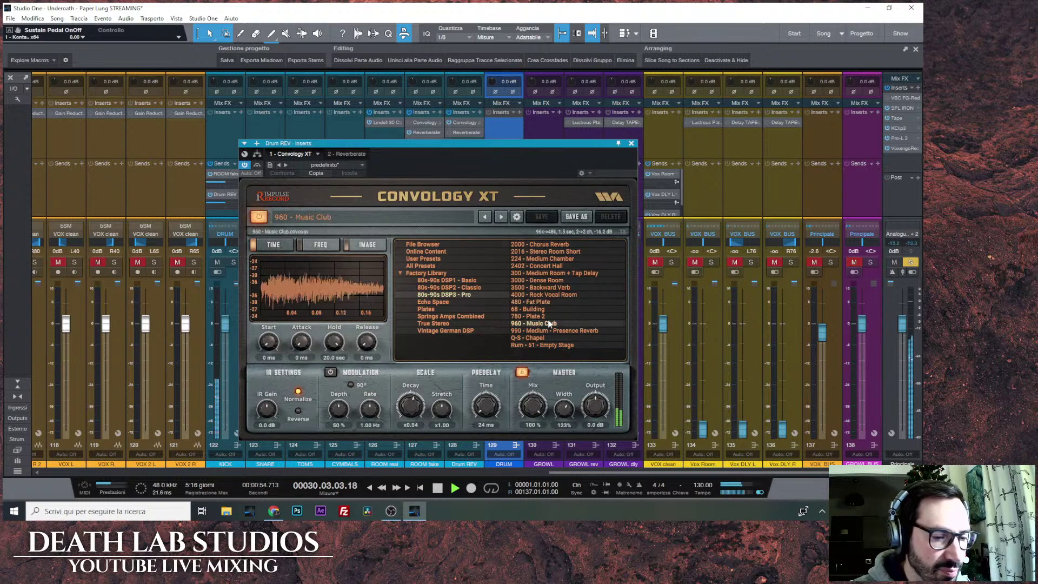
pyautogui.click(551, 330)
pyautogui.click(549, 345)
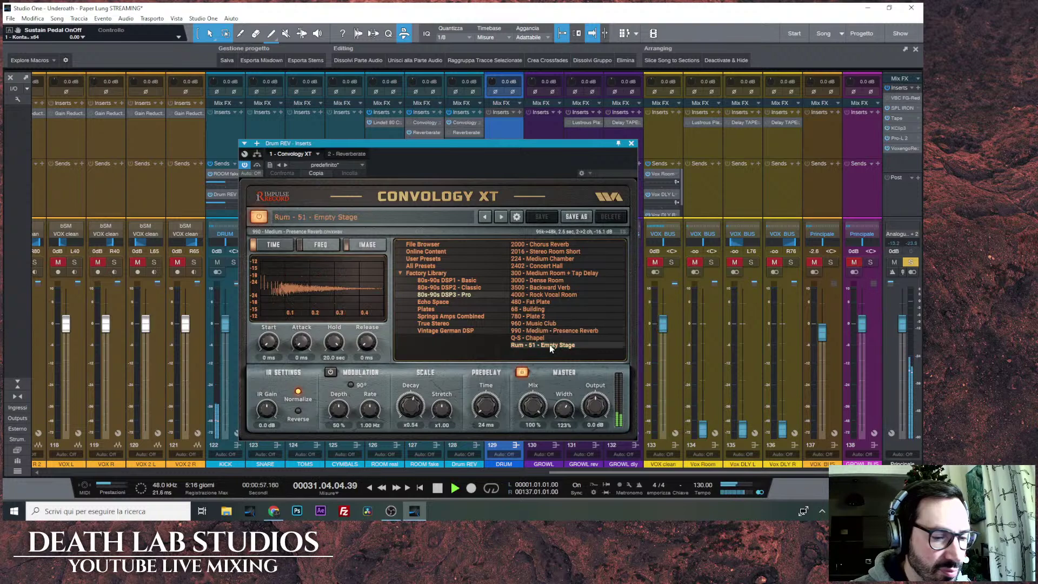
# Compare the 3000 - Dense Room reverb with 224 - Medium Chamber, 300 - Medium Room + Tap Delay and 2402 - Concert Hall.
pyautogui.click(547, 281)
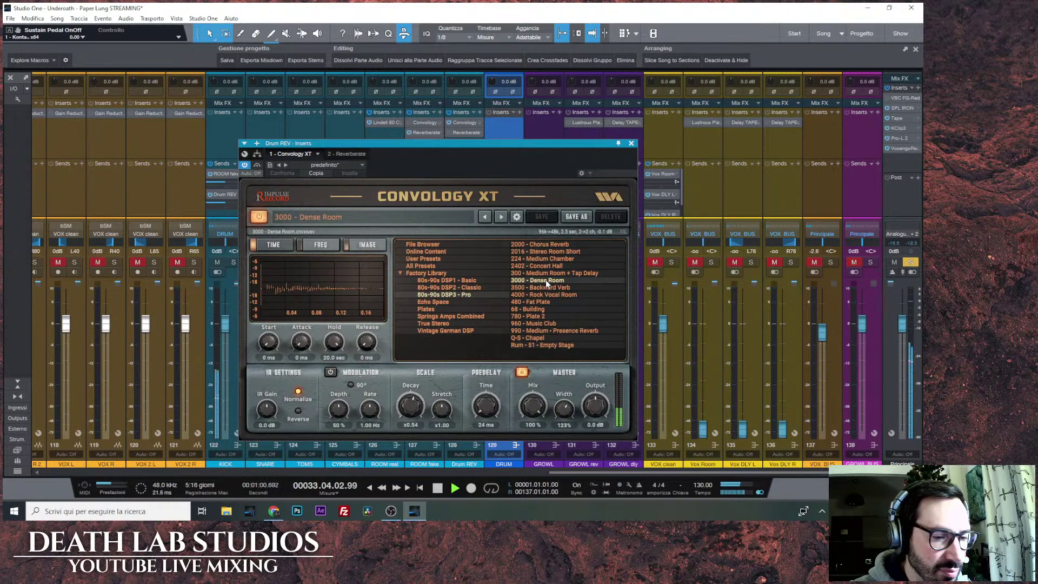
pyautogui.click(548, 259)
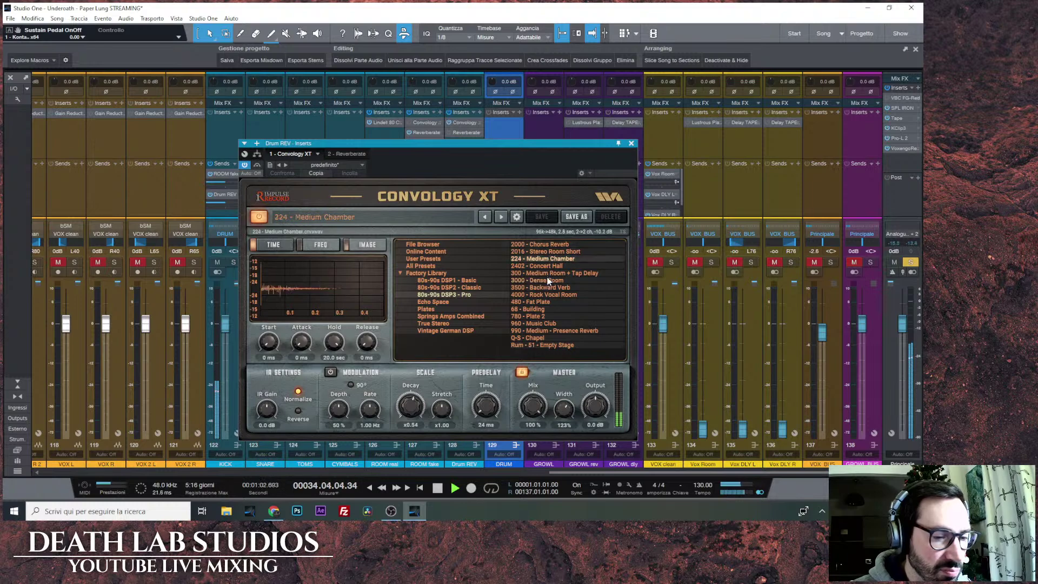
pyautogui.click(548, 281)
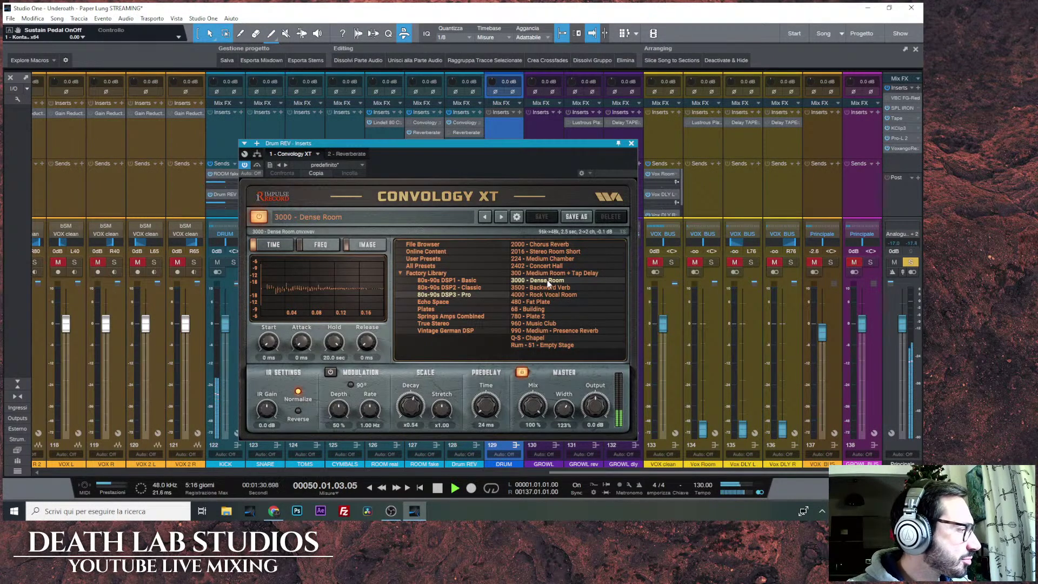
pyautogui.click(542, 274)
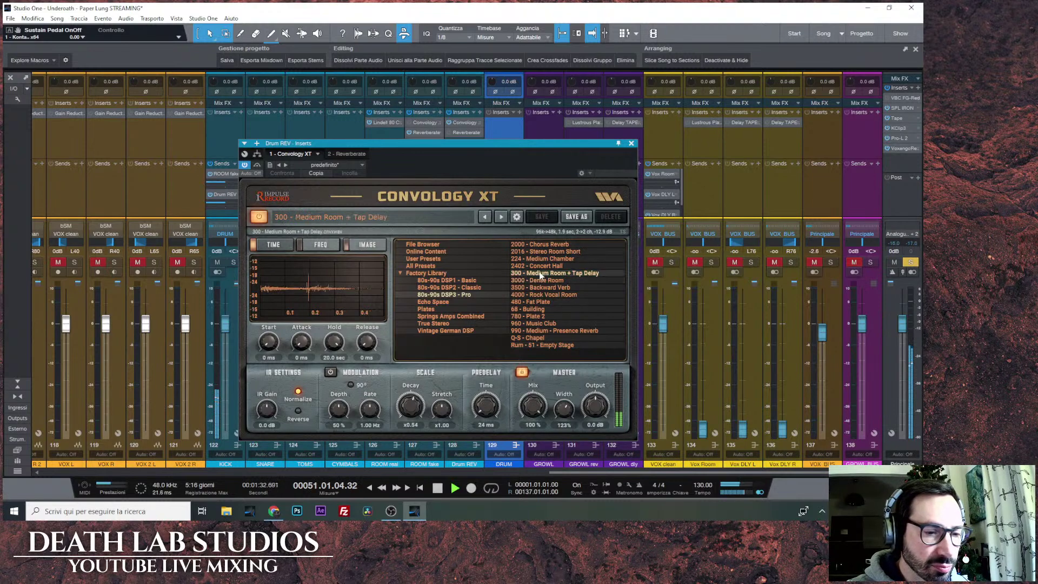
pyautogui.click(543, 280)
pyautogui.click(547, 267)
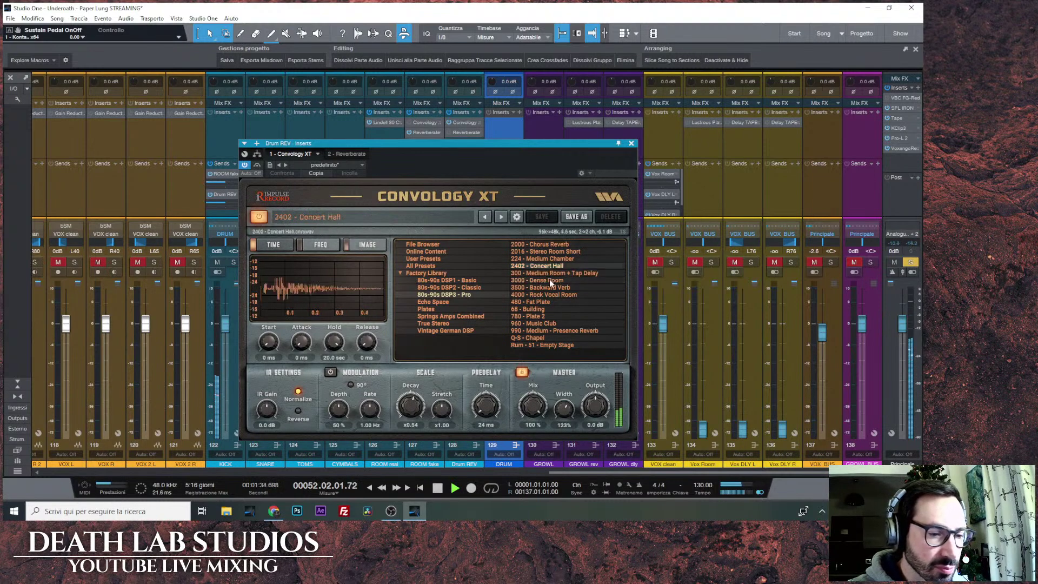
pyautogui.click(549, 279)
# From the Vintage German DSP category, audition German 245 - Unit 2 Vox Plate Awesome Vocals and load German 250 Stereo Vox Magic 3.
pyautogui.click(466, 331)
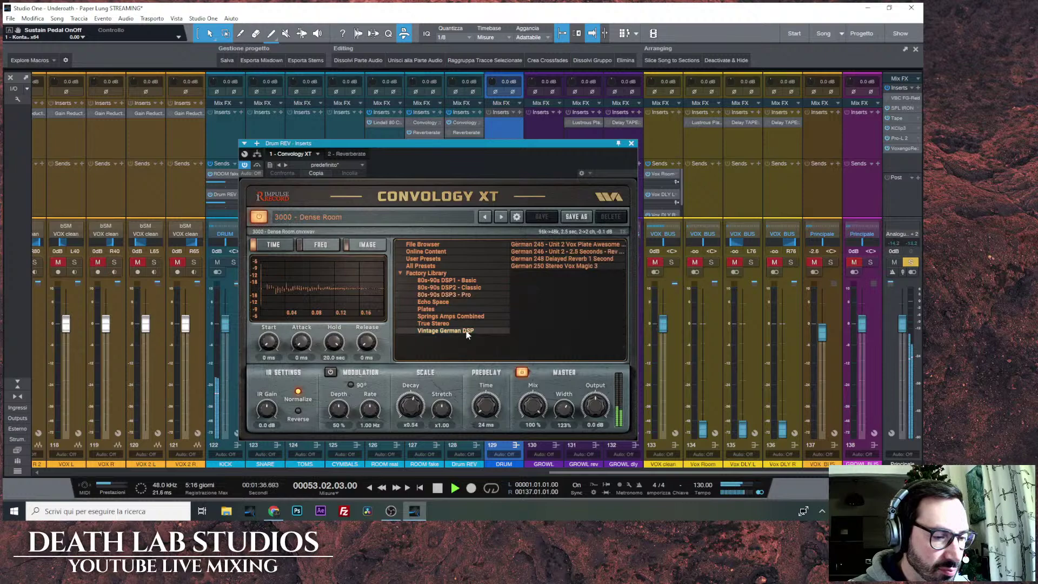
pyautogui.click(558, 244)
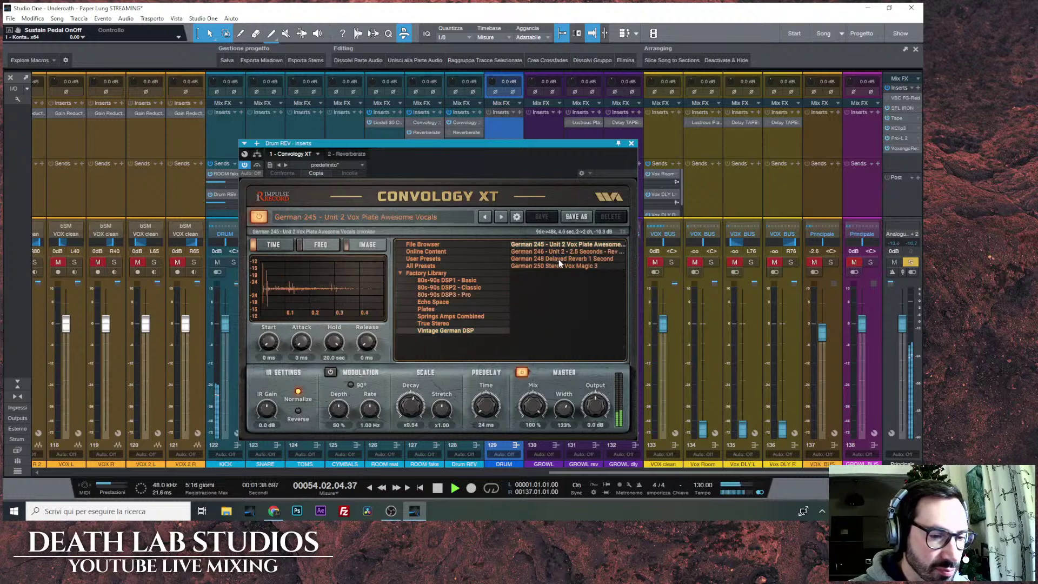
pyautogui.click(559, 264)
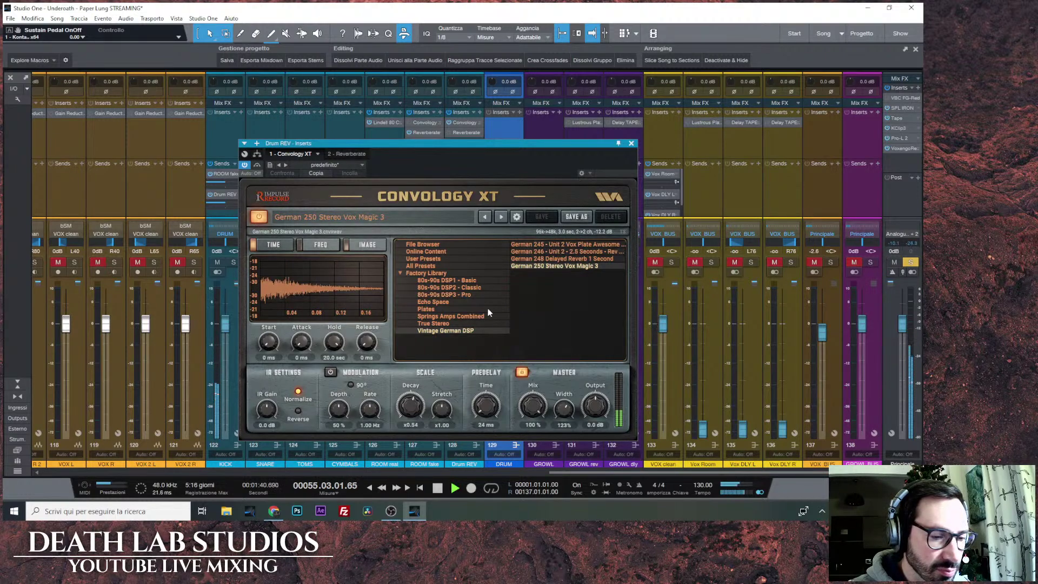
# From Convology XT's 80s-90s DSP3 - Pro category, audition 3000 - Dense Room and 224 - Medium Chamber, then close the effect window.
pyautogui.click(485, 295)
pyautogui.click(540, 280)
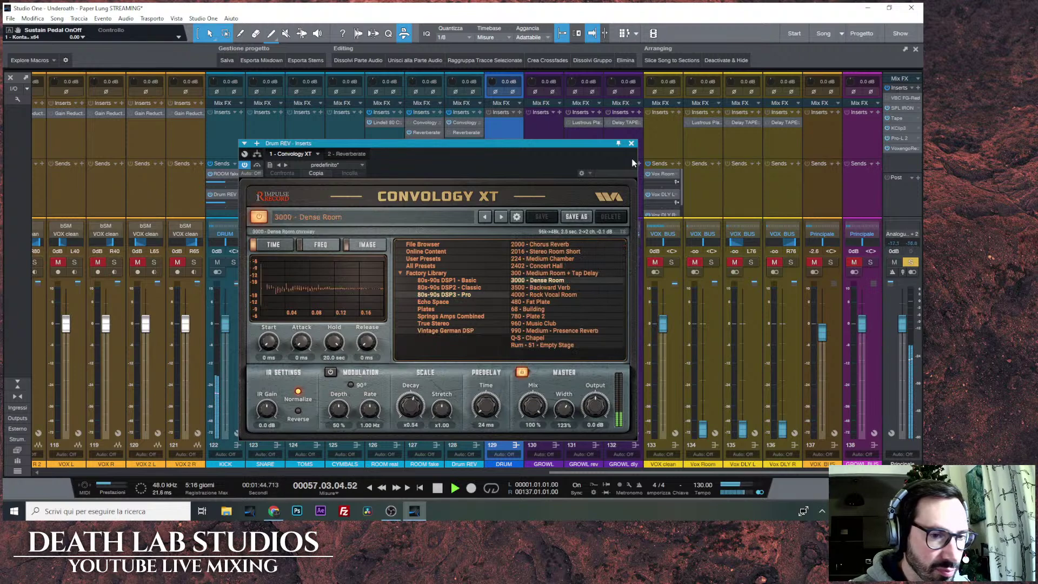
pyautogui.click(565, 260)
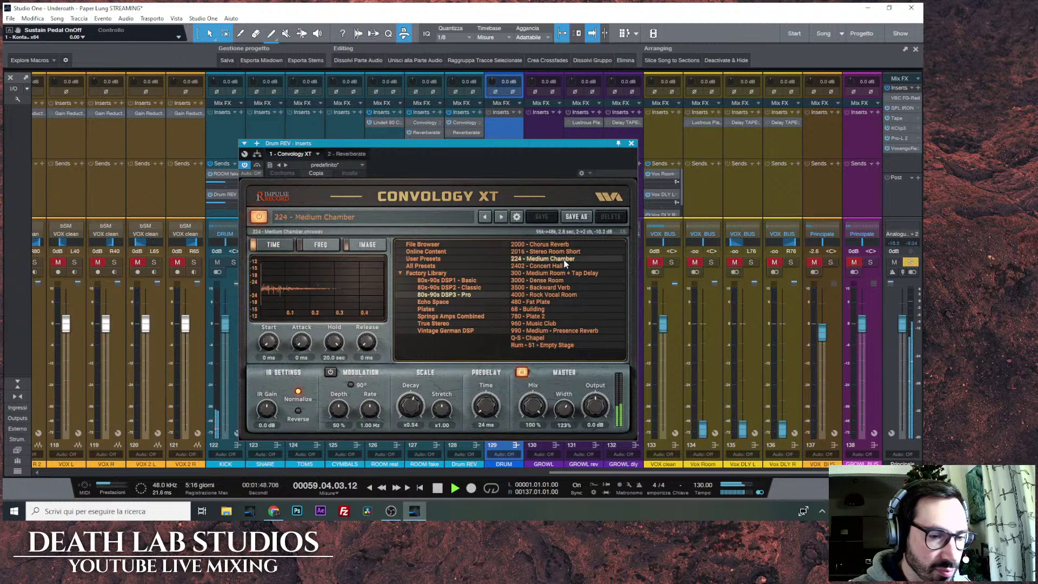
pyautogui.click(630, 144)
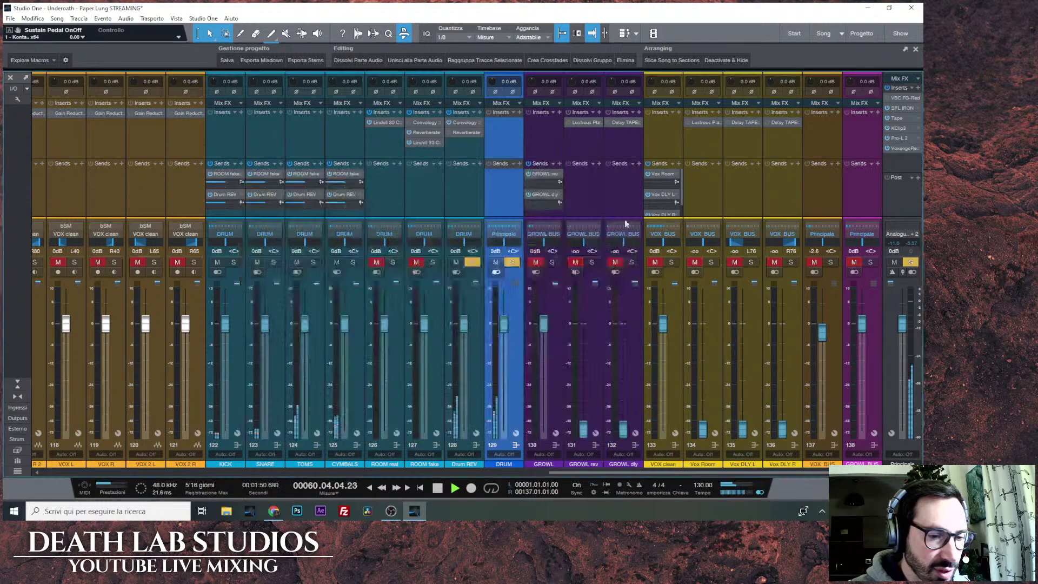
# Restore the full DRUM bus solo and compare Drum REV's 224 - Medium Chamber with 3000 - Dense Room in Convology XT.
pyautogui.click(517, 262)
pyautogui.click(517, 262)
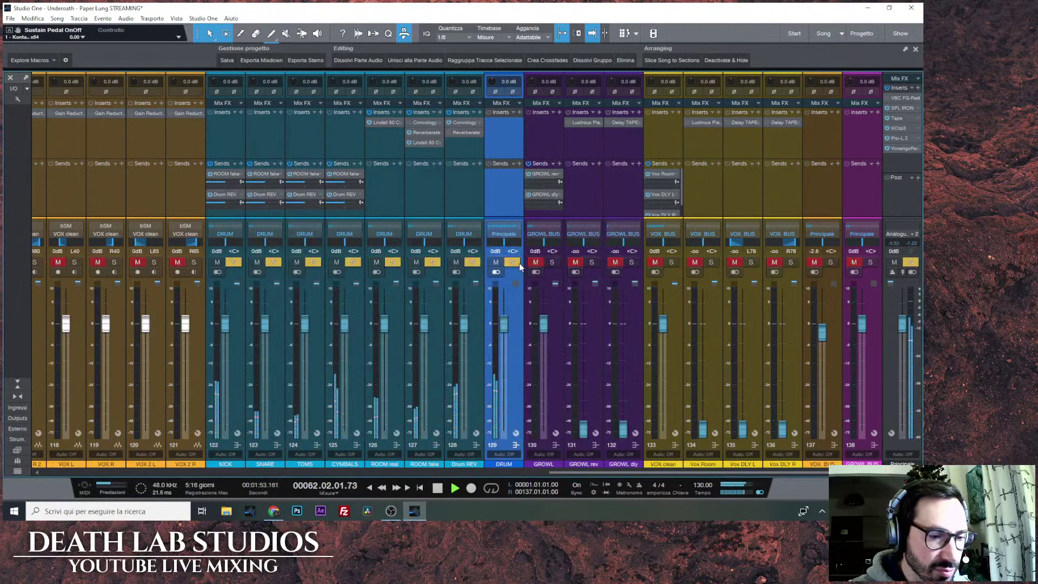
pyautogui.click(455, 122)
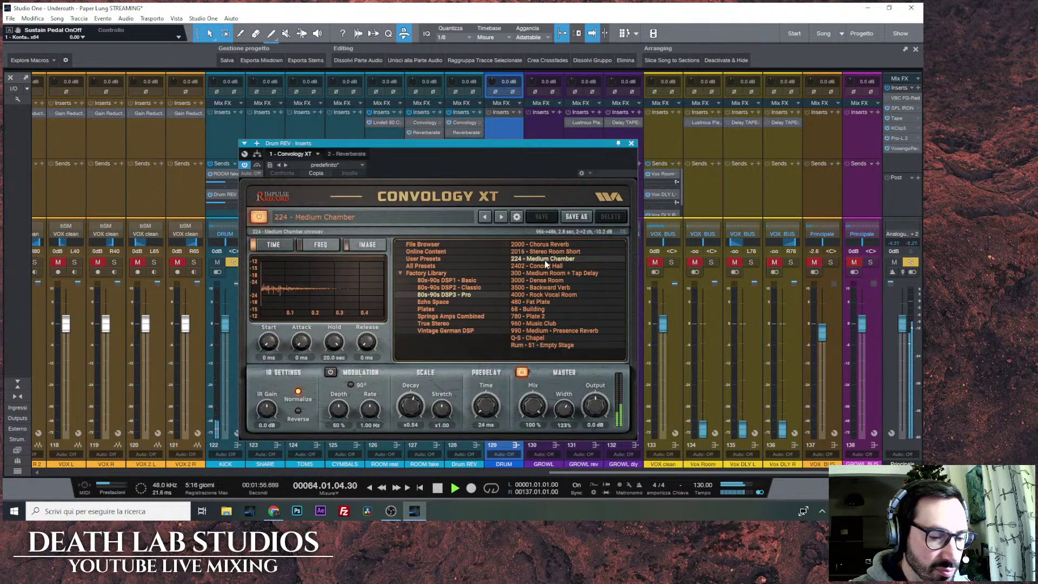
pyautogui.click(552, 281)
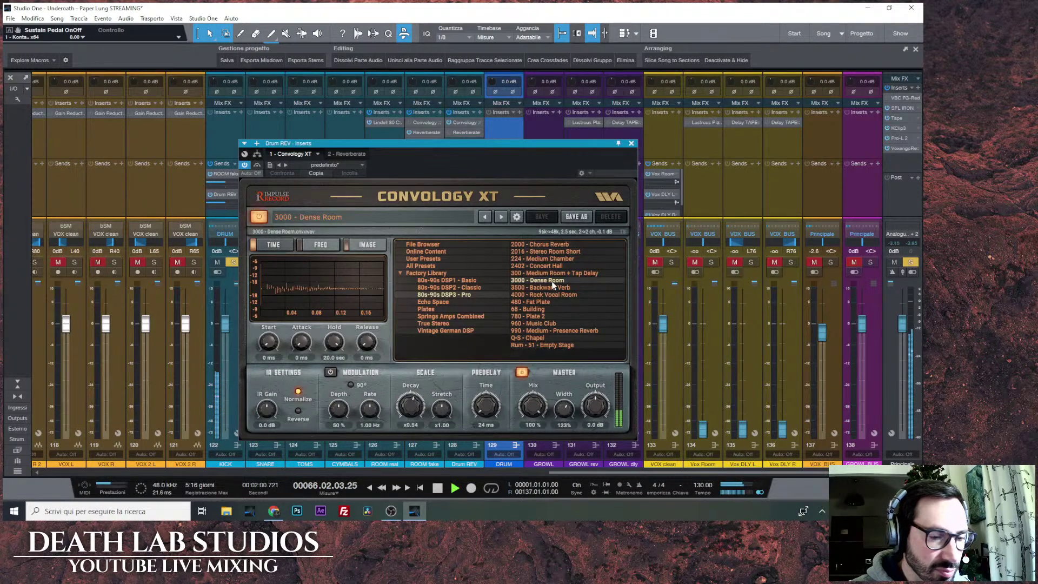
pyautogui.click(553, 259)
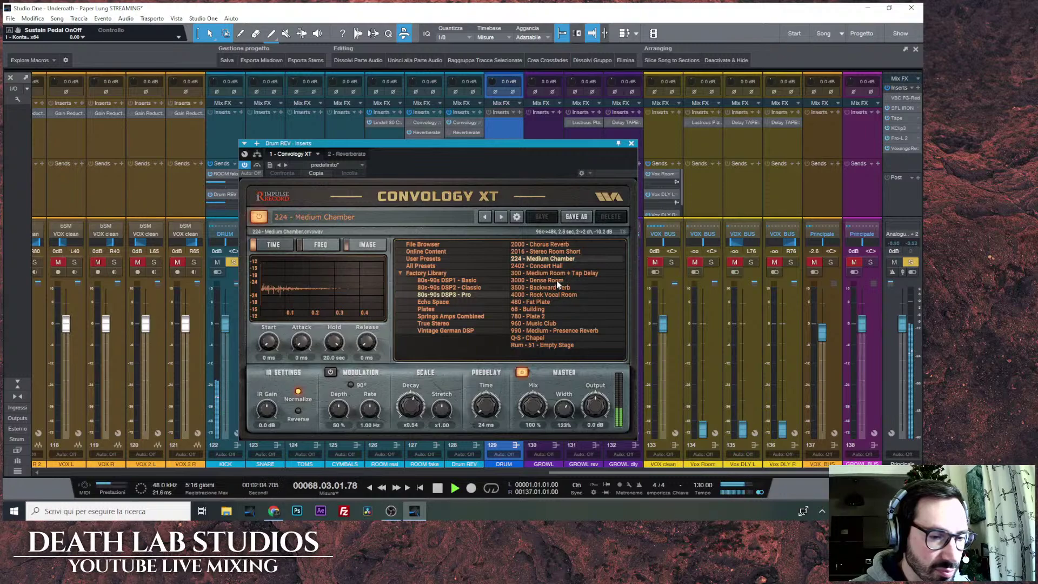
pyautogui.click(556, 280)
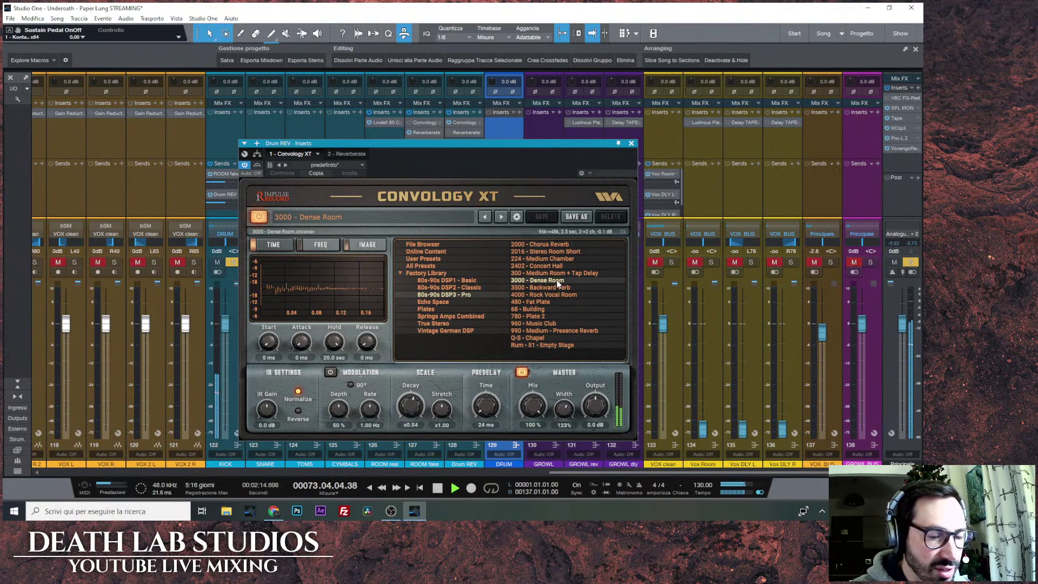
pyautogui.click(630, 144)
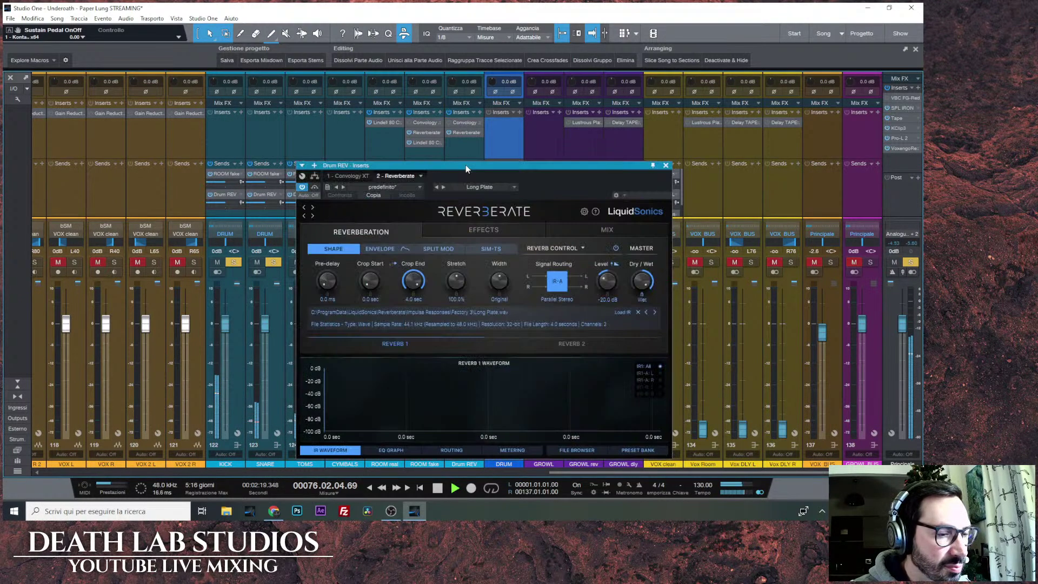
# Reposition the Drum REV Reverberate window and load the Medium Chamber preset from its Factory Presets bank.
pyautogui.moveTo(440, 162); pyautogui.dragTo(437, 99)
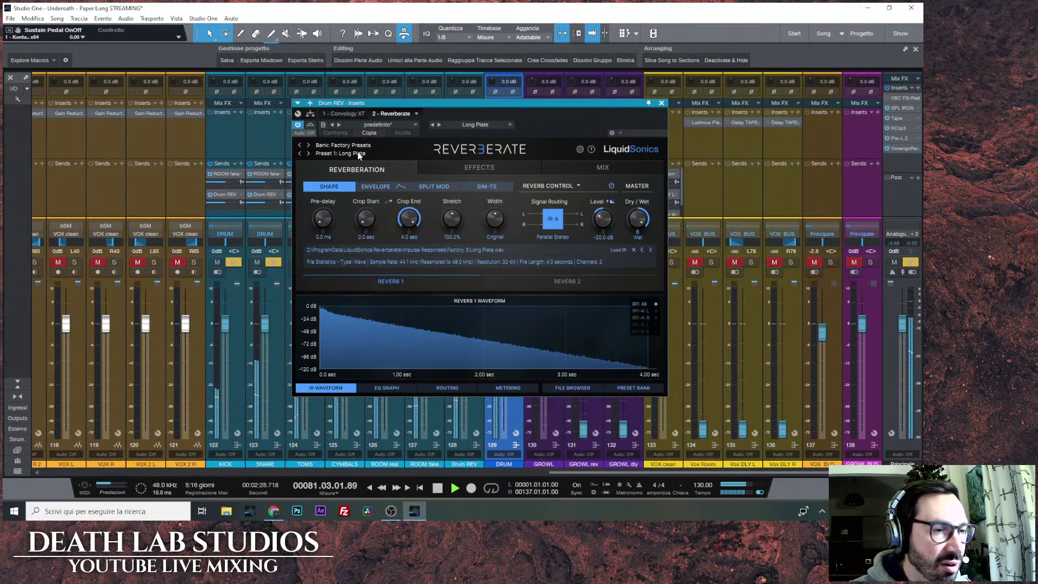
pyautogui.moveTo(421, 101); pyautogui.dragTo(443, 99)
pyautogui.click(382, 153)
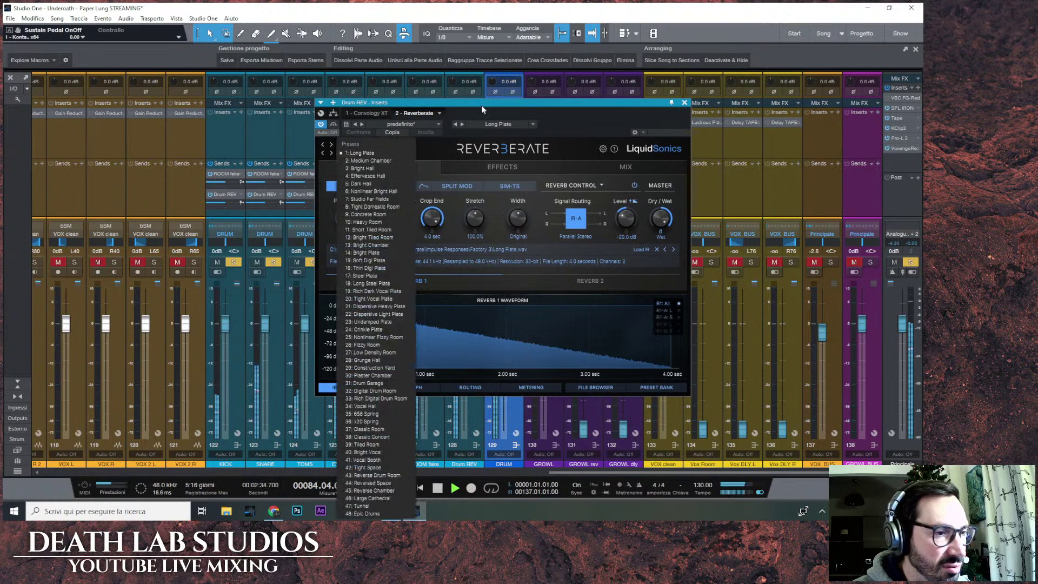
pyautogui.click(382, 151)
pyautogui.click(376, 153)
pyautogui.click(377, 163)
# Audition Reverberate's factory presets one after another from Bright Hall through Soft Digi Plate, and stop playback.
pyautogui.click(332, 153)
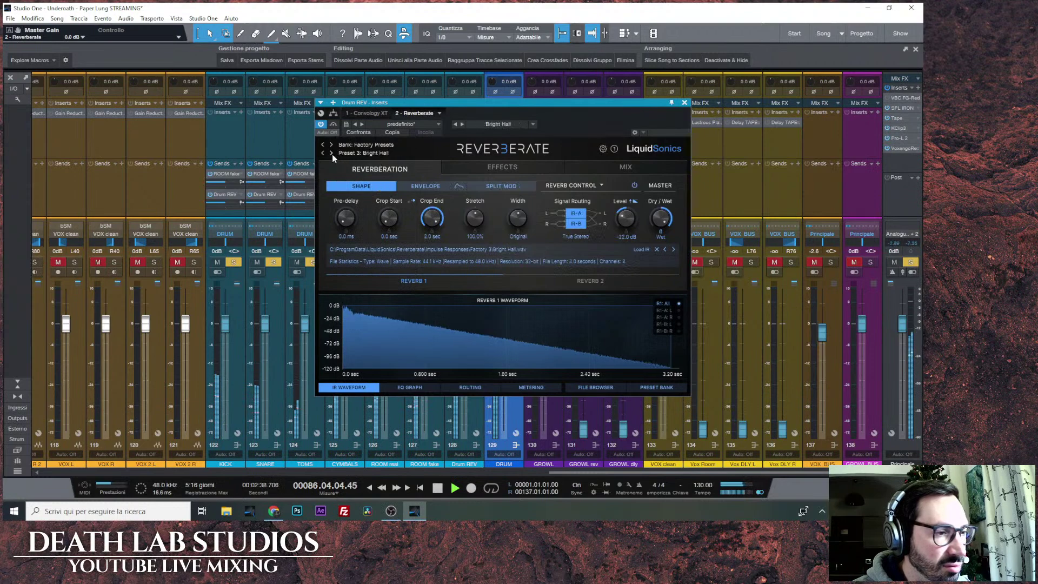
pyautogui.click(332, 154)
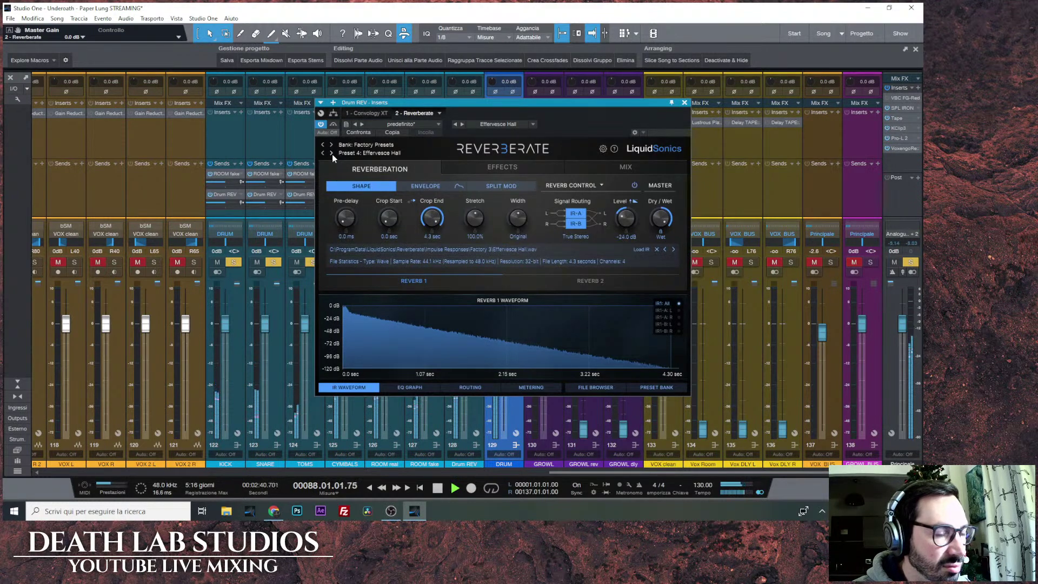
pyautogui.click(332, 154)
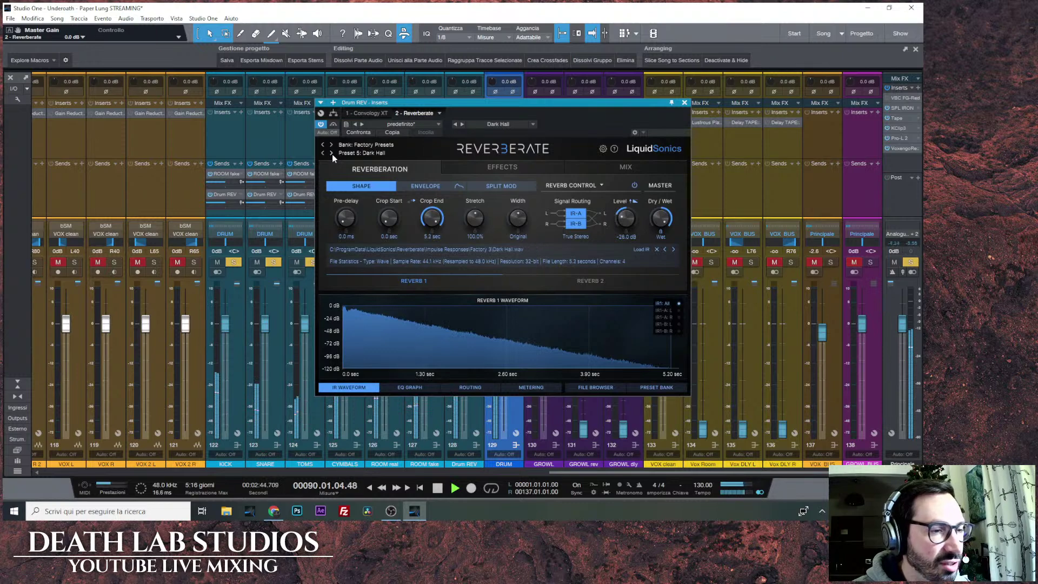
pyautogui.click(332, 154)
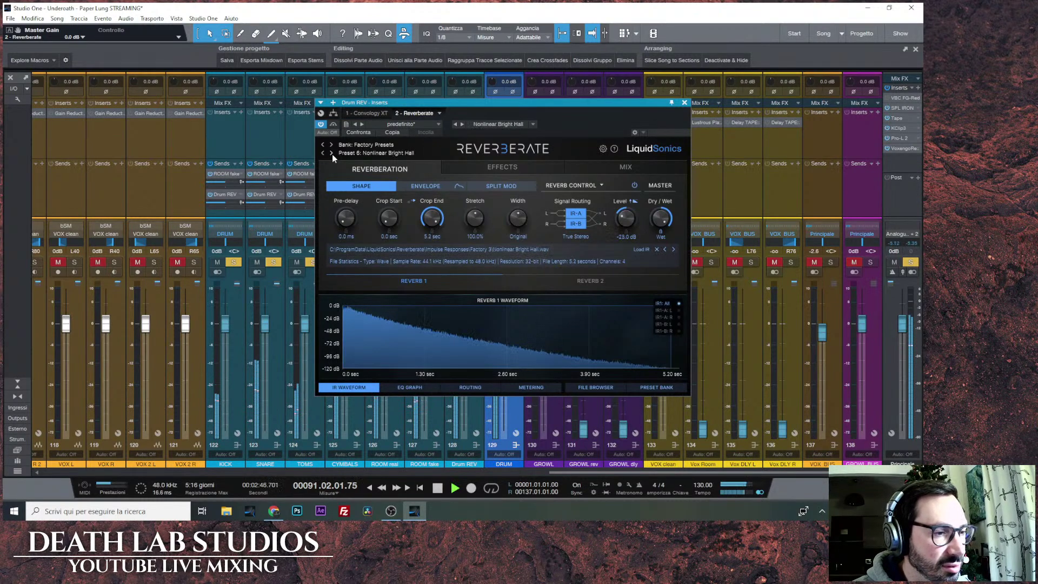
pyautogui.click(332, 154)
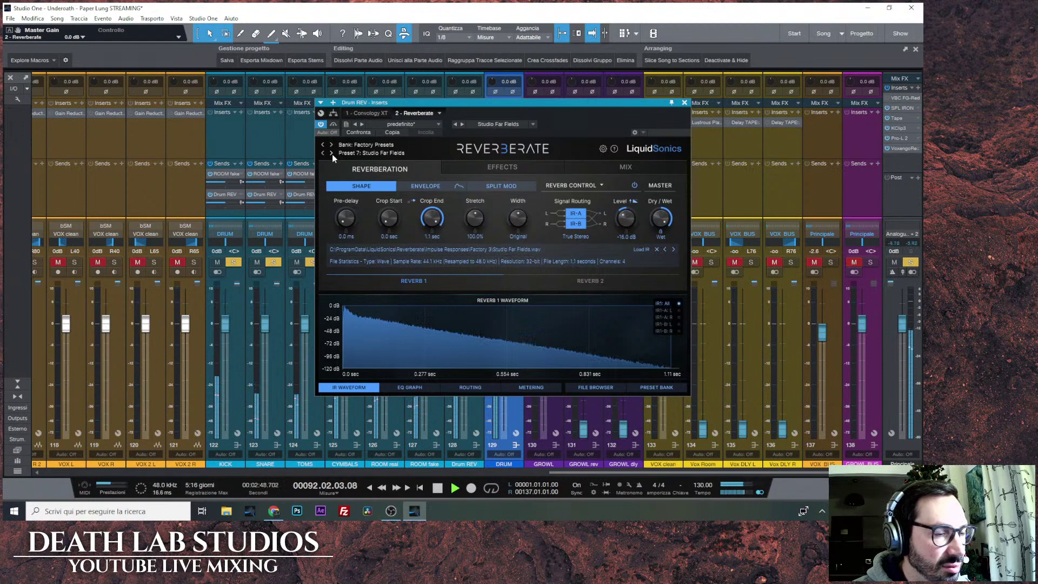
pyautogui.click(332, 154)
pyautogui.click(332, 153)
pyautogui.click(332, 153)
pyautogui.click(332, 154)
pyautogui.click(332, 154)
pyautogui.click(332, 154)
pyautogui.click(332, 153)
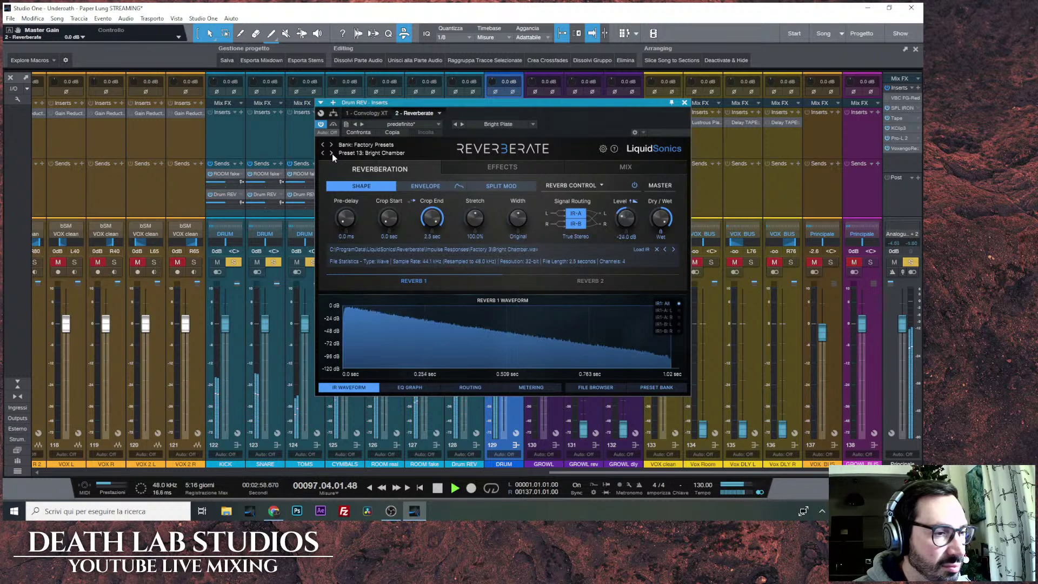
pyautogui.click(332, 154)
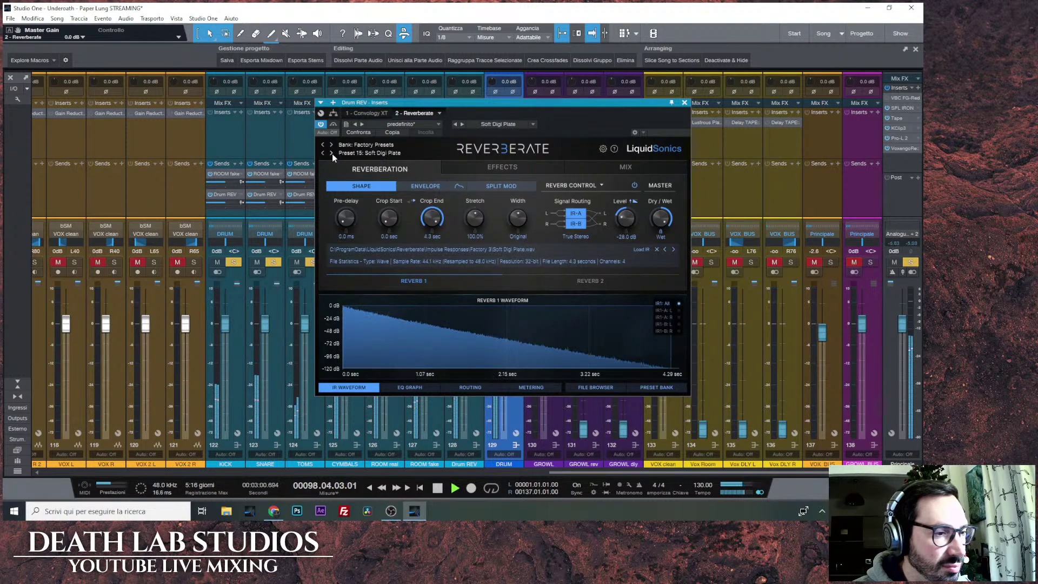
pyautogui.press('space')
# Load the Fusion-IR Bricasti M7 bank M7 Rooms (Alg v1) in Reverberate and play the song with Studio A.
pyautogui.click(381, 144)
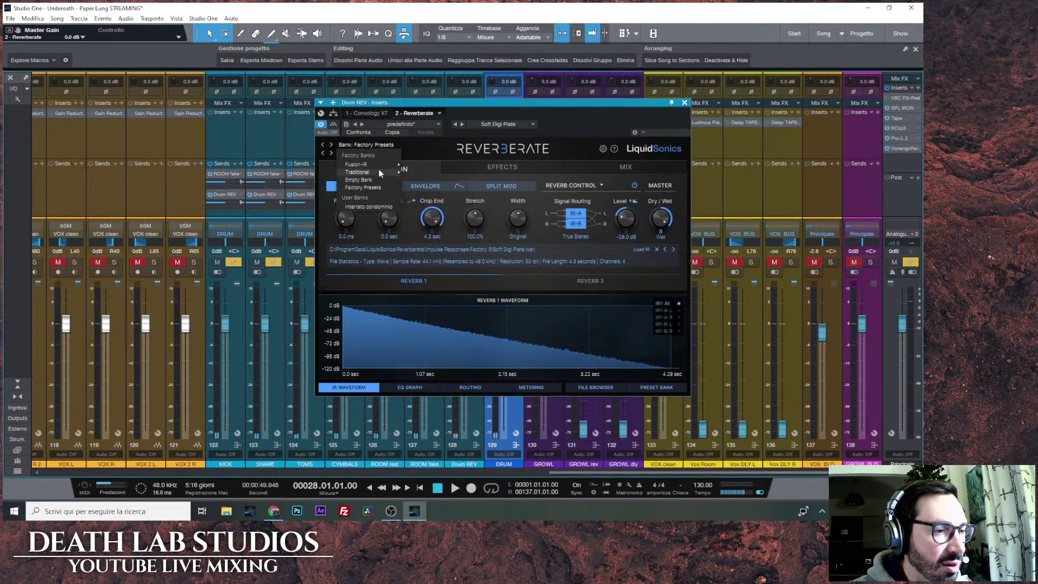
pyautogui.moveTo(380, 165)
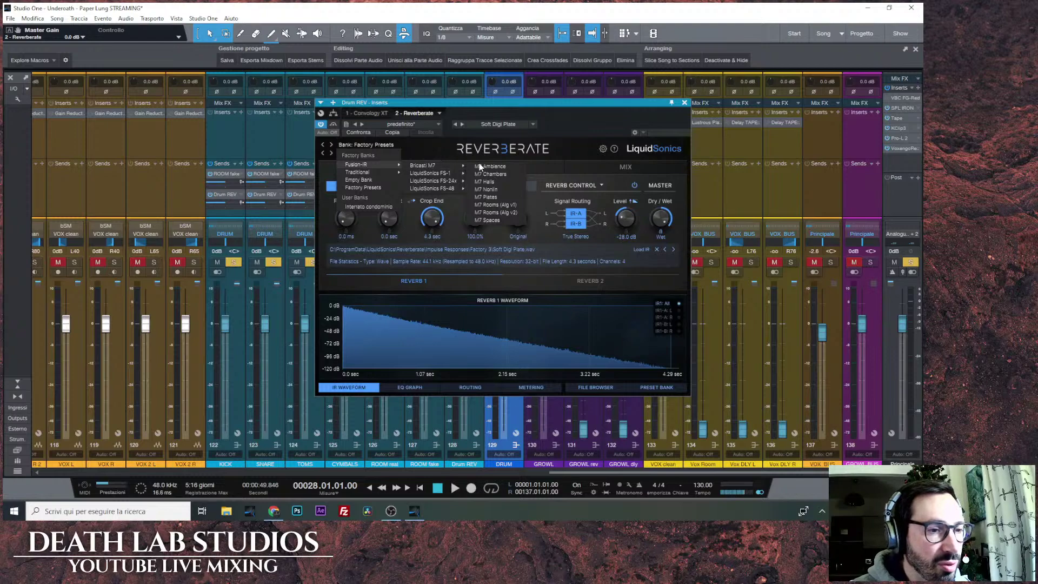
pyautogui.click(498, 205)
pyautogui.click(372, 153)
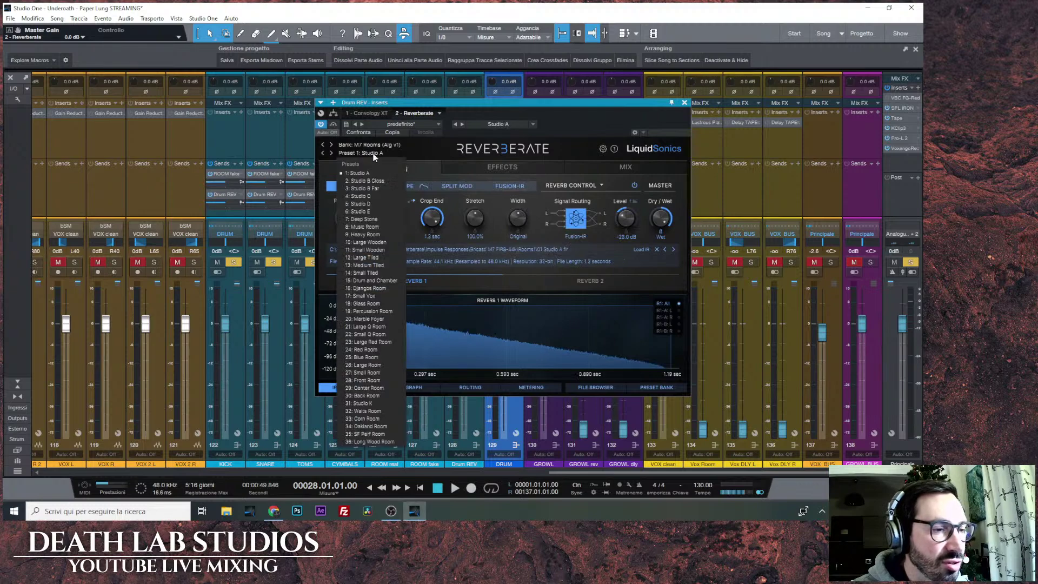
pyautogui.click(455, 103)
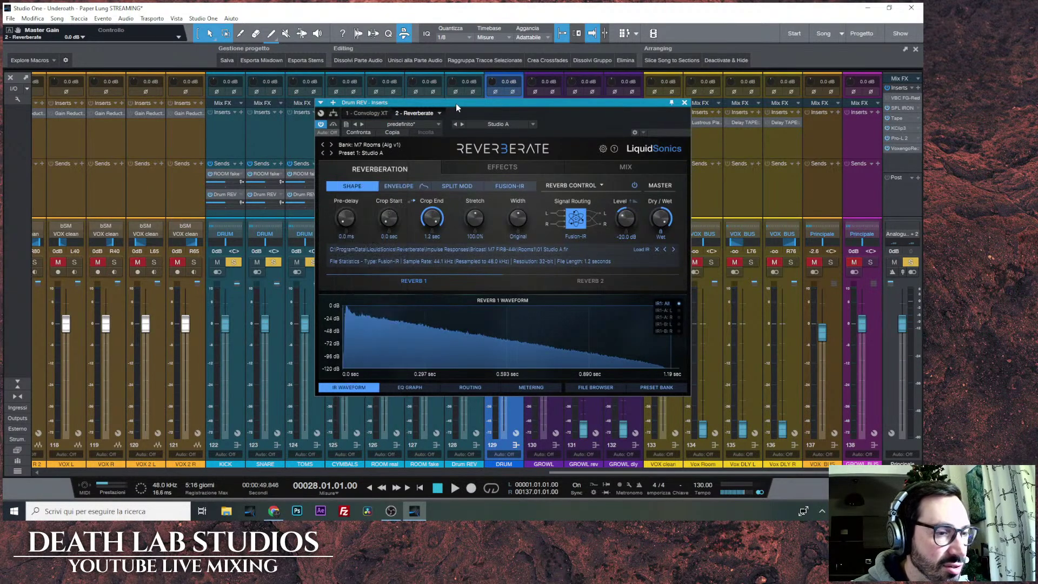
pyautogui.click(459, 486)
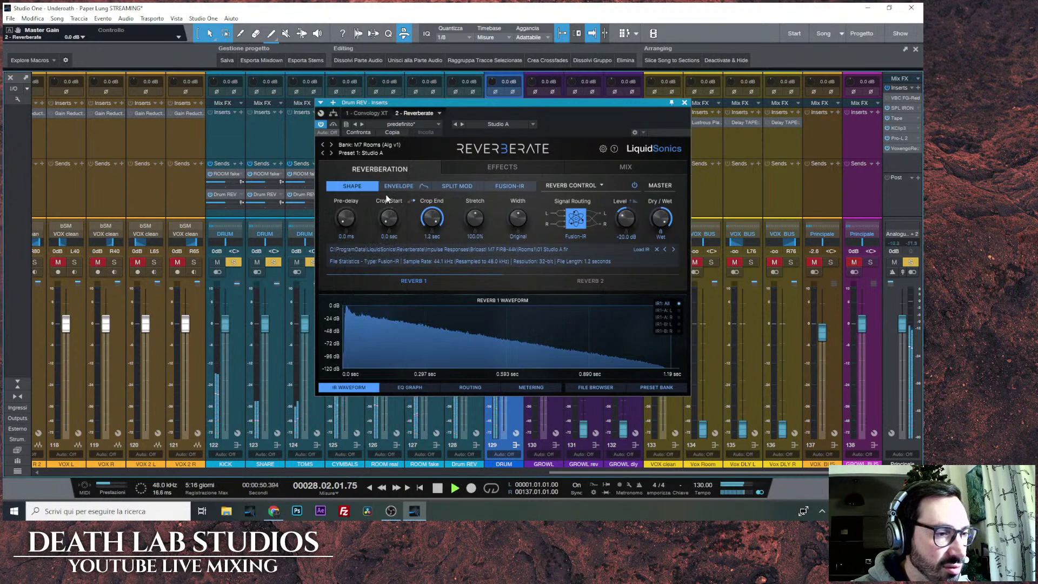
# Audition the M7 Rooms presets Studio B Far, Studio C and Studio D during playback.
pyautogui.click(374, 154)
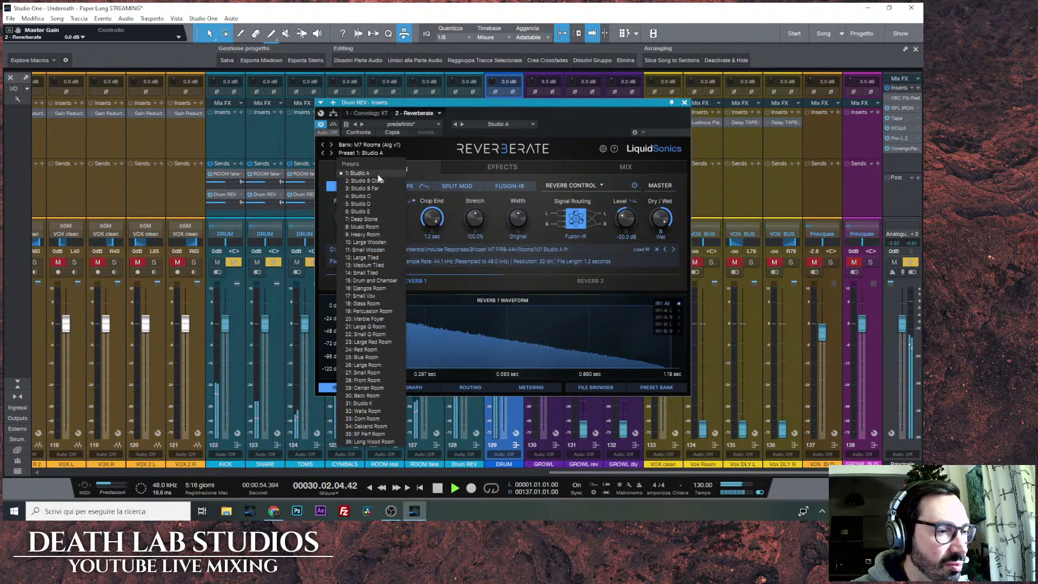
pyautogui.click(373, 188)
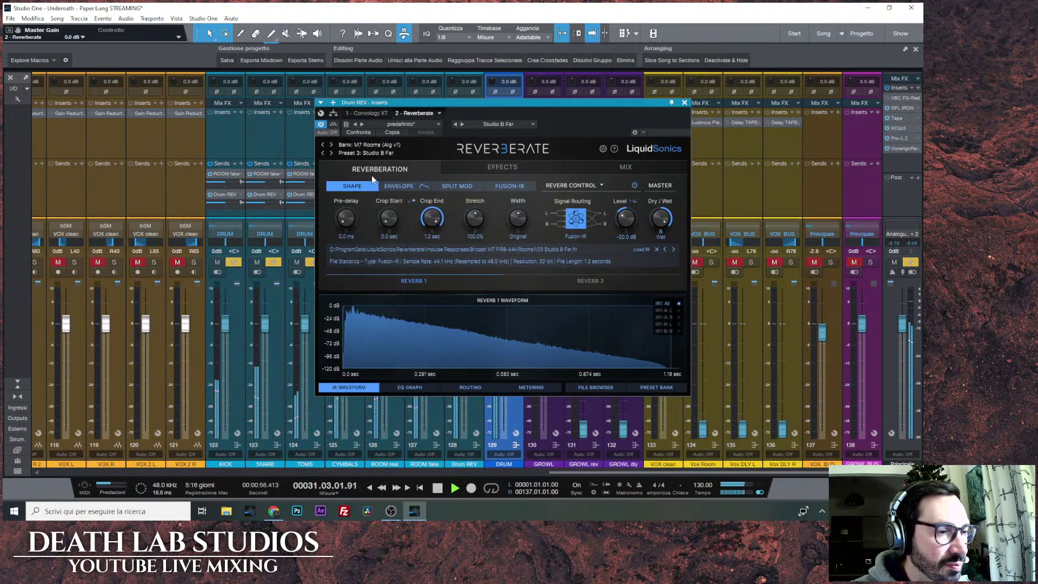
pyautogui.click(332, 153)
pyautogui.click(332, 153)
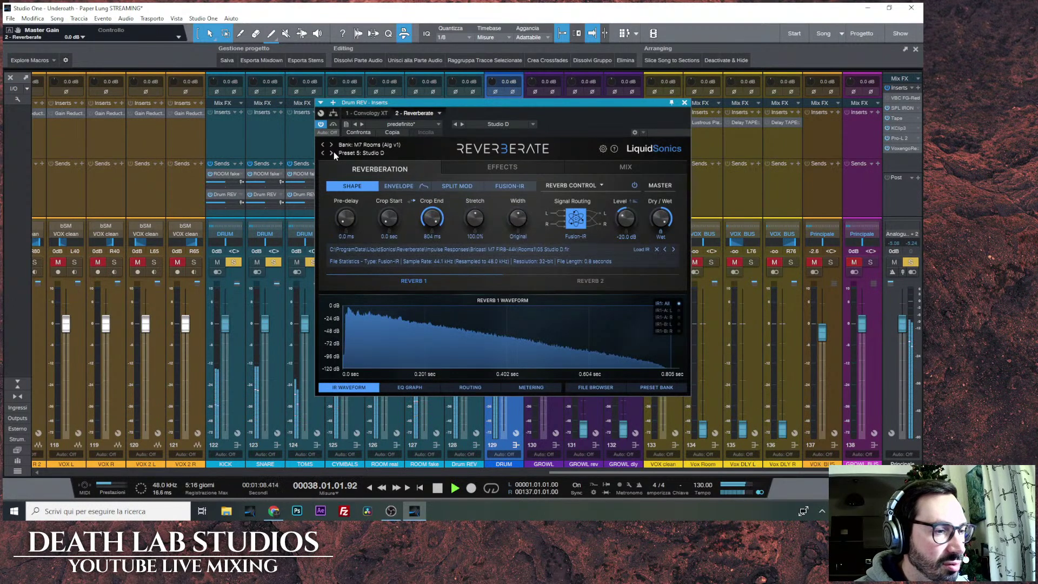
# Move the Reverberate window off the drum channels and compare the Drum REV solo with the full DRUM bus solo.
pyautogui.moveTo(477, 106); pyautogui.dragTo(732, 106)
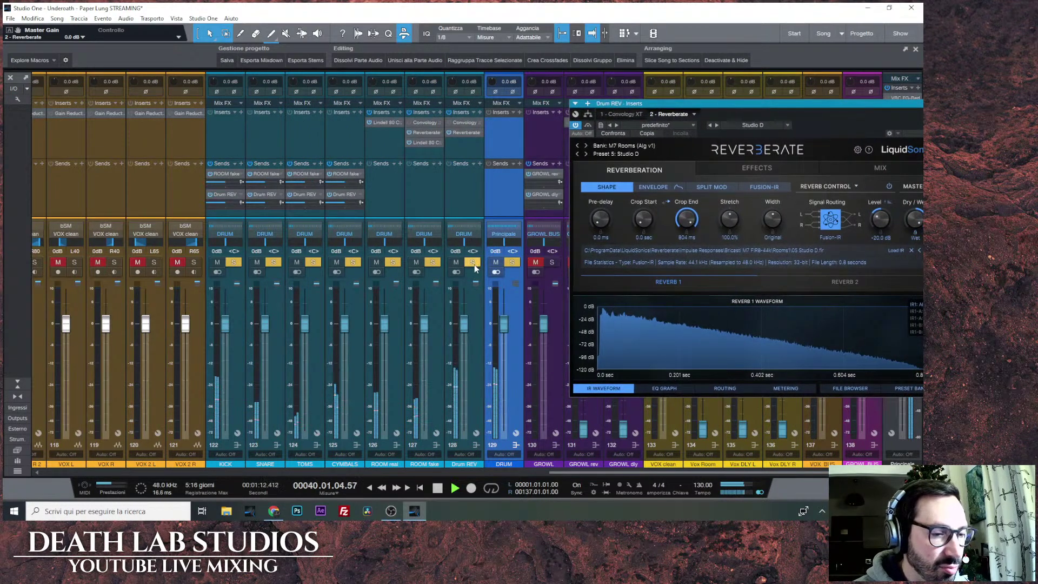
pyautogui.keyDown('ctrl'); pyautogui.click(472, 263); pyautogui.keyUp('ctrl')
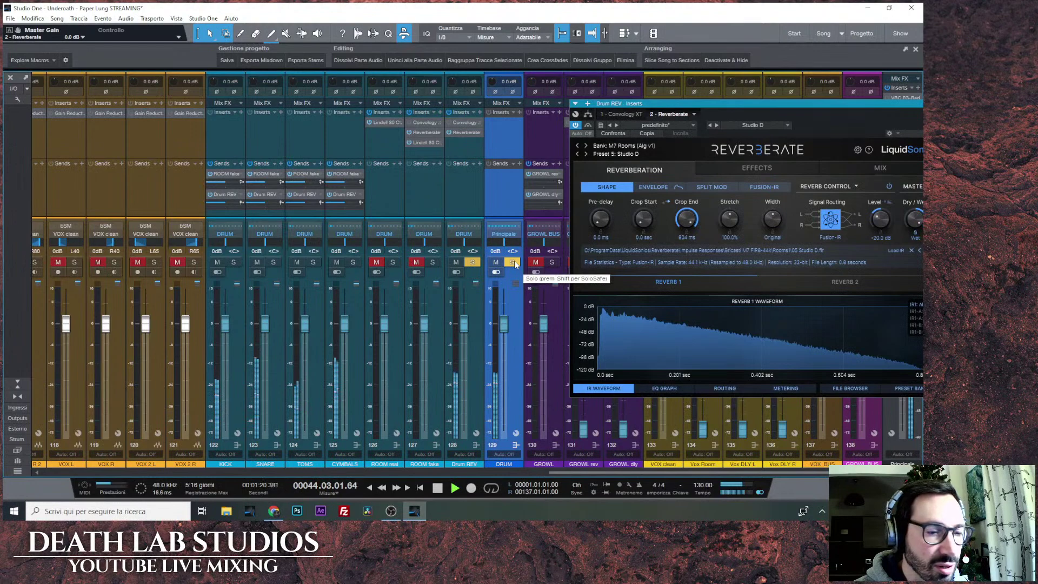
pyautogui.click(472, 262)
pyautogui.click(478, 263)
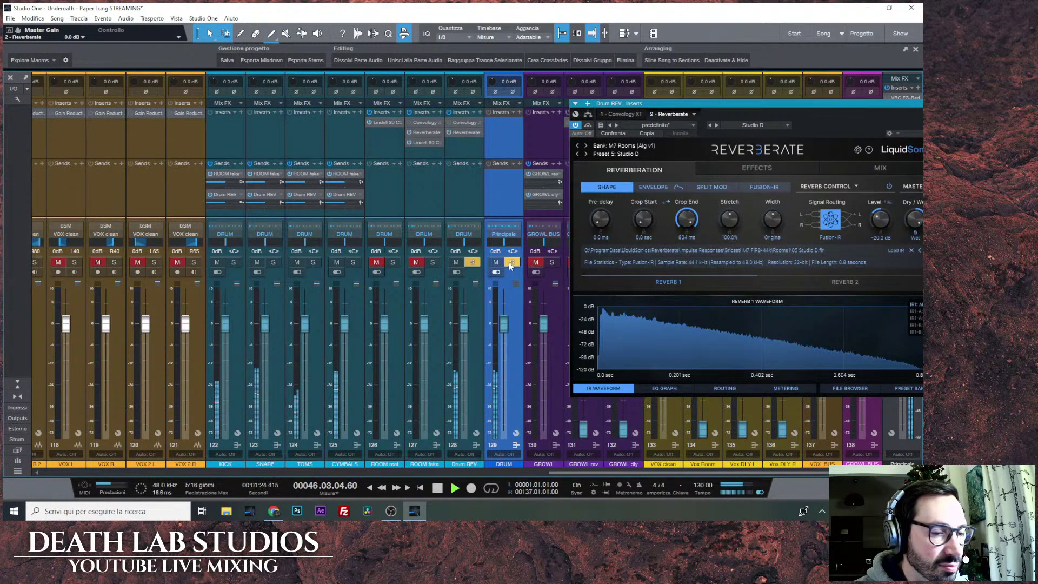
# Load the M7 Rooms preset Studio E in Drum REV's Reverberate, close the effect and enlarge the console's Sends area.
pyautogui.moveTo(638, 108); pyautogui.dragTo(348, 148)
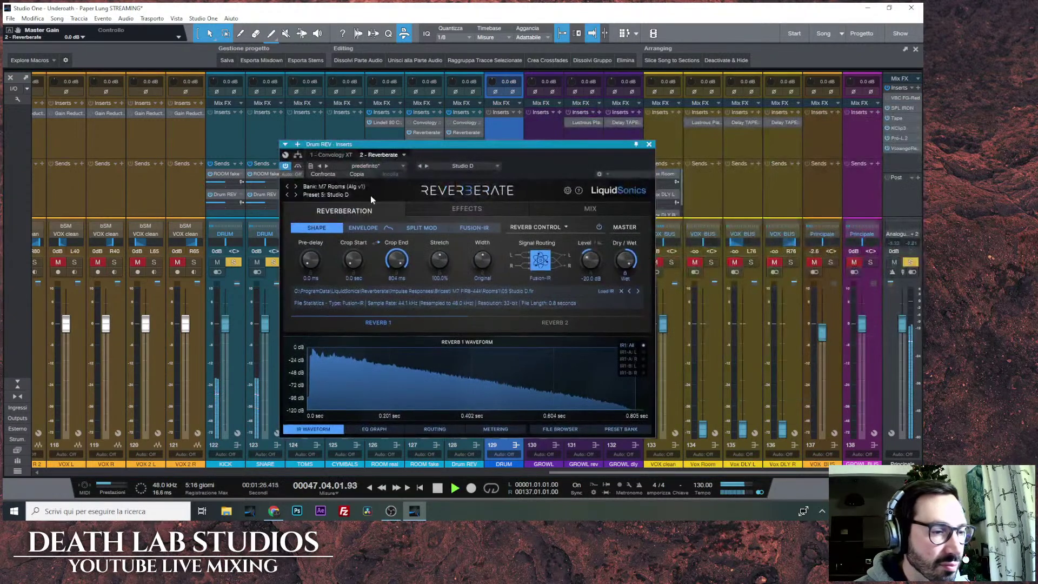
pyautogui.click(336, 194)
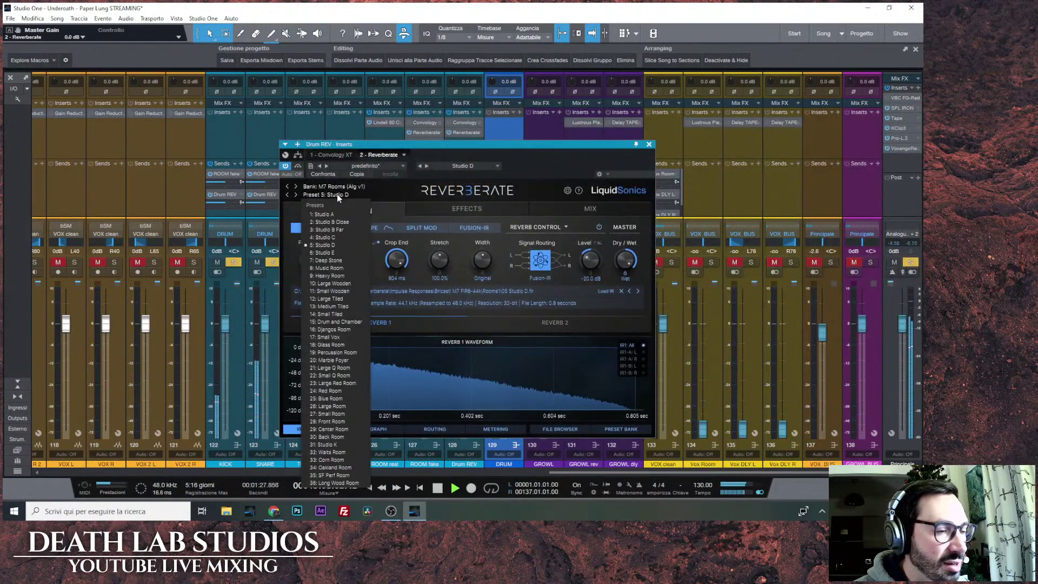
pyautogui.click(333, 252)
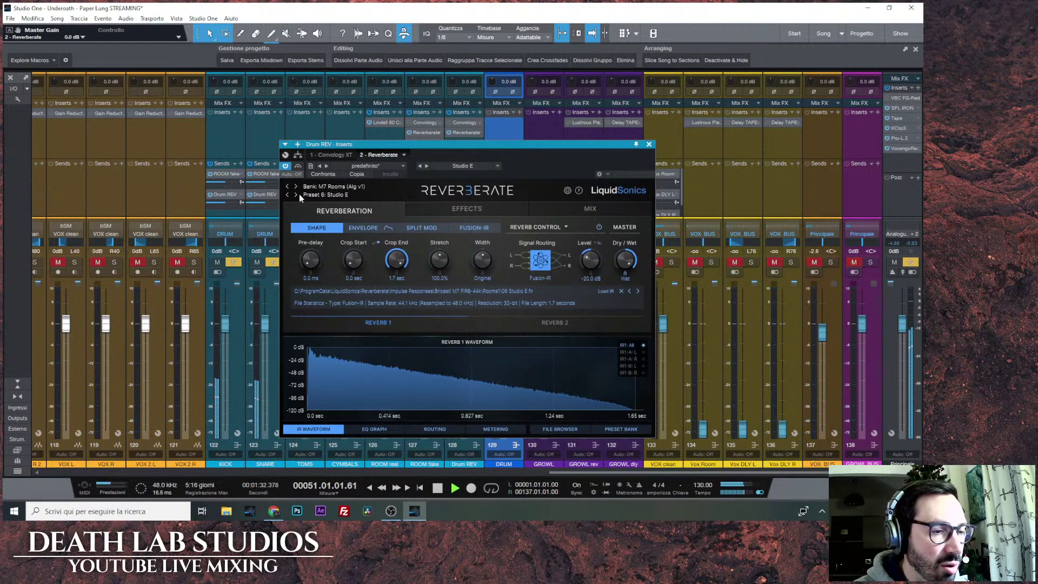
pyautogui.click(648, 144)
pyautogui.moveTo(633, 157)
pyautogui.mouseDown()
pyautogui.moveTo(633, 147)
pyautogui.moveTo(620, 157)
pyautogui.moveTo(619, 148)
pyautogui.mouseUp()
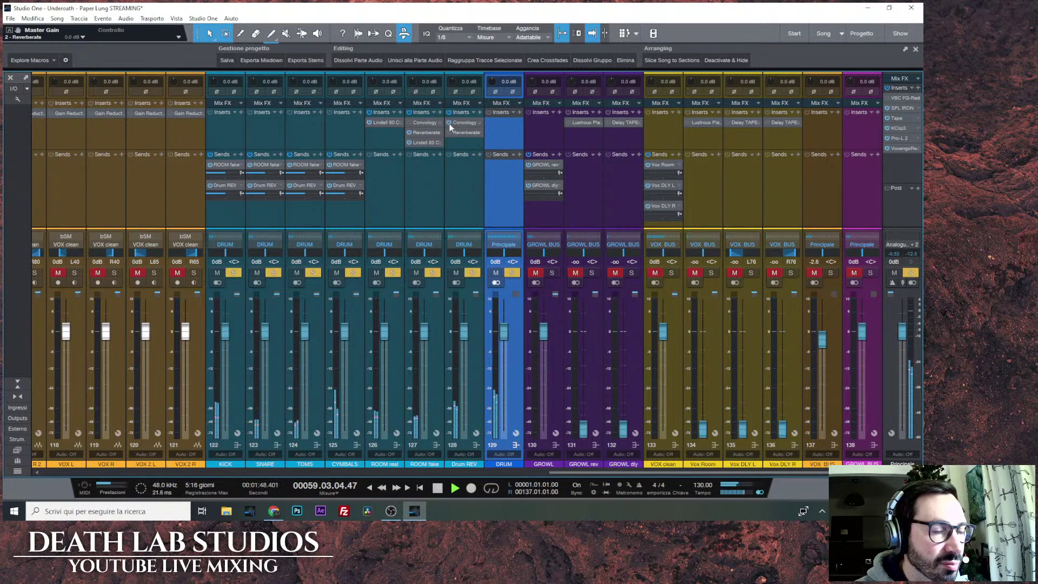
# Remove the Convology XT inserts from the Drum REV and ROOM fake channels.
pyautogui.click(480, 123)
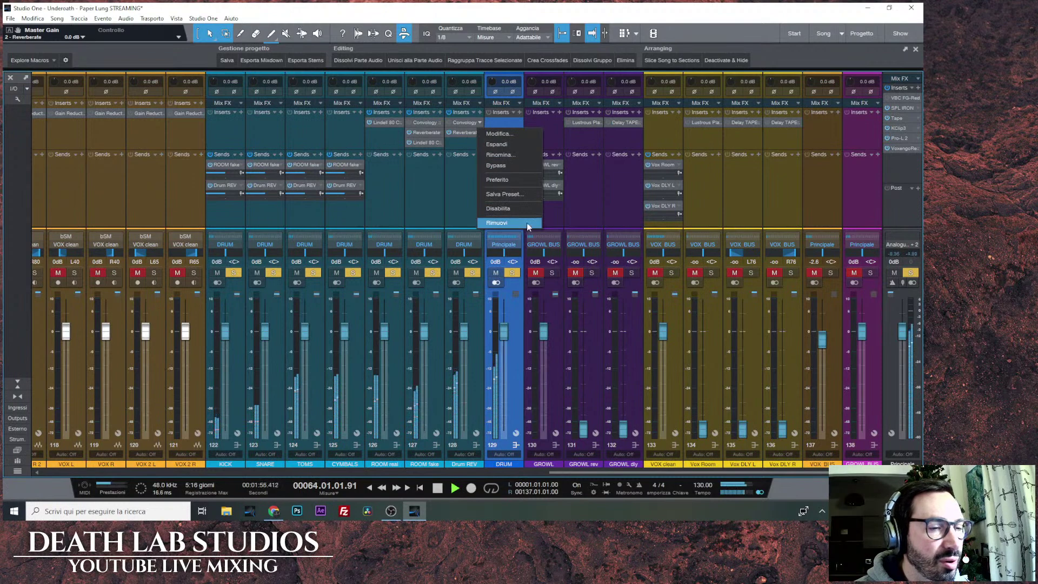
pyautogui.click(496, 223)
pyautogui.click(440, 123)
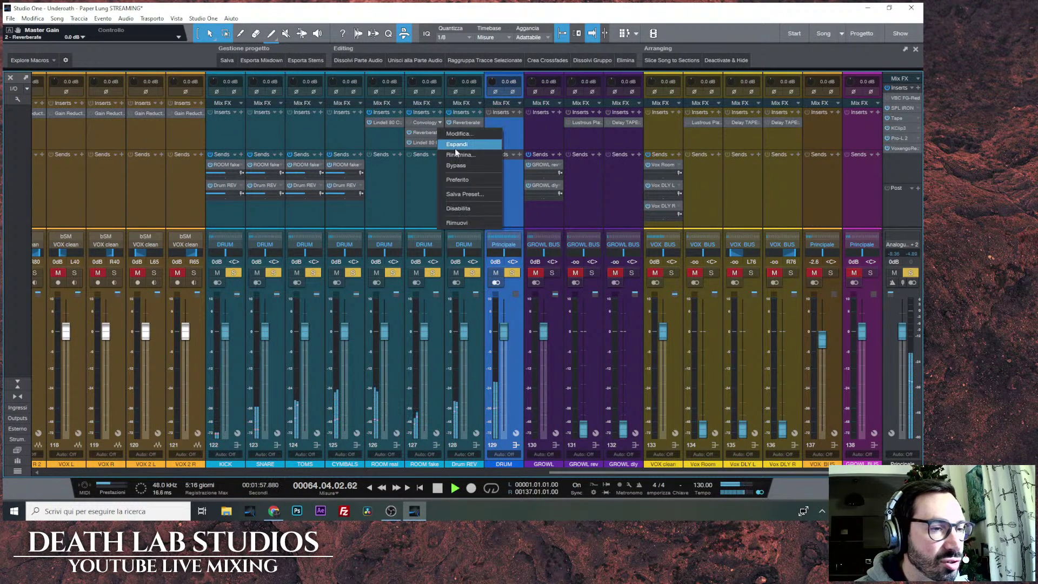
pyautogui.click(459, 222)
# Copy ROOM fake's Lindell 80 Channel to Drum REV, with 2x (default) oversampling and TMT channels 24 | 25.
pyautogui.moveTo(427, 136); pyautogui.dragTo(482, 117)
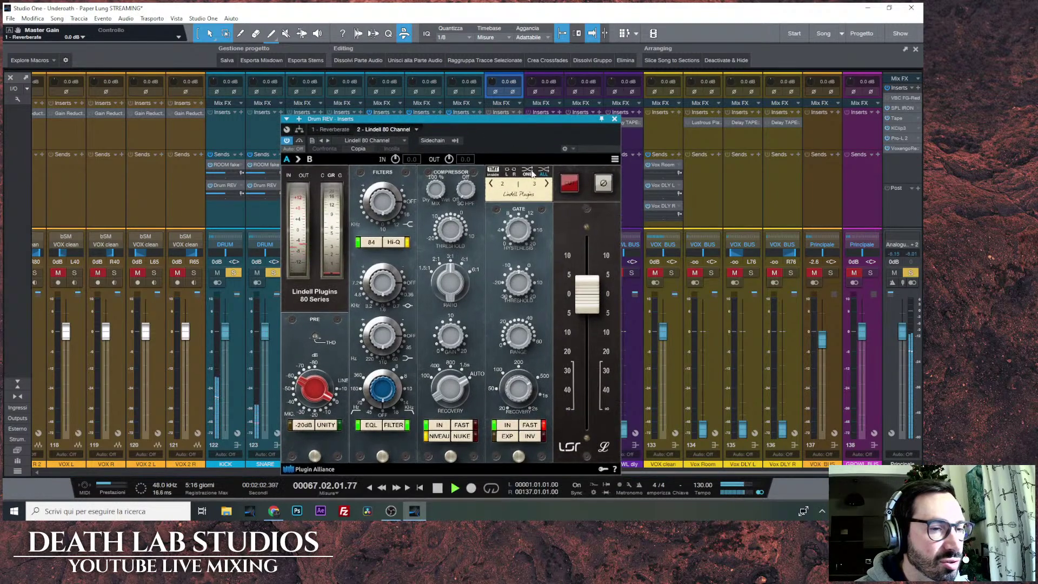
pyautogui.click(615, 160)
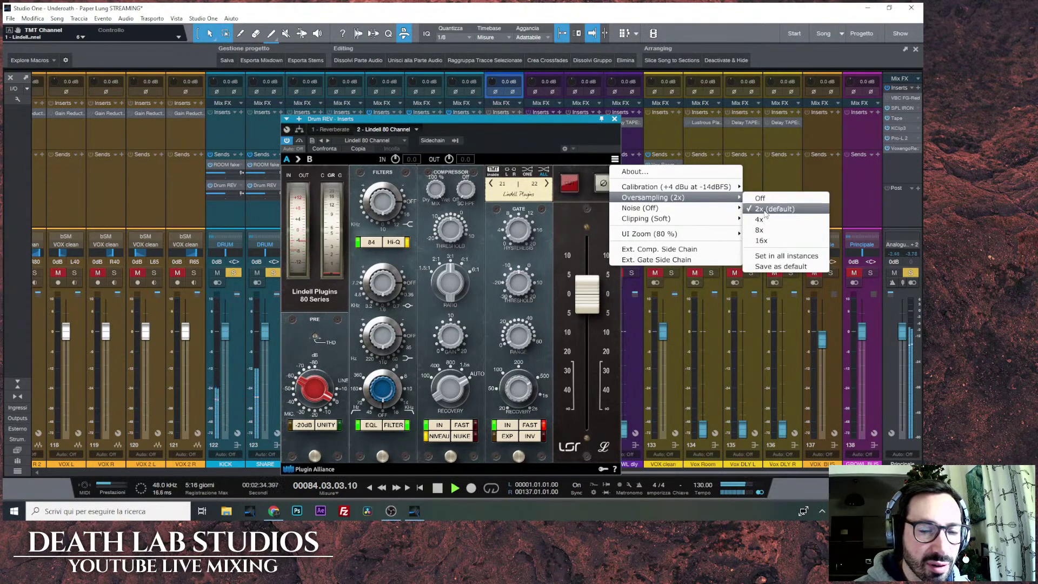
pyautogui.click(765, 211)
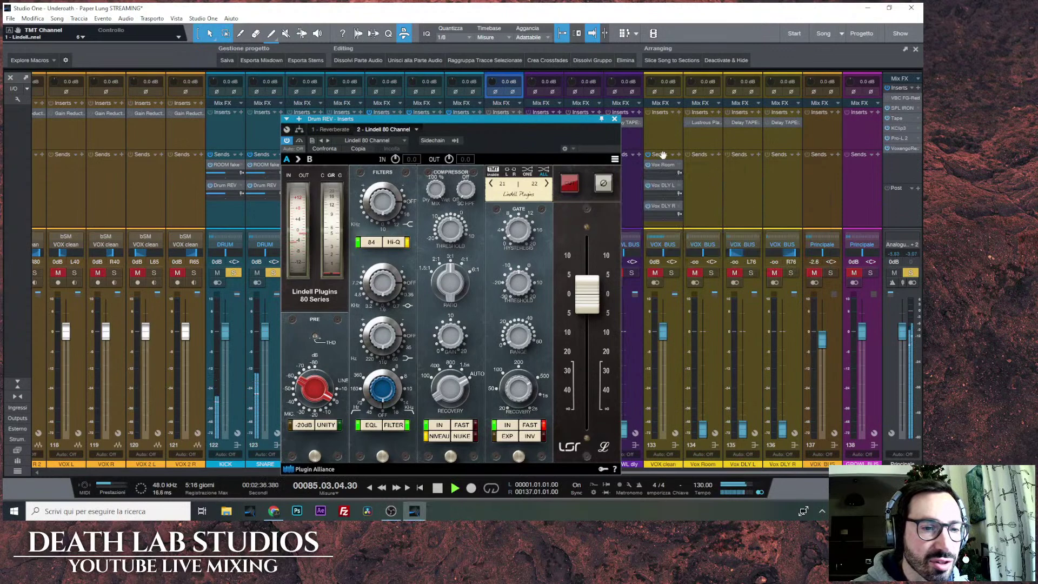
pyautogui.click(546, 184)
pyautogui.click(546, 184)
pyautogui.click(546, 183)
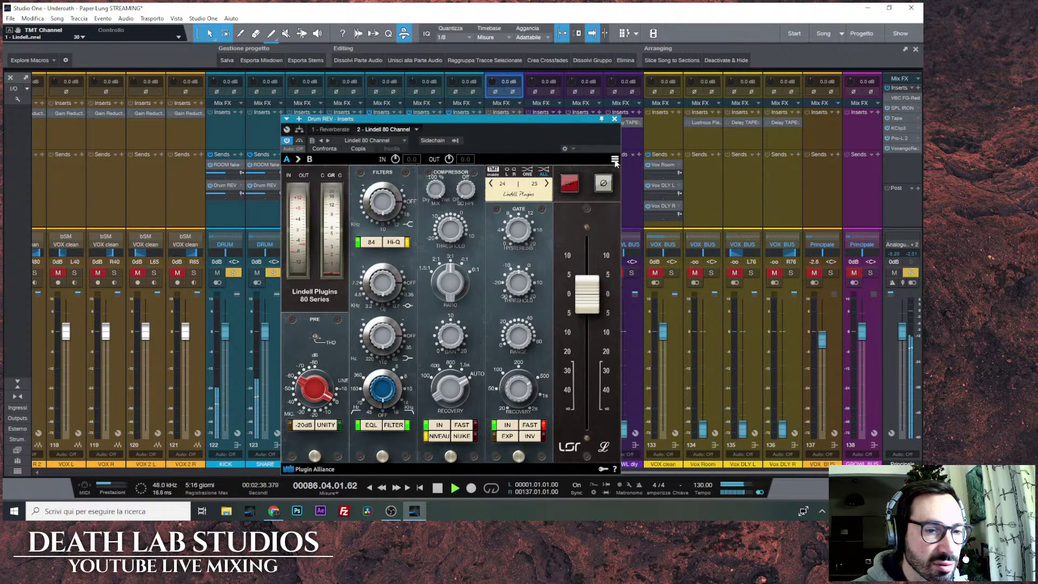
pyautogui.click(614, 159)
pyautogui.moveTo(640, 200)
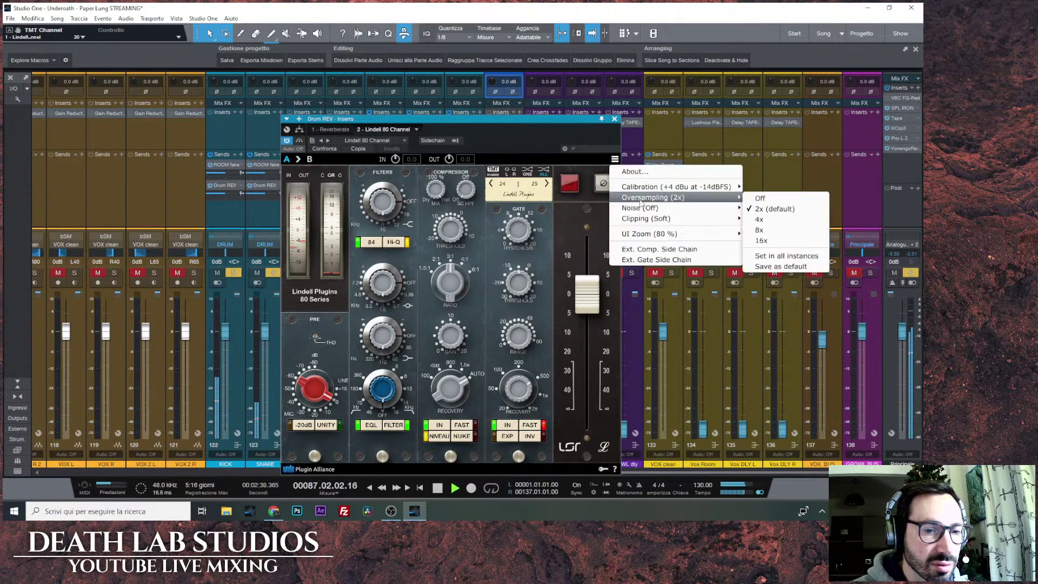
pyautogui.click(588, 123)
pyautogui.click(614, 121)
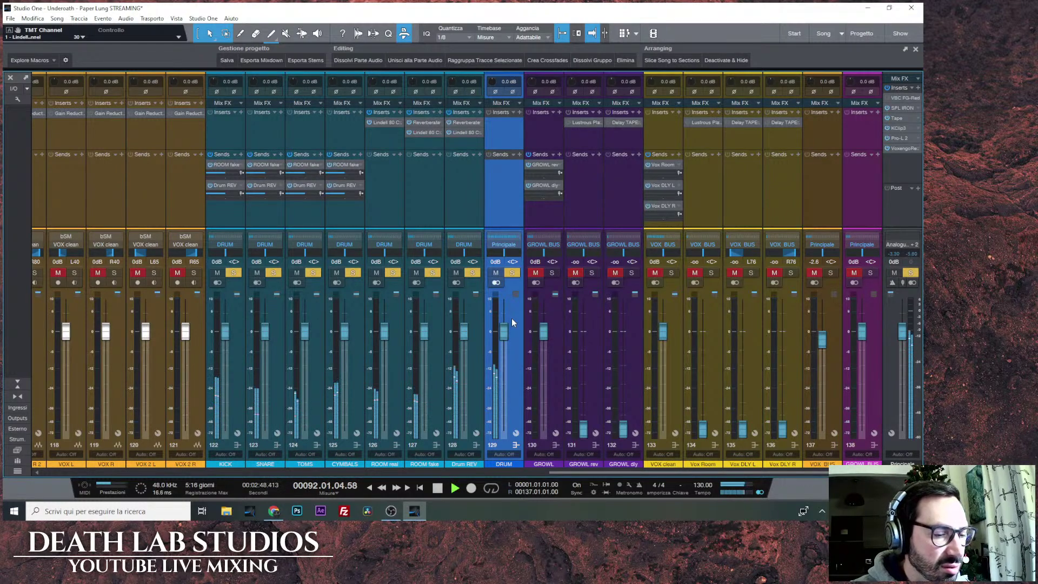
# Lower the output fader of Drum REV's Lindell 80 Channel to about -5 dB, close the effect and stop playback.
pyautogui.click(462, 133)
pyautogui.moveTo(571, 123); pyautogui.dragTo(778, 56)
pyautogui.moveTo(812, 221)
pyautogui.mouseDown()
pyautogui.moveTo(812, 336)
pyautogui.moveTo(812, 239)
pyautogui.mouseUp()
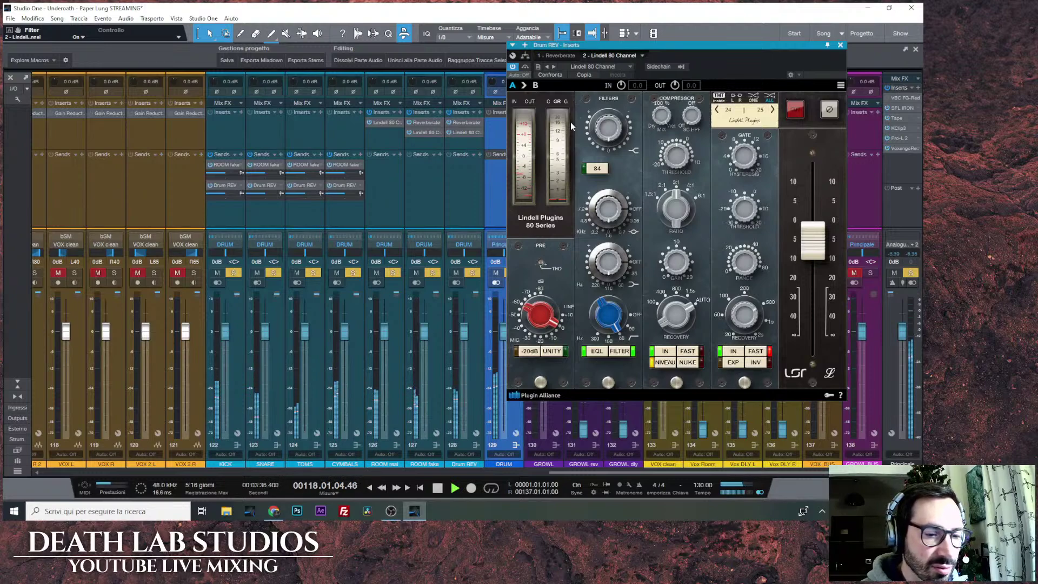
pyautogui.click(839, 45)
pyautogui.click(438, 488)
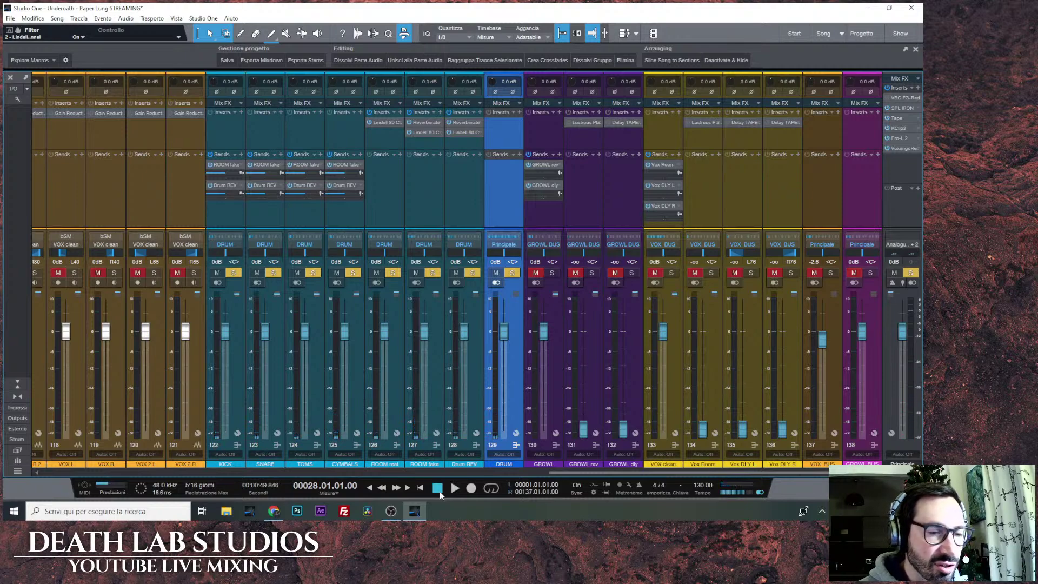
# Show the arrangement and examine the KICK IN event's waveform in the audio editor.
pyautogui.scroll(10, 525, 411)
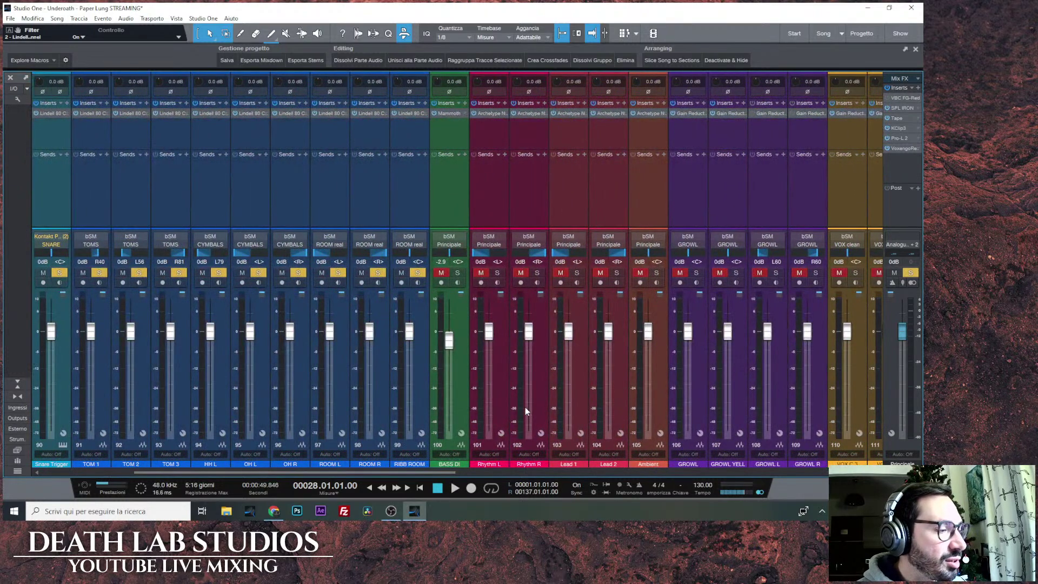
pyautogui.scroll(3, 591, 398)
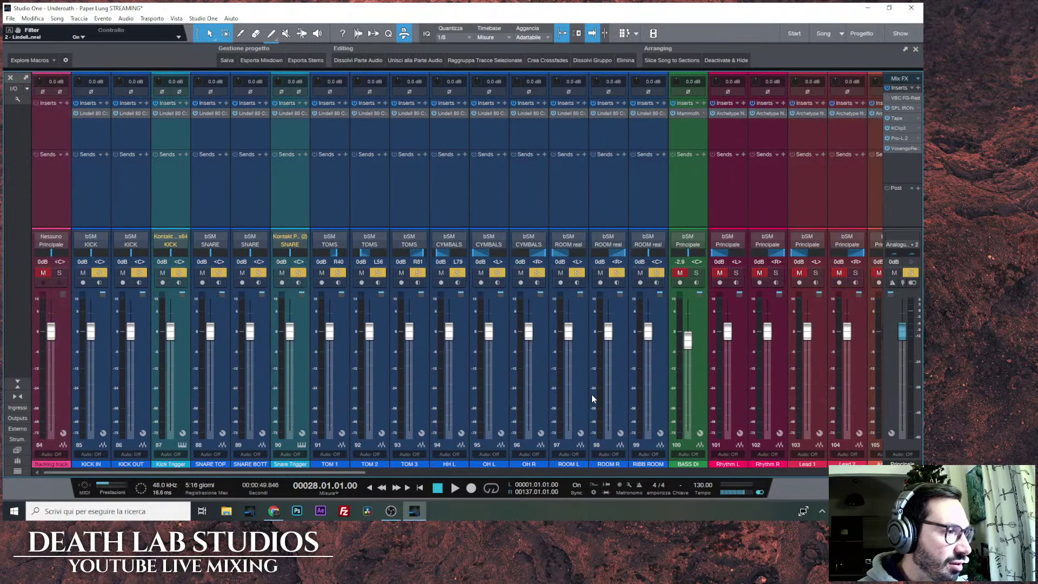
pyautogui.press('F3')
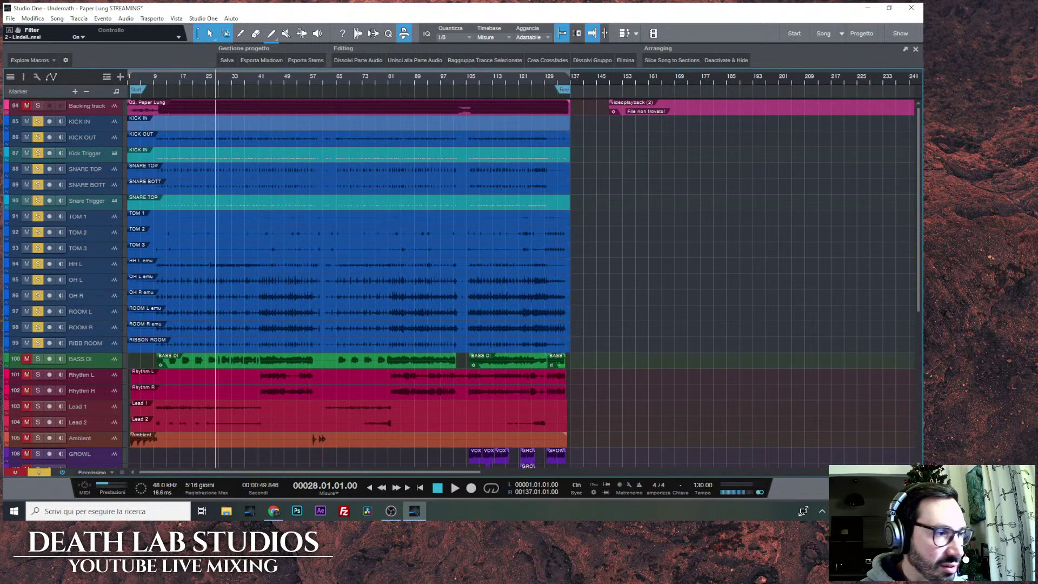
pyautogui.click(273, 122)
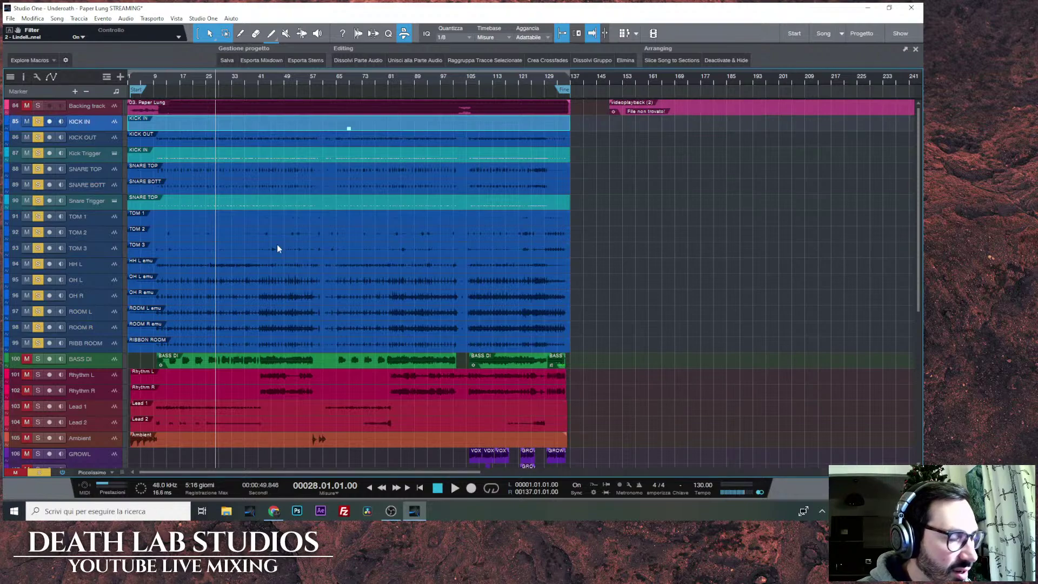
pyautogui.doubleClick(258, 121)
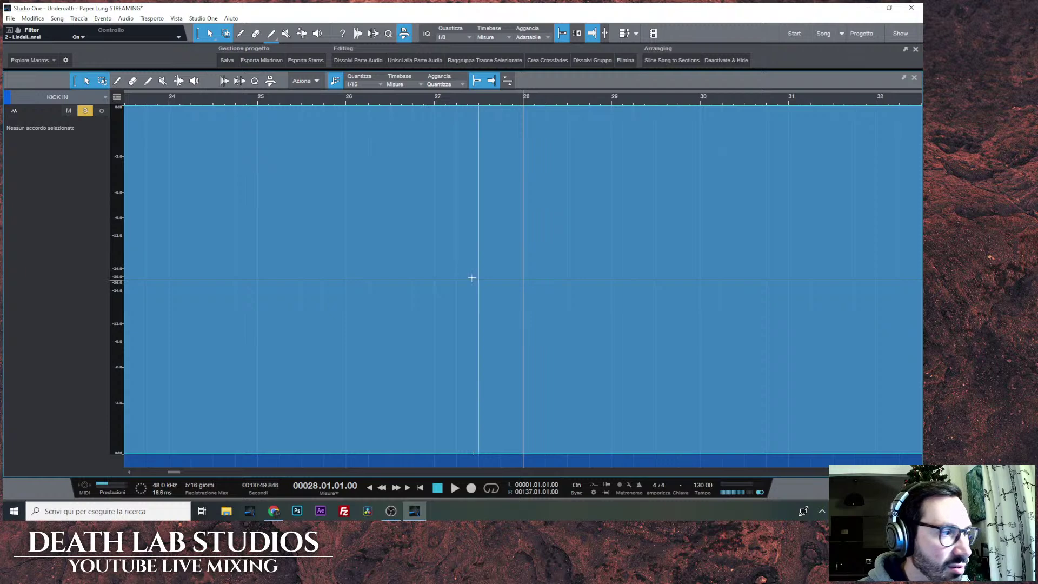
pyautogui.click(914, 78)
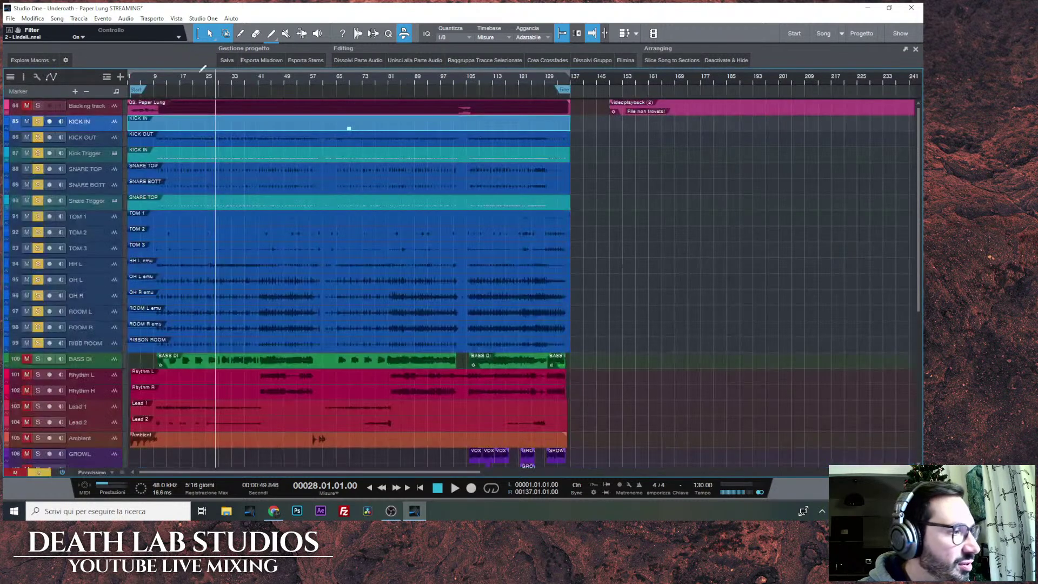
# Set the KICK IN event's gain to 0 dB in its event properties.
pyautogui.click(24, 76)
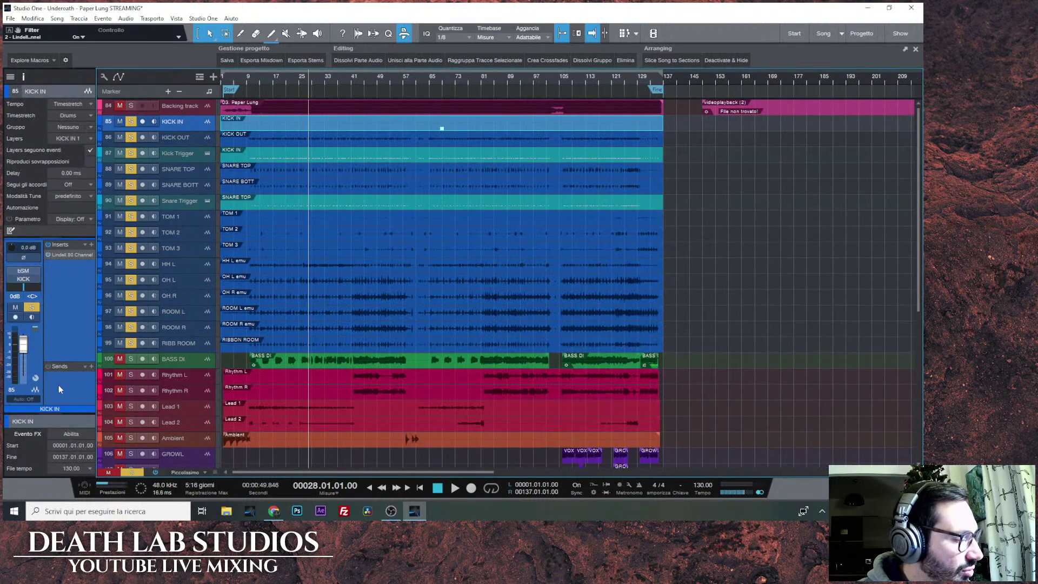
pyautogui.moveTo(47, 412); pyautogui.dragTo(44, 191)
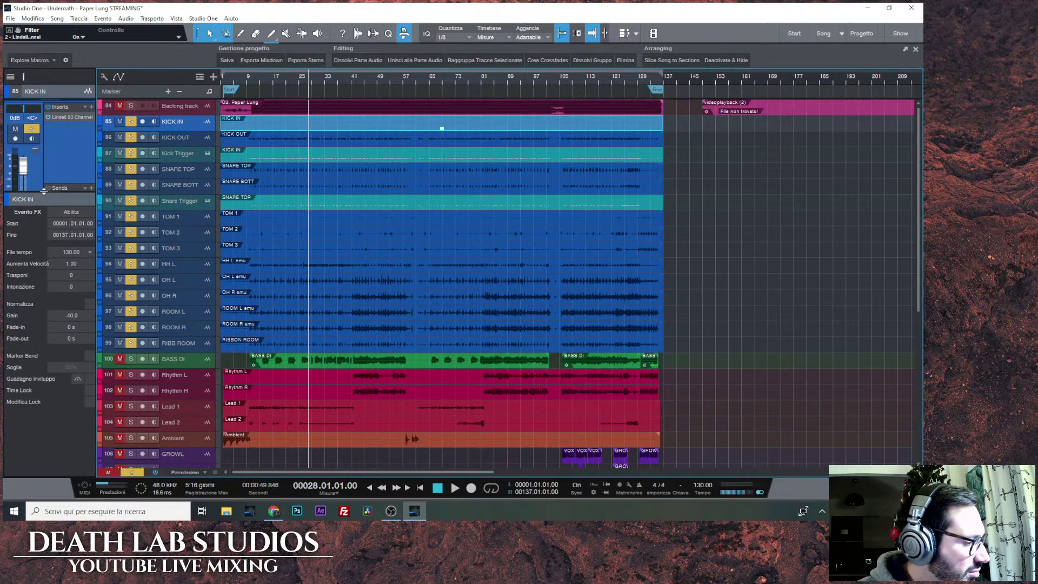
pyautogui.moveTo(77, 321); pyautogui.dragTo(77, 301)
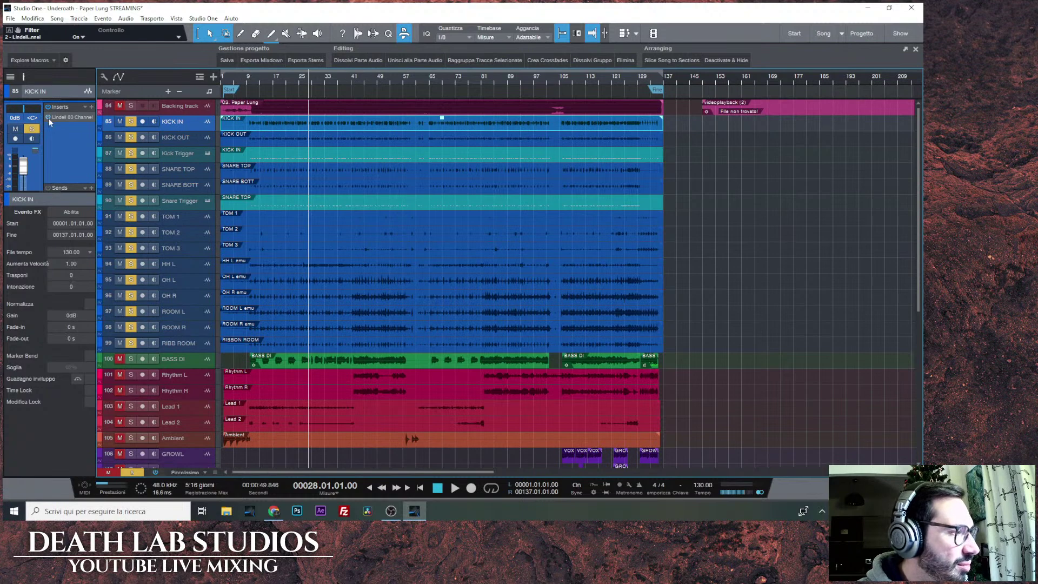
pyautogui.click(24, 76)
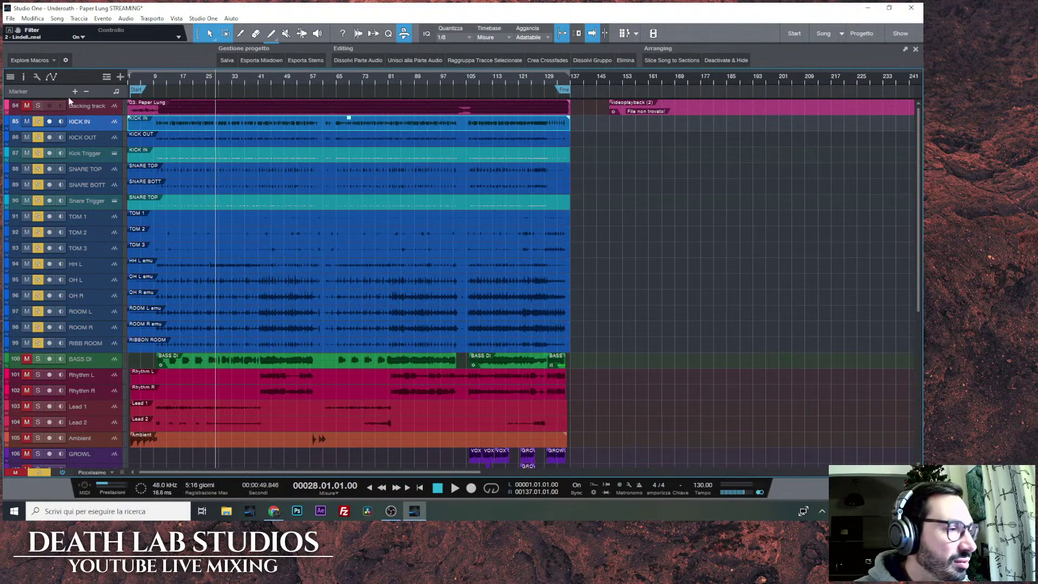
# Move the playhead back to the song's opening beats with the timeline zoomed in on the first bars.
pyautogui.click(421, 487)
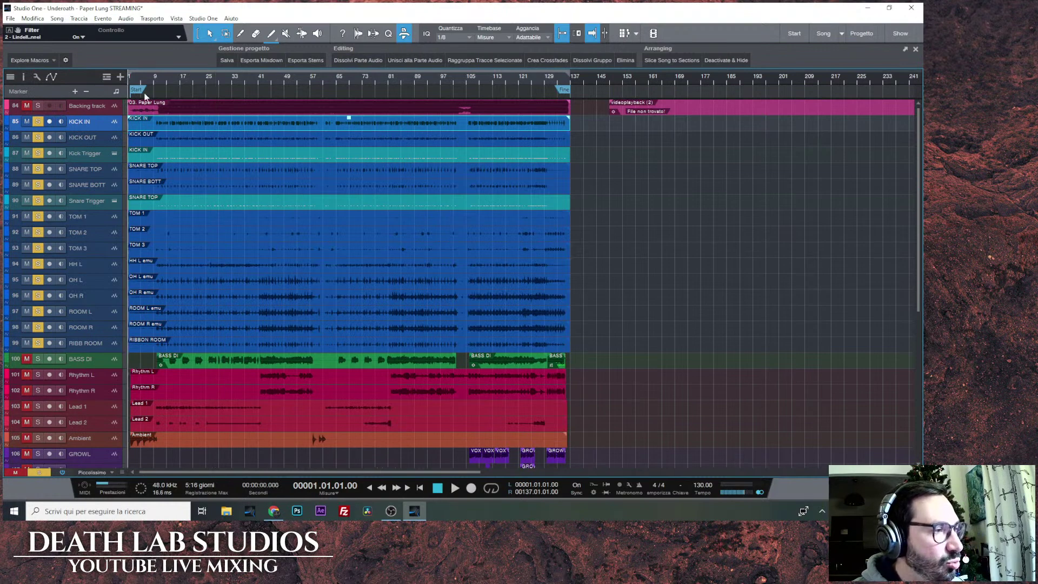
pyautogui.scroll(3, 133, 77)
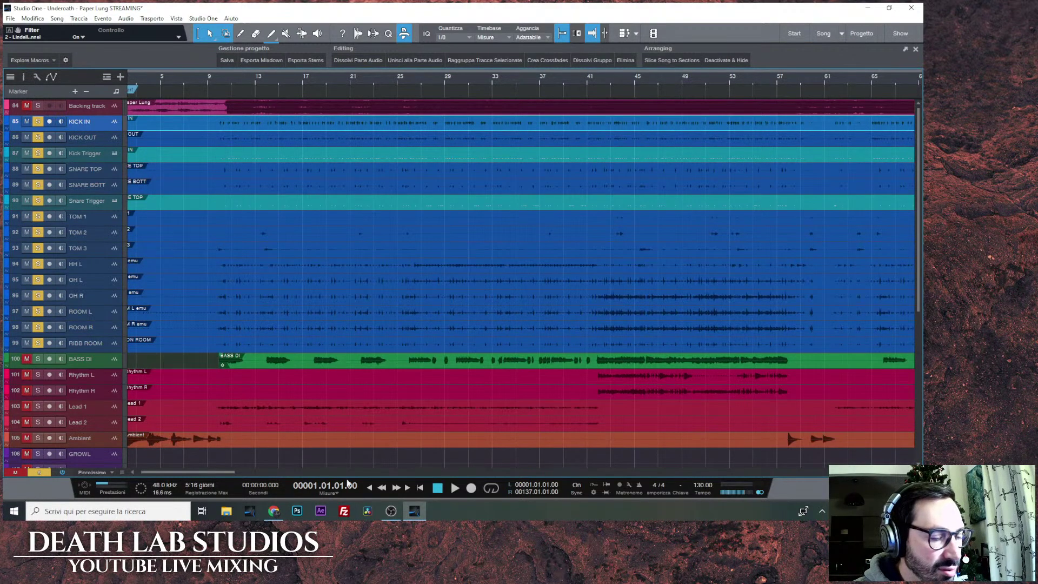
pyautogui.moveTo(222, 473); pyautogui.dragTo(128, 461)
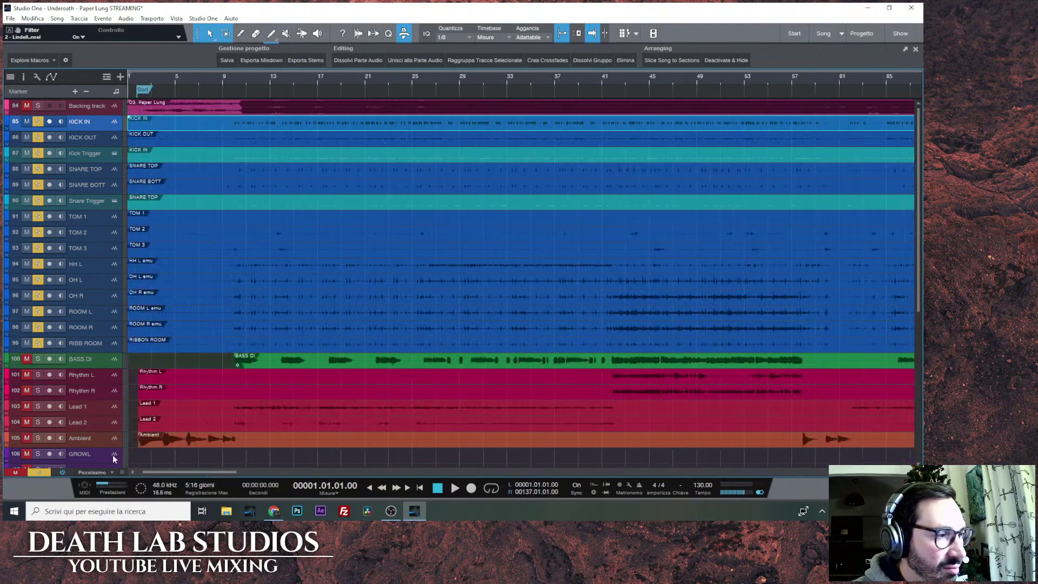
pyautogui.press('space')
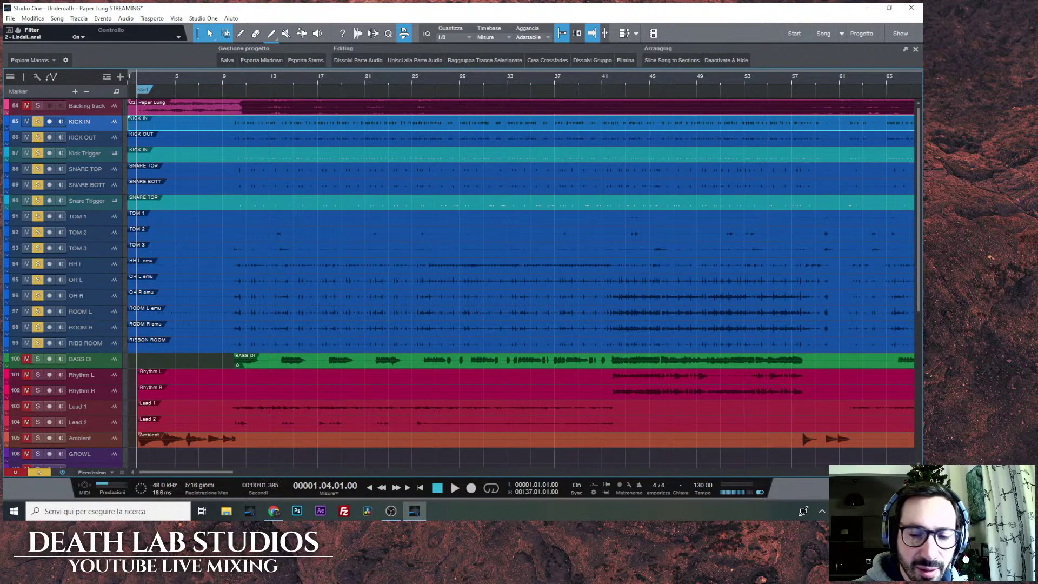
# Return to the console and open KICK IN's Lindell 80 Channel clear of the kick and snare channels.
pyautogui.press('F3')
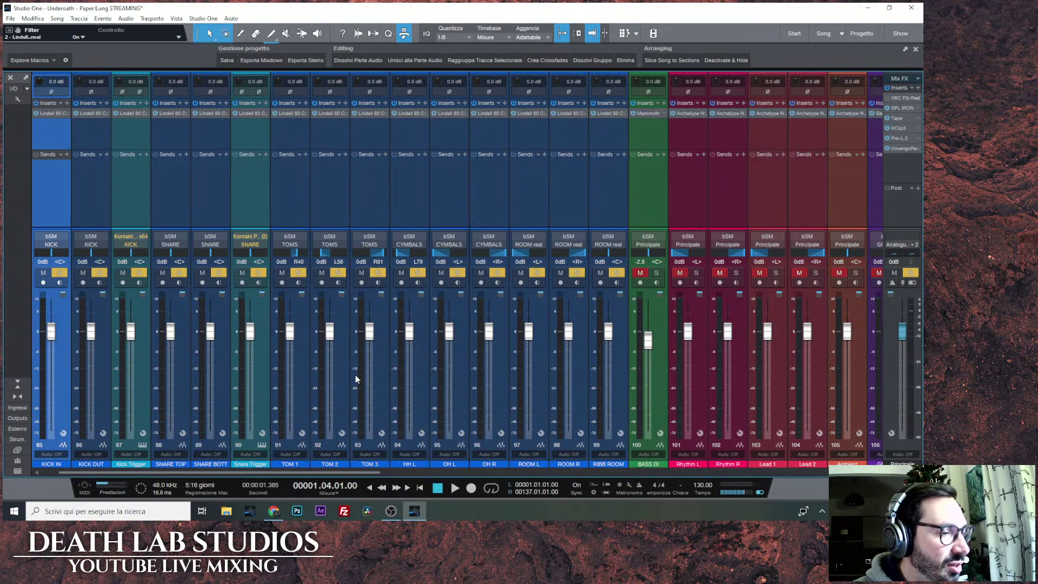
pyautogui.click(56, 114)
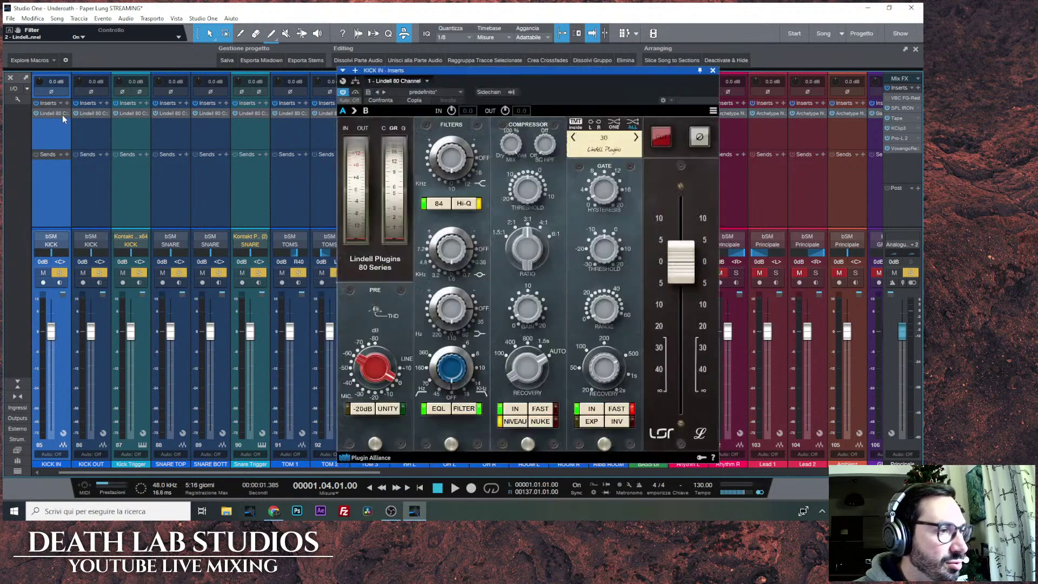
pyautogui.moveTo(533, 73); pyautogui.dragTo(503, 69)
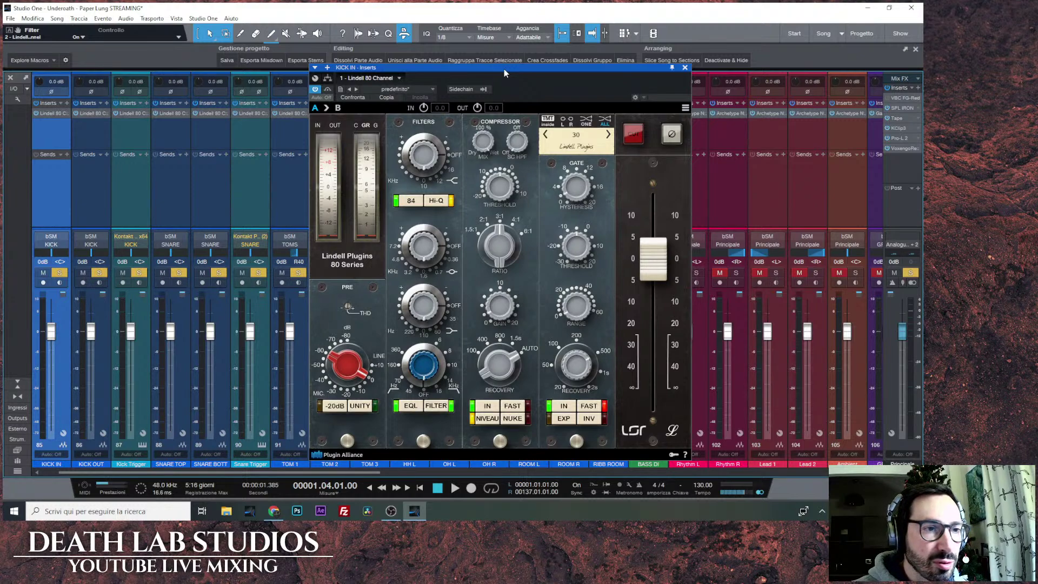
pyautogui.moveTo(504, 69); pyautogui.dragTo(552, 52)
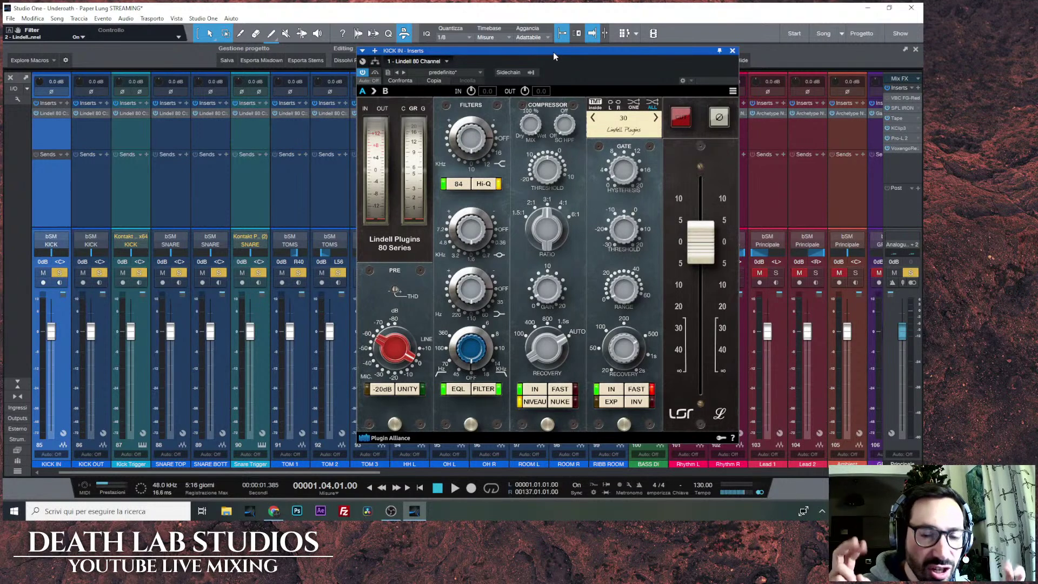
pyautogui.moveTo(553, 51); pyautogui.dragTo(548, 51)
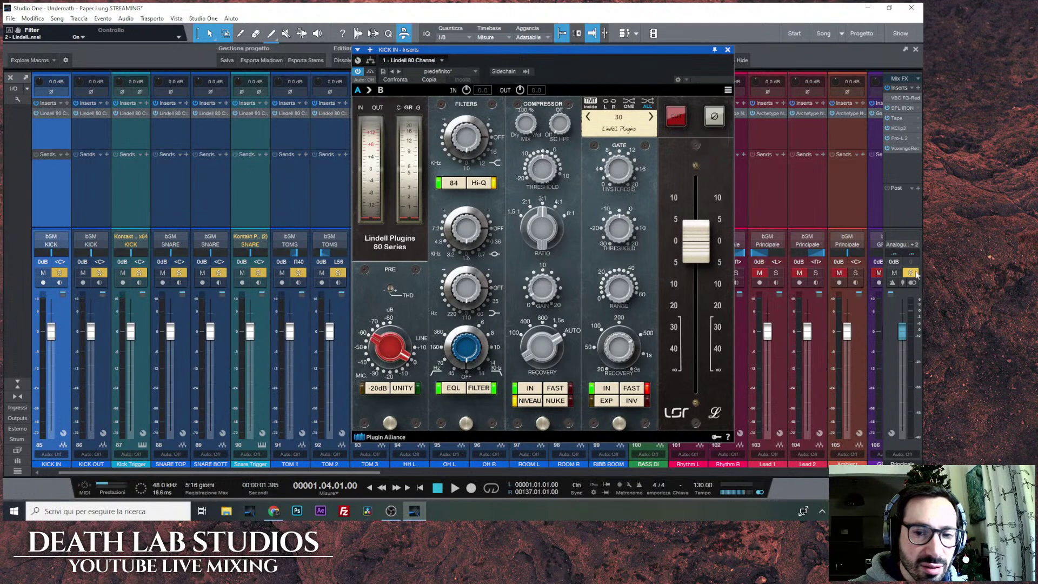
# Clear all existing solos, solo only KICK IN and shift the Lindell 80 Channel window slightly aside.
pyautogui.click(910, 272)
pyautogui.click(60, 272)
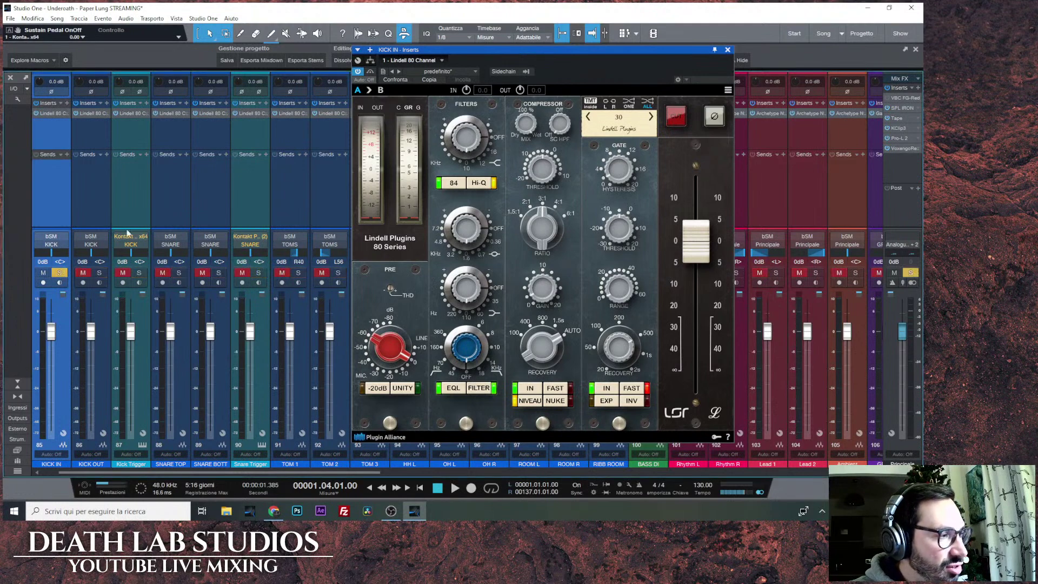
pyautogui.moveTo(438, 52); pyautogui.dragTo(456, 49)
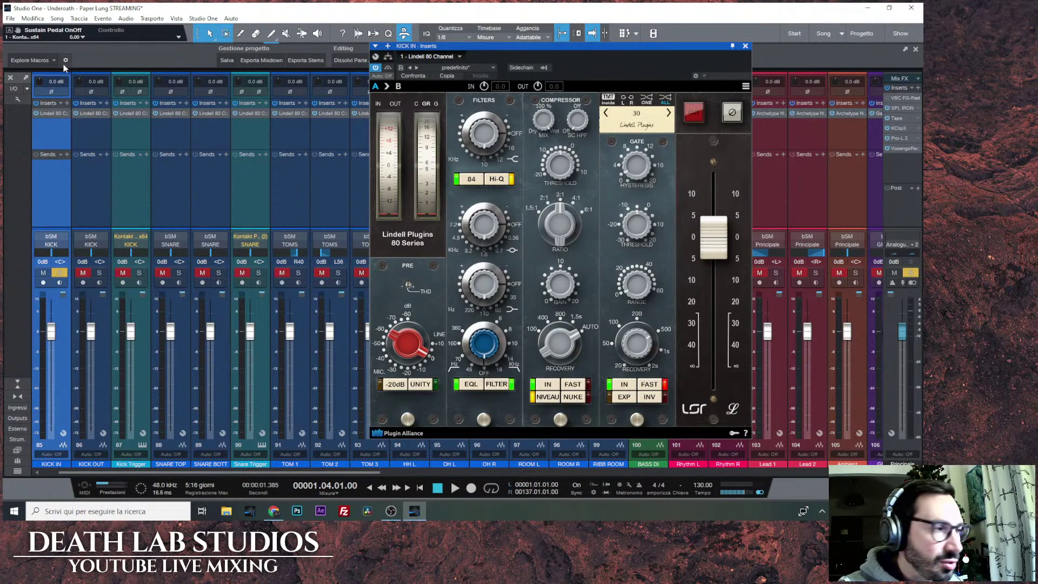
# Search the insert plug-ins for "mete" and add mvMeter2 to the KICK IN channel.
pyautogui.click(61, 102)
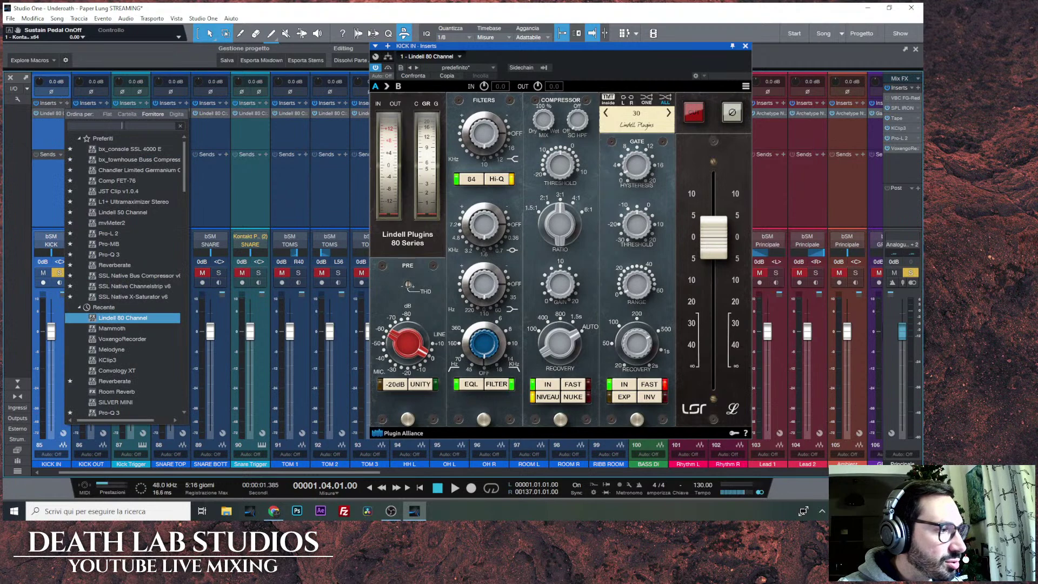
pyautogui.write('mete')
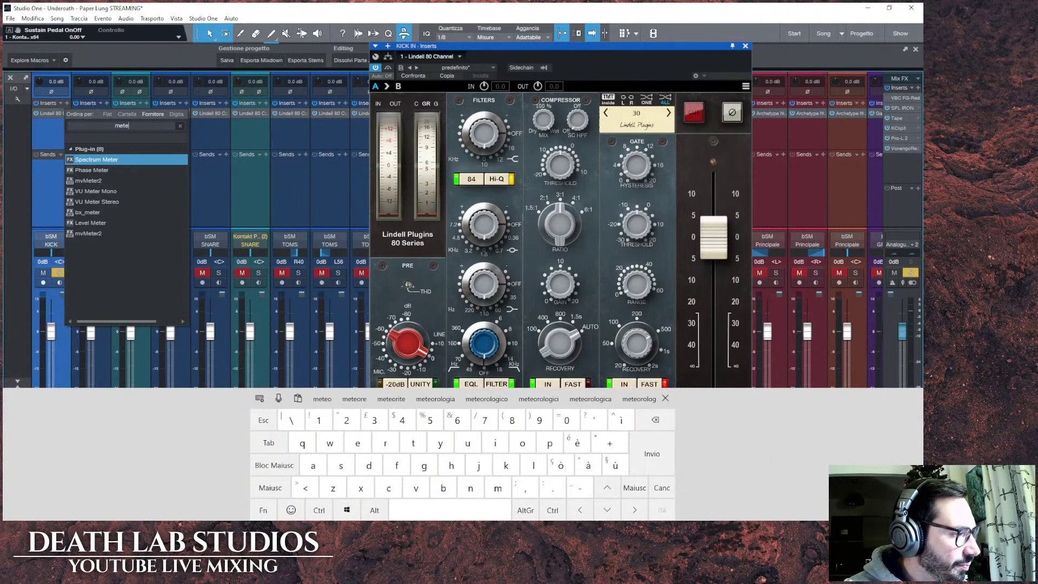
pyautogui.click(88, 213)
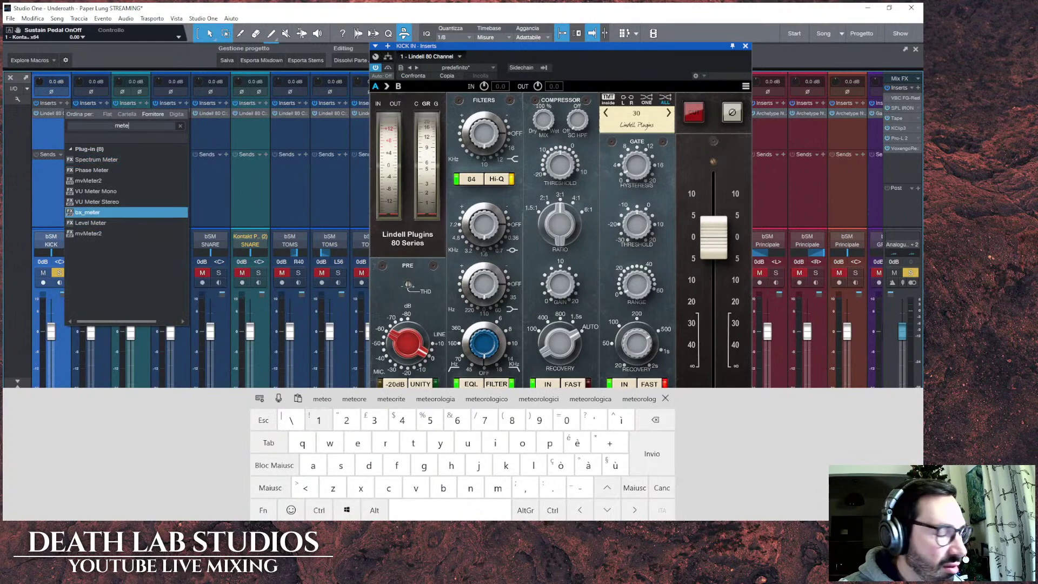
pyautogui.click(97, 202)
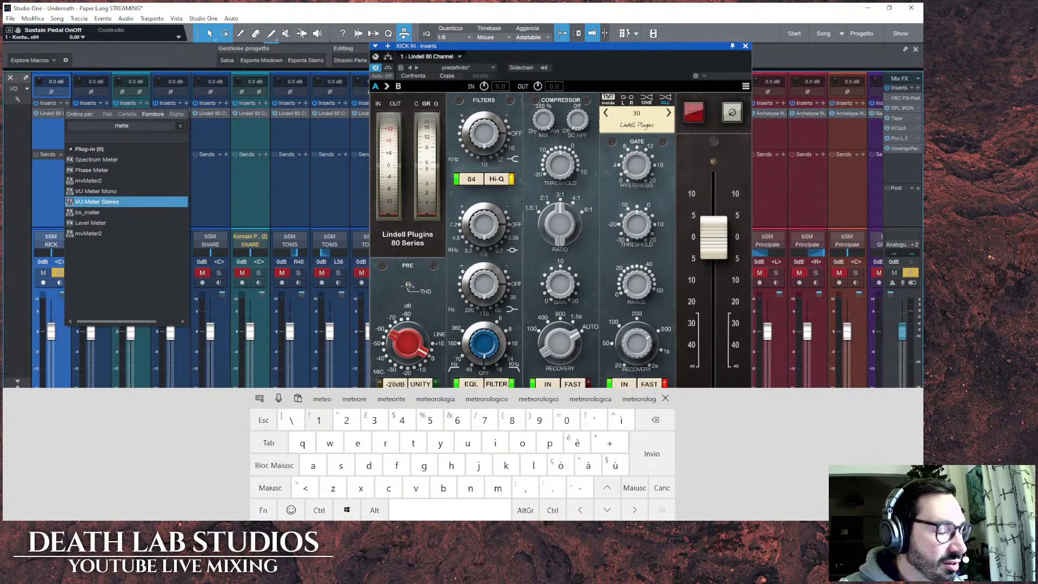
pyautogui.press('Down')
pyautogui.press('Down')
pyautogui.press('Down')
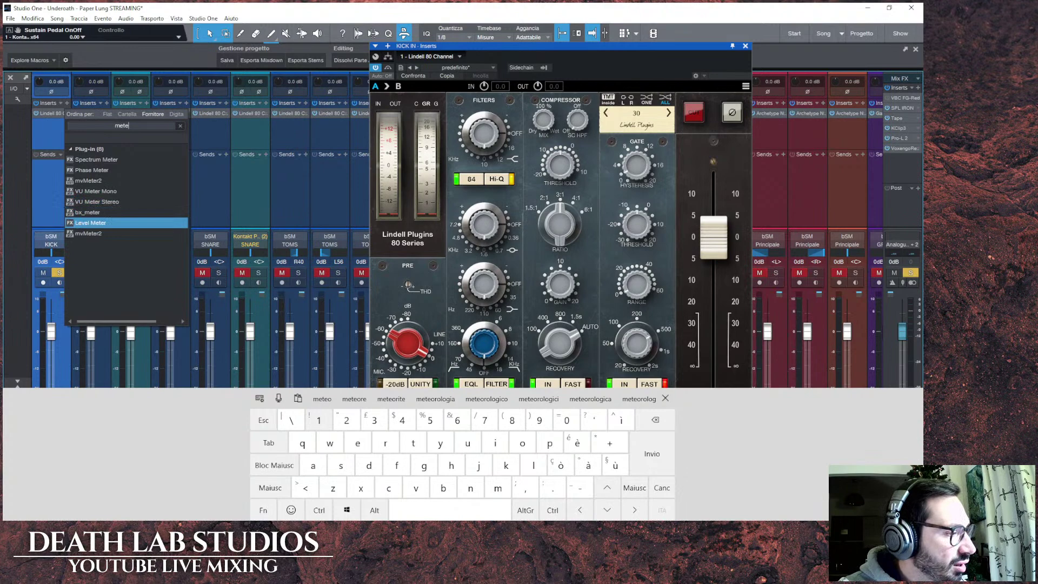
pyautogui.press('Return')
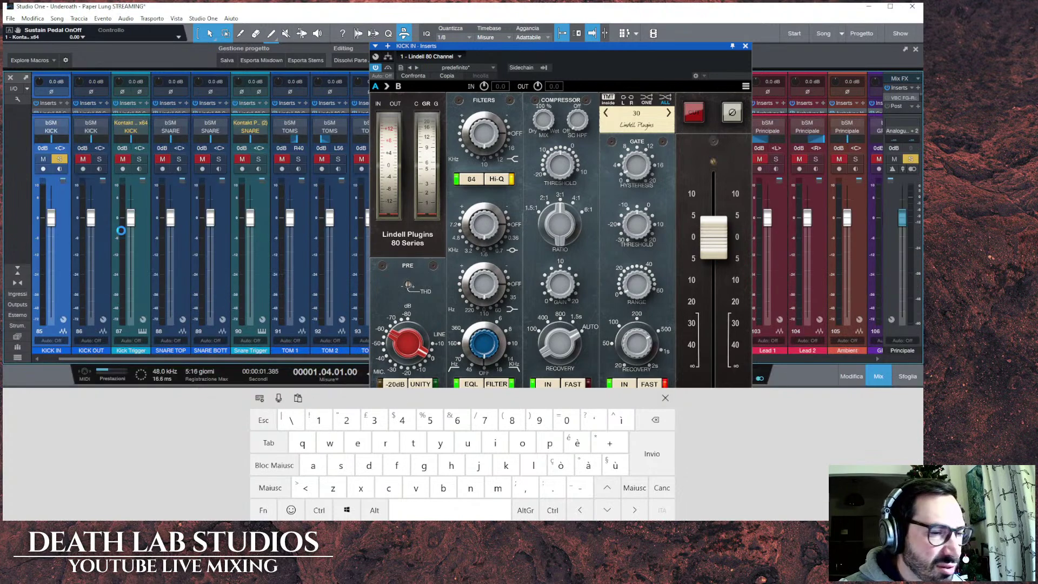
pyautogui.click(661, 400)
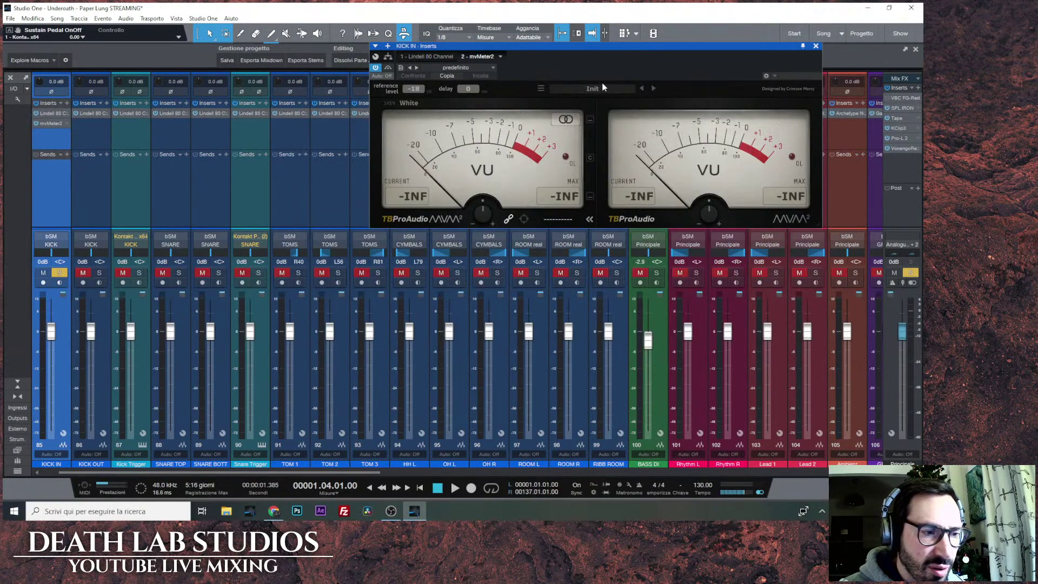
# Place mvMeter2 ahead of Lindell 80 Channel in KICK IN's inserts and shrink its window, with the reference level at -18 dB.
pyautogui.moveTo(605, 50); pyautogui.dragTo(443, 106)
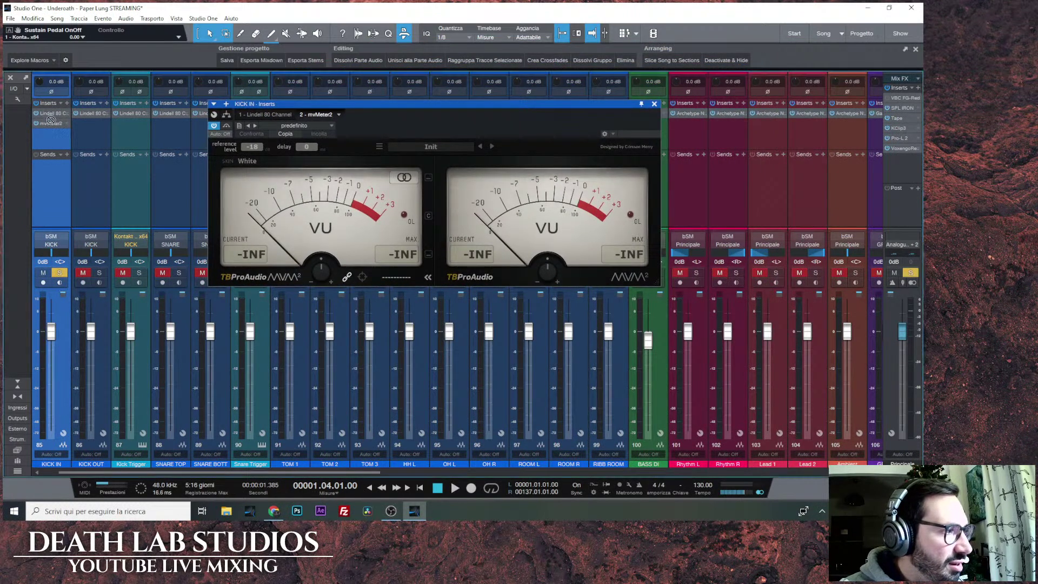
pyautogui.moveTo(54, 114); pyautogui.dragTo(54, 111)
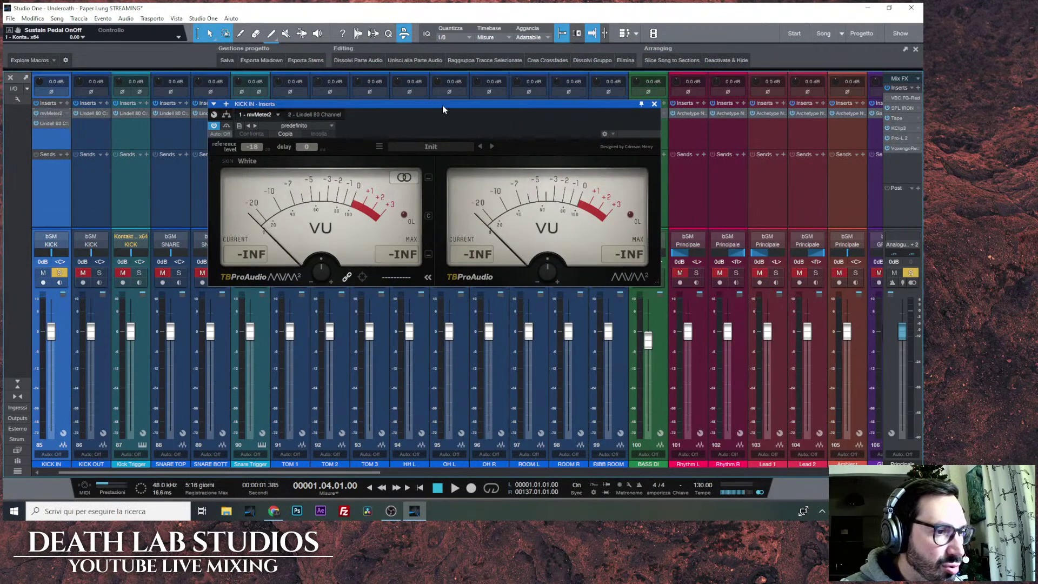
pyautogui.moveTo(442, 105); pyautogui.dragTo(521, 105)
pyautogui.moveTo(739, 288); pyautogui.dragTo(616, 247)
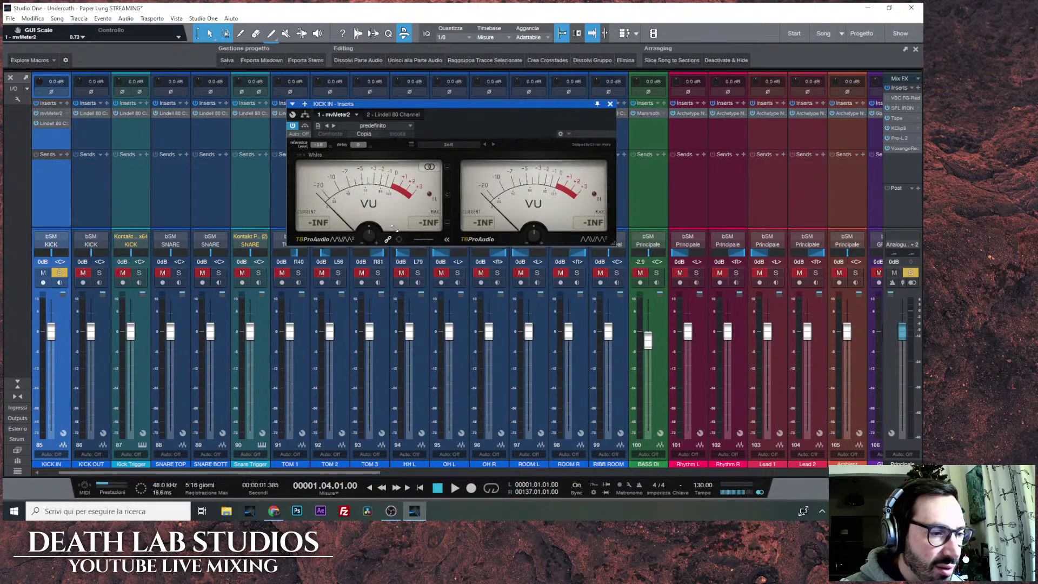
pyautogui.doubleClick(320, 143)
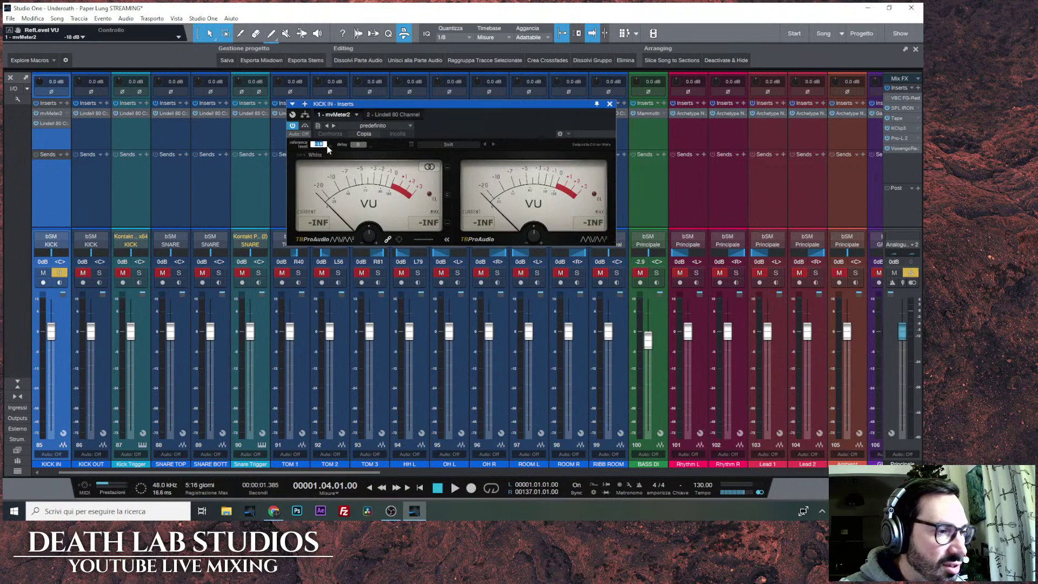
pyautogui.press('Return')
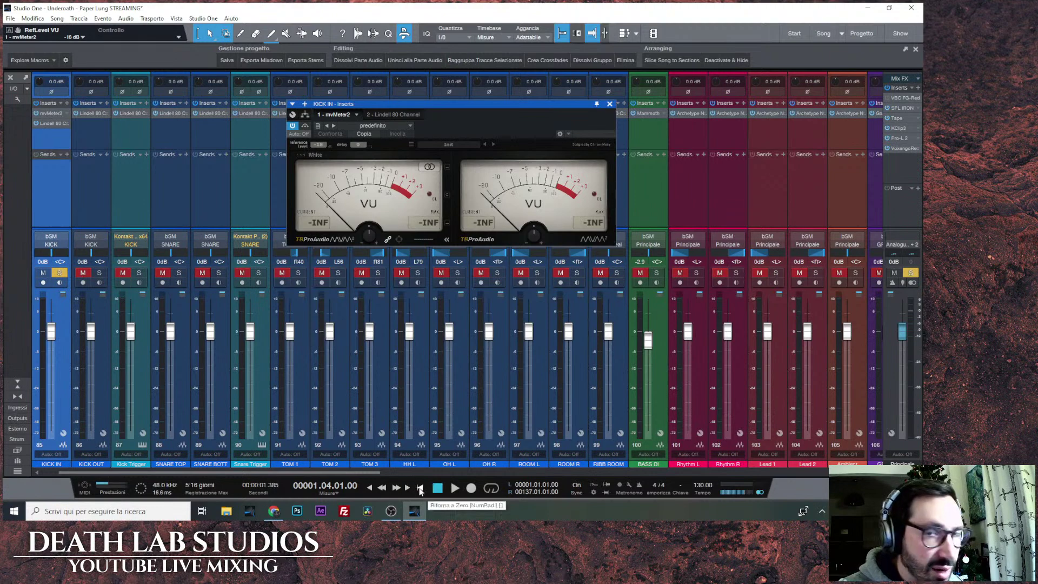
# Play the soloed KICK IN from the bar where the drums enter to watch its level on mvMeter2.
pyautogui.press('space')
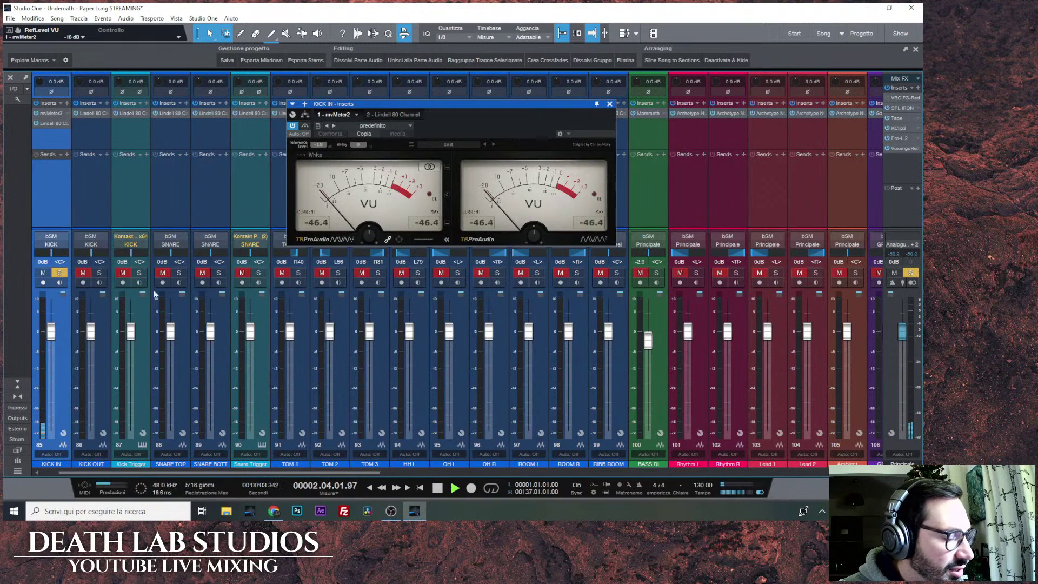
pyautogui.moveTo(440, 104); pyautogui.dragTo(470, 106)
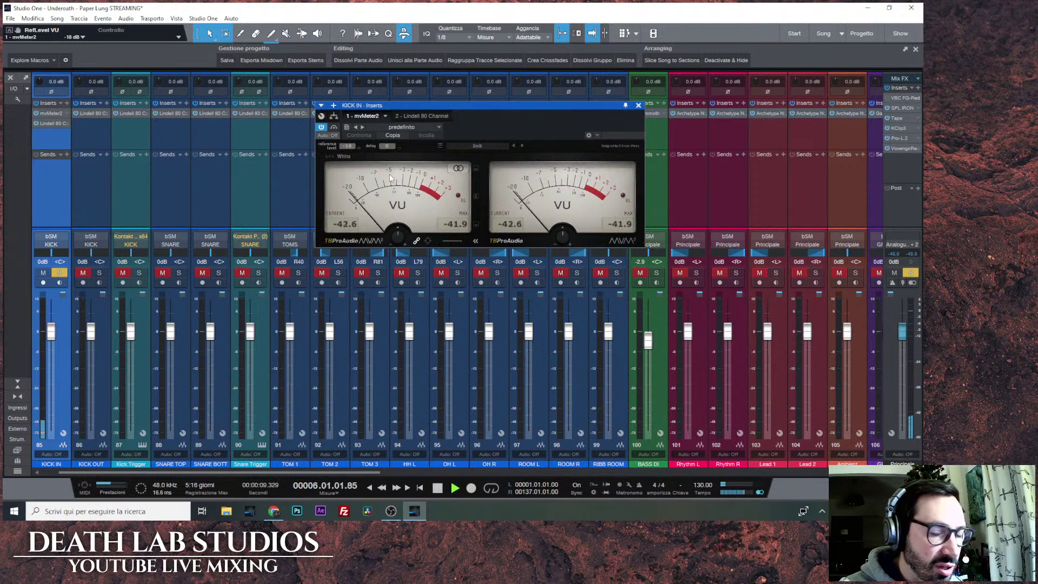
pyautogui.press('F3')
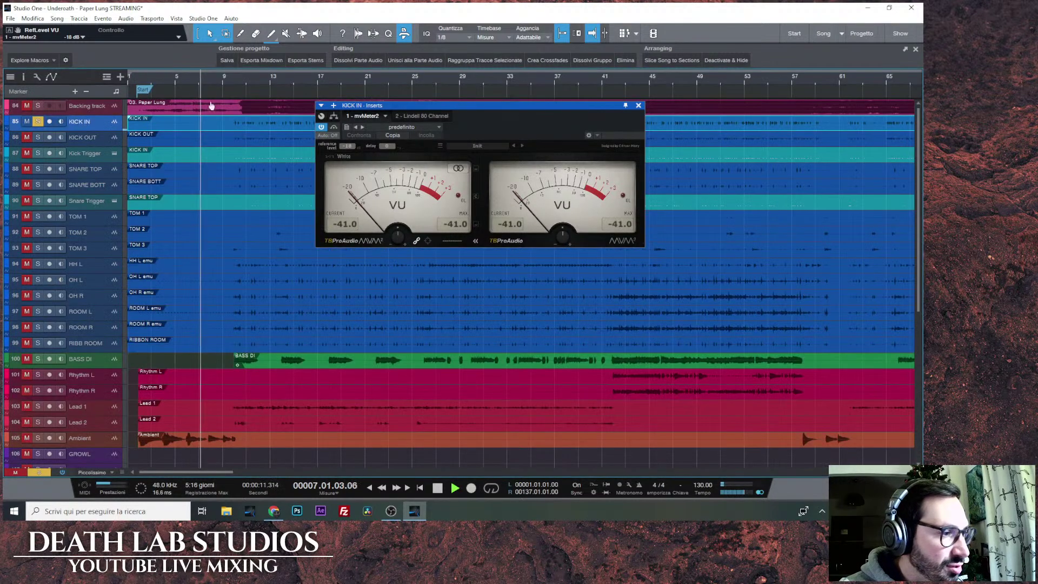
pyautogui.click(236, 80)
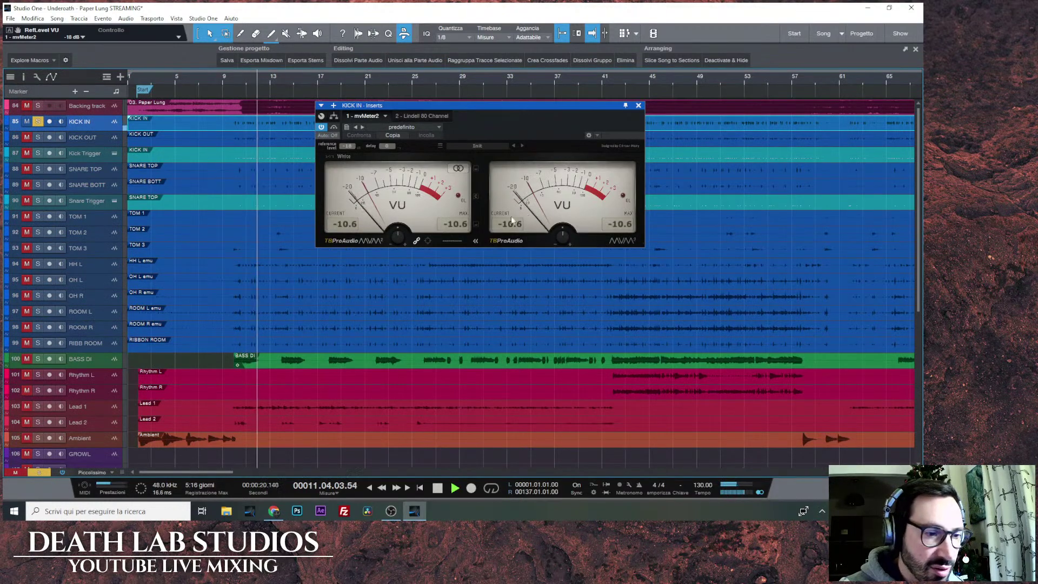
# Raise mvMeter2's pre-gain to about 5.4 dB and KICK IN's console input gain to +7.7 dB during playback.
pyautogui.moveTo(398, 244)
pyautogui.moveTo(396, 239)
pyautogui.mouseDown()
pyautogui.moveTo(396, 213)
pyautogui.moveTo(396, 233)
pyautogui.mouseUp()
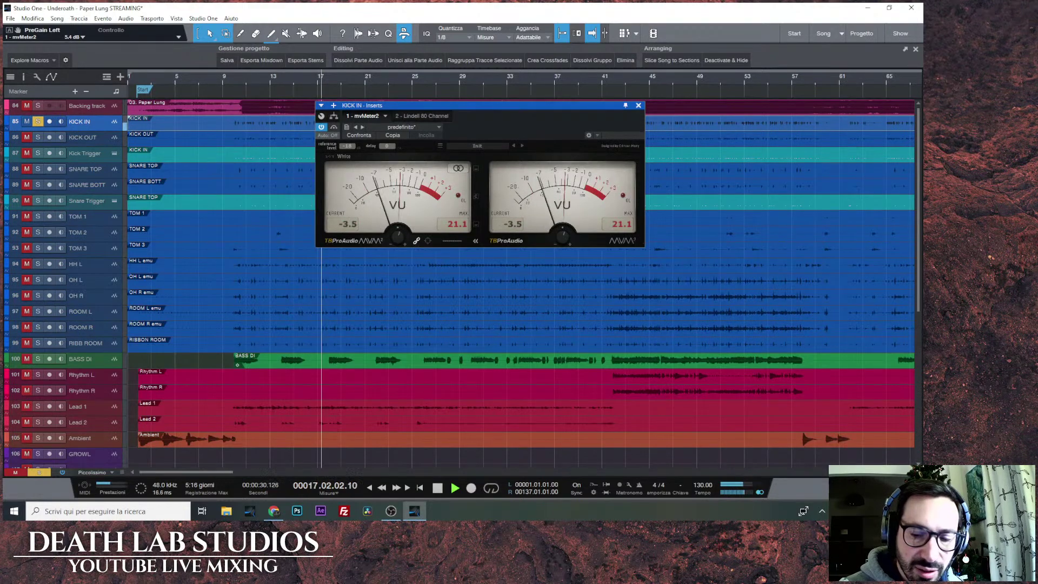
pyautogui.press('F3')
pyautogui.scroll(5, 42, 82)
pyautogui.scroll(-1, 40, 82)
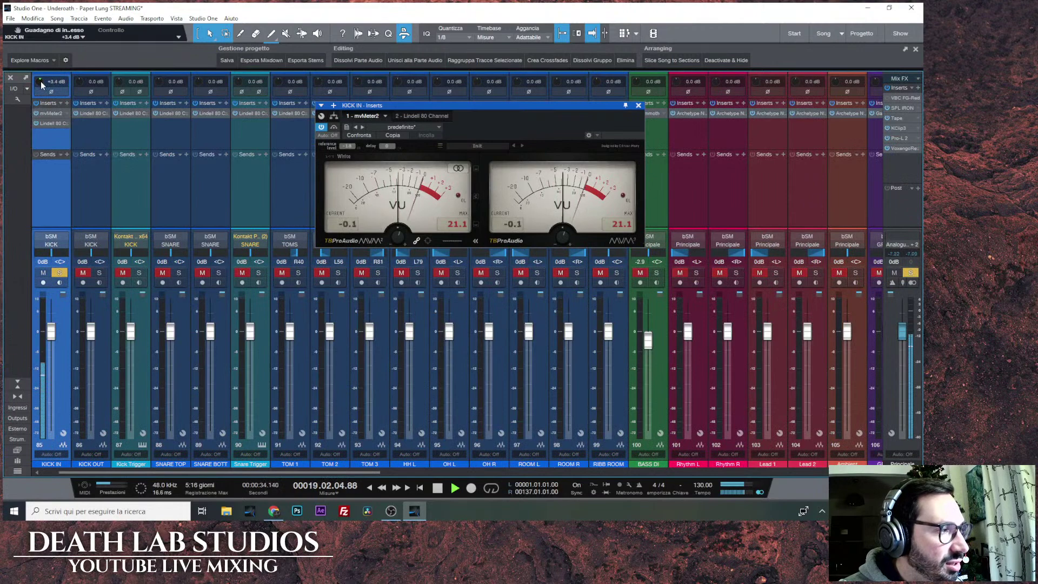
pyautogui.scroll(3, 41, 81)
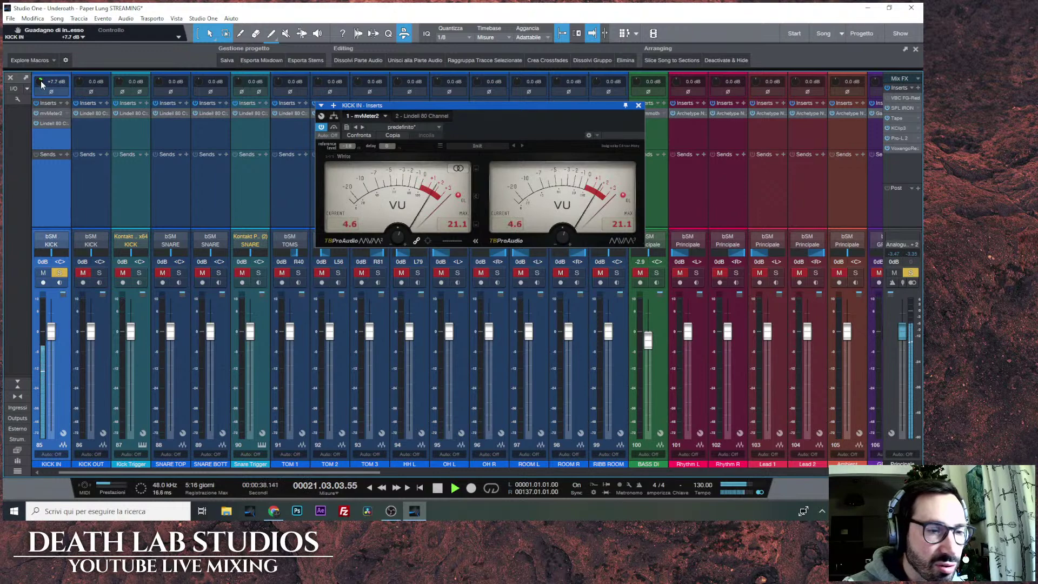
# Try to reset mvMeter2's left pre-gain.
pyautogui.doubleClick(397, 236)
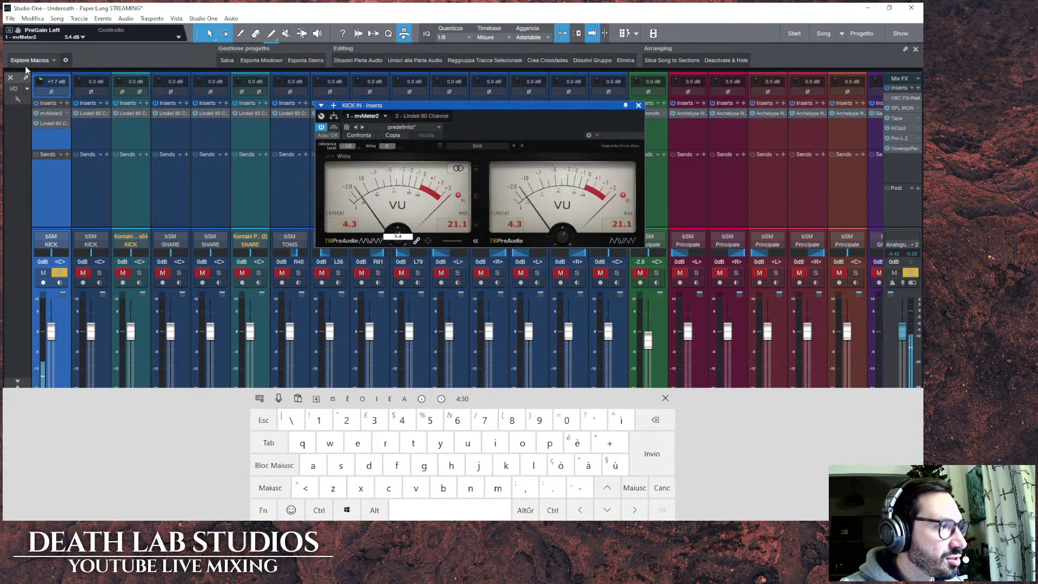
pyautogui.click(665, 398)
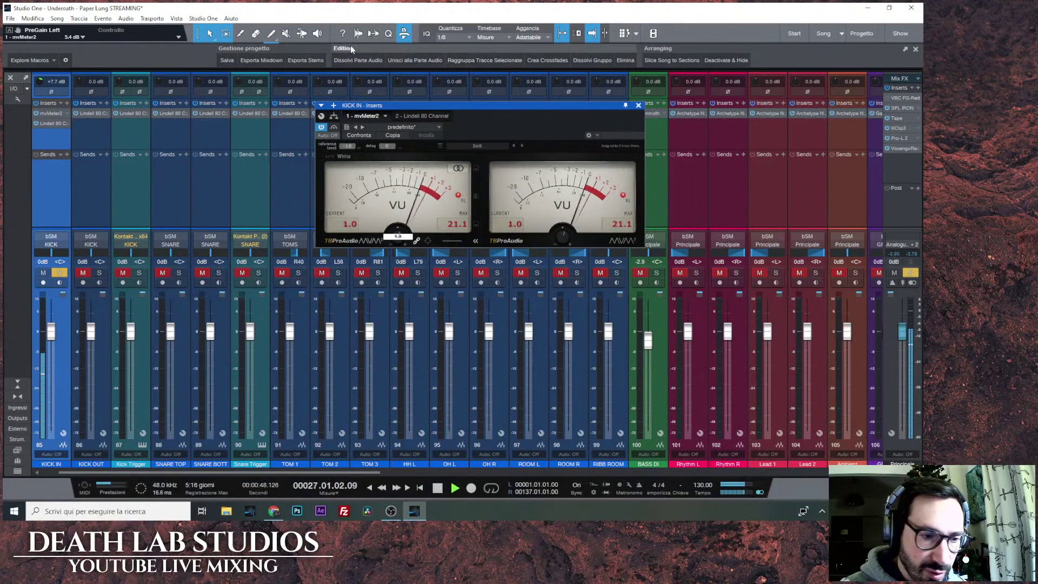
pyautogui.moveTo(572, 240)
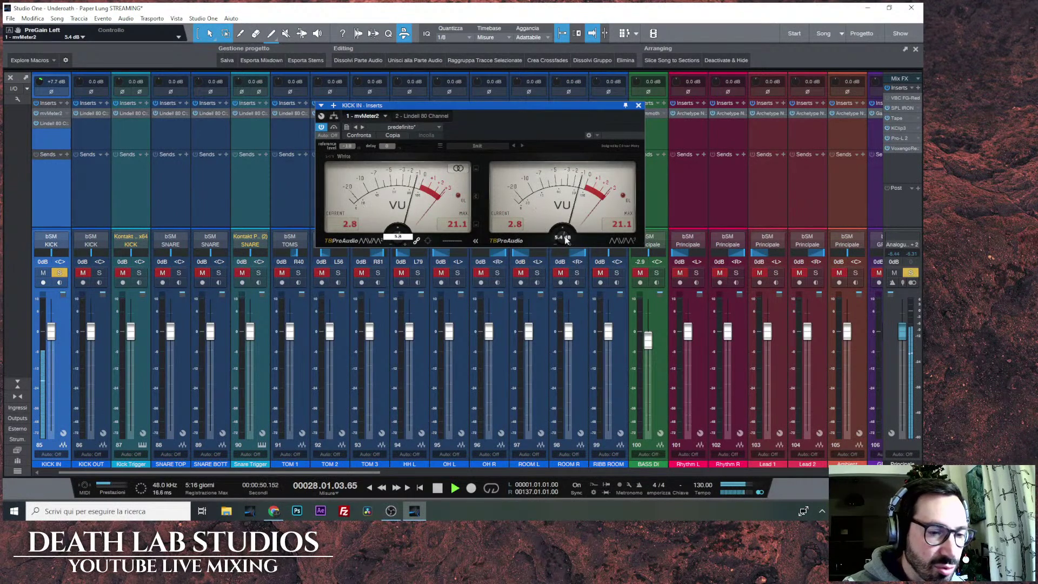
# Close the mvMeter2 window and remove the meter from KICK IN's inserts.
pyautogui.click(639, 105)
pyautogui.click(54, 113)
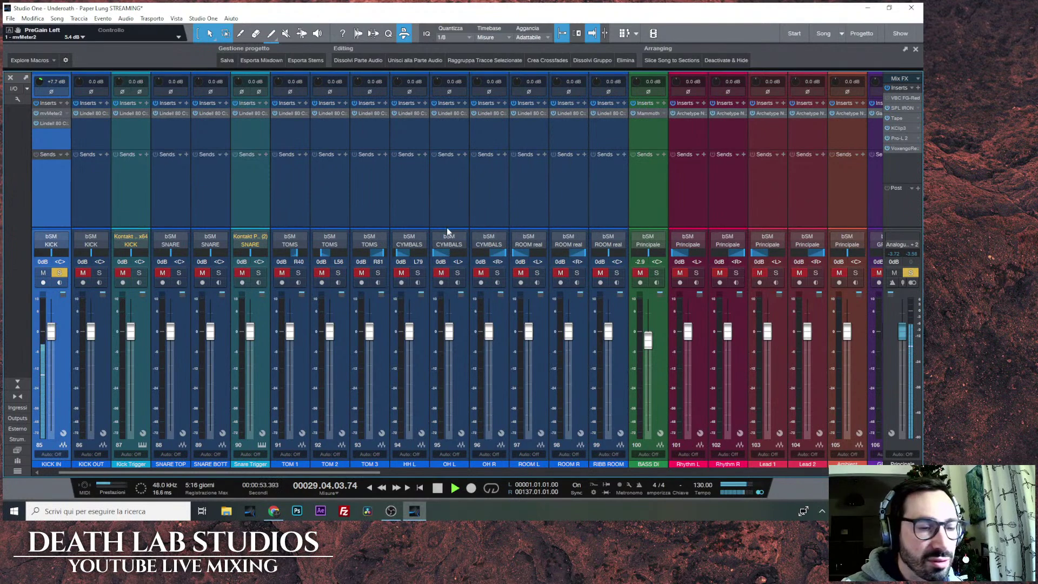
pyautogui.click(638, 105)
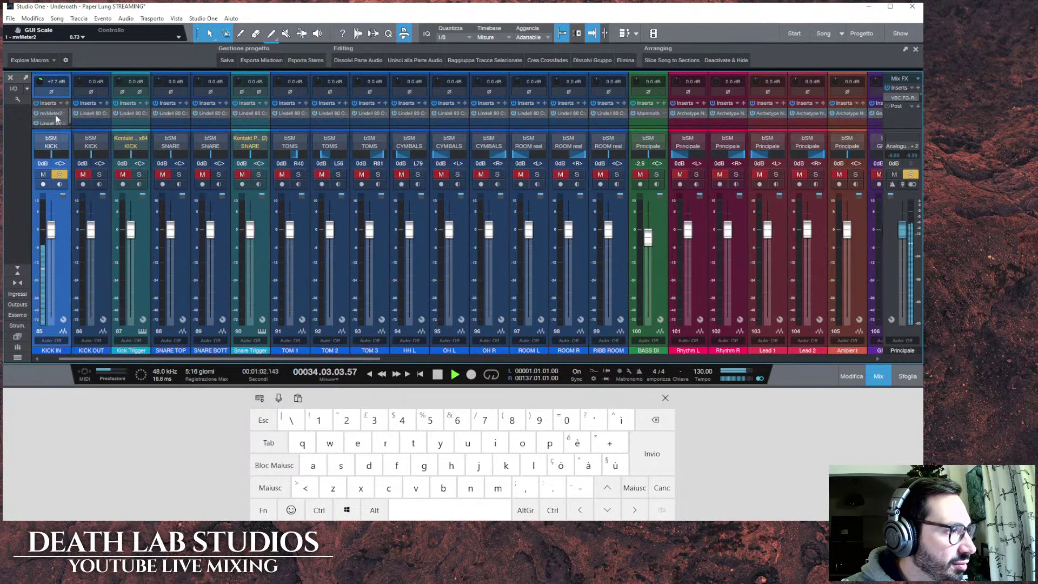
pyautogui.rightClick(63, 113)
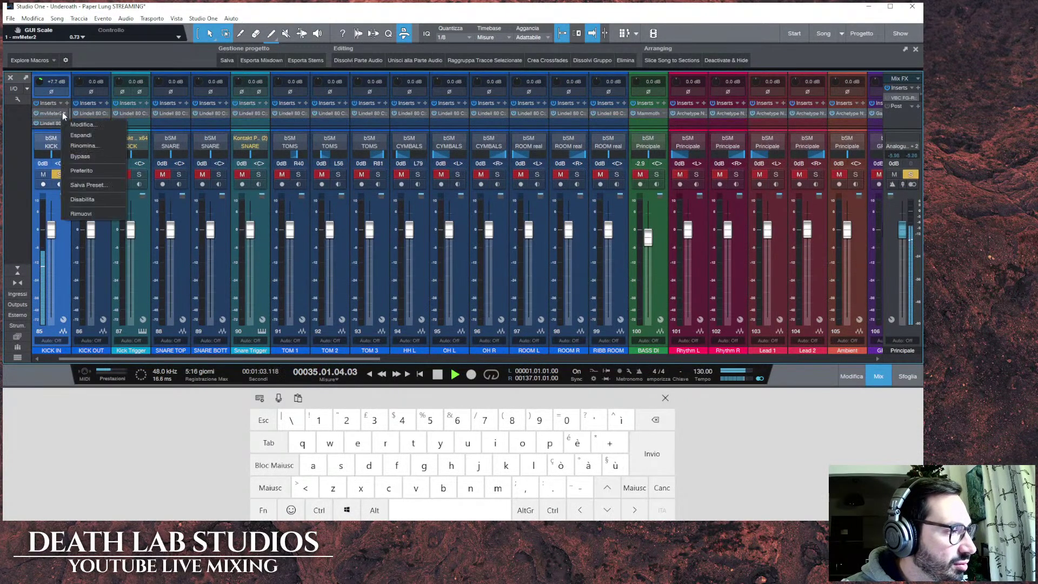
pyautogui.click(81, 213)
pyautogui.click(665, 398)
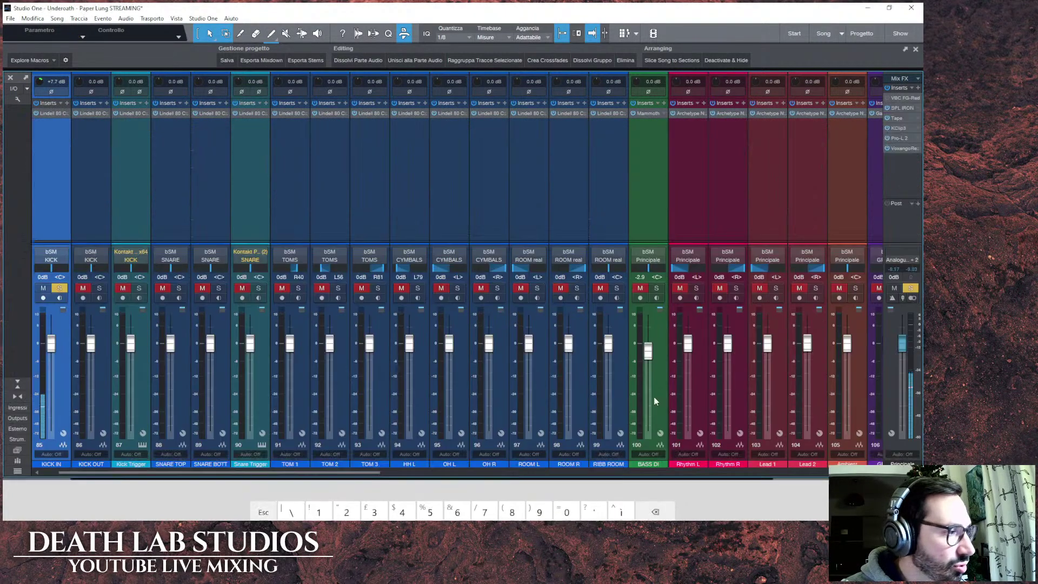
# Reopen KICK IN's Lindell 80 Channel, shift its window slightly lower and choose its calibration level in dBFS.
pyautogui.click(52, 113)
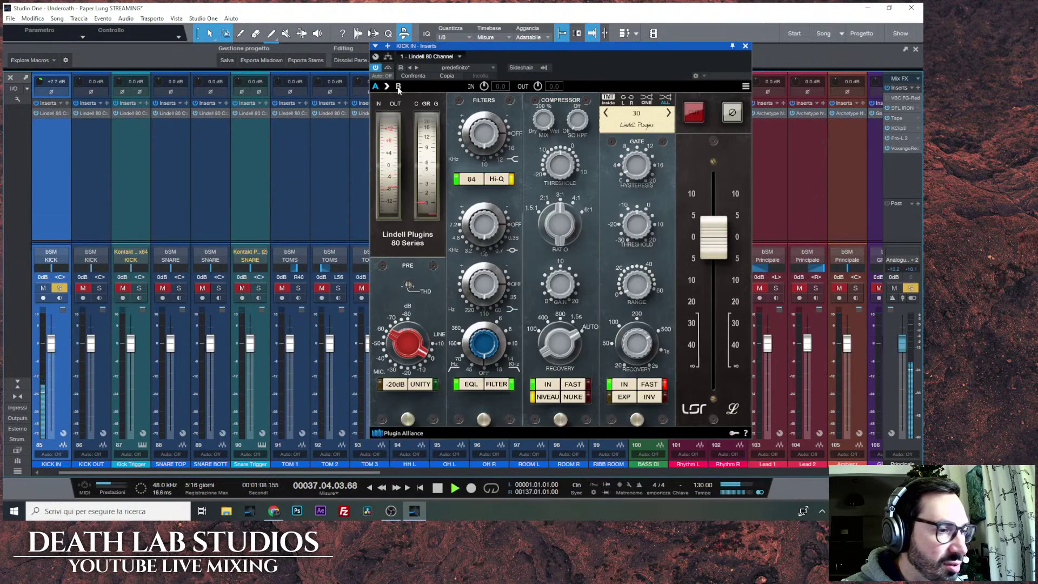
pyautogui.moveTo(509, 52); pyautogui.dragTo(507, 61)
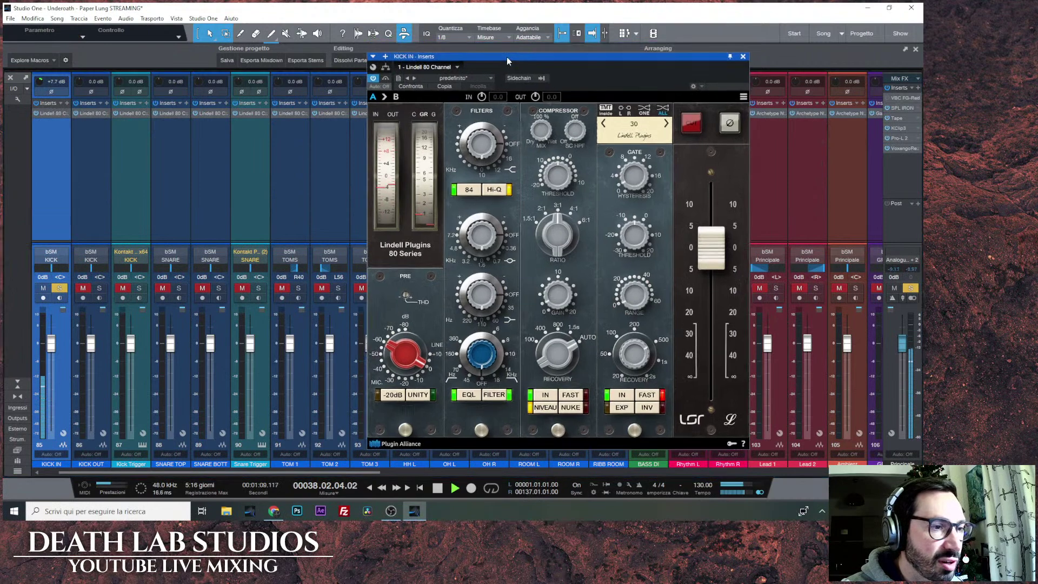
pyautogui.click(743, 97)
pyautogui.moveTo(767, 124)
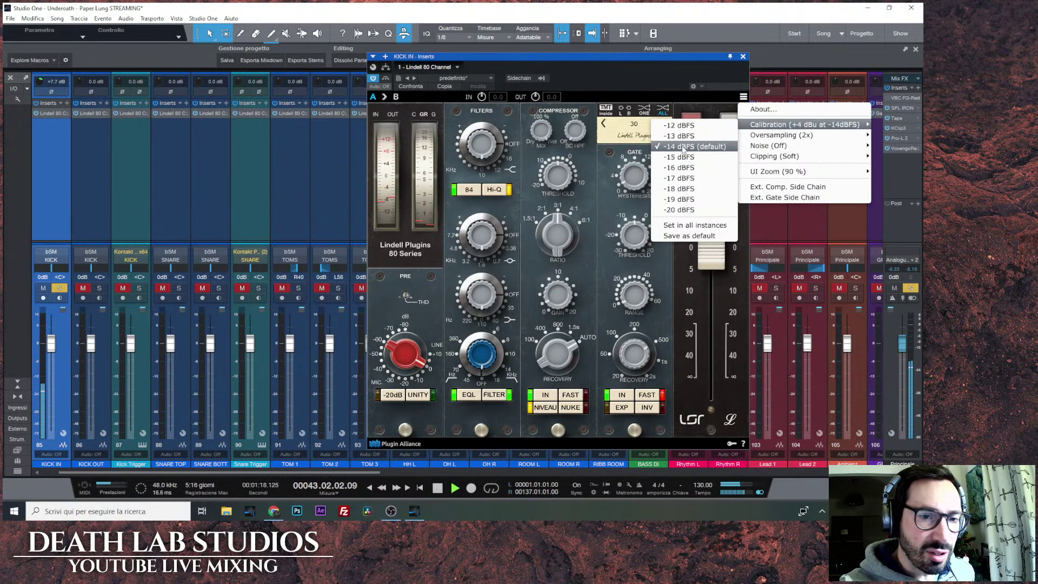
pyautogui.click(682, 155)
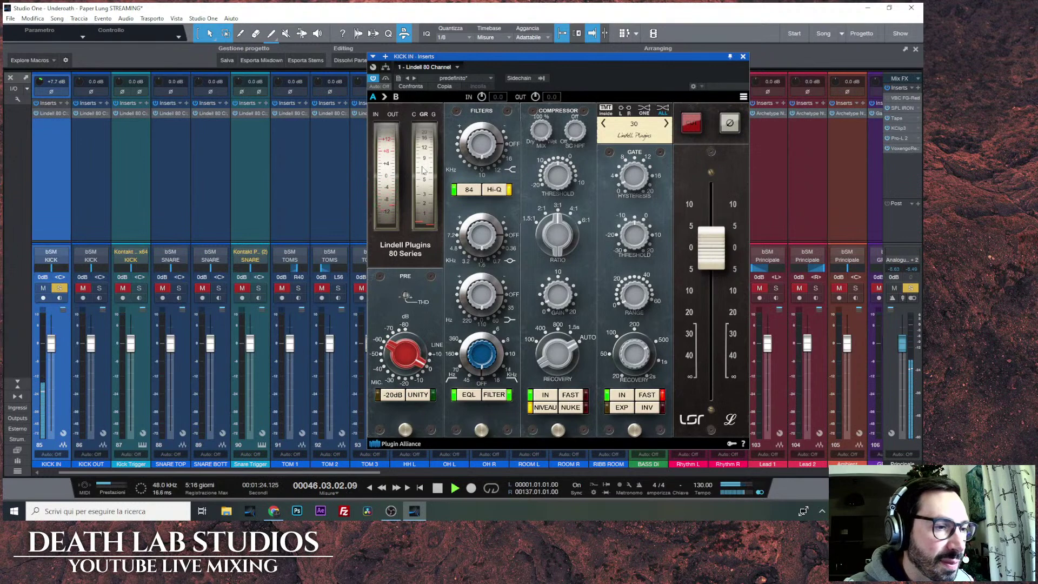
# Test a strong preamp drive on KICK IN's Lindell 80 Channel, enable Unity and settle the preamp gain at 55.19 dB.
pyautogui.moveTo(416, 354); pyautogui.dragTo(408, 310)
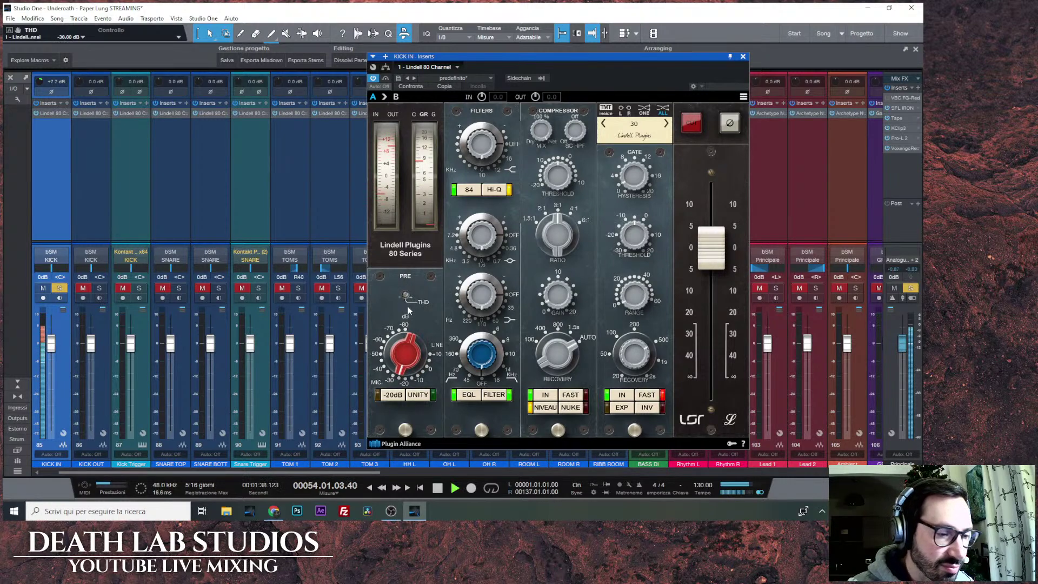
pyautogui.doubleClick(408, 308)
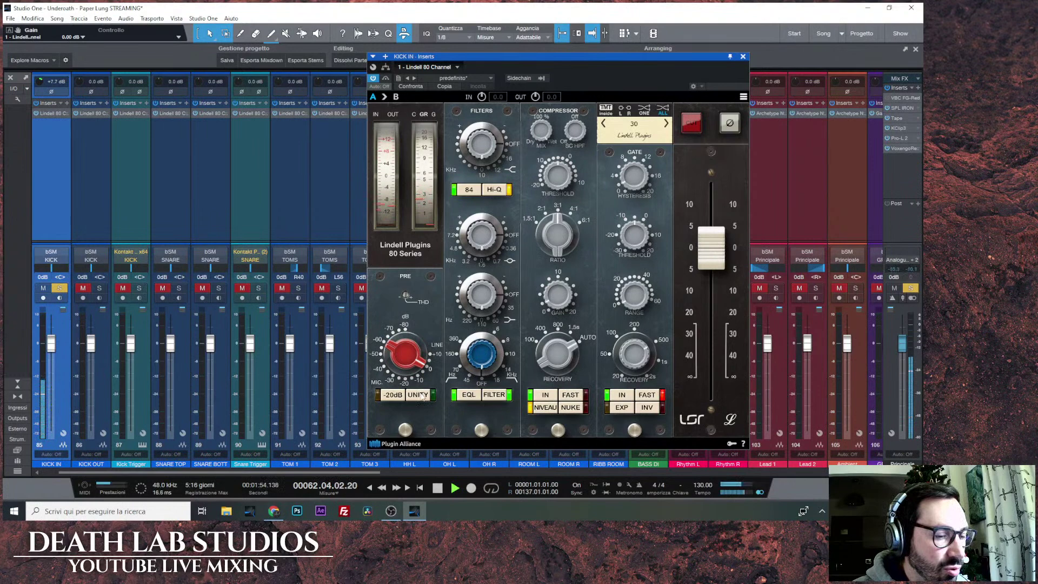
pyautogui.scroll(1, 408, 354)
pyautogui.scroll(4, 408, 354)
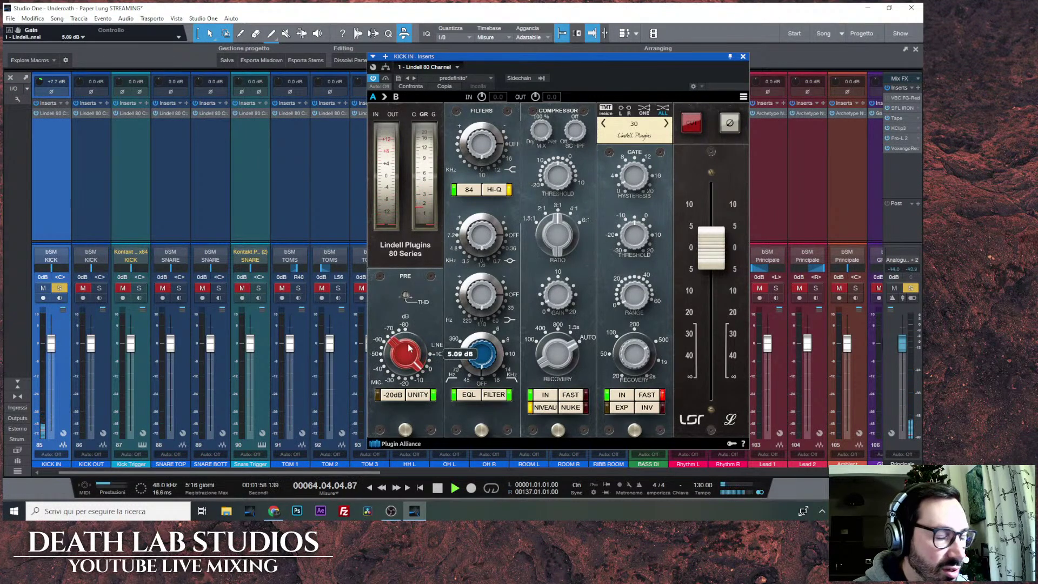
pyautogui.moveTo(409, 349); pyautogui.dragTo(376, 210)
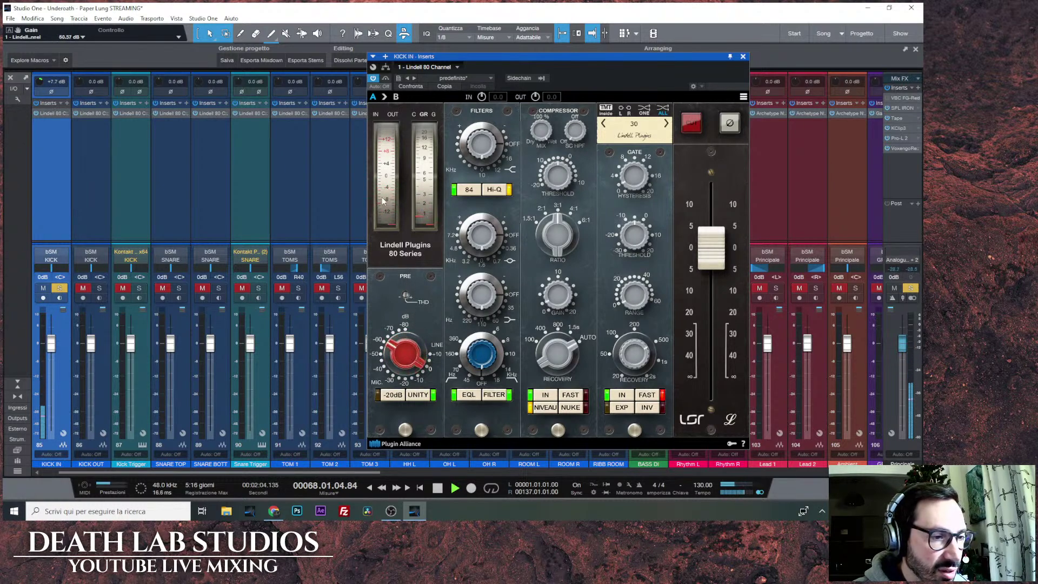
pyautogui.moveTo(409, 360)
pyautogui.mouseDown()
pyautogui.moveTo(406, 323)
pyautogui.moveTo(432, 443)
pyautogui.moveTo(419, 367)
pyautogui.mouseUp()
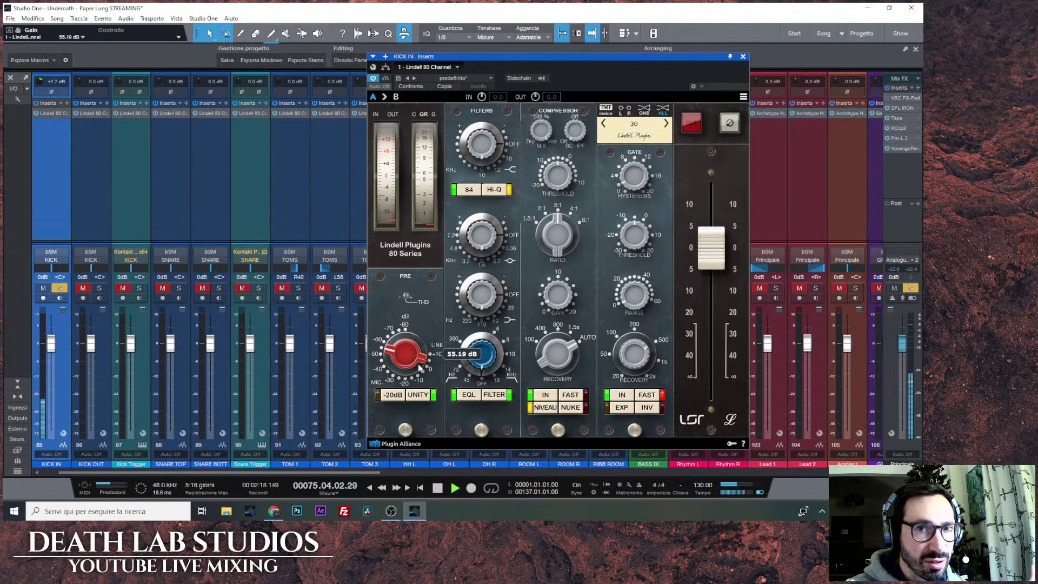
# Test KICK IN's Lindell 80 Channel preamp gain up to 71.89 dB, bring it back down to 0.00 dB and stop playback.
pyautogui.moveTo(419, 366); pyautogui.dragTo(426, 339)
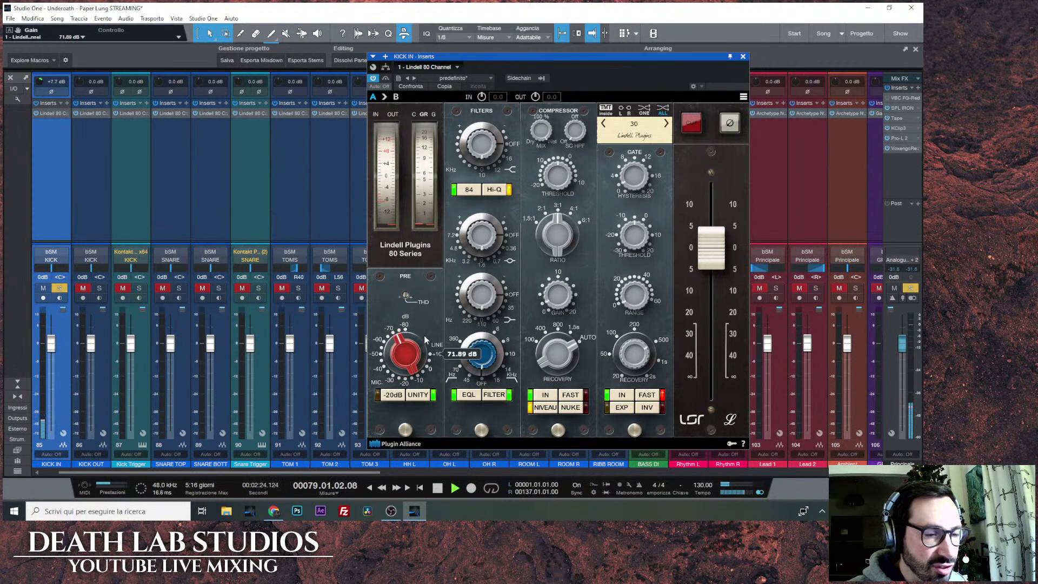
pyautogui.moveTo(427, 352); pyautogui.dragTo(435, 421)
pyautogui.scroll(-4, 430, 404)
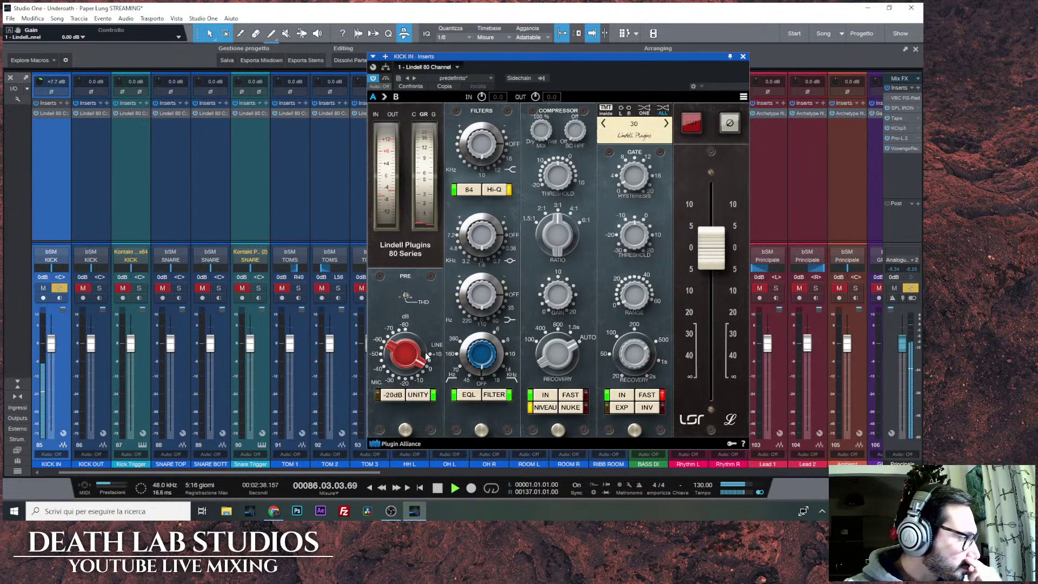
pyautogui.press('space')
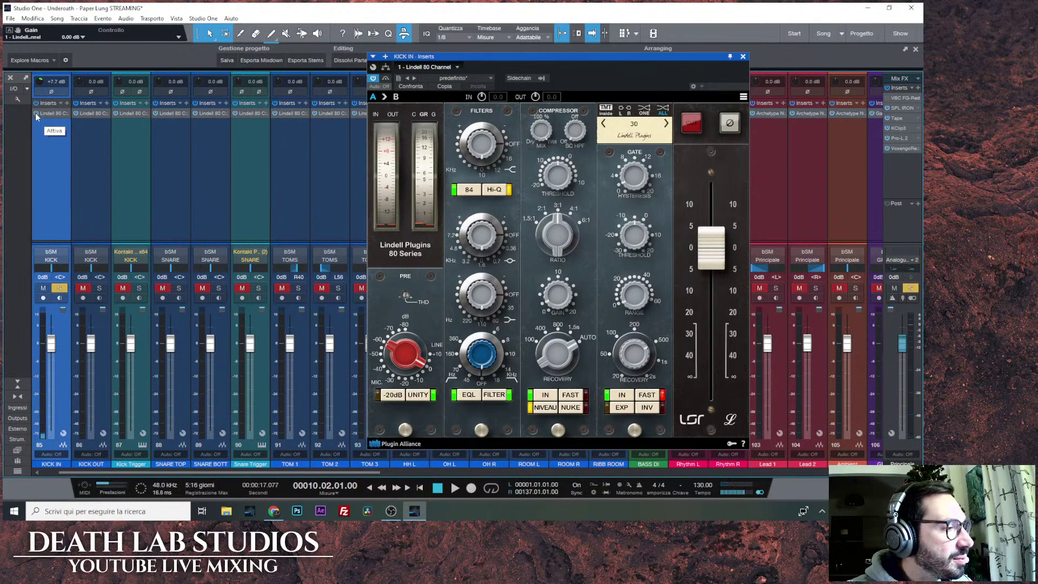
# Insert a Tone Generator on KICK IN and place it ahead of the Lindell 80 Channel.
pyautogui.click(67, 104)
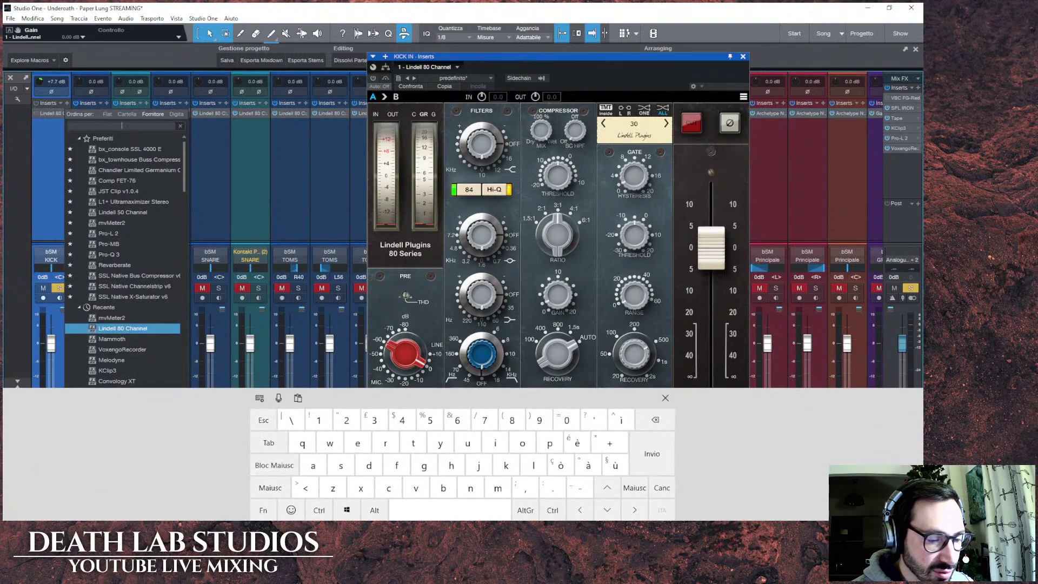
pyautogui.write('tone')
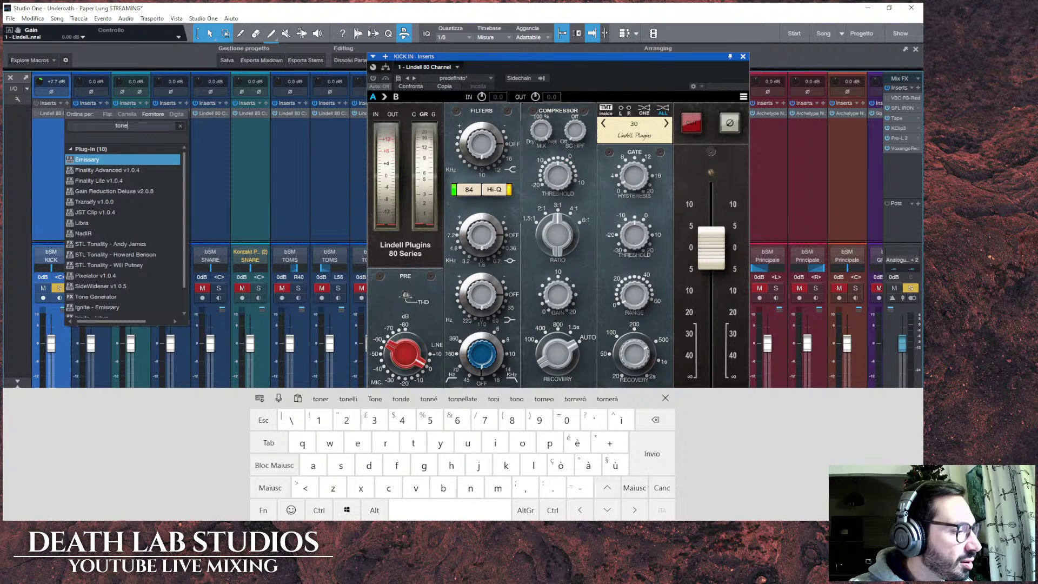
pyautogui.press('Down')
pyautogui.press('Down')
pyautogui.press('Down')
pyautogui.press('Down')
pyautogui.press('Down')
pyautogui.press('Down')
pyautogui.press('Down')
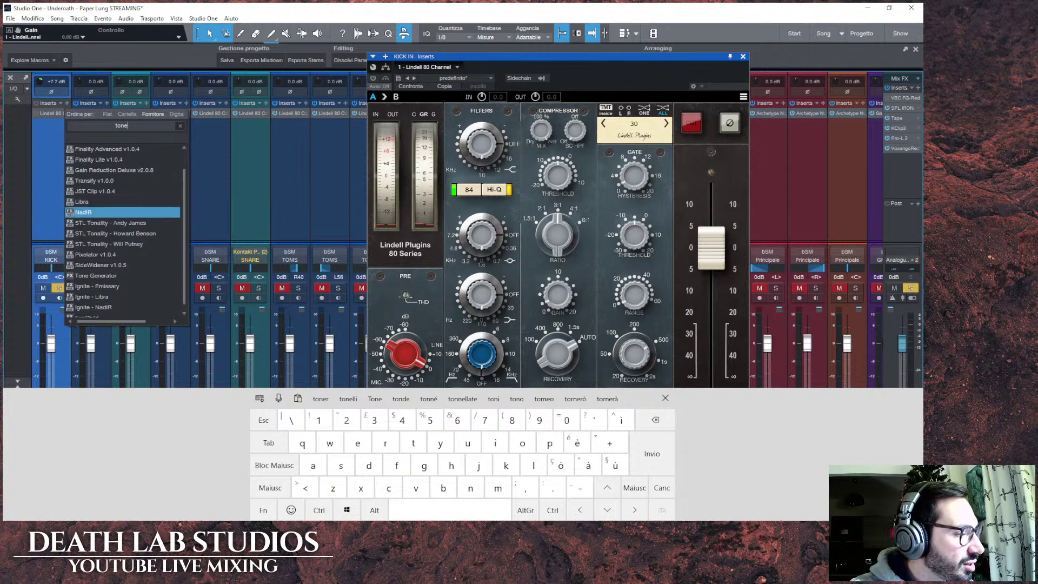
pyautogui.press('Down')
pyautogui.press('Down')
pyautogui.press('Down')
pyautogui.press('Down')
pyautogui.press('Down')
pyautogui.press('Down')
pyautogui.press('Return')
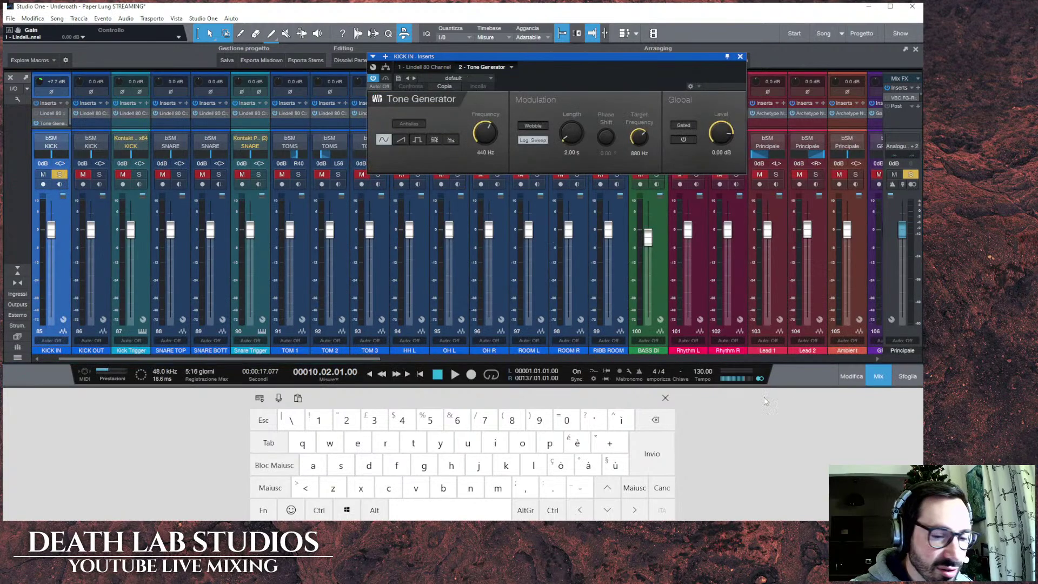
pyautogui.click(665, 398)
pyautogui.moveTo(62, 115); pyautogui.dragTo(60, 112)
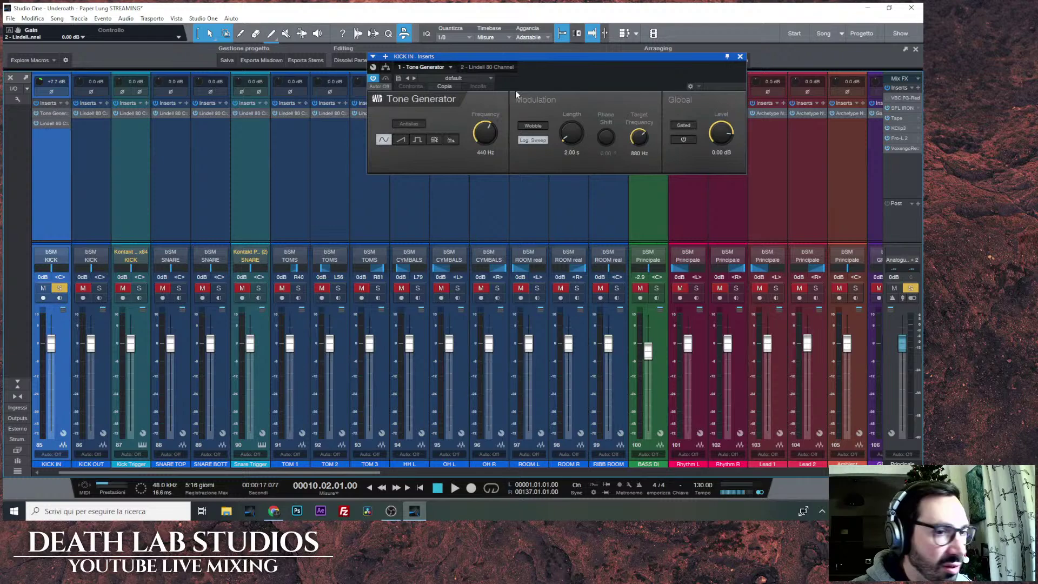
# Activate the Tone Generator's 440 Hz sine, pull the main output fader fully down and move the plug-in window beside KICK IN's inserts.
pyautogui.click(684, 140)
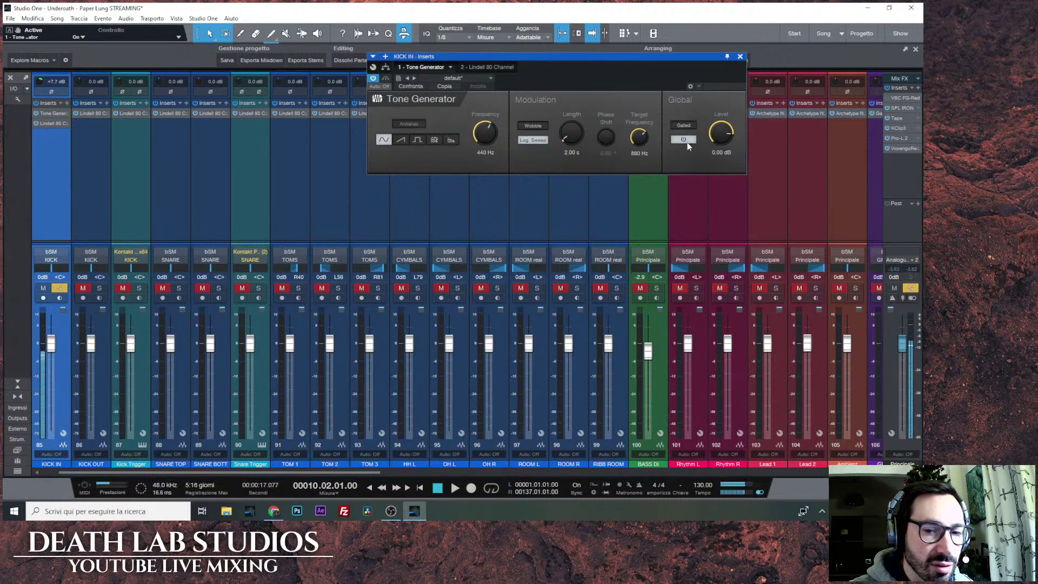
pyautogui.moveTo(903, 344); pyautogui.dragTo(913, 439)
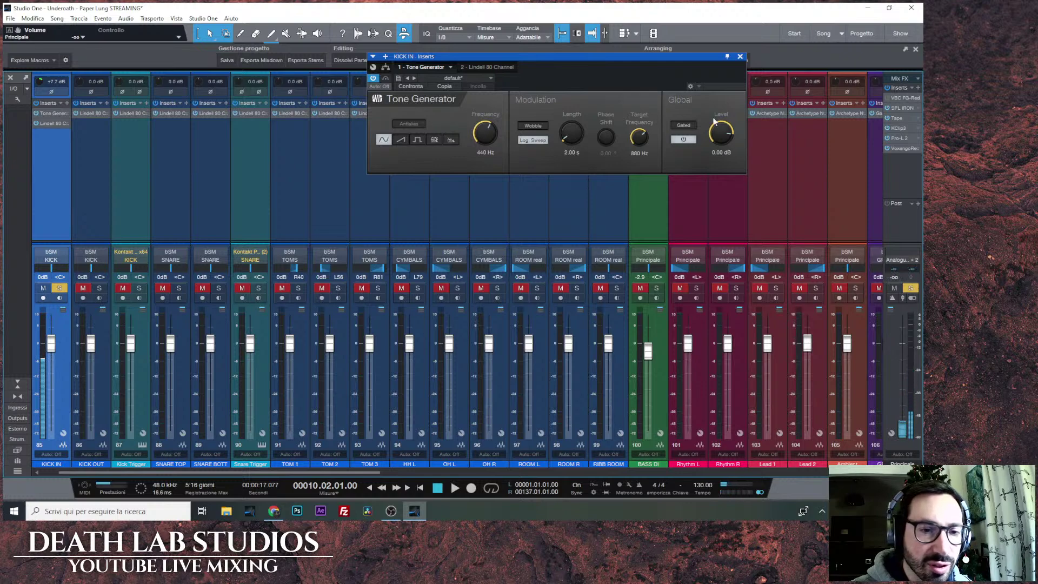
pyautogui.moveTo(667, 58); pyautogui.dragTo(419, 129)
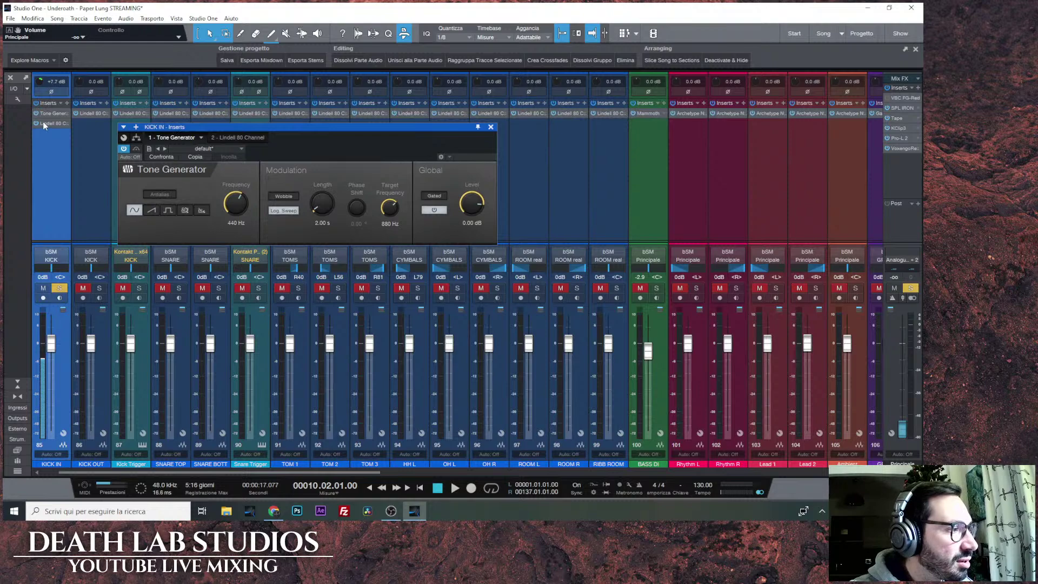
# Insert a Spectrum Meter after the Lindell 80 Channel on KICK IN and move its window away from the inserts.
pyautogui.click(67, 103)
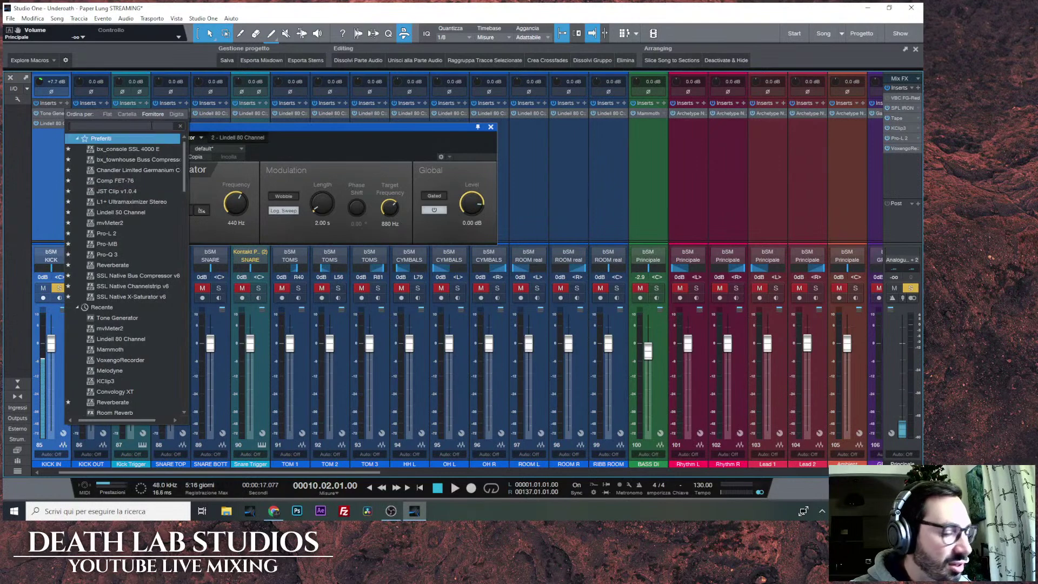
pyautogui.click(122, 125)
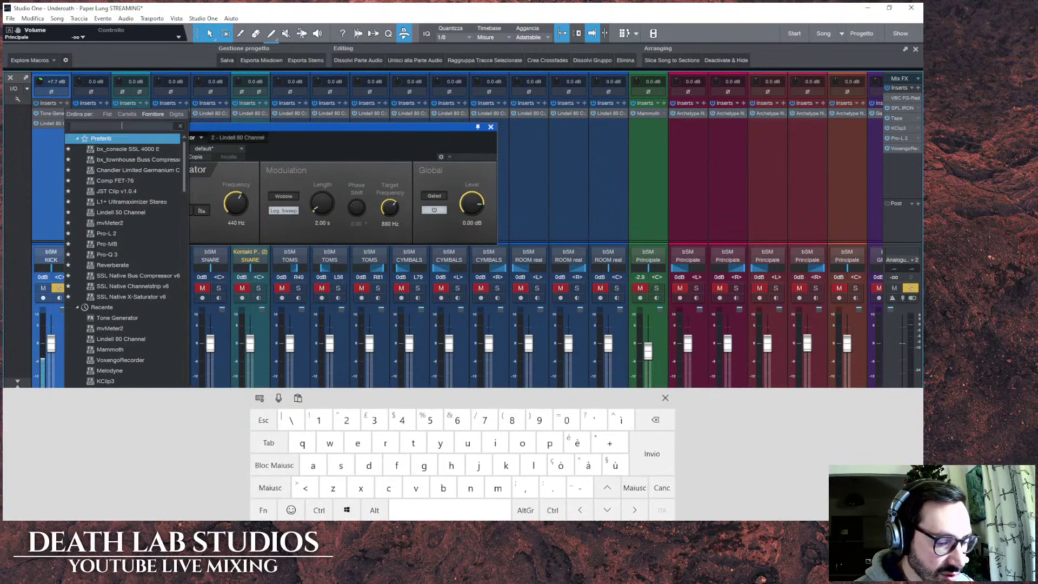
pyautogui.write('spec')
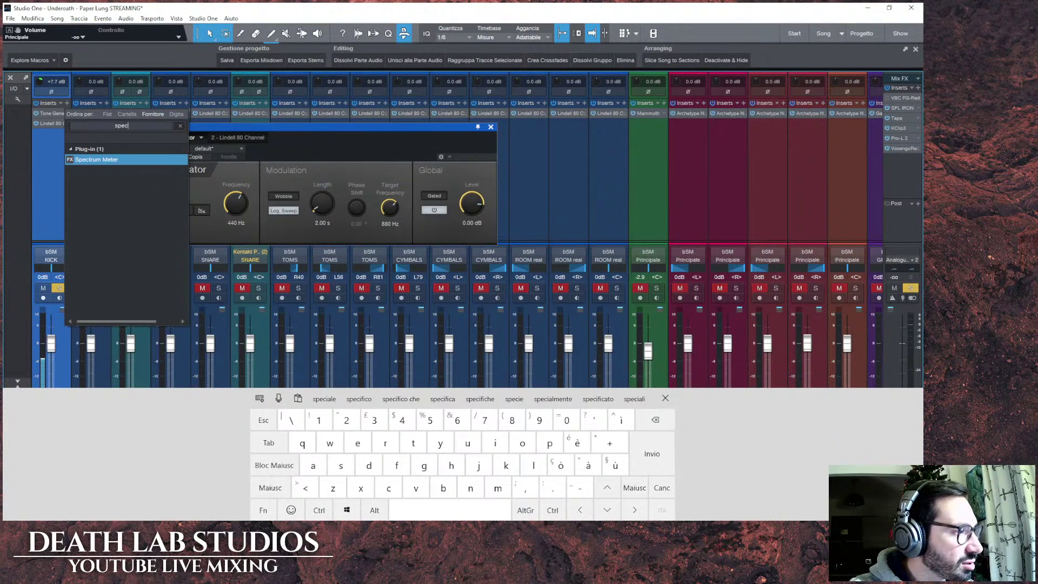
pyautogui.press('Return')
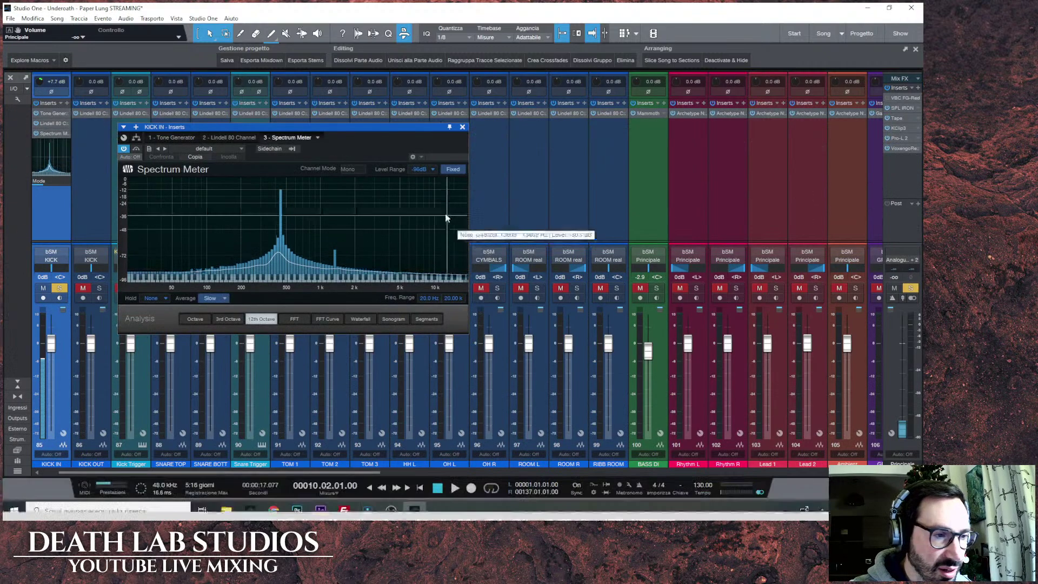
pyautogui.moveTo(369, 127); pyautogui.dragTo(576, 133)
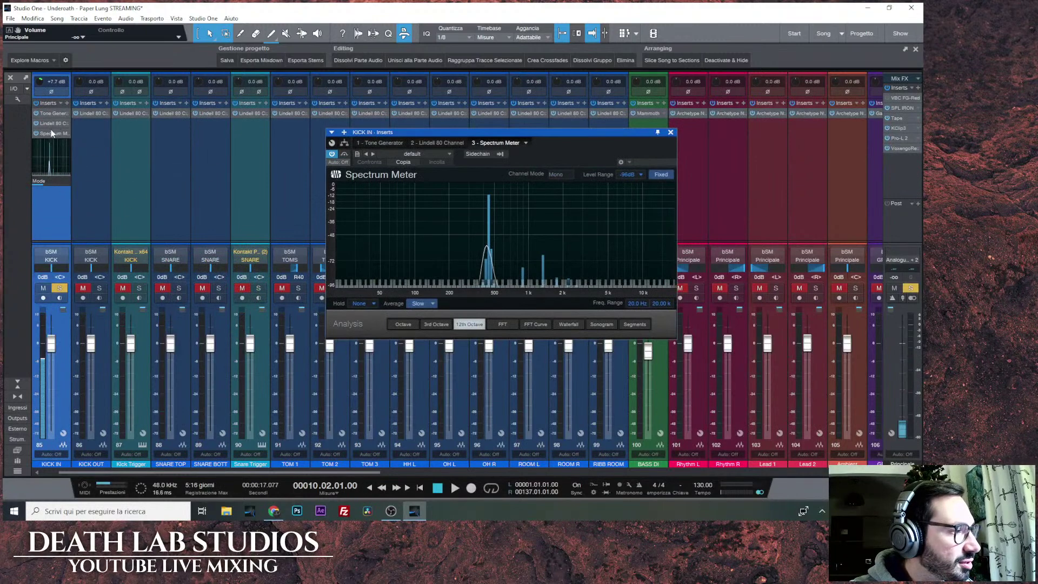
# Set KICK IN's Tone Generator frequency to 991 Hz and raise its output level.
pyautogui.click(54, 112)
pyautogui.moveTo(440, 132); pyautogui.dragTo(400, 175)
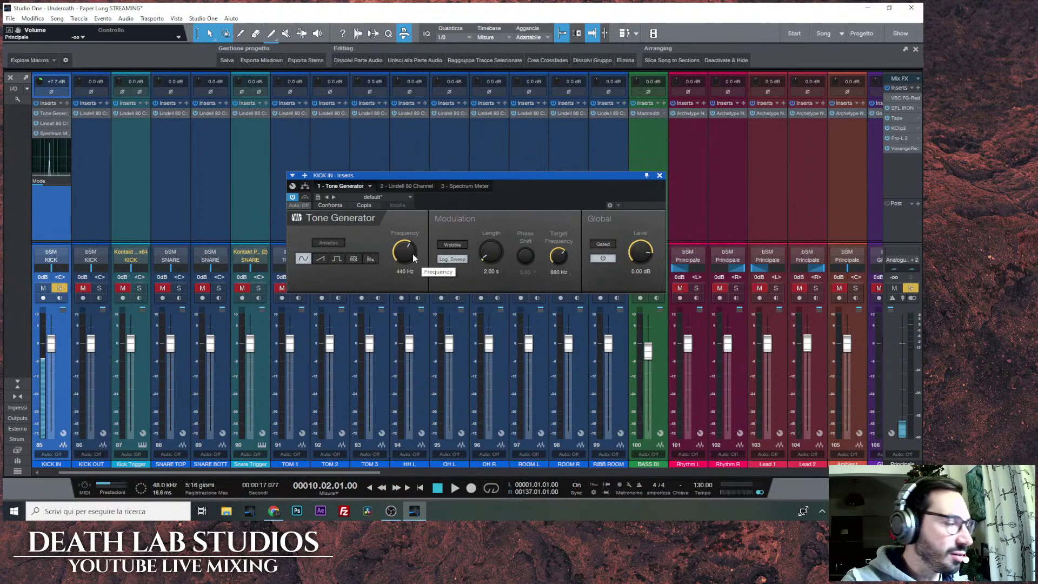
pyautogui.scroll(5, 411, 254)
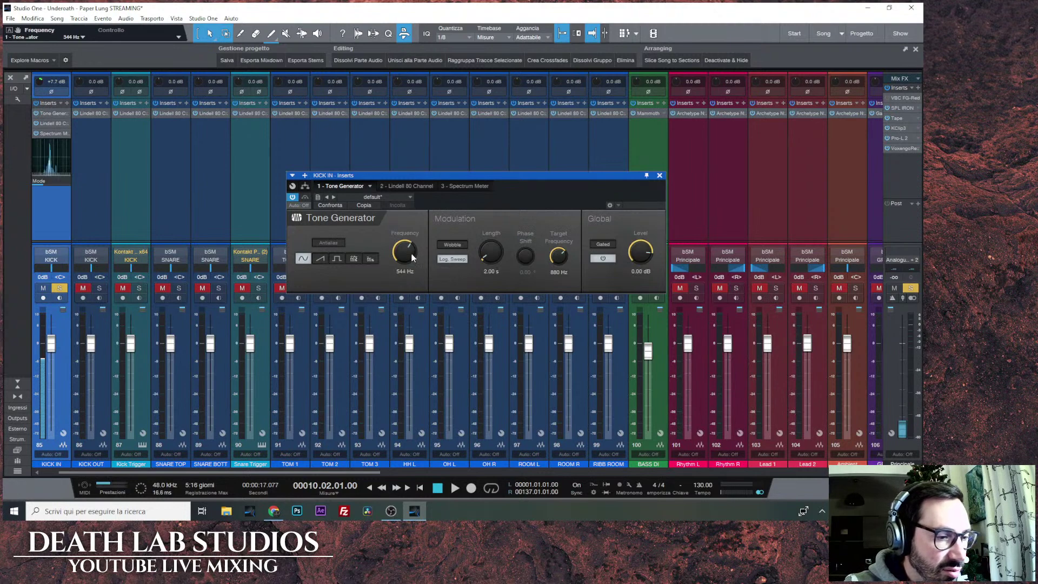
pyautogui.scroll(2, 413, 258)
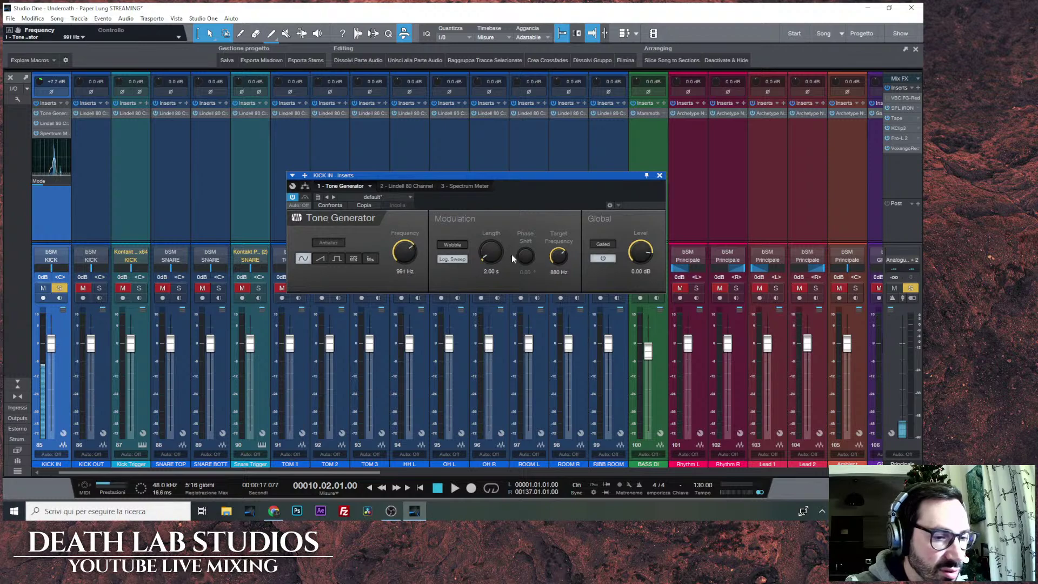
pyautogui.moveTo(642, 252); pyautogui.dragTo(641, 246)
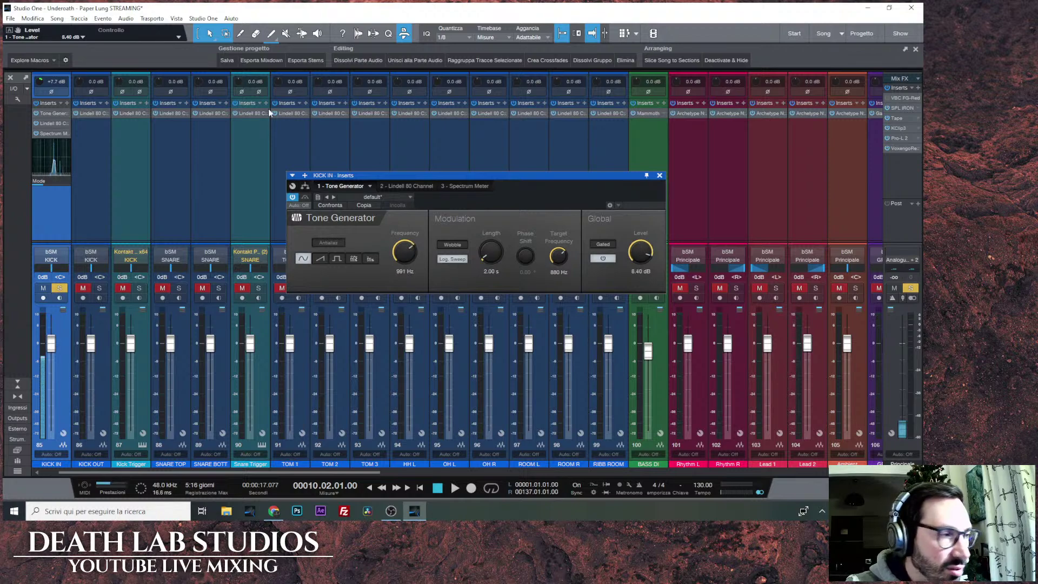
# Reopen KICK IN's Spectrum Meter, switch its analysis to FFT and move the window clear of the inserts.
pyautogui.click(418, 184)
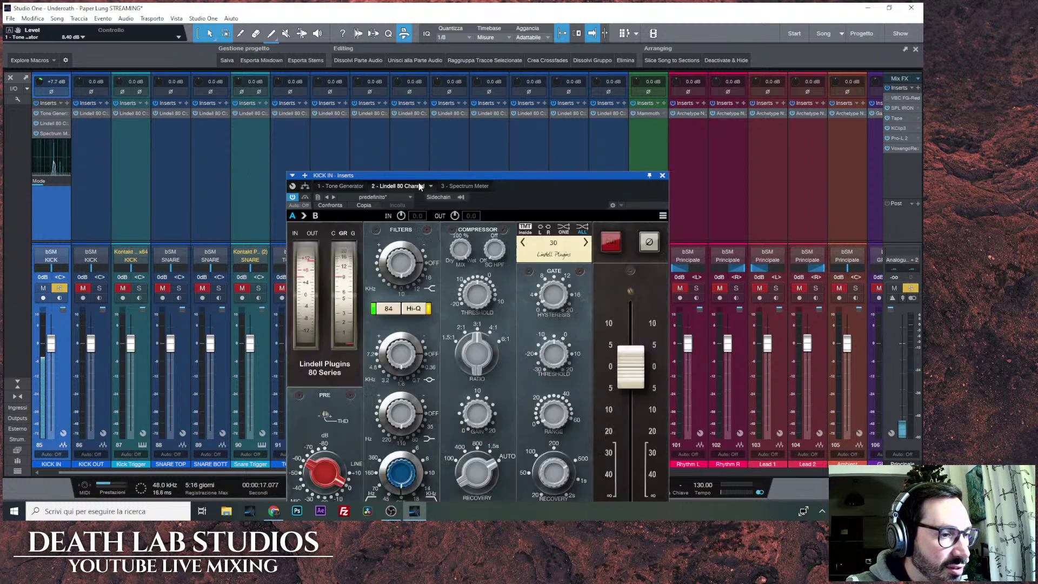
pyautogui.moveTo(493, 181); pyautogui.dragTo(567, 98)
pyautogui.click(451, 90)
pyautogui.click(416, 262)
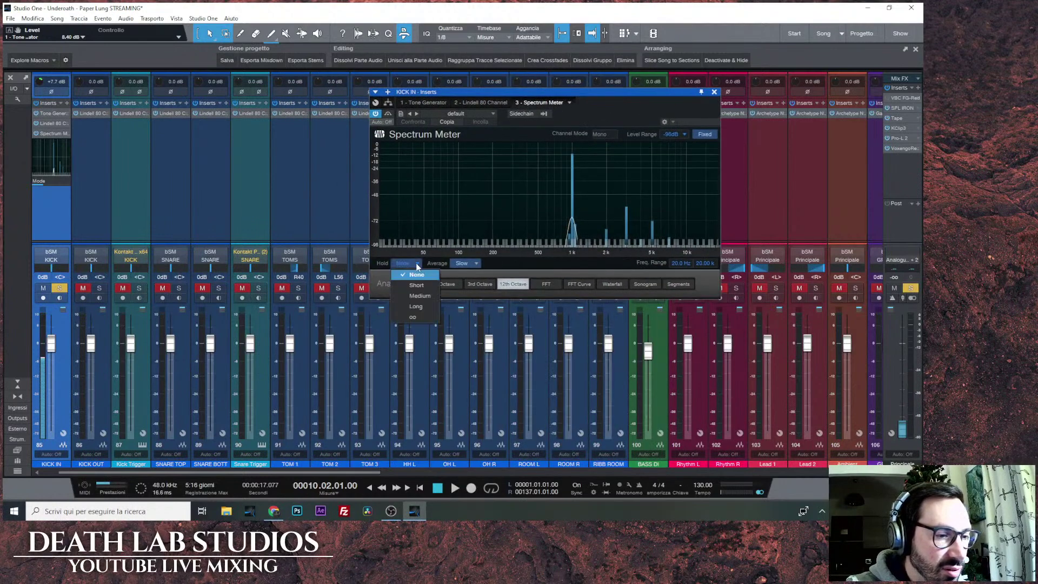
pyautogui.click(478, 263)
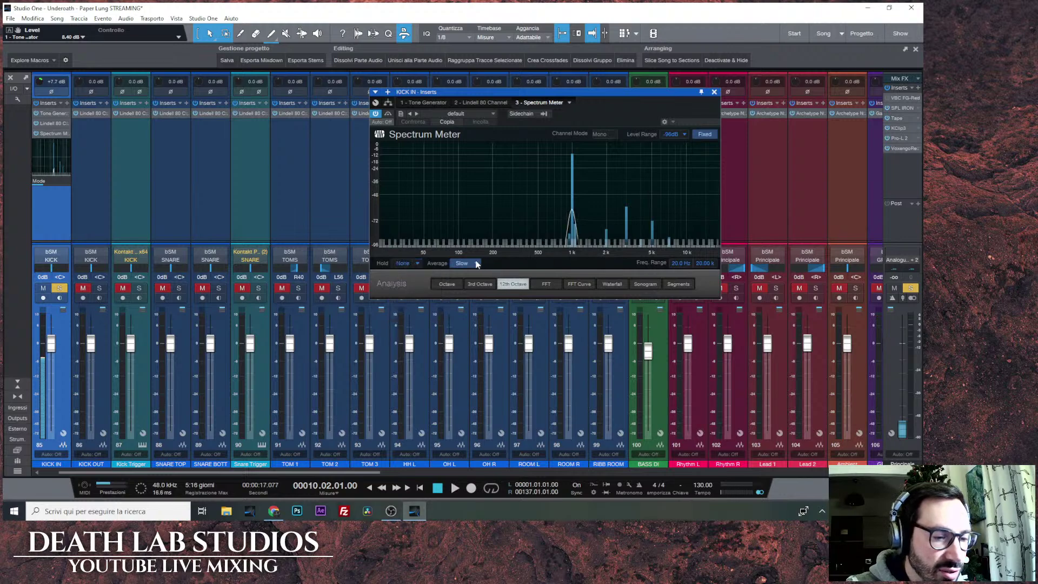
pyautogui.click(547, 285)
pyautogui.click(549, 285)
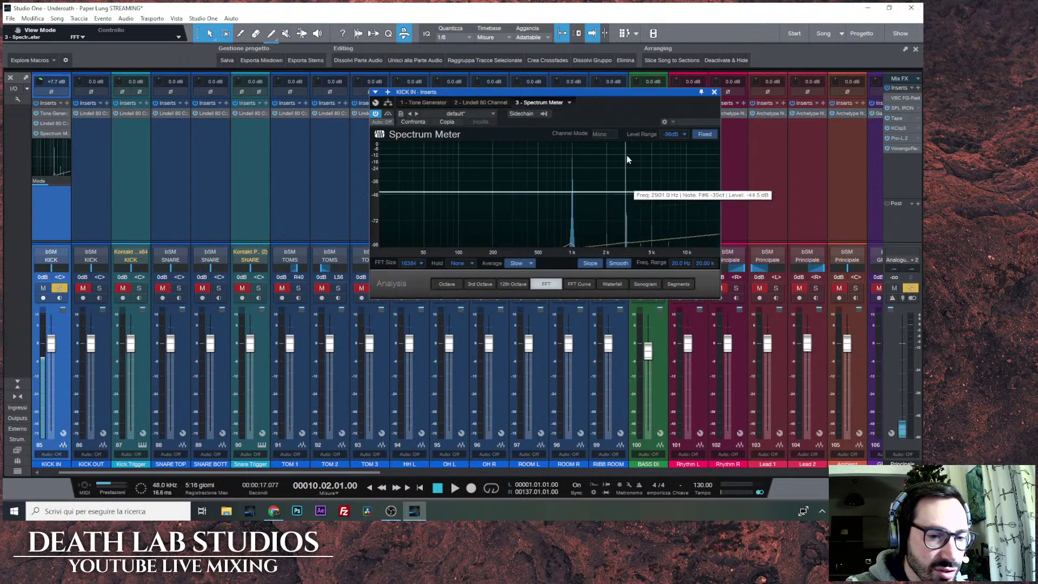
pyautogui.moveTo(628, 96); pyautogui.dragTo(765, 110)
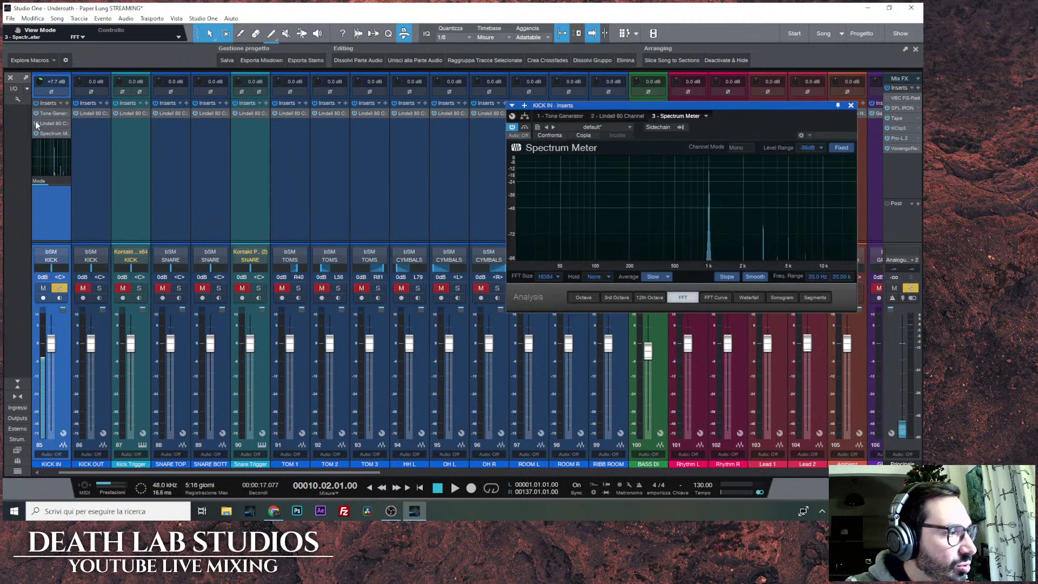
# Compare the test tone's spectrum with KICK IN's Lindell 80 Channel bypassed and active, leaving the plug-in enabled.
pyautogui.click(36, 124)
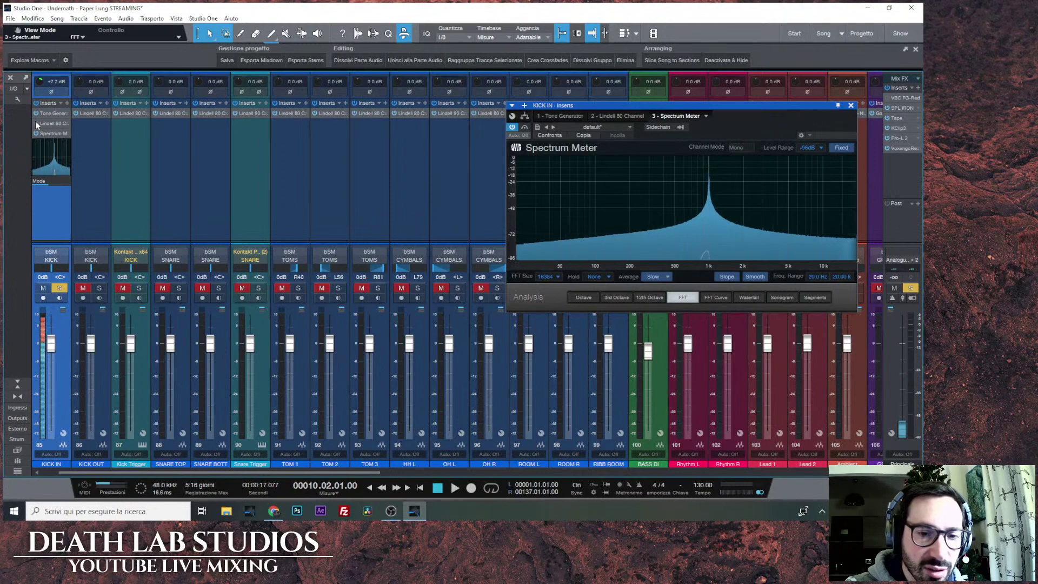
pyautogui.click(36, 124)
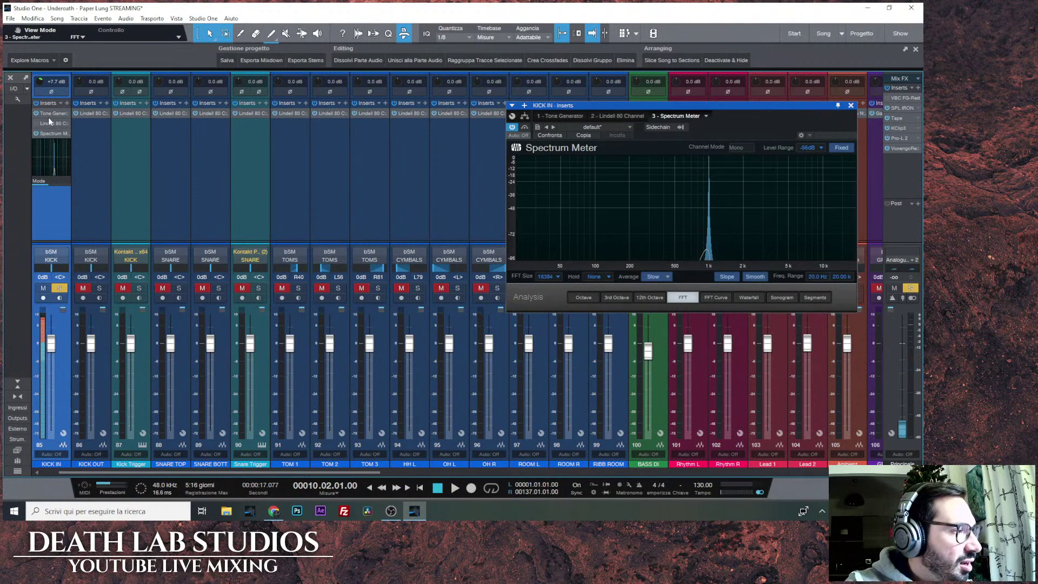
pyautogui.click(36, 123)
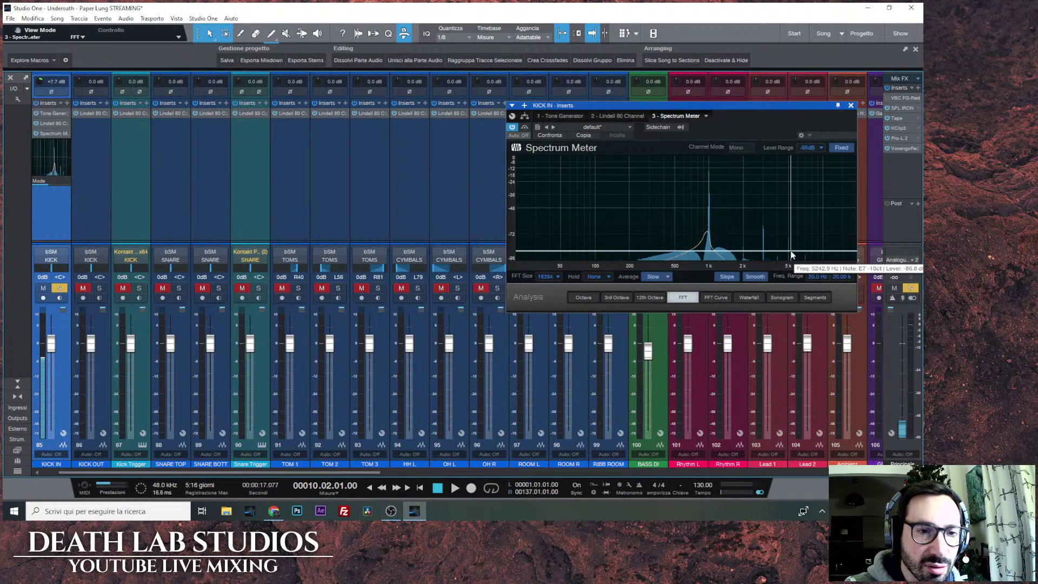
# Check KICK IN's Lindell 80 Channel settings, then examine the harmonic peaks above the test tone in the Spectrum Meter.
pyautogui.click(53, 124)
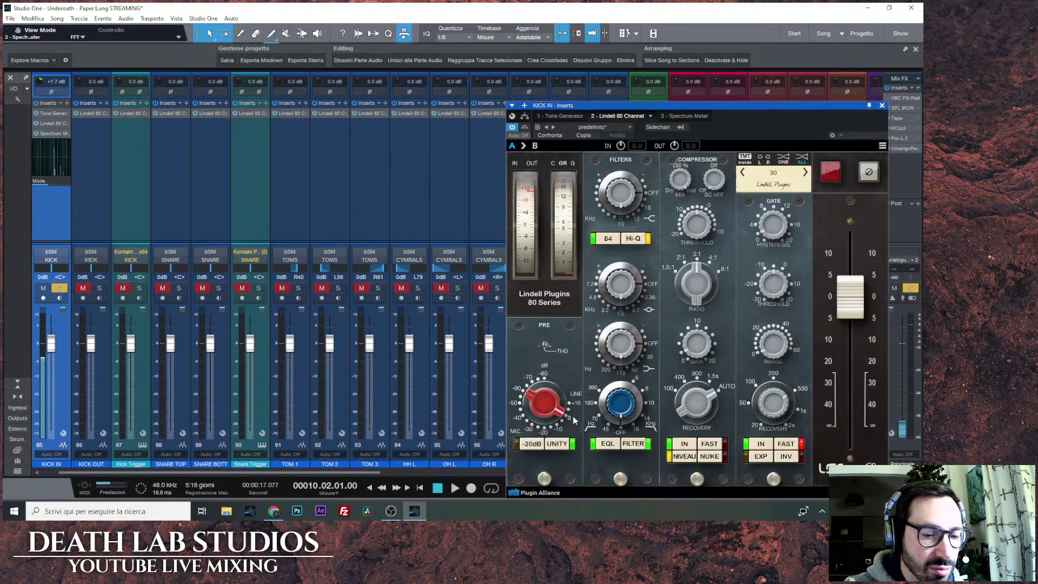
pyautogui.moveTo(680, 106); pyautogui.dragTo(369, 61)
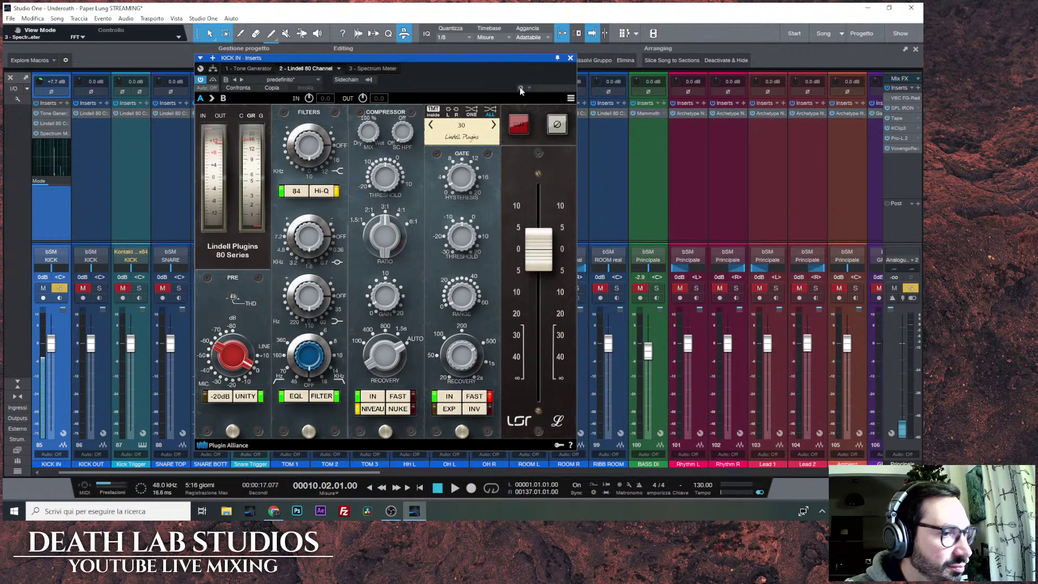
pyautogui.click(51, 133)
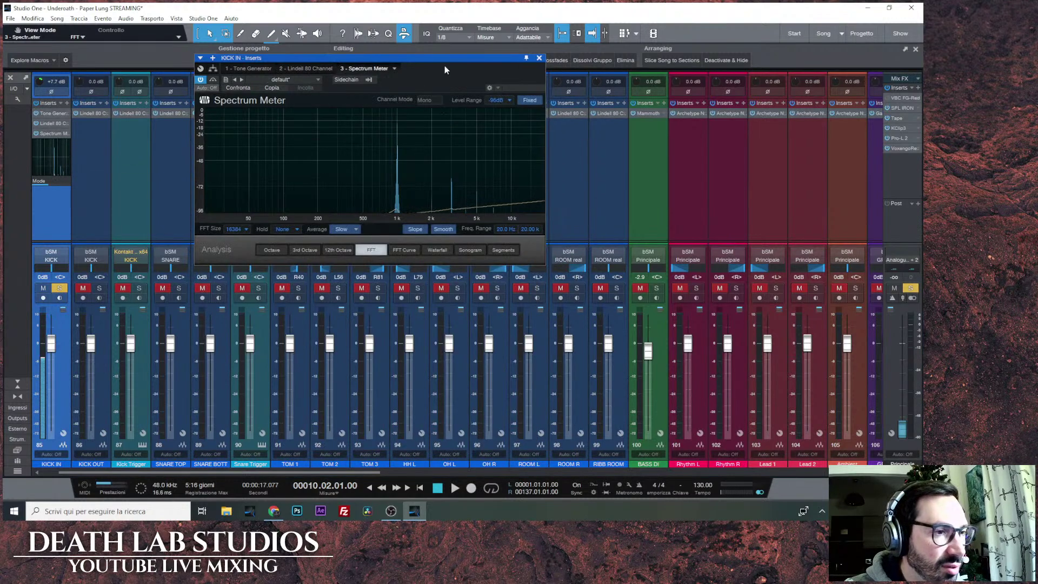
pyautogui.moveTo(447, 58); pyautogui.dragTo(500, 69)
pyautogui.moveTo(484, 218)
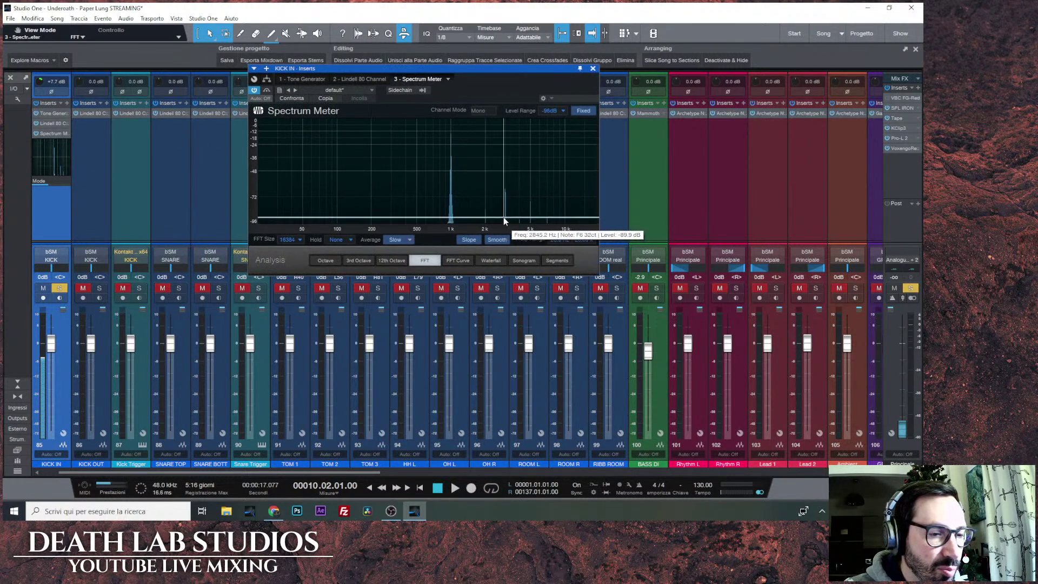
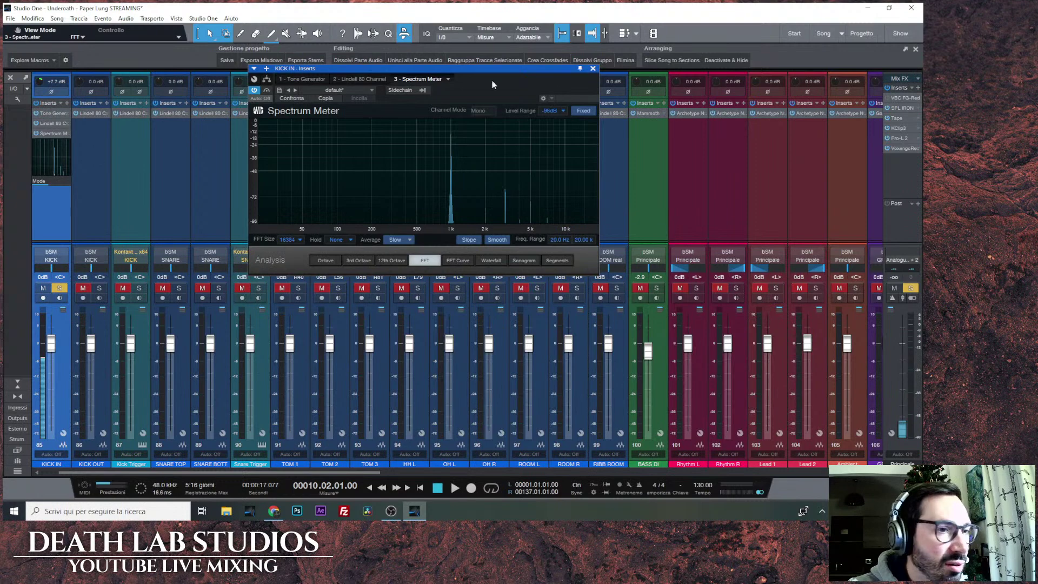
# Place the Spectrum Meter and Lindell 80 Channel windows side by side and raise the preamp gain to 43.02 dB.
pyautogui.moveTo(549, 69); pyautogui.dragTo(800, 65)
pyautogui.click(44, 123)
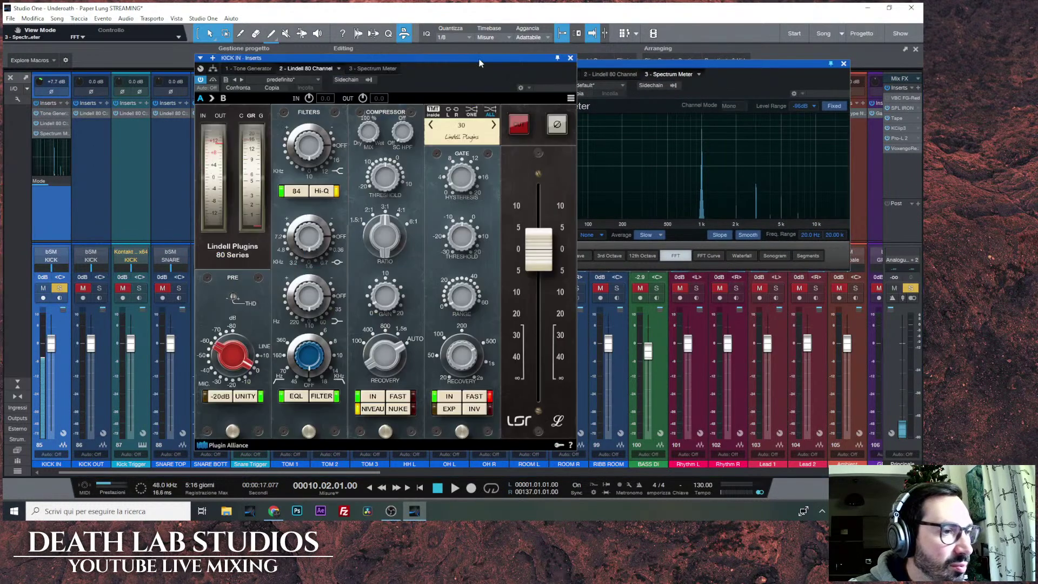
pyautogui.moveTo(474, 61); pyautogui.dragTo(365, 53)
pyautogui.moveTo(123, 328); pyautogui.dragTo(138, 266)
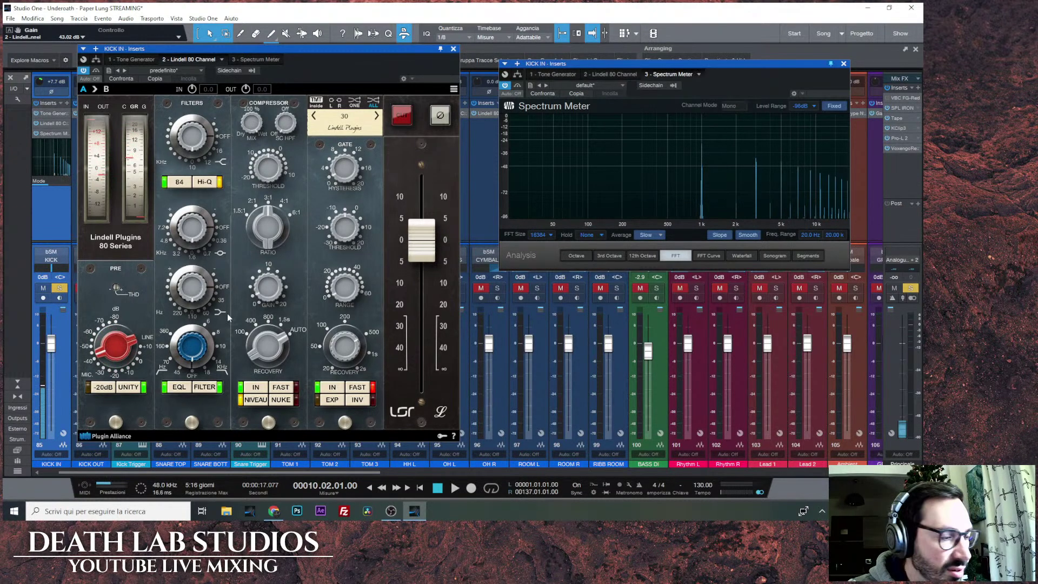
# Switch off unity on KICK IN's Lindell preamp and sweep the gain between 71.89 and 0.29 dB, ending at 26.33 dB, while comparing harmonics.
pyautogui.moveTo(115, 347); pyautogui.dragTo(132, 297)
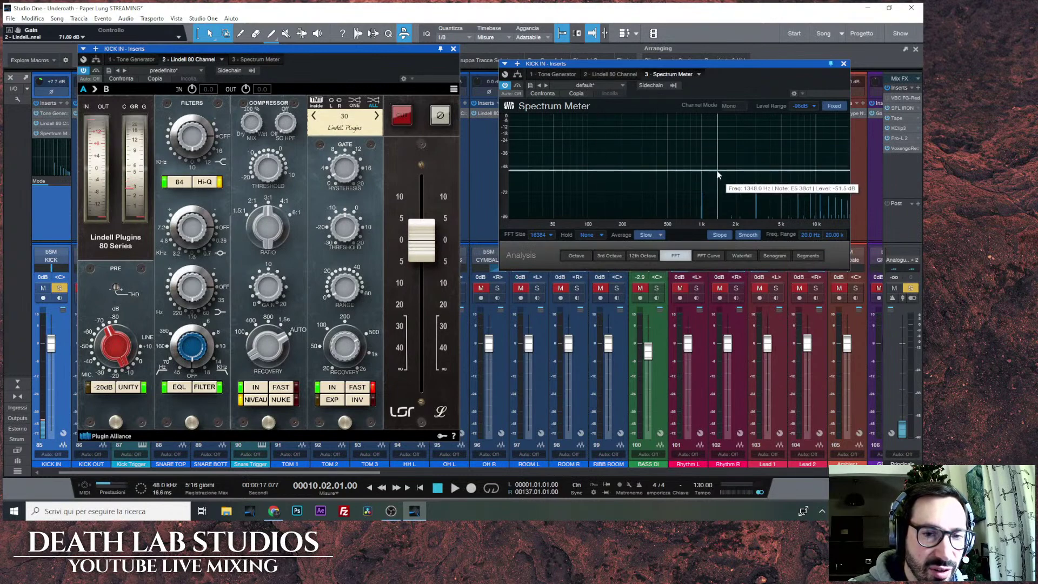
pyautogui.moveTo(125, 346); pyautogui.dragTo(157, 378)
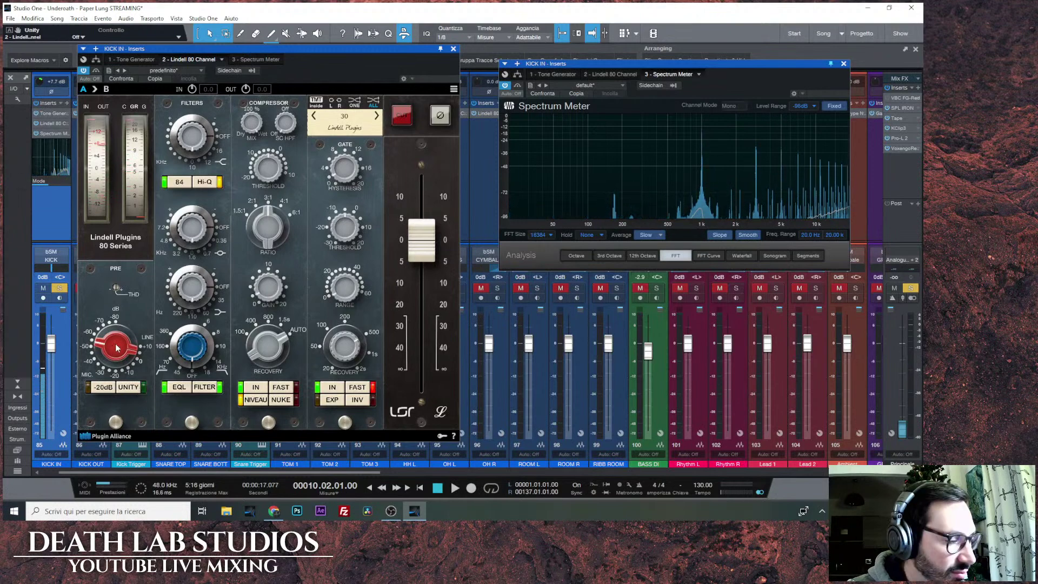
pyautogui.moveTo(117, 347); pyautogui.dragTo(131, 437)
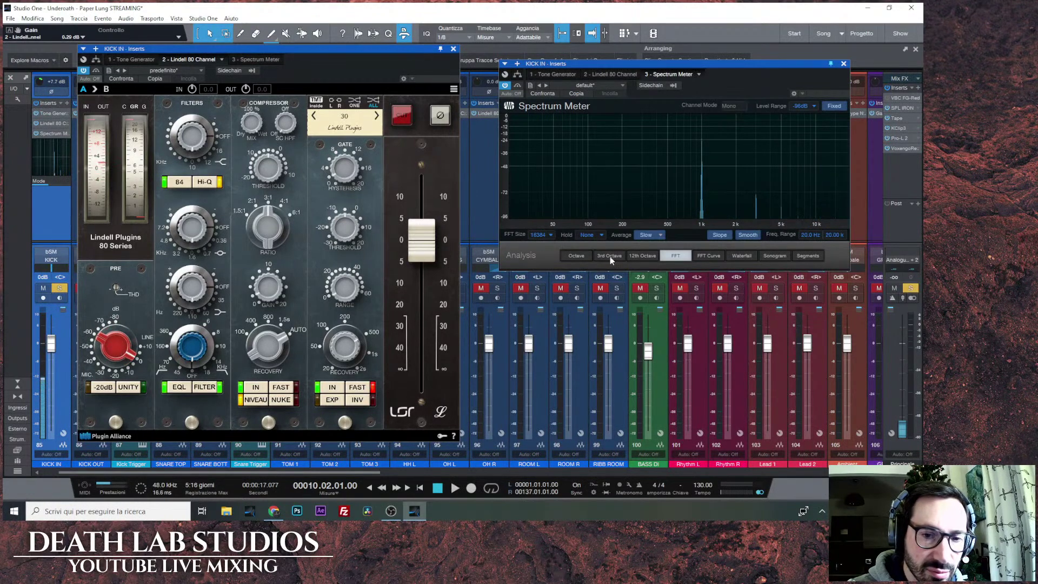
pyautogui.moveTo(129, 340)
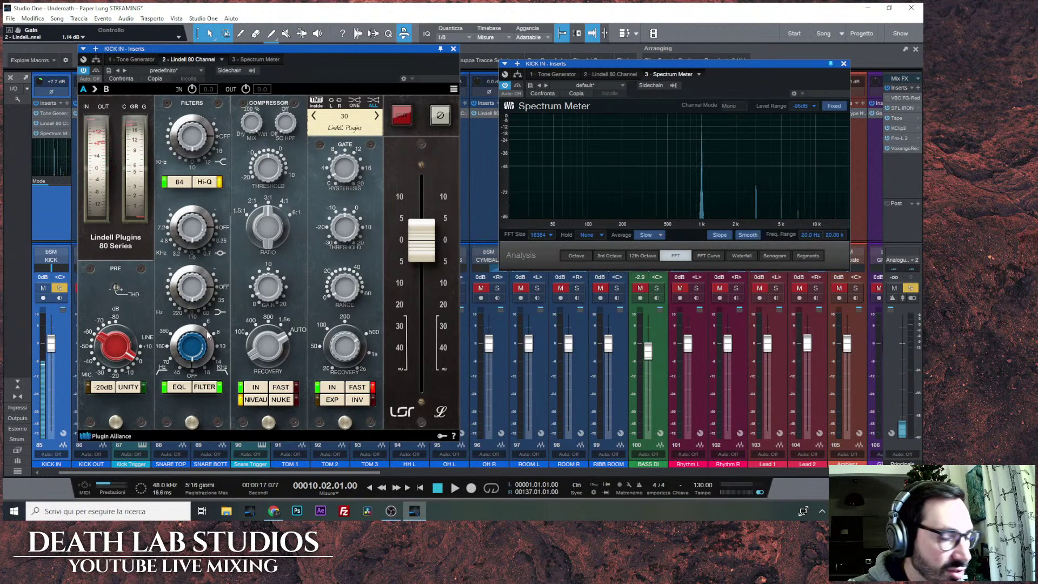
pyautogui.moveTo(132, 339); pyautogui.dragTo(148, 296)
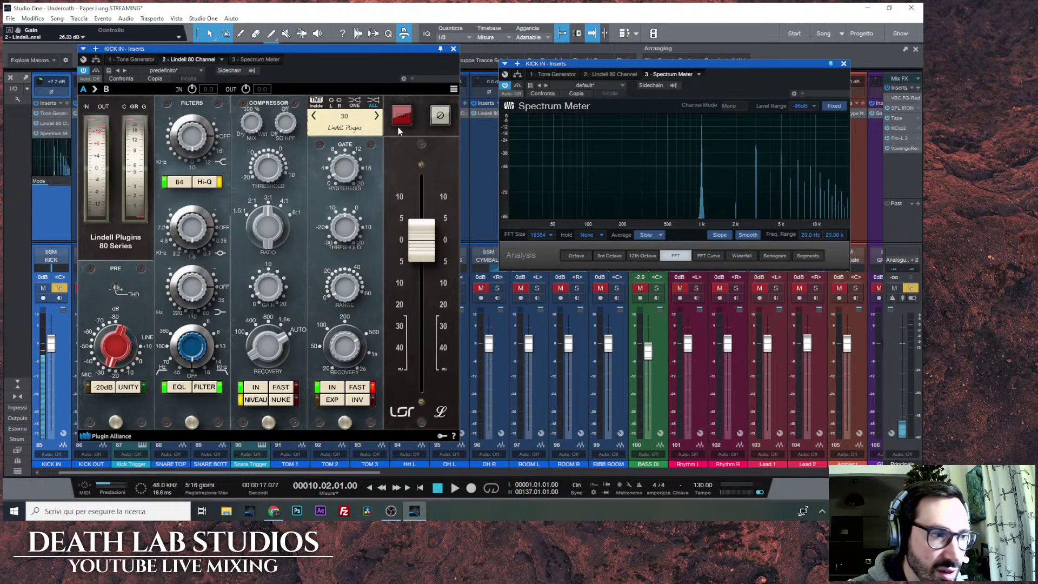
# Randomize the TMT channel across all Lindell 80 Channel instances, and step KICK IN's TMT channel up to 18 while watching the spectrum.
pyautogui.click(377, 104)
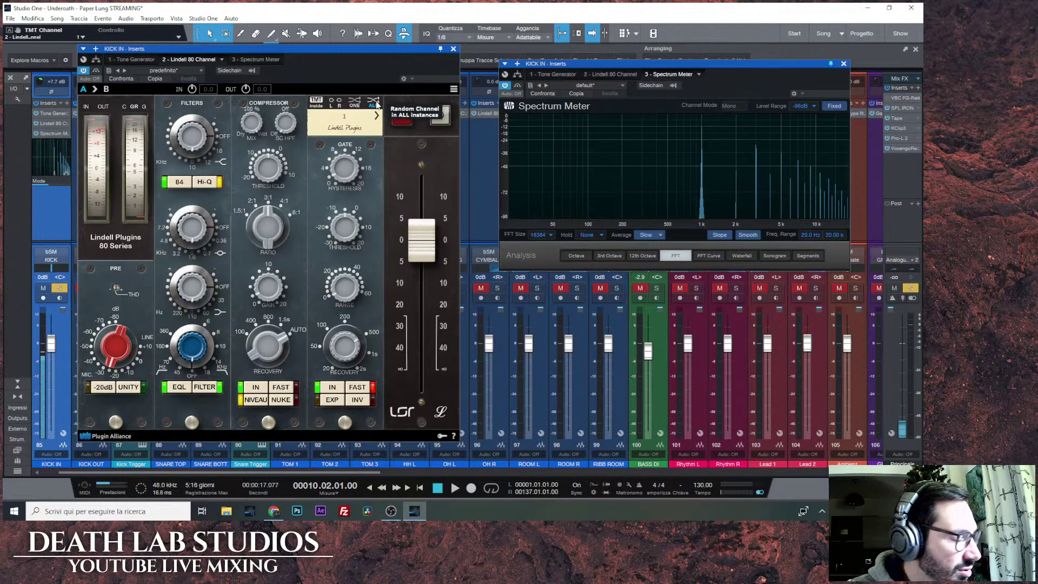
pyautogui.click(377, 105)
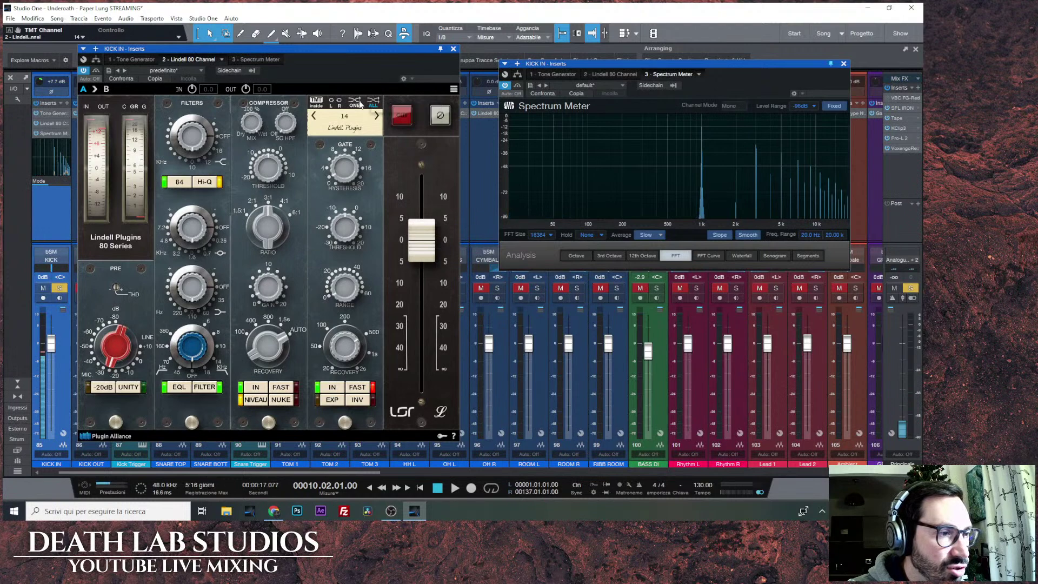
pyautogui.click(377, 115)
pyautogui.click(377, 115)
pyautogui.click(377, 115)
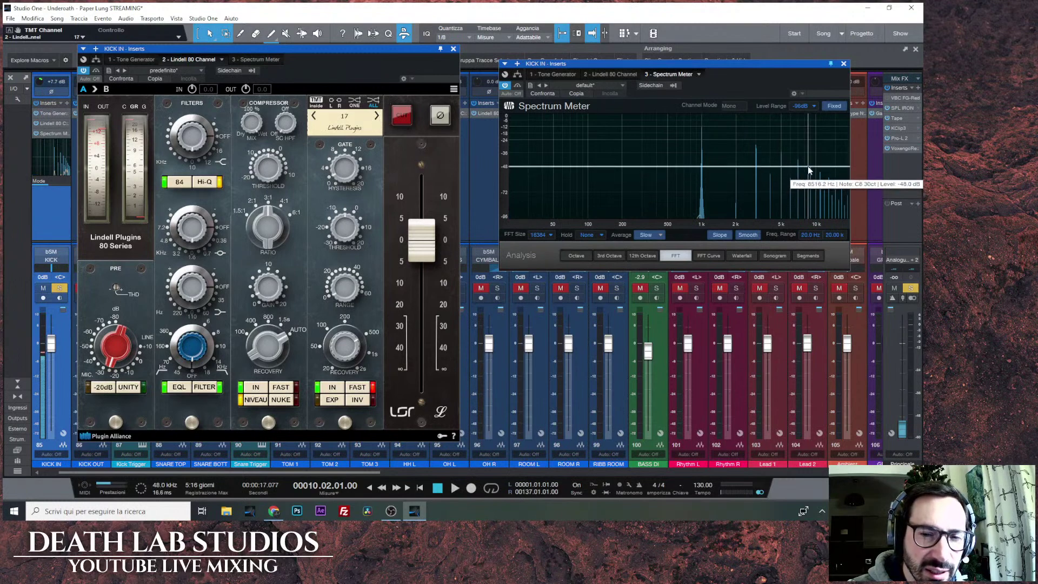
pyautogui.click(377, 117)
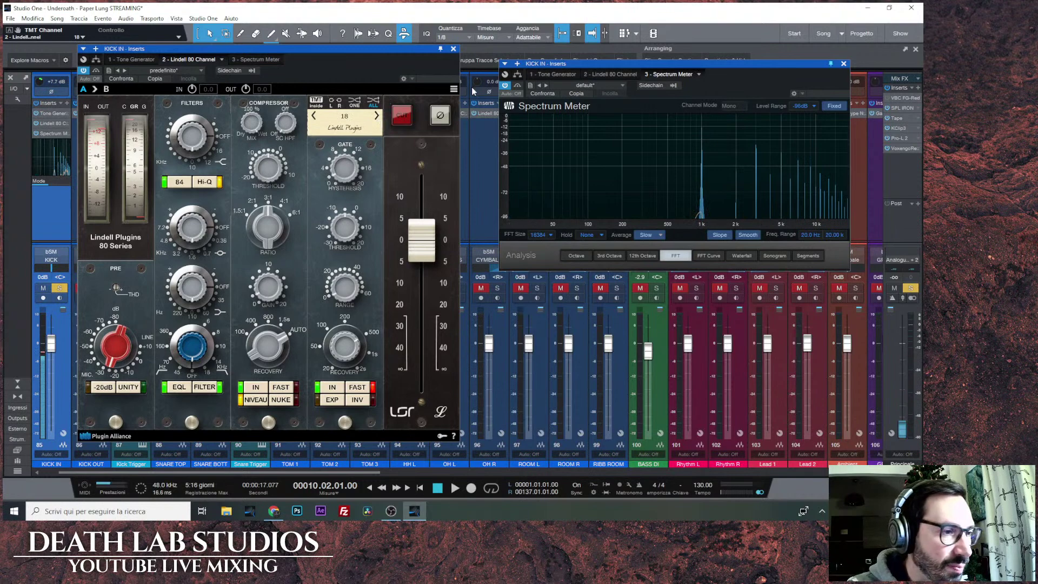
# Compare the test tone's harmonics with KICK IN's preamp gain at 31.00, 75.97 and 3.69 dB.
pyautogui.moveTo(110, 359); pyautogui.dragTo(146, 300)
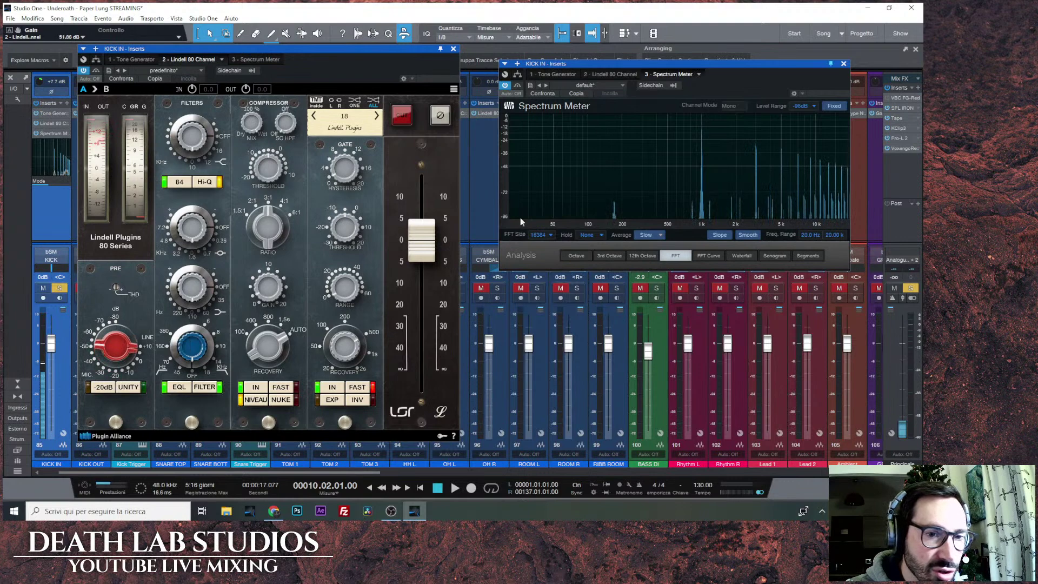
pyautogui.moveTo(105, 346); pyautogui.dragTo(125, 303)
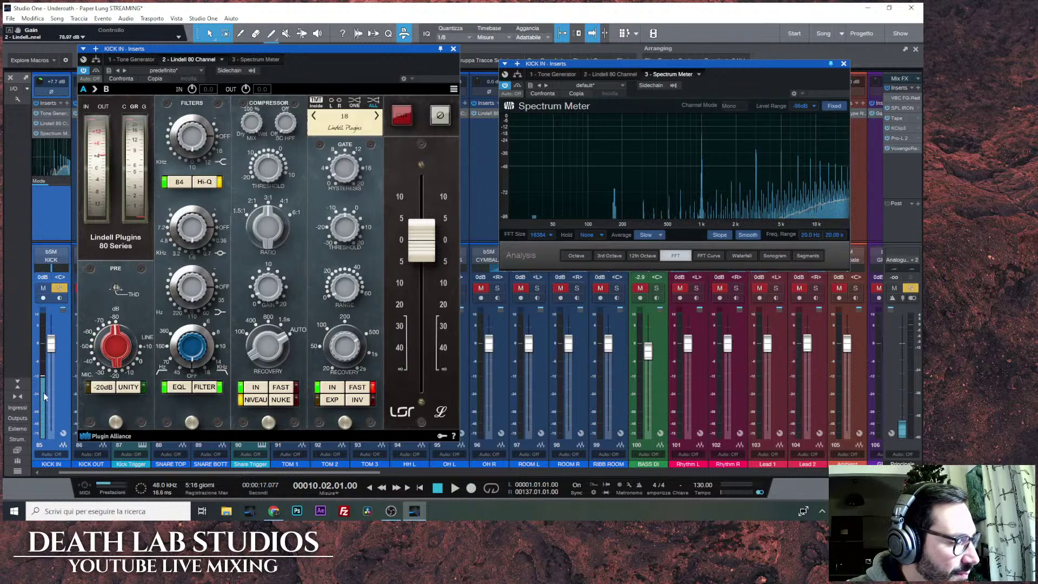
pyautogui.moveTo(119, 347); pyautogui.dragTo(150, 469)
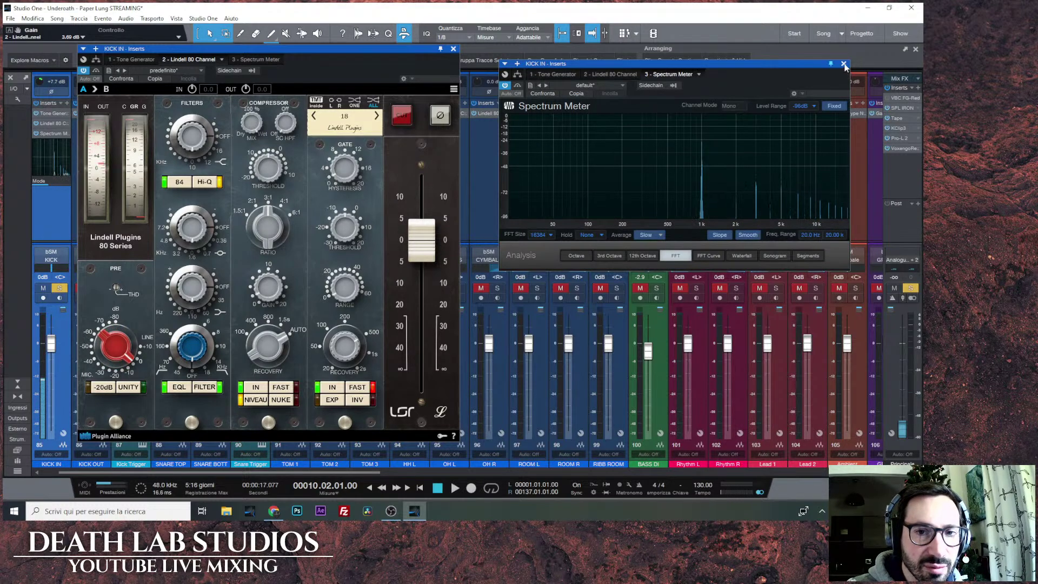
# Remove the Spectrum Meter and Tone Generator from KICK IN's inserts, leaving only the Lindell 80 Channel.
pyautogui.click(844, 64)
pyautogui.click(270, 60)
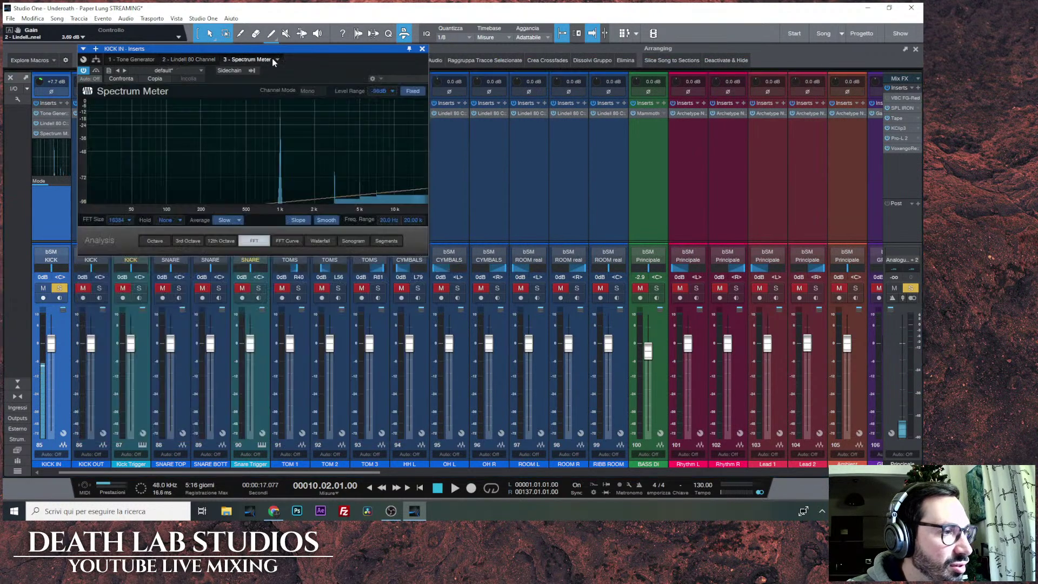
pyautogui.click(279, 61)
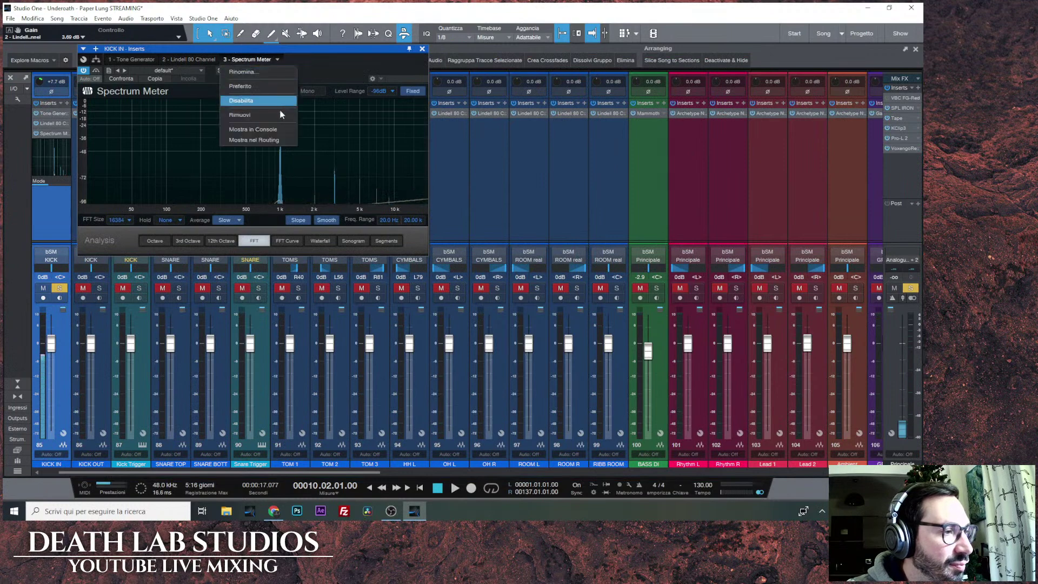
pyautogui.click(260, 119)
pyautogui.moveTo(229, 43); pyautogui.dragTo(426, 30)
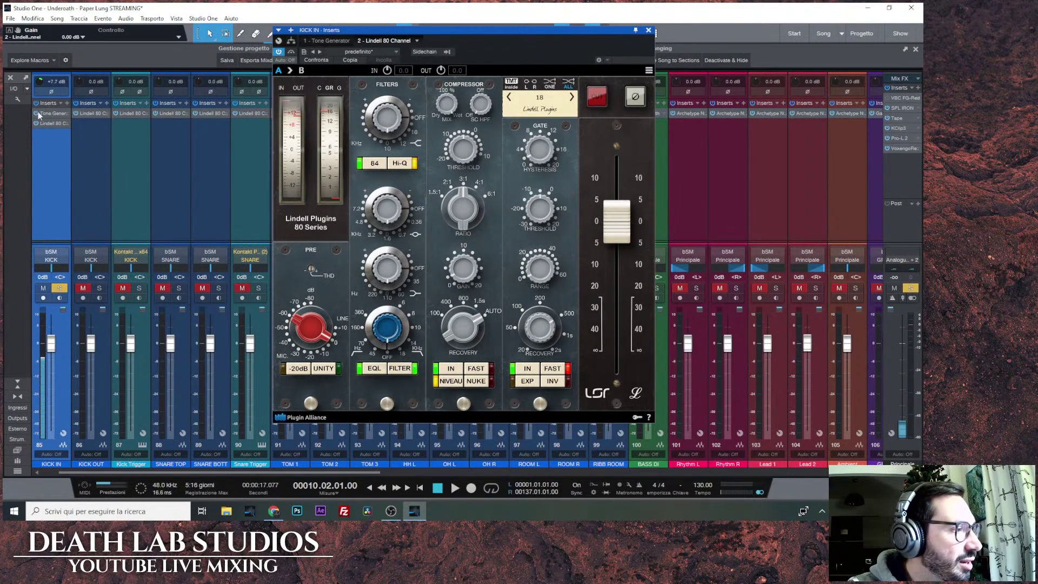
pyautogui.rightClick(65, 115)
pyautogui.click(109, 205)
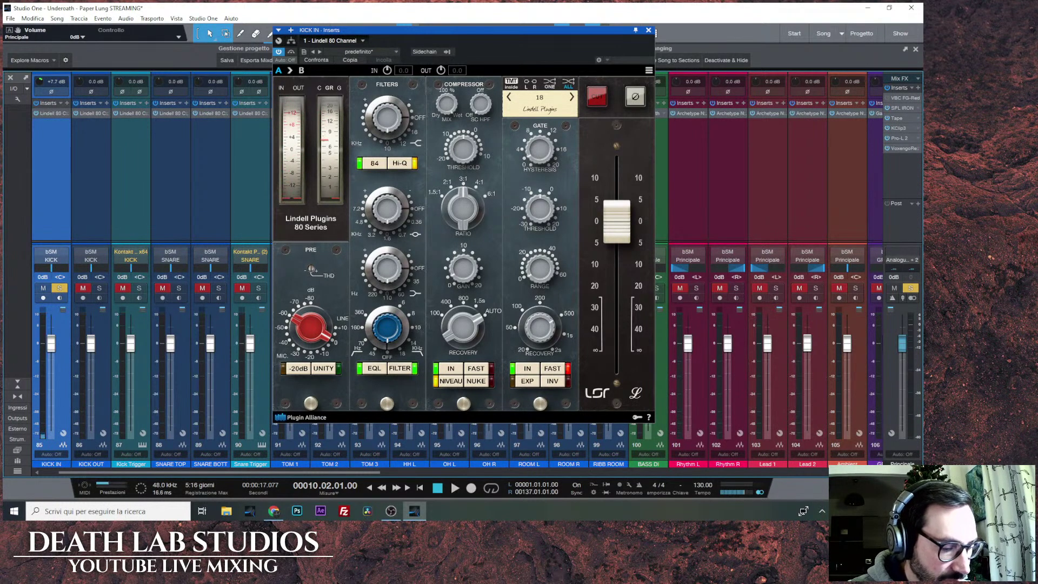
# Play the song and set KICK IN's Lindell preamp gain to 8.49 dB.
pyautogui.click(455, 491)
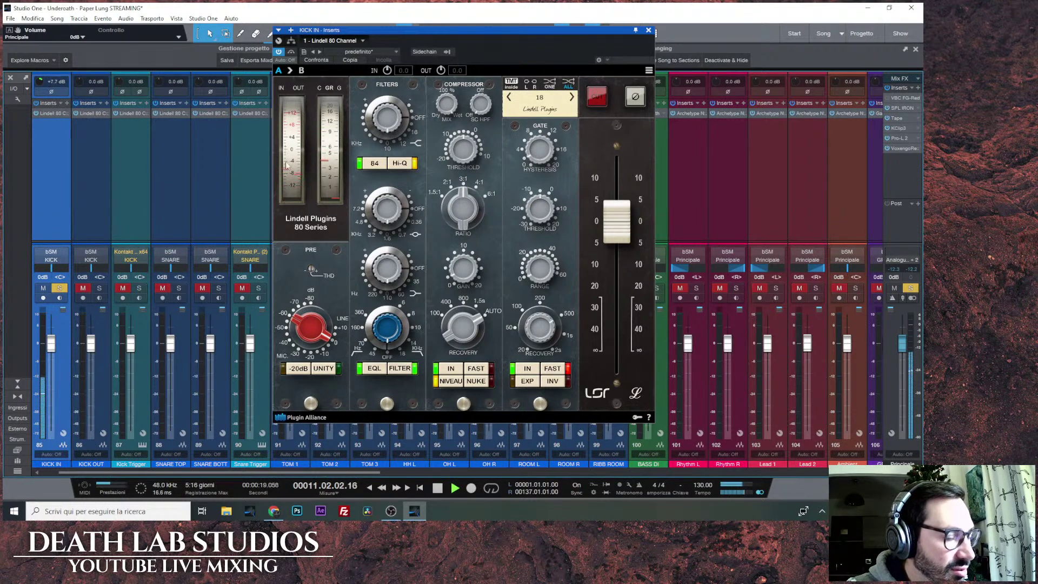
pyautogui.moveTo(312, 324); pyautogui.dragTo(312, 324)
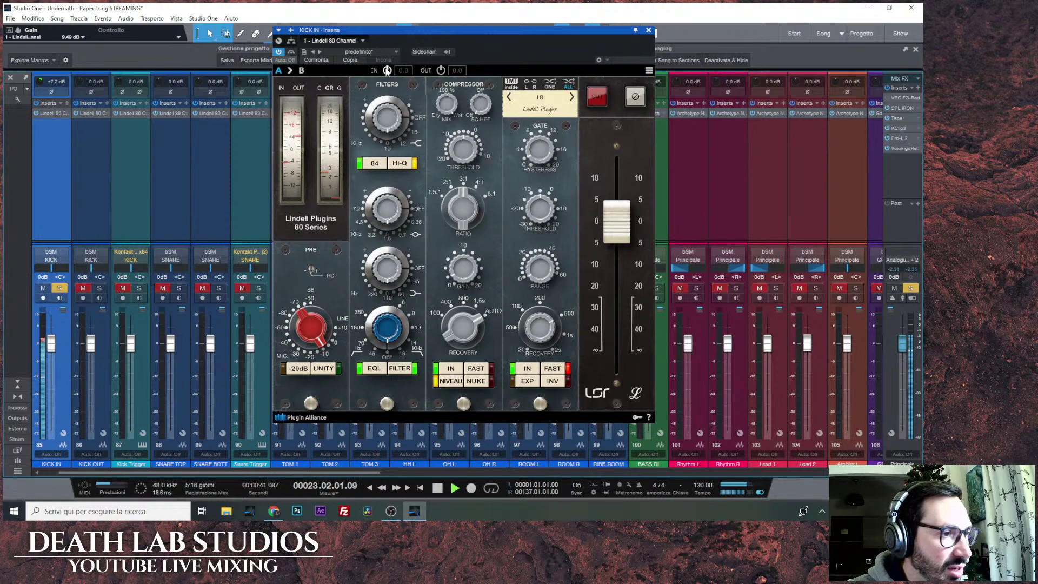
# Audition KICK IN's Lindell input level at 9.7 and -10 dB and its output fader at -3.11 dB, resetting both to 0 dB.
pyautogui.moveTo(387, 72); pyautogui.dragTo(388, 56)
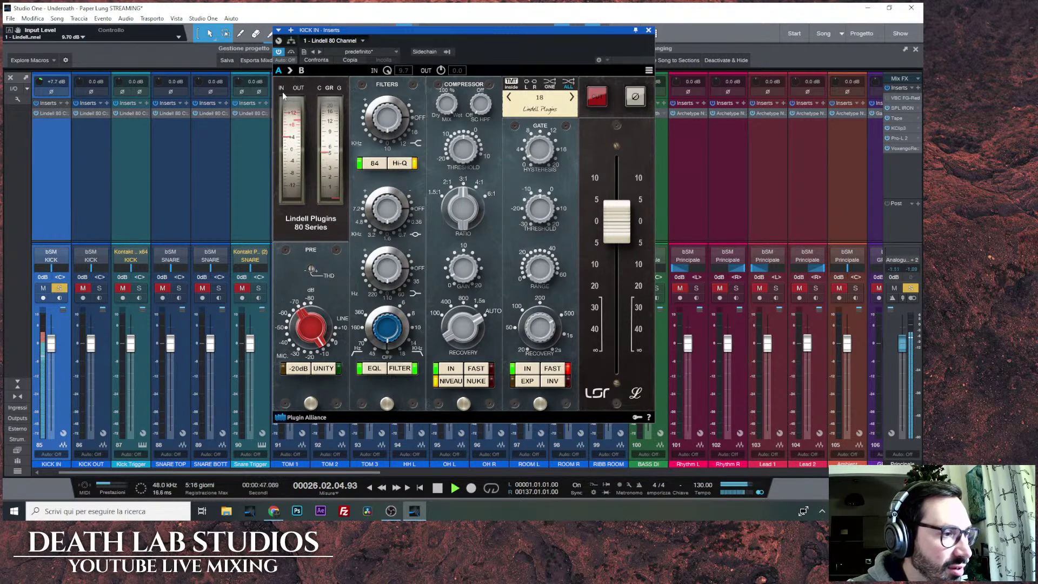
pyautogui.moveTo(618, 221); pyautogui.dragTo(630, 252)
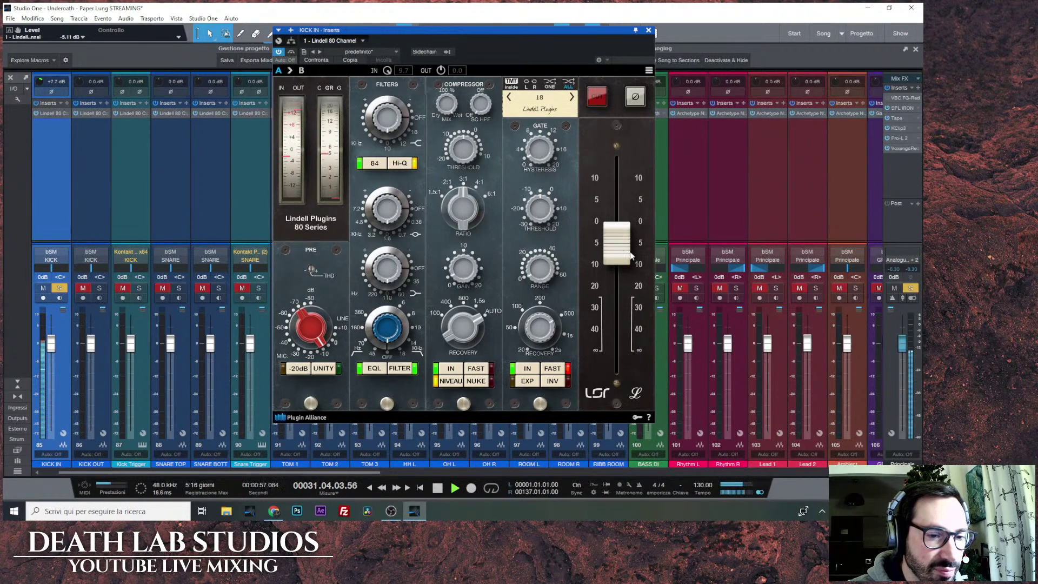
pyautogui.doubleClick(630, 251)
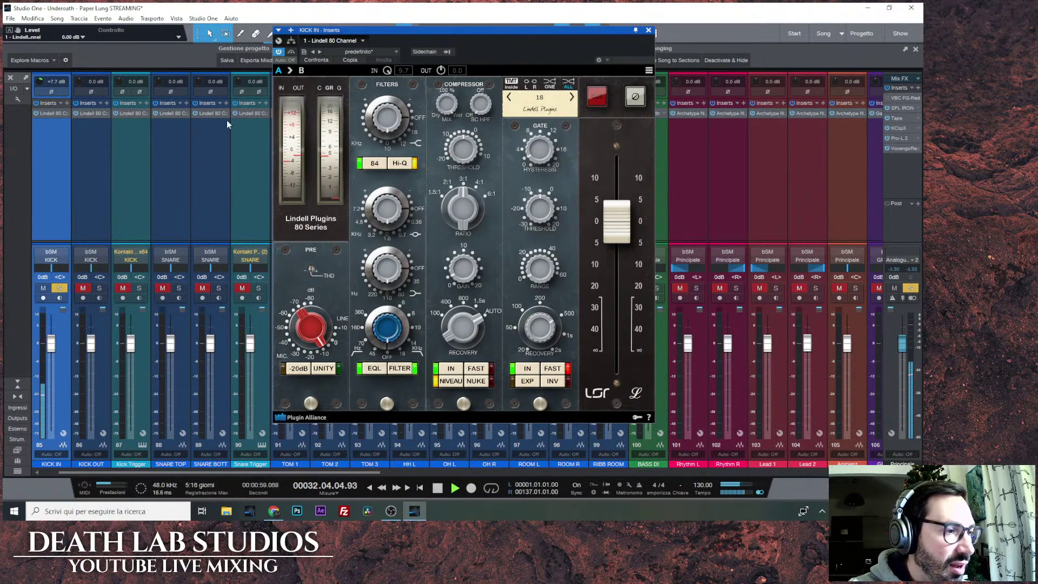
pyautogui.moveTo(387, 70); pyautogui.dragTo(388, 74)
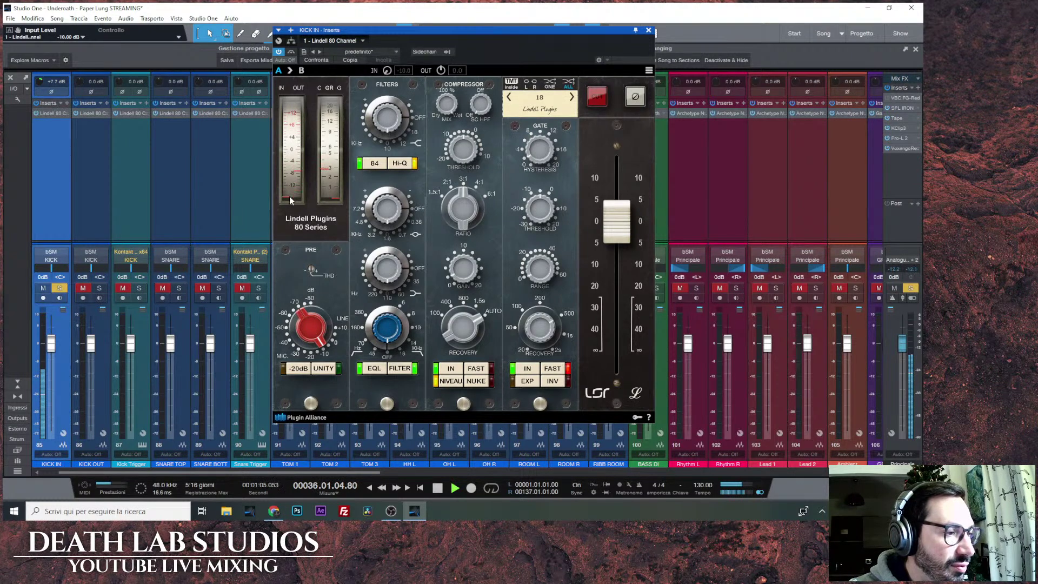
pyautogui.moveTo(392, 73); pyautogui.dragTo(391, 50)
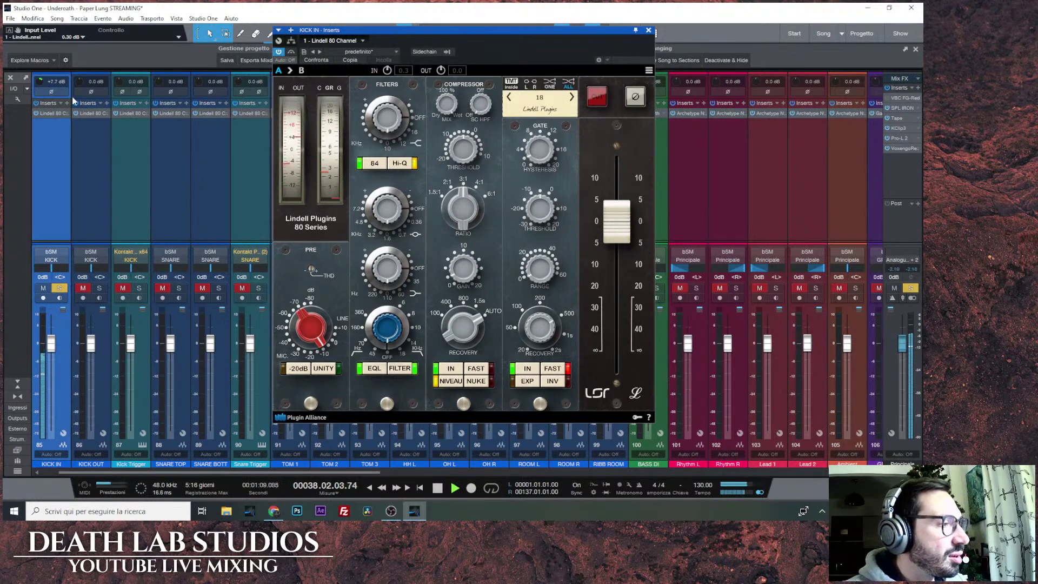
pyautogui.moveTo(381, 52); pyautogui.dragTo(381, 53)
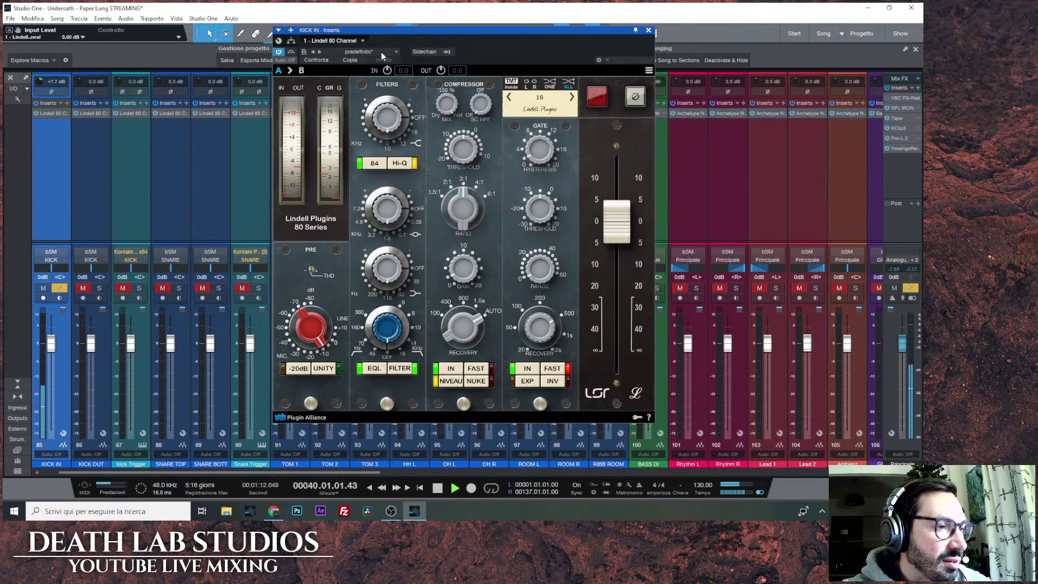
# Set KICK IN's mixer channel input gain to +10.6 dB while the song plays.
pyautogui.keyDown('ctrl'); pyautogui.click(53, 86); pyautogui.keyUp('ctrl')
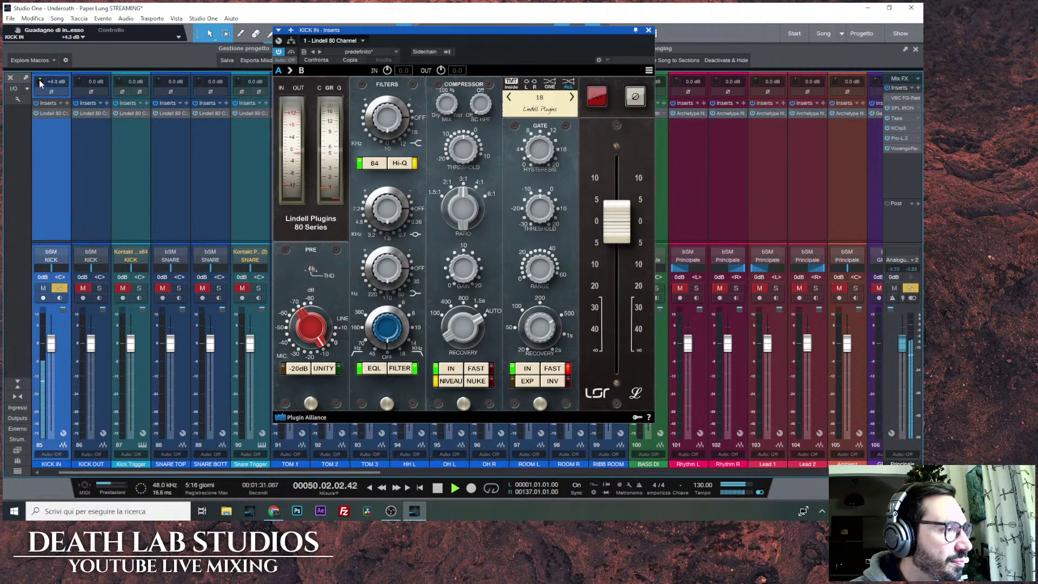
pyautogui.scroll(3, 39, 81)
pyautogui.scroll(2, 39, 80)
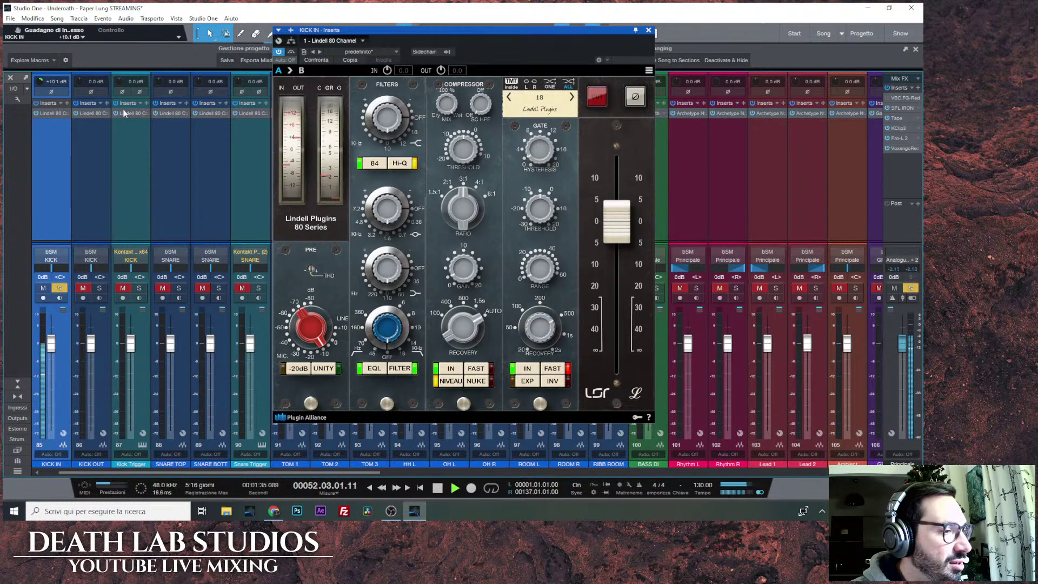
pyautogui.scroll(1, 39, 81)
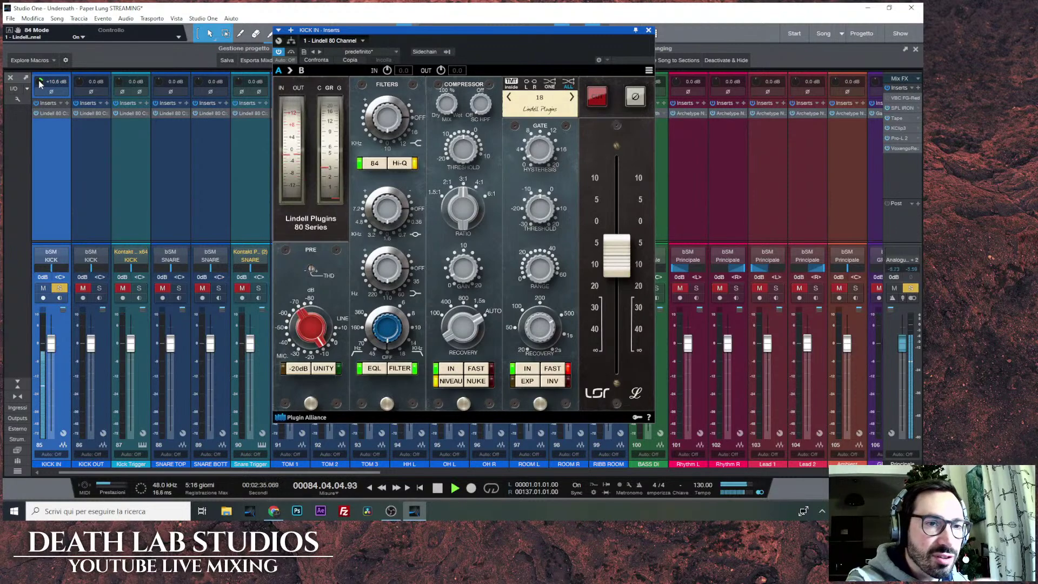
# Move the solo from KICK IN to KICK OUT and open KICK OUT's Lindell 80 Channel in place of KICK IN's.
pyautogui.click(648, 30)
pyautogui.click(60, 288)
pyautogui.click(100, 288)
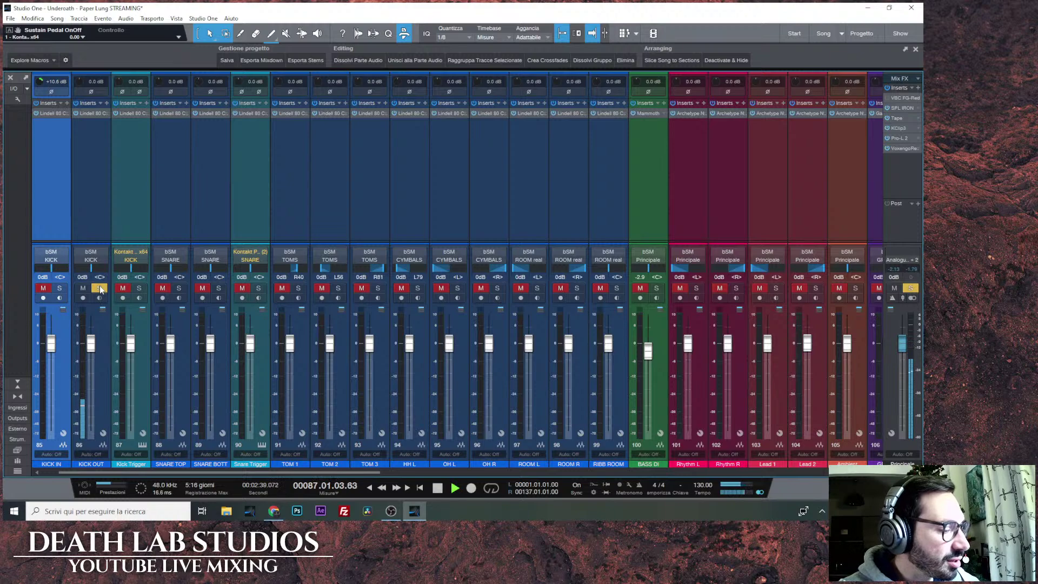
pyautogui.click(94, 114)
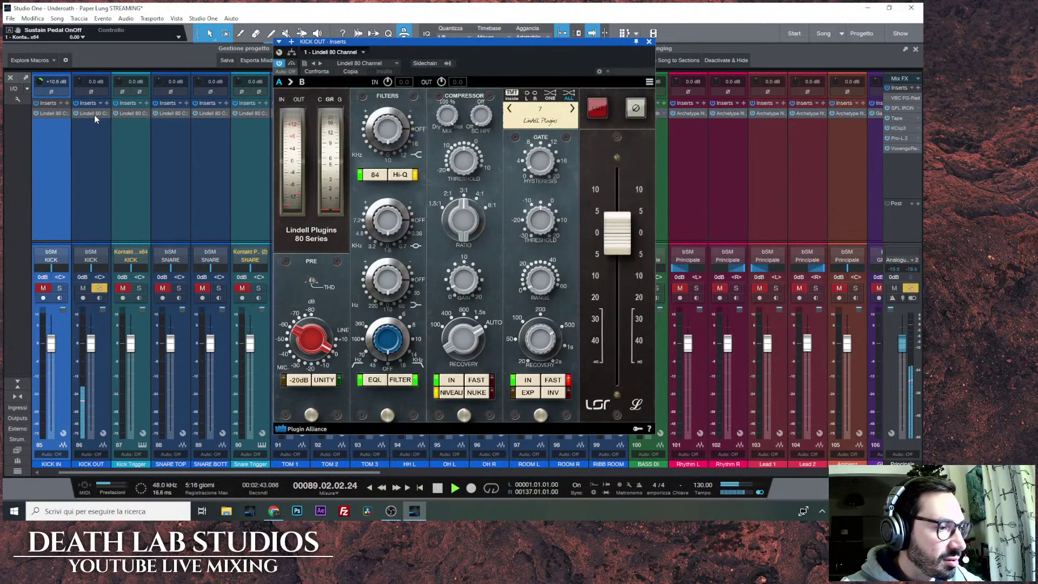
# Raise KICK OUT's mixer channel input gain to +13.2 dB.
pyautogui.moveTo(80, 81); pyautogui.dragTo(80, 80)
pyautogui.scroll(5, 79, 80)
pyautogui.scroll(10, 79, 80)
pyautogui.scroll(2, 80, 80)
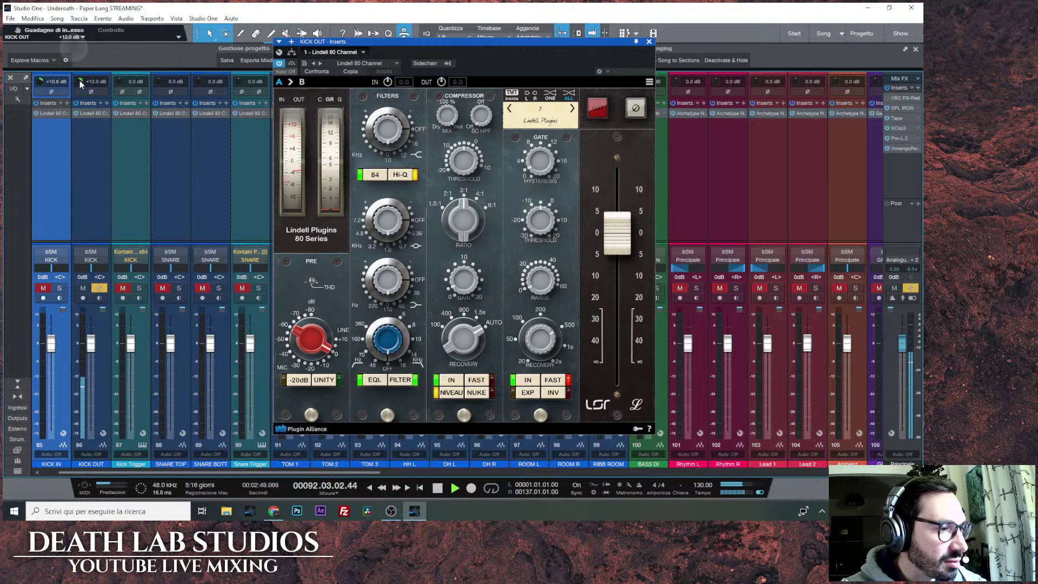
pyautogui.scroll(2, 79, 82)
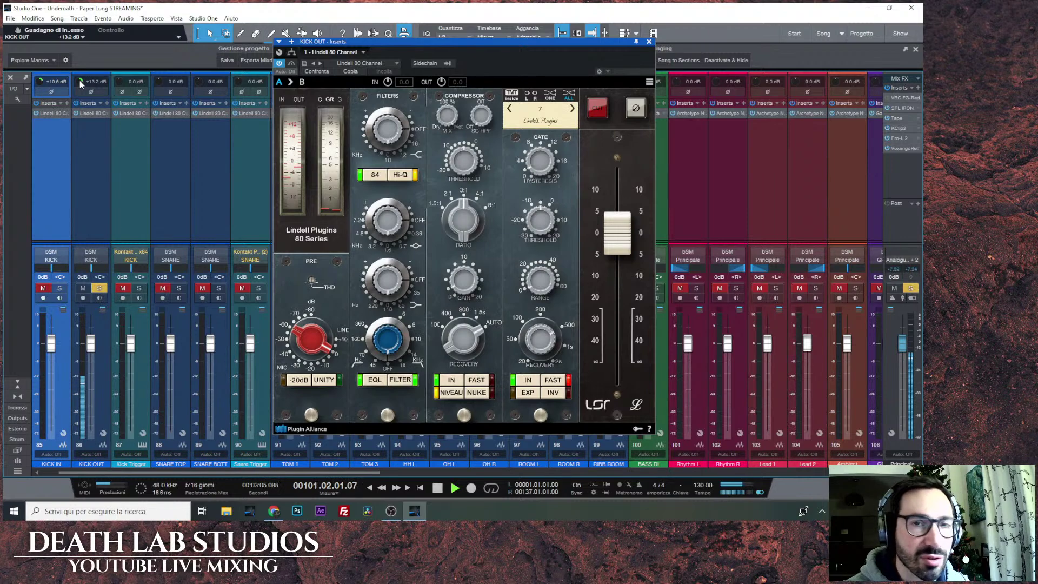
# Restart playback, take KICK OUT's Lindell 80 Channel out of bypass and solo KICK IN alongside it.
pyautogui.press('space')
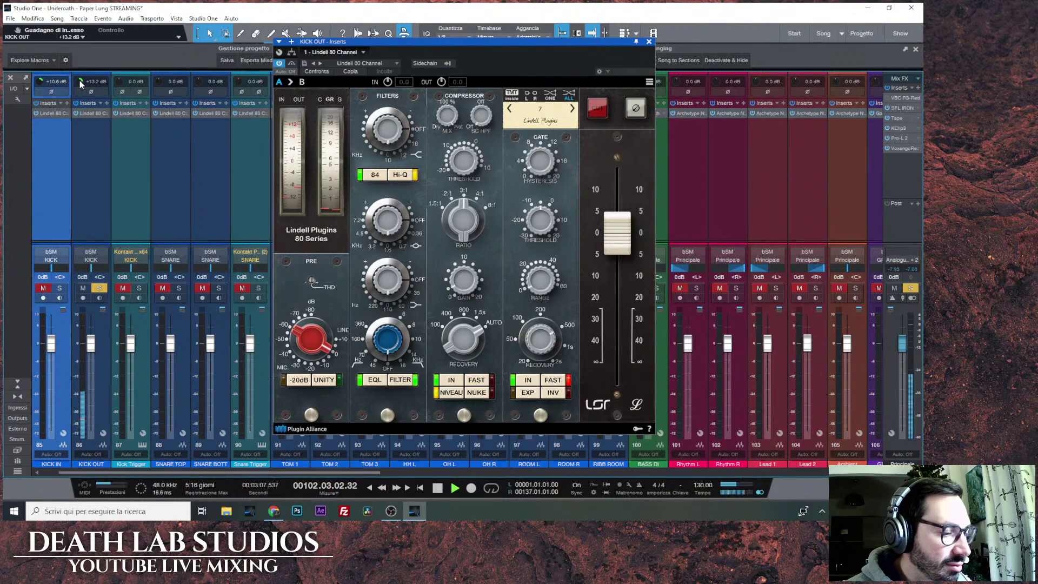
pyautogui.click(455, 488)
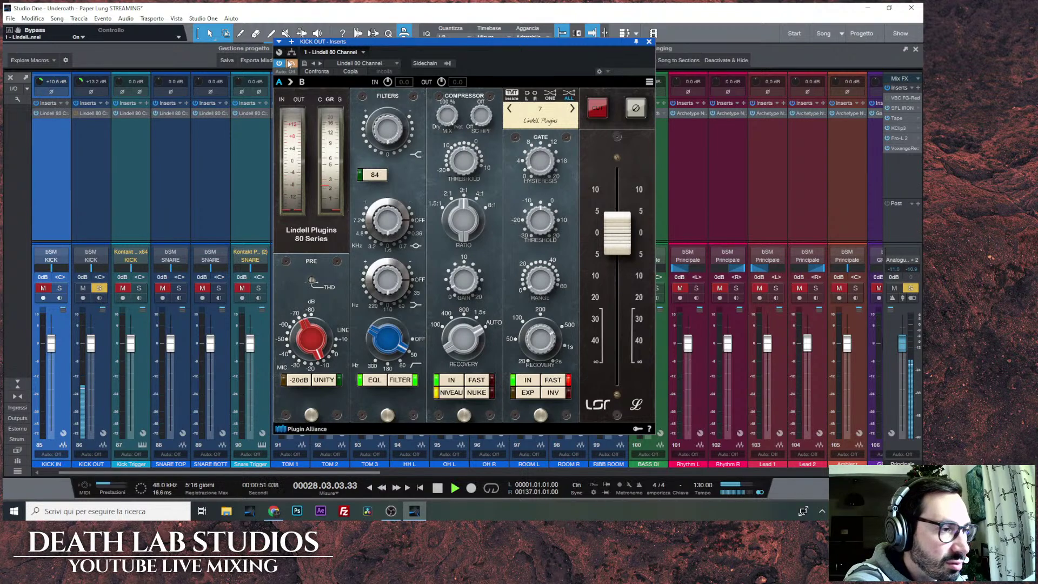
pyautogui.click(291, 64)
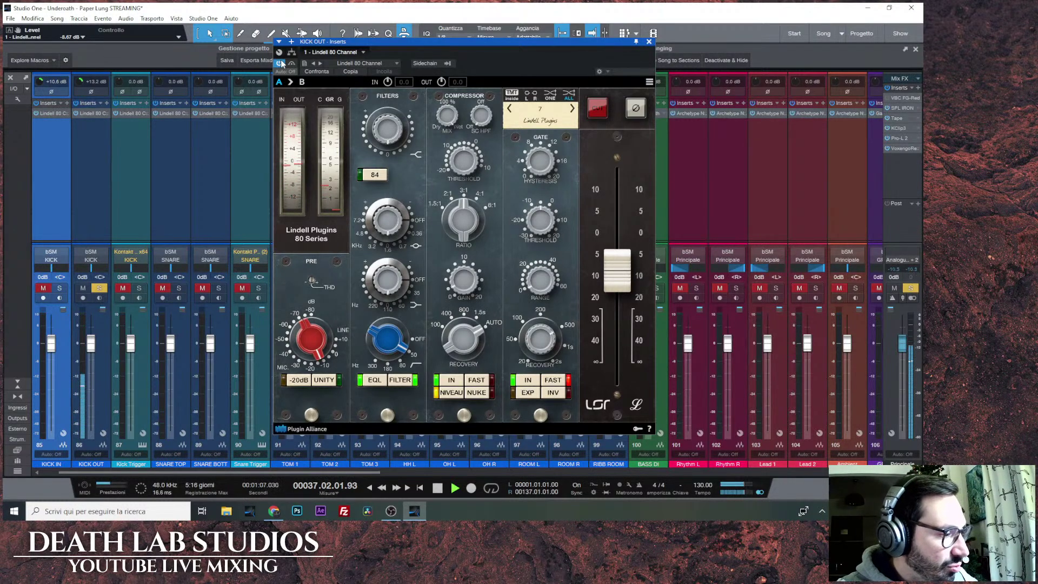
pyautogui.click(62, 289)
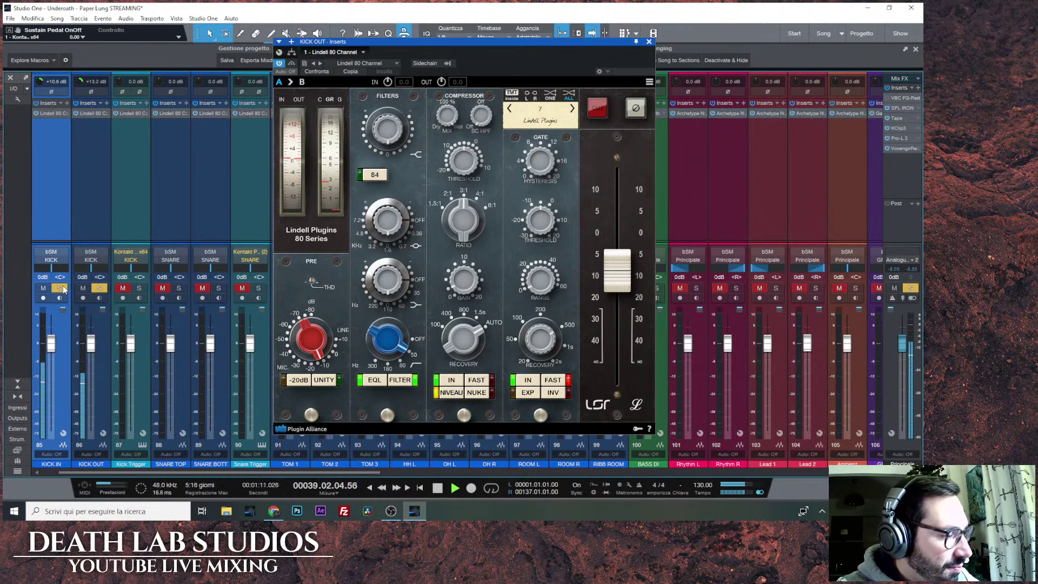
# Compare KICK IN with and without KICK OUT soloed, stop playback and close KICK OUT's plug-in window.
pyautogui.click(100, 288)
pyautogui.click(102, 288)
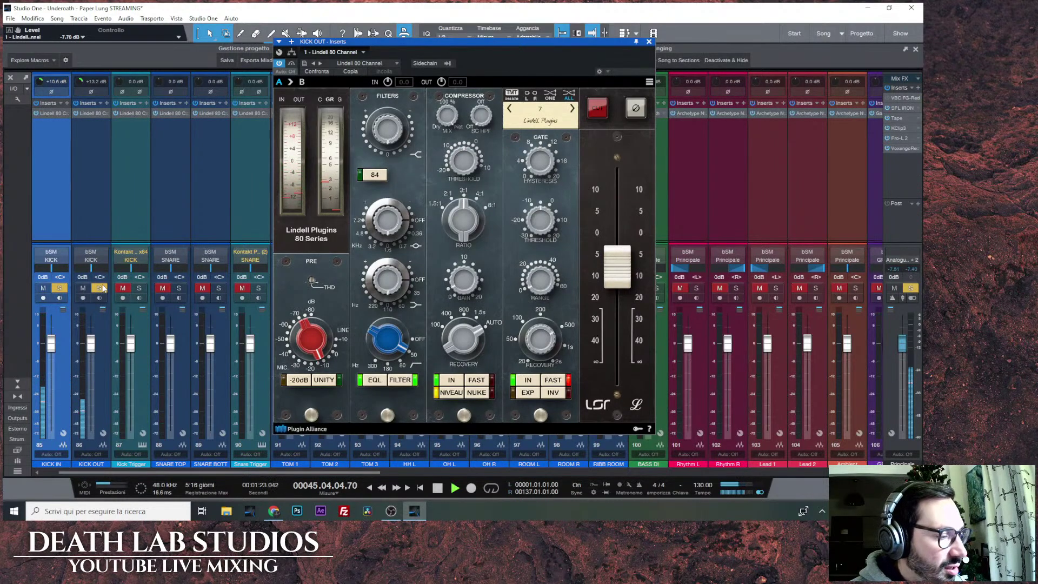
pyautogui.click(437, 488)
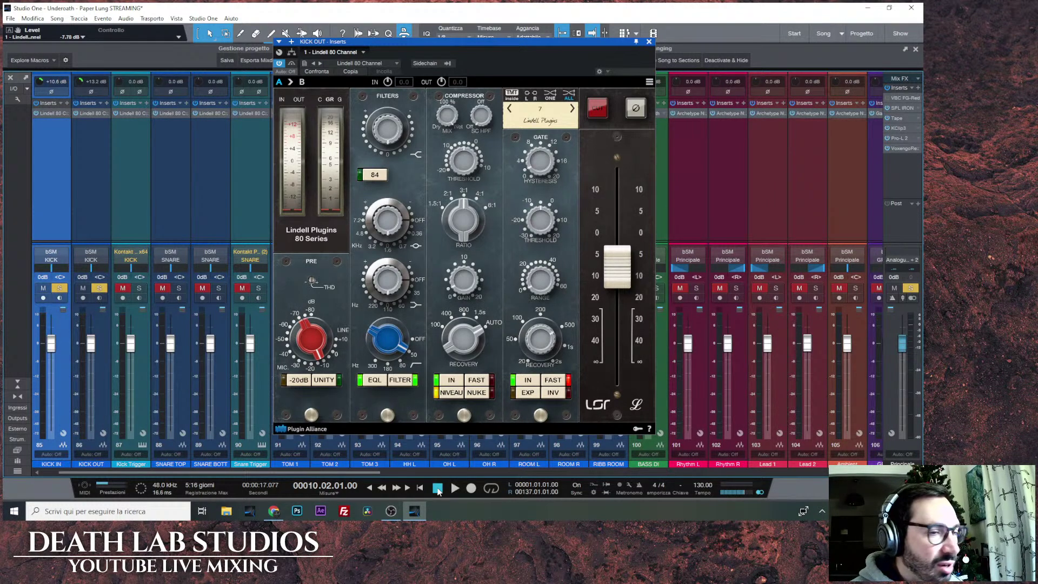
pyautogui.click(649, 43)
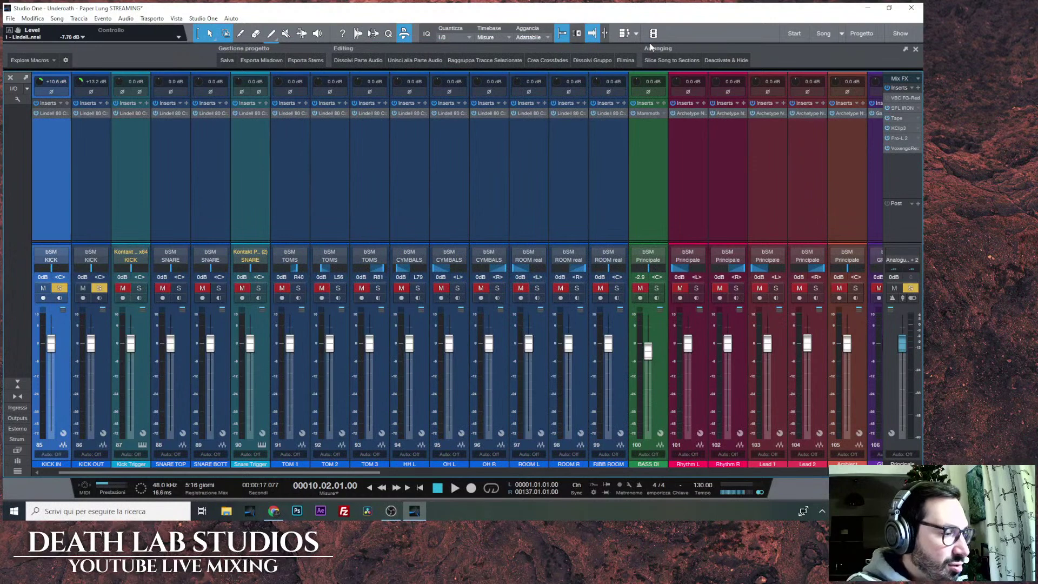
# Solo only Kick Trigger instead of the two kick mics and open its Lindell 80 Channel.
pyautogui.click(141, 285)
pyautogui.click(140, 287)
pyautogui.click(99, 288)
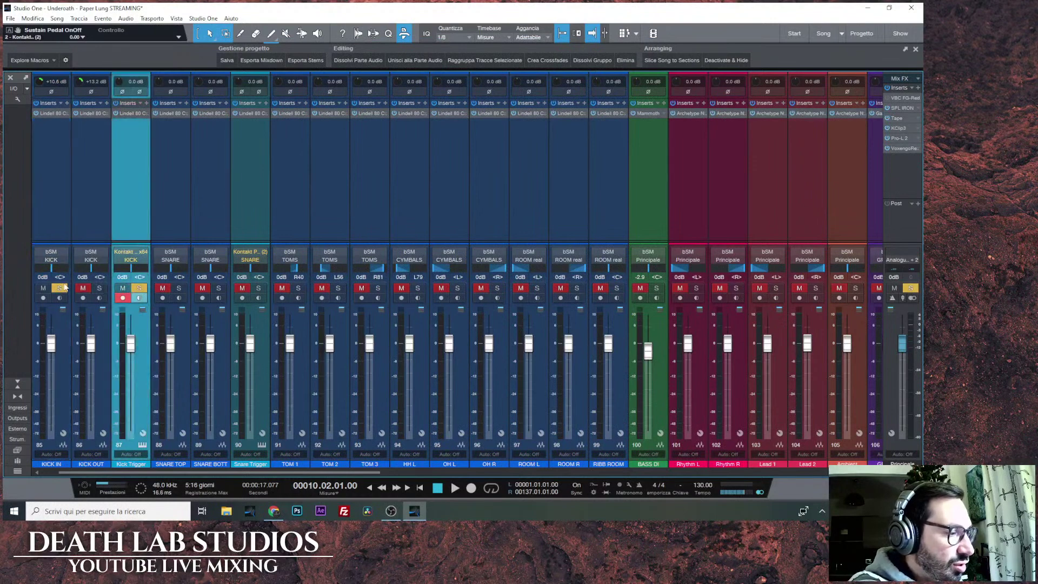
pyautogui.click(59, 287)
pyautogui.click(59, 288)
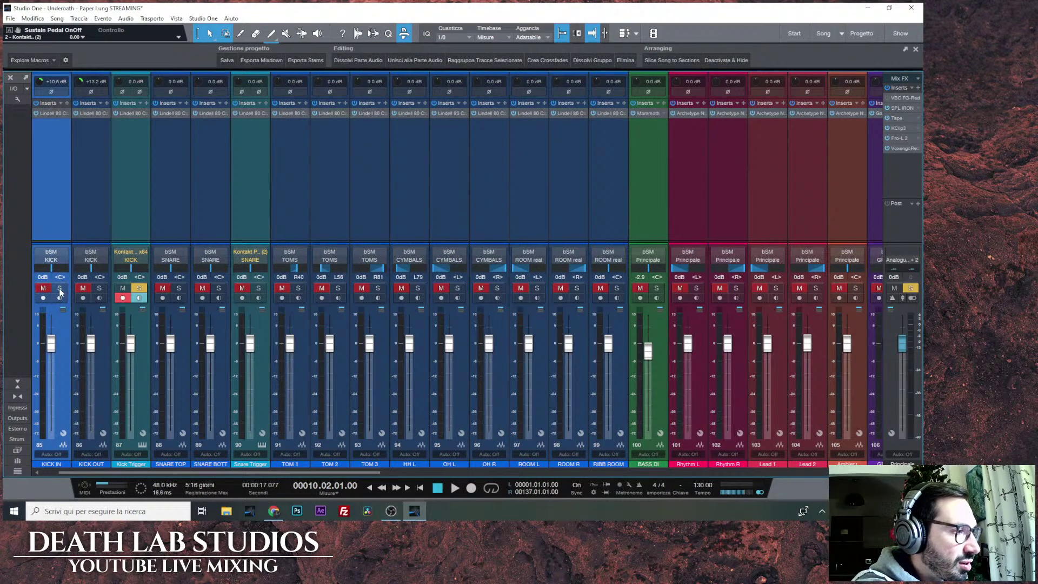
pyautogui.click(130, 114)
pyautogui.moveTo(432, 42); pyautogui.dragTo(511, 53)
# Review the clipping options in Kick Trigger's Lindell 80 Channel settings without changing them.
pyautogui.click(728, 93)
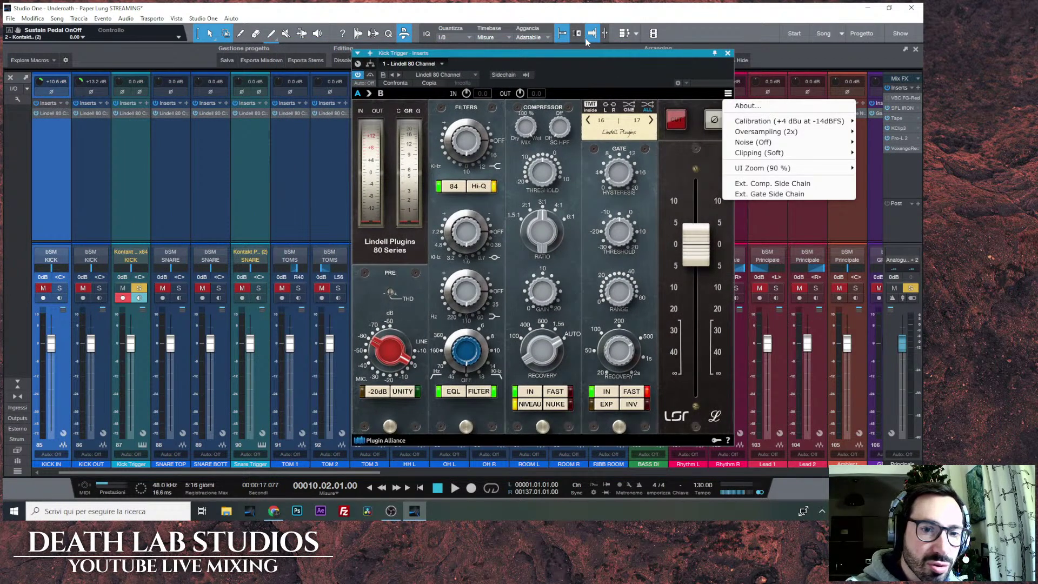
pyautogui.click(586, 40)
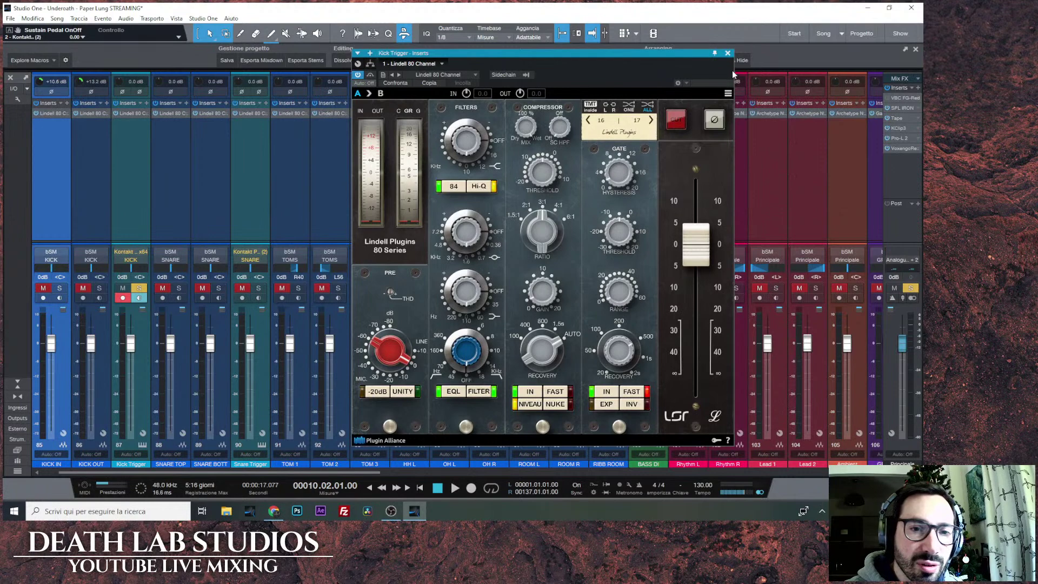
pyautogui.click(727, 93)
pyautogui.moveTo(764, 158)
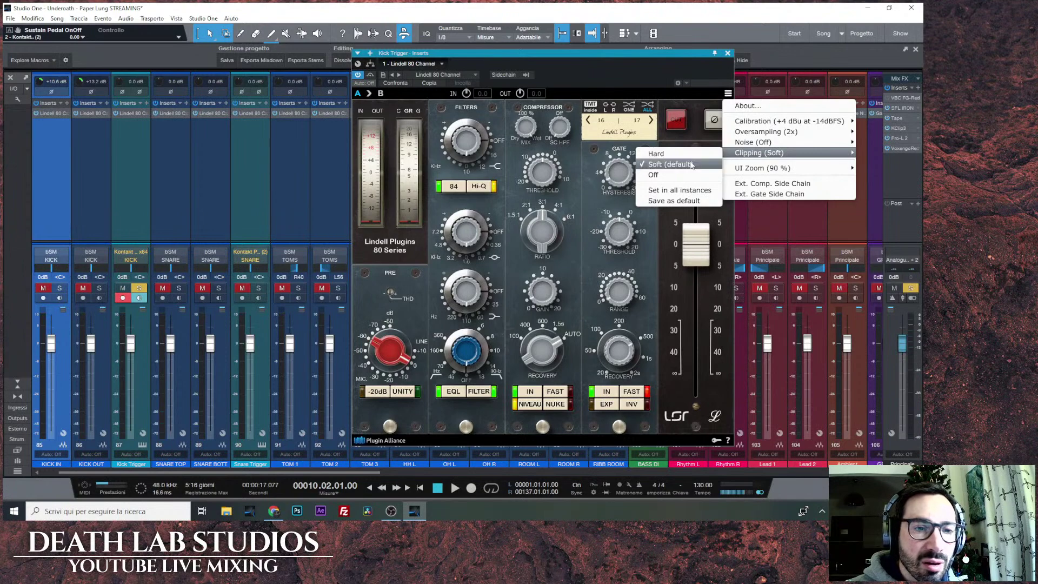
pyautogui.click(712, 61)
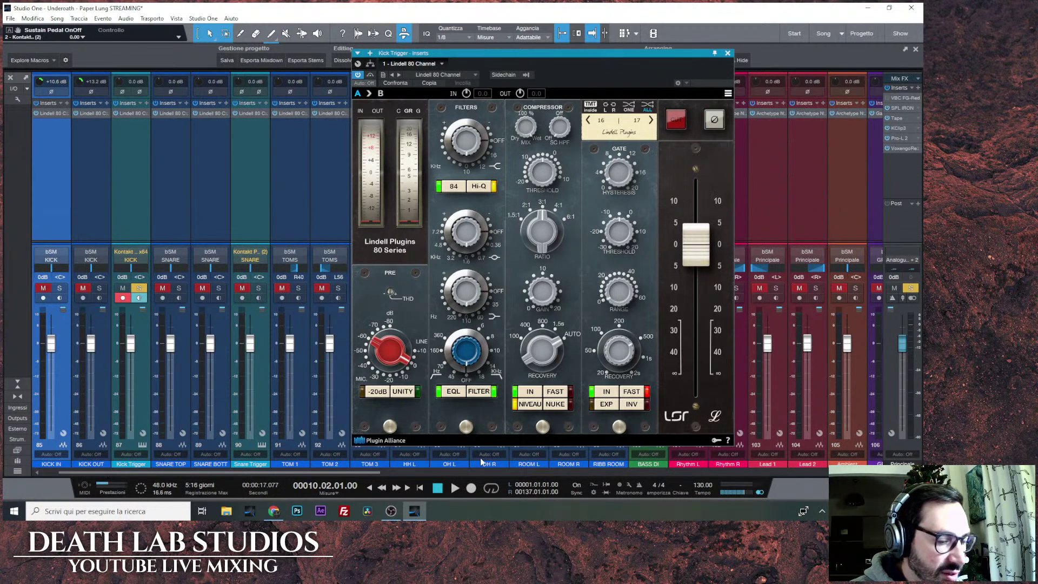
# Start playback and raise Kick Trigger's mixer channel input gain to +12.0 dB.
pyautogui.click(455, 488)
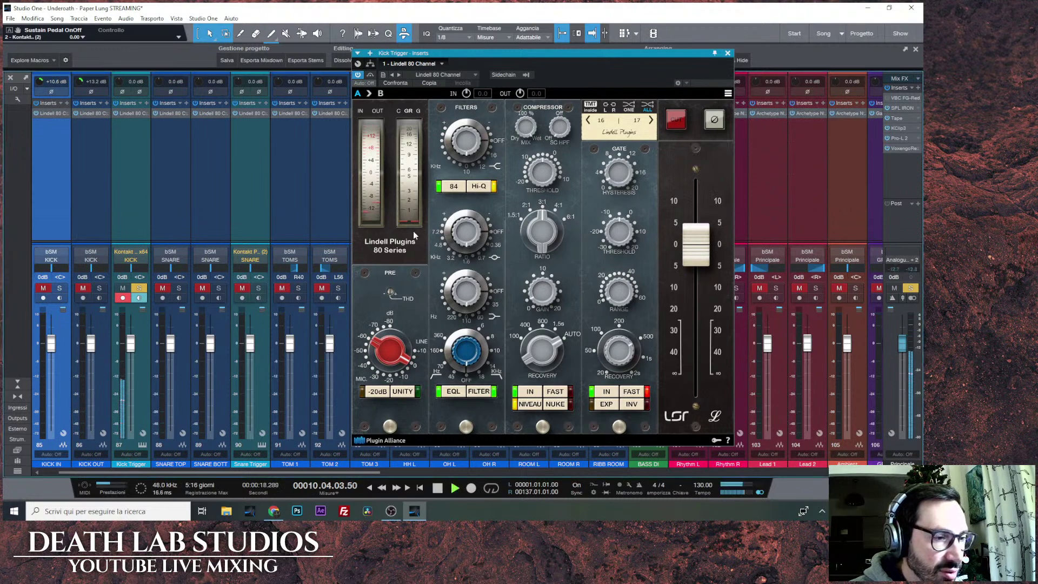
pyautogui.scroll(4, 121, 80)
pyautogui.scroll(10, 120, 81)
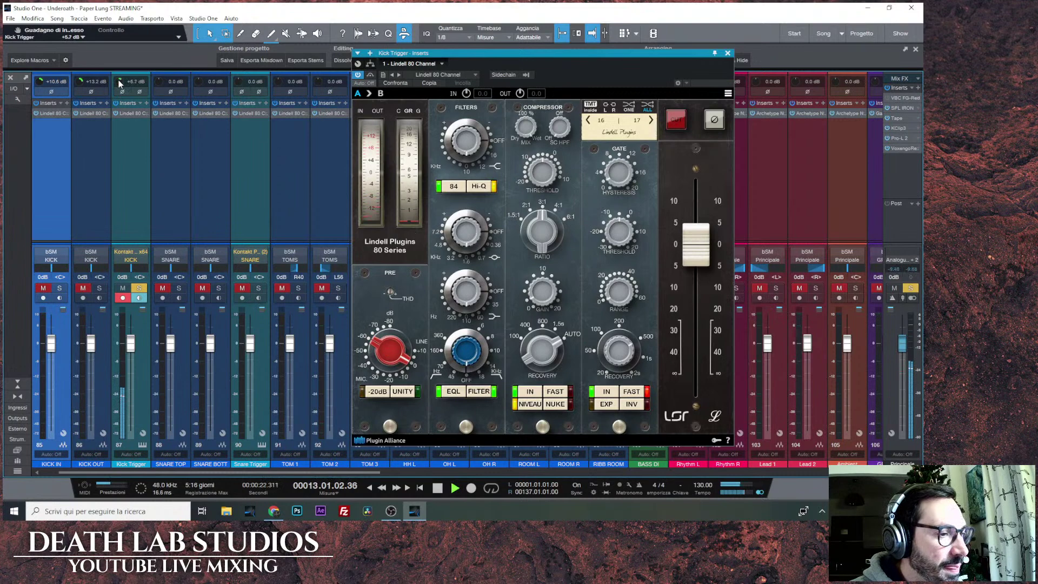
pyautogui.scroll(5, 120, 81)
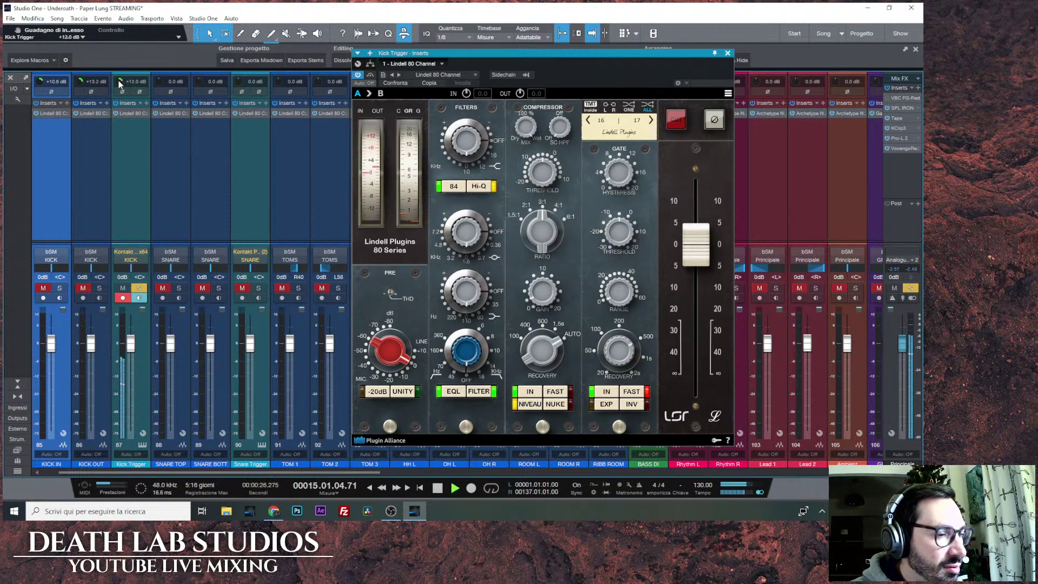
pyautogui.scroll(4, 390, 344)
# Adjust the preamp drive in Kick Trigger's Lindell 80 Channel and lower its output fader to about -8 dB.
pyautogui.moveTo(390, 345); pyautogui.dragTo(391, 315)
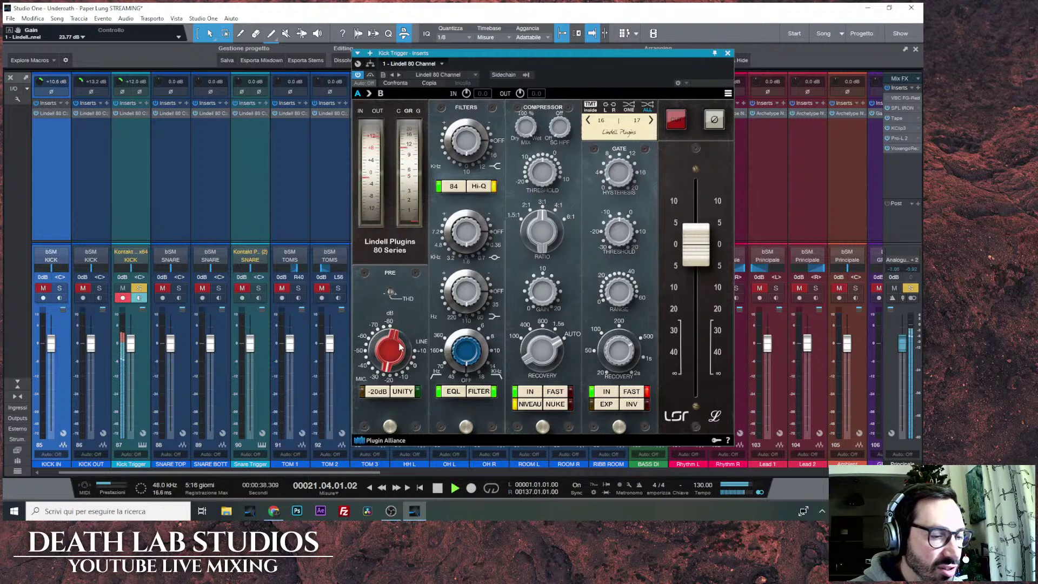
pyautogui.moveTo(400, 346); pyautogui.dragTo(399, 374)
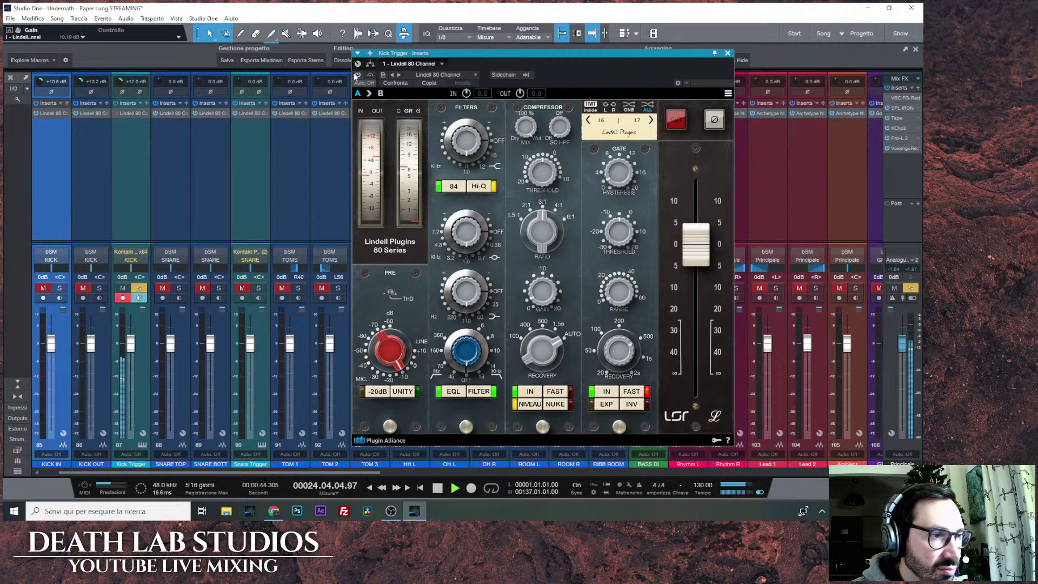
pyautogui.moveTo(697, 251); pyautogui.dragTo(700, 286)
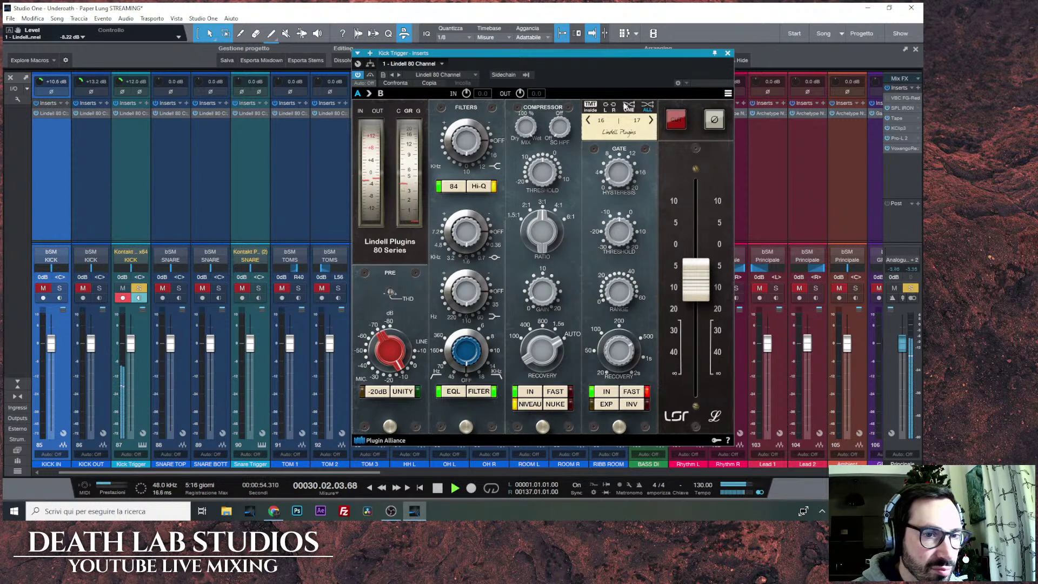
# Disable the 84 EQ mode in Kick Trigger's Lindell 80 Channel and set its high-pass filter to 45 Hz.
pyautogui.click(458, 188)
pyautogui.moveTo(470, 353); pyautogui.dragTo(470, 333)
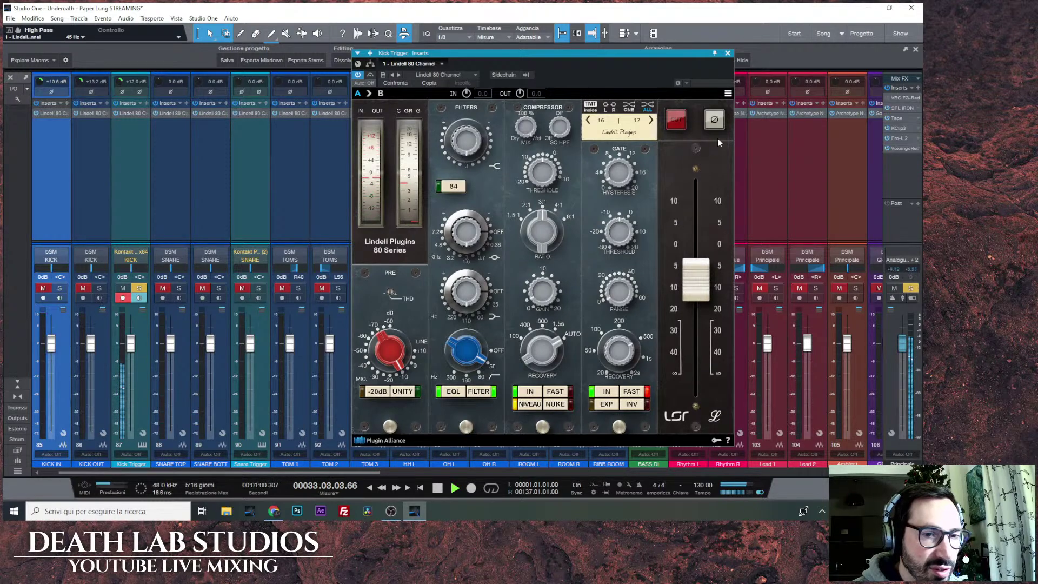
pyautogui.click(727, 53)
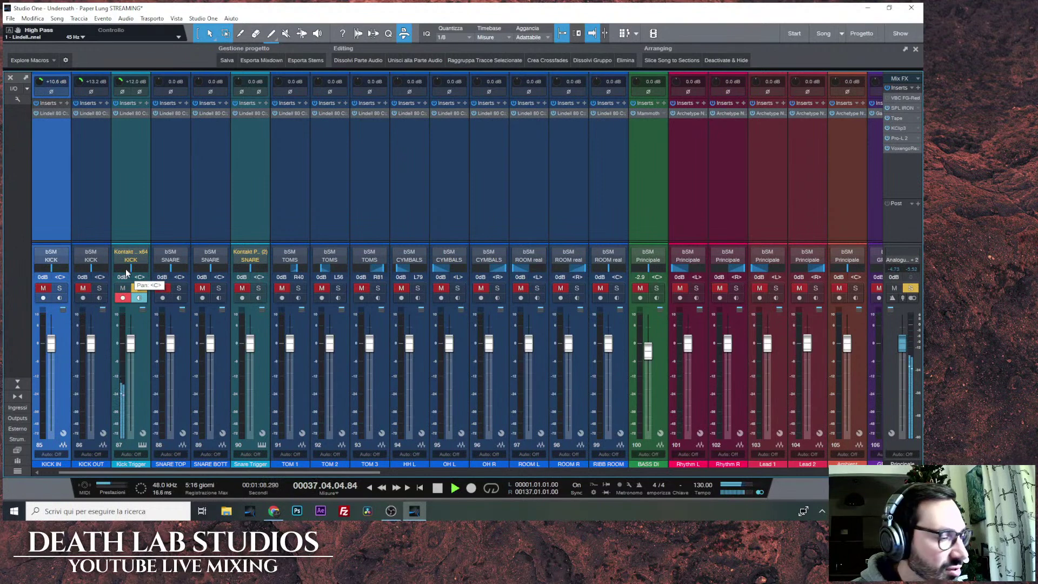
# Solo KICK OUT and KICK IN alongside Kick Trigger, listen to the three together and stop playback.
pyautogui.click(99, 287)
pyautogui.click(59, 288)
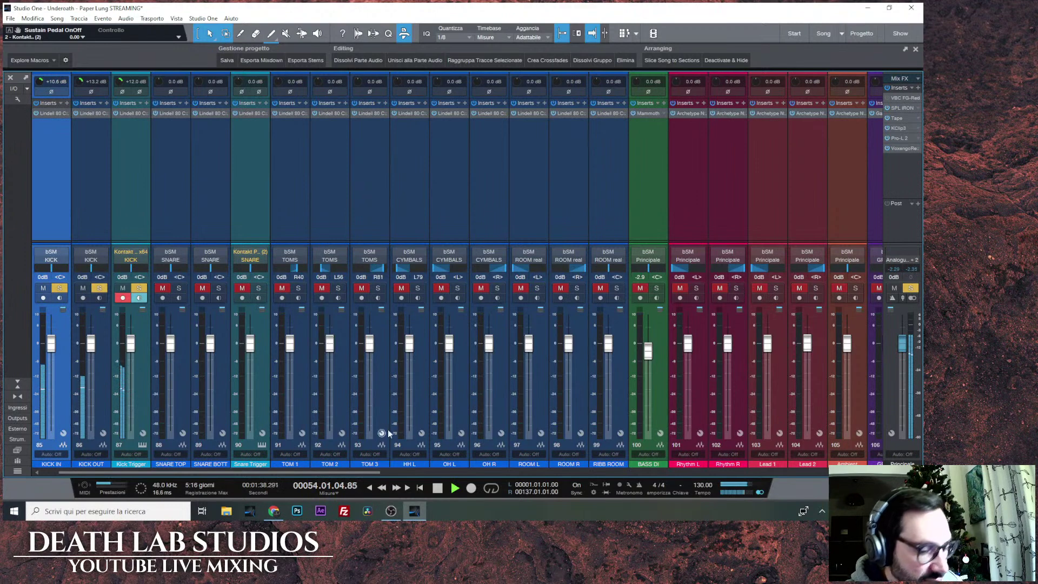
pyautogui.click(438, 488)
# Clear the three kick solos, solo SNARE TOP and open its Lindell 80 Channel.
pyautogui.click(59, 288)
pyautogui.click(99, 288)
pyautogui.click(136, 289)
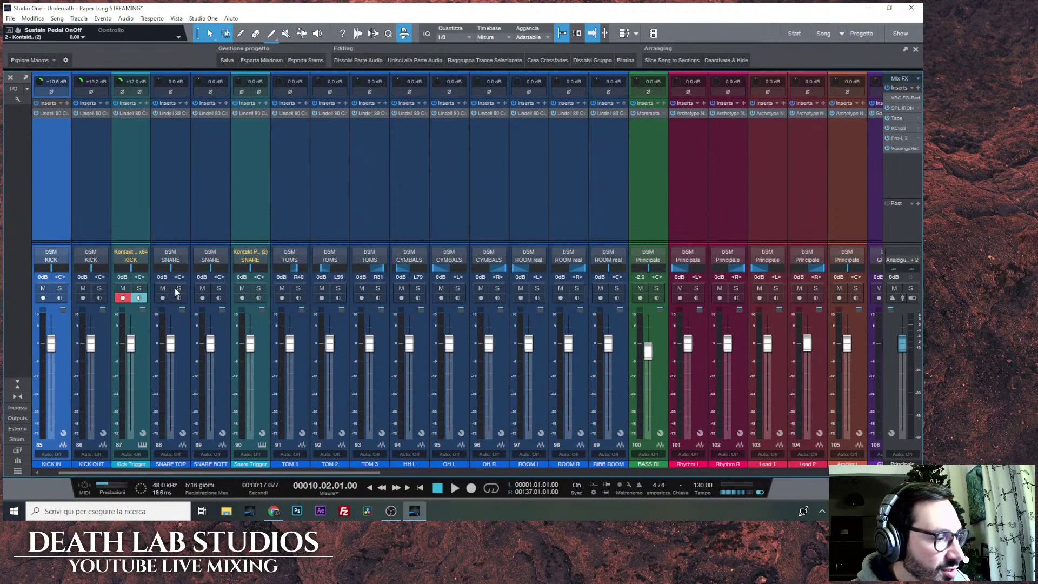
pyautogui.click(179, 288)
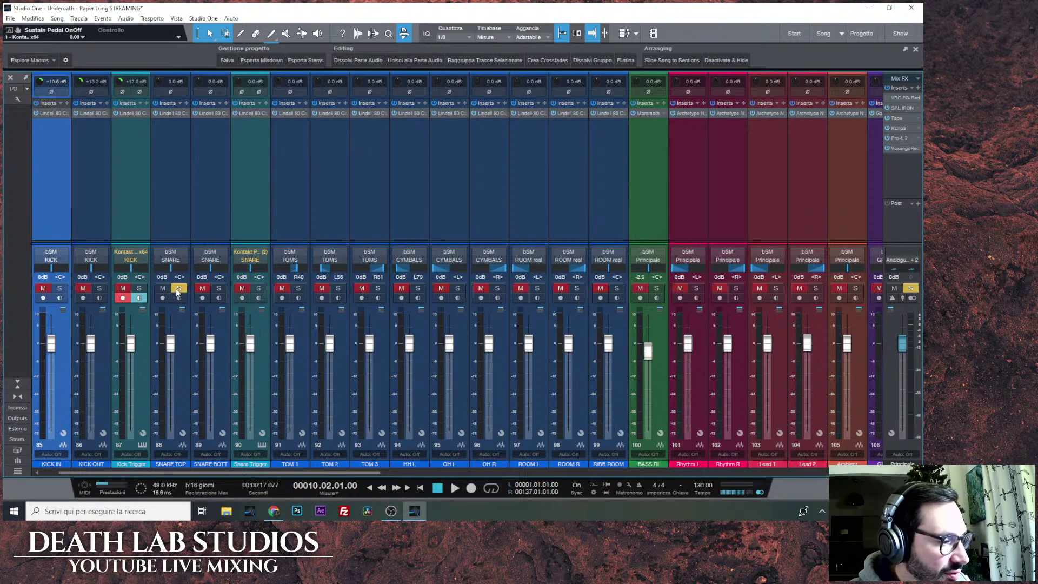
pyautogui.click(171, 114)
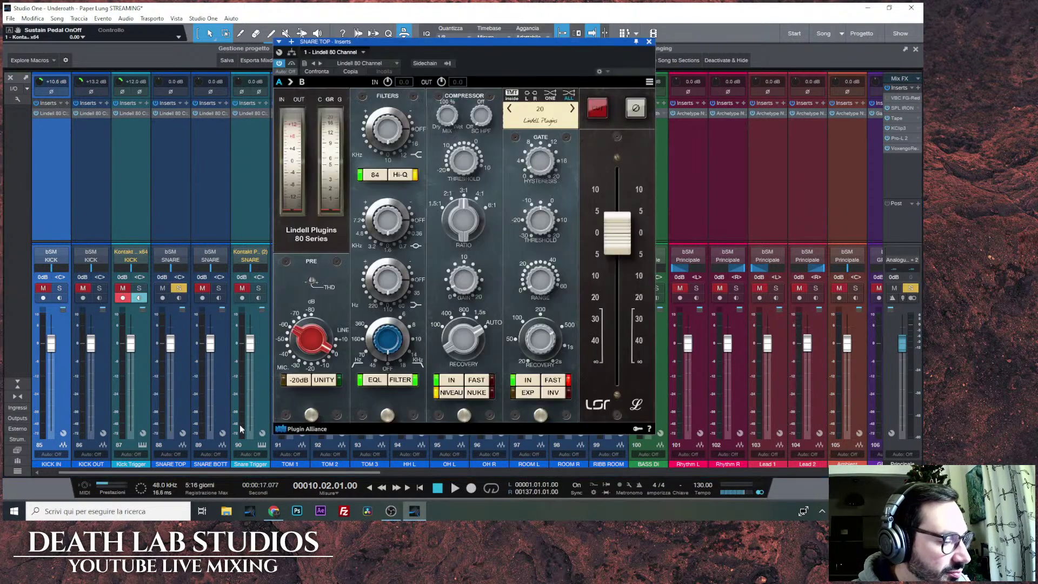
# Start playback and raise SNARE TOP's mixer channel input gain to +13.6 dB.
pyautogui.press('space')
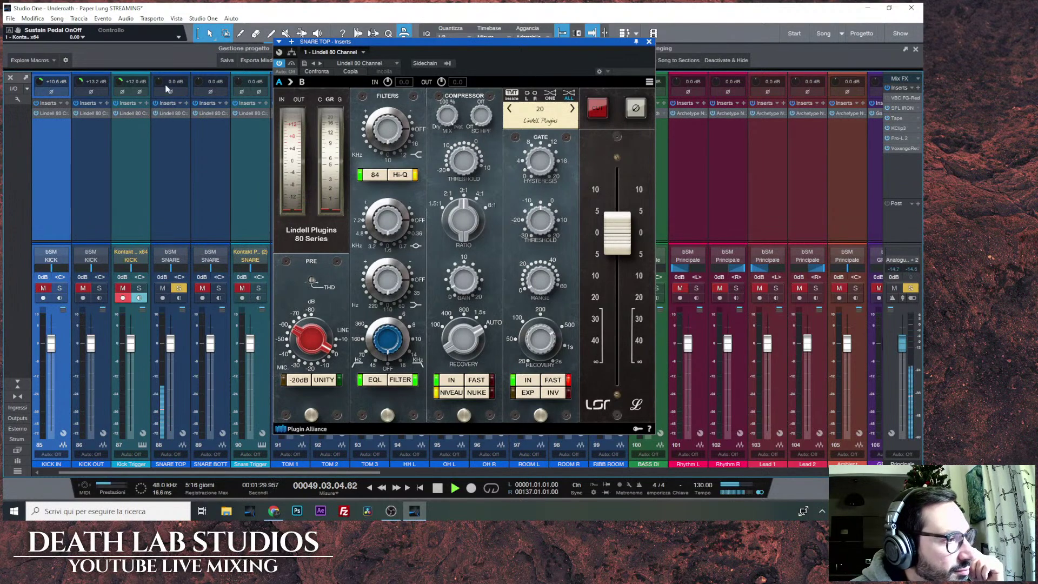
pyautogui.scroll(2, 161, 81)
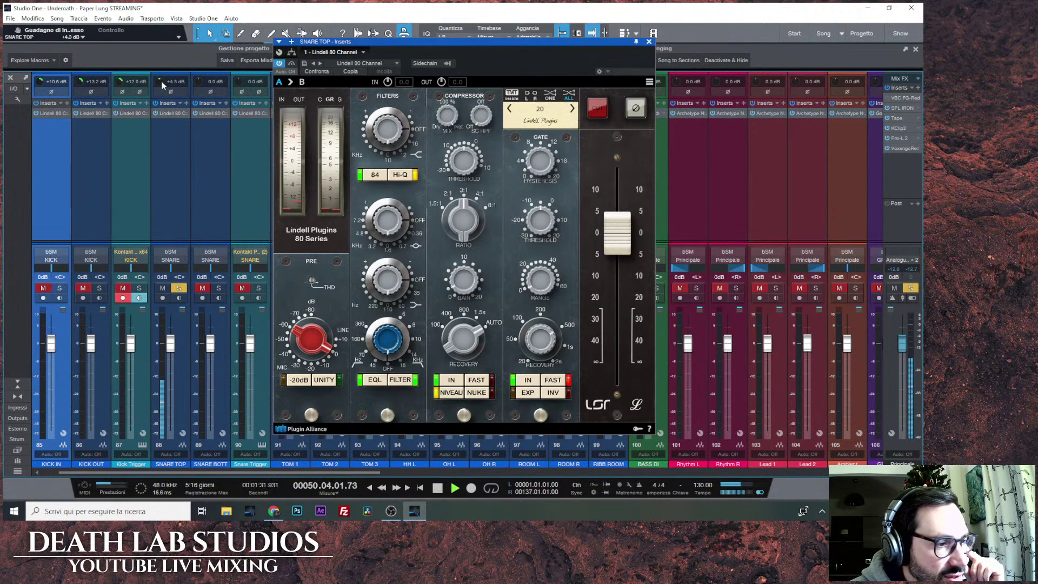
pyautogui.scroll(6, 161, 81)
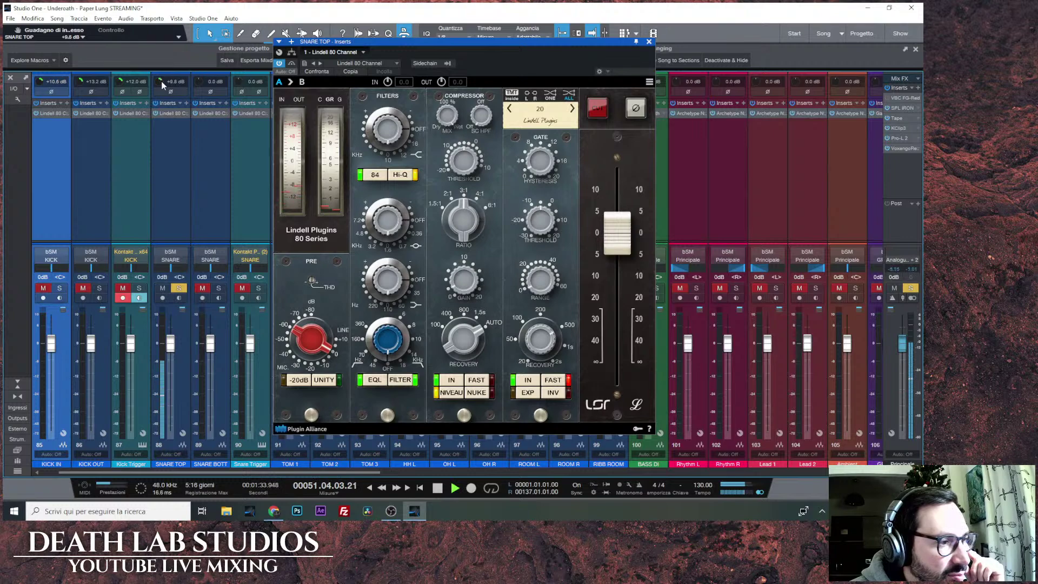
pyautogui.scroll(3, 161, 81)
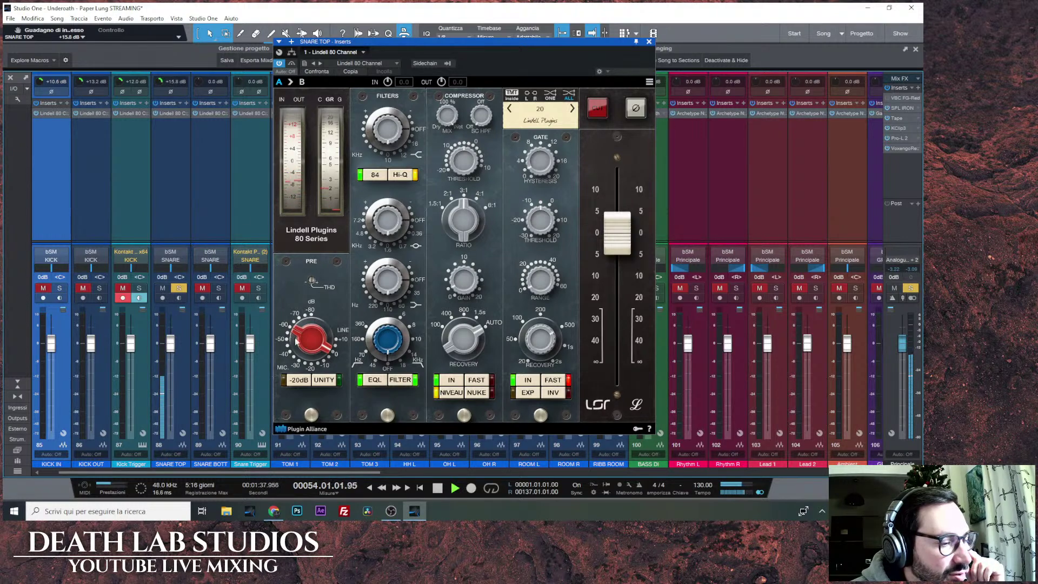
# Try SNARE TOP's preamp gain up to 31.14 dB with Unity on, then reduce the gain and switch Unity off.
pyautogui.scroll(2, 307, 328)
pyautogui.scroll(5, 308, 326)
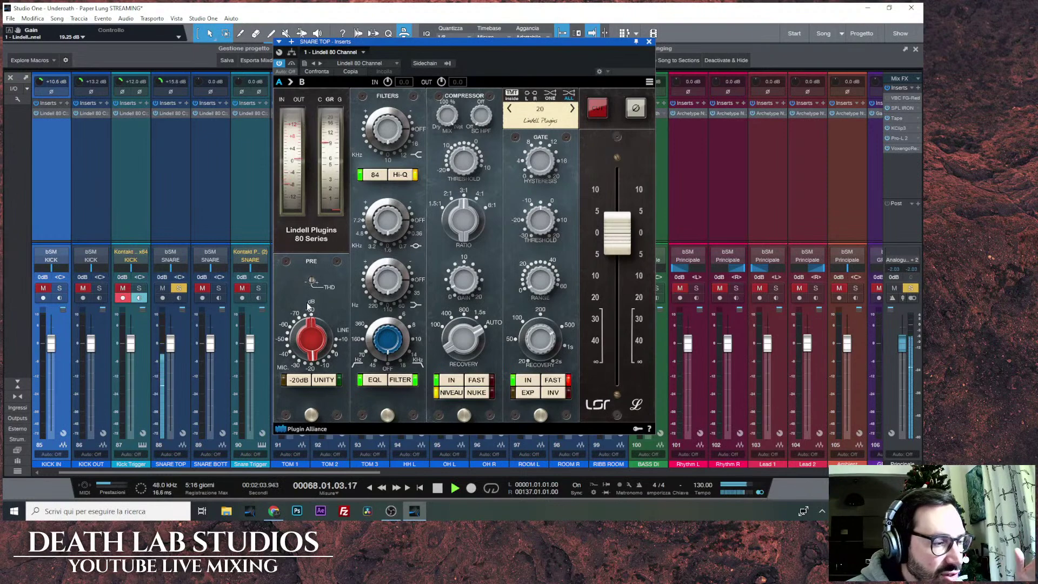
pyautogui.click(328, 381)
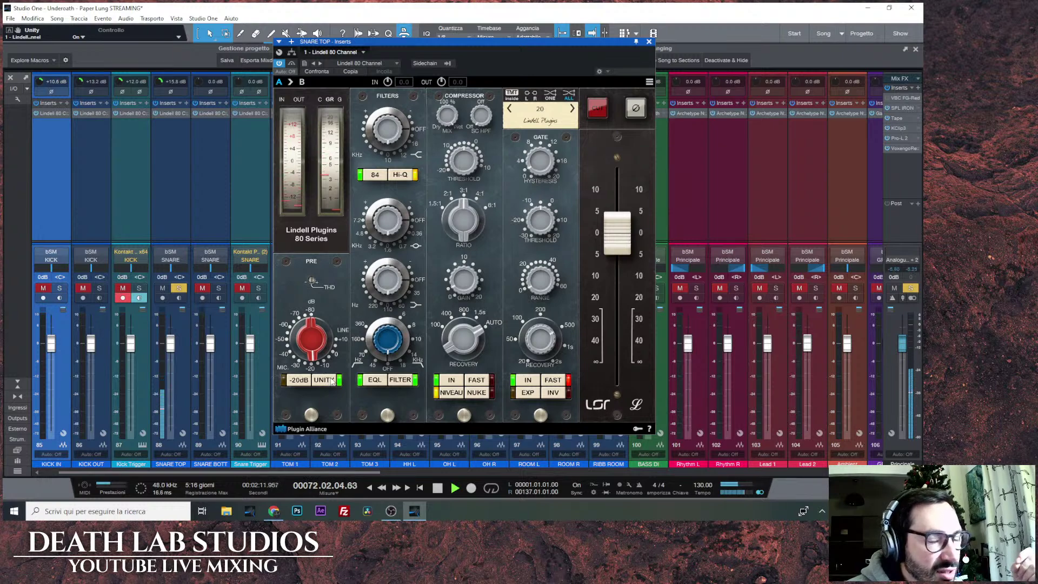
pyautogui.moveTo(323, 346); pyautogui.dragTo(329, 323)
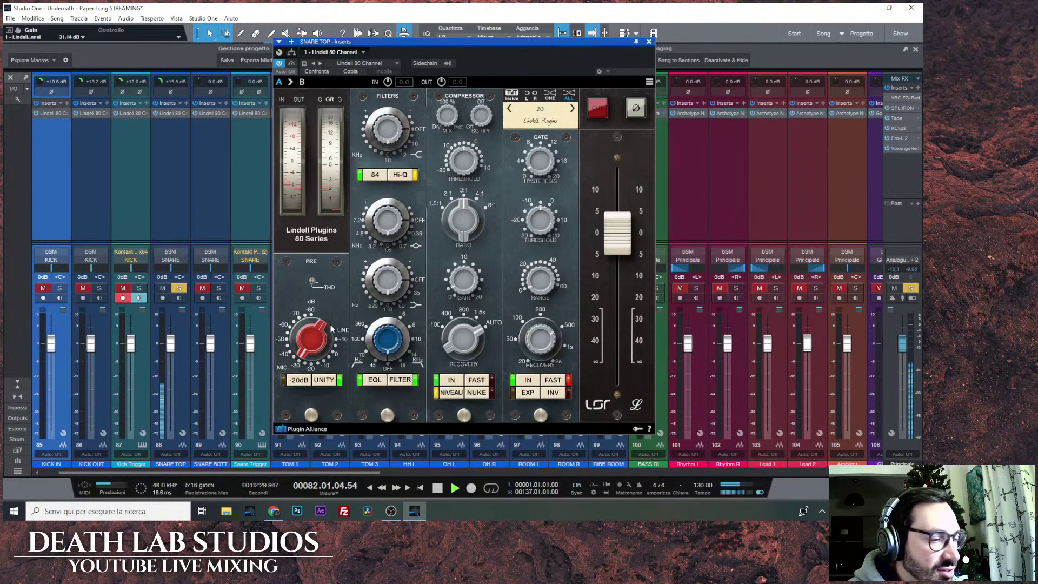
pyautogui.moveTo(330, 324); pyautogui.dragTo(327, 380)
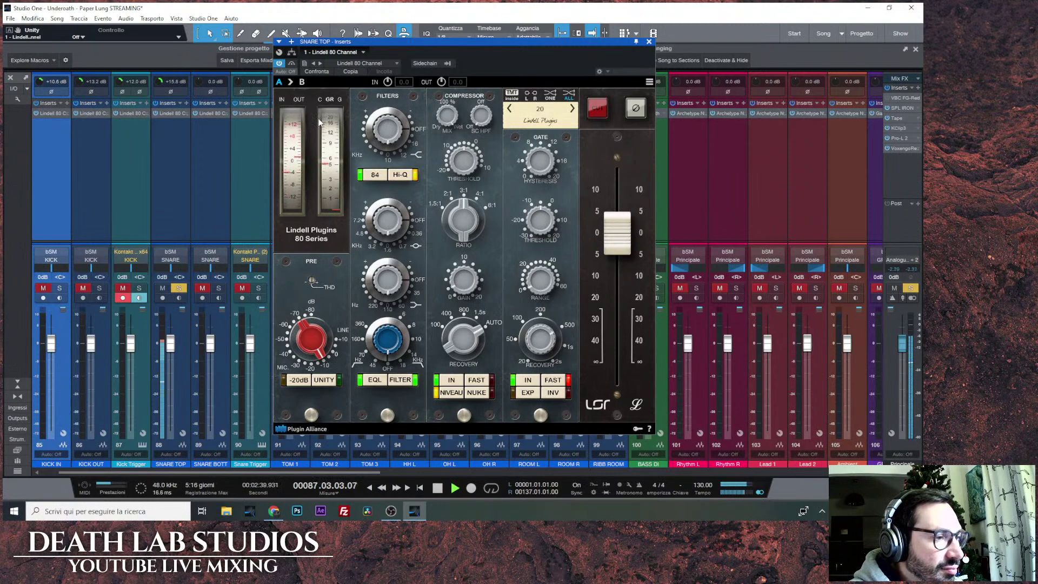
# Raise SNARE TOP's input gain to +17.3 dB and set its Lindell 80 Channel output fader to -7.22 dB.
pyautogui.scroll(2, 162, 81)
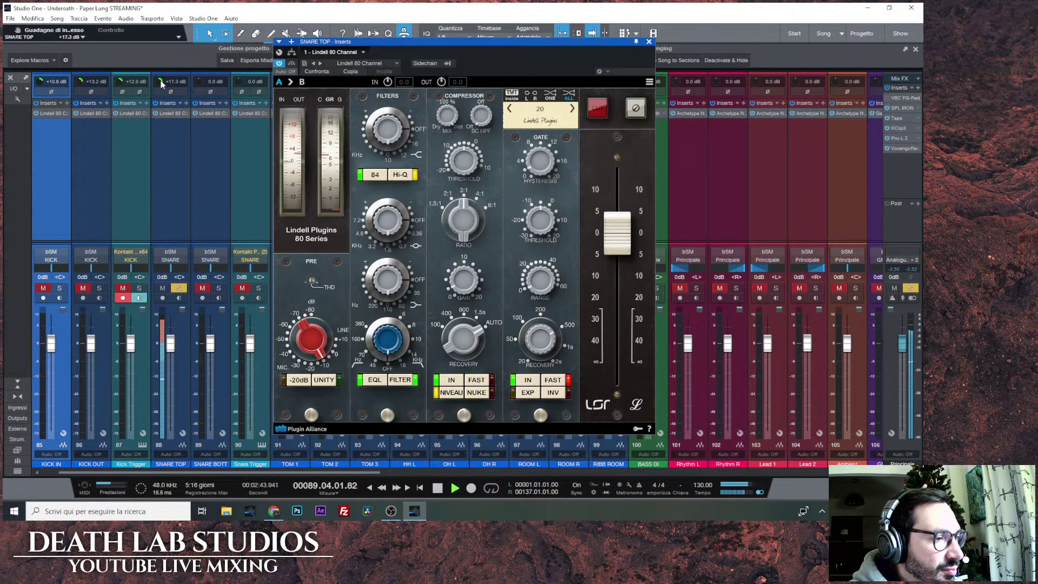
pyautogui.moveTo(624, 221); pyautogui.dragTo(617, 244)
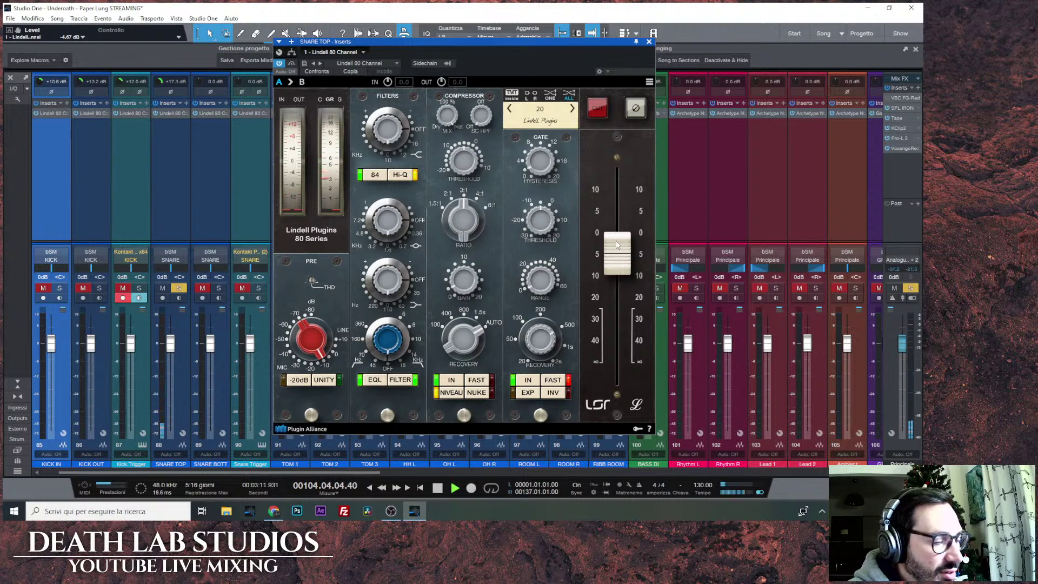
pyautogui.moveTo(616, 245); pyautogui.dragTo(616, 280)
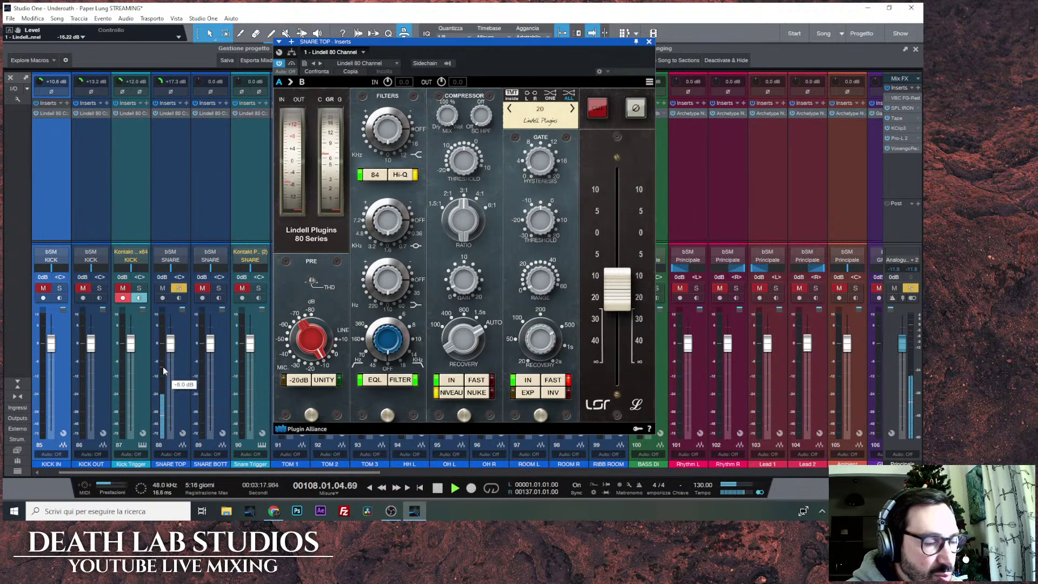
pyautogui.moveTo(161, 370)
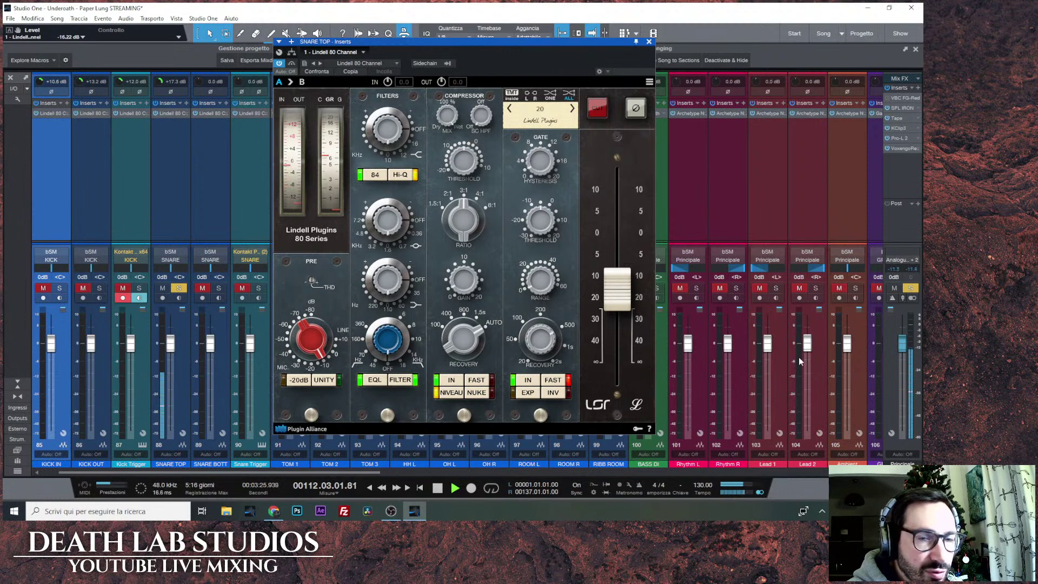
pyautogui.moveTo(799, 359)
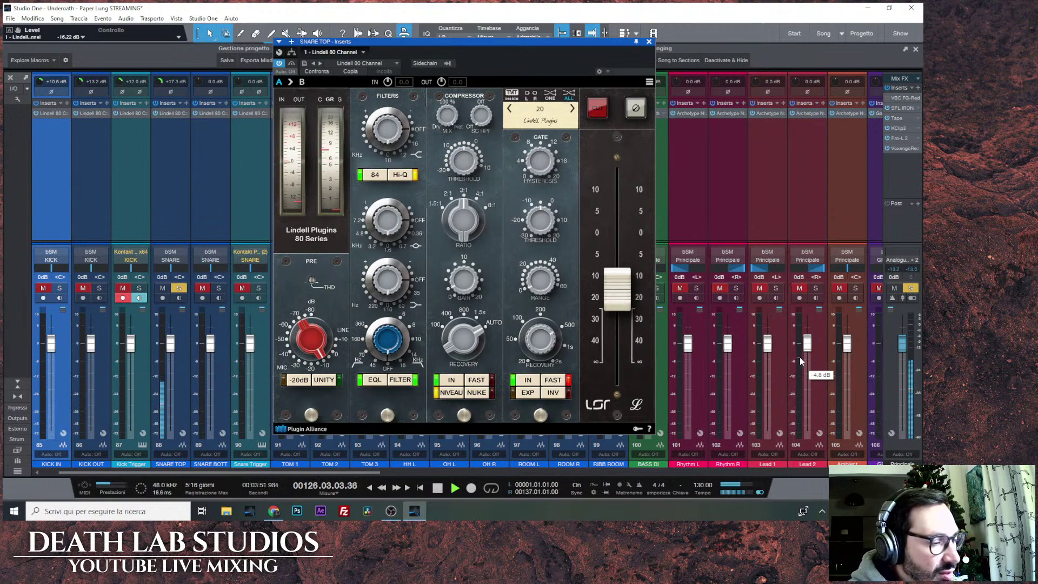
pyautogui.moveTo(625, 303); pyautogui.dragTo(625, 275)
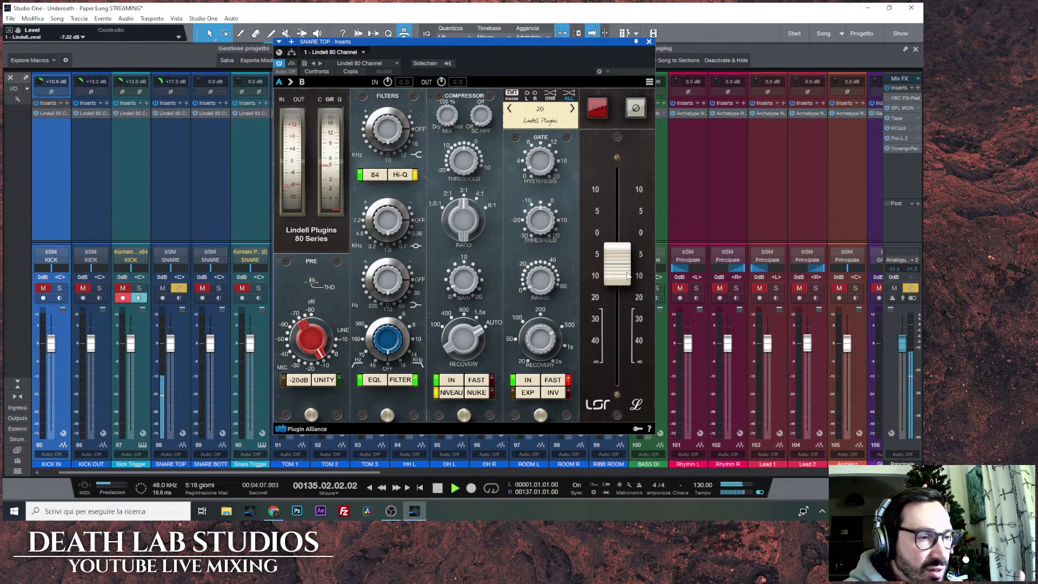
# Lower SNARE TOP's Lindell 80 Channel output fader to -13.33 dB while replaying the section.
pyautogui.scroll(-3, 627, 275)
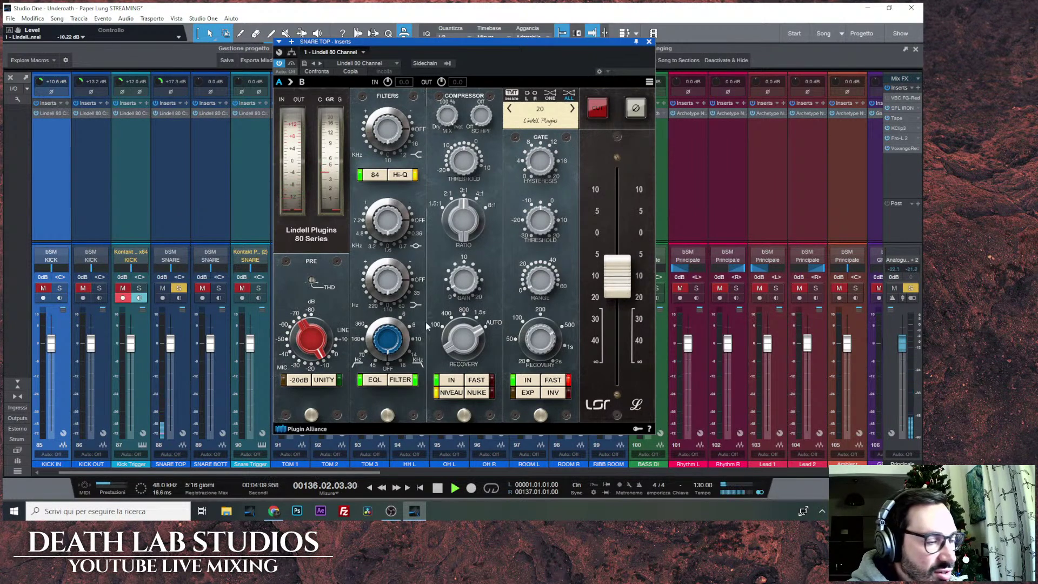
pyautogui.click(454, 488)
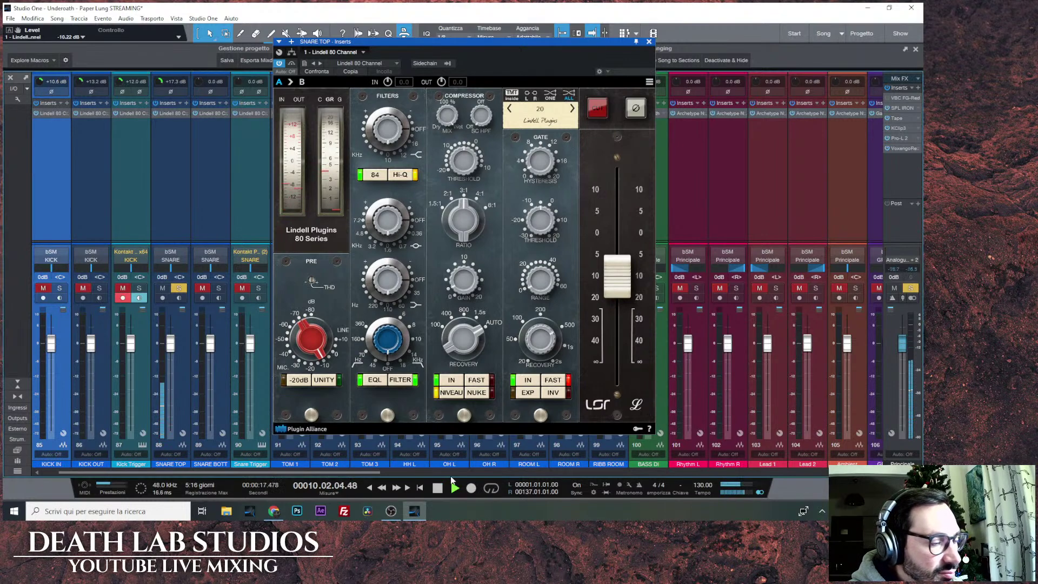
pyautogui.scroll(-2, 618, 298)
pyautogui.scroll(-1, 617, 298)
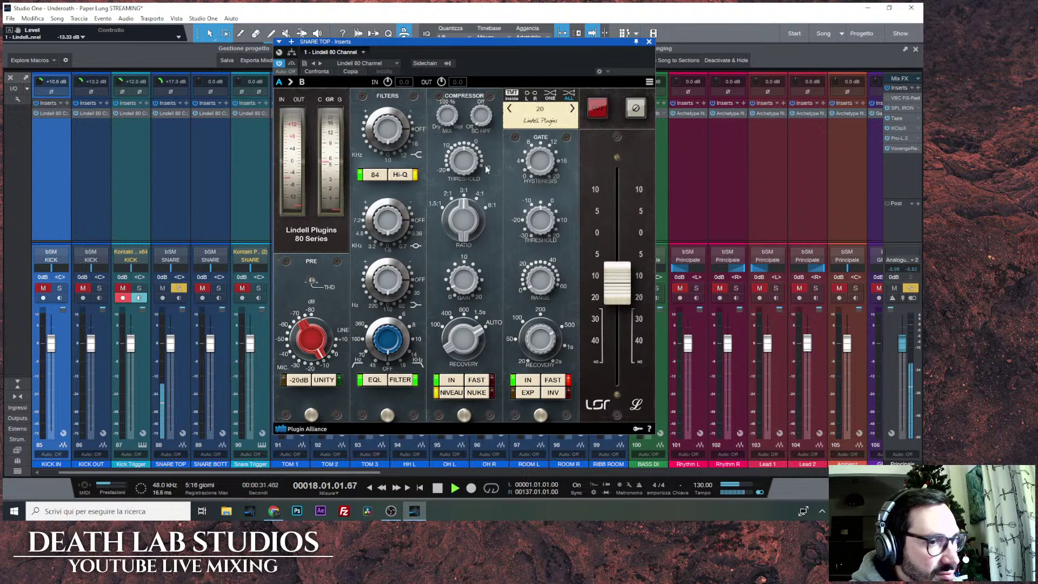
# Try a -12 dBFS calibration in SNARE TOP's Lindell 80 Channel, then set it to -18 dBFS.
pyautogui.click(649, 82)
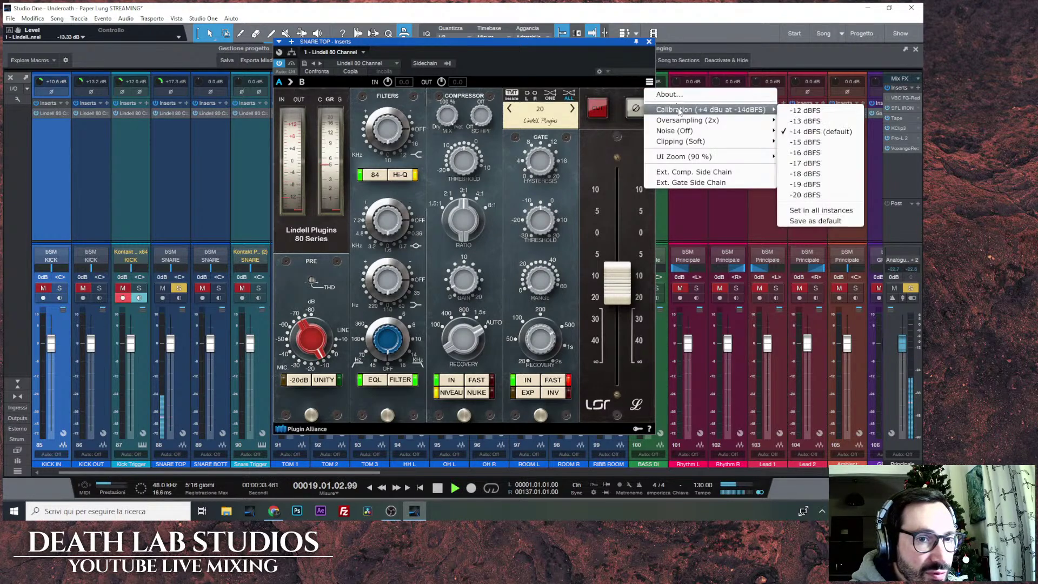
pyautogui.click(795, 113)
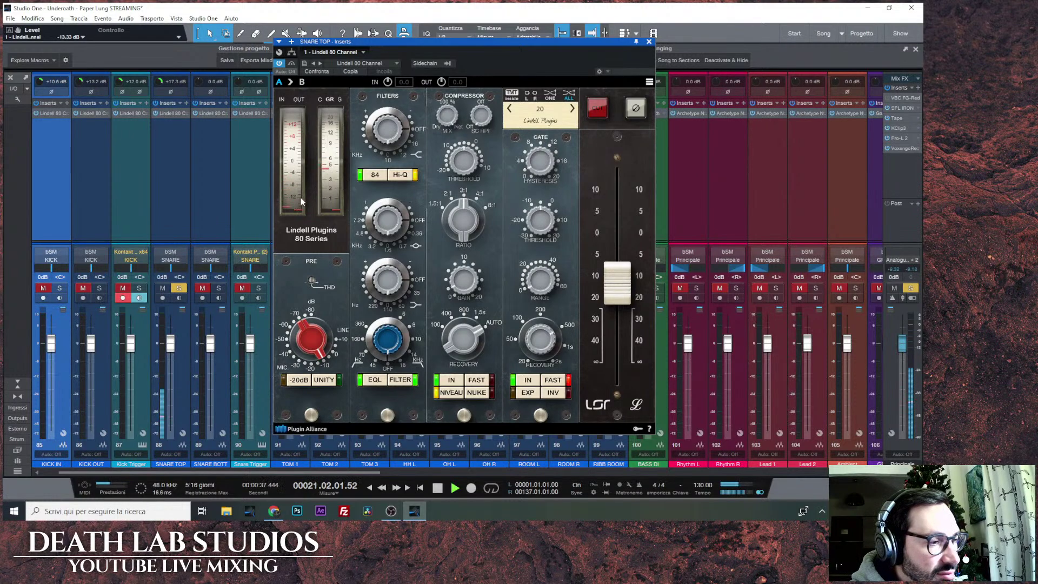
pyautogui.click(649, 82)
pyautogui.moveTo(719, 110)
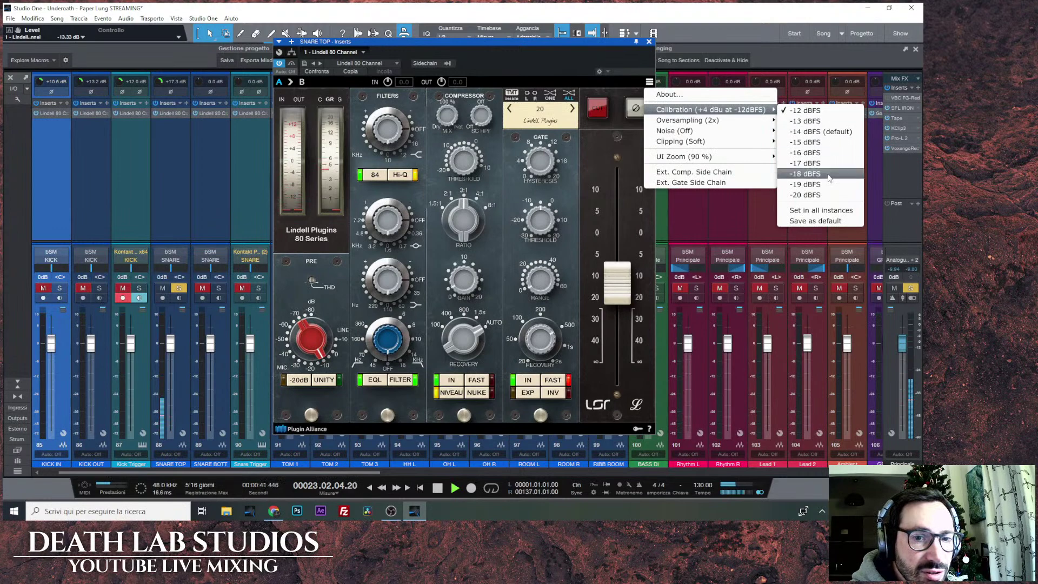
pyautogui.click(805, 174)
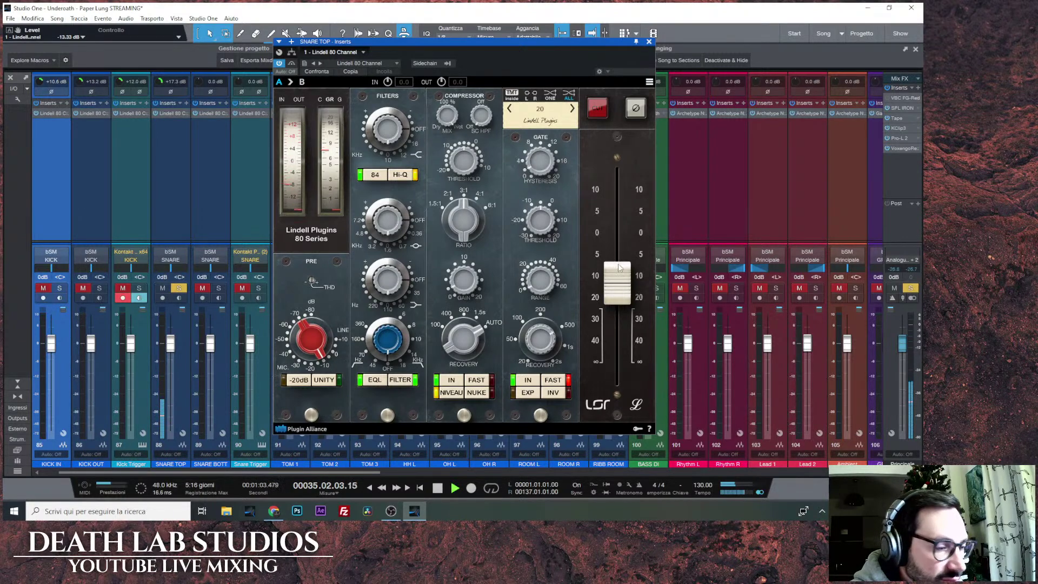
# Raise SNARE TOP's output fader to about -9.8 dB, close its Lindell 80 Channel and stop playback.
pyautogui.moveTo(620, 267); pyautogui.dragTo(622, 262)
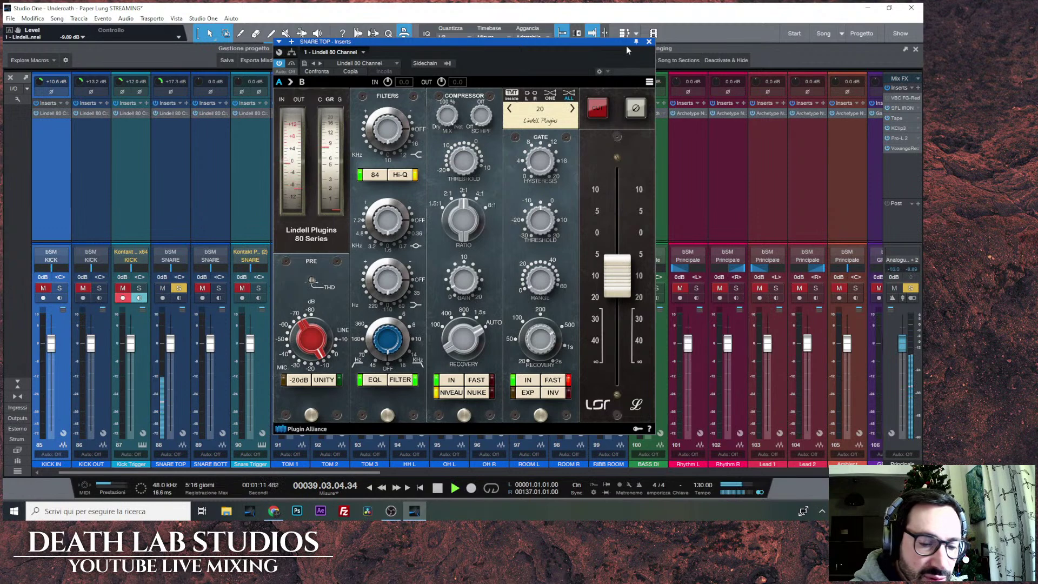
pyautogui.click(648, 42)
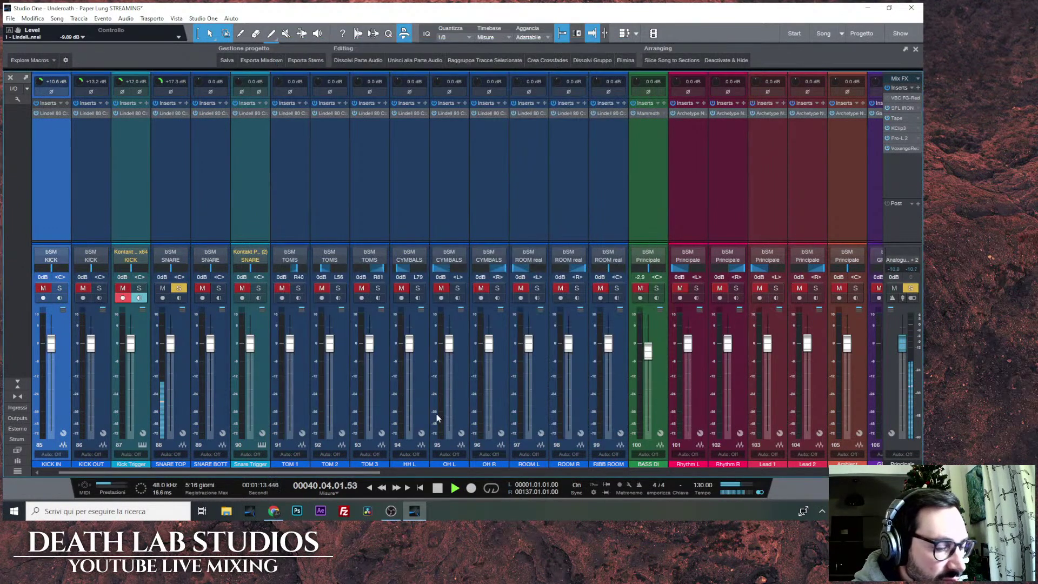
pyautogui.click(438, 487)
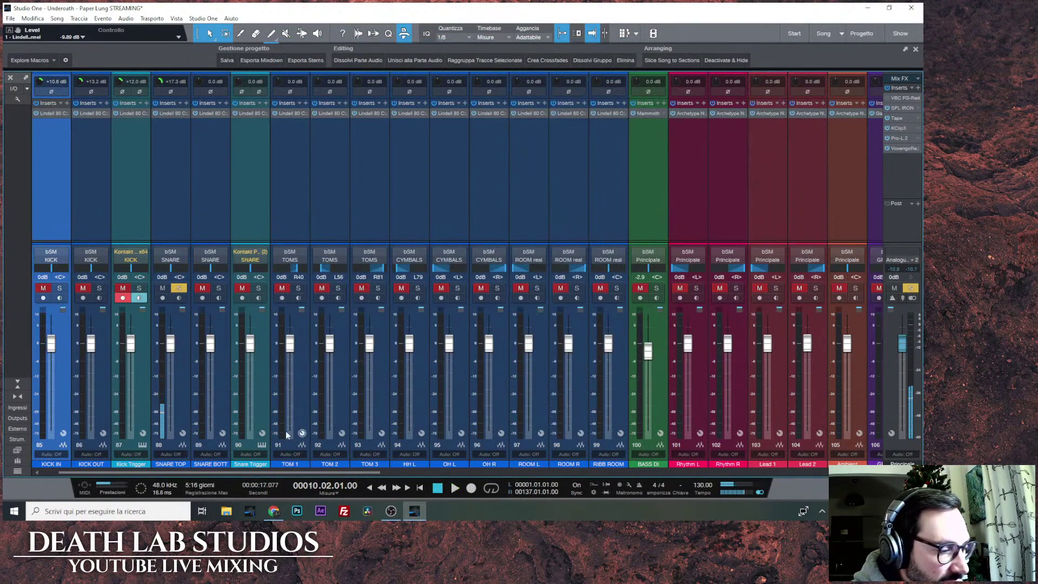
# Switch the solo from SNARE TOP to SNARE BOTT, open SNARE BOTT's Lindell 80 Channel and start playback.
pyautogui.click(183, 287)
pyautogui.click(217, 288)
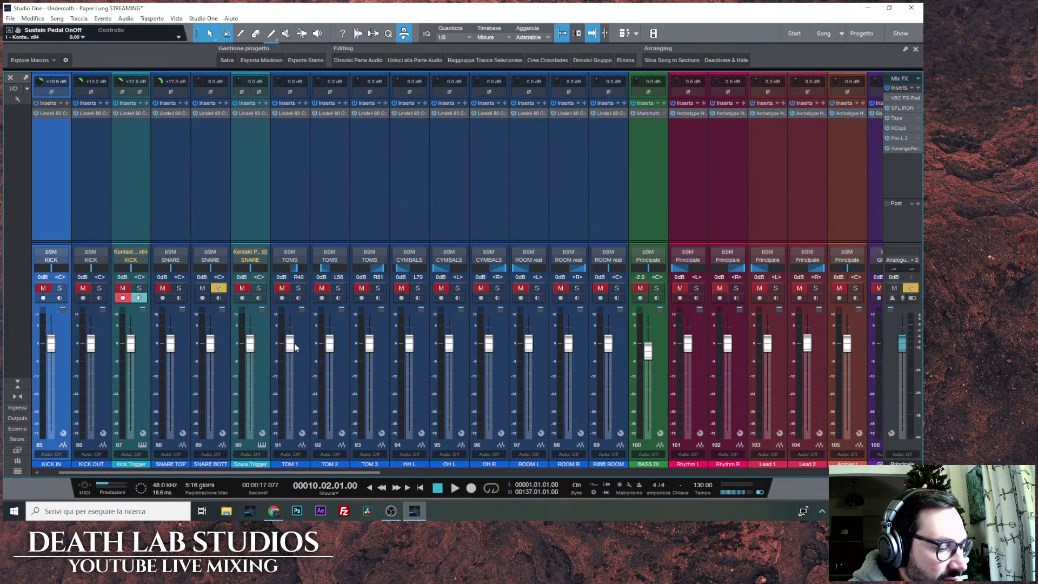
pyautogui.click(213, 113)
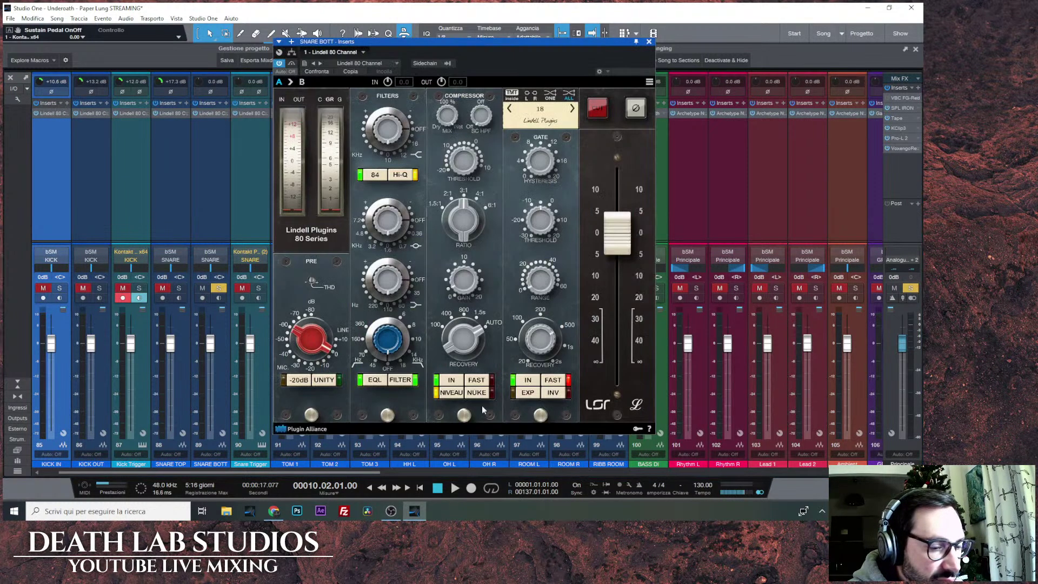
pyautogui.click(455, 488)
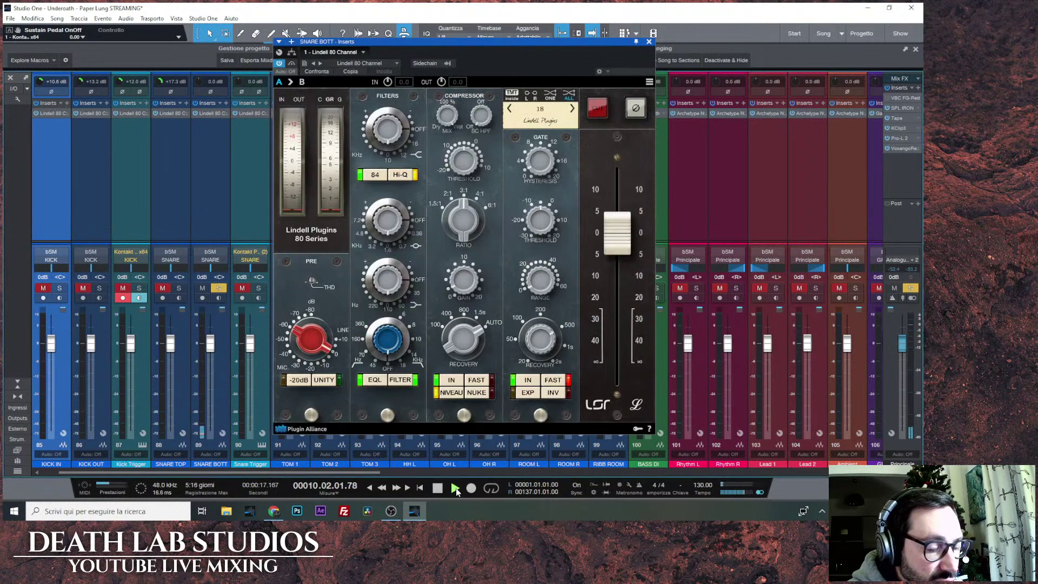
# Set the calibration of SNARE BOTT's Lindell 80 Channel to -12 dBFS.
pyautogui.click(650, 81)
pyautogui.moveTo(680, 134)
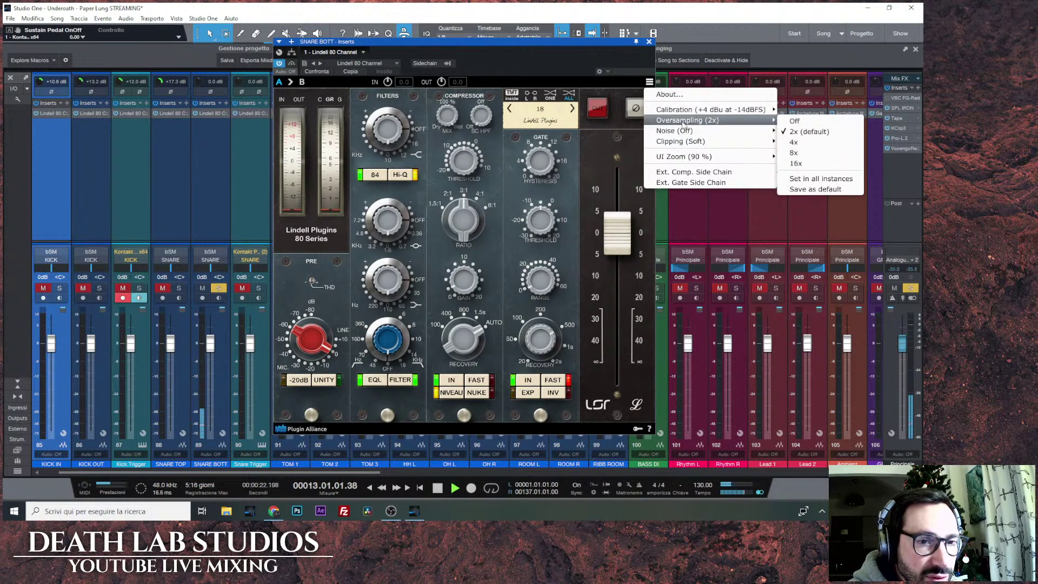
pyautogui.moveTo(686, 115)
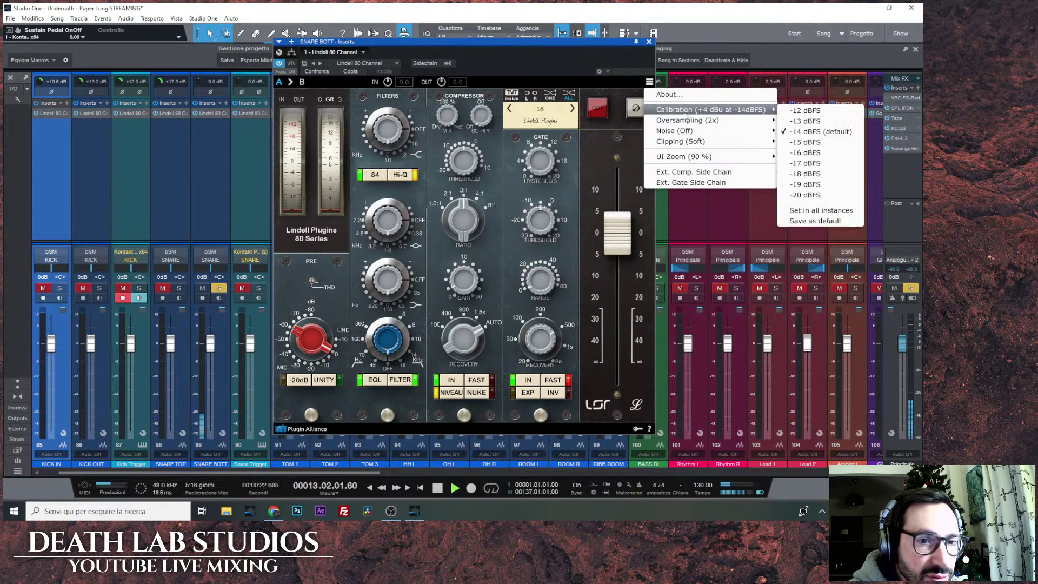
pyautogui.click(805, 110)
# Set SNARE BOTT's Lindell 80 Channel preamp gain to 13.29 dB.
pyautogui.moveTo(327, 336)
pyautogui.mouseDown()
pyautogui.moveTo(325, 351)
pyautogui.moveTo(326, 328)
pyautogui.mouseUp()
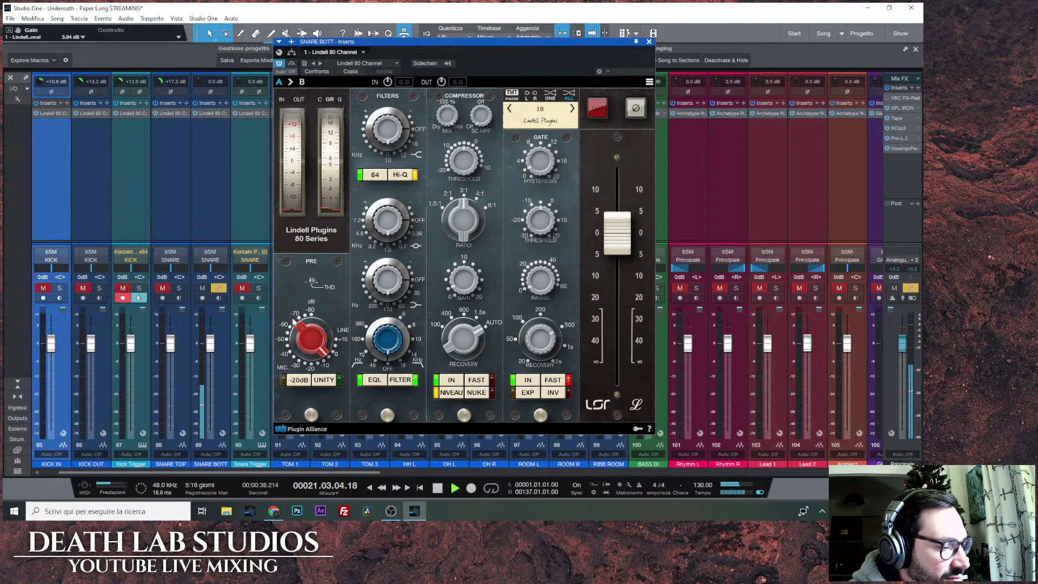
pyautogui.moveTo(312, 341); pyautogui.dragTo(312, 327)
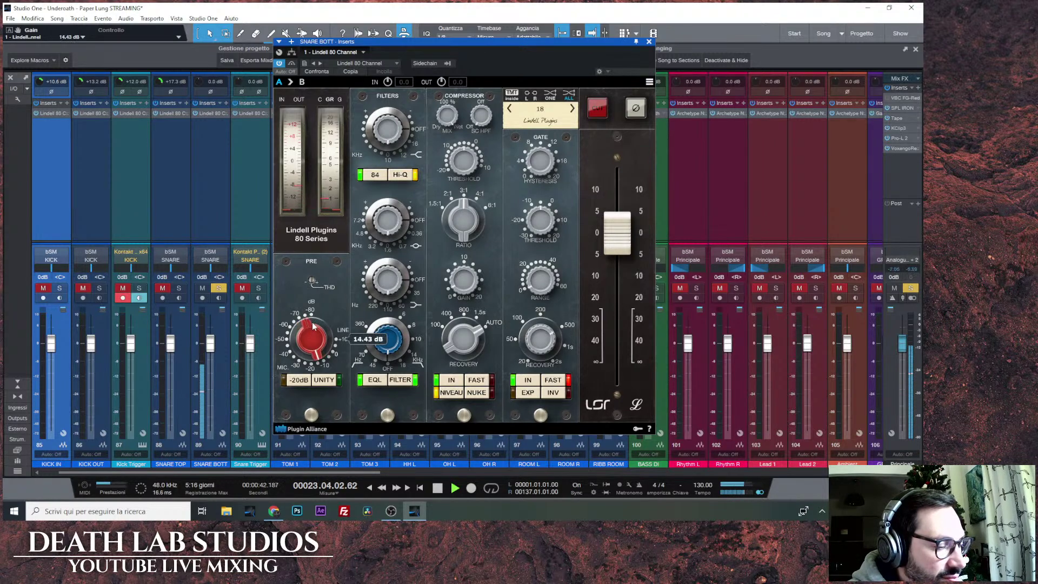
pyautogui.moveTo(313, 327); pyautogui.dragTo(313, 331)
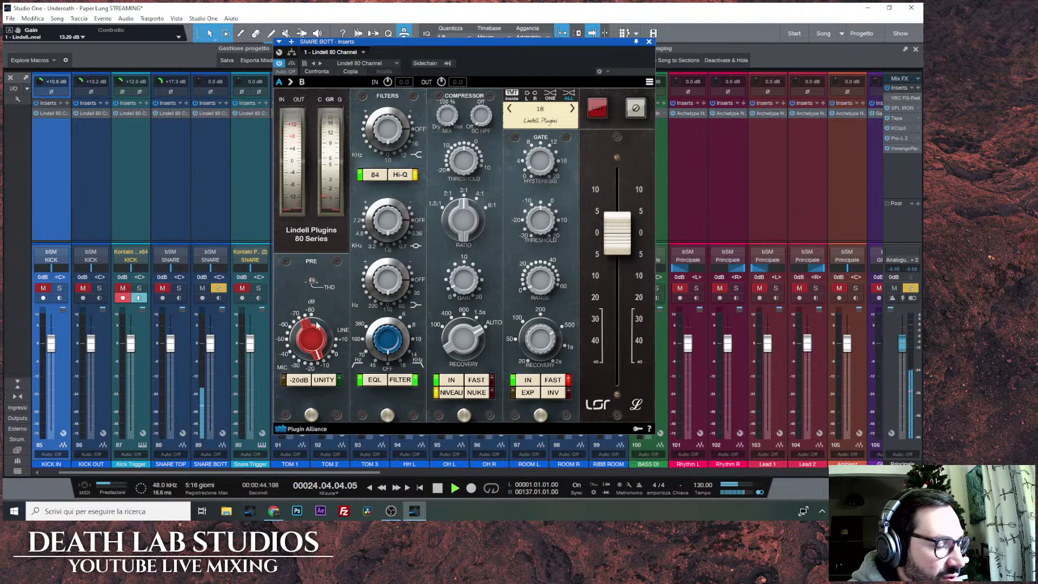
# Try SNARE BOTT's equaliser with 84 mode off and the high-pass filter at 360 Hz.
pyautogui.click(375, 174)
pyautogui.moveTo(387, 338); pyautogui.dragTo(387, 382)
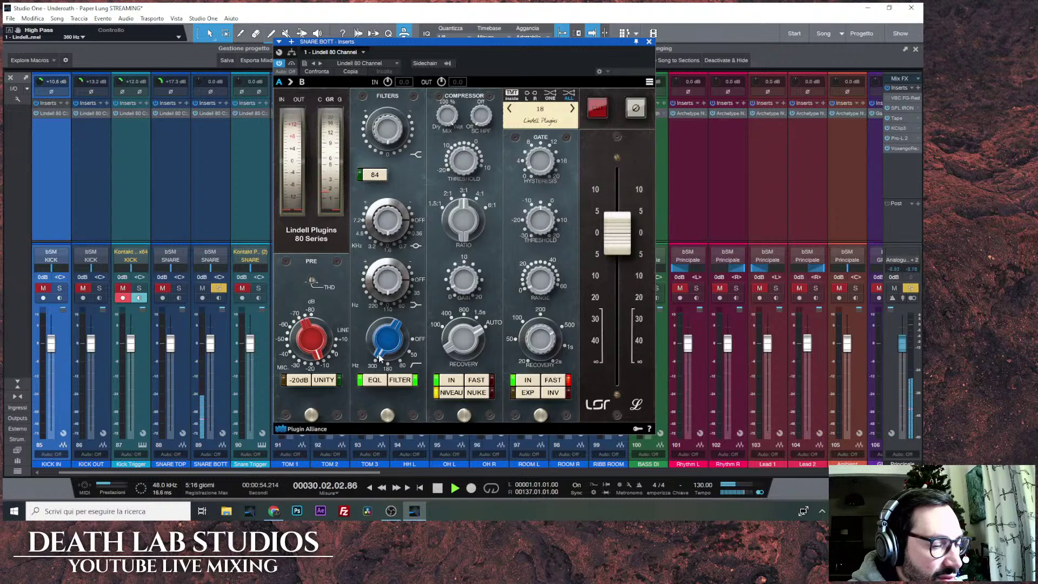
pyautogui.moveTo(380, 357); pyautogui.dragTo(387, 454)
# Try SNARE BOTT's low EQ band at 220 Hz and reset its low gain to 0 dB.
pyautogui.moveTo(392, 279); pyautogui.dragTo(400, 258)
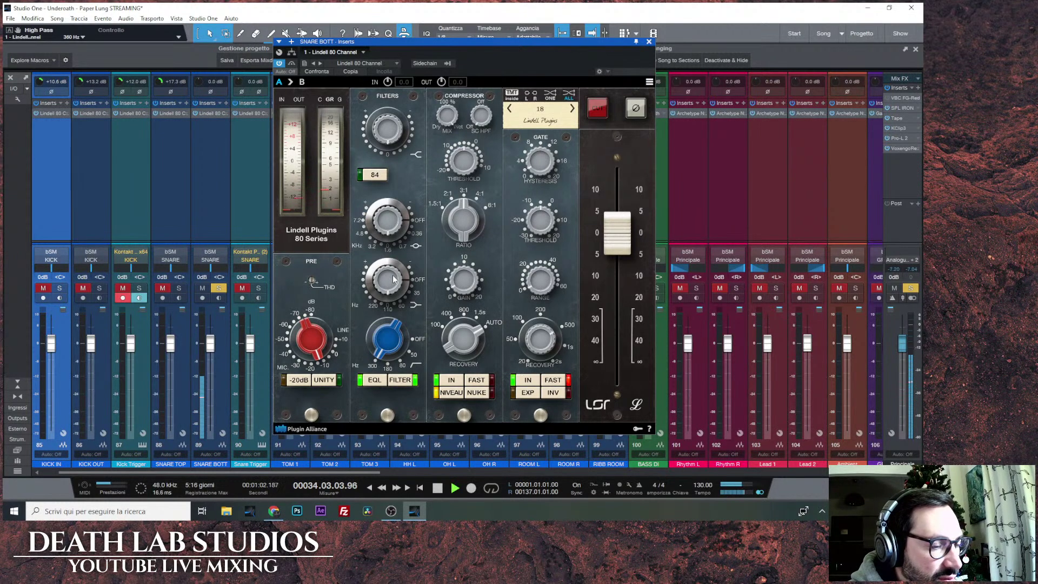
pyautogui.moveTo(393, 278); pyautogui.dragTo(403, 310)
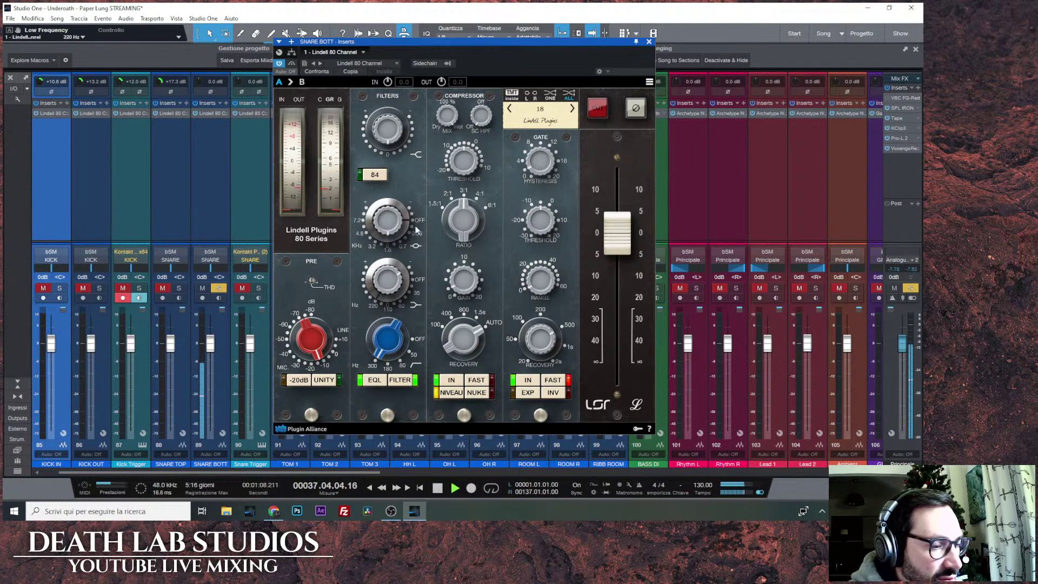
pyautogui.moveTo(408, 283); pyautogui.dragTo(401, 258)
pyautogui.doubleClick(401, 258)
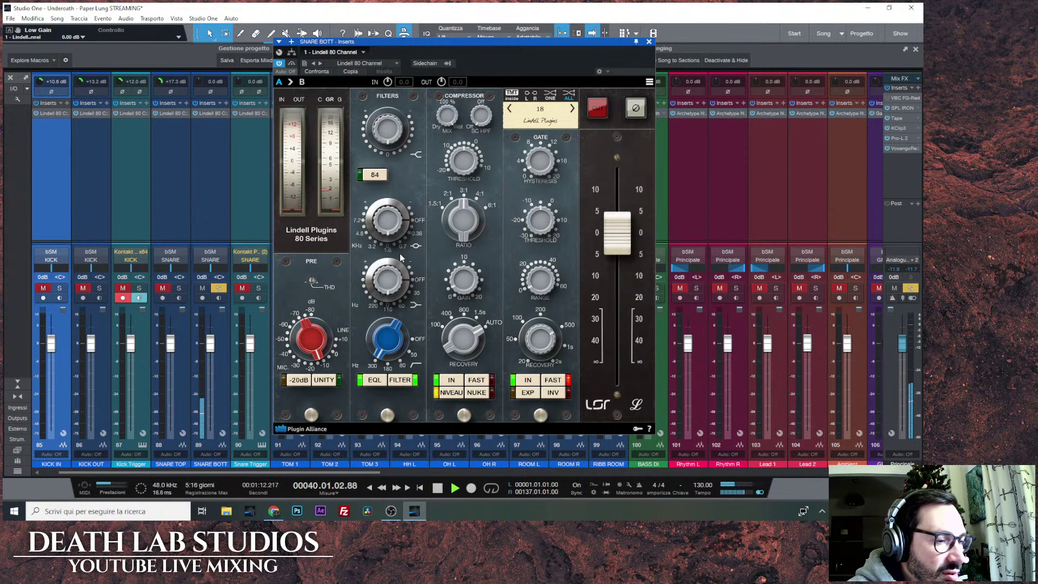
# Switch SNARE BOTT's equaliser back to 84 mode and set its high-pass filter to 360 Hz.
pyautogui.click(375, 175)
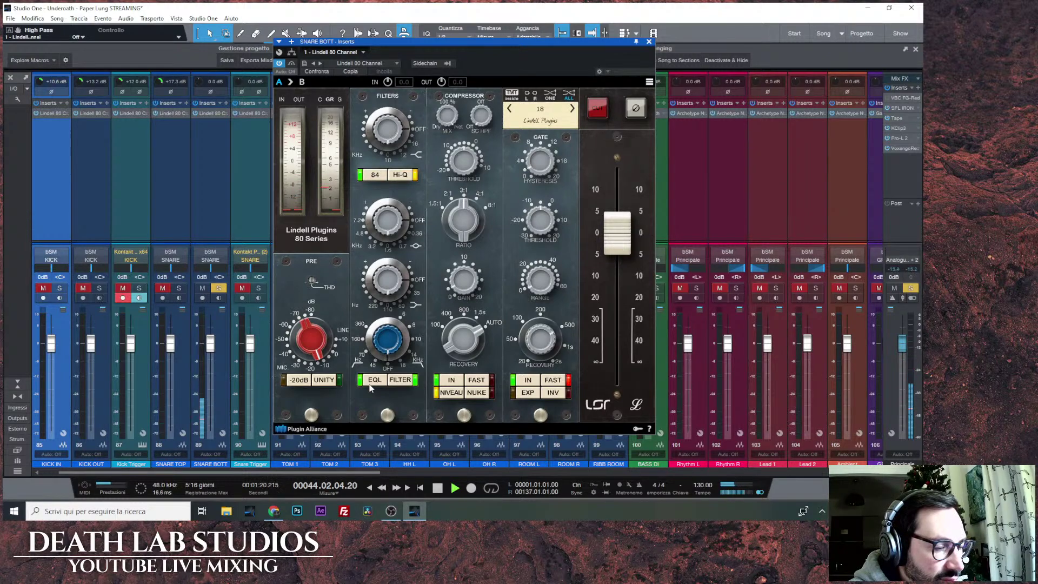
pyautogui.moveTo(387, 361); pyautogui.dragTo(386, 323)
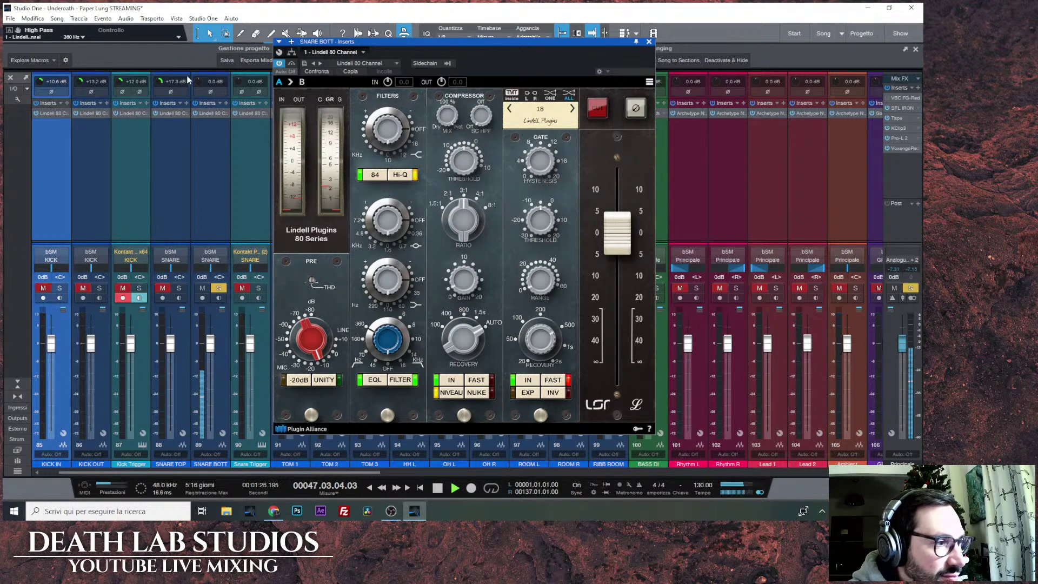
# Set SNARE BOTT's input gain to +19.2 dB and, with SNARE TOP also soloed, its Lindell output fader to -24.44 dB, then close the plug-in.
pyautogui.moveTo(199, 81); pyautogui.dragTo(203, 46)
pyautogui.moveTo(617, 232); pyautogui.dragTo(627, 316)
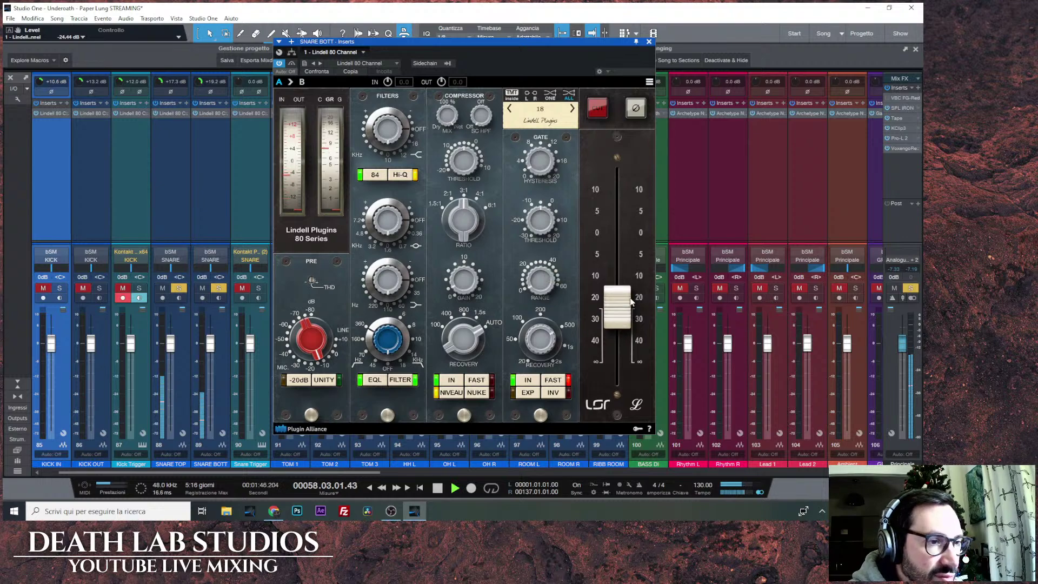
pyautogui.click(648, 42)
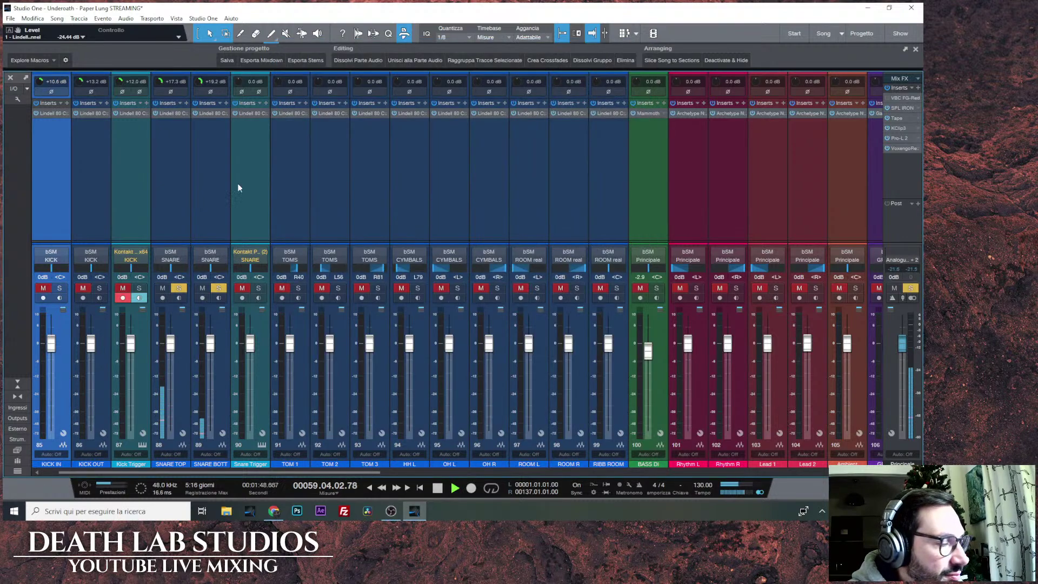
# Solo only Snare Trigger, clearing the two other snare solos, and open its Lindell 80 Channel clear of the snare channels.
pyautogui.click(259, 288)
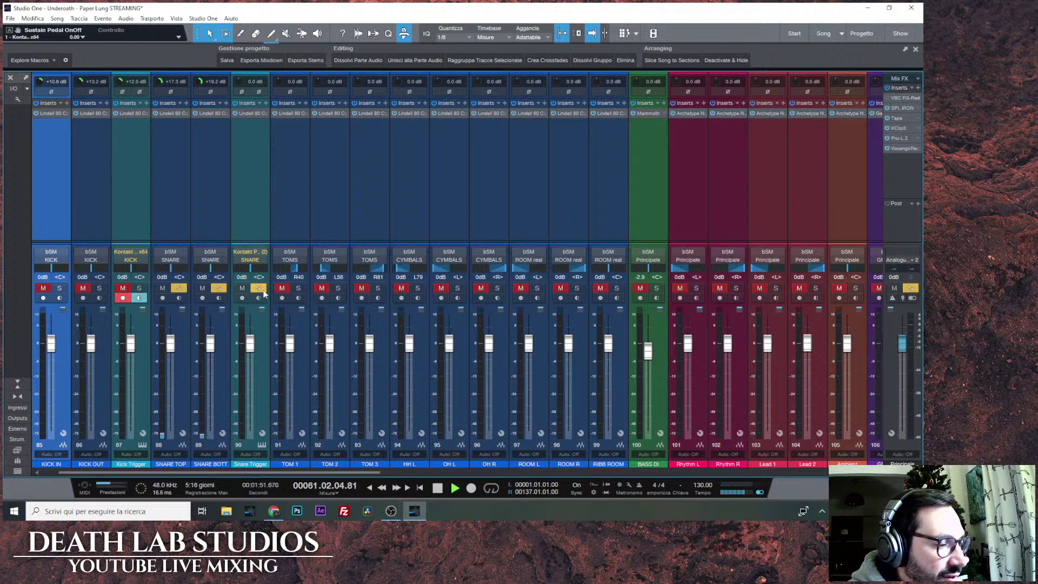
pyautogui.click(251, 114)
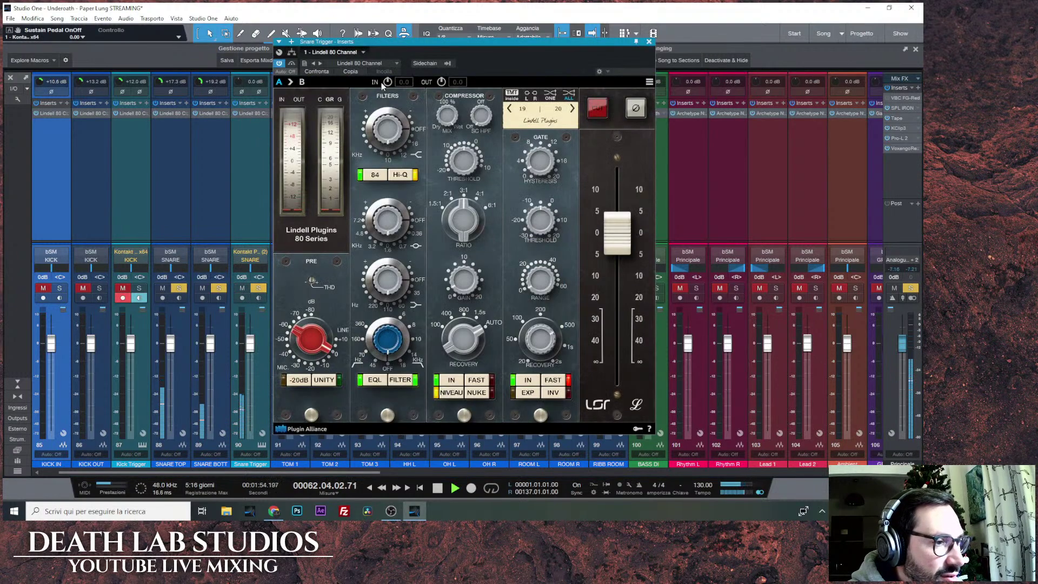
pyautogui.moveTo(346, 42); pyautogui.dragTo(451, 59)
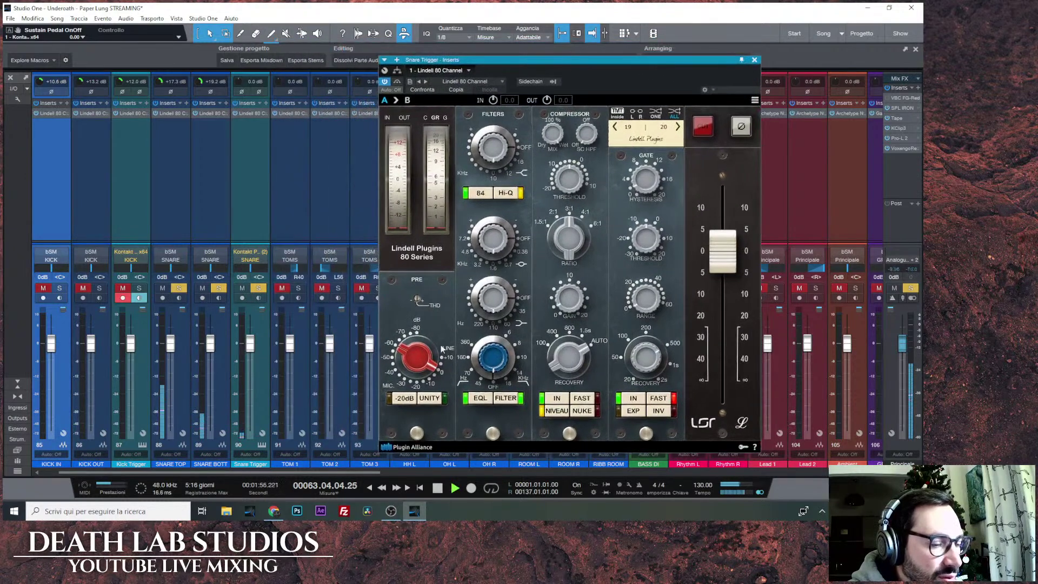
pyautogui.click(218, 288)
pyautogui.click(178, 288)
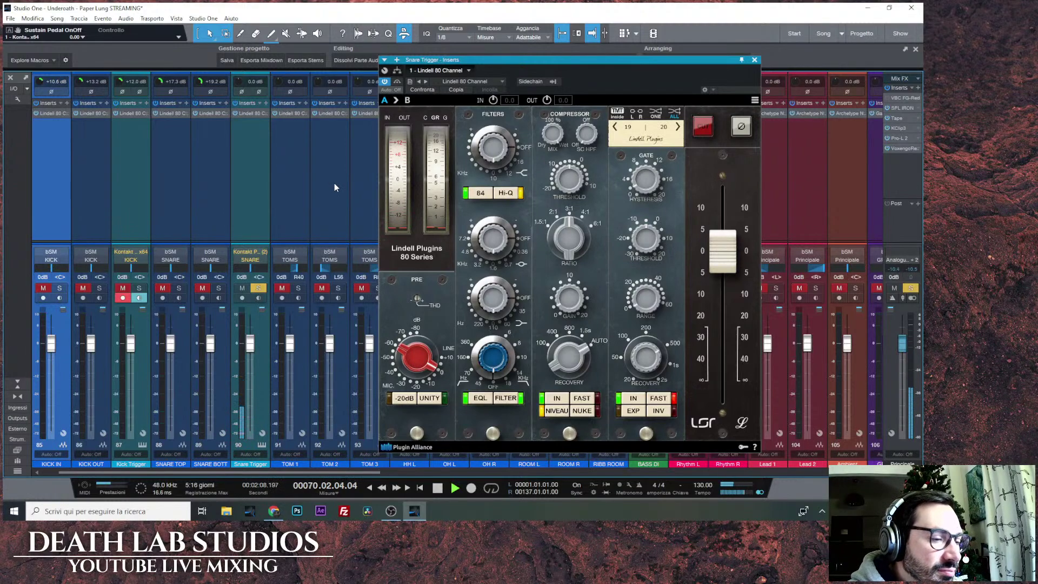
# Try Snare Trigger's preamp gain at 25.47 dB, then set it to 10.19 dB.
pyautogui.moveTo(419, 367)
pyautogui.moveTo(419, 368); pyautogui.dragTo(429, 320)
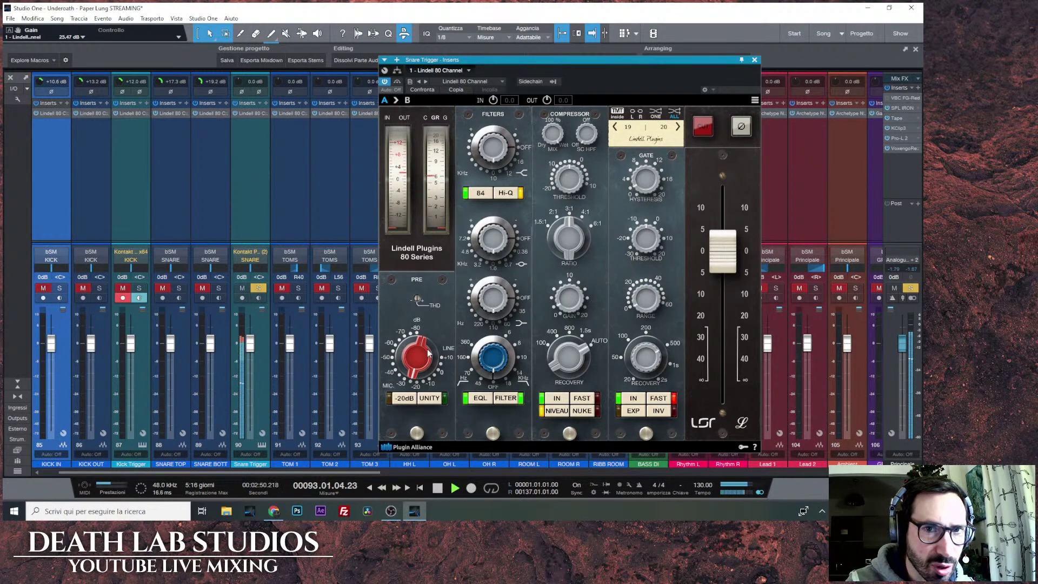
pyautogui.moveTo(428, 352); pyautogui.dragTo(431, 378)
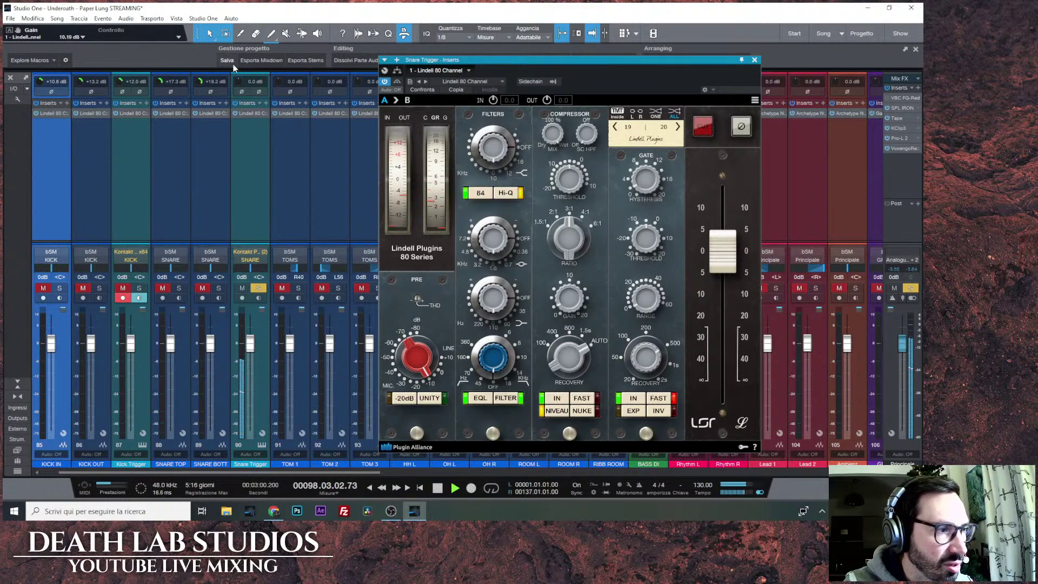
# Raise Snare Trigger's mixer channel input gain to +13.4 dB.
pyautogui.scroll(1, 238, 82)
pyautogui.scroll(1, 238, 82)
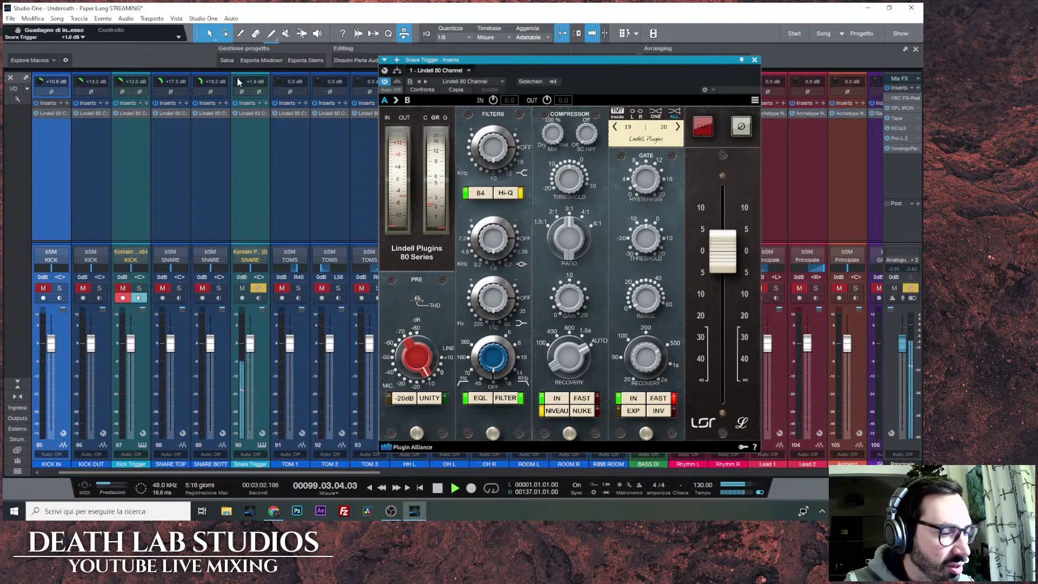
pyautogui.scroll(3, 238, 82)
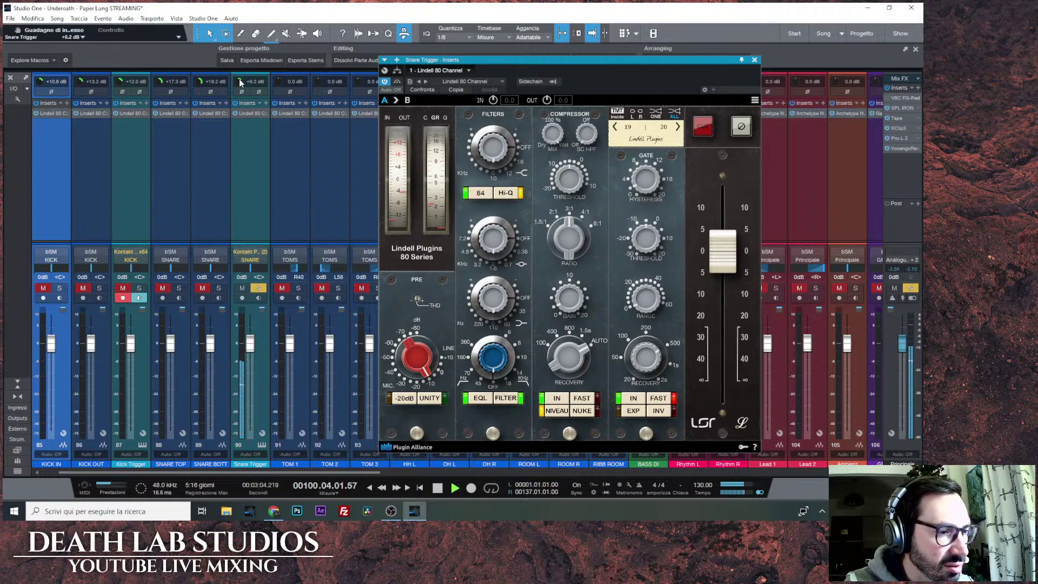
pyautogui.scroll(8, 240, 81)
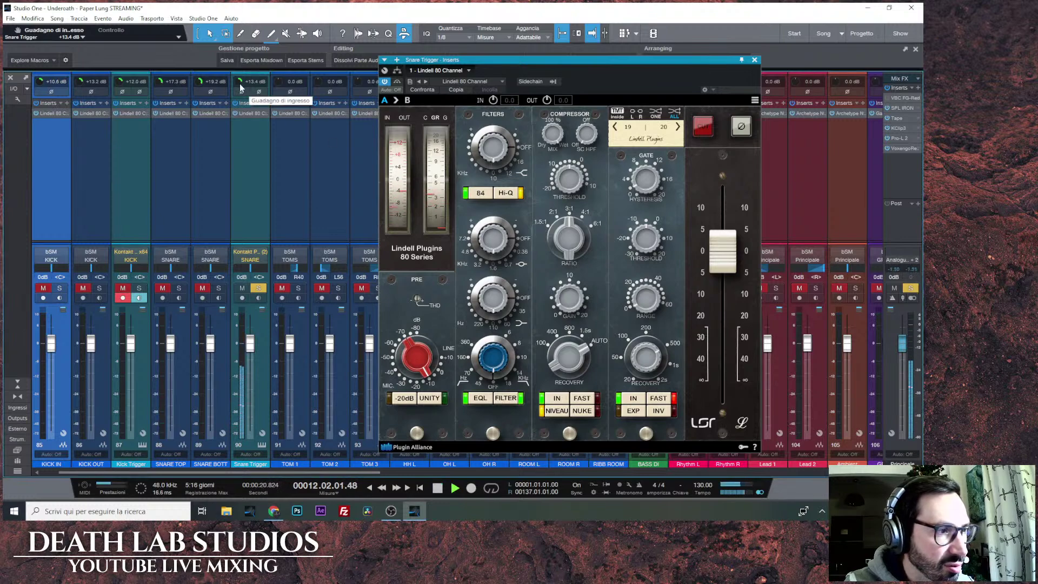
# With SNARE BOTT and SNARE TOP also soloed, set Snare Trigger's Lindell output fader to -15.11 dB, then close the plug-in.
pyautogui.click(219, 288)
pyautogui.click(180, 288)
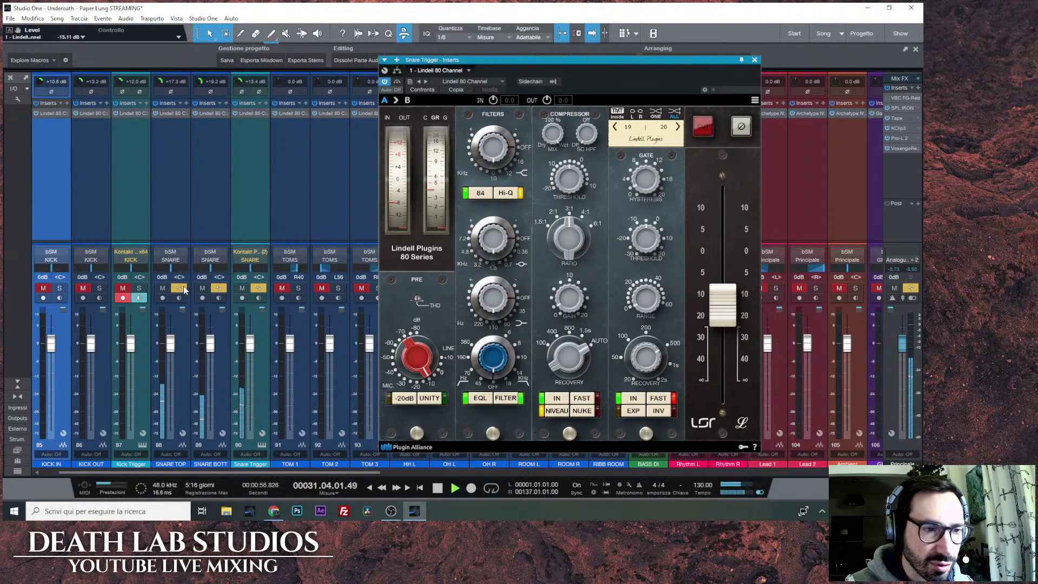
pyautogui.click(754, 59)
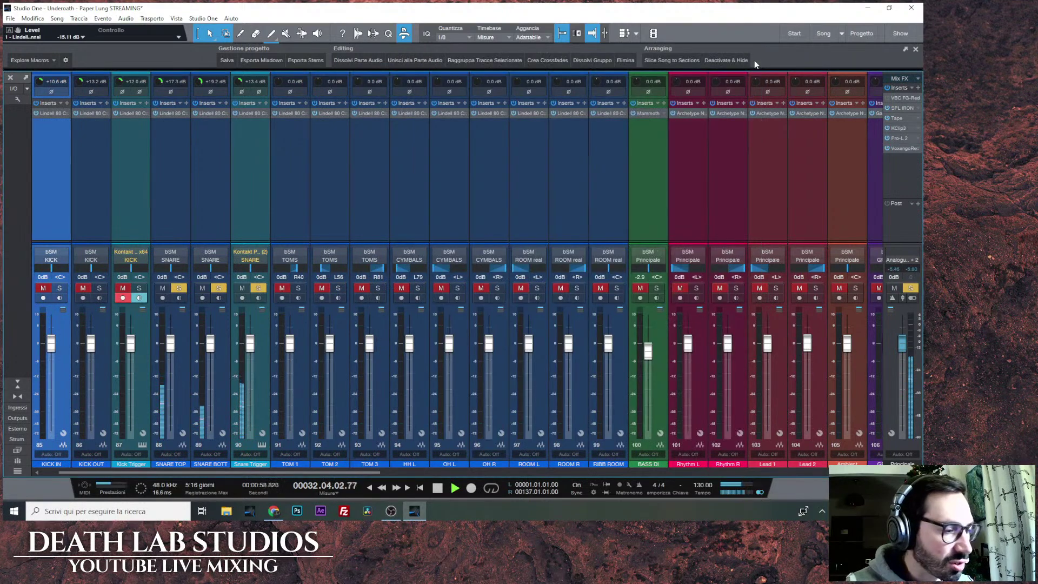
# Solo KICK IN, KICK OUT and Kick Trigger alongside the three soloed snare tracks.
pyautogui.hscroll(10, 784, 410)
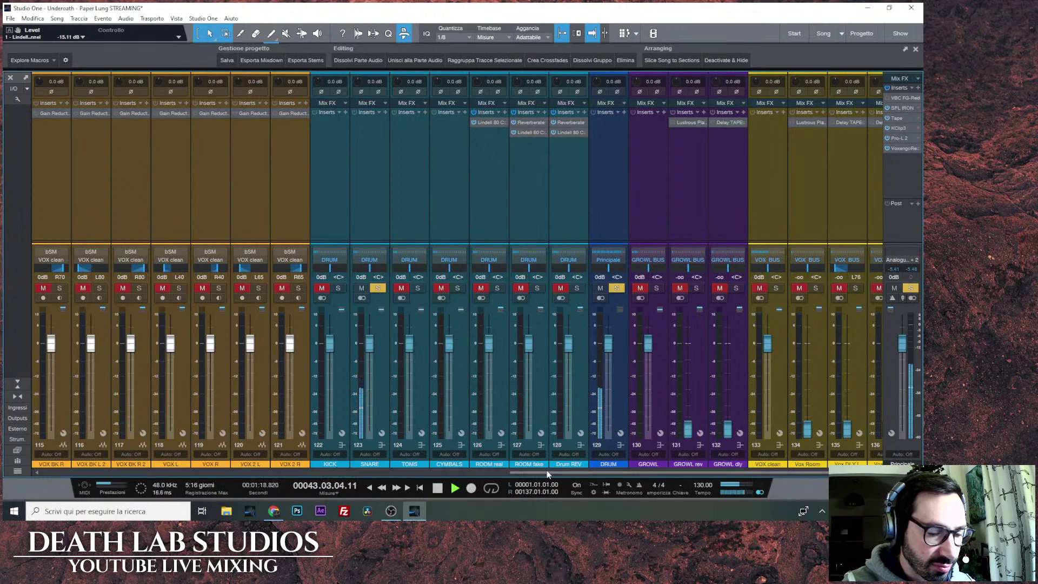
pyautogui.click(323, 473)
pyautogui.moveTo(323, 473); pyautogui.dragTo(100, 473)
pyautogui.click(99, 287)
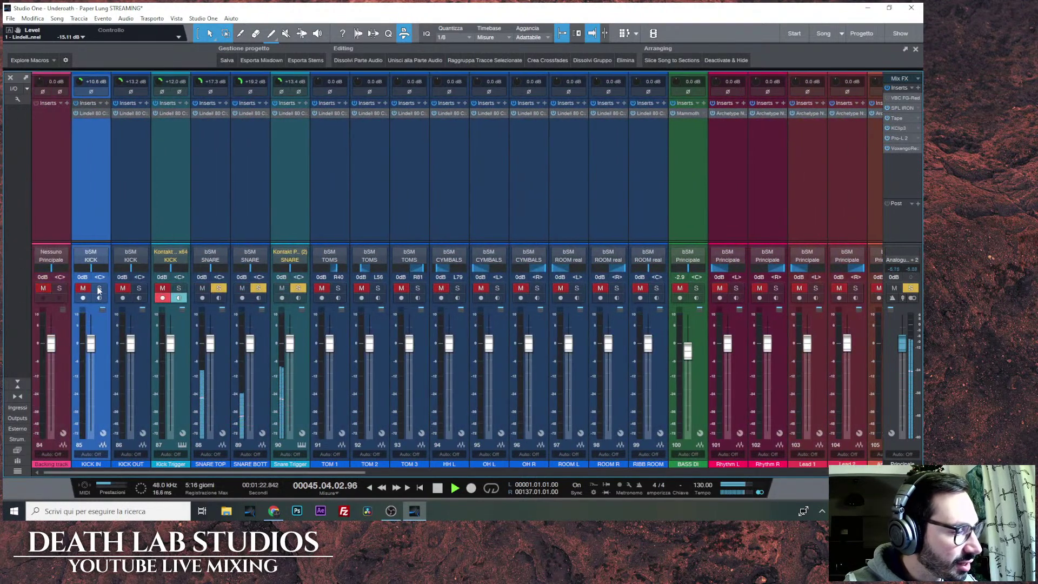
pyautogui.click(123, 288)
pyautogui.click(139, 288)
pyautogui.click(163, 287)
pyautogui.click(179, 287)
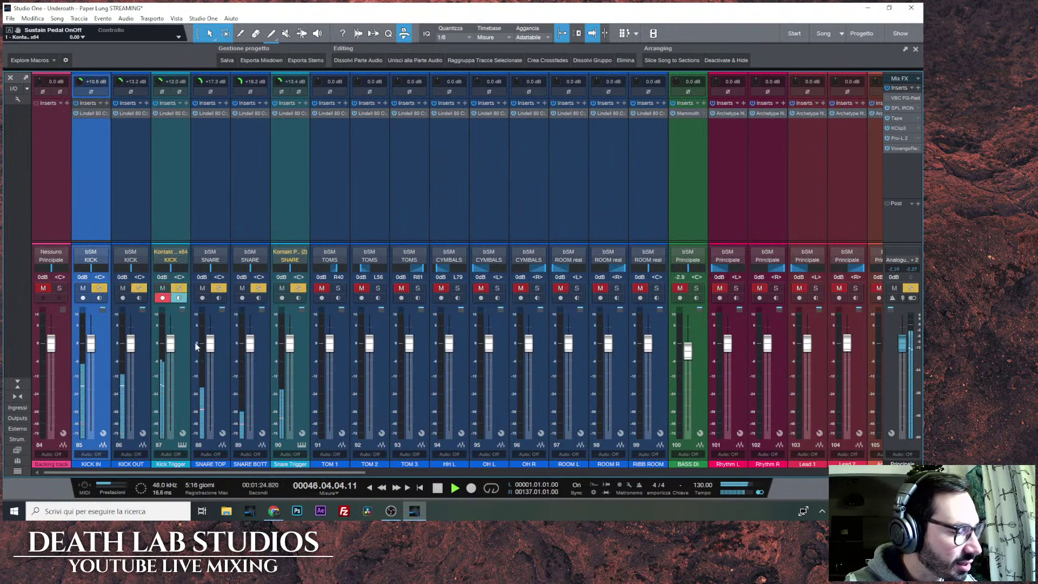
# Open Kick Trigger's Lindell 80 Channel clear of the kick and snare channels and lower its output fader to the minimum.
pyautogui.click(169, 113)
pyautogui.moveTo(558, 61); pyautogui.dragTo(656, 55)
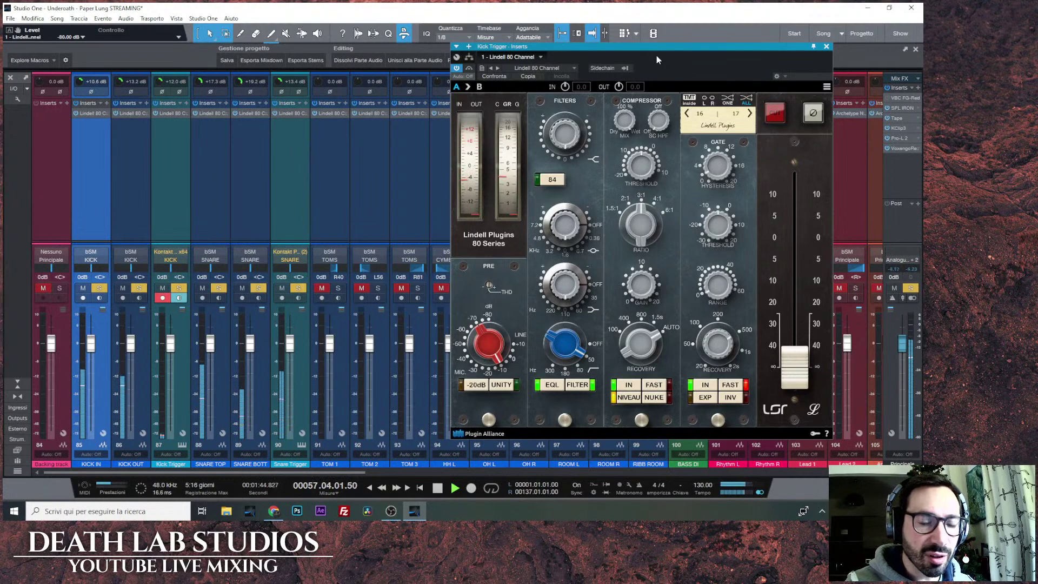
# Compare the Lindell 80 Channel settings and output levels of KICK IN, KICK OUT and Kick Trigger during playback.
pyautogui.click(147, 373)
pyautogui.click(187, 372)
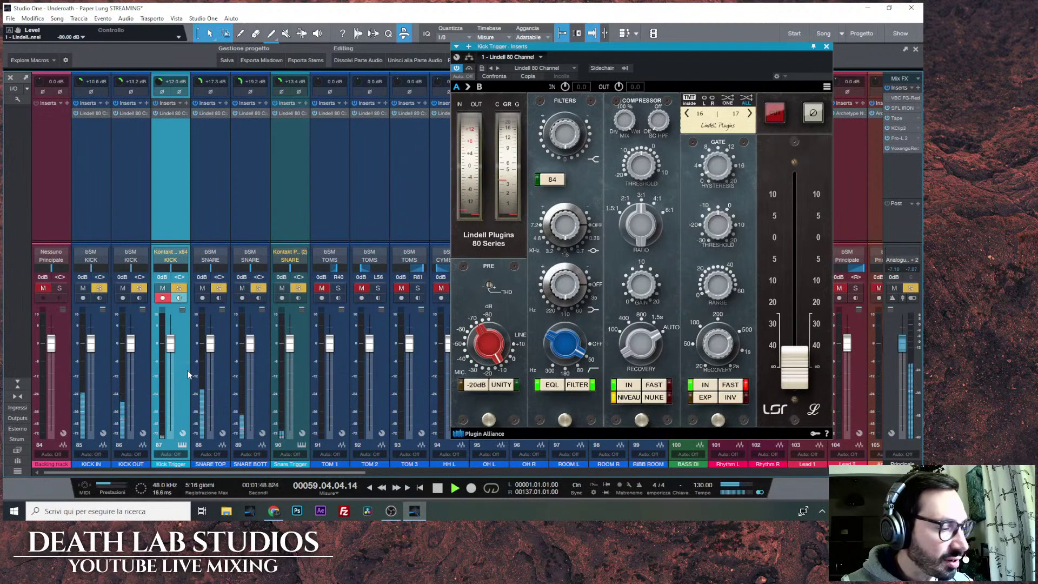
pyautogui.click(144, 375)
pyautogui.click(104, 371)
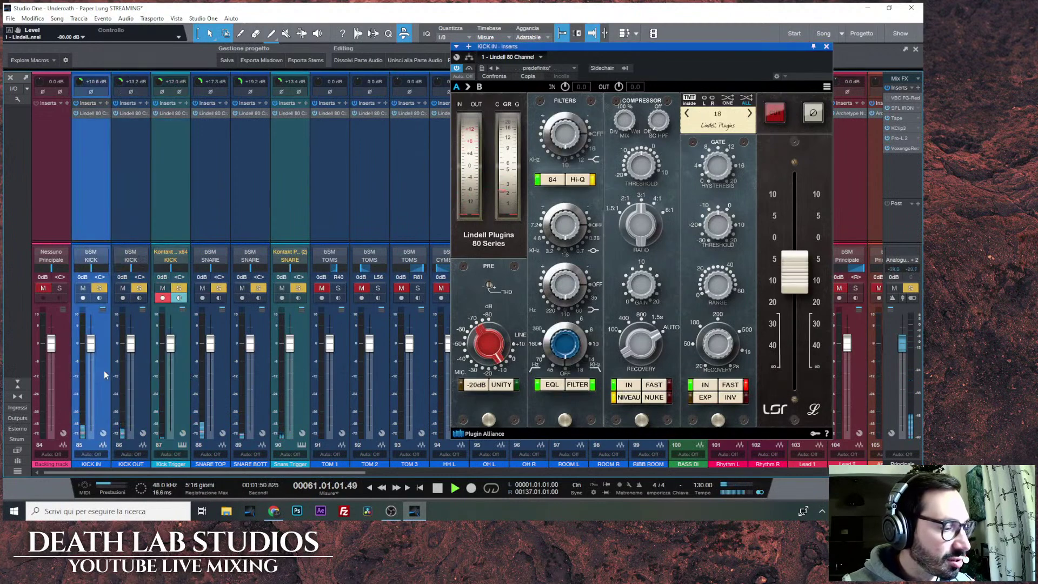
pyautogui.click(147, 374)
pyautogui.click(186, 378)
pyautogui.click(142, 375)
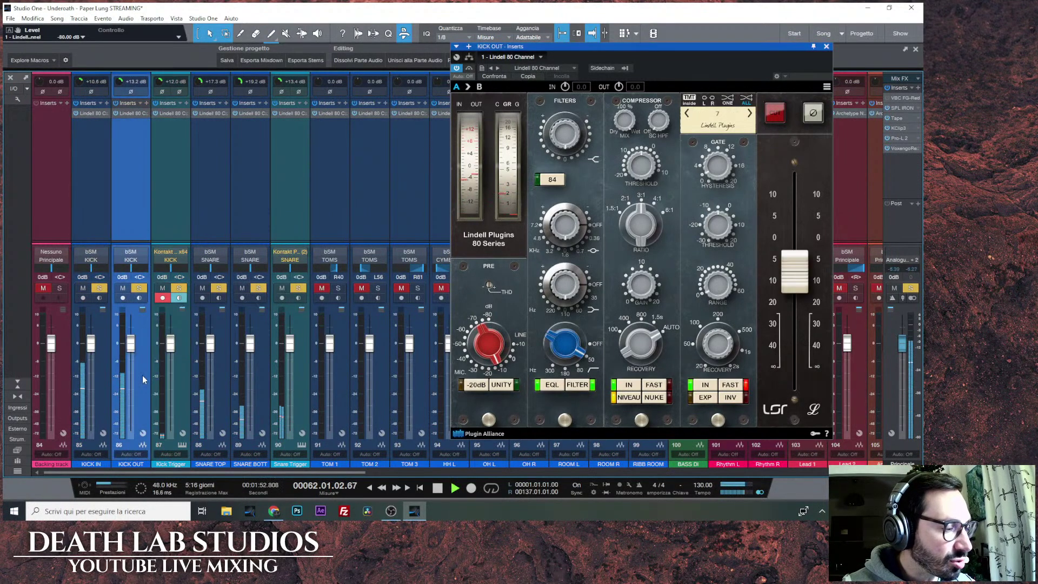
pyautogui.click(100, 375)
pyautogui.click(149, 381)
pyautogui.click(185, 381)
pyautogui.click(143, 380)
pyautogui.click(103, 379)
pyautogui.click(144, 381)
pyautogui.click(184, 378)
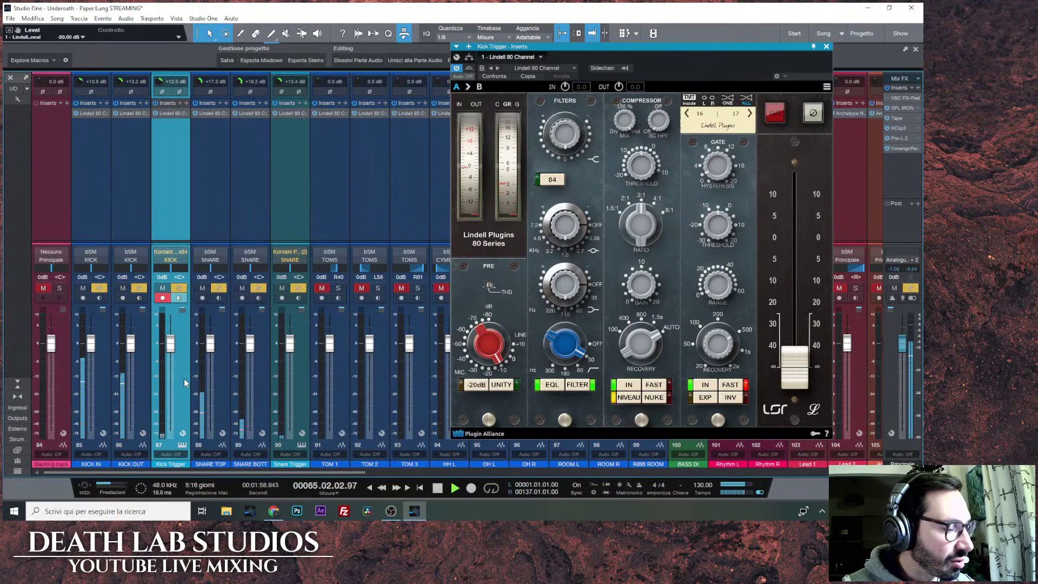
# Rebalance the Lindell 80 Channel output faders to about -8.3 dB on KICK IN, -10.7 dB on KICK OUT and -11 dB on Kick Trigger.
pyautogui.click(102, 382)
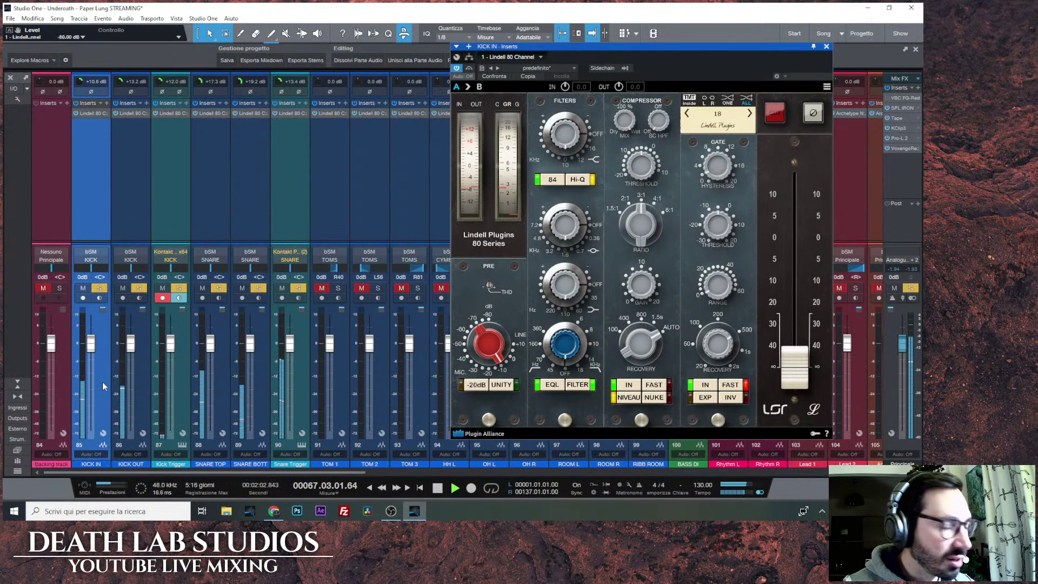
pyautogui.click(141, 394)
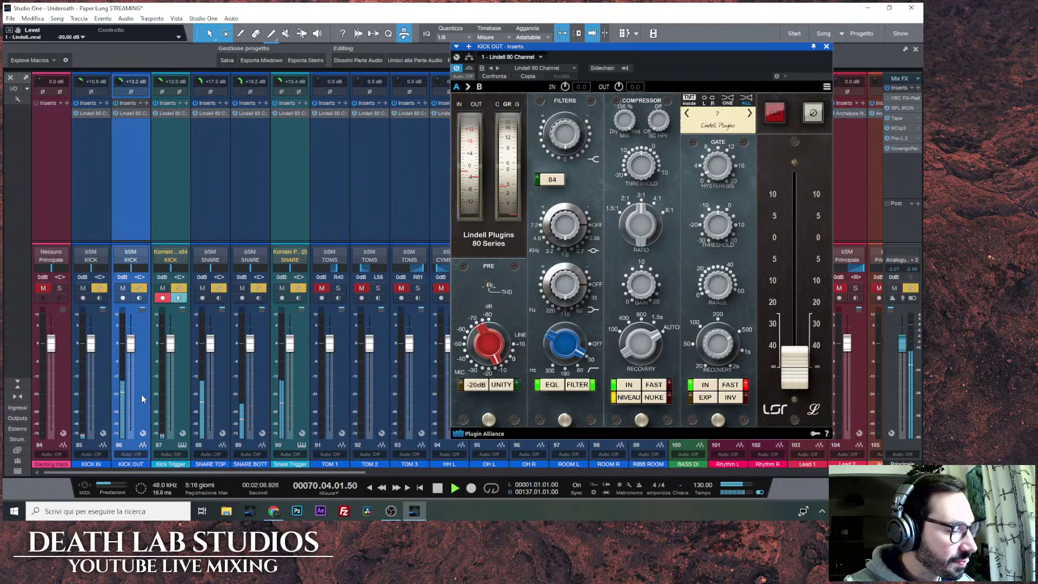
pyautogui.click(180, 401)
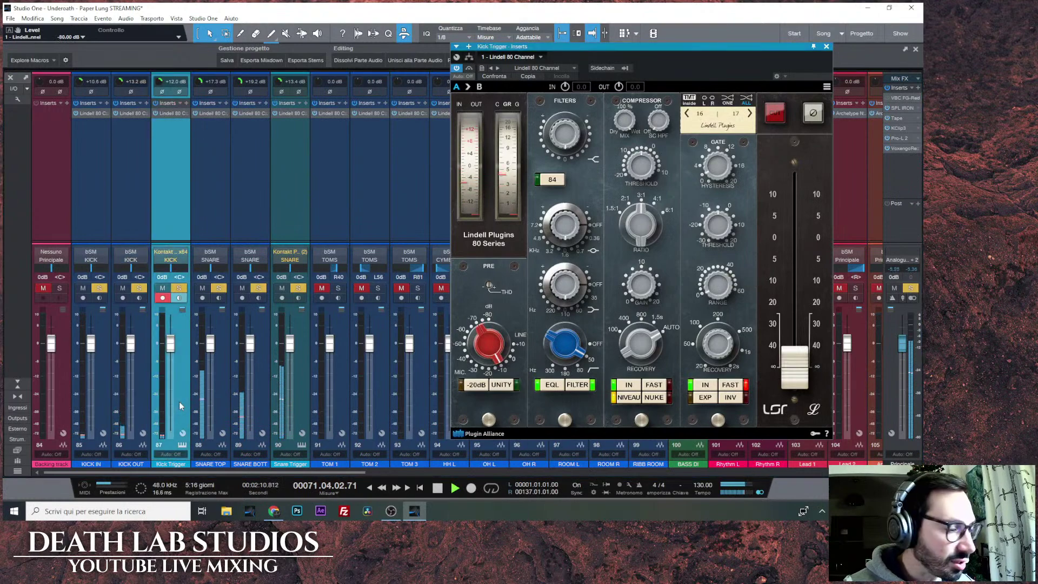
pyautogui.click(140, 403)
pyautogui.click(100, 404)
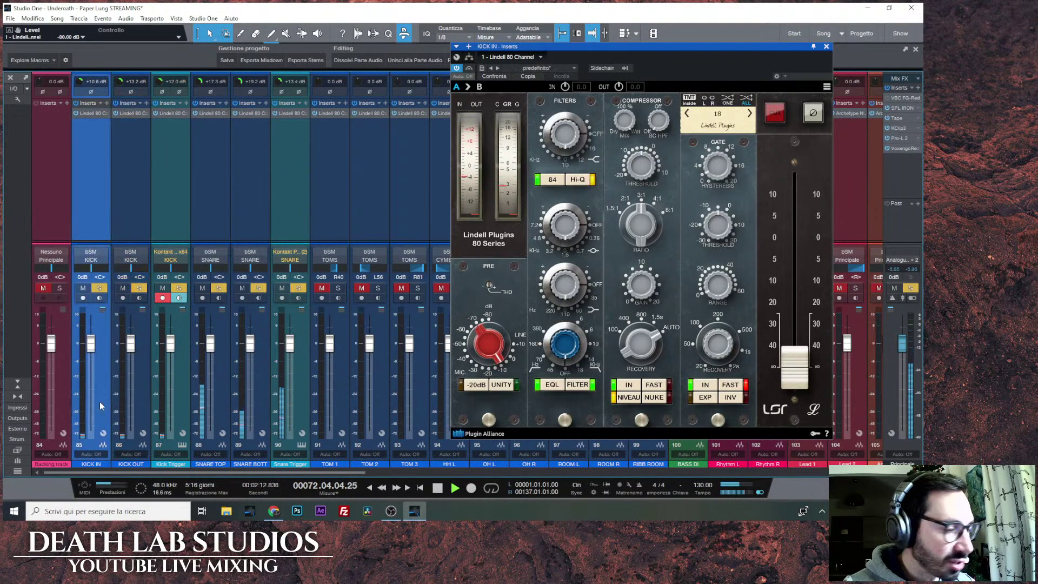
pyautogui.click(181, 397)
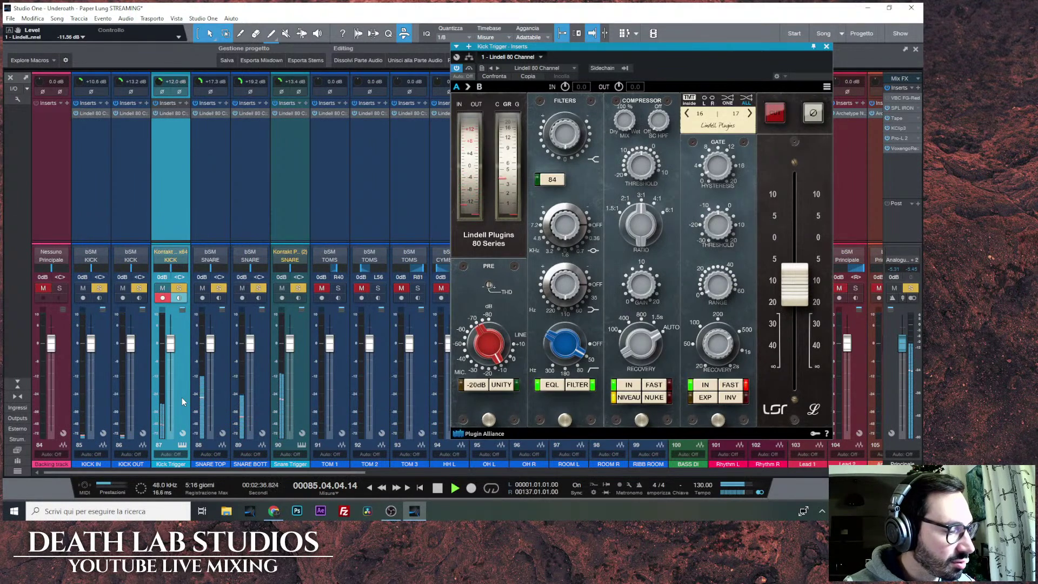
pyautogui.click(100, 403)
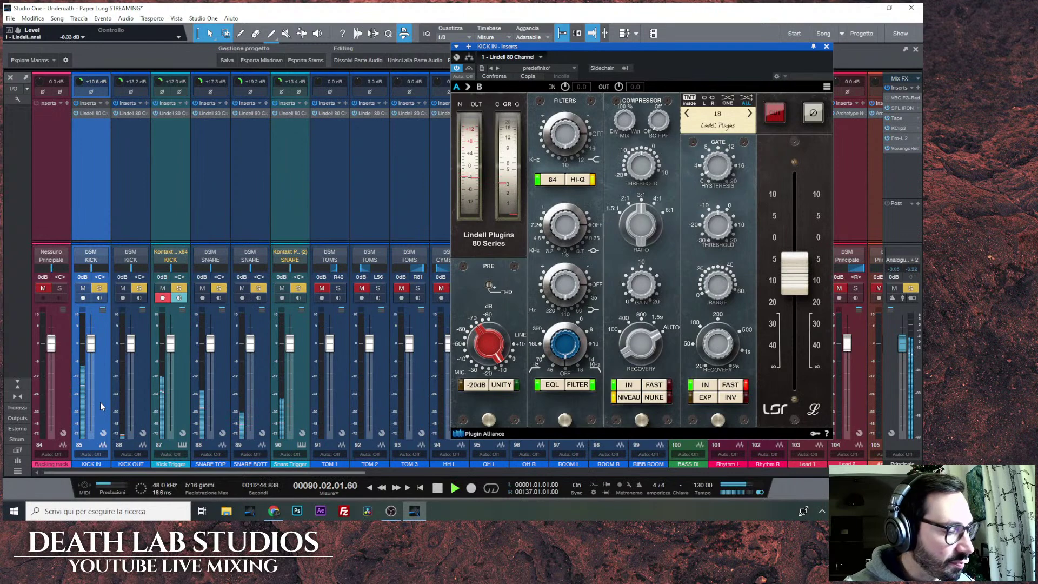
pyautogui.click(142, 413)
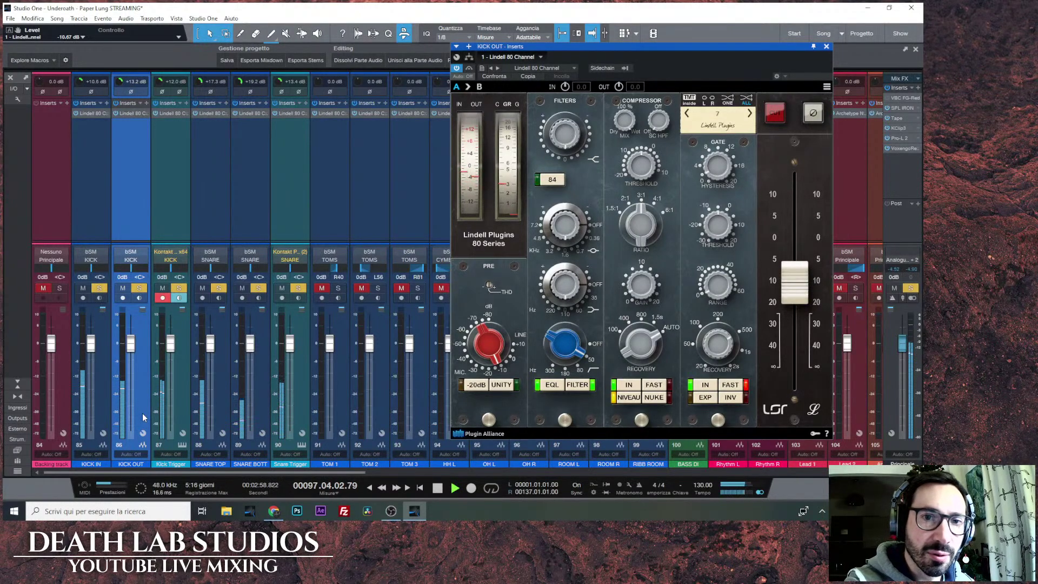
pyautogui.click(827, 46)
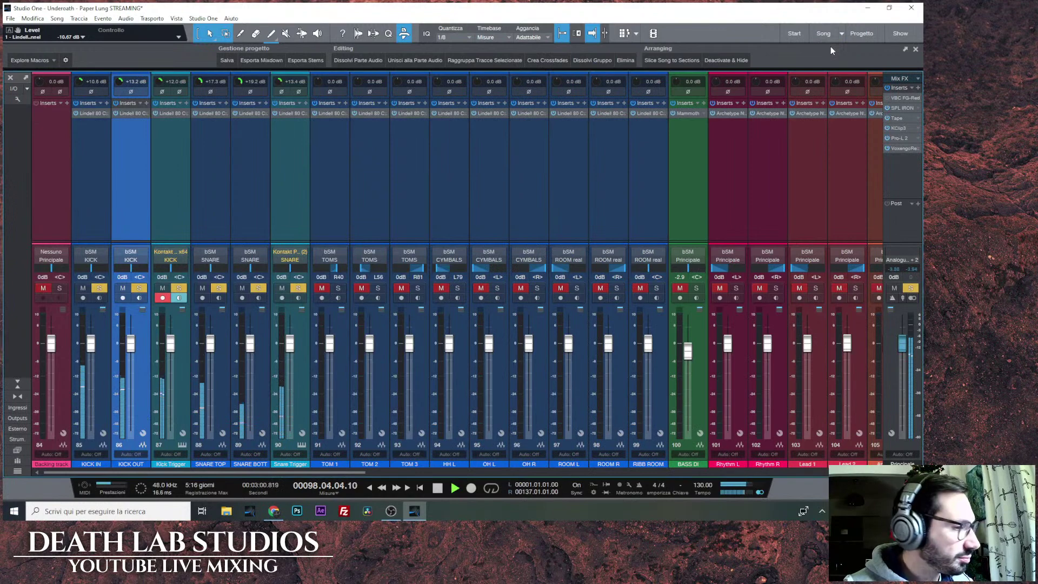
# Unmute and solo the ROOM fake bus, open its Lindell 80 Channel insert and stop playback.
pyautogui.hscroll(5, 787, 422)
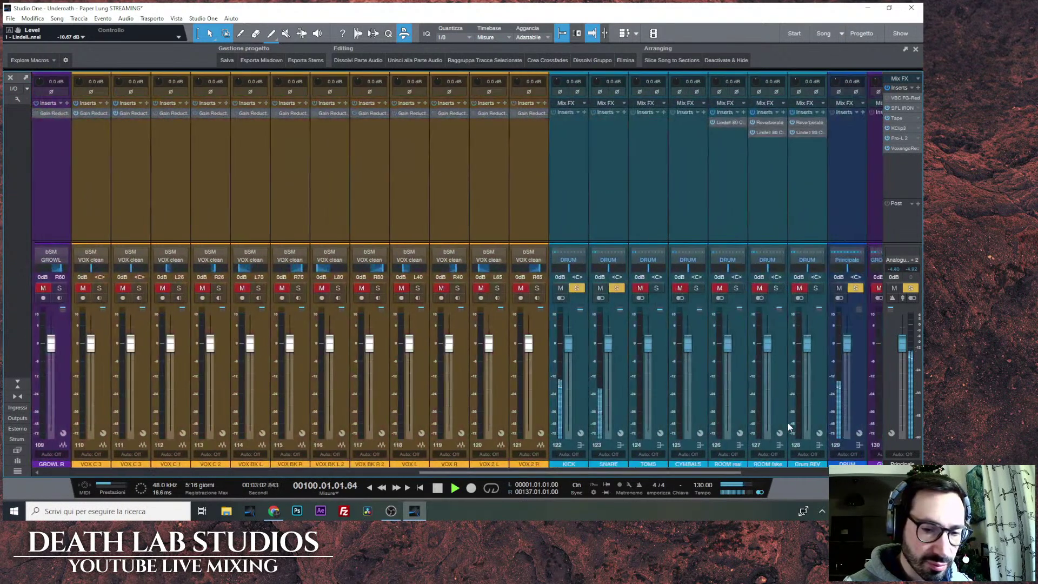
pyautogui.click(776, 288)
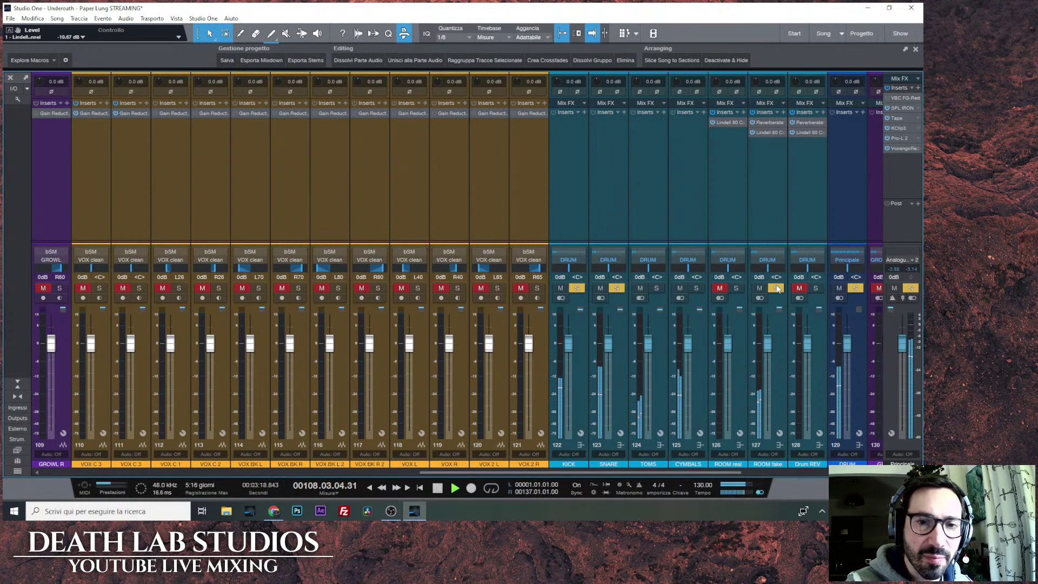
pyautogui.click(770, 132)
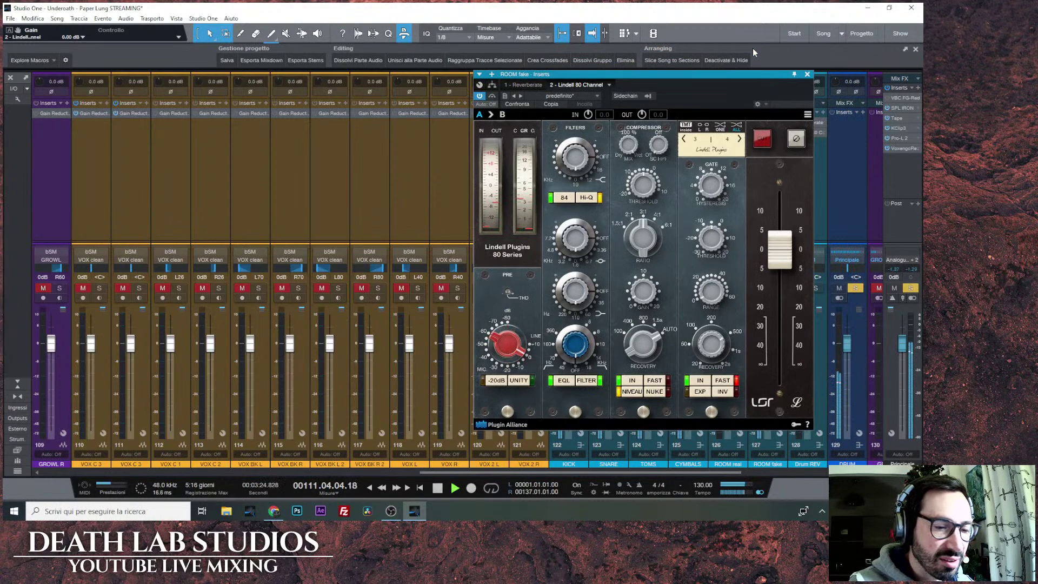
pyautogui.click(438, 488)
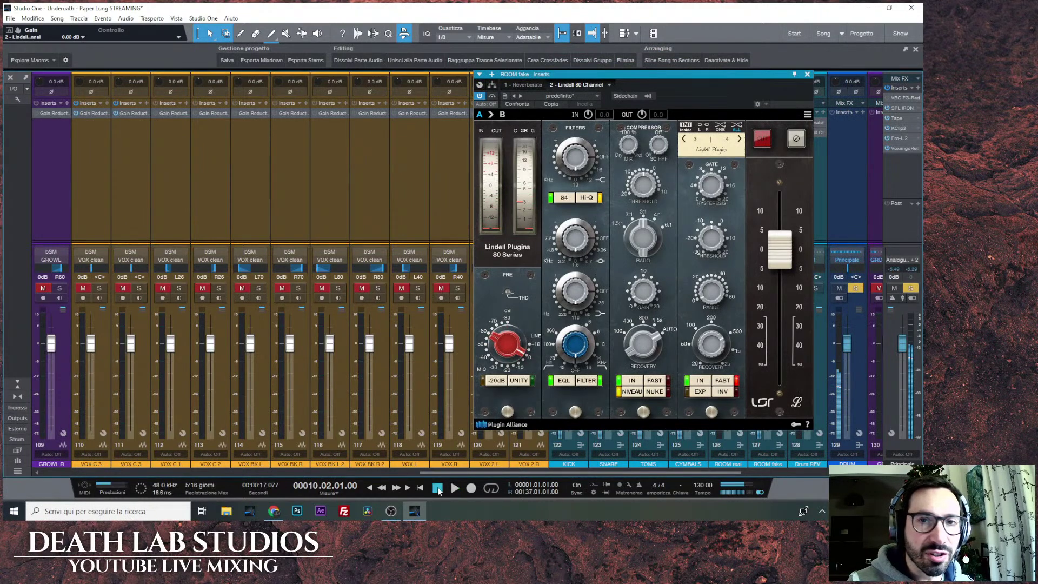
# Enlarge the ROOM fake Lindell 80 Channel interface to 90% and randomize the TMT channels for all instances.
pyautogui.click(807, 114)
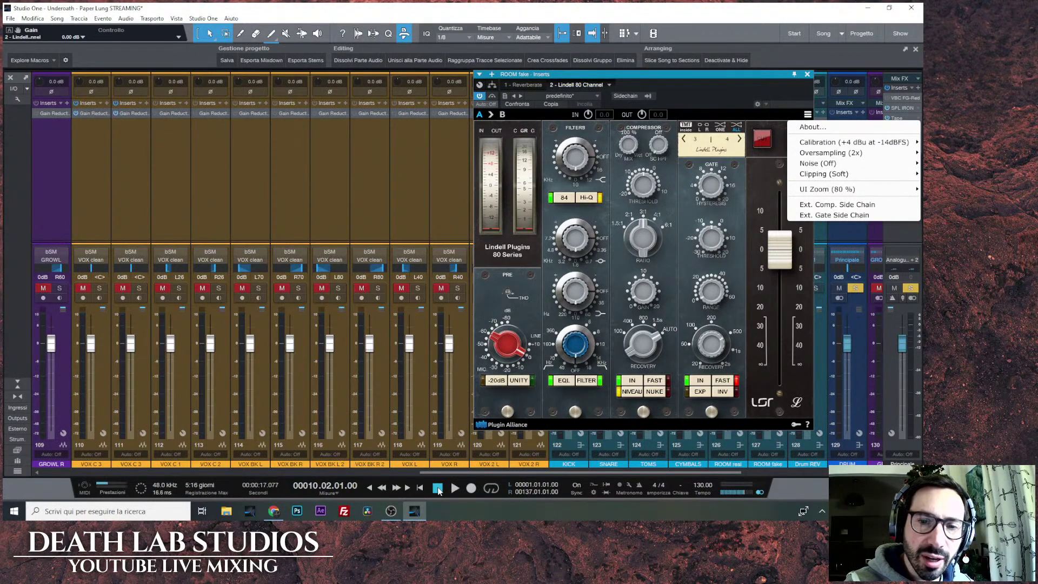
pyautogui.press('Escape')
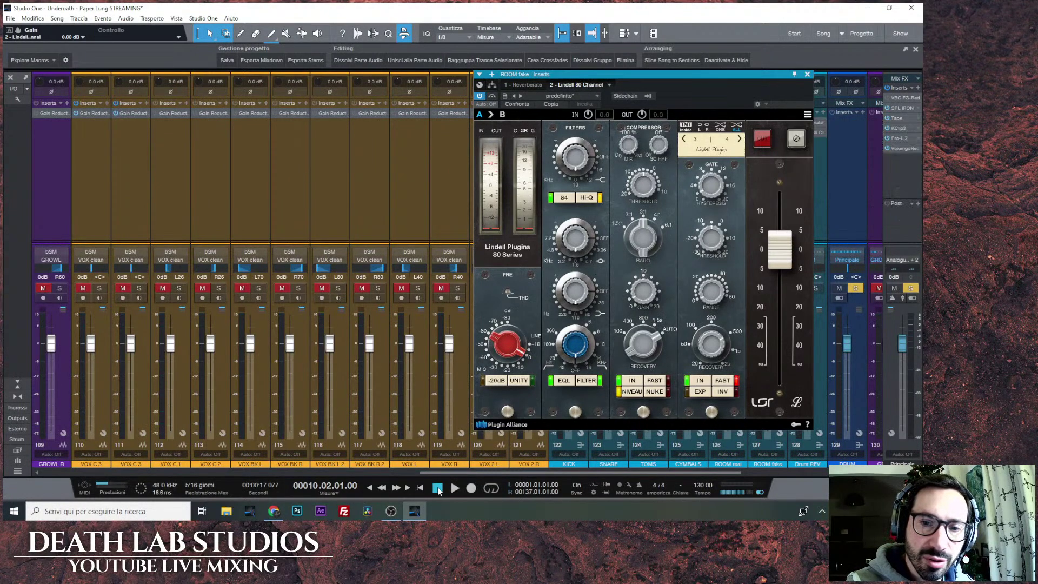
pyautogui.click(807, 115)
pyautogui.moveTo(811, 189)
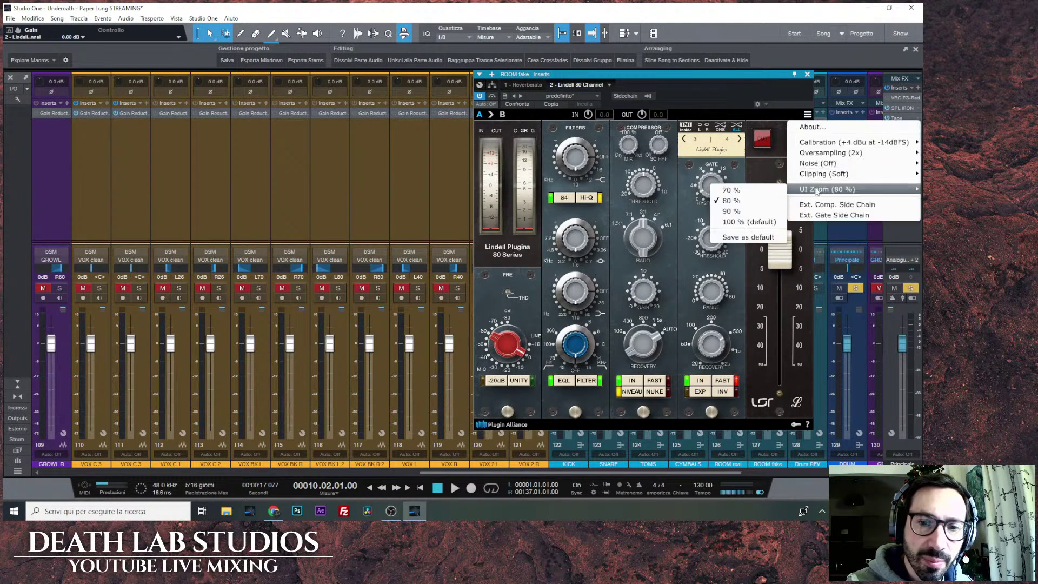
pyautogui.click(760, 212)
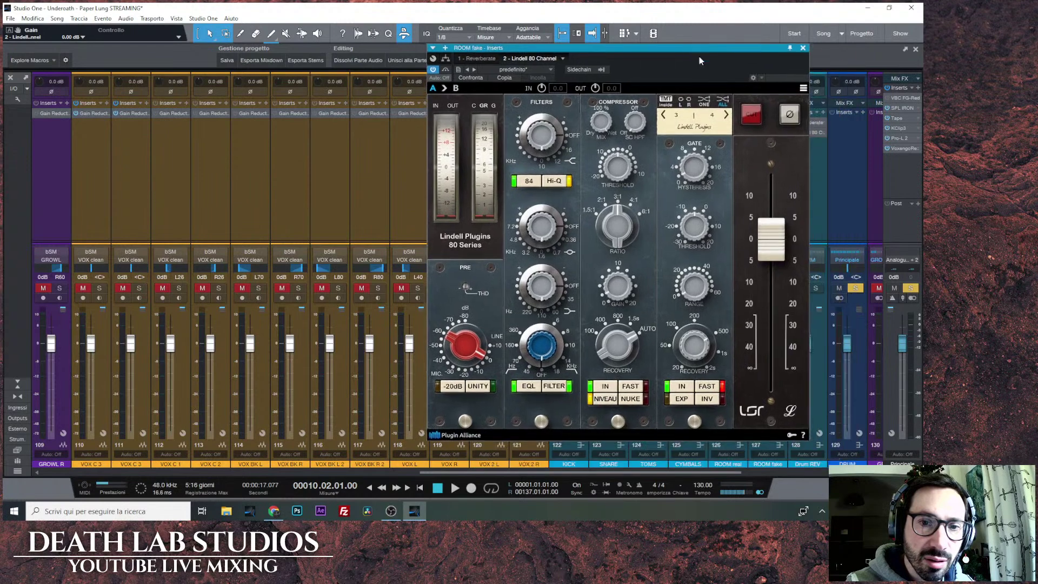
pyautogui.click(722, 101)
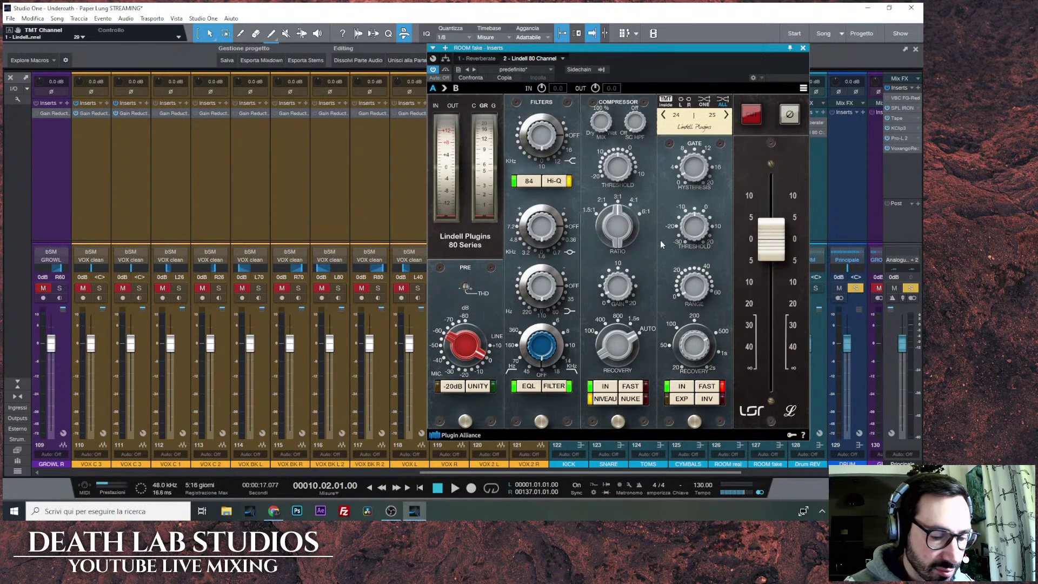
# During playback, raise the ROOM fake input gain to +16.3 dB, set its high pass to 70 Hz and lower its Lindell output fader.
pyautogui.click(454, 488)
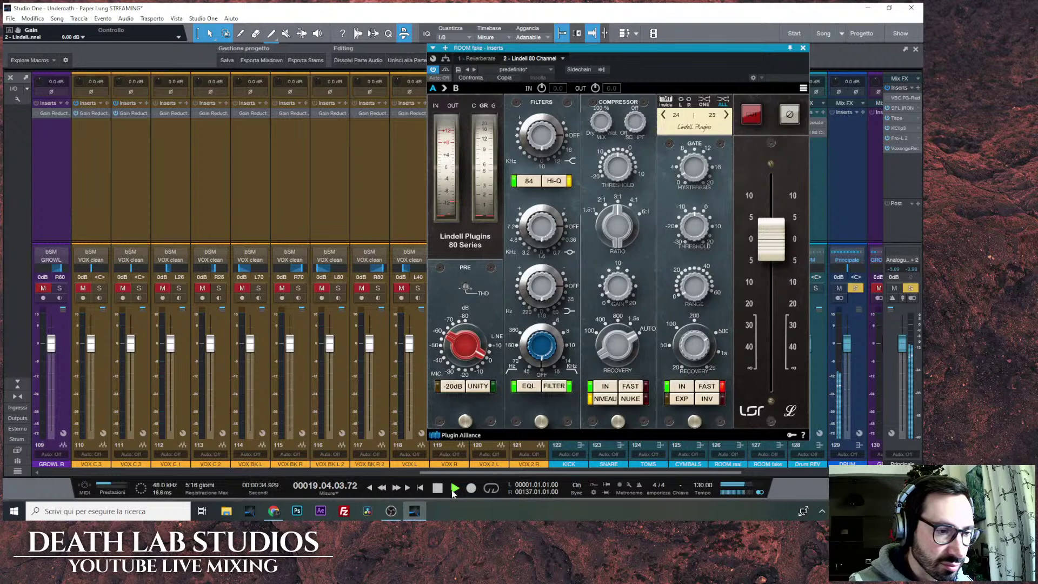
pyautogui.moveTo(594, 48); pyautogui.dragTo(372, 65)
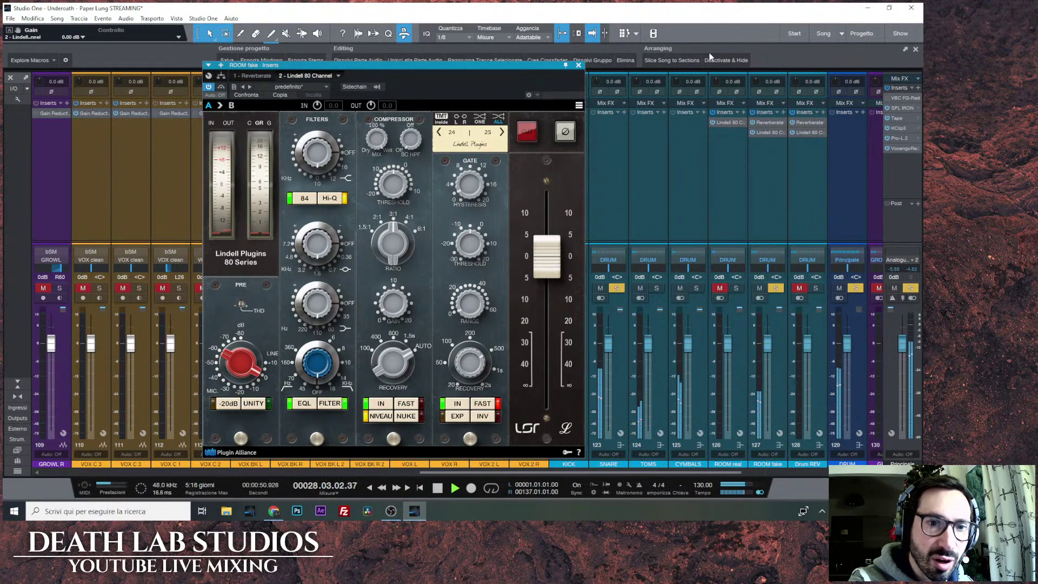
pyautogui.scroll(5, 758, 82)
pyautogui.scroll(3, 757, 82)
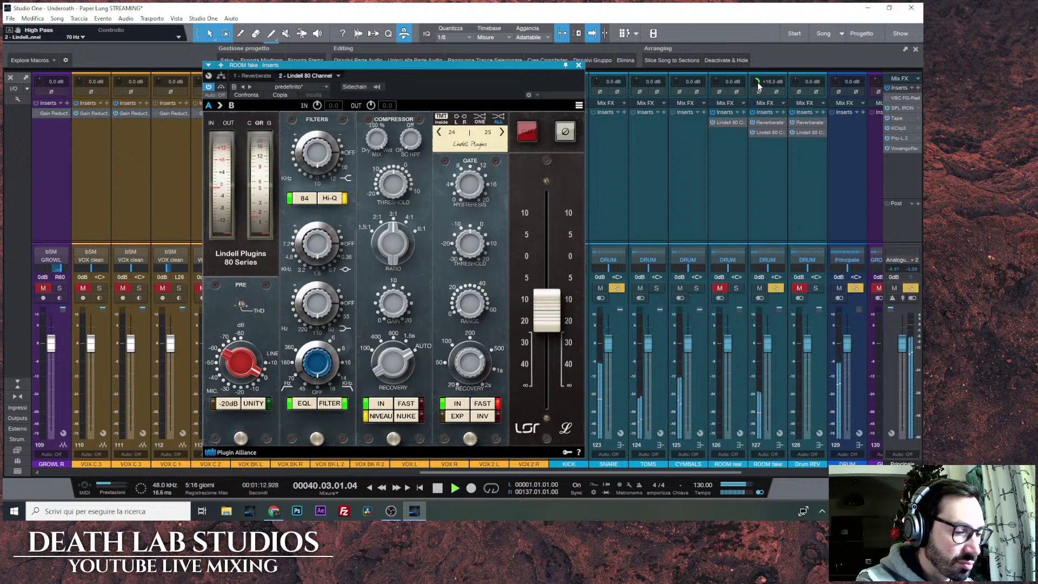
pyautogui.click(579, 63)
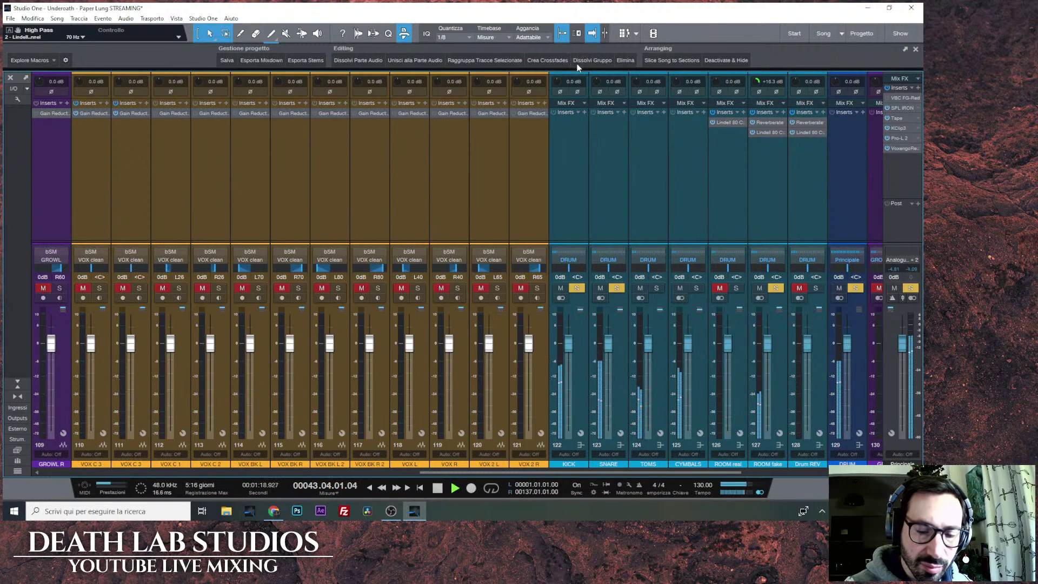
# Unmute and solo the ROOM real bus, set its input gain to +6.0 dB and adjust the Lindell 80 Channel mic preamp gain.
pyautogui.click(720, 288)
pyautogui.click(736, 288)
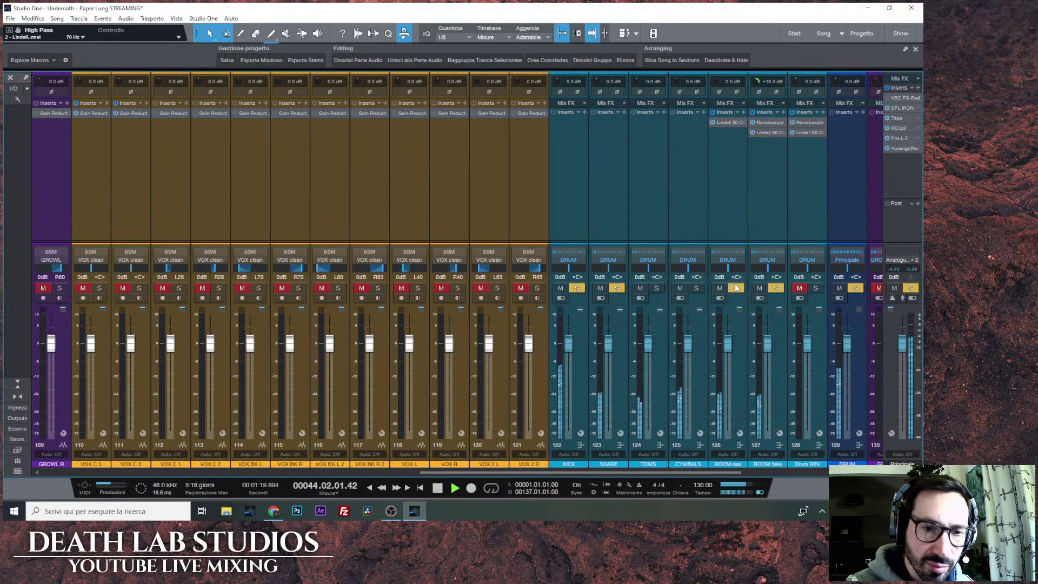
pyautogui.click(730, 121)
pyautogui.scroll(5, 715, 80)
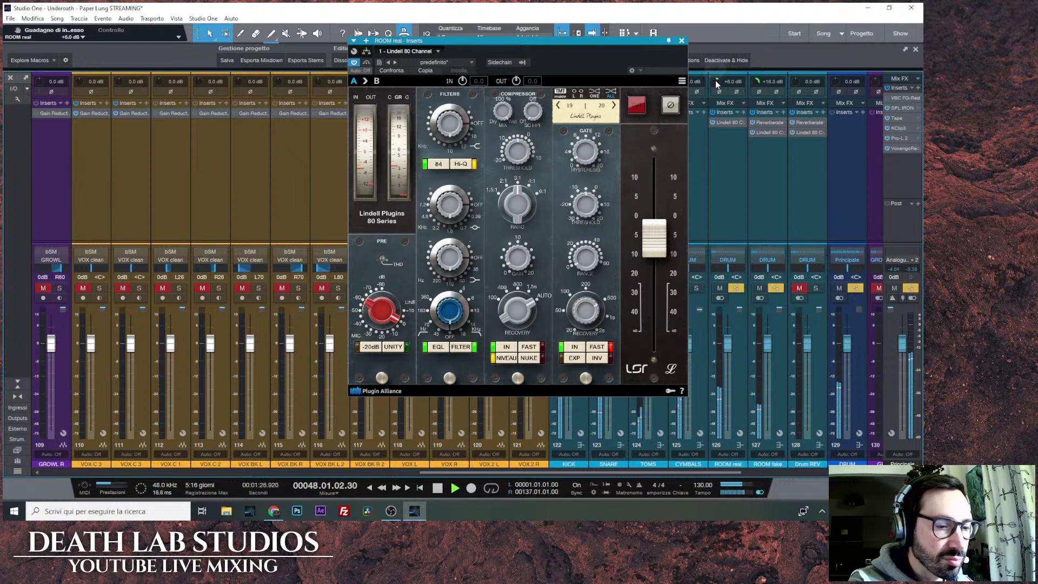
pyautogui.moveTo(384, 310); pyautogui.dragTo(440, 329)
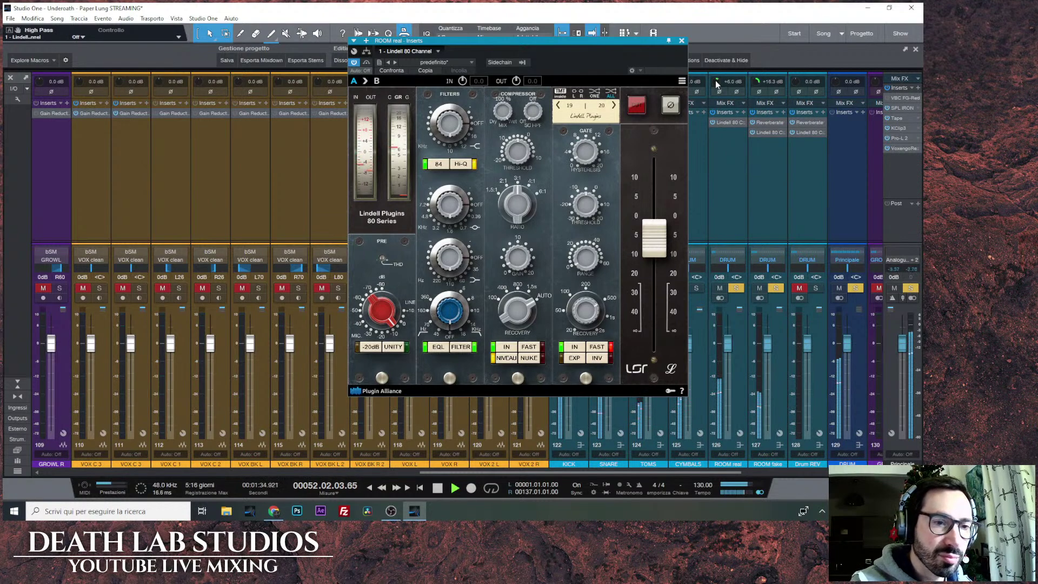
# Enlarge the ROOM real Lindell 80 Channel interface to 90% and lower its output fader to about -9.4 dB.
pyautogui.click(681, 81)
pyautogui.moveTo(718, 155)
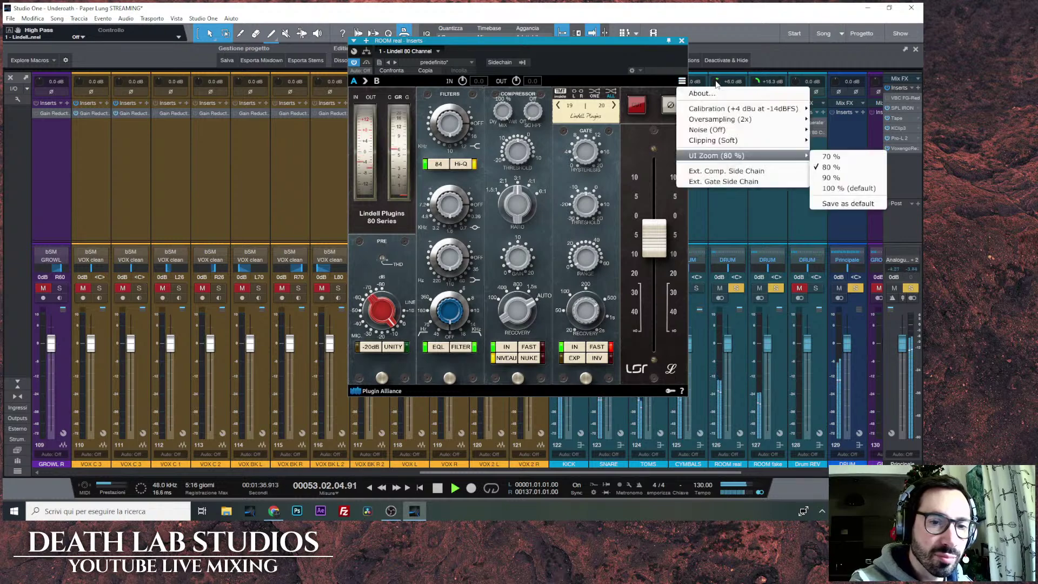
pyautogui.click(828, 177)
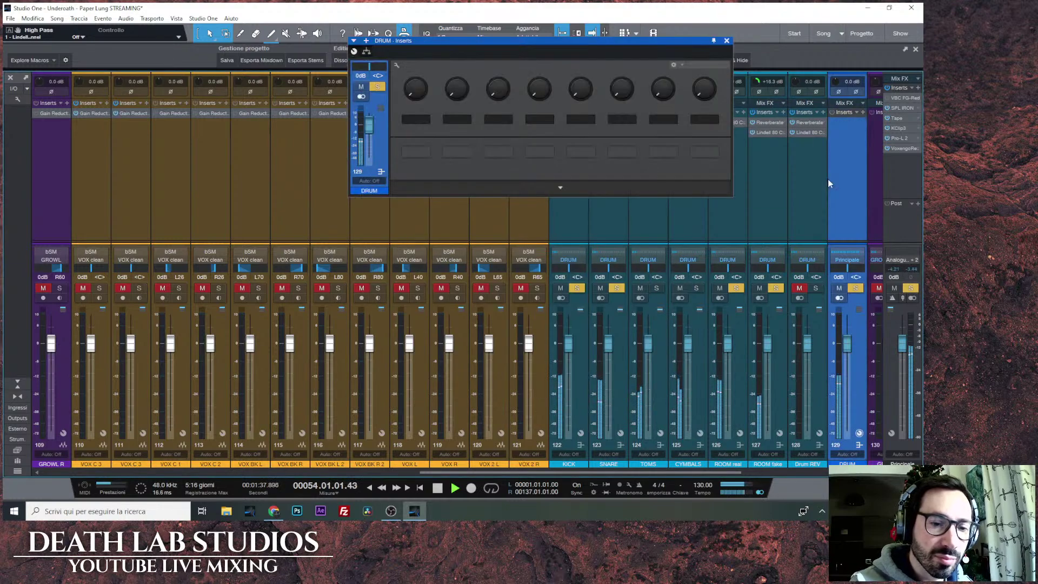
pyautogui.click(729, 44)
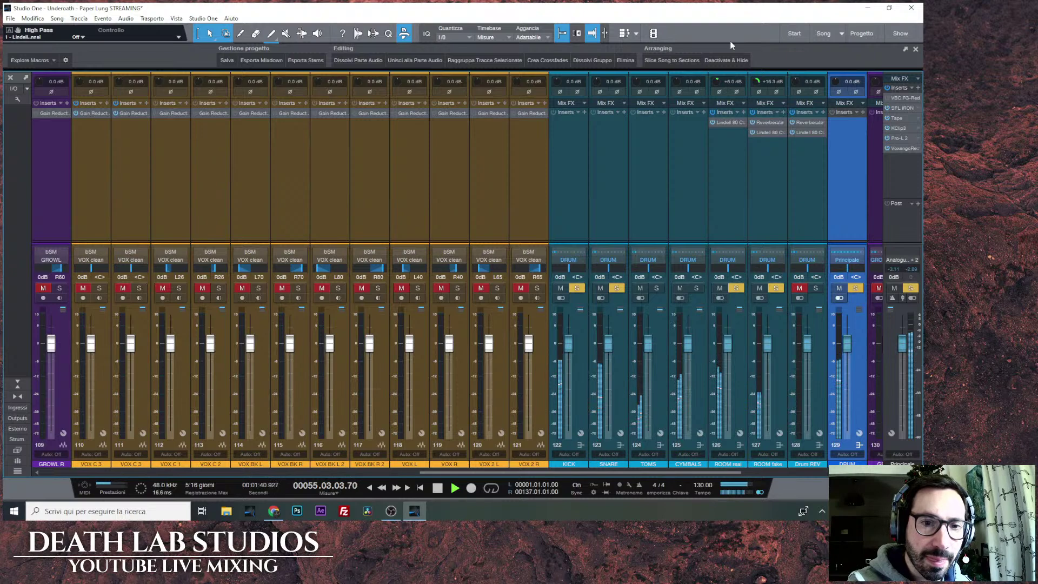
pyautogui.click(729, 122)
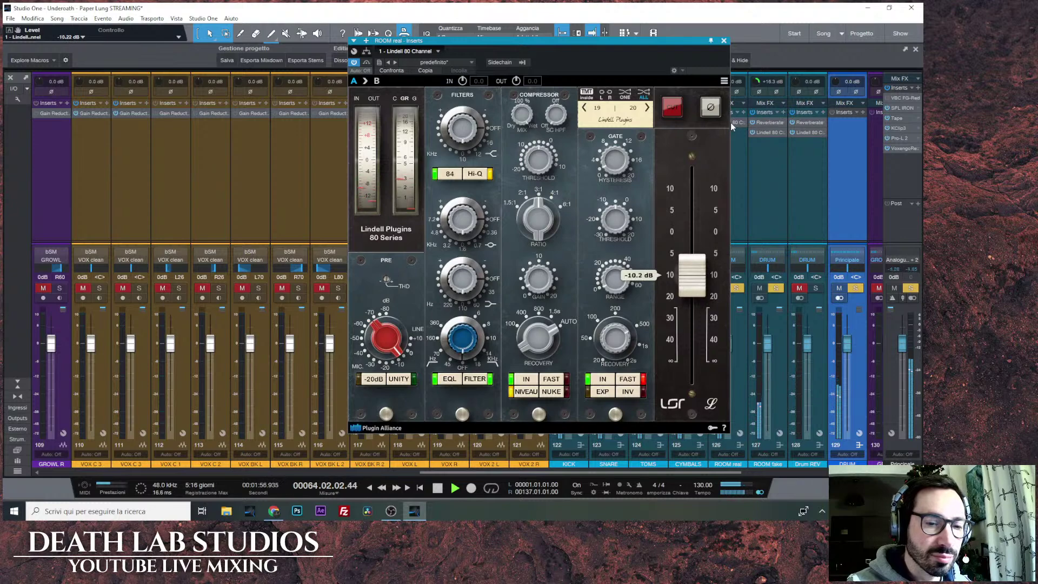
pyautogui.click(723, 40)
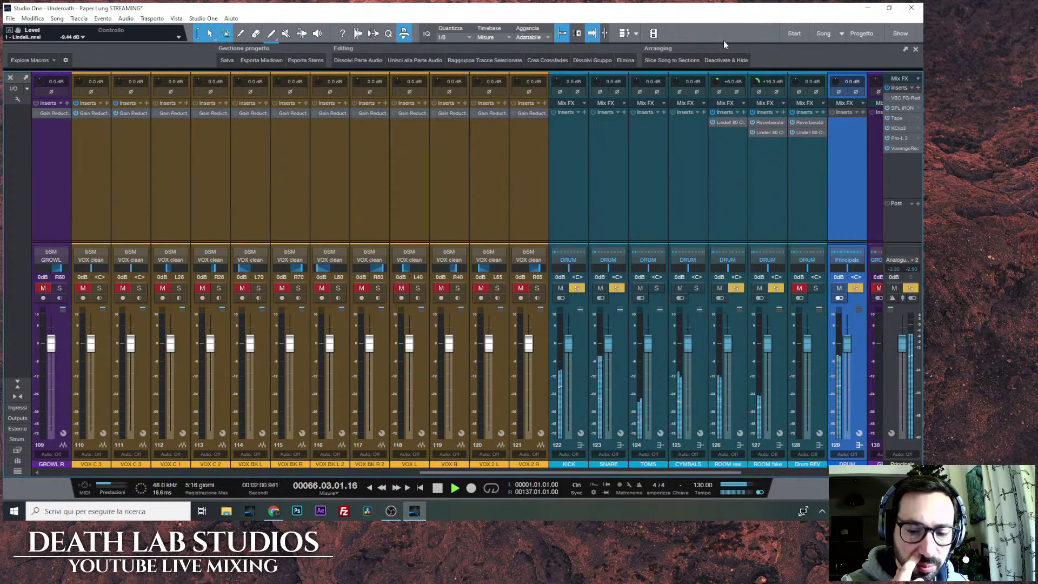
# Unmute and solo the Drum REV bus and open its Lindell 80 Channel insert clear of the bus input gain controls.
pyautogui.click(799, 288)
pyautogui.click(815, 287)
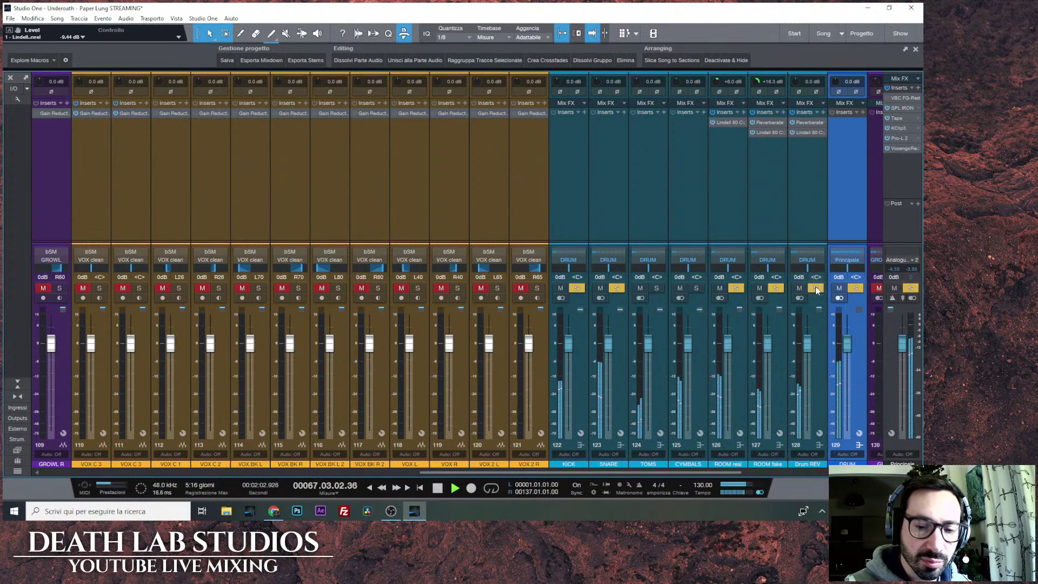
pyautogui.click(809, 132)
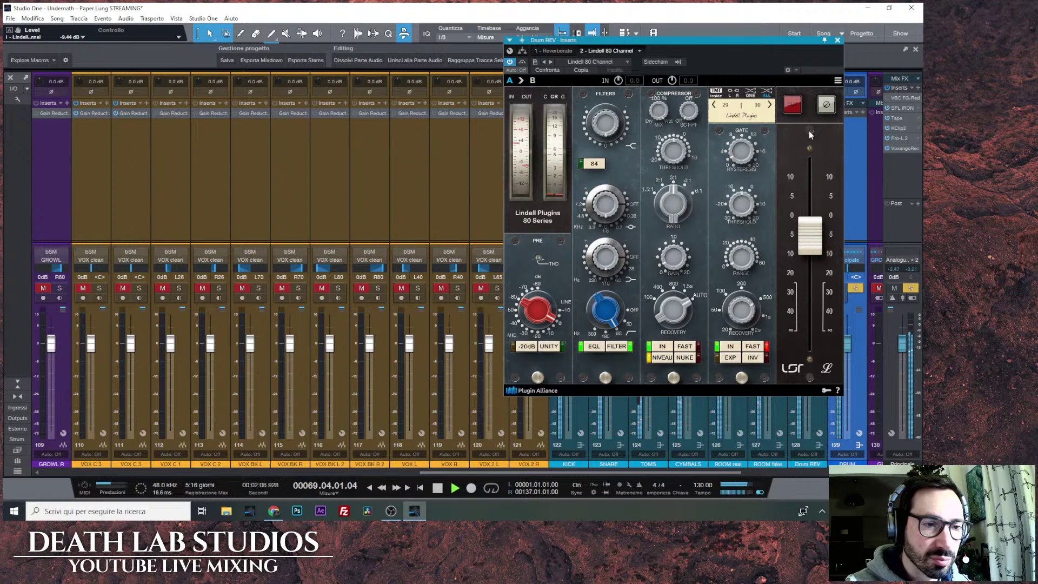
pyautogui.moveTo(789, 40); pyautogui.dragTo(687, 51)
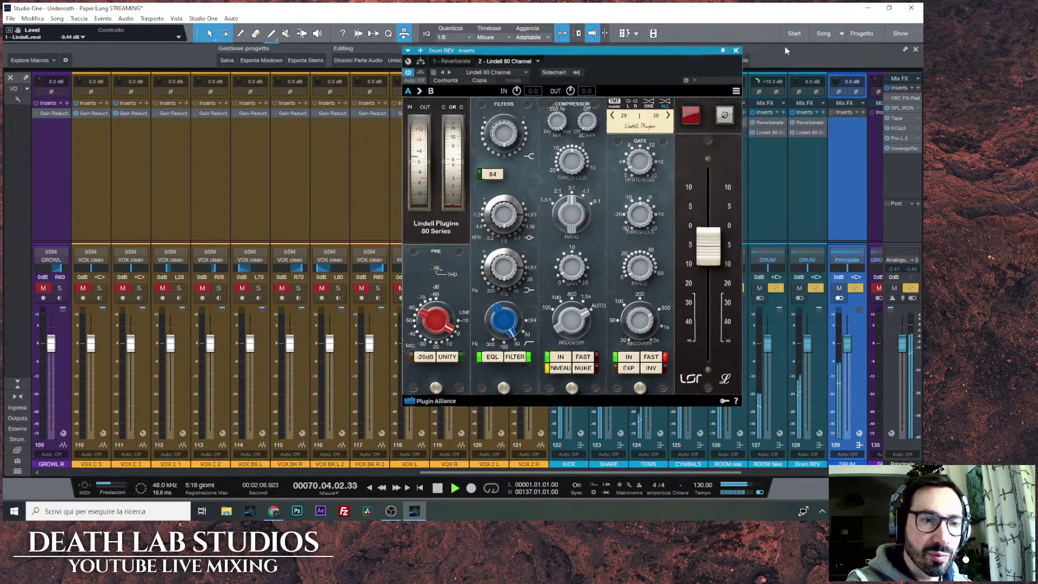
# Set the Drum REV input gain to -4.8 dB and its Lindell output fader to about -6 dB, and solo the DRUM bus.
pyautogui.scroll(-2, 799, 85)
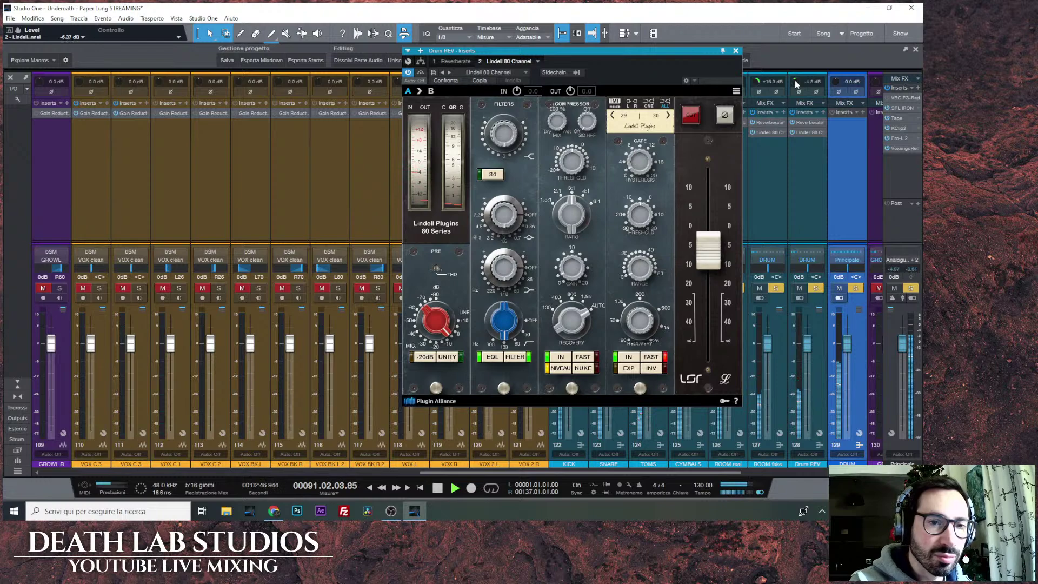
pyautogui.click(735, 50)
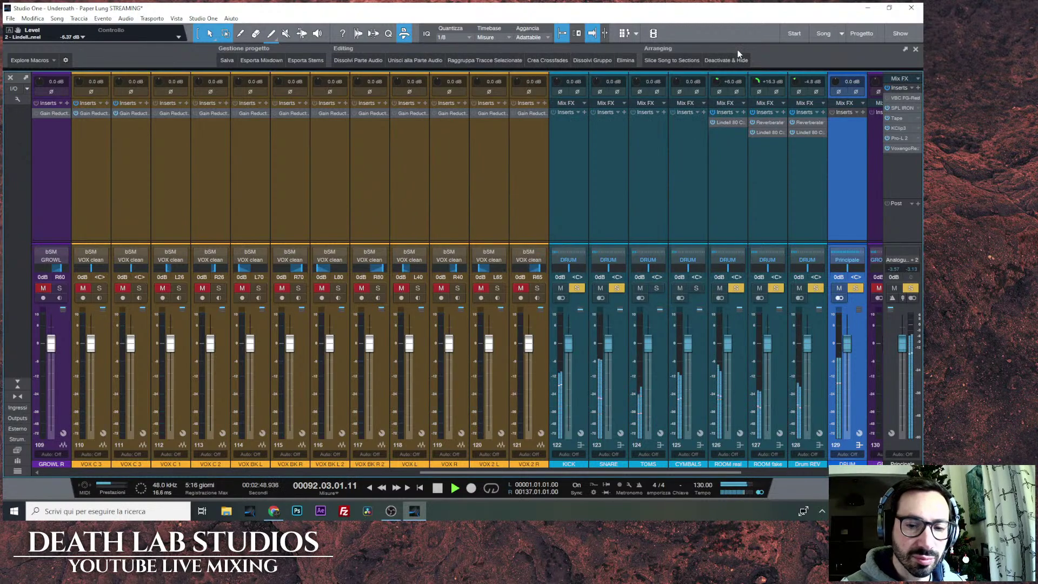
pyautogui.click(855, 289)
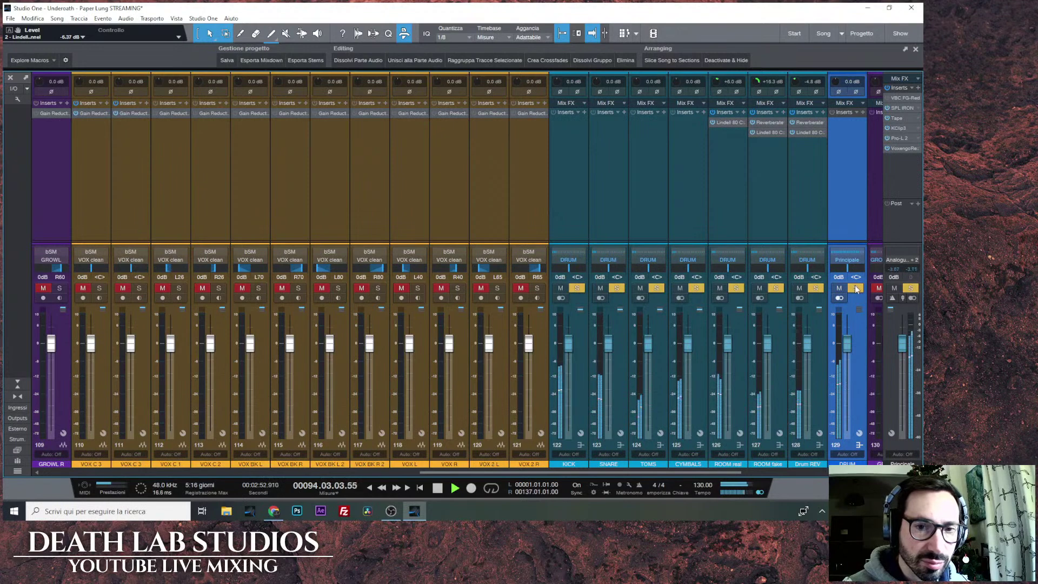
# Stop playback and insert the Lindell 80 Bus plugin on the DRUM bus.
pyautogui.click(438, 488)
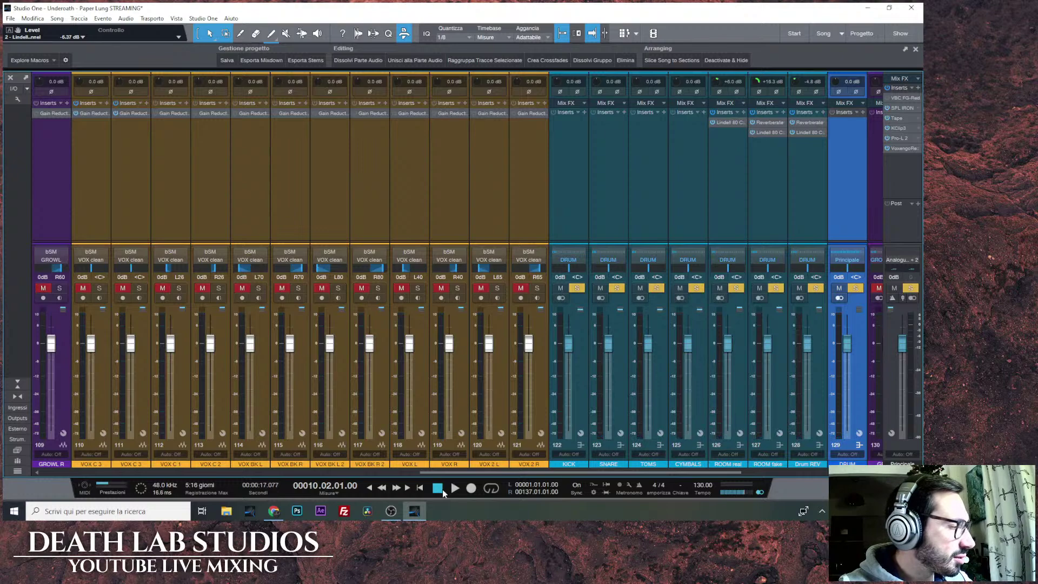
pyautogui.click(863, 112)
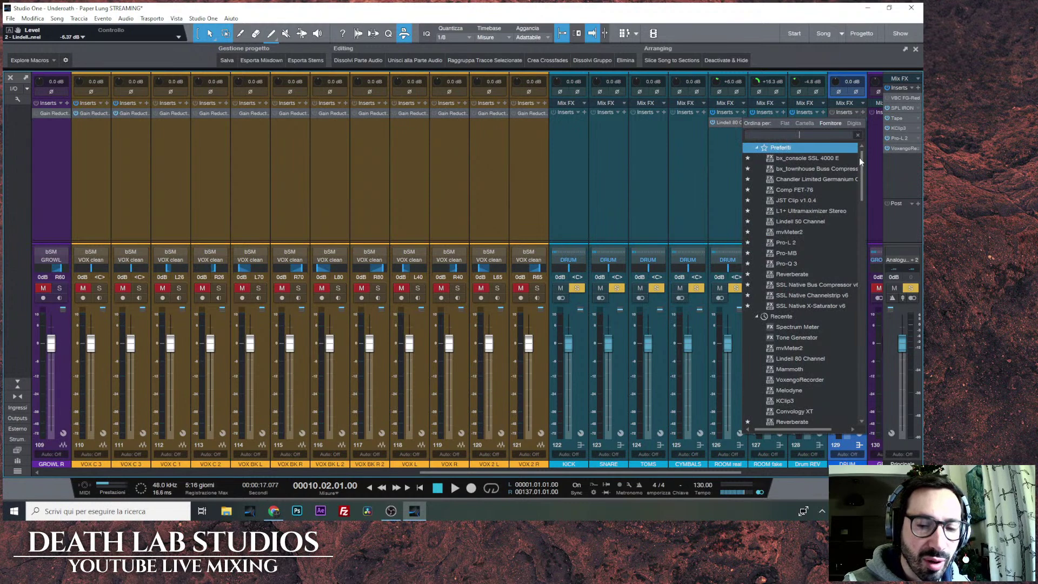
pyautogui.moveTo(862, 162); pyautogui.dragTo(836, 336)
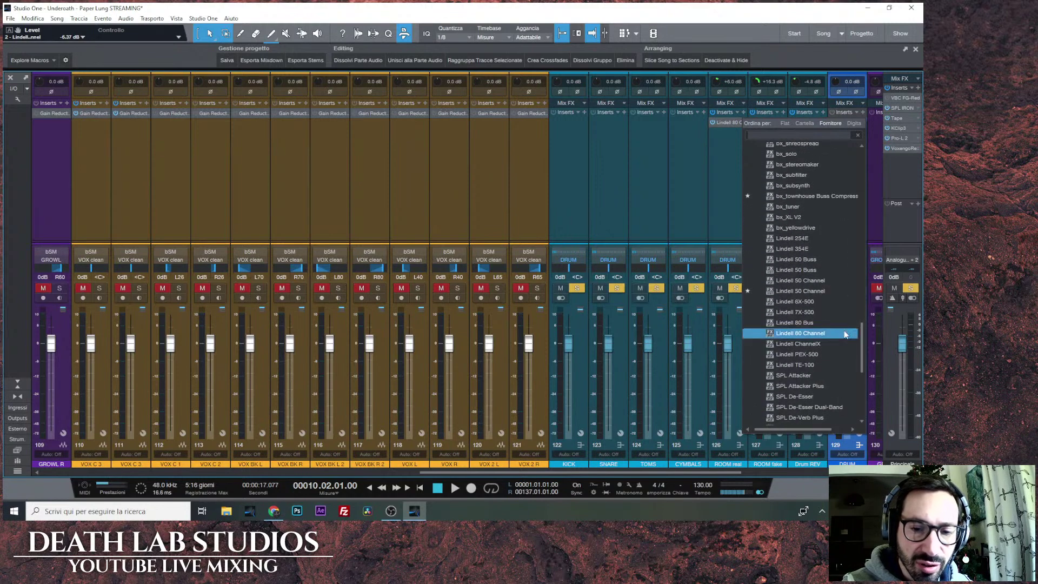
pyautogui.scroll(-1, 820, 313)
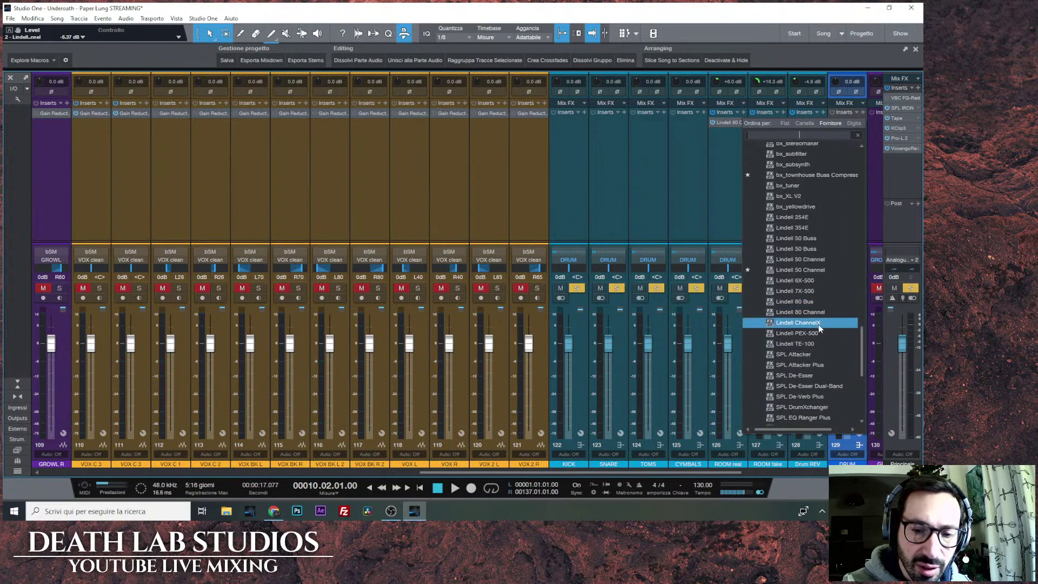
pyautogui.click(816, 304)
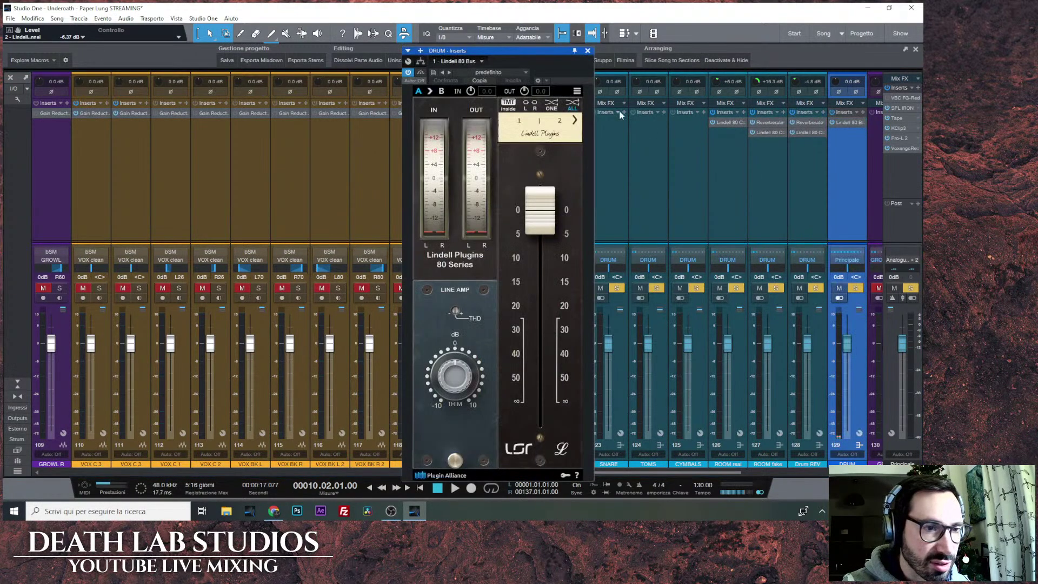
pyautogui.moveTo(559, 53); pyautogui.dragTo(622, 37)
# Turn the Lindell 80 Bus noise off and apply that noise setting in all instances.
pyautogui.click(640, 74)
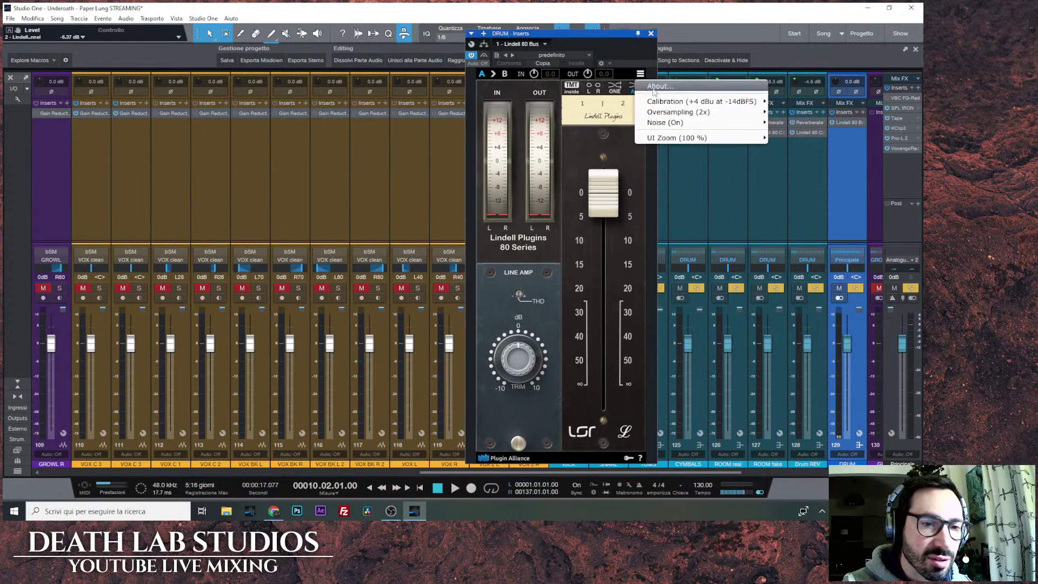
pyautogui.click(784, 143)
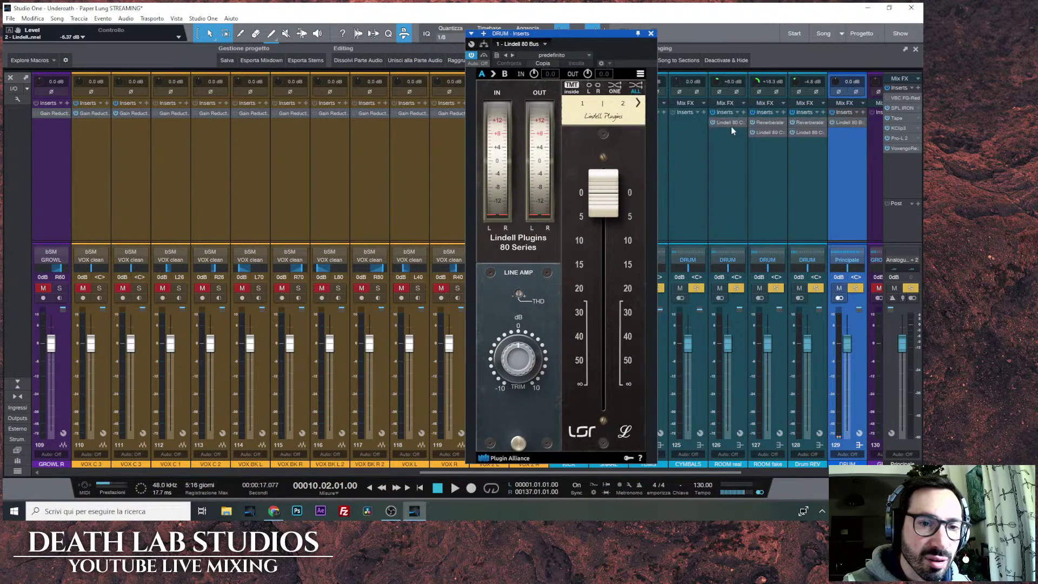
pyautogui.click(640, 74)
pyautogui.moveTo(665, 123)
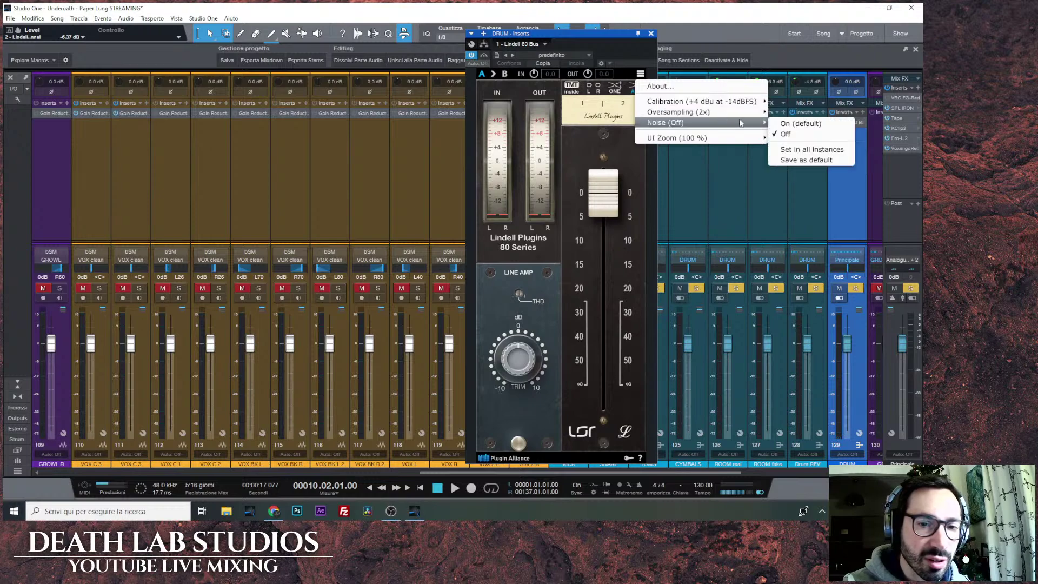
pyautogui.click(785, 149)
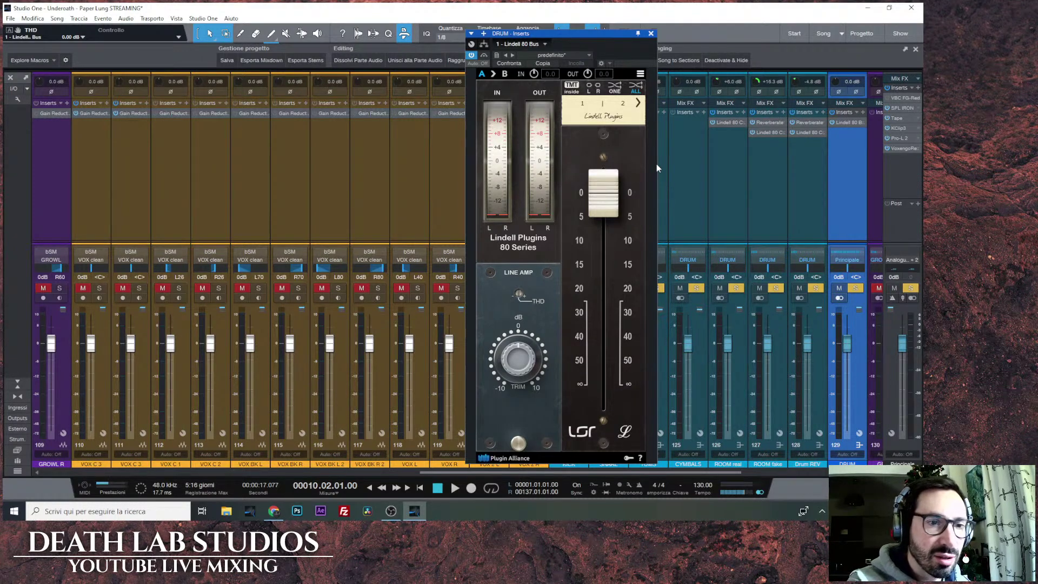
# Randomize the TMT channels across all Lindell instances until the DRUM bus plugin uses channel pair 9 | 10.
pyautogui.click(636, 88)
pyautogui.click(635, 88)
pyautogui.click(635, 88)
pyautogui.click(636, 88)
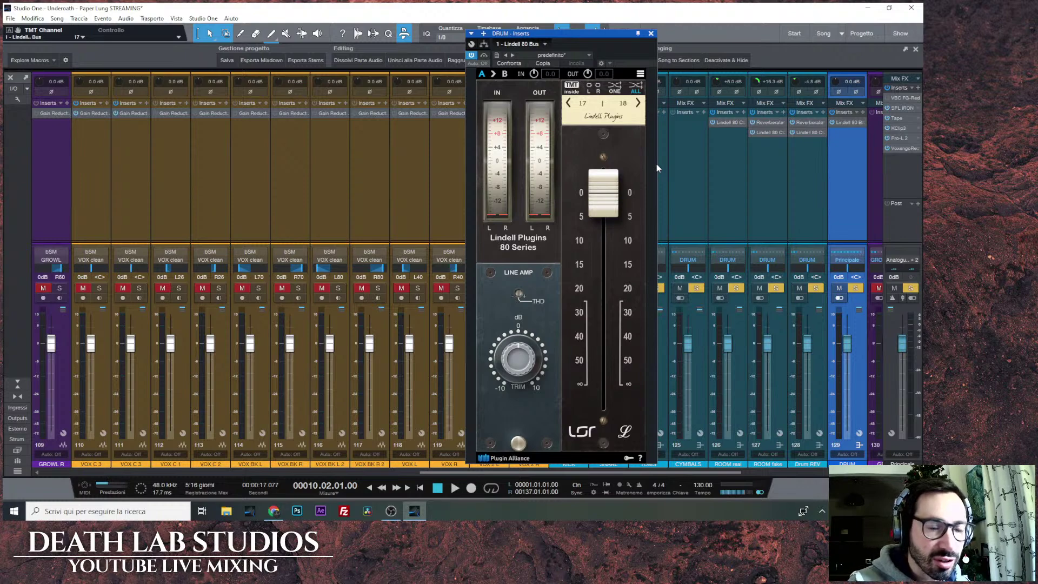
pyautogui.click(635, 88)
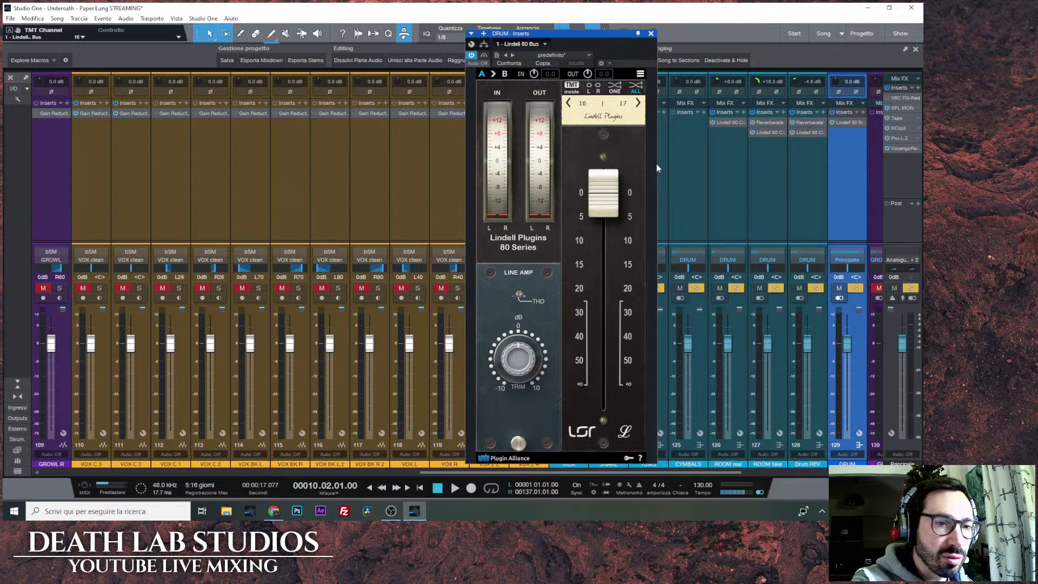
pyautogui.click(638, 102)
pyautogui.click(635, 88)
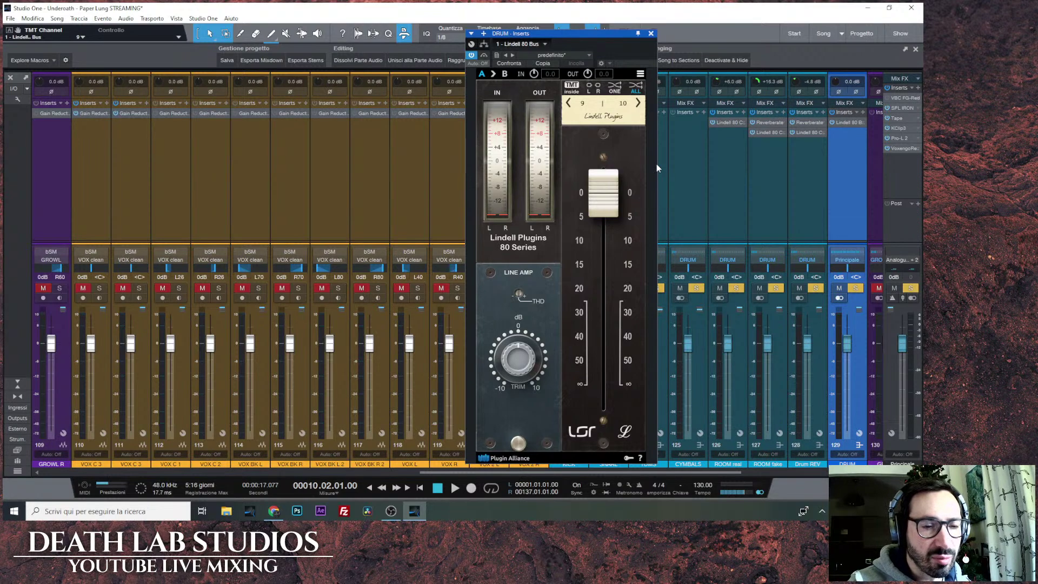
pyautogui.moveTo(603, 193)
pyautogui.mouseDown()
pyautogui.moveTo(603, 348)
pyautogui.moveTo(603, 193)
pyautogui.mouseUp()
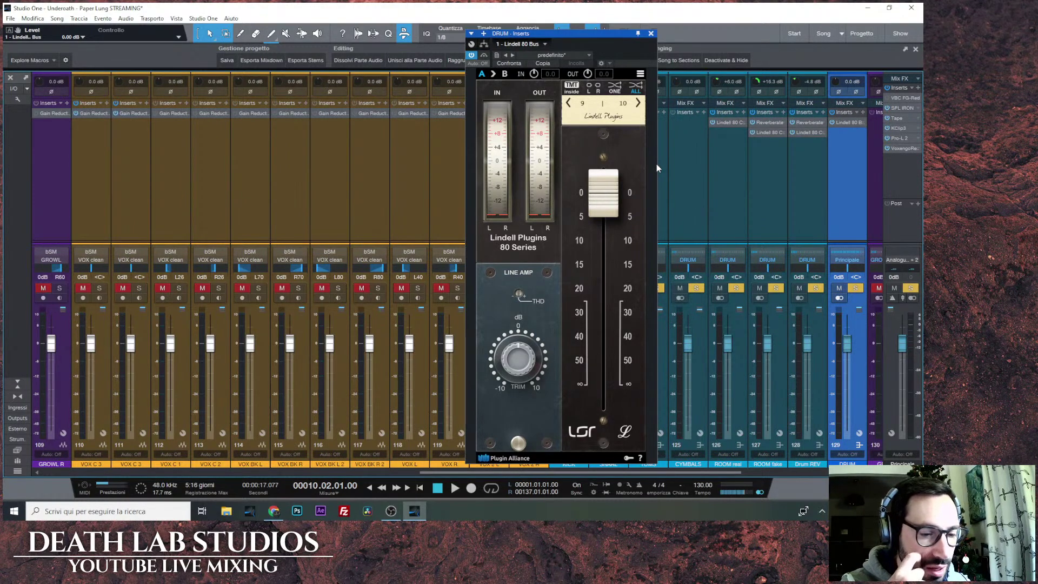
# Check the live stream in OBS and its viewer analytics in YouTube Studio, and return to Studio One.
pyautogui.click(397, 511)
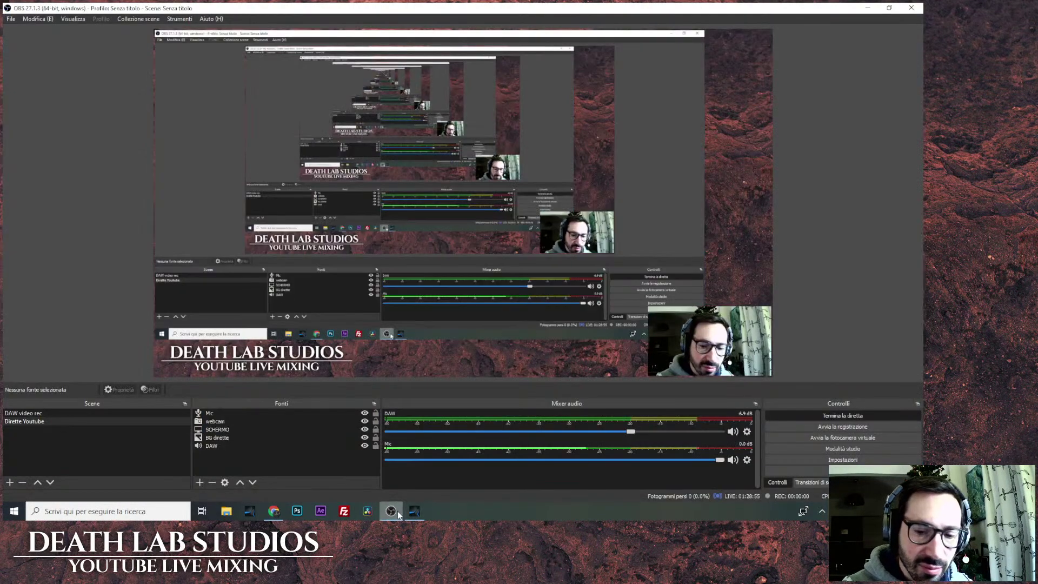
pyautogui.click(398, 510)
pyautogui.click(275, 510)
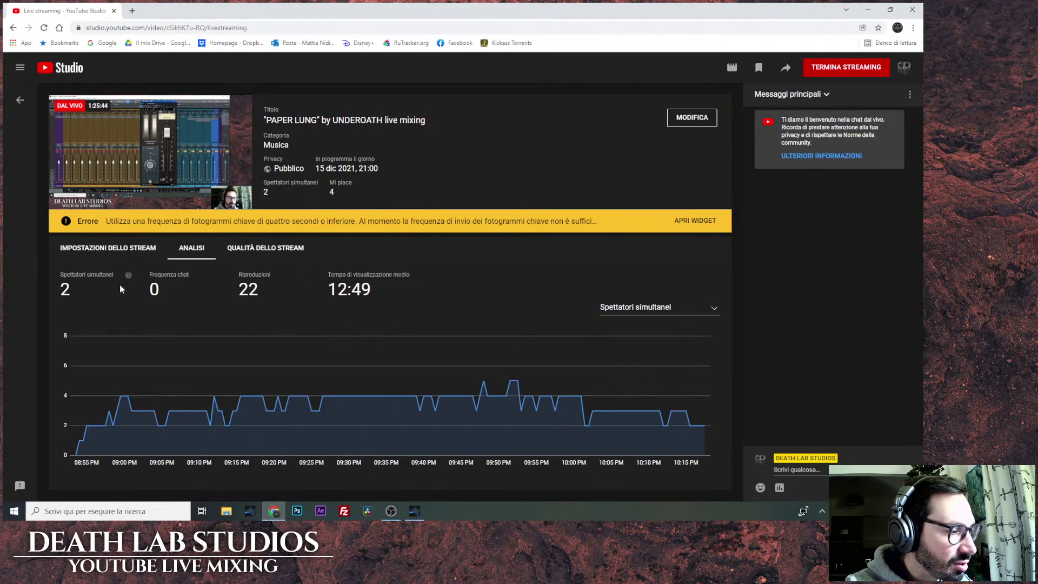
pyautogui.moveTo(129, 276)
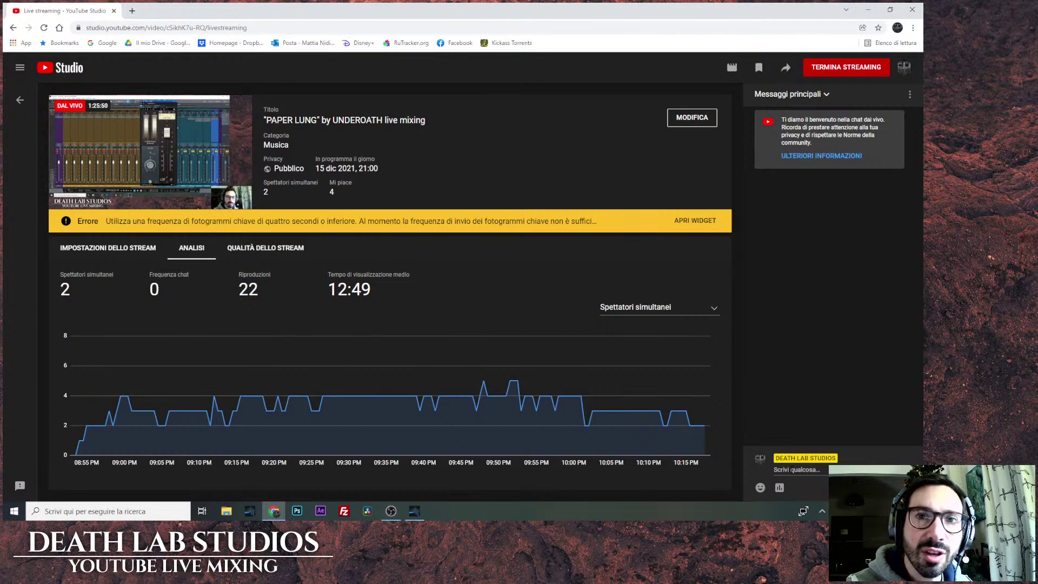
pyautogui.moveTo(628, 449)
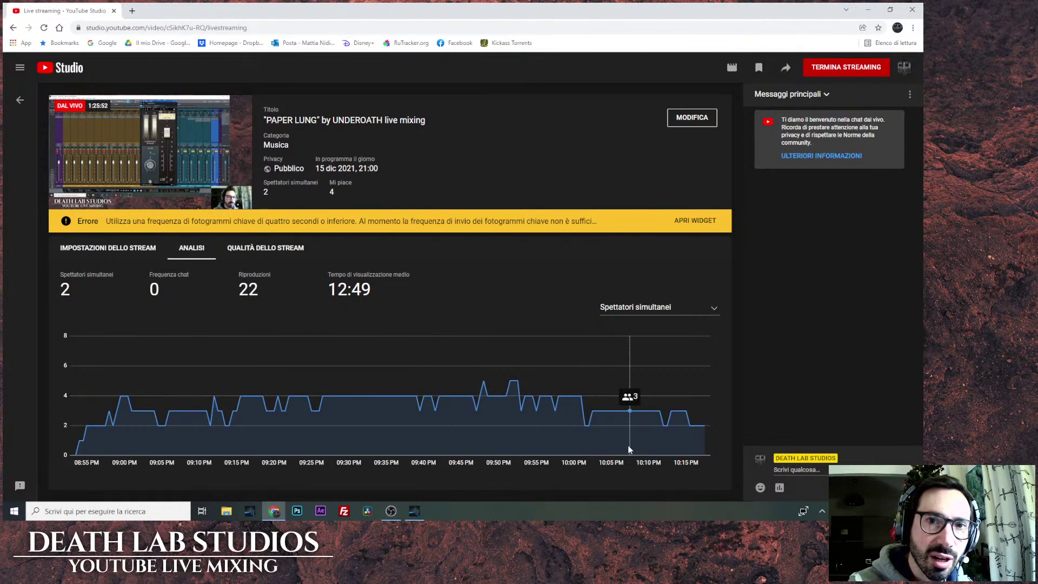
pyautogui.click(414, 511)
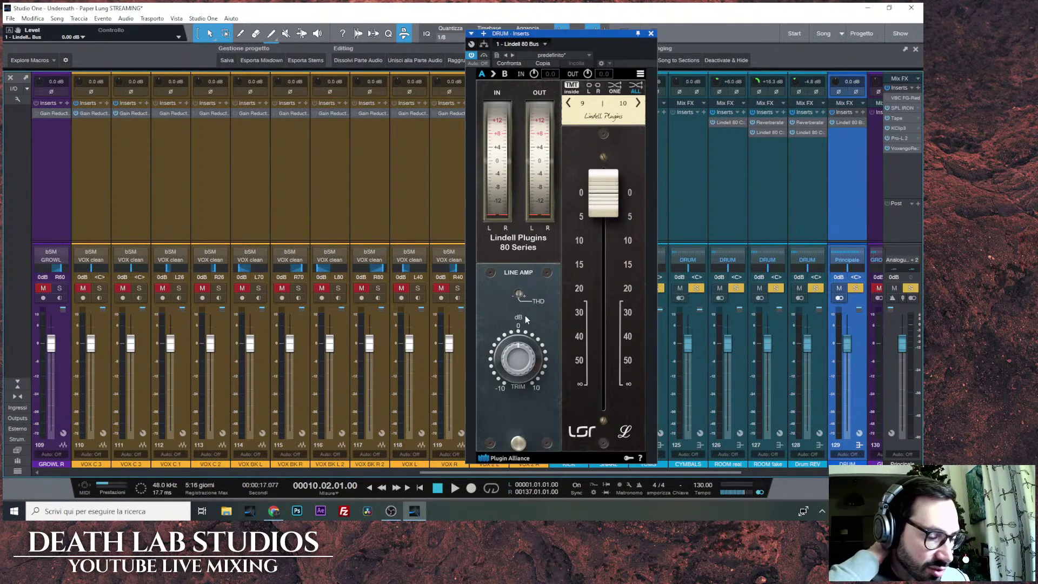
# Play the DRUM bus and try the Lindell 80 Bus THD control at up to 30 dB.
pyautogui.click(454, 488)
pyautogui.click(856, 288)
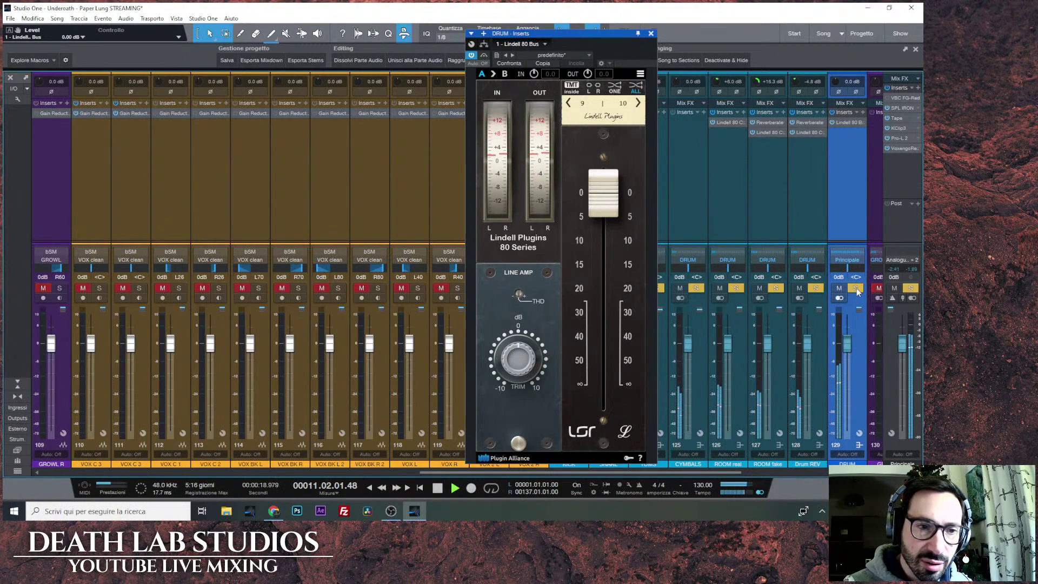
pyautogui.moveTo(642, 37); pyautogui.dragTo(615, 33)
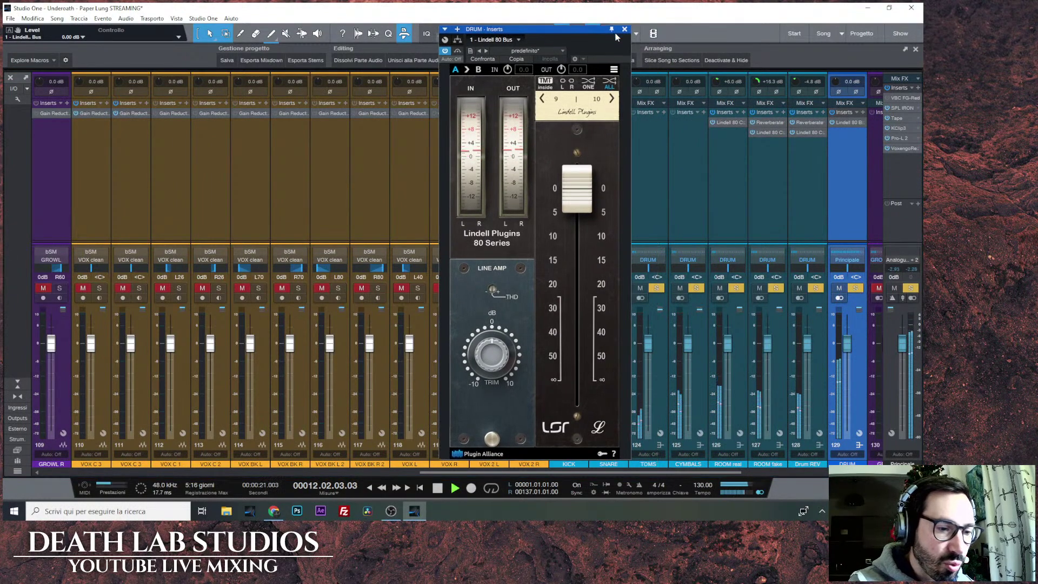
pyautogui.moveTo(492, 290)
pyautogui.mouseDown()
pyautogui.moveTo(492, 243)
pyautogui.moveTo(492, 338)
pyautogui.mouseUp()
pyautogui.doubleClick(491, 290)
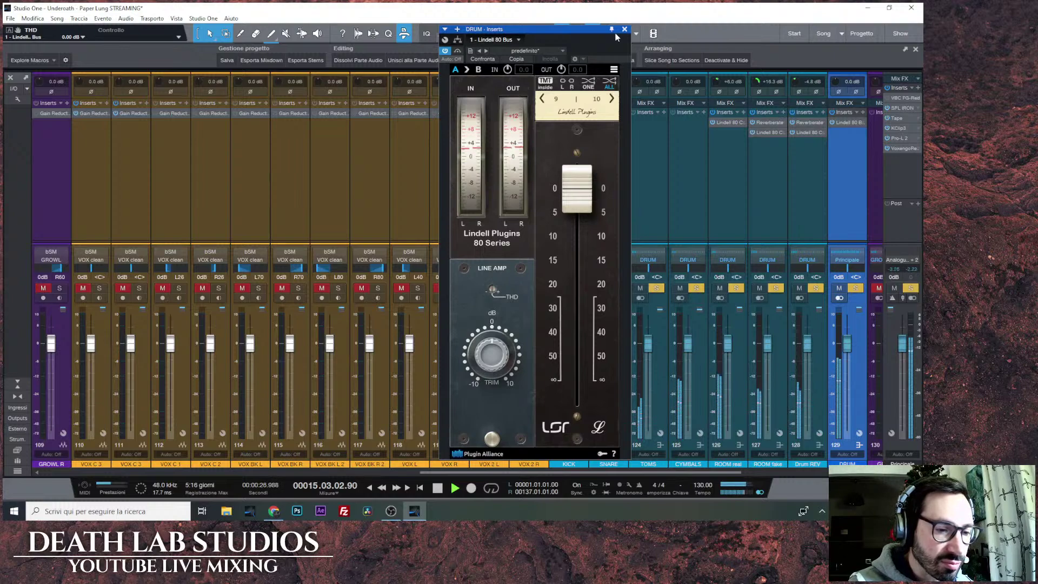
pyautogui.moveTo(492, 290); pyautogui.dragTo(492, 244)
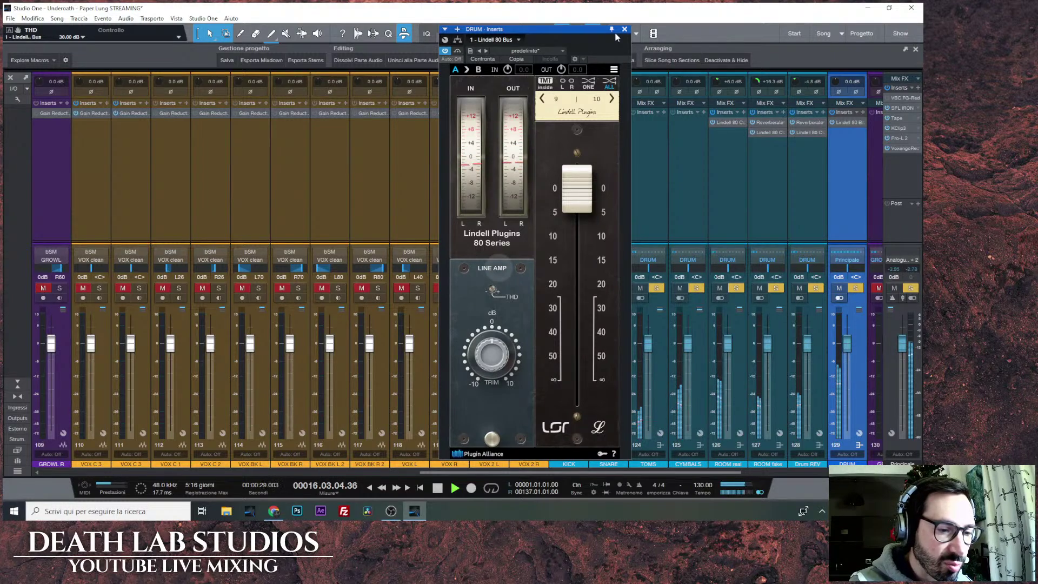
# Try the Lindell 80 Bus Trim at 10 dB and its output fader on the playing DRUM bus.
pyautogui.moveTo(491, 354); pyautogui.dragTo(490, 323)
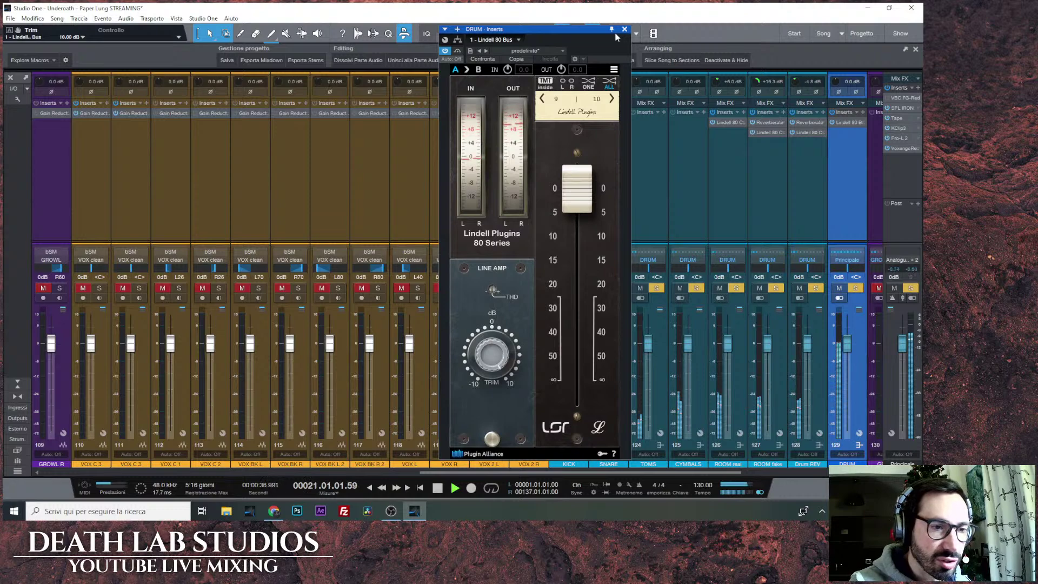
pyautogui.moveTo(577, 188)
pyautogui.mouseDown()
pyautogui.moveTo(577, 251)
pyautogui.moveTo(577, 188)
pyautogui.mouseUp()
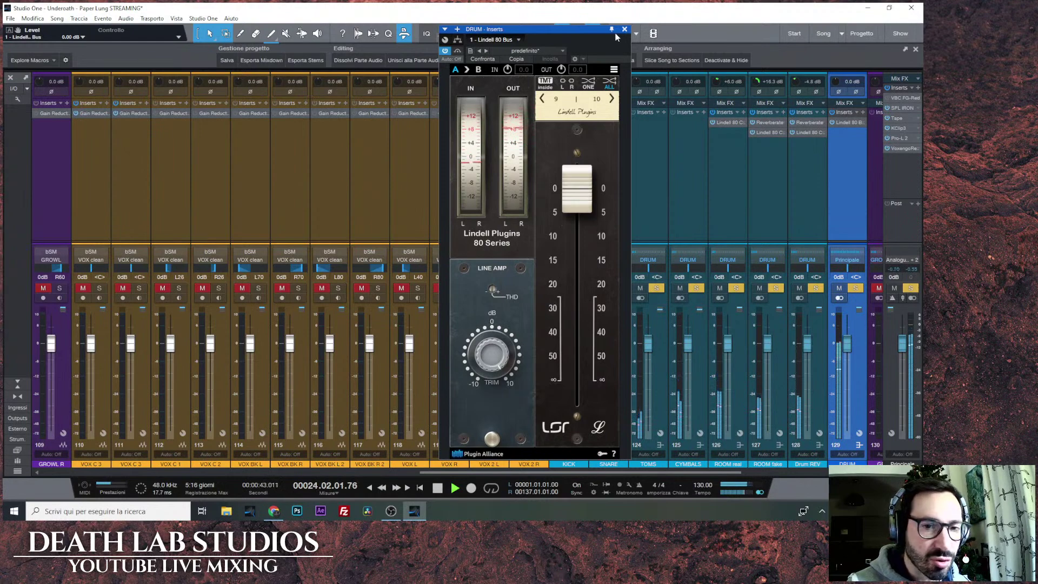
pyautogui.moveTo(577, 188)
pyautogui.mouseDown()
pyautogui.moveTo(577, 373)
pyautogui.moveTo(577, 189)
pyautogui.mouseUp()
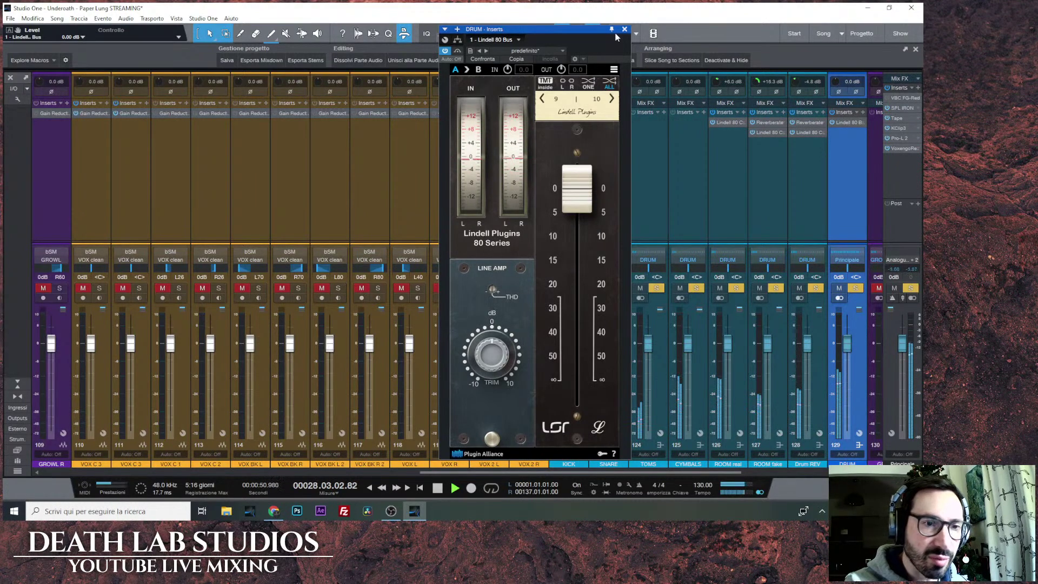
# Close the DRUM bus plugin, solo the TOM 1 track and play it from bar 10.
pyautogui.click(624, 29)
pyautogui.hscroll(-8, 474, 397)
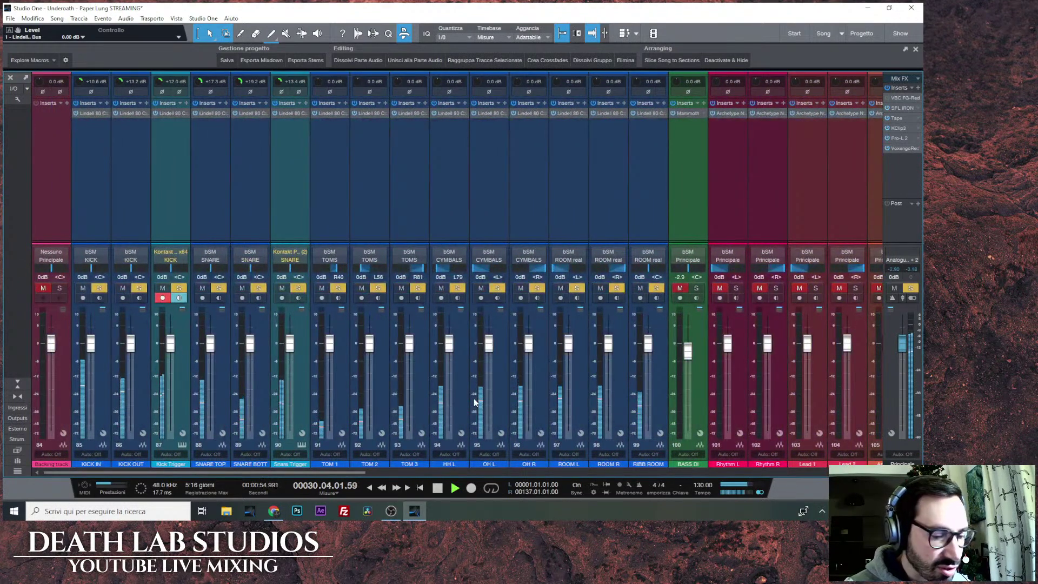
pyautogui.click(437, 488)
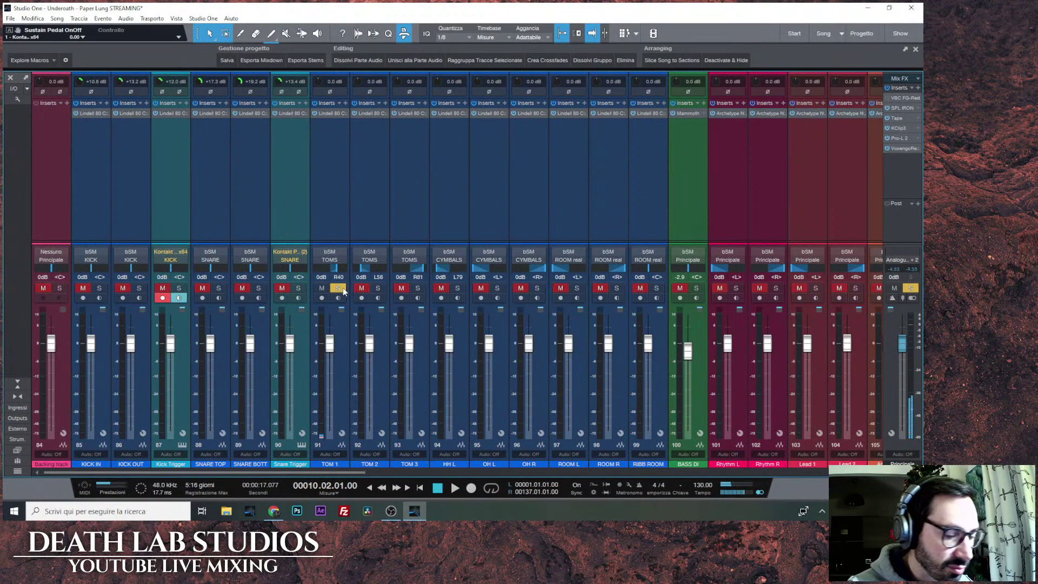
pyautogui.click(454, 489)
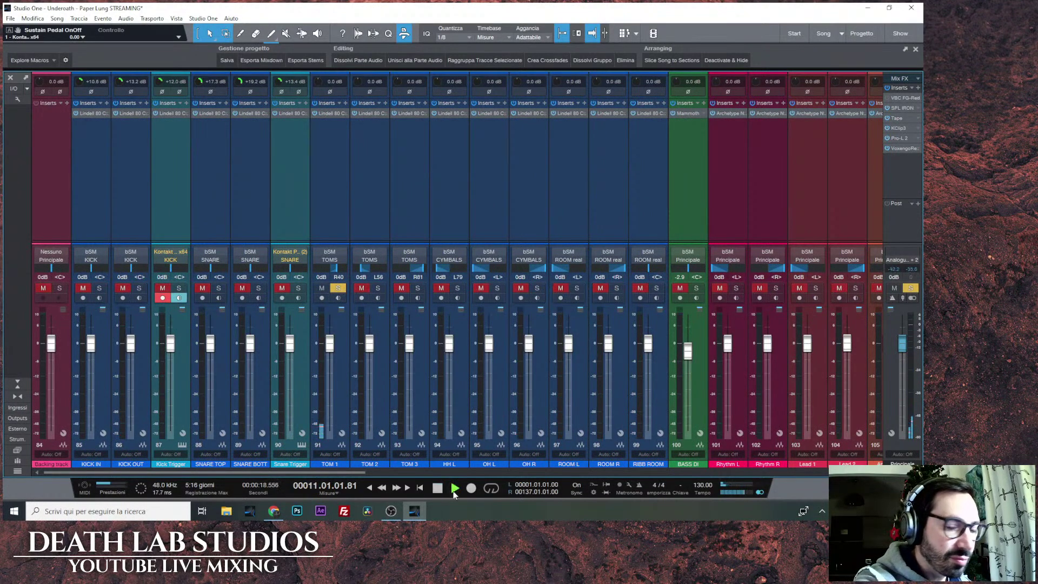
# Look through the arrangement for tom hits and continue playback from about bar 122.
pyautogui.press('F3')
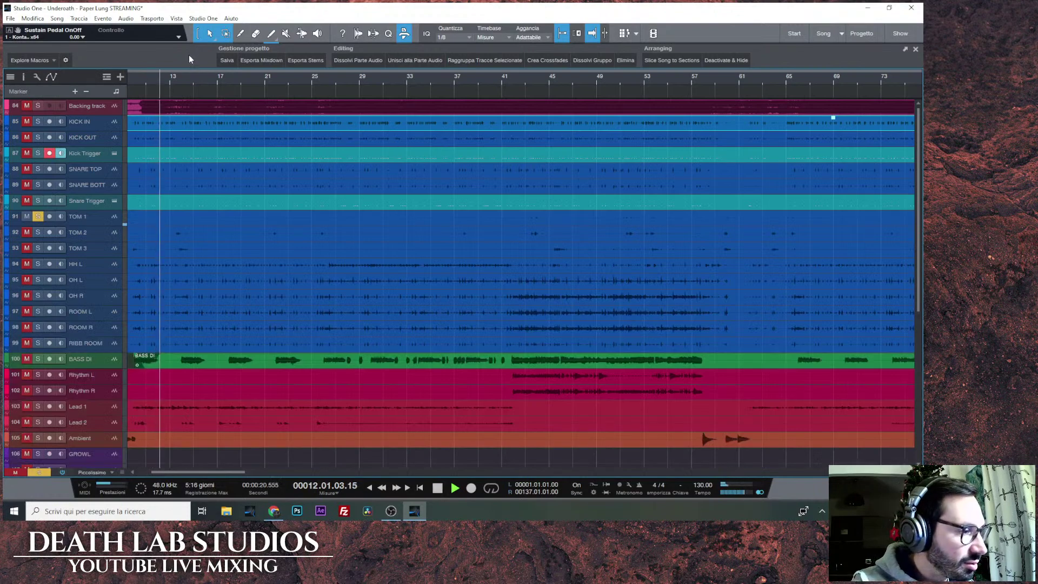
pyautogui.press('e')
pyautogui.press('e')
pyautogui.press('e')
pyautogui.press('e')
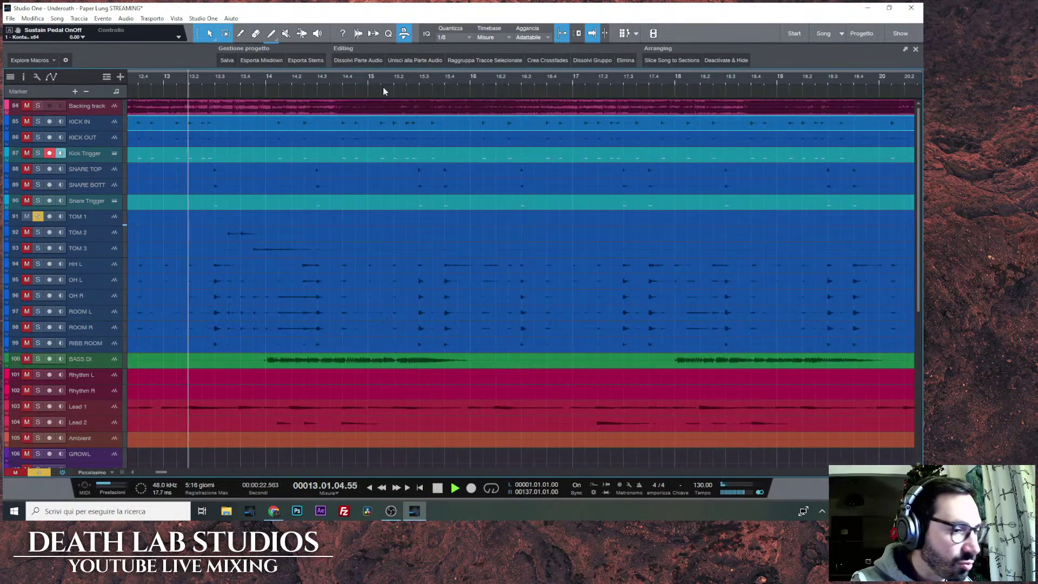
pyautogui.press('w')
pyautogui.press('w')
pyautogui.press('w')
pyautogui.press('w')
pyautogui.press('w')
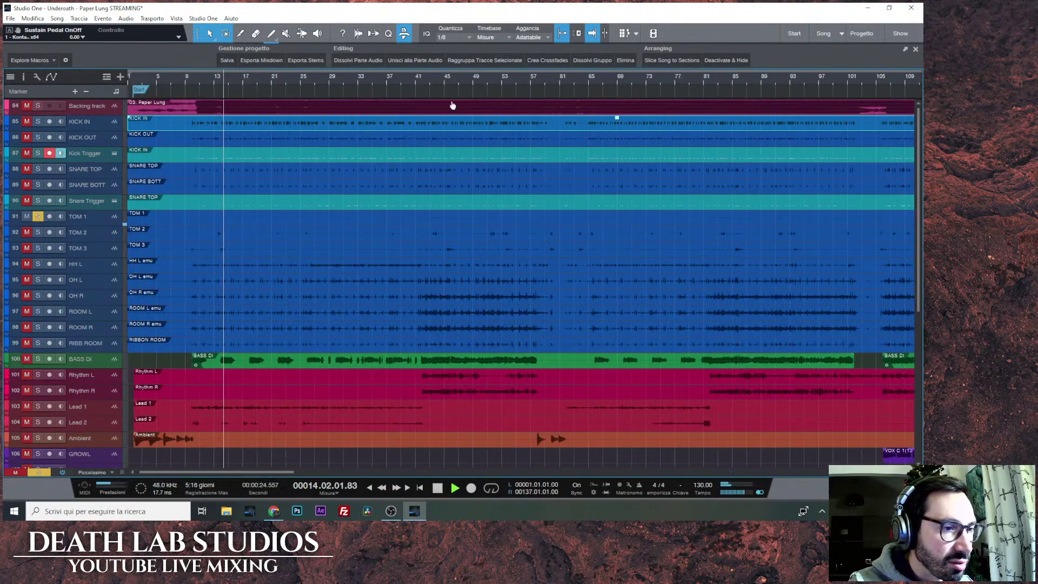
pyautogui.press('e')
pyautogui.press('e')
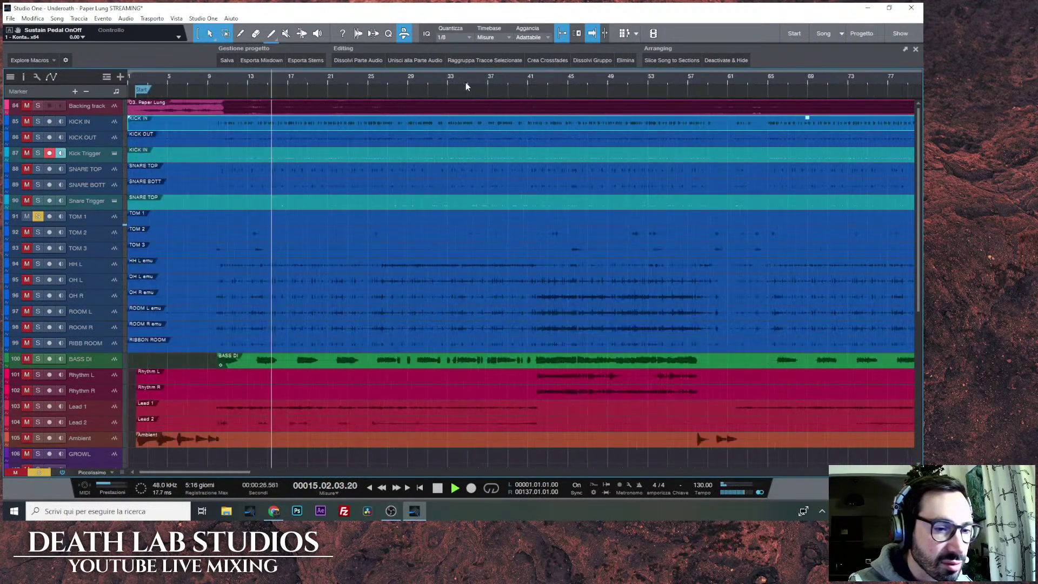
pyautogui.press('w')
pyautogui.press('w')
pyautogui.click(550, 81)
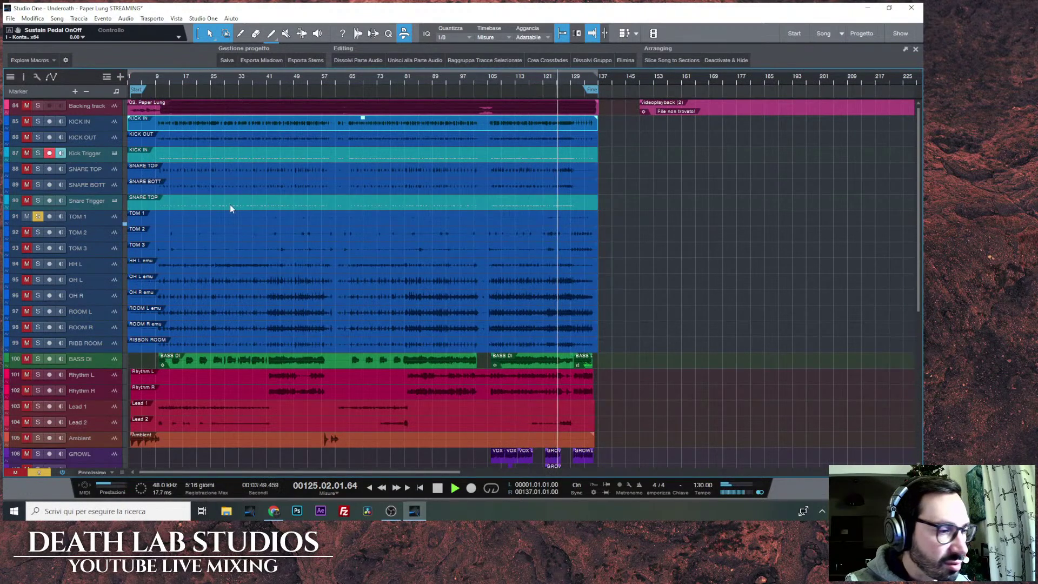
# Solo TOM 2 instead of TOM 1 and bring the mixer back up at the drum buses.
pyautogui.click(37, 218)
pyautogui.click(38, 232)
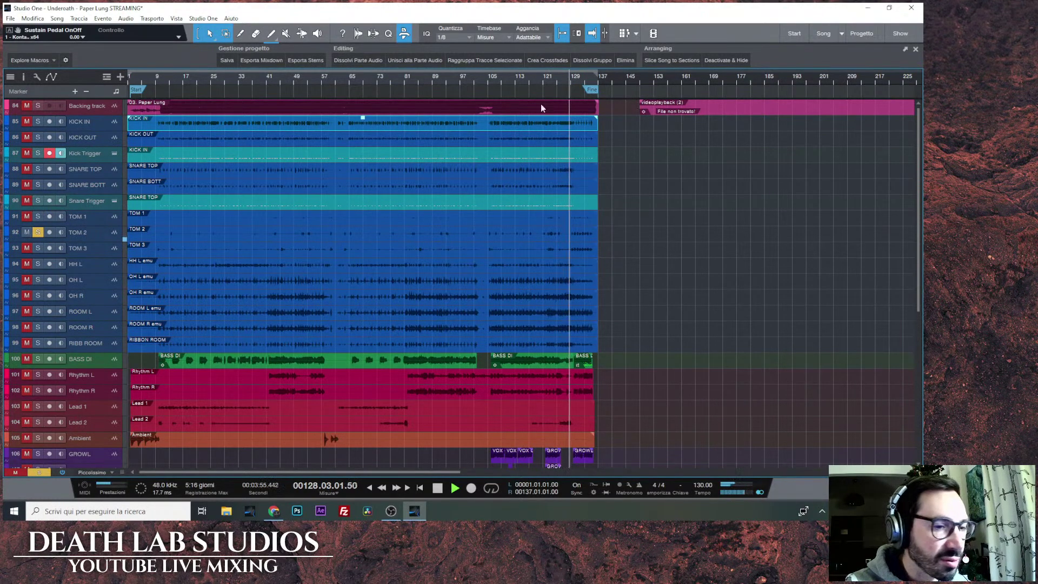
pyautogui.press('F3')
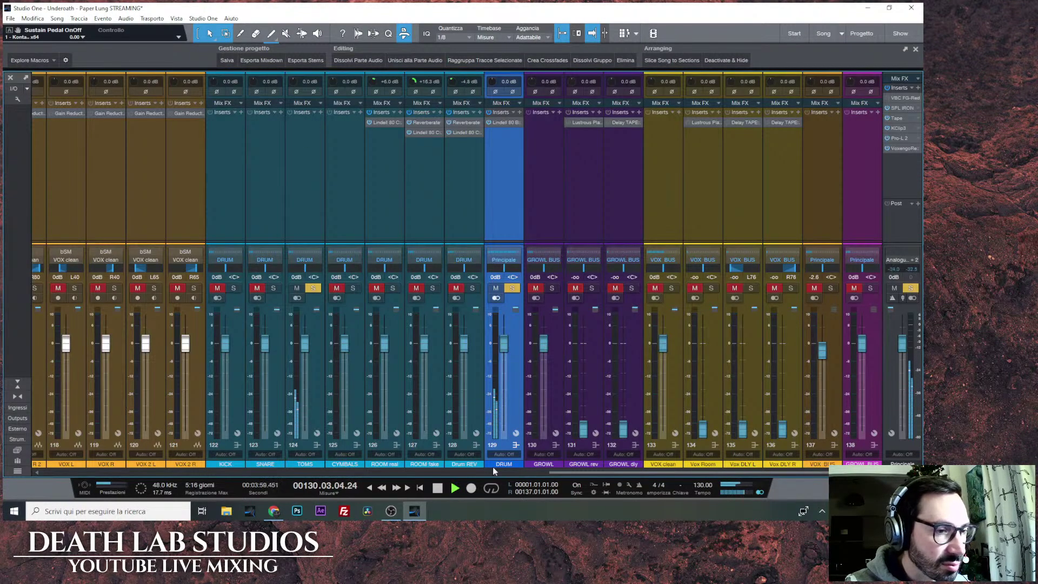
# Restart playback of the soloed TOM 2 from about bar 129 in the arrangement.
pyautogui.moveTo(551, 472); pyautogui.dragTo(118, 472)
pyautogui.press('F3')
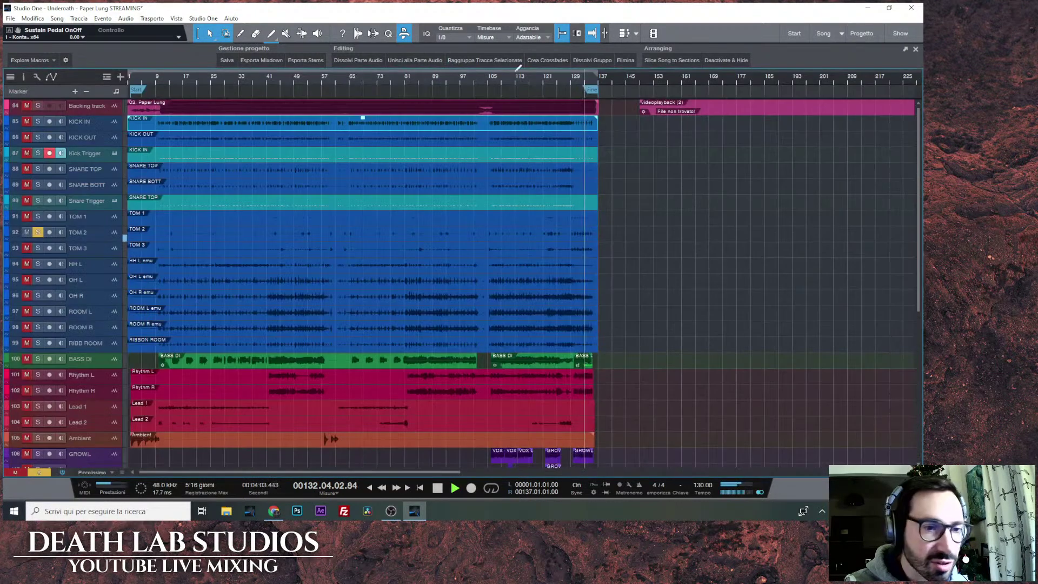
pyautogui.scroll(3, 581, 78)
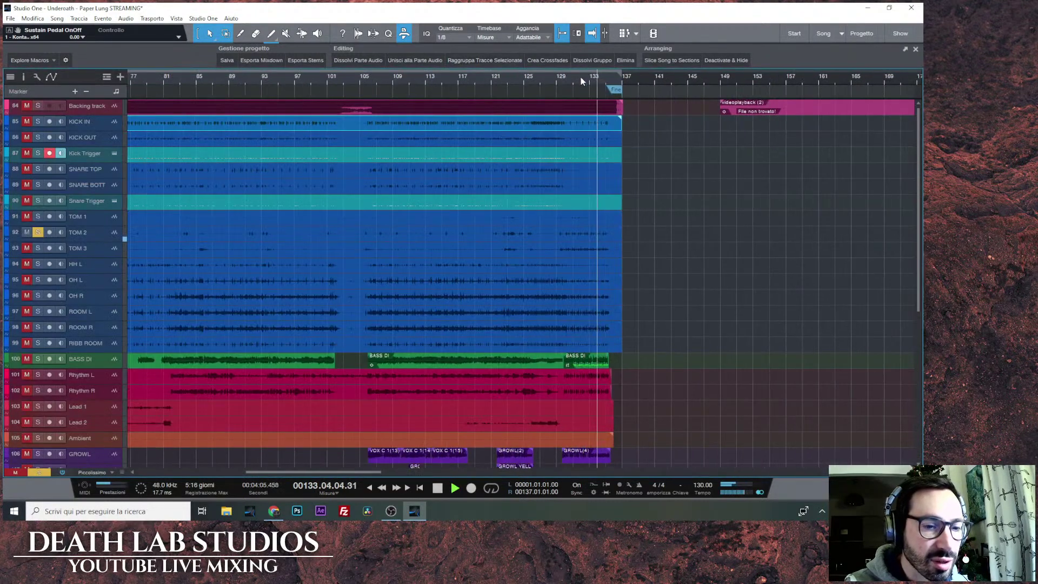
pyautogui.click(558, 78)
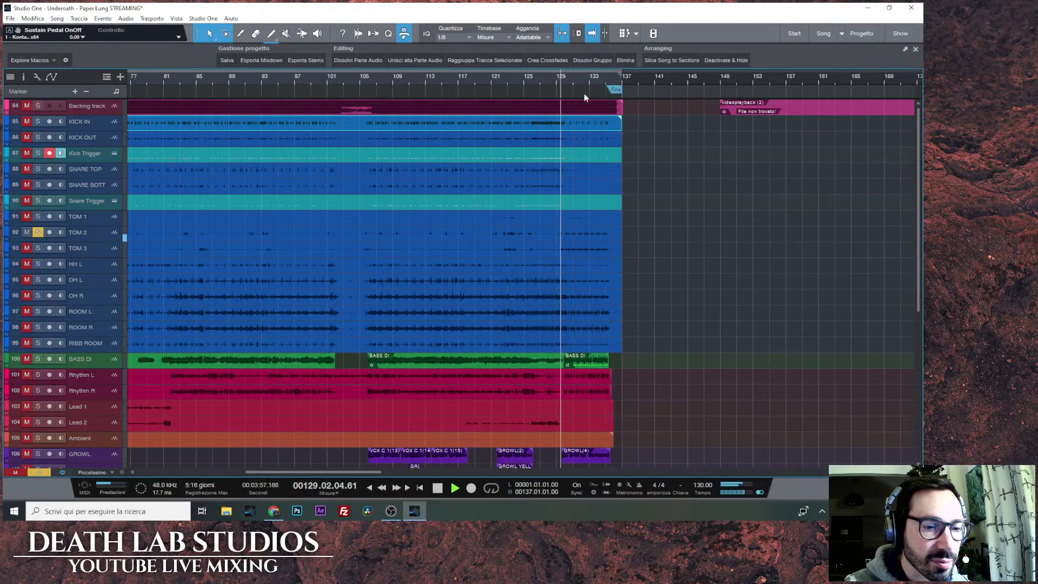
# Open TOM 2's Lindell 80 Channel in the mixer, set its preamp gain to 10.19 dB and replay the passage.
pyautogui.press('F3')
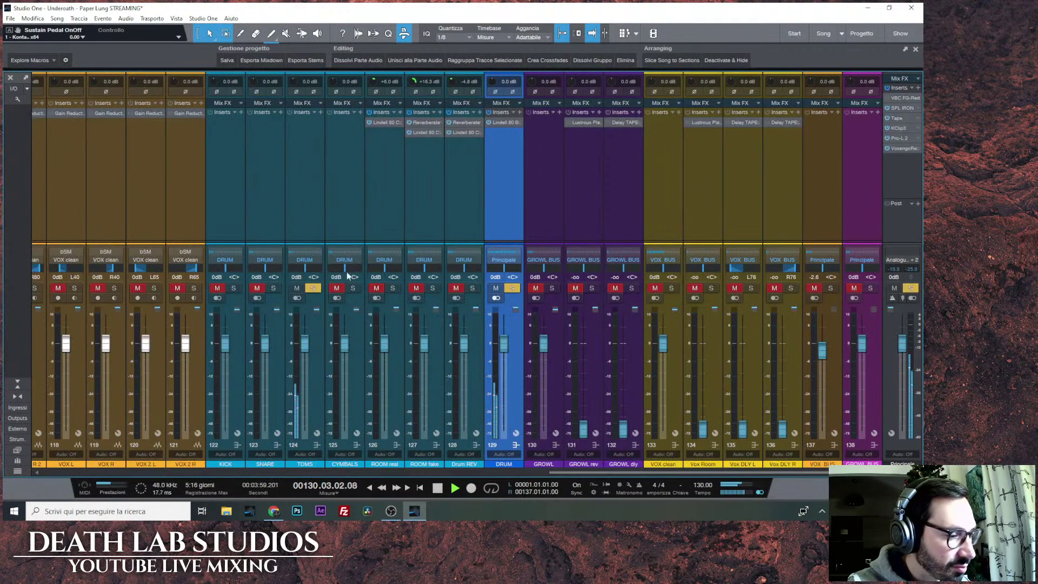
pyautogui.moveTo(554, 474); pyautogui.dragTo(41, 475)
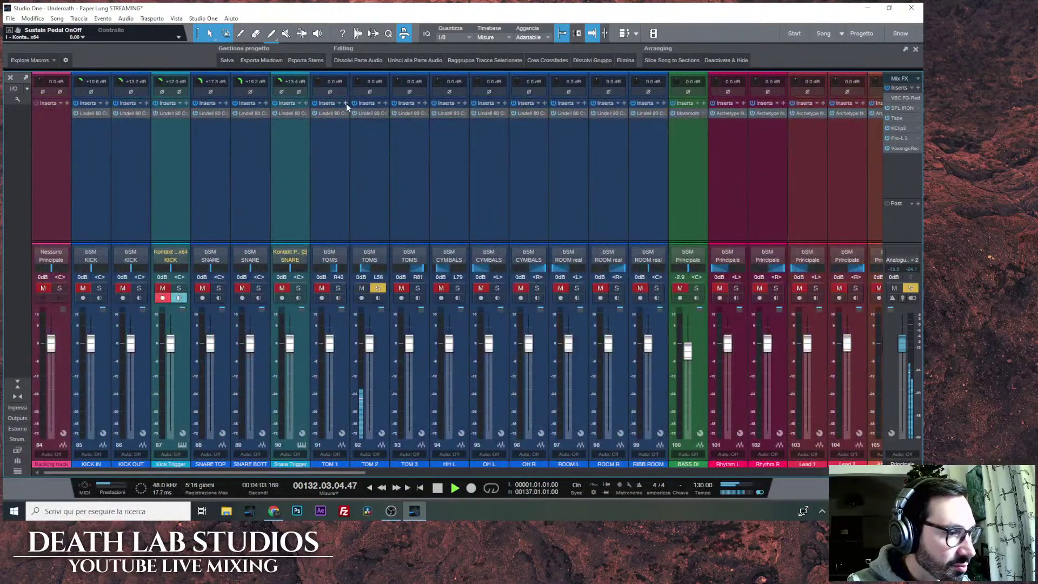
pyautogui.click(364, 113)
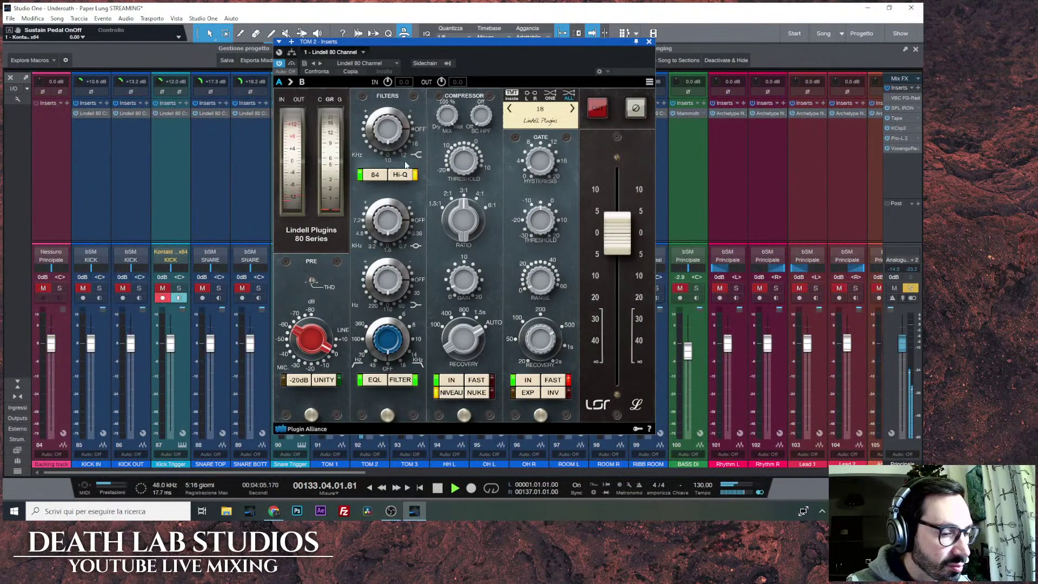
pyautogui.moveTo(324, 354); pyautogui.dragTo(320, 316)
pyautogui.click(453, 488)
pyautogui.click(453, 488)
pyautogui.moveTo(462, 42); pyautogui.dragTo(670, 60)
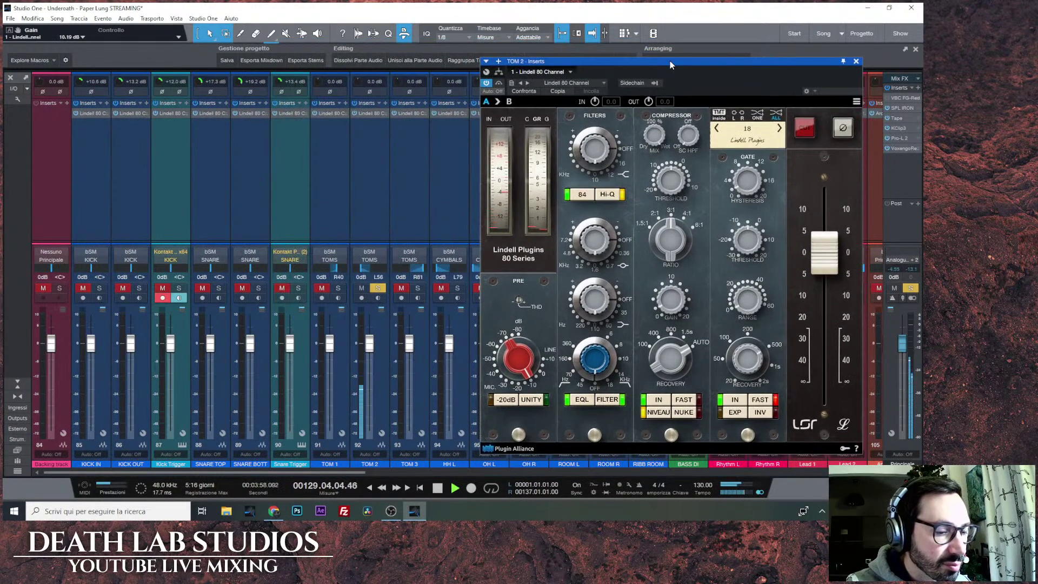
# Raise TOM 2's input gain to about +6.8 dB and lower the Lindell 80 Channel output fader to -7.11 dB.
pyautogui.moveTo(359, 90); pyautogui.dragTo(359, 82)
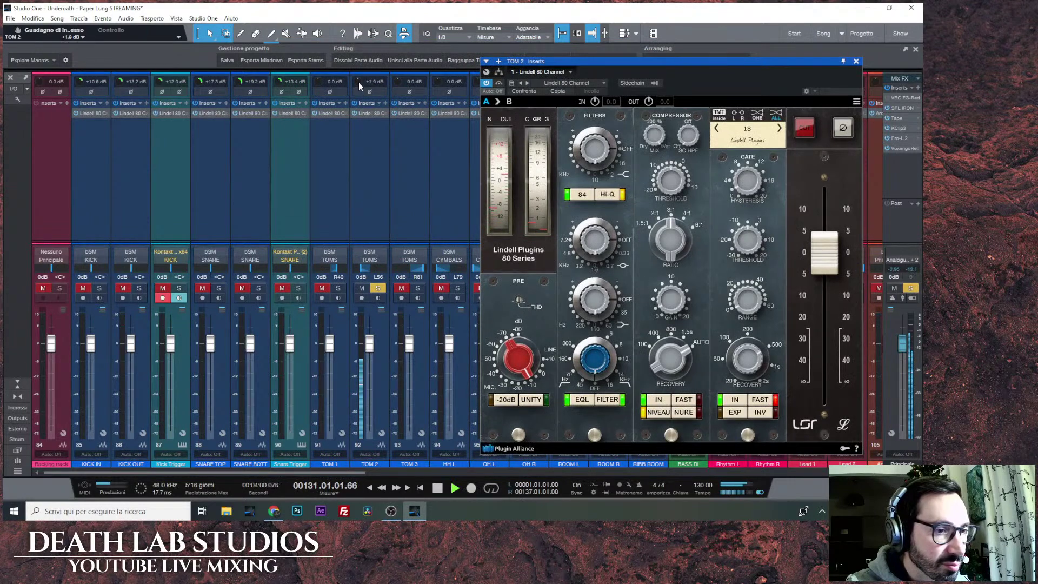
pyautogui.scroll(5, 358, 82)
pyautogui.scroll(2, 359, 83)
pyautogui.moveTo(826, 253); pyautogui.dragTo(828, 305)
pyautogui.click(453, 492)
pyautogui.scroll(2, 821, 303)
pyautogui.moveTo(821, 304); pyautogui.dragTo(820, 294)
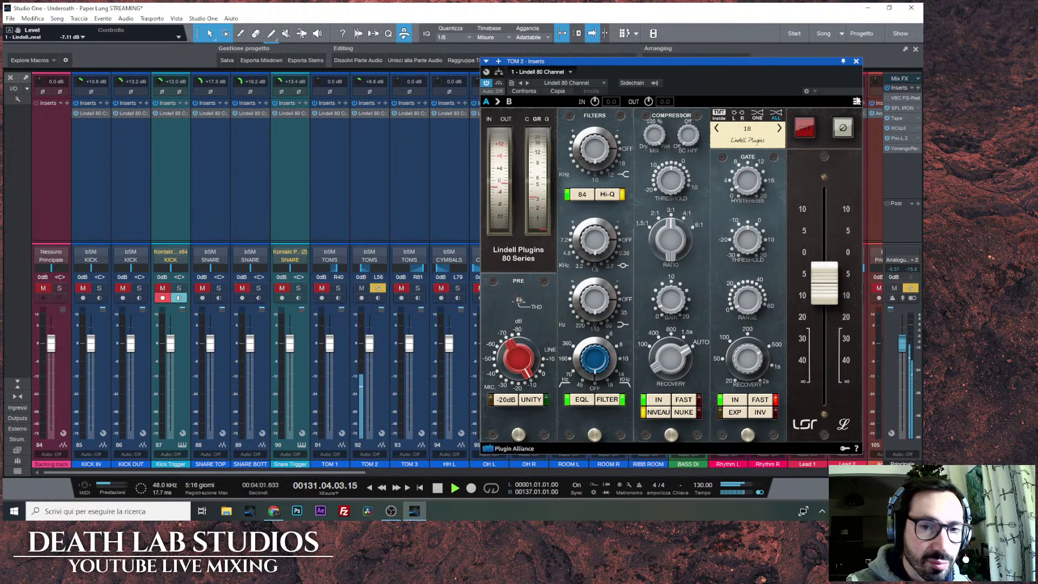
# Close the TOM 2 plugin, stop playback and remove the Lindell 80 Channel inserts from TOM 1 and TOM 3.
pyautogui.click(856, 62)
pyautogui.click(438, 488)
pyautogui.click(344, 113)
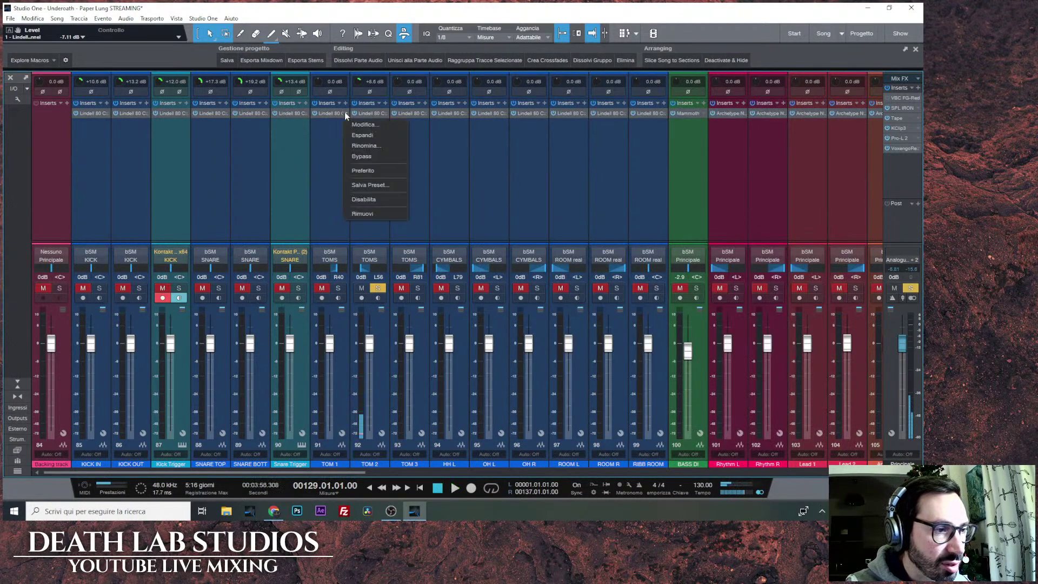
pyautogui.click(370, 214)
pyautogui.click(425, 113)
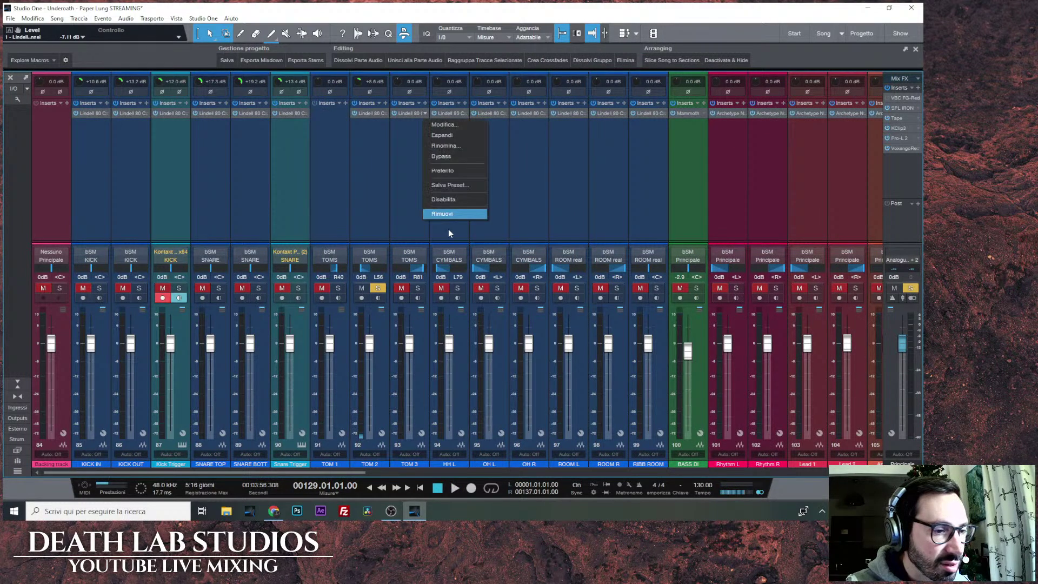
pyautogui.click(450, 216)
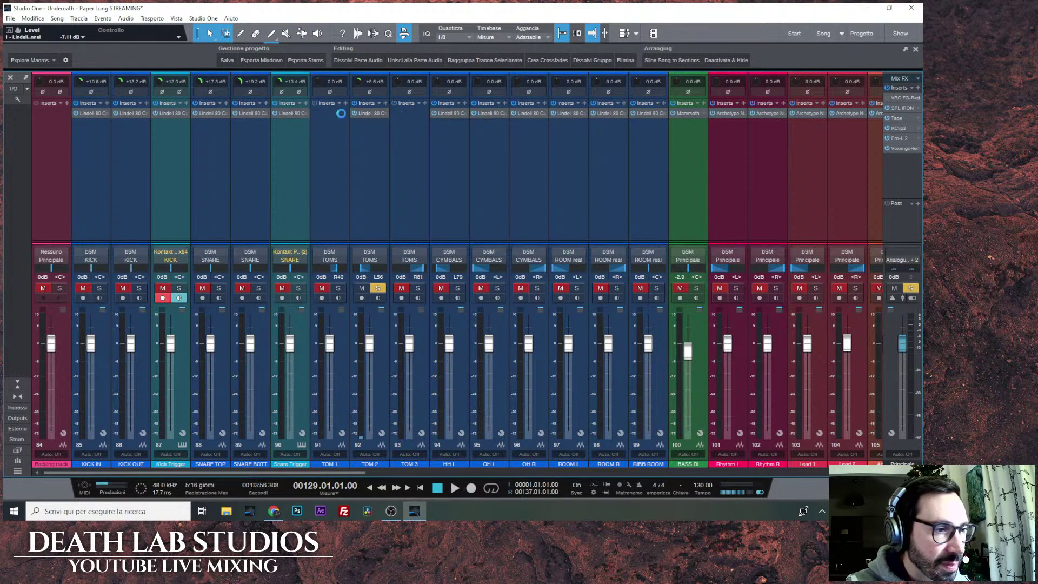
# Copy TOM 2's Lindell 80 Channel to TOM 1 and TOM 3 and match their input gains at about +6.8 dB.
pyautogui.click(364, 113)
pyautogui.moveTo(364, 112); pyautogui.dragTo(404, 77)
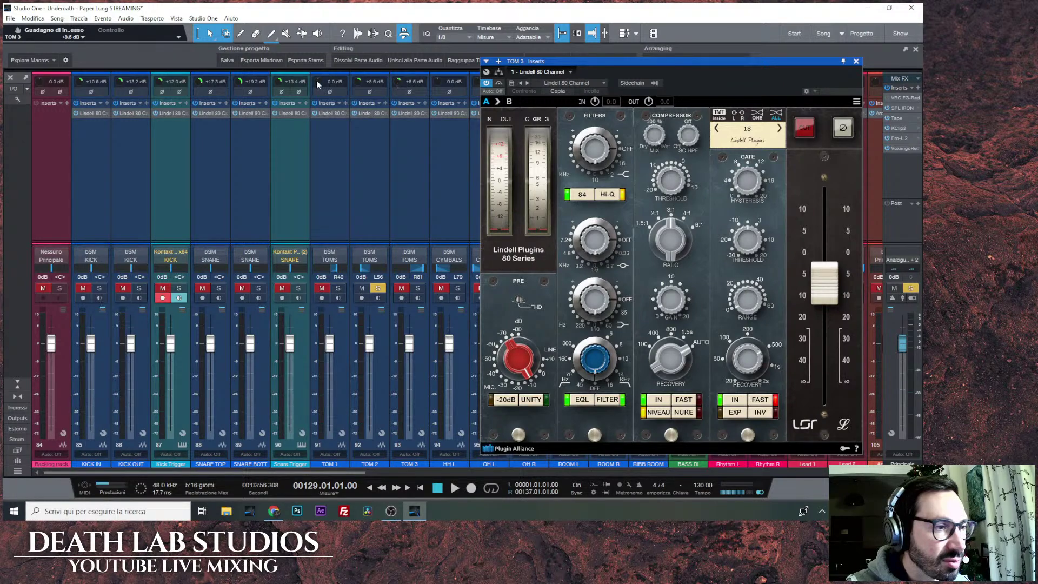
pyautogui.scroll(2, 317, 80)
pyautogui.scroll(1, 318, 80)
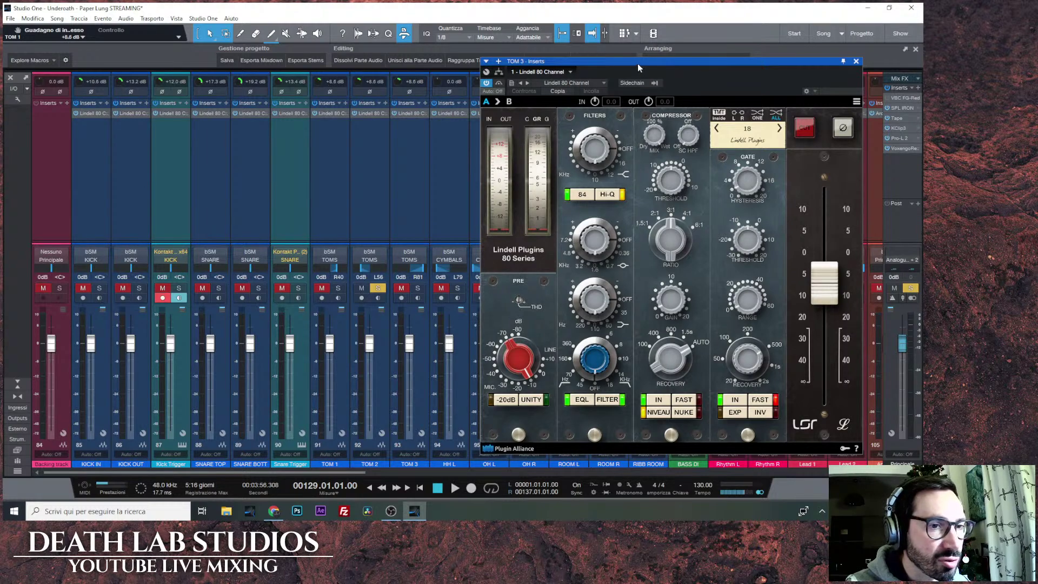
pyautogui.moveTo(638, 62); pyautogui.dragTo(421, 62)
pyautogui.click(640, 62)
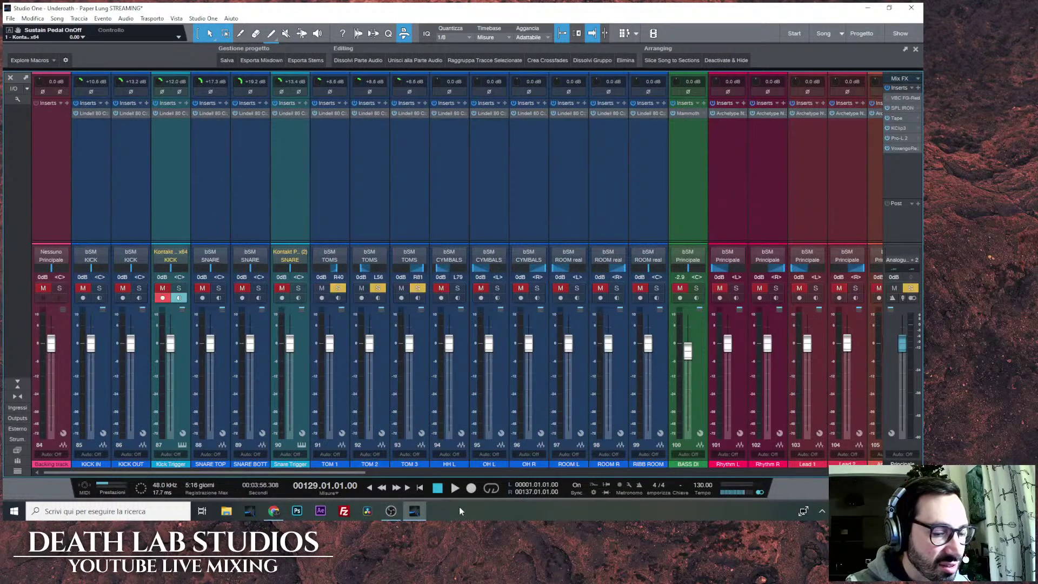
# Play the three soloed toms from bar 129, then the full drum mix, and check the drum bus levels.
pyautogui.click(455, 488)
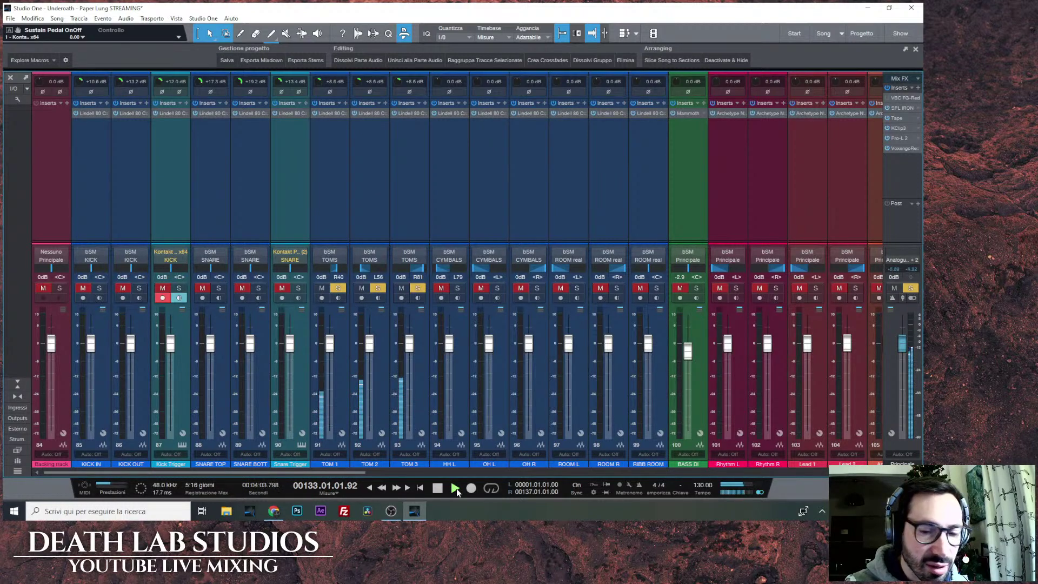
pyautogui.moveTo(396, 471); pyautogui.dragTo(830, 467)
pyautogui.click(455, 488)
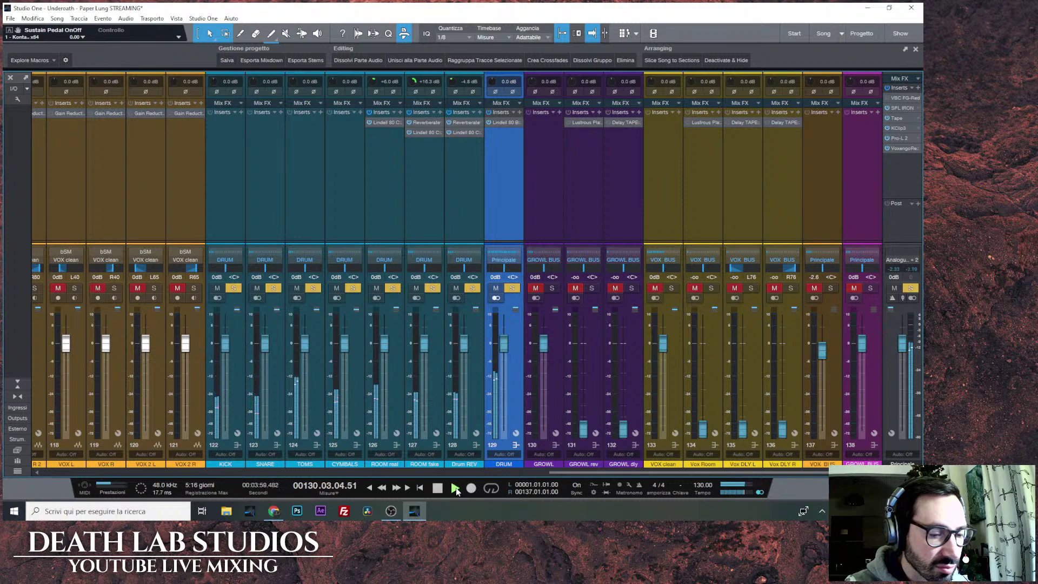
# Reveal and enlarge the mixer's send section, then replay the drum buses from bar 129.
pyautogui.moveTo(437, 241); pyautogui.dragTo(431, 179)
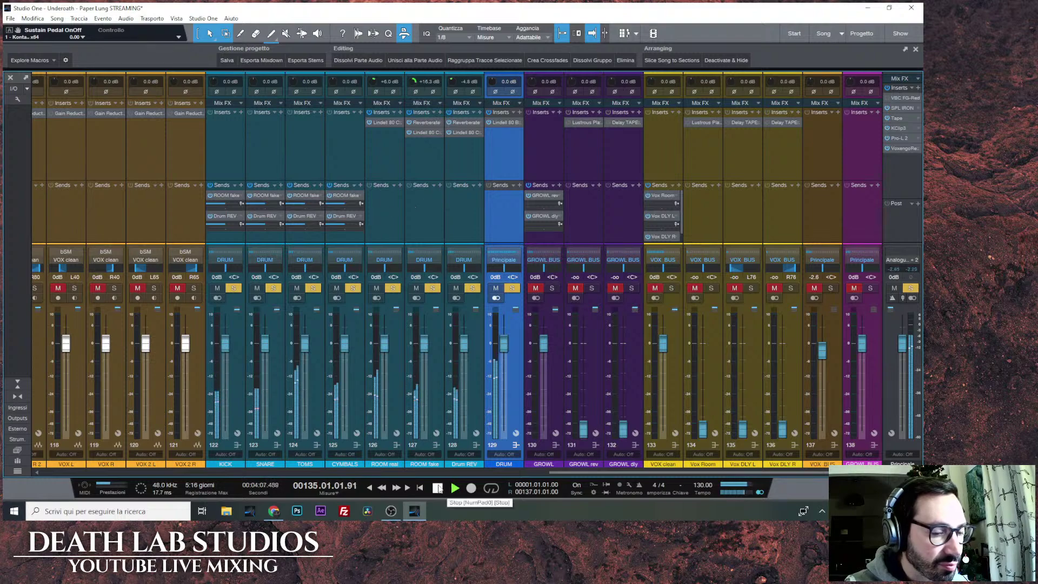
pyautogui.click(437, 488)
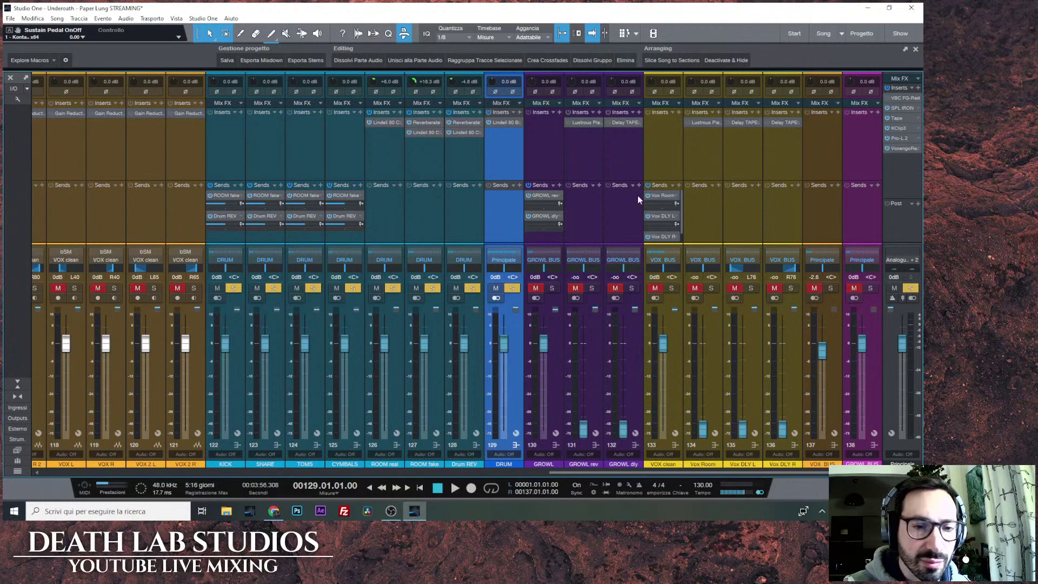
pyautogui.moveTo(636, 179); pyautogui.dragTo(640, 167)
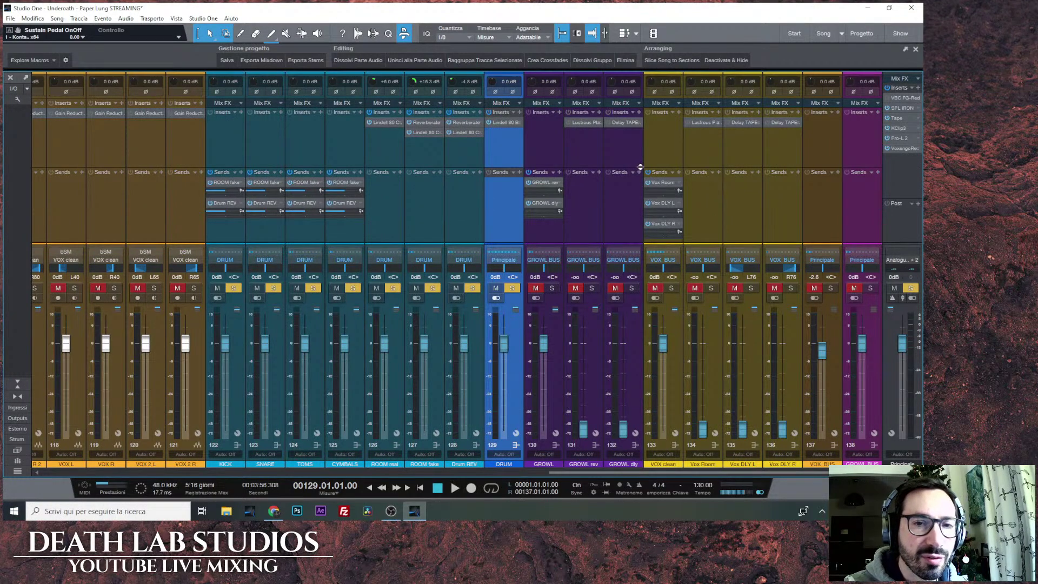
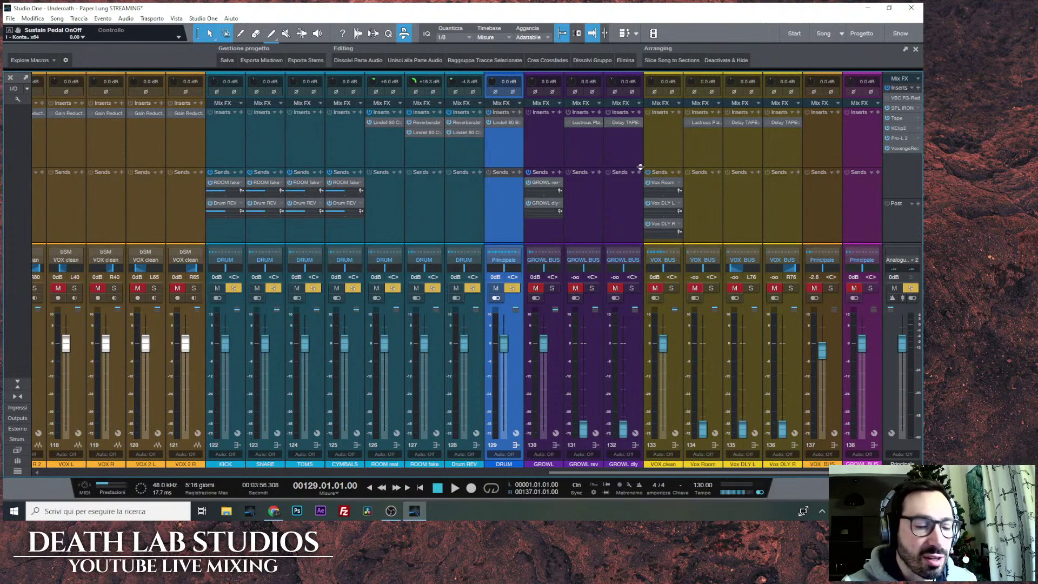
pyautogui.click(454, 488)
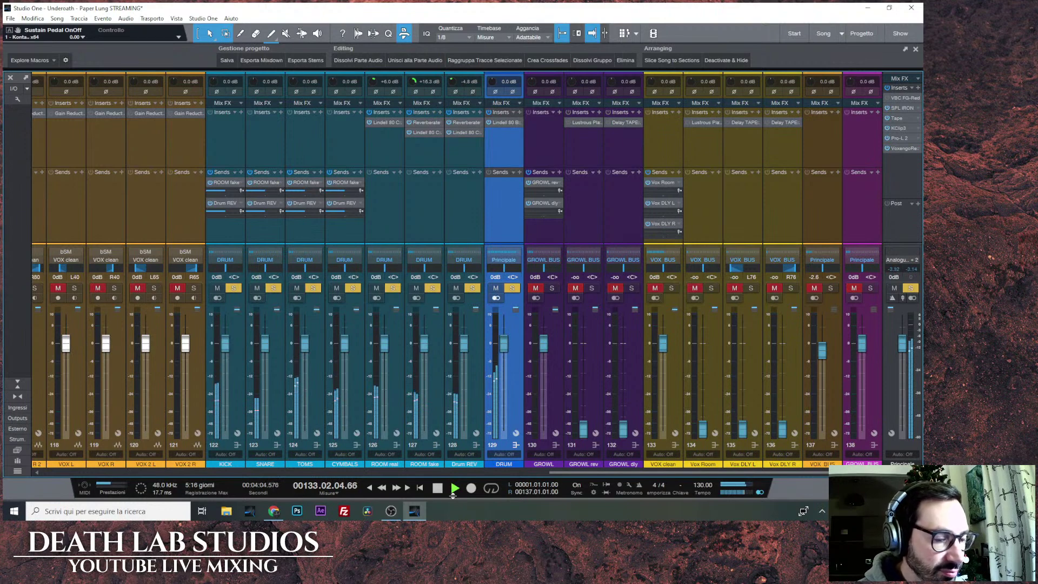
pyautogui.click(438, 488)
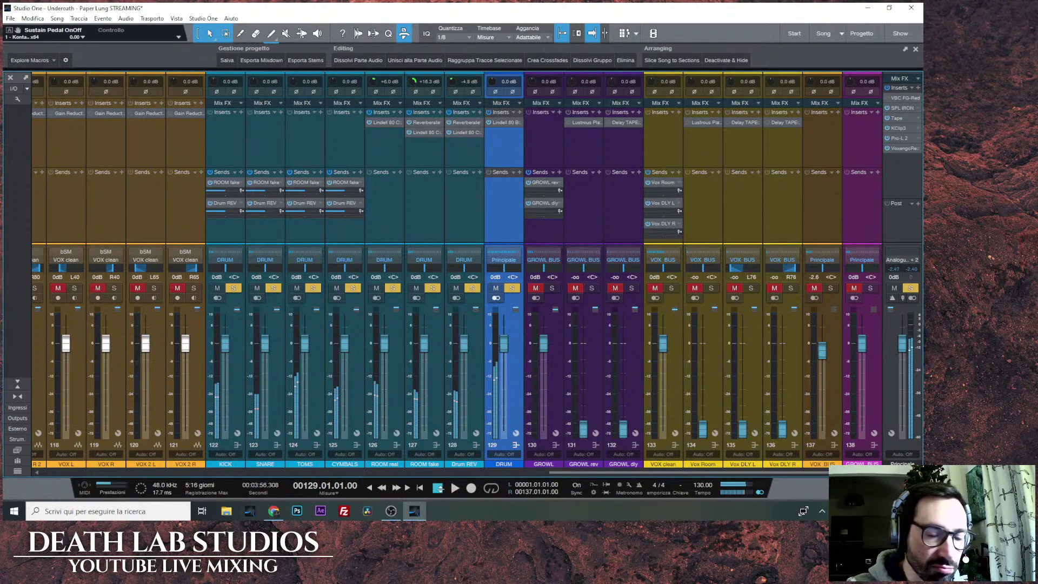
# Open the Lindell 80 Channel on HH L, solo the track and start playback.
pyautogui.hscroll(-12, 457, 271)
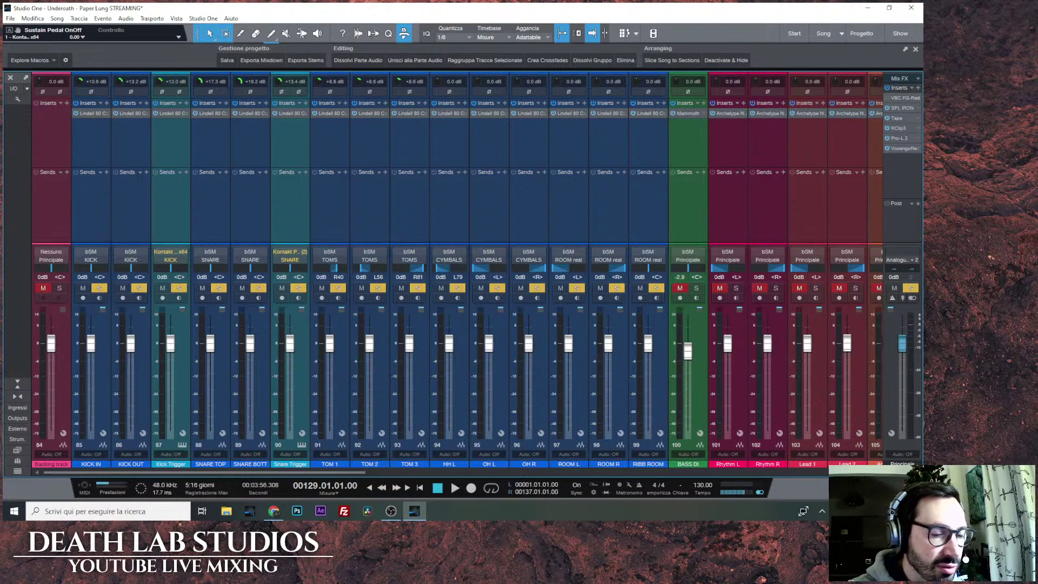
pyautogui.click(452, 113)
pyautogui.moveTo(378, 42); pyautogui.dragTo(478, 42)
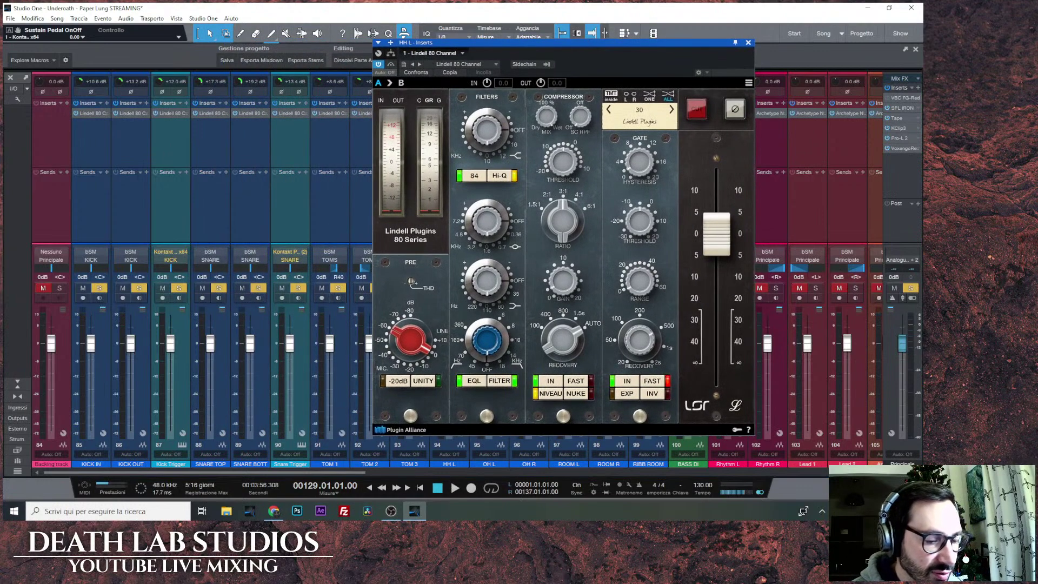
pyautogui.moveTo(478, 42); pyautogui.dragTo(617, 58)
pyautogui.click(449, 464)
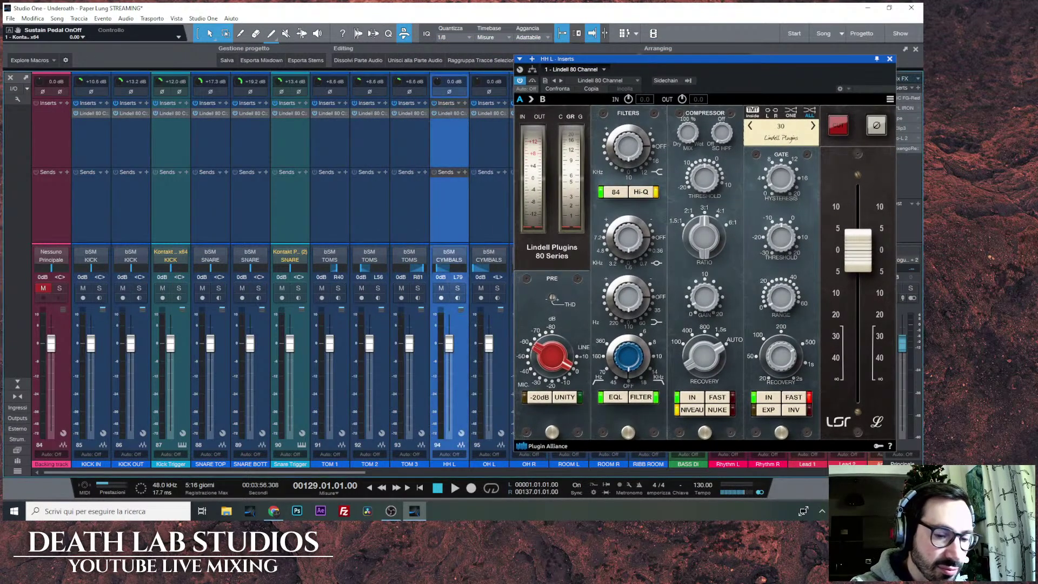
pyautogui.press('s')
pyautogui.press('space')
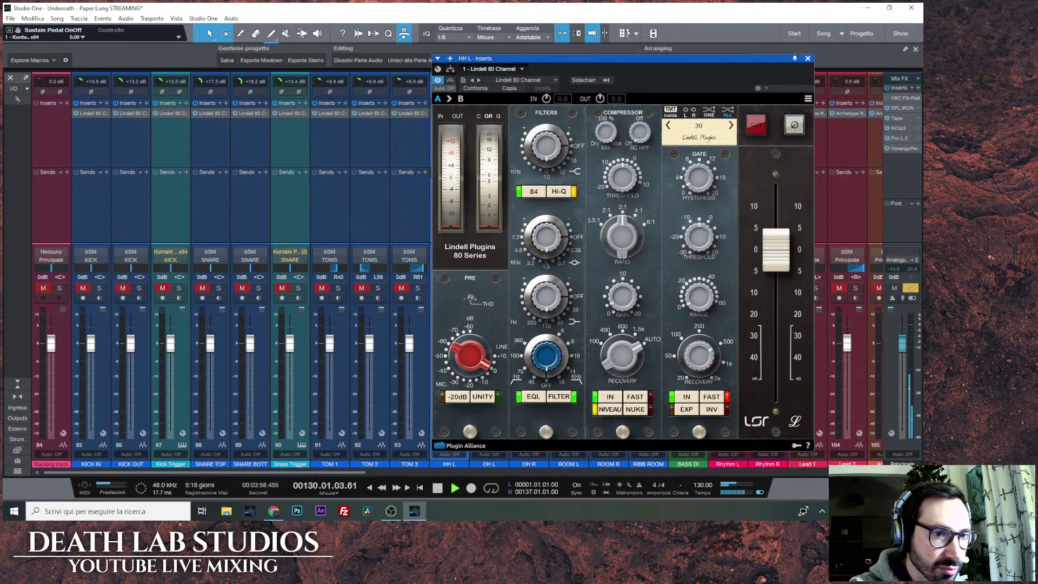
# Move playback of the soloed HH L track to about bar 10 in the arrangement.
pyautogui.press(',')
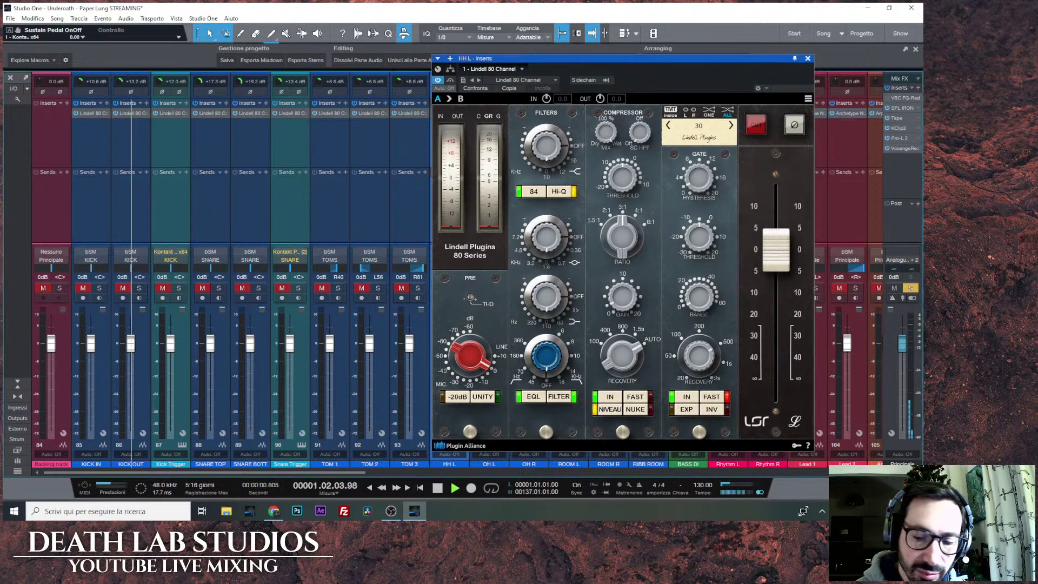
pyautogui.press('F3')
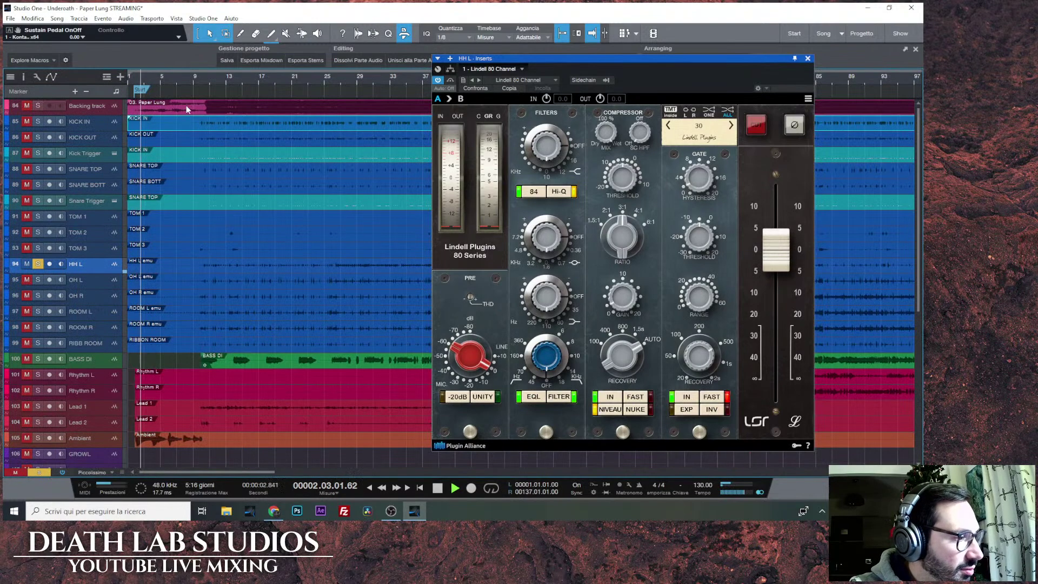
pyautogui.click(193, 80)
pyautogui.click(216, 79)
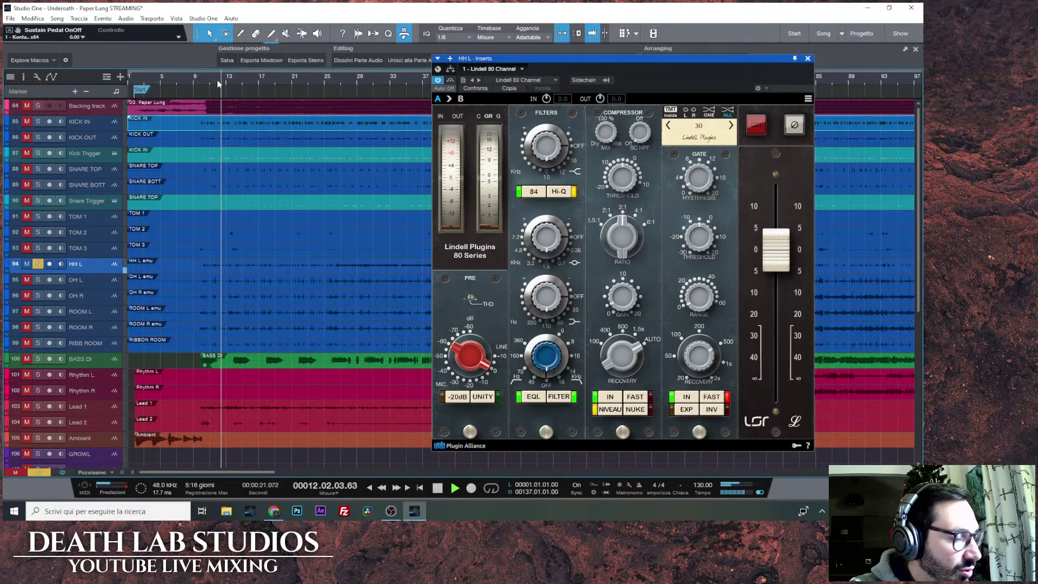
pyautogui.click(205, 80)
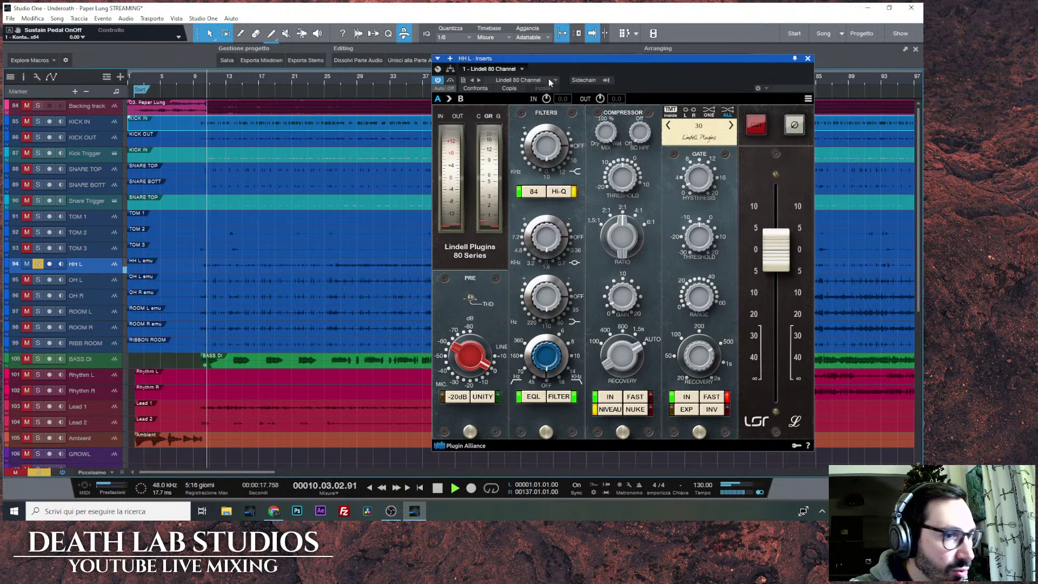
# Set HH L's Lindell 80 Channel preamp gain to 15 dB and raise the track's input gain to +13.4 dB.
pyautogui.moveTo(559, 58); pyautogui.dragTo(530, 61)
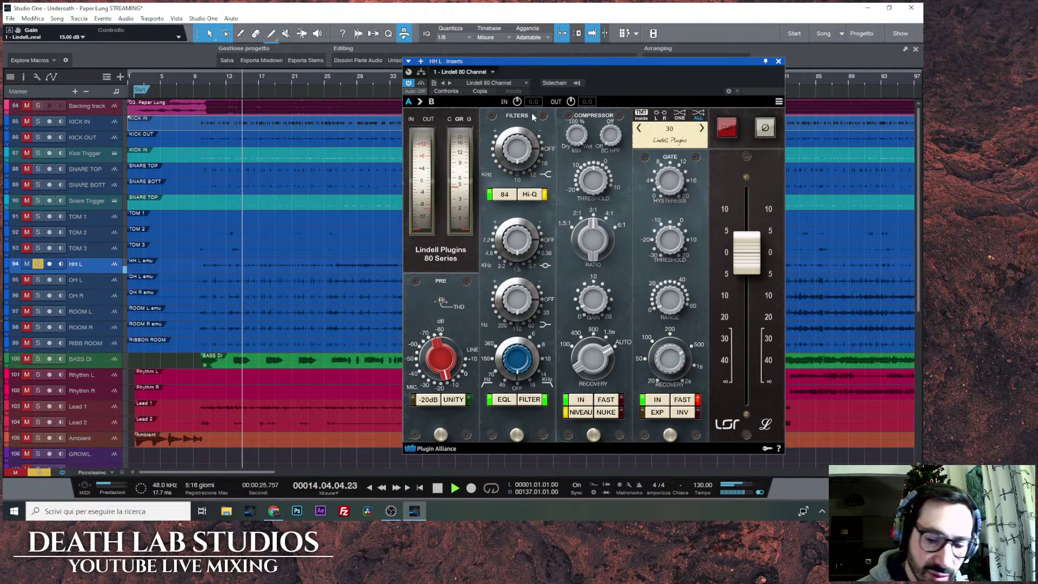
pyautogui.press('F3')
pyautogui.moveTo(572, 61); pyautogui.dragTo(719, 82)
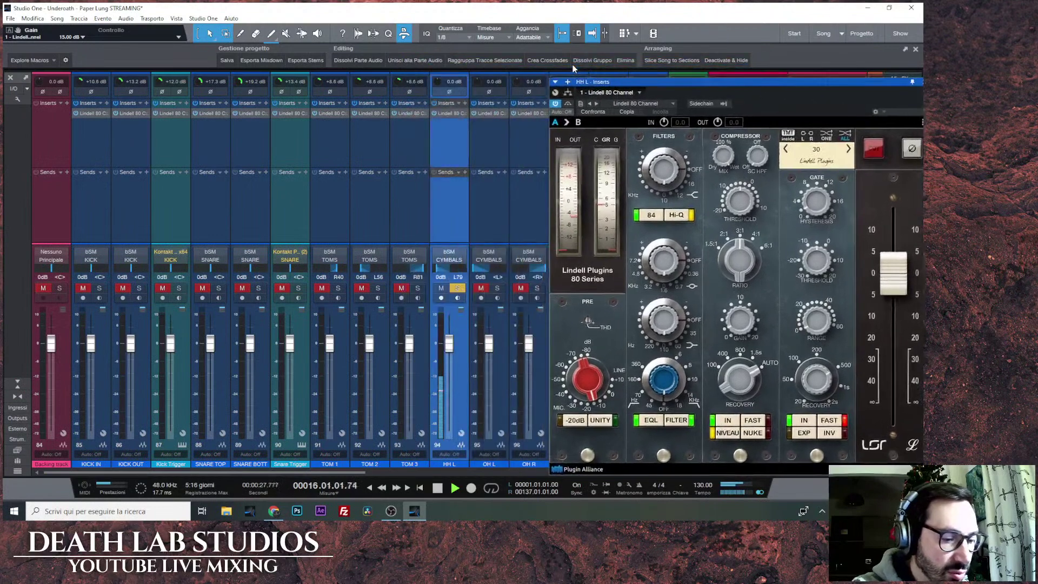
pyautogui.scroll(12, 438, 82)
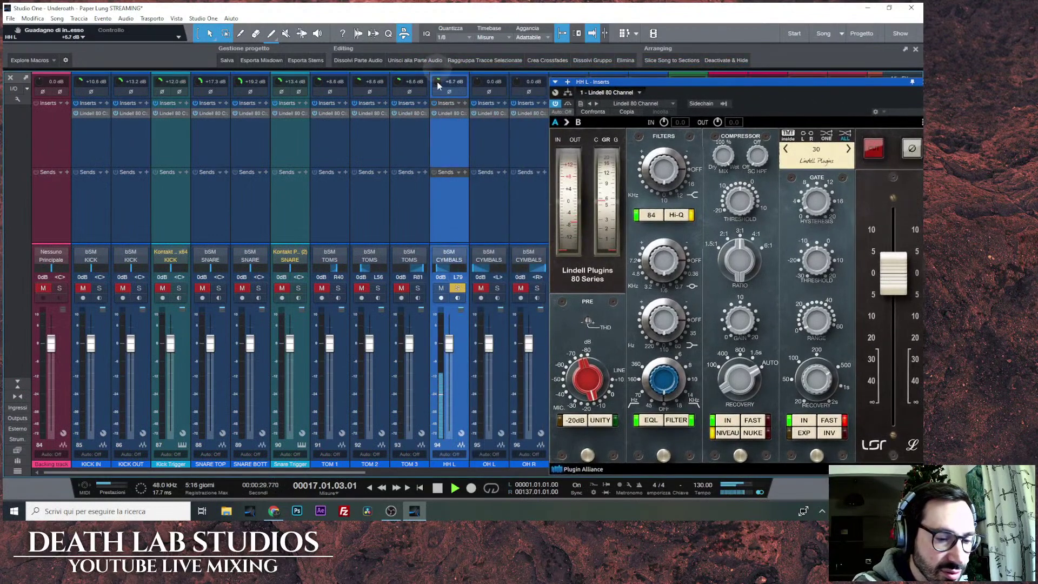
pyautogui.scroll(2, 438, 85)
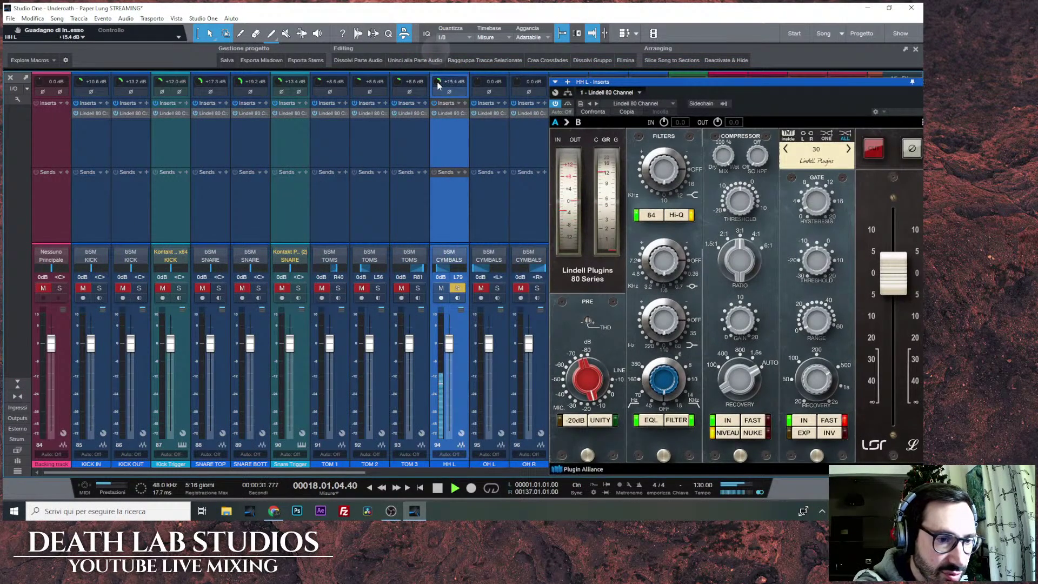
# Set HH L's input gain to +13.9 dB and its Lindell 80 Channel to a 360 Hz high-pass with the fader about -10 dB.
pyautogui.moveTo(828, 91); pyautogui.dragTo(777, 85)
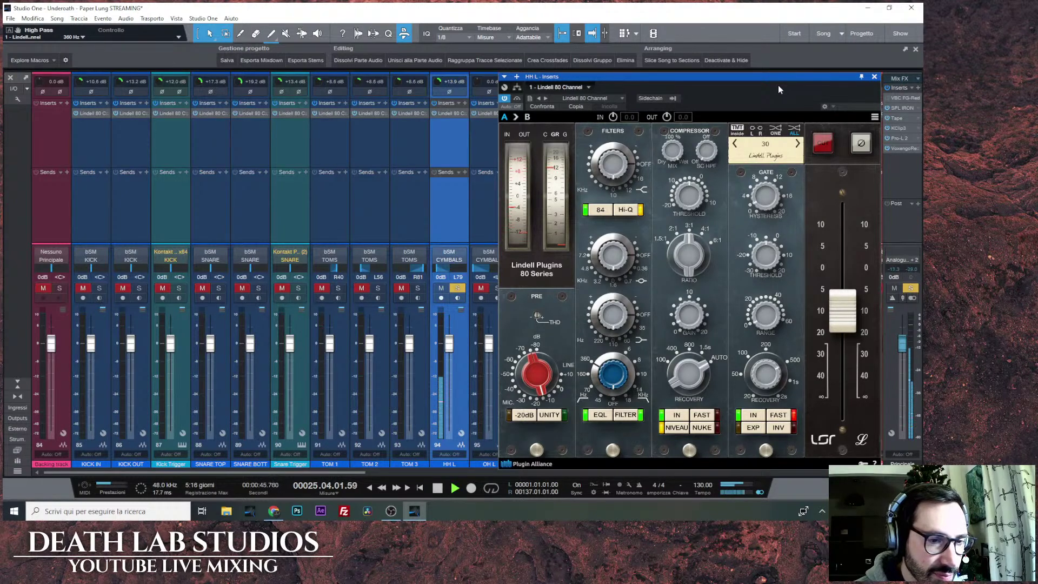
pyautogui.click(873, 77)
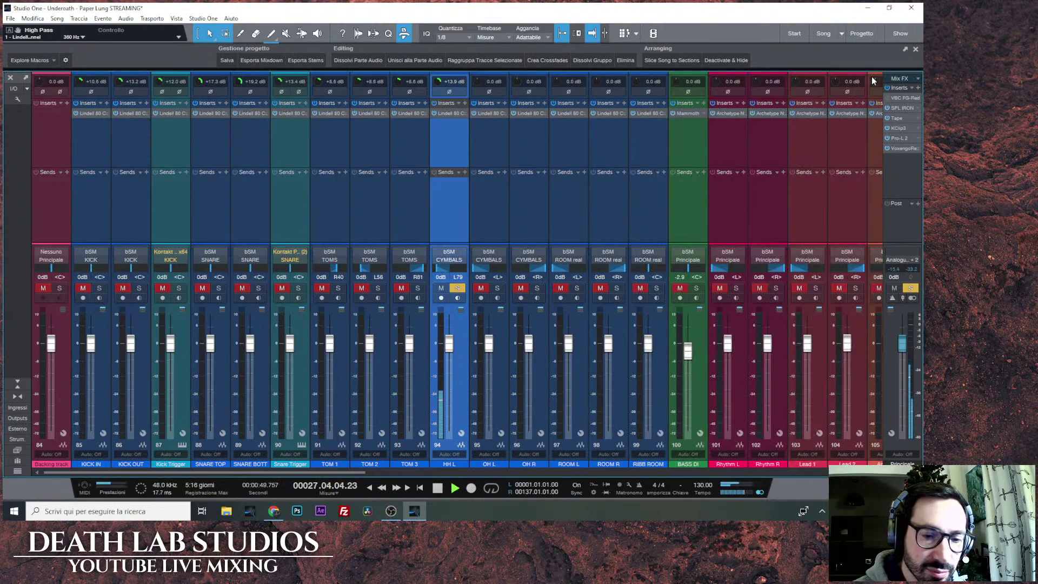
# Solo OH L in place of HH L and set its Lindell 80 Channel preamp gain to about 10.2 dB.
pyautogui.click(497, 288)
pyautogui.click(457, 288)
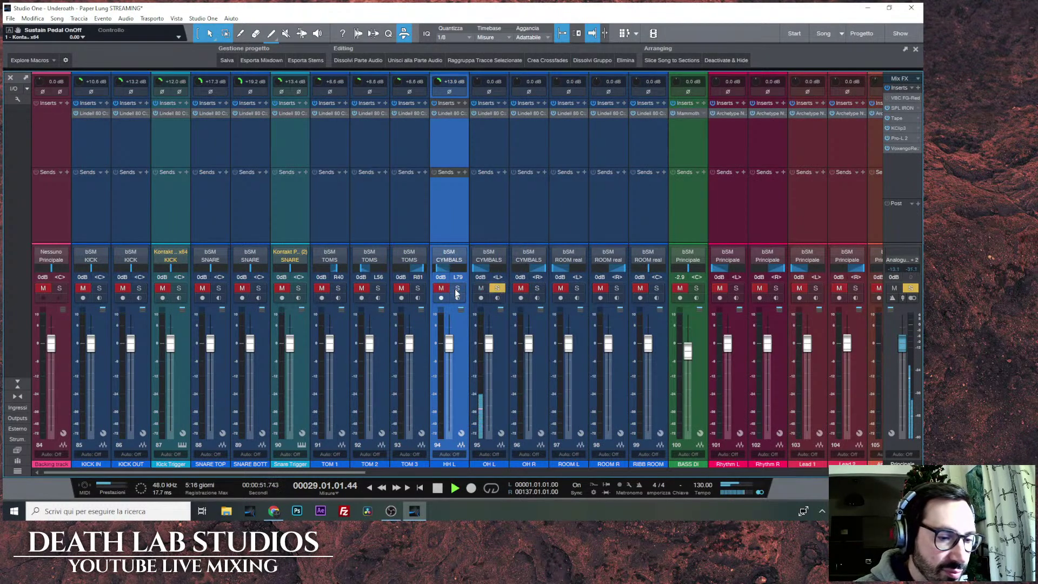
pyautogui.click(493, 113)
pyautogui.moveTo(375, 41); pyautogui.dragTo(583, 71)
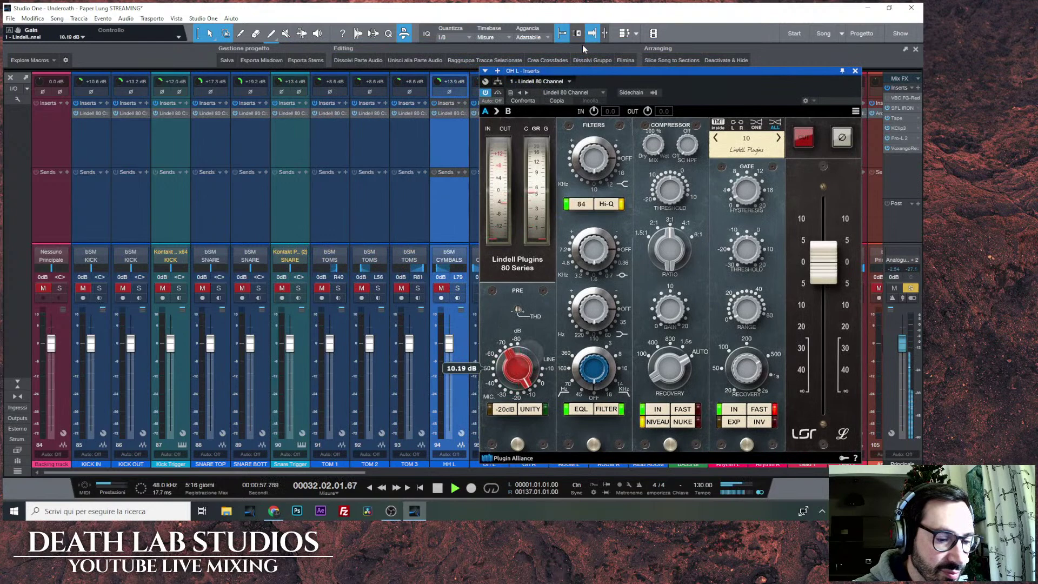
pyautogui.moveTo(570, 83); pyautogui.dragTo(663, 73)
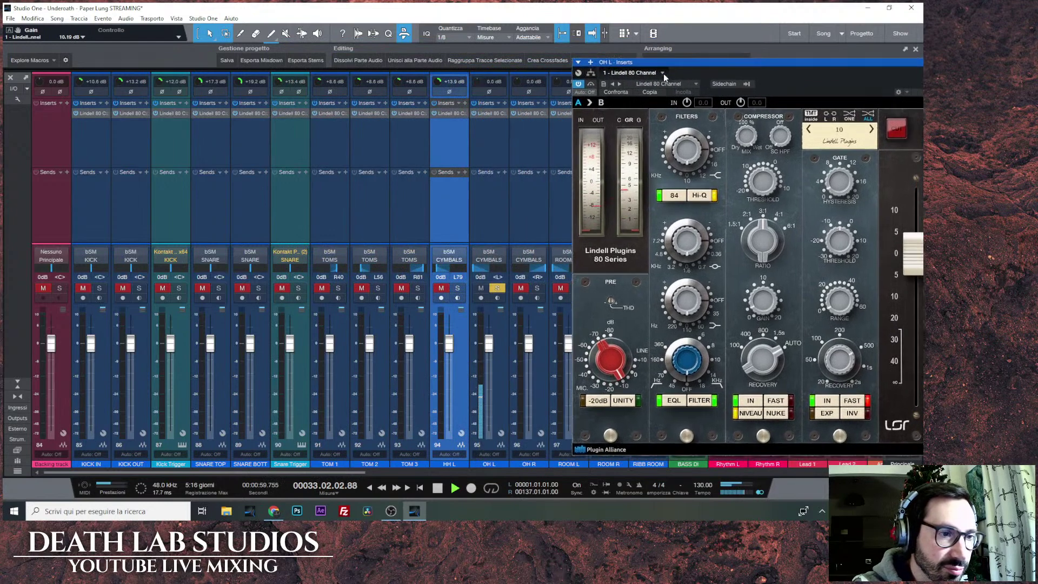
# Raise OH L's input gain to +12.7 dB and lower its Lindell 80 Channel fader to about -10.4 dB.
pyautogui.scroll(6, 479, 82)
pyautogui.scroll(7, 479, 82)
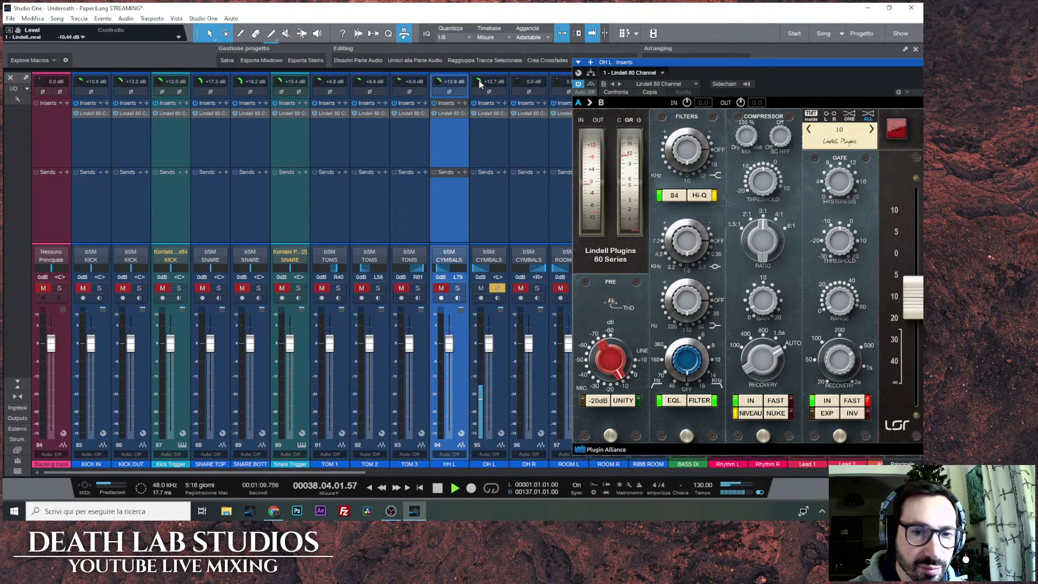
pyautogui.moveTo(822, 64); pyautogui.dragTo(613, 119)
pyautogui.click(738, 117)
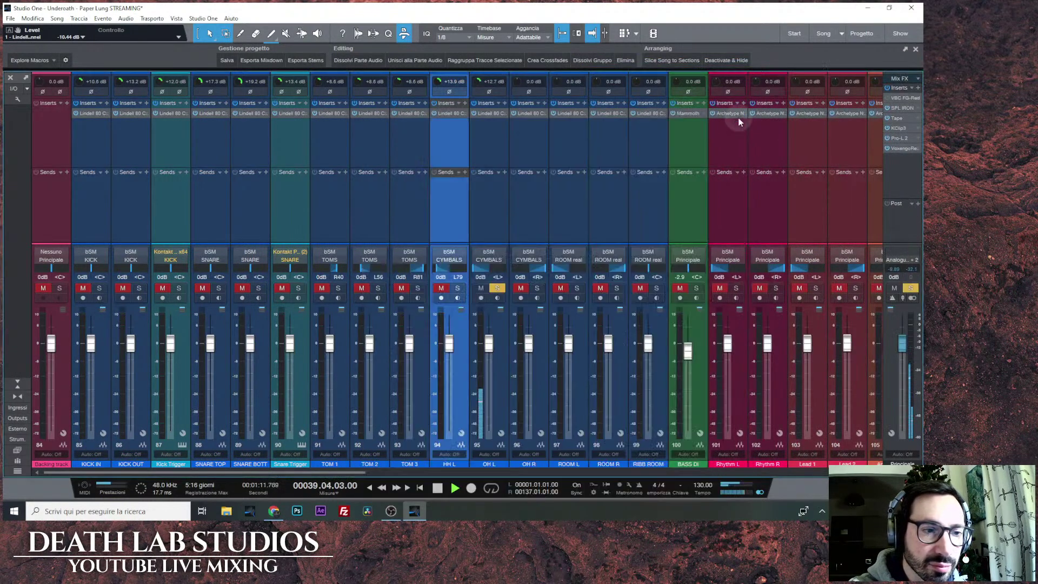
# Replace the Lindell 80 Channel on OH R with a copy of the one on OH L.
pyautogui.rightClick(546, 112)
pyautogui.click(571, 209)
pyautogui.moveTo(495, 115); pyautogui.dragTo(535, 113)
pyautogui.click(736, 116)
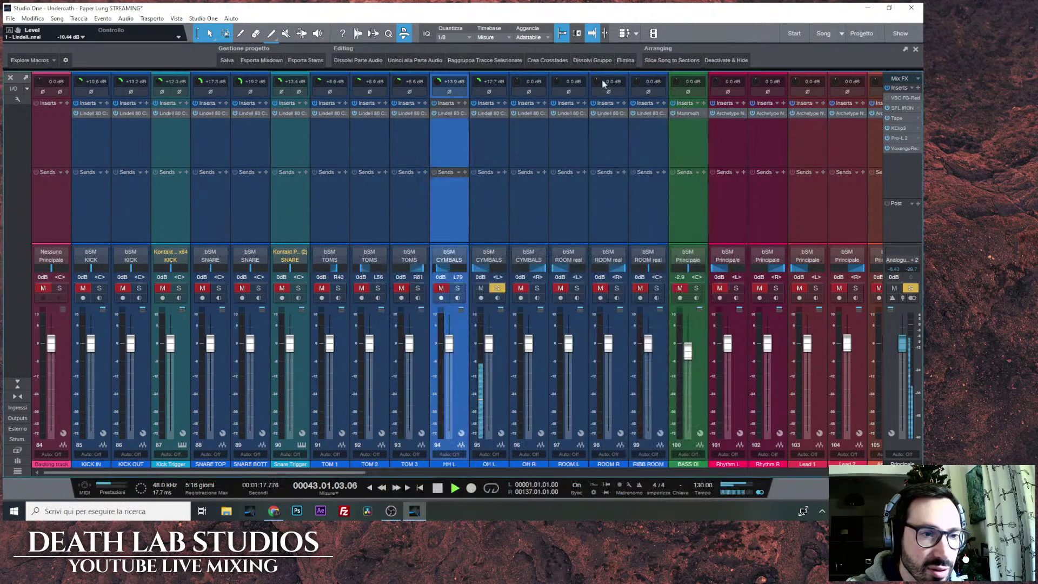
# Set the input gain of both OH L and OH R to +12.5 dB.
pyautogui.moveTo(517, 86); pyautogui.dragTo(517, 82)
pyautogui.scroll(2, 517, 82)
pyautogui.scroll(1, 517, 82)
pyautogui.scroll(1, 478, 82)
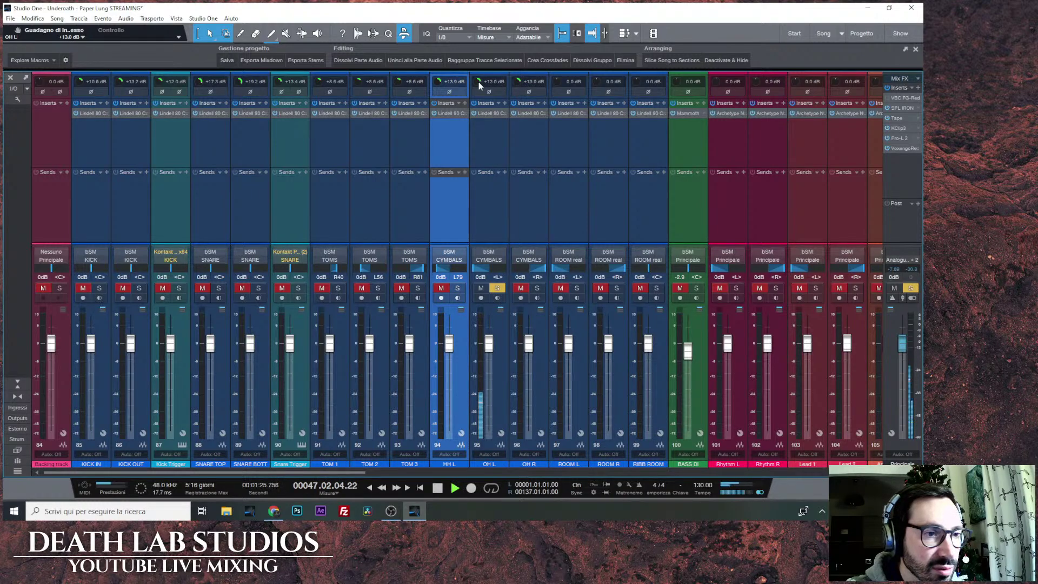
pyautogui.scroll(-1, 476, 82)
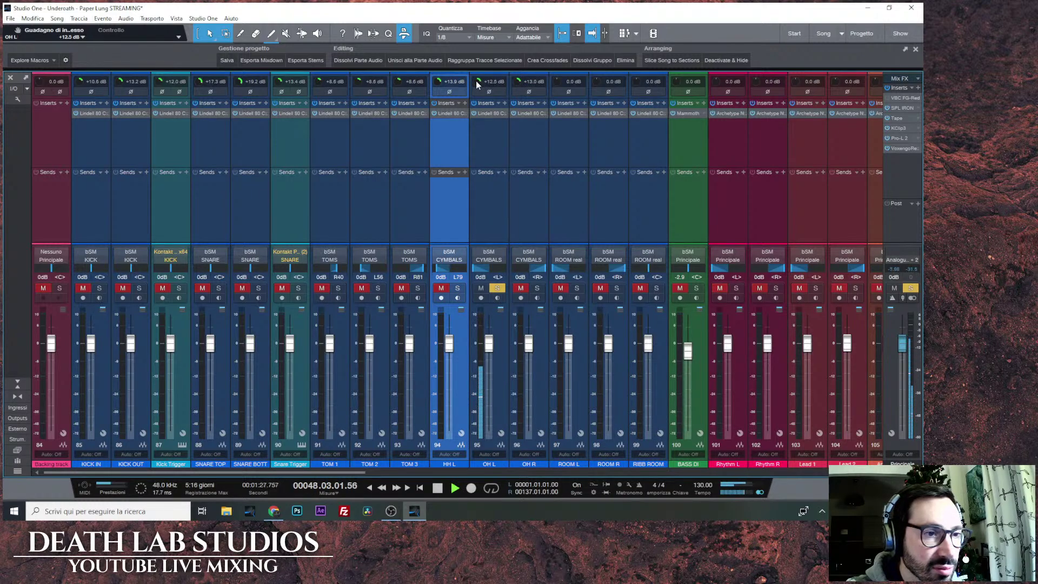
# Audition OH L and OH R soloed together while toggling the Lindell 80 Channel bypass, and clear both solos.
pyautogui.click(536, 288)
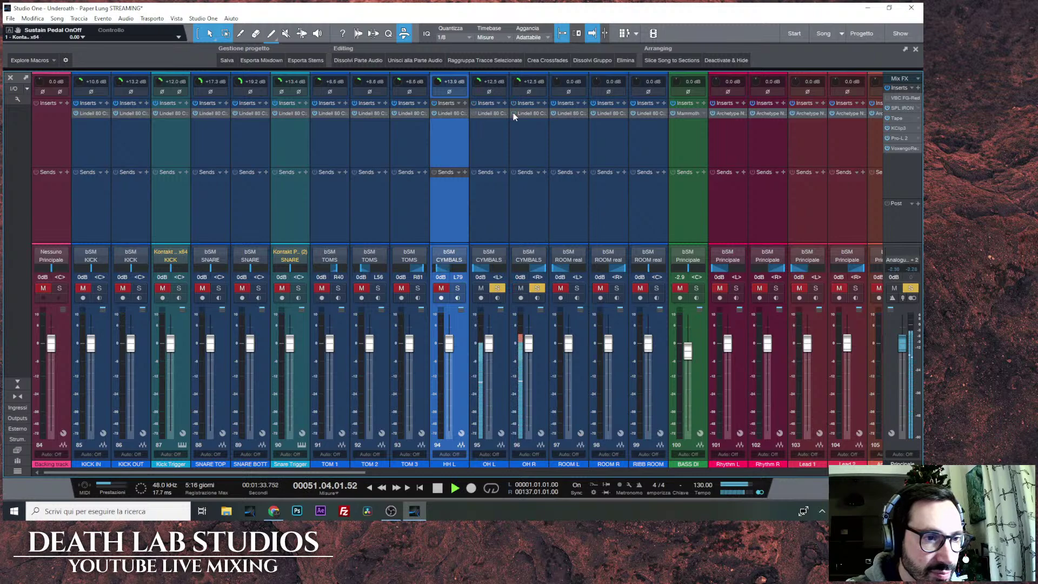
pyautogui.click(474, 112)
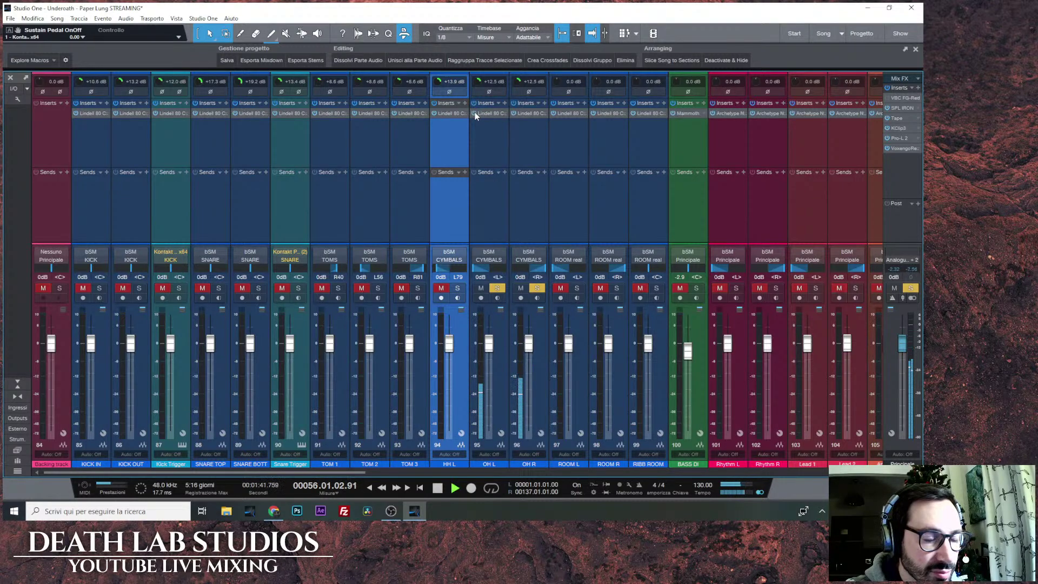
pyautogui.click(498, 290)
pyautogui.click(538, 288)
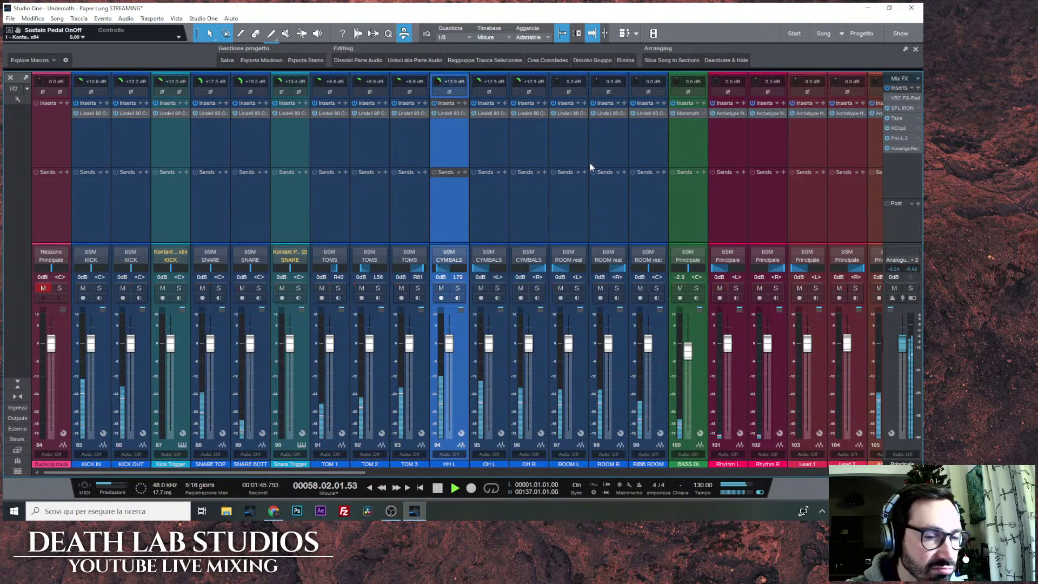
# Solo ROOM L, lower the preamp gain in its Lindell 80 Channel and raise the track's input gain to +7.2 dB.
pyautogui.click(574, 113)
pyautogui.moveTo(602, 53); pyautogui.dragTo(437, 50)
pyautogui.click(576, 288)
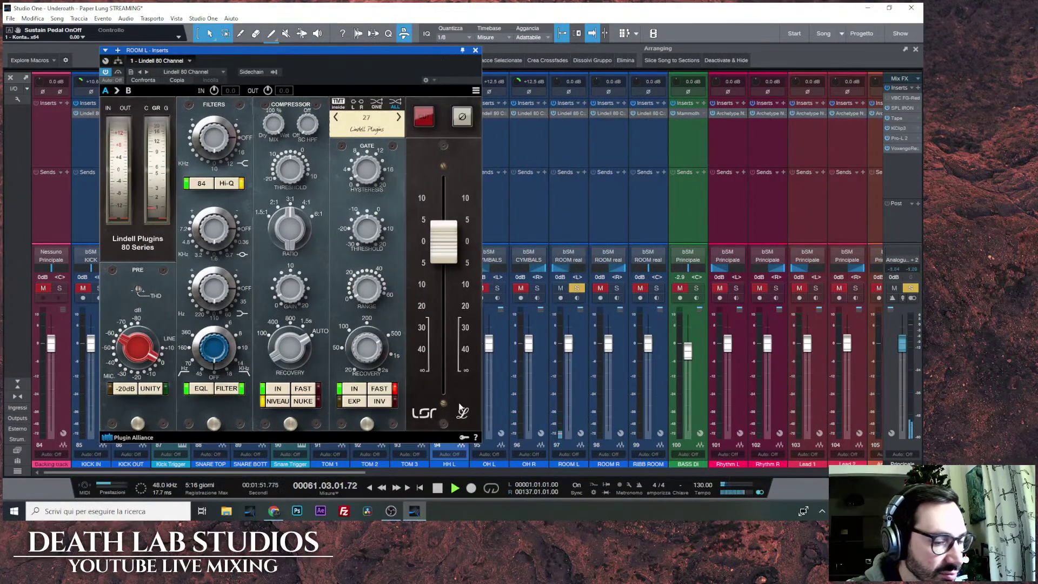
pyautogui.moveTo(332, 53); pyautogui.dragTo(401, 52)
pyautogui.scroll(1, 557, 81)
pyautogui.scroll(3, 557, 80)
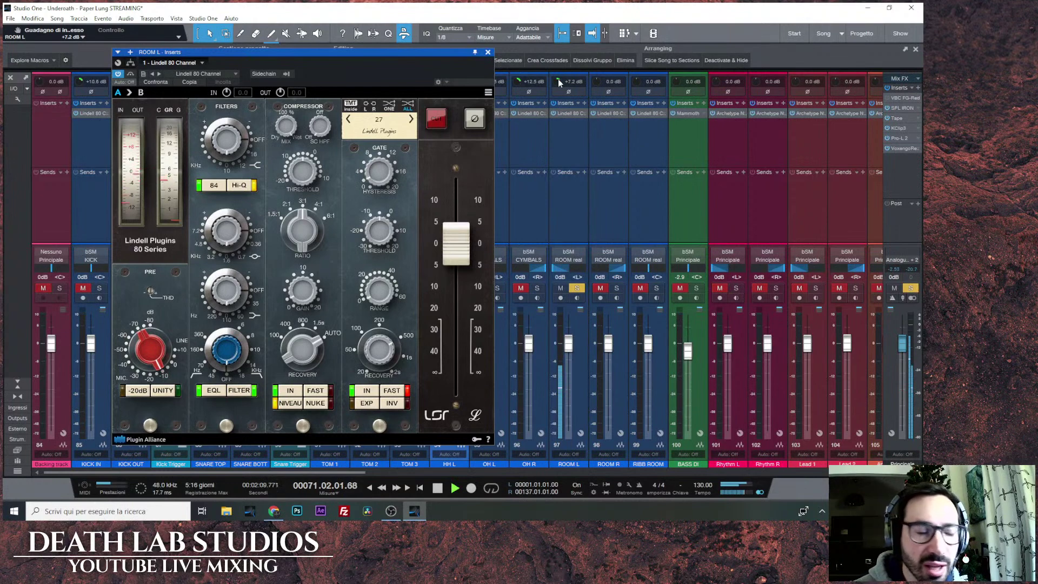
# Reduce ROOM L's input gain to +2.8 dB and lower its Lindell 80 Channel fader to about -9.8 dB.
pyautogui.moveTo(444, 52); pyautogui.dragTo(696, 87)
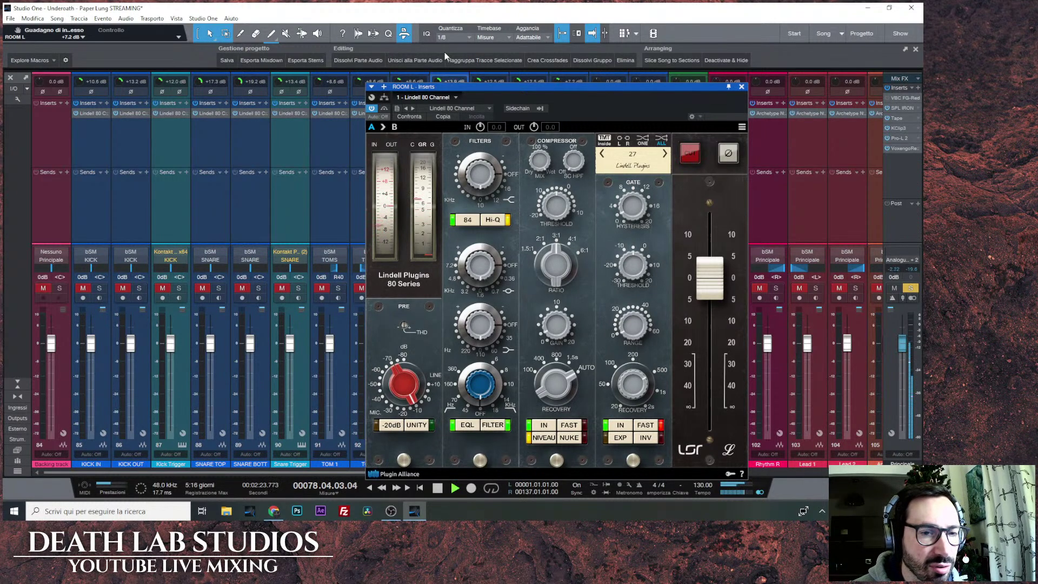
pyautogui.moveTo(652, 109); pyautogui.dragTo(656, 92)
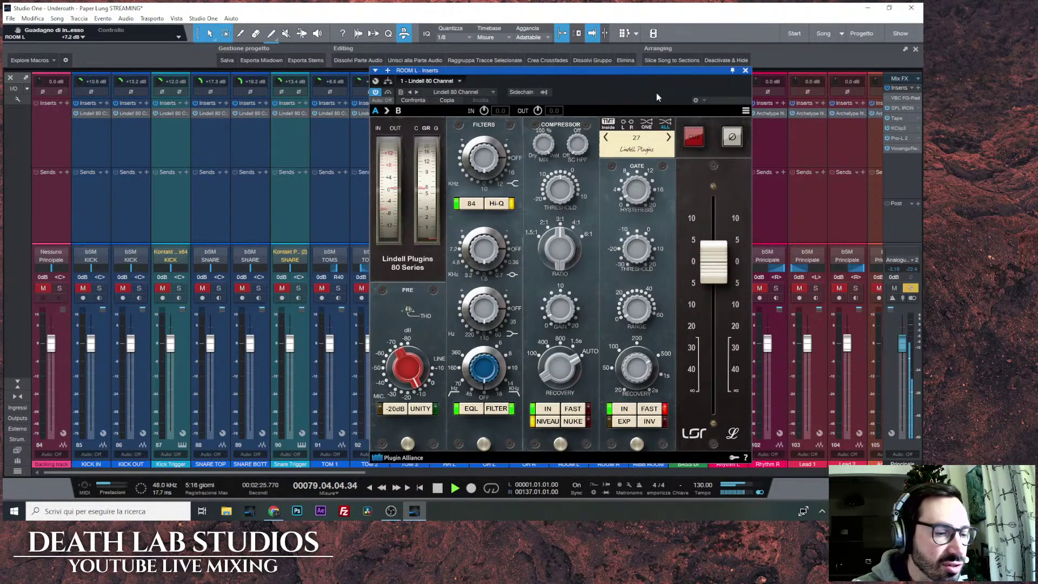
pyautogui.moveTo(656, 93); pyautogui.dragTo(380, 110)
pyautogui.scroll(3, 557, 82)
pyautogui.scroll(-12, 556, 82)
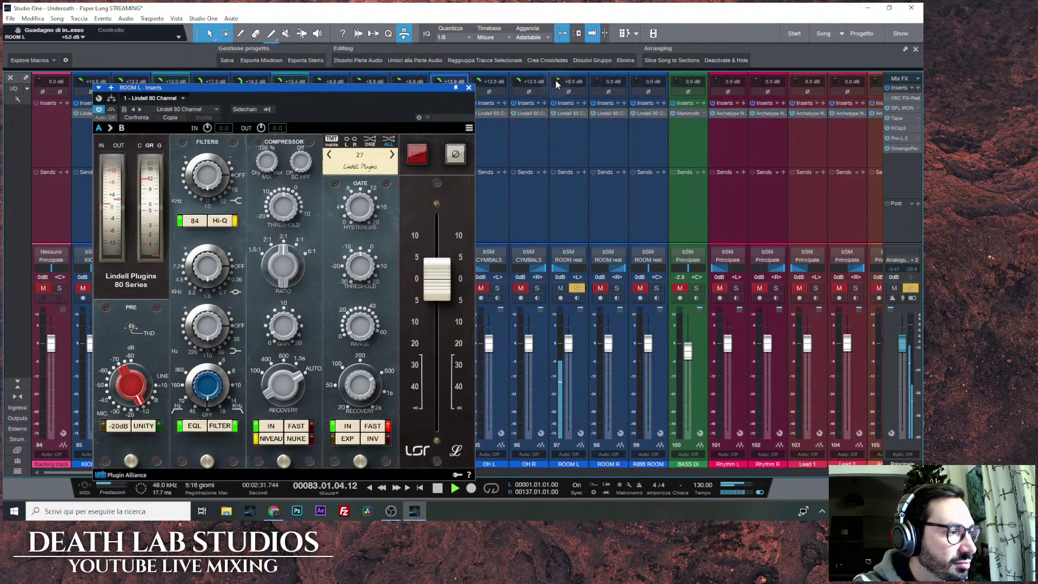
pyautogui.moveTo(437, 279); pyautogui.dragTo(436, 322)
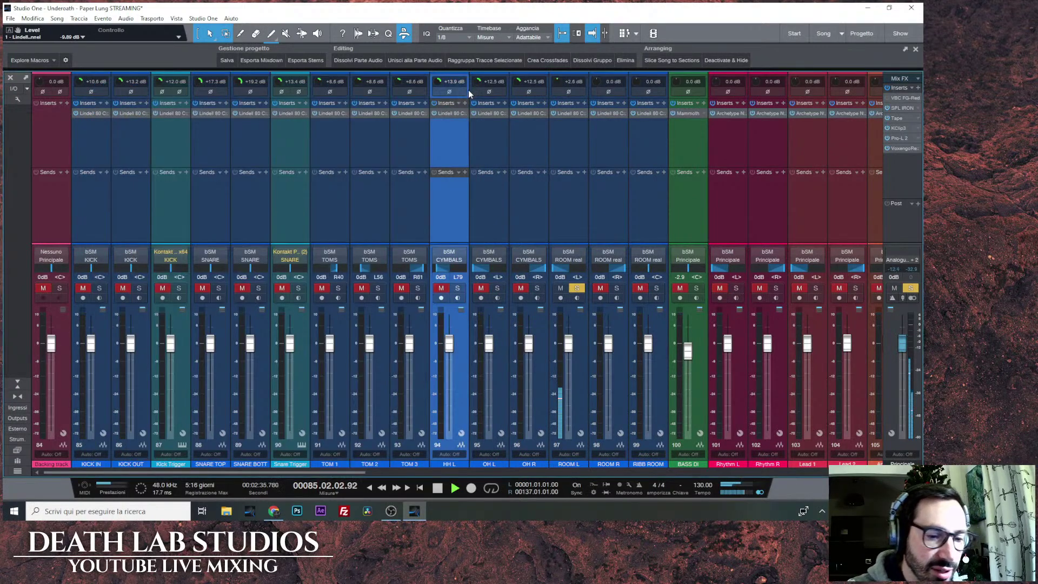
# Replace ROOM R's Lindell 80 Channel with a copy of ROOM L's and solo ROOM R as well.
pyautogui.click(624, 114)
pyautogui.click(651, 209)
pyautogui.moveTo(575, 115); pyautogui.dragTo(615, 142)
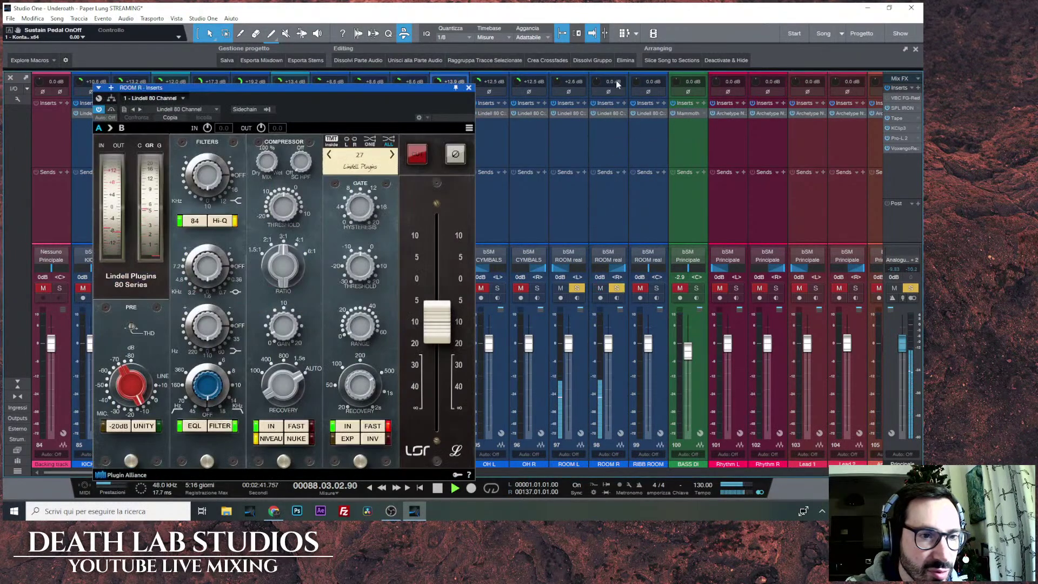
# Match the input gains of ROOM R and ROOM L at +2.9 dB and close the plugin window.
pyautogui.scroll(2, 598, 80)
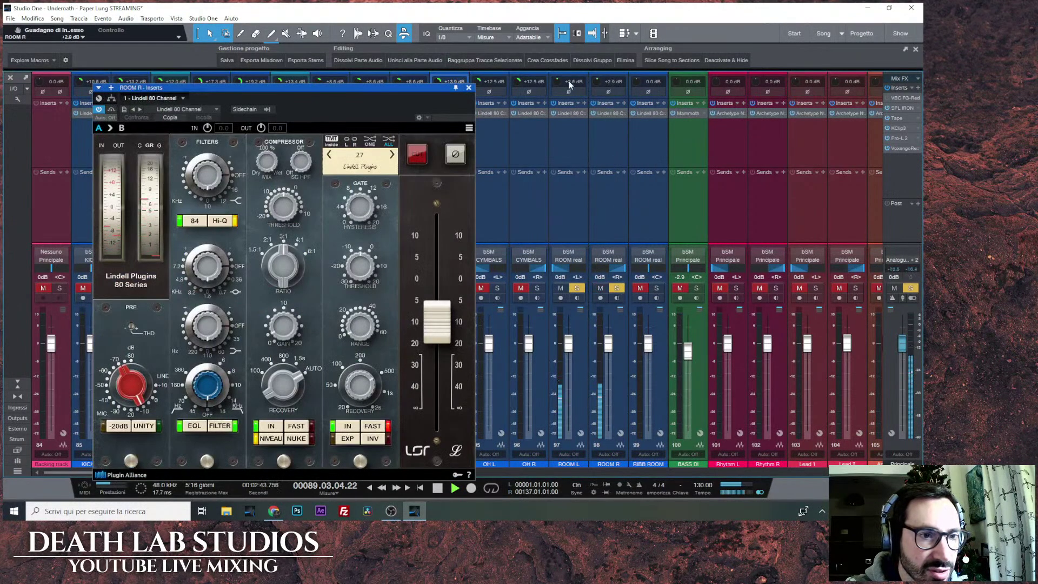
pyautogui.scroll(1, 570, 80)
pyautogui.click(469, 88)
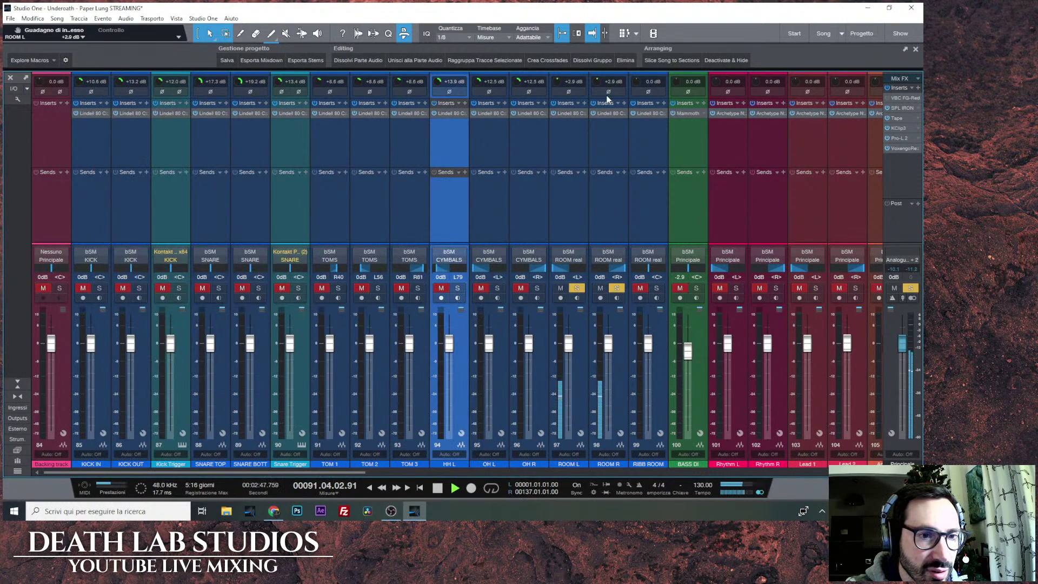
# Solo RIBB ROOM in place of ROOM L and ROOM R, and restart playback with its Lindell 80 Channel open.
pyautogui.click(657, 289)
pyautogui.click(616, 288)
pyautogui.click(576, 288)
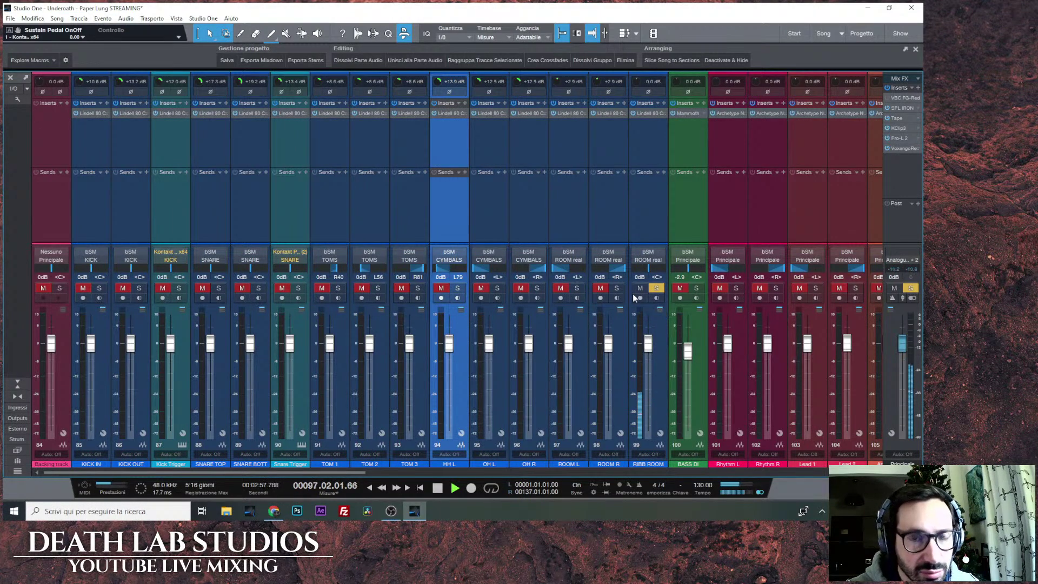
pyautogui.click(651, 111)
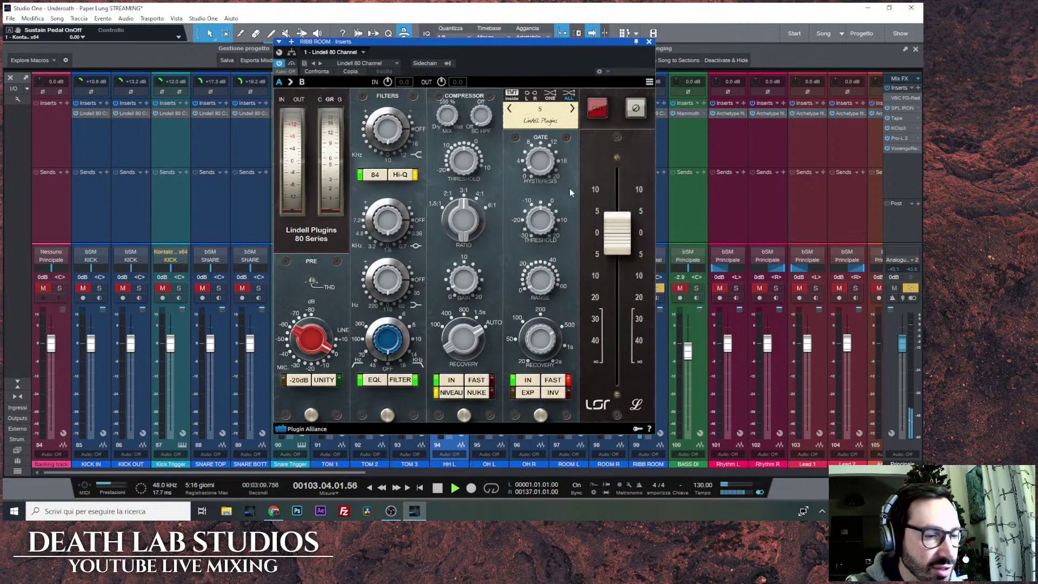
pyautogui.click(437, 488)
pyautogui.click(455, 487)
# Set RIBB ROOM's input gain to +13.2 dB and its Lindell 80 Channel preamp gain to about 34.7 dB.
pyautogui.moveTo(315, 341); pyautogui.dragTo(314, 340)
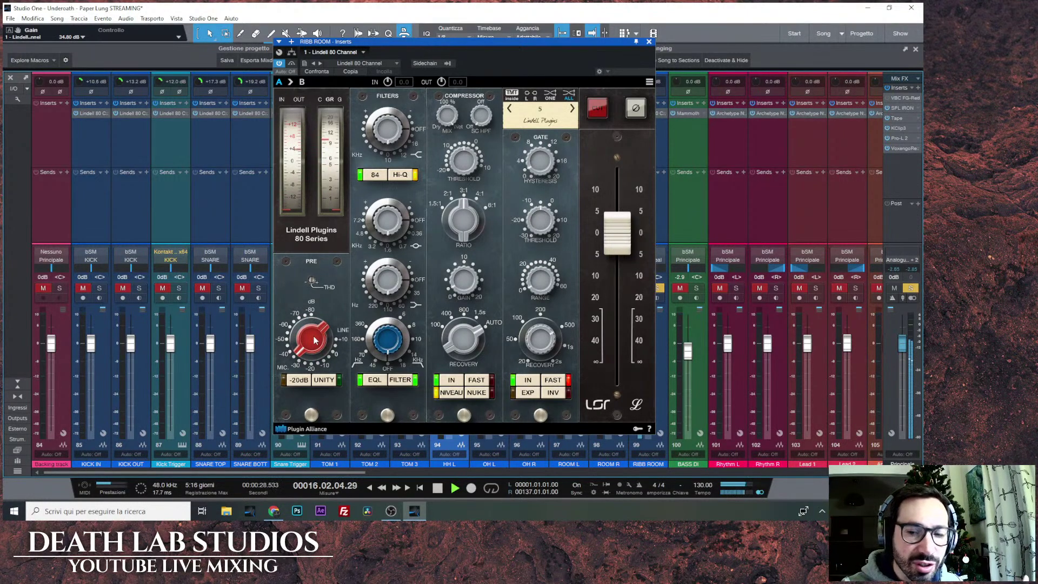
pyautogui.moveTo(312, 336); pyautogui.dragTo(312, 335)
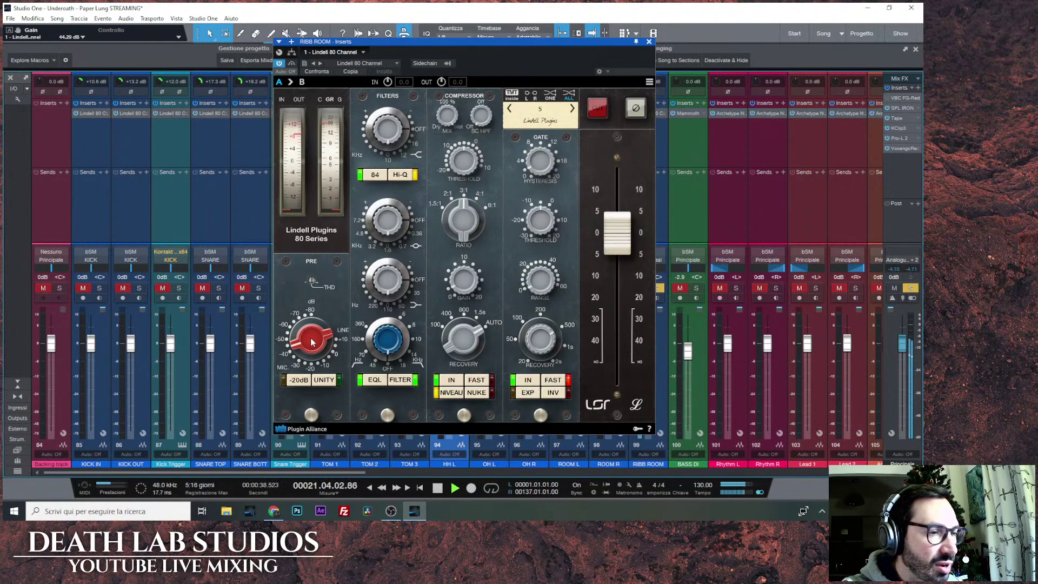
pyautogui.moveTo(563, 48); pyautogui.dragTo(476, 60)
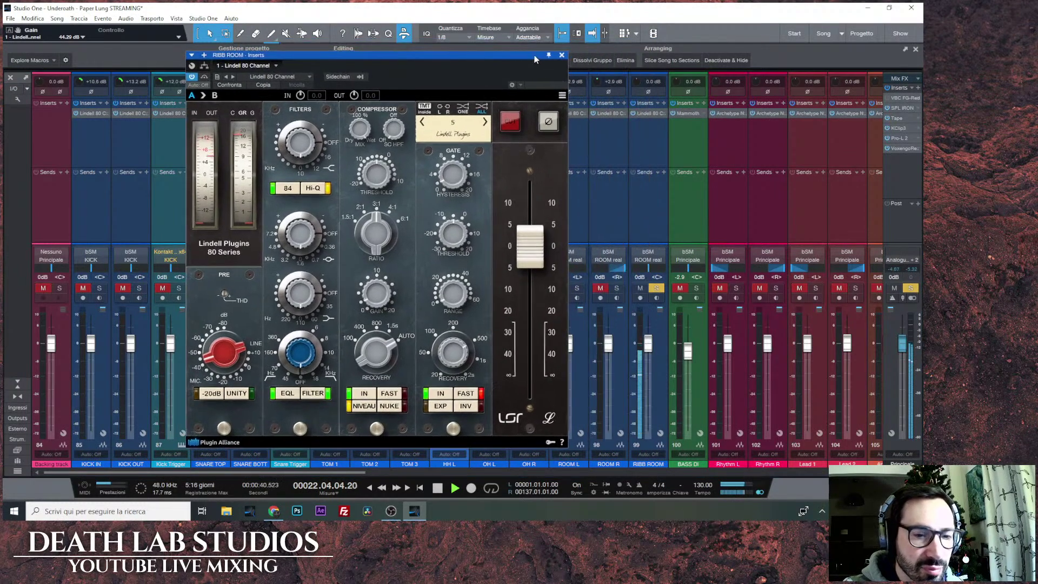
pyautogui.scroll(3, 638, 80)
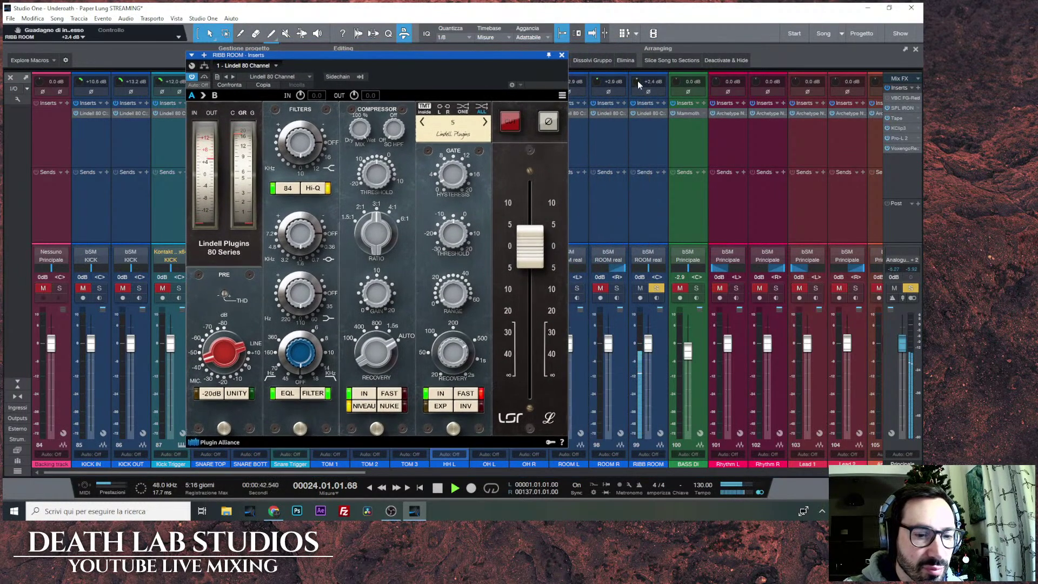
pyautogui.scroll(8, 638, 84)
pyautogui.scroll(6, 638, 79)
pyautogui.moveTo(227, 370)
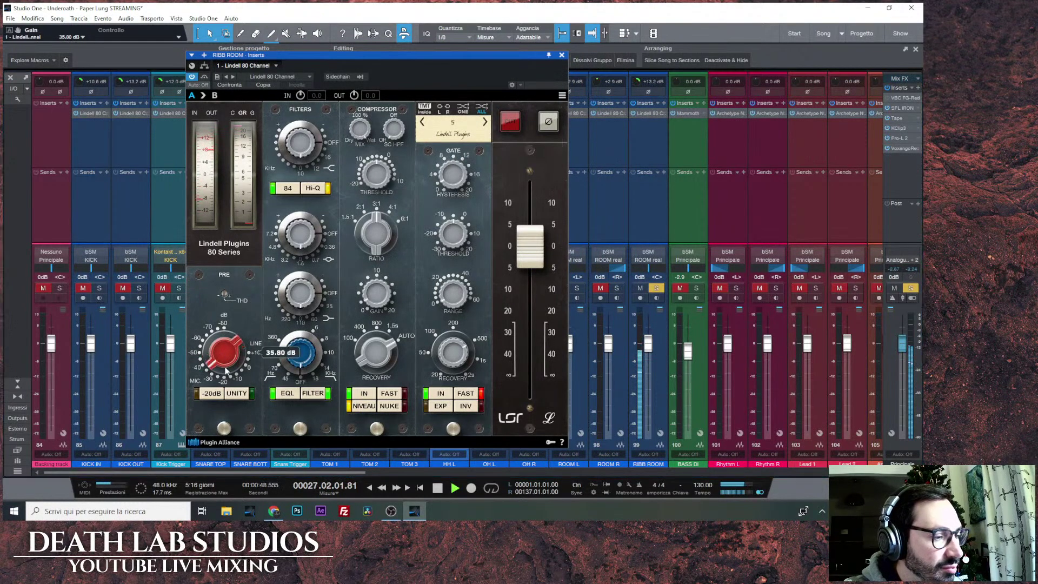
pyautogui.scroll(-1, 227, 370)
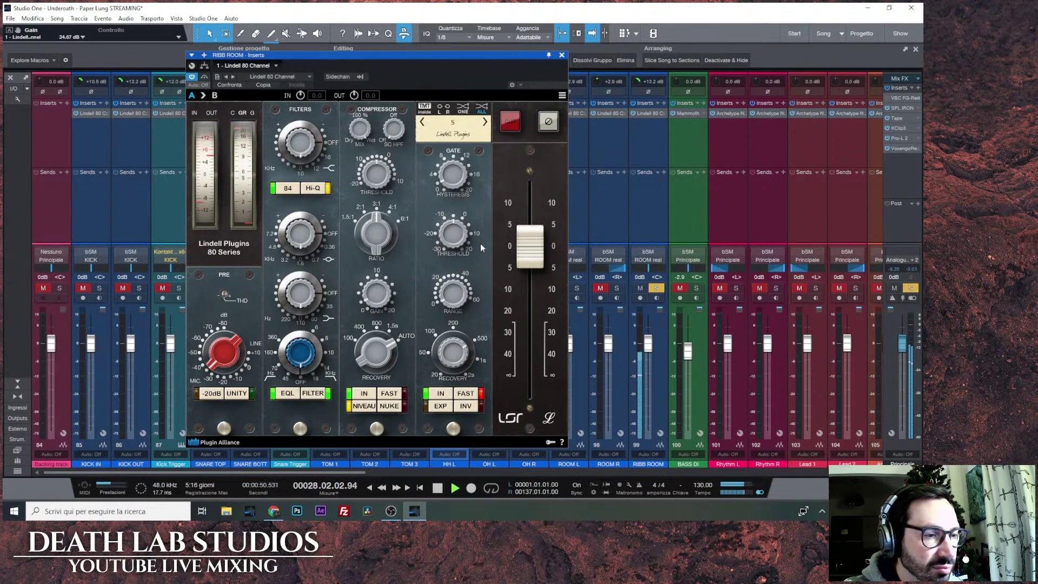
# Lower RIBB ROOM's Lindell 80 Channel fader to about -13.1 dB, close the plugin and clear the track's solo.
pyautogui.scroll(-9, 527, 293)
pyautogui.scroll(-4, 527, 292)
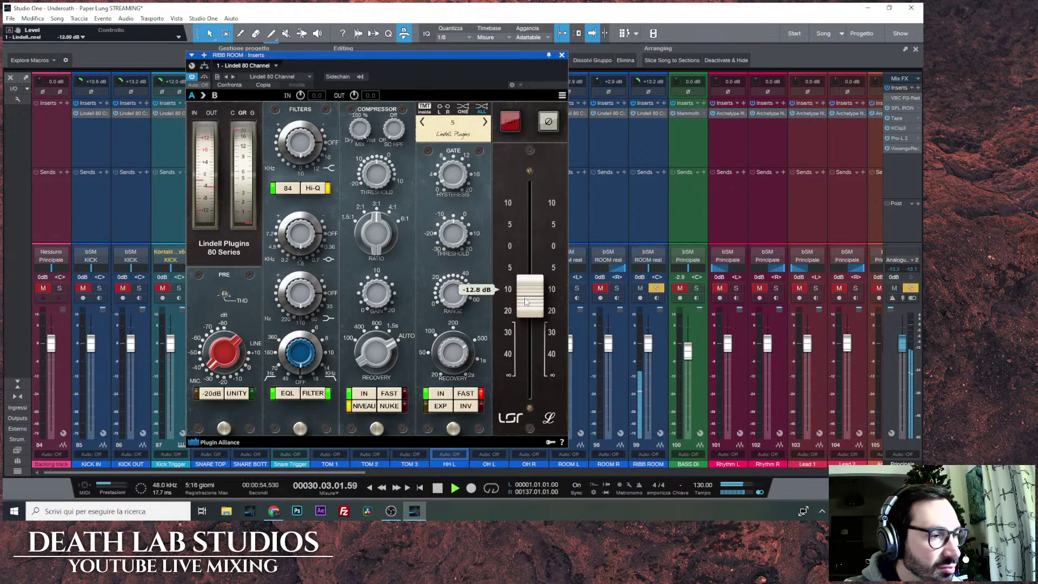
pyautogui.click(561, 55)
pyautogui.click(654, 288)
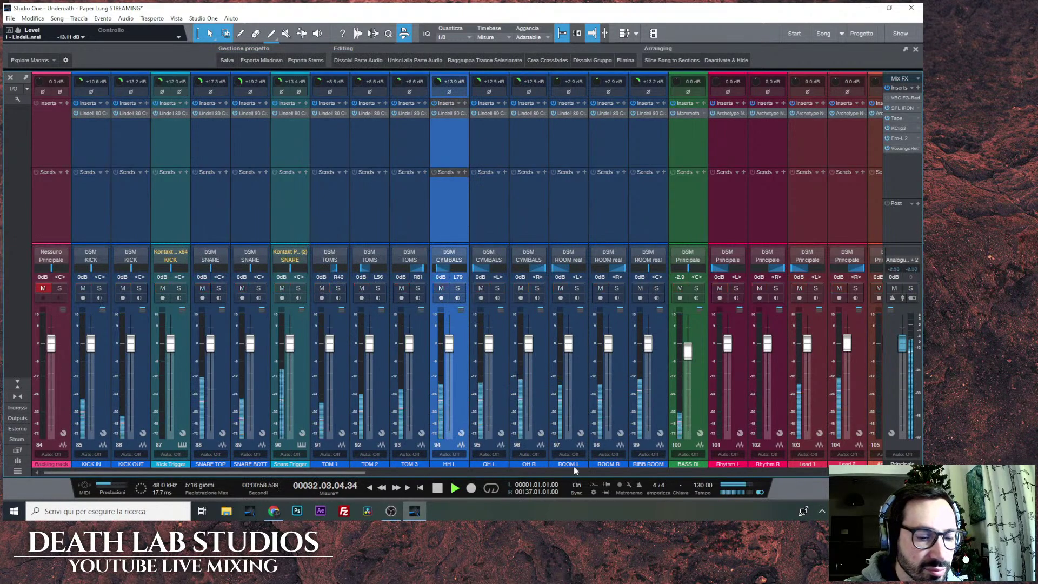
# Solo the DRUM bus and open its Lindell 80 Bus plugin.
pyautogui.moveTo(357, 472); pyautogui.dragTo(822, 457)
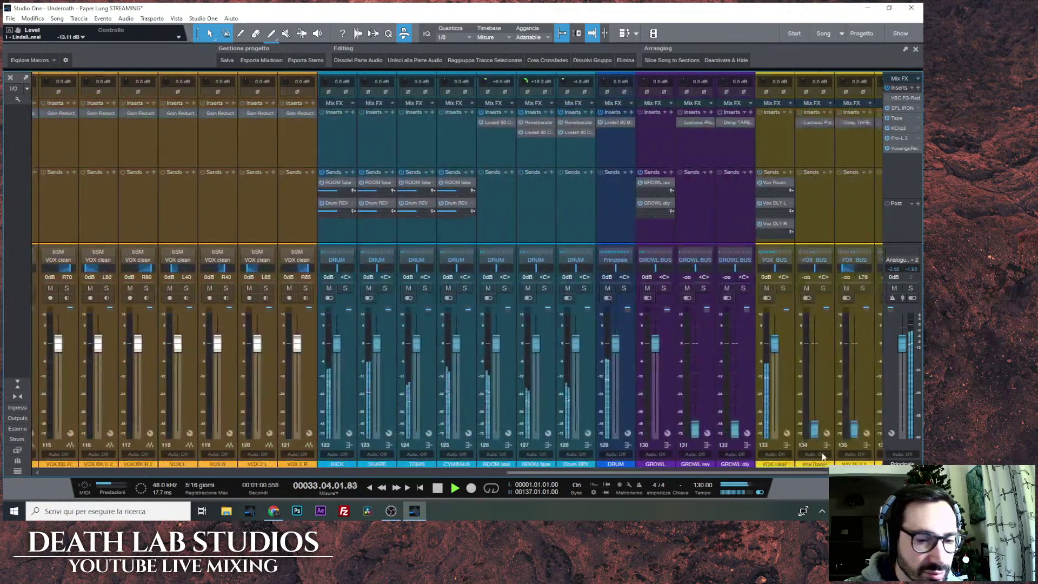
pyautogui.click(582, 289)
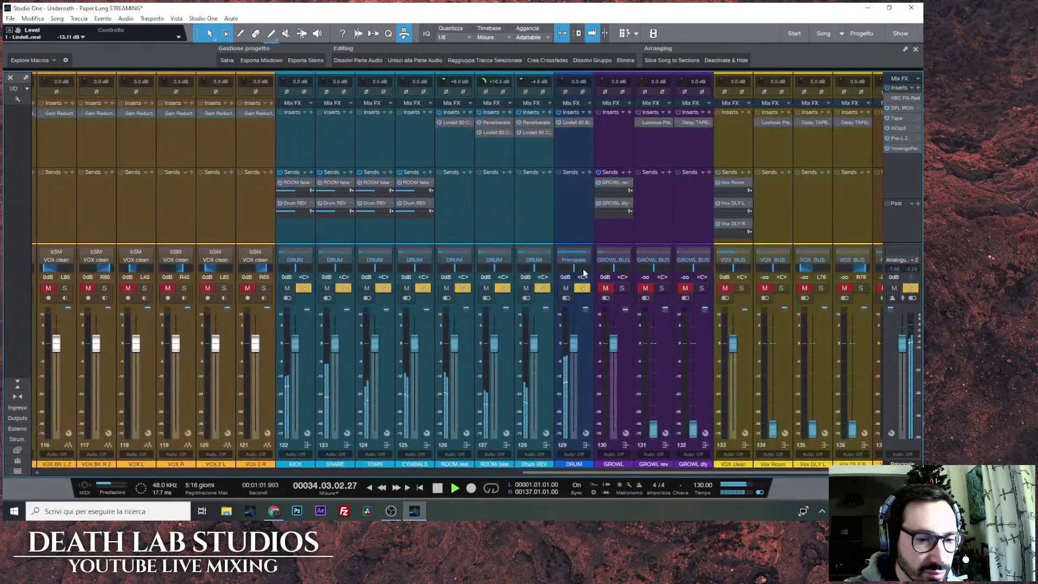
pyautogui.click(573, 122)
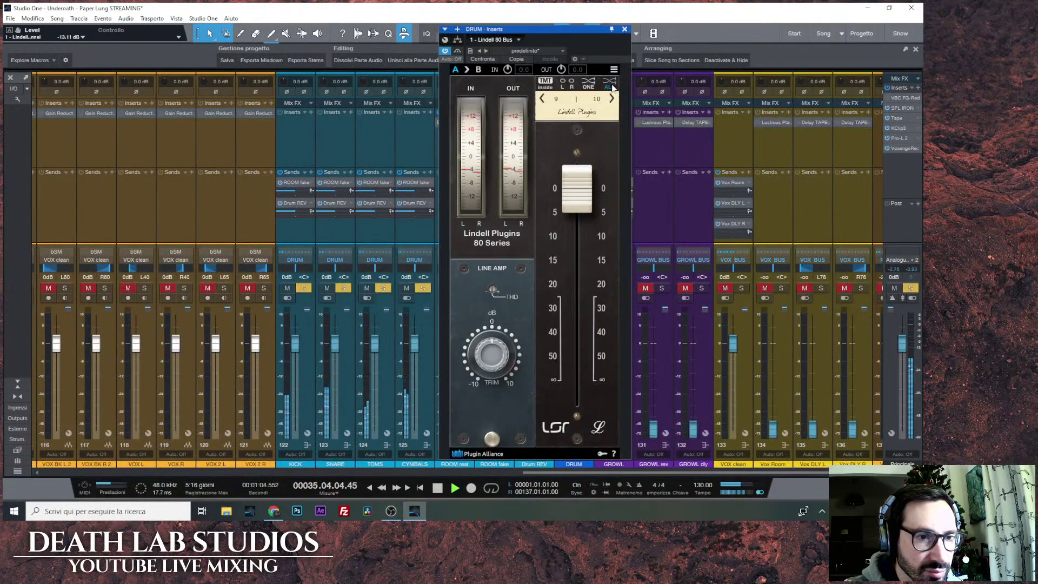
# Close the DRUM bus's Lindell 80 Bus plugin and stop playback.
pyautogui.click(625, 29)
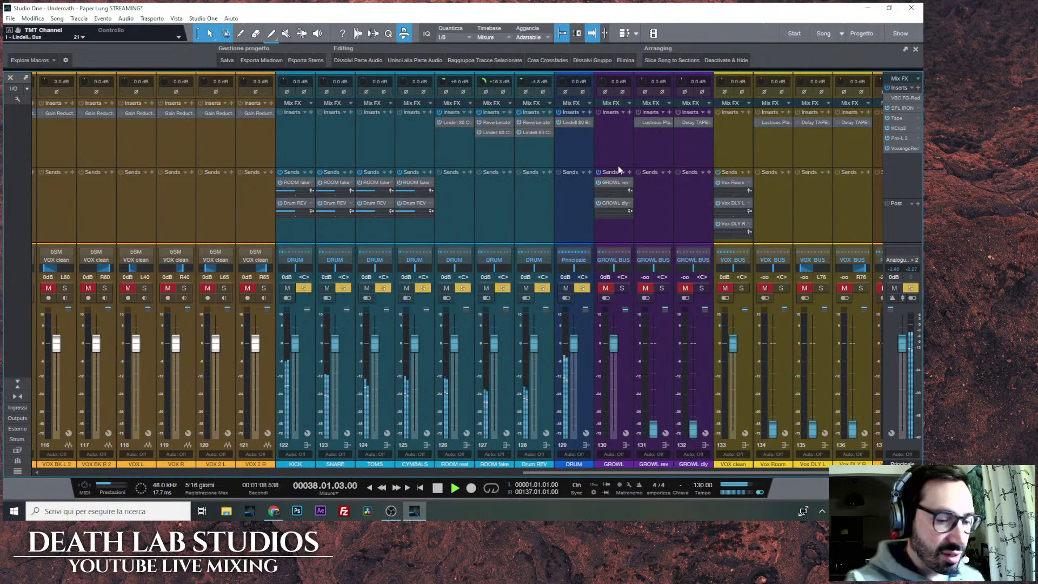
pyautogui.click(438, 487)
# Pull the Lindell 80 Channel faders on ROOM real, ROOM fake and Drum REV fully down to -80 dB.
pyautogui.moveTo(528, 472); pyautogui.dragTo(584, 464)
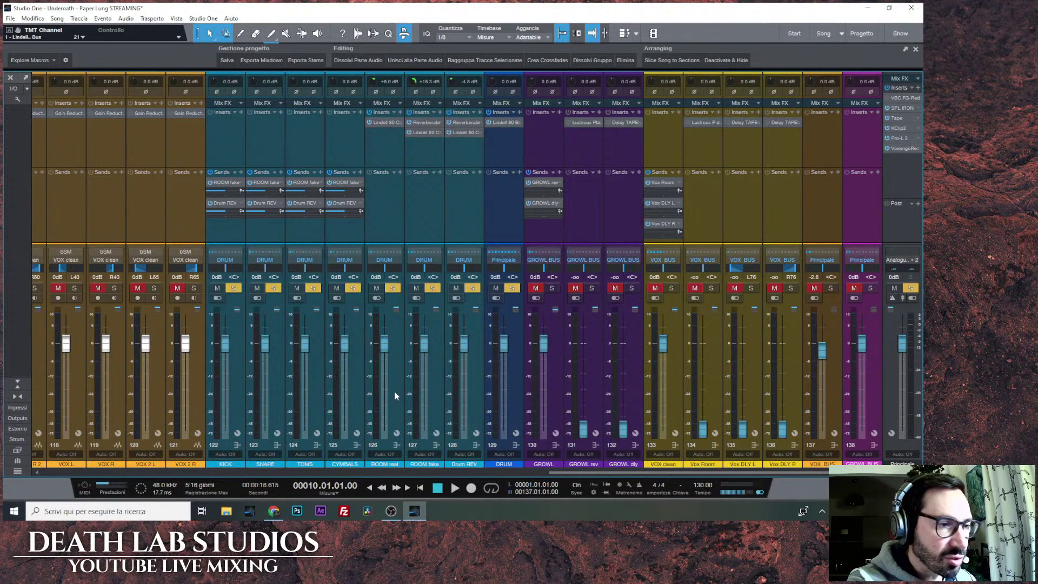
pyautogui.click(388, 122)
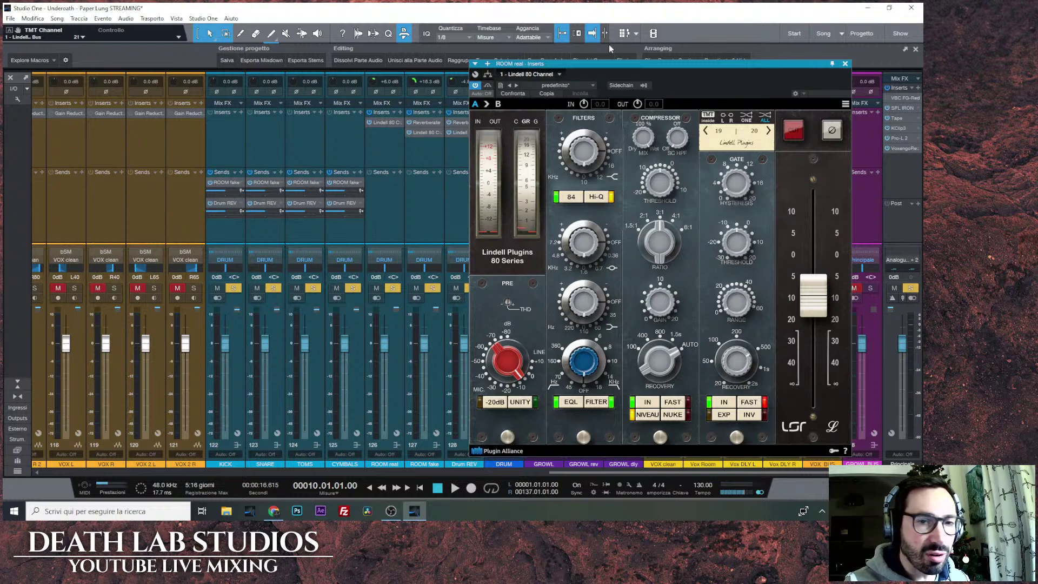
pyautogui.moveTo(616, 64); pyautogui.dragTo(672, 58)
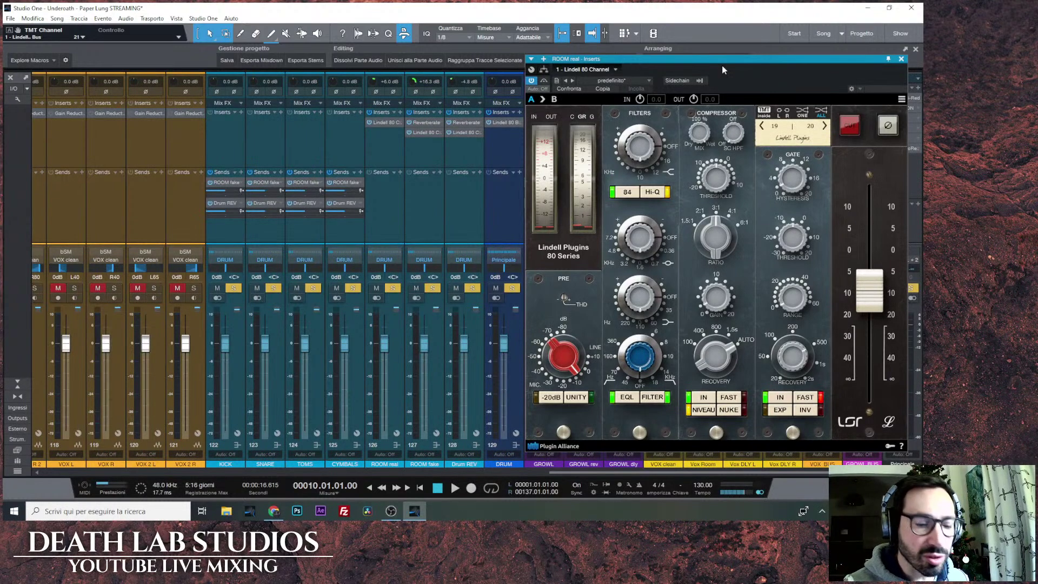
pyautogui.moveTo(869, 290); pyautogui.dragTo(870, 380)
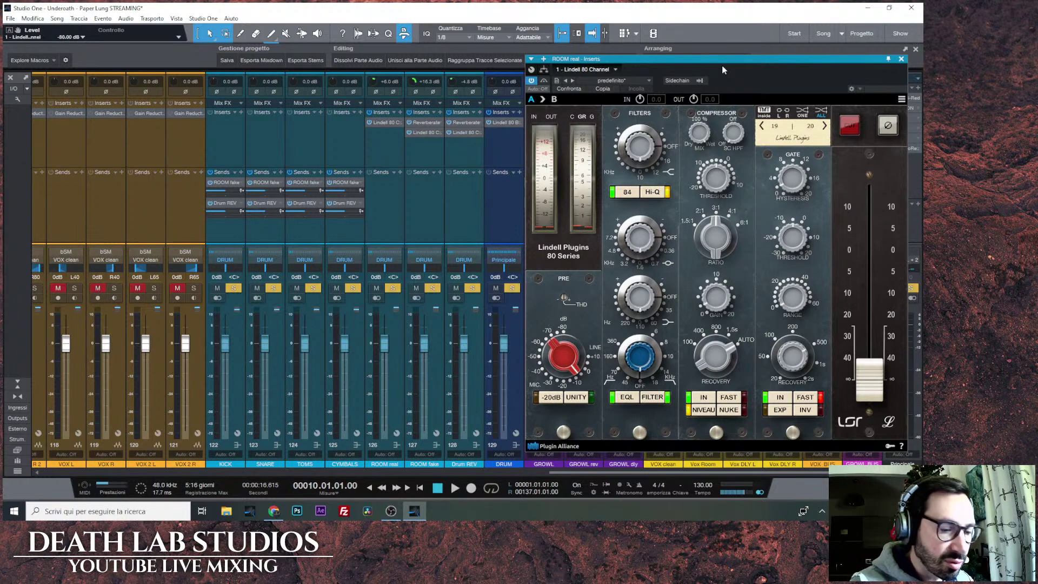
pyautogui.click(436, 388)
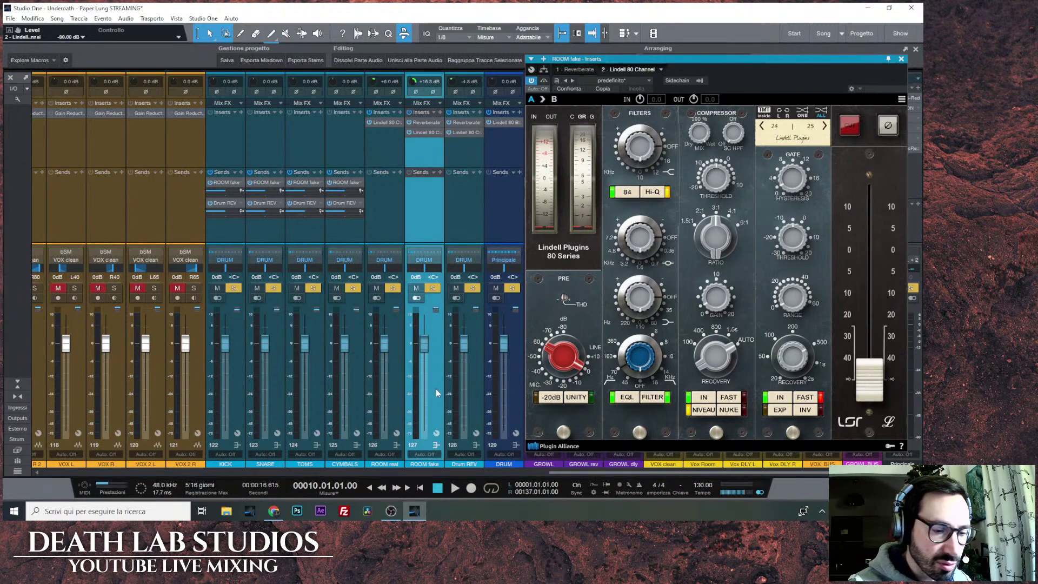
pyautogui.click(468, 385)
pyautogui.moveTo(831, 258); pyautogui.dragTo(832, 348)
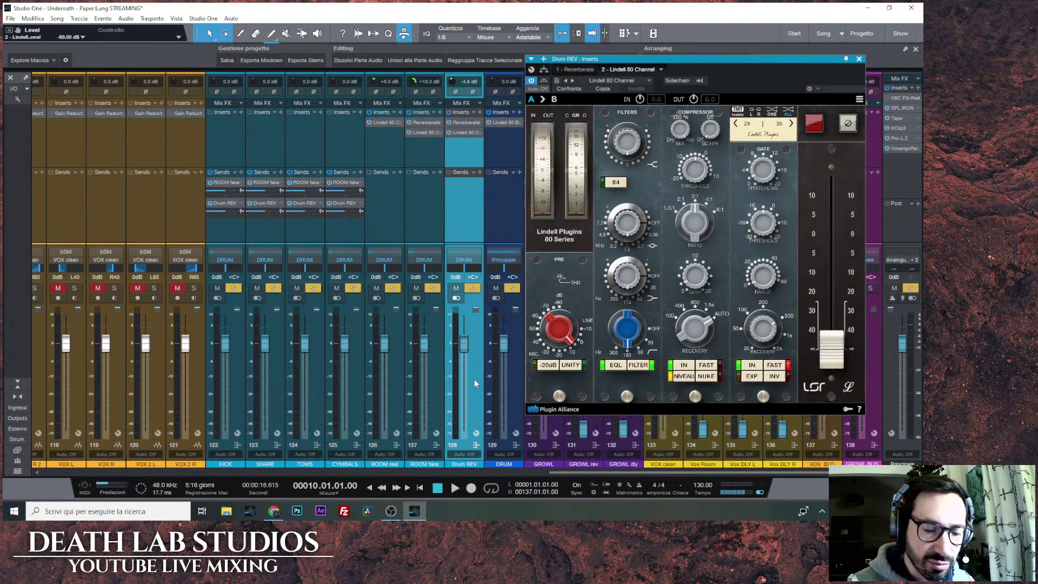
# Restart playback and raise ROOM fake's Lindell 80 Channel fader to about -12.2 dB.
pyautogui.click(454, 489)
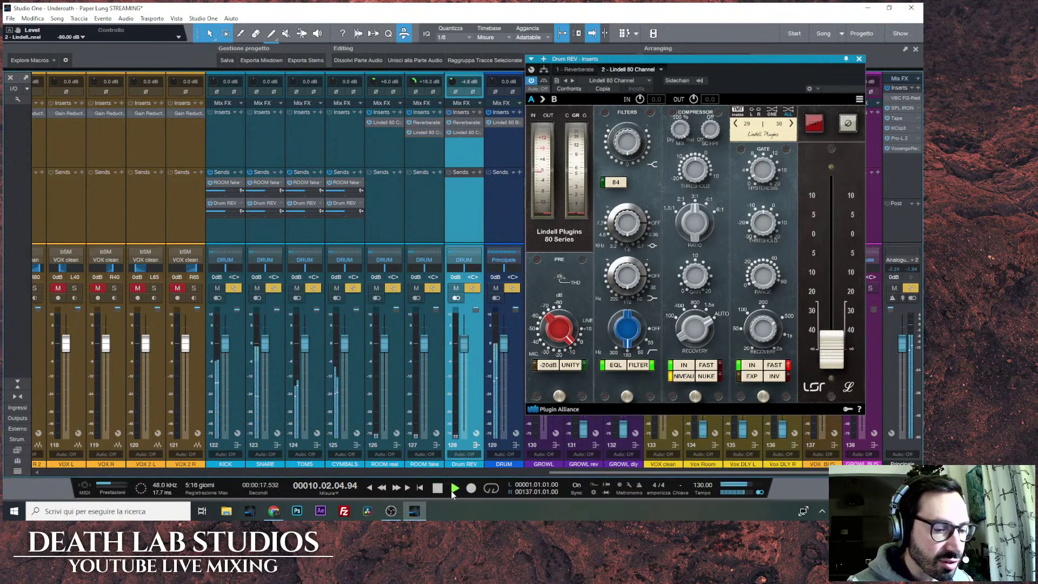
pyautogui.click(393, 388)
pyautogui.click(471, 401)
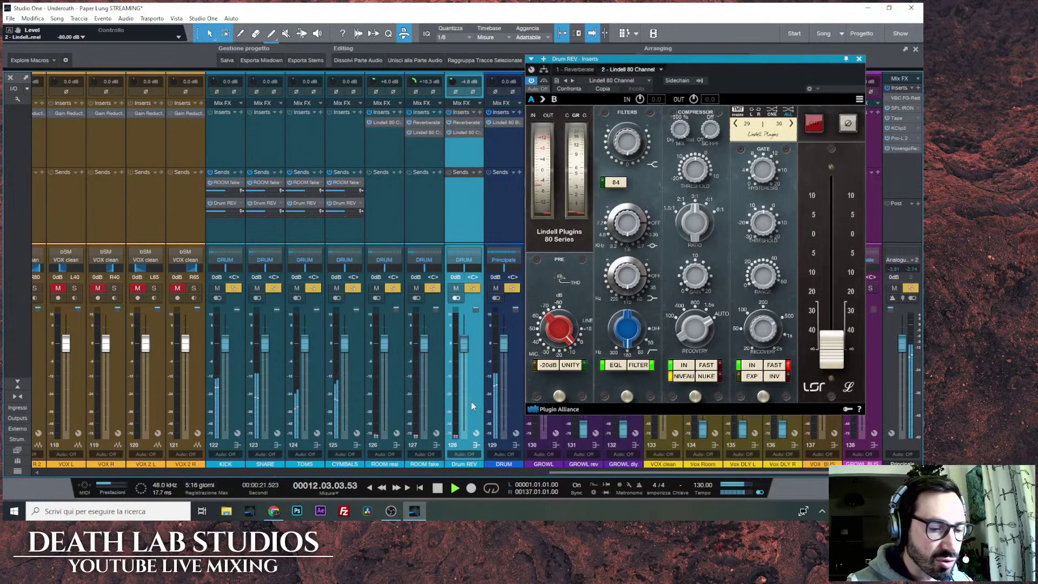
pyautogui.click(432, 402)
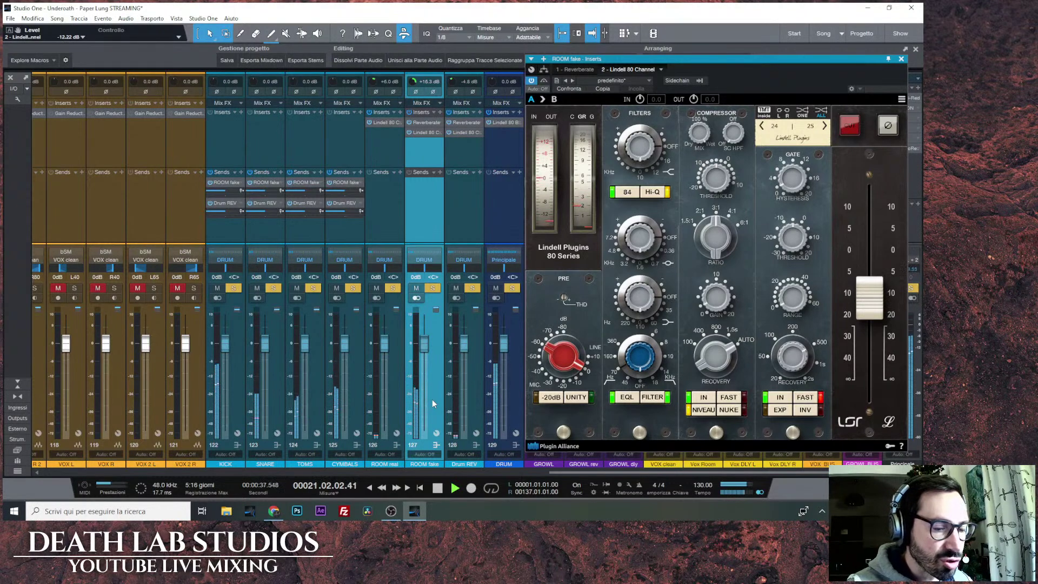
# Raise the Lindell 80 Channel faders to about -12.7 dB on ROOM real and -3.4 dB on Drum REV, closing the plugin.
pyautogui.click(394, 394)
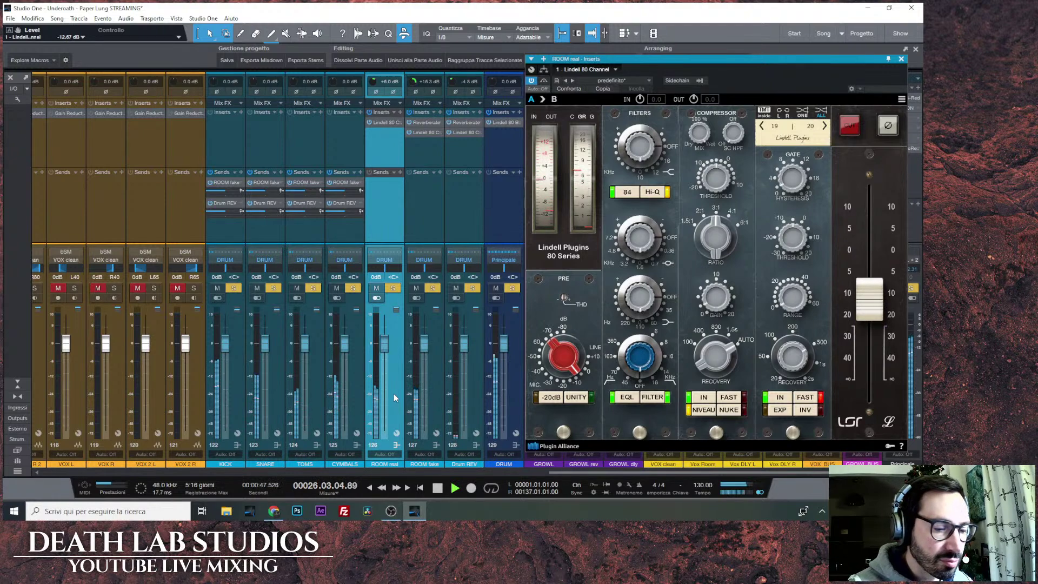
pyautogui.click(476, 408)
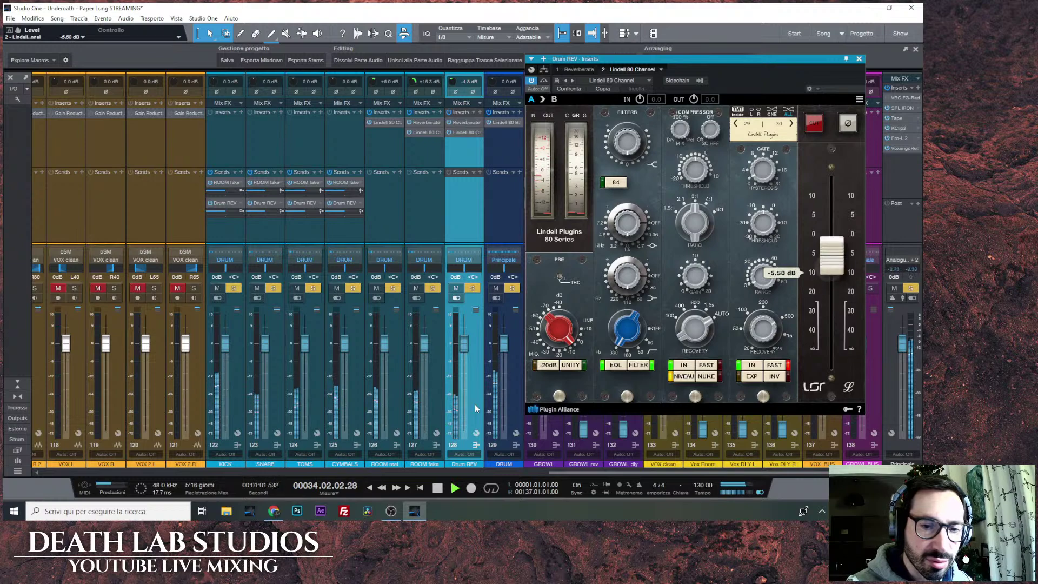
pyautogui.click(859, 58)
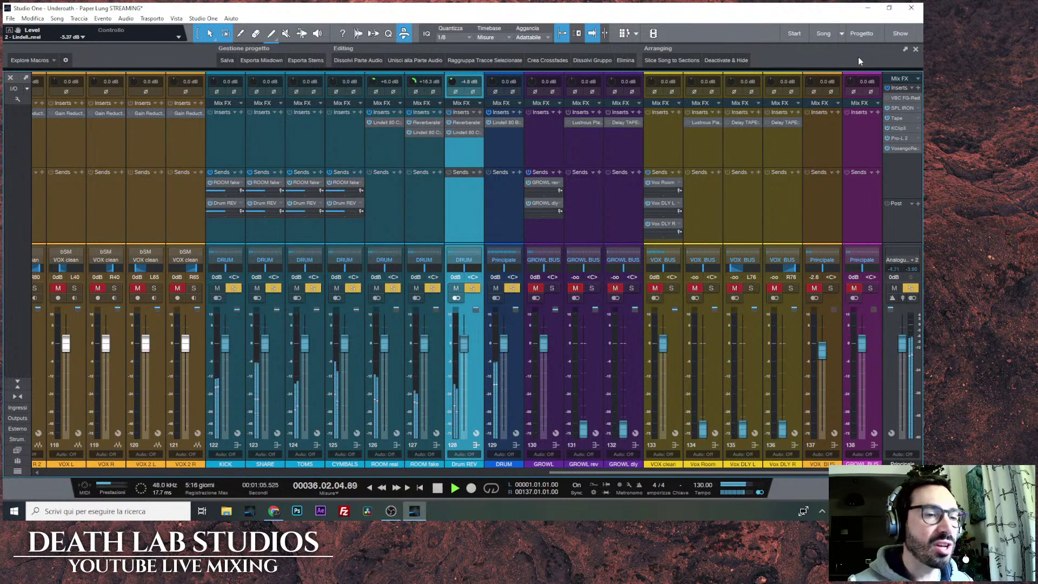
# Set the DRUM bus's Lindell 80 Bus fader to about -4.2 dB and move the plugin window clear of the drum channels.
pyautogui.doubleClick(507, 122)
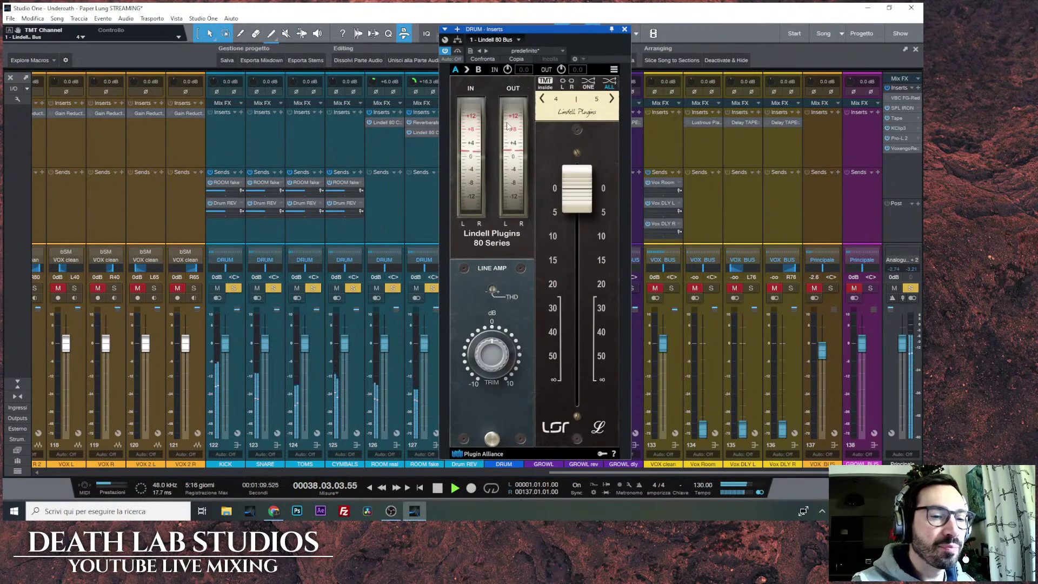
pyautogui.scroll(-10, 507, 126)
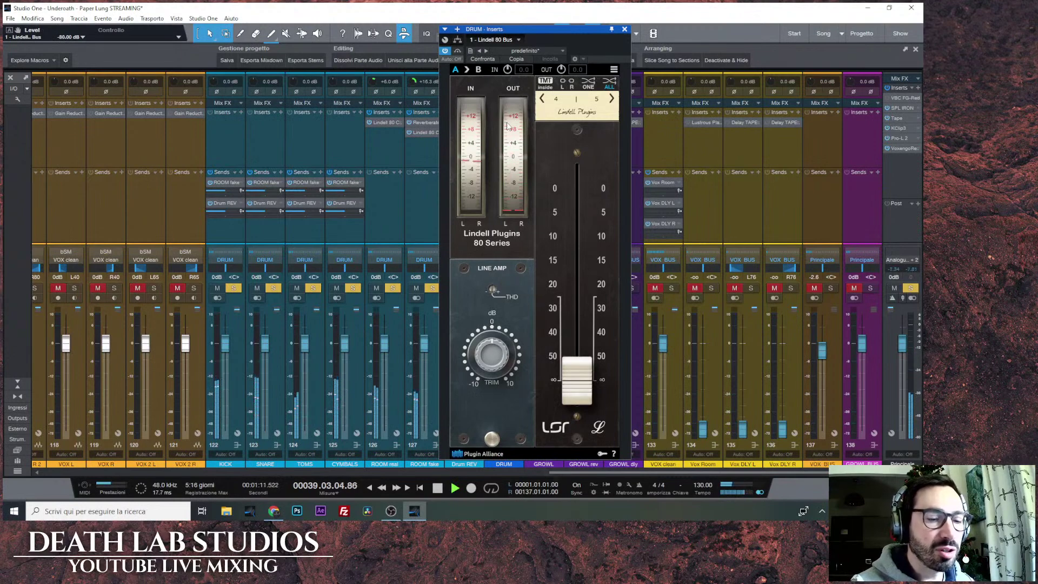
pyautogui.scroll(10, 507, 126)
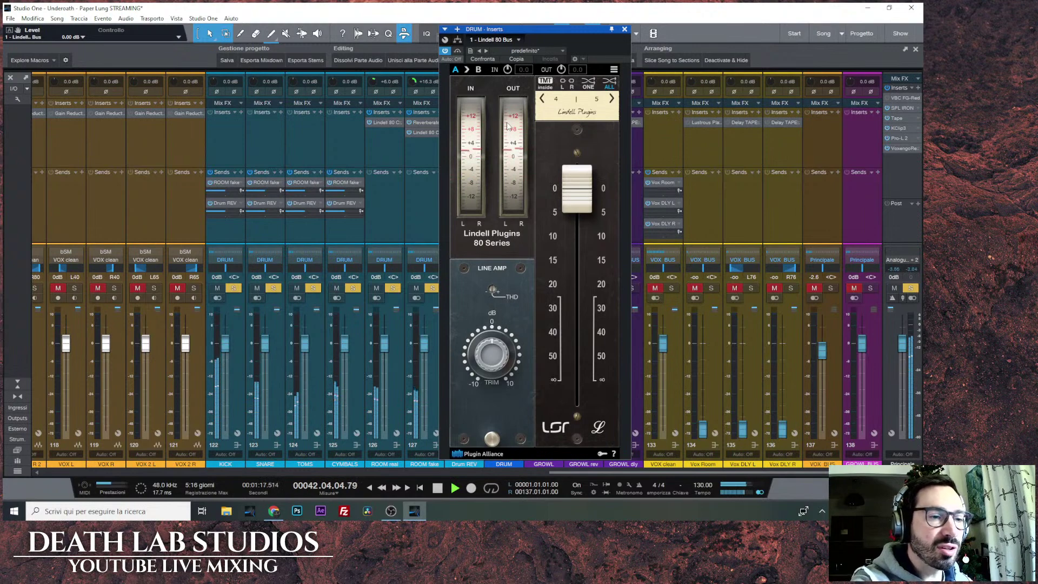
pyautogui.moveTo(556, 37); pyautogui.dragTo(647, 32)
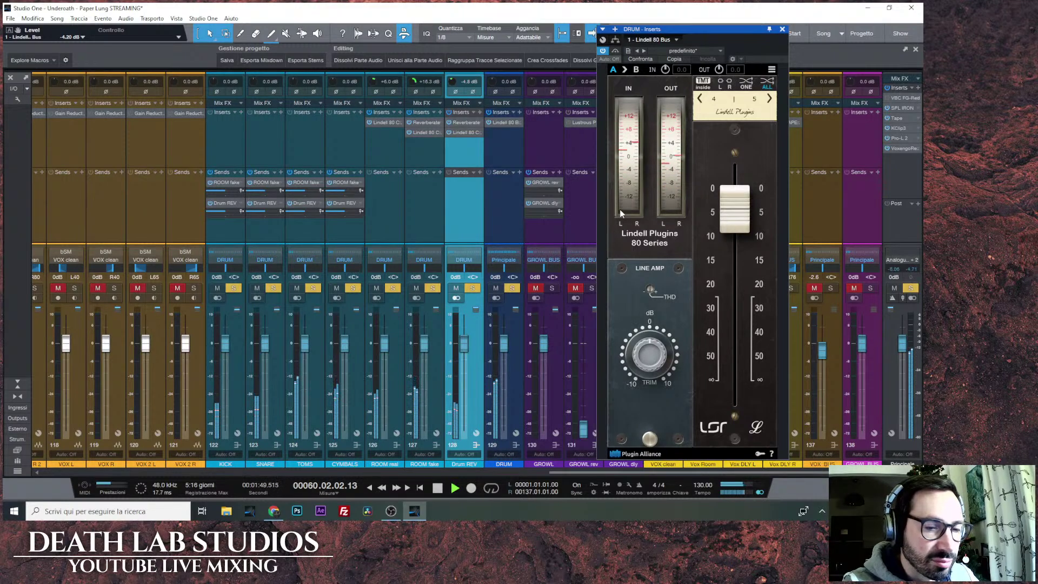
# Try the Lindell 80 Bus calibration at -18 dBFS and at -12 dBFS on the DRUM bus.
pyautogui.click(771, 70)
pyautogui.moveTo(800, 97)
pyautogui.click(718, 159)
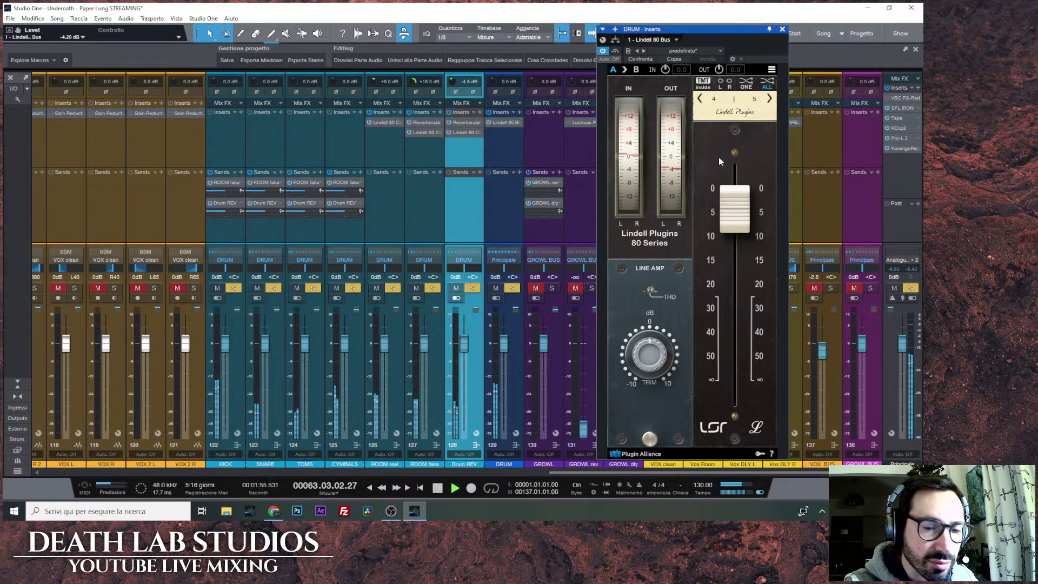
pyautogui.click(771, 69)
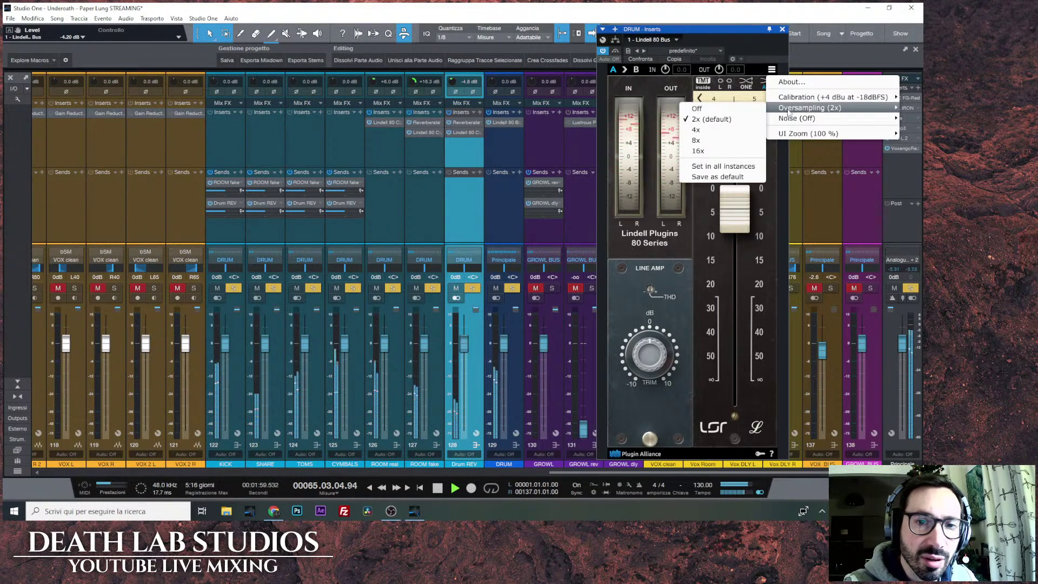
pyautogui.click(756, 99)
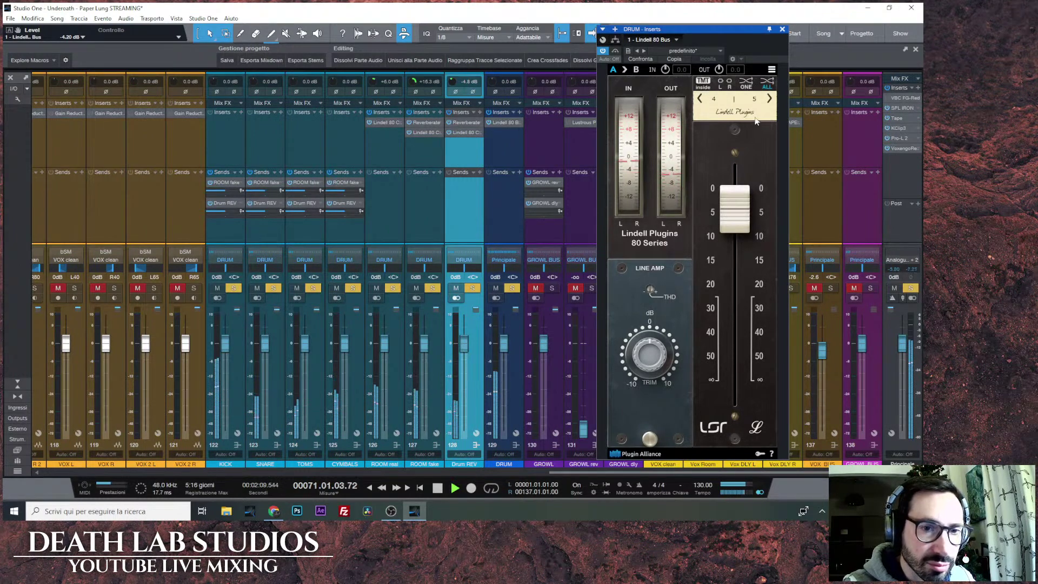
# Compare the DRUM bus plugin's calibration at the default -14 dBFS against -12 dBFS during playback.
pyautogui.click(772, 69)
pyautogui.moveTo(789, 97)
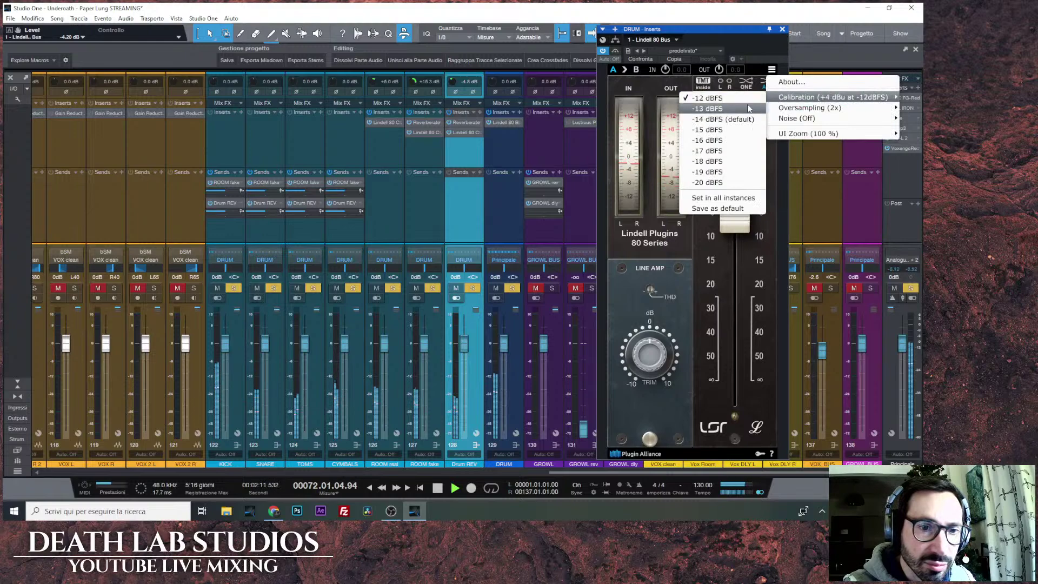
pyautogui.click(738, 121)
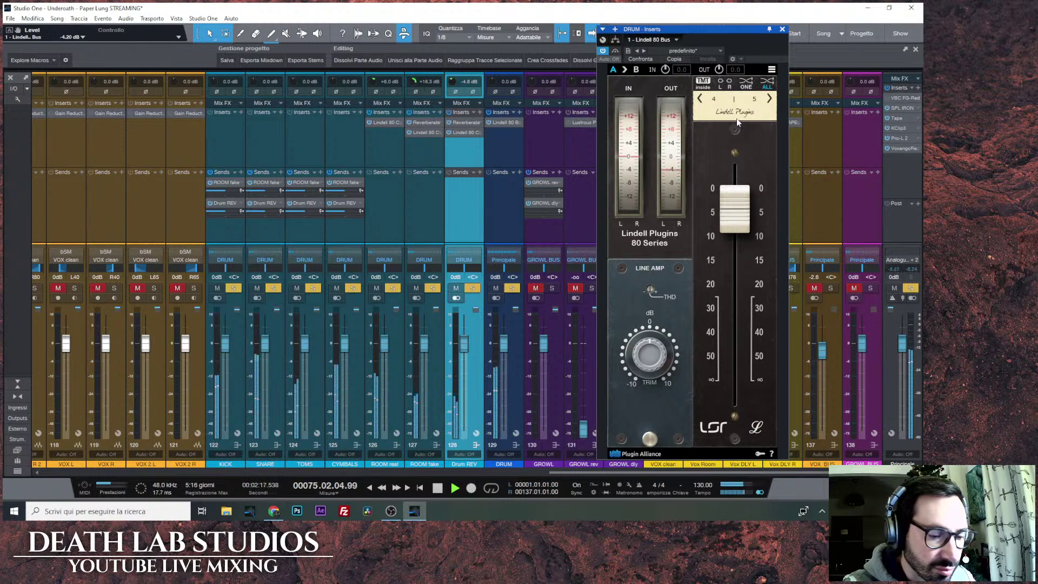
pyautogui.click(772, 69)
pyautogui.moveTo(780, 97)
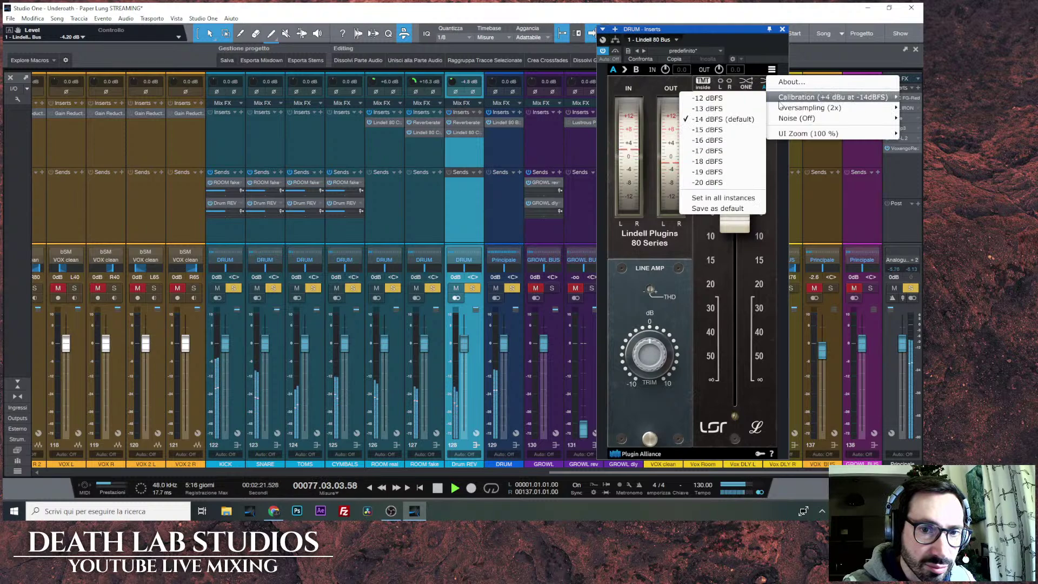
pyautogui.click(734, 106)
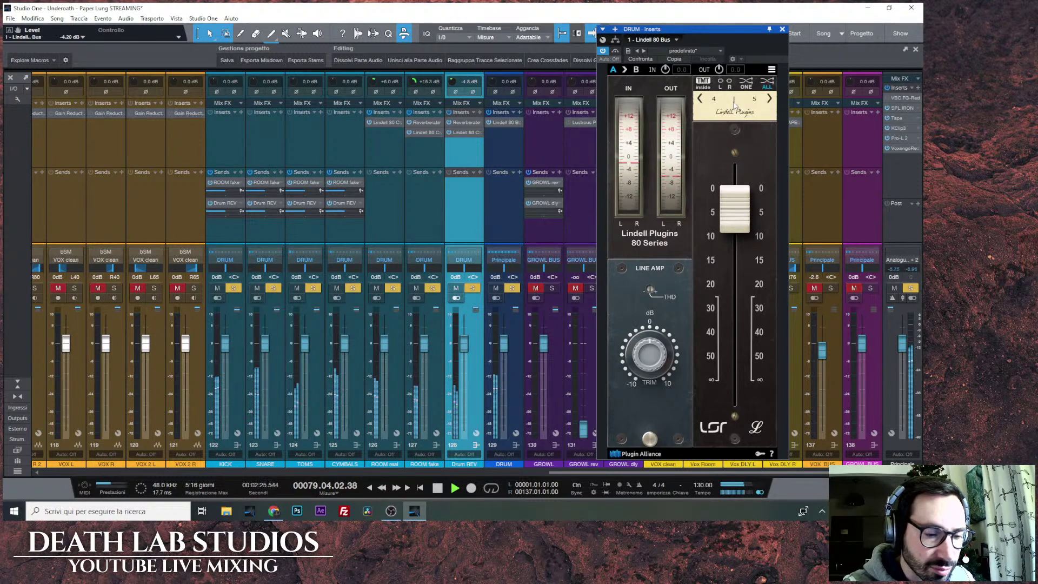
# Set the DRUM bus plugin's calibration to the default -14 dBFS, close the plugin and stop playback.
pyautogui.click(772, 69)
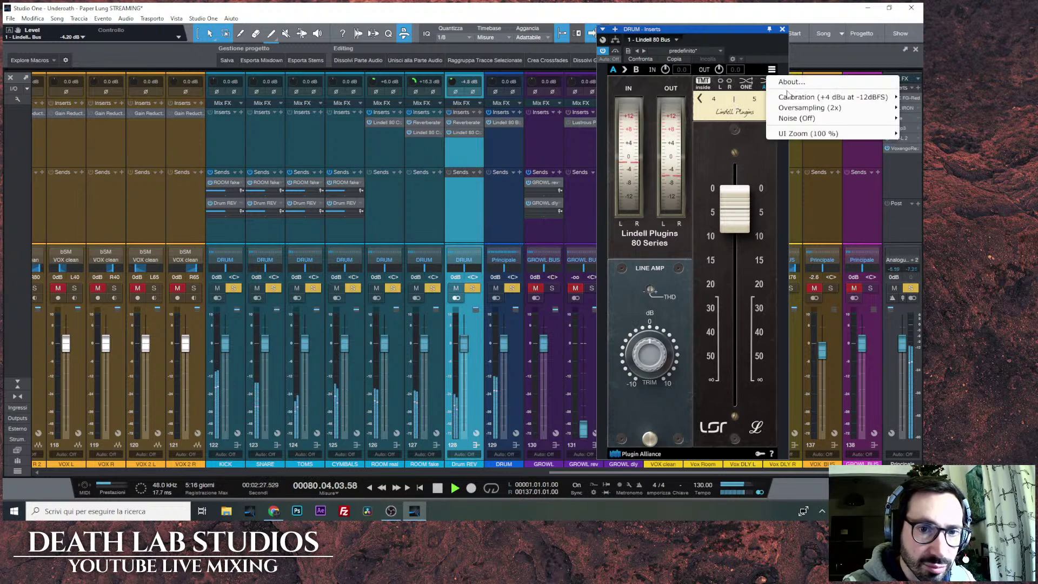
pyautogui.moveTo(788, 96)
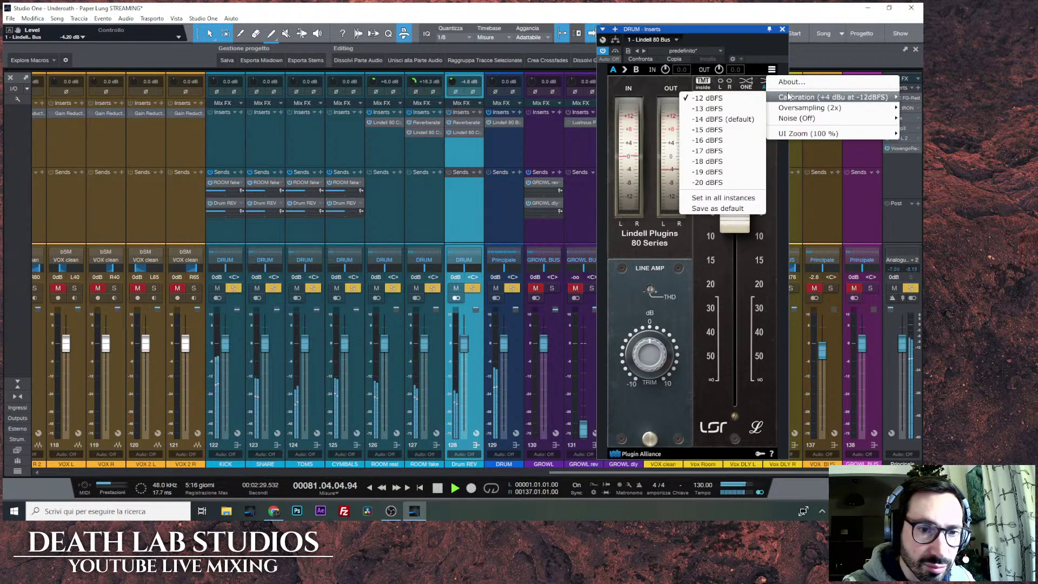
pyautogui.click(754, 119)
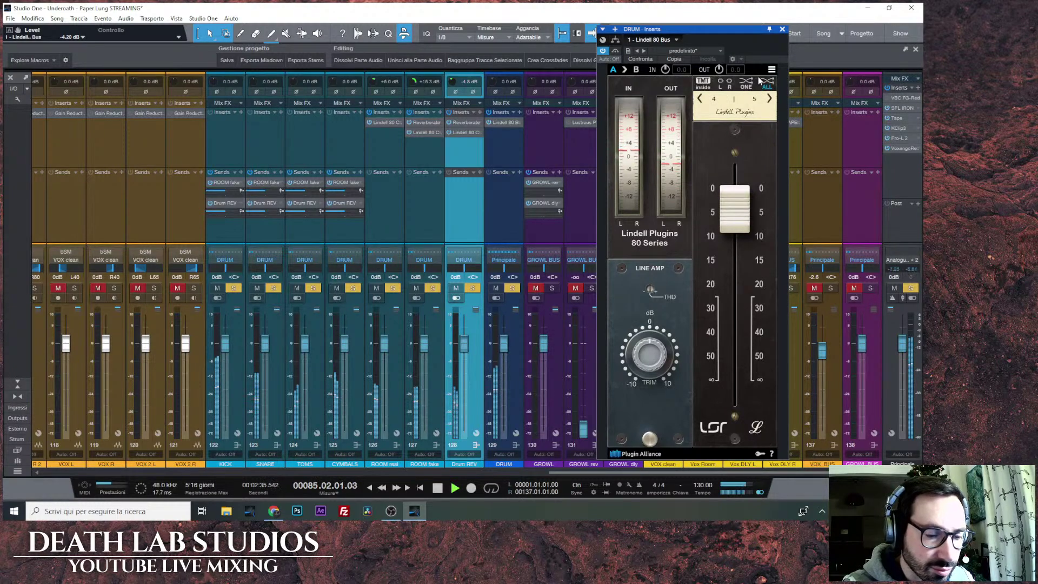
pyautogui.click(781, 29)
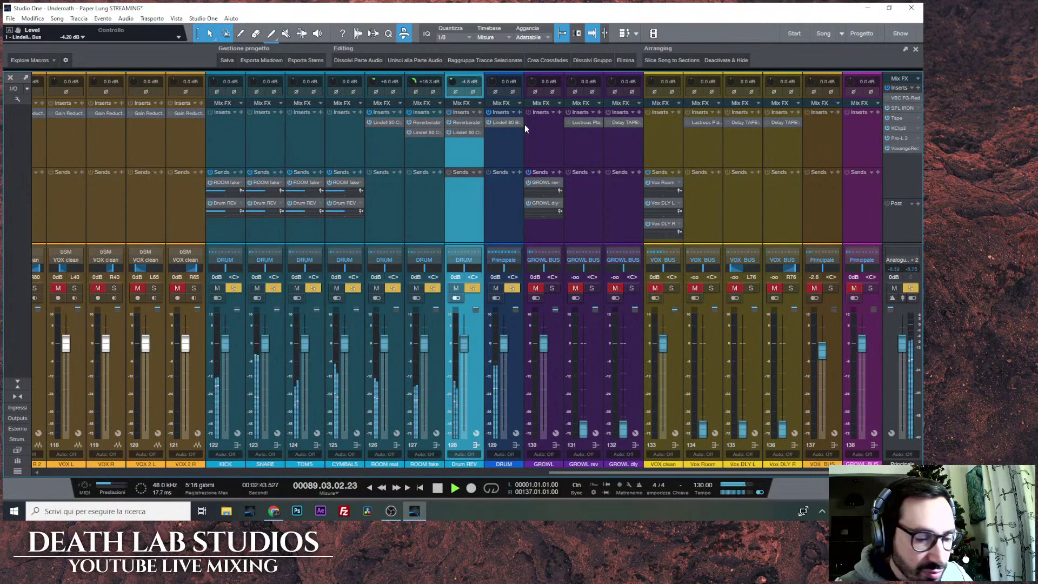
pyautogui.click(438, 489)
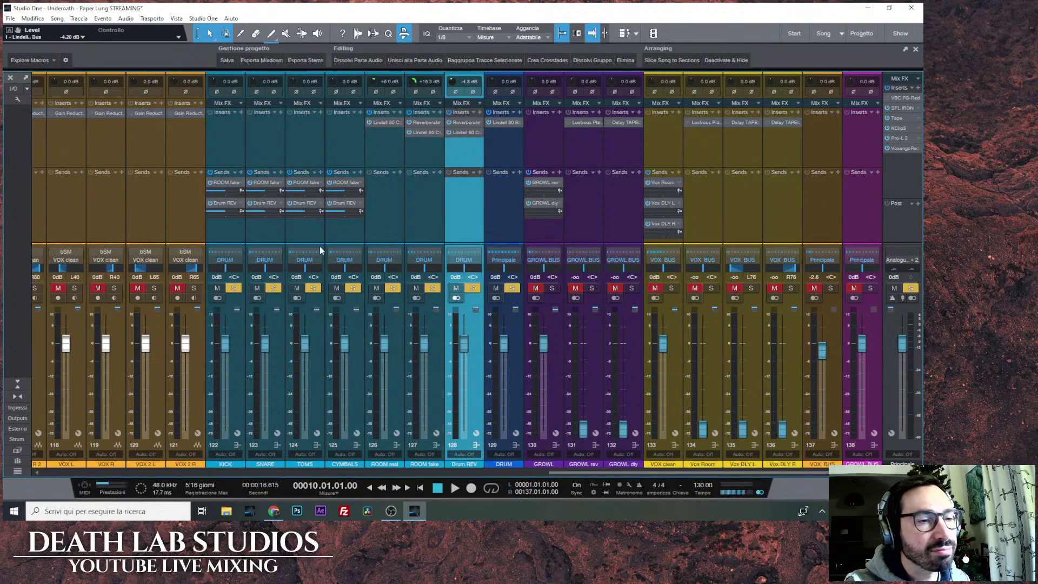
# Open the plug-in list for the DRUM bus inserts and collapse the favourites, recent, bridged Voxengo and Aurora DSP groups.
pyautogui.click(520, 111)
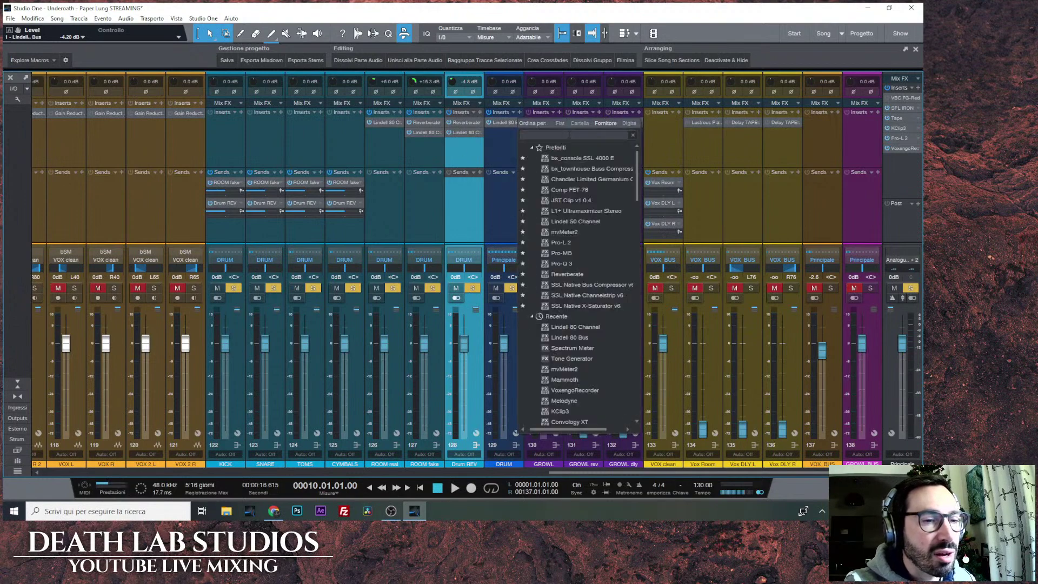
pyautogui.click(556, 147)
pyautogui.click(570, 157)
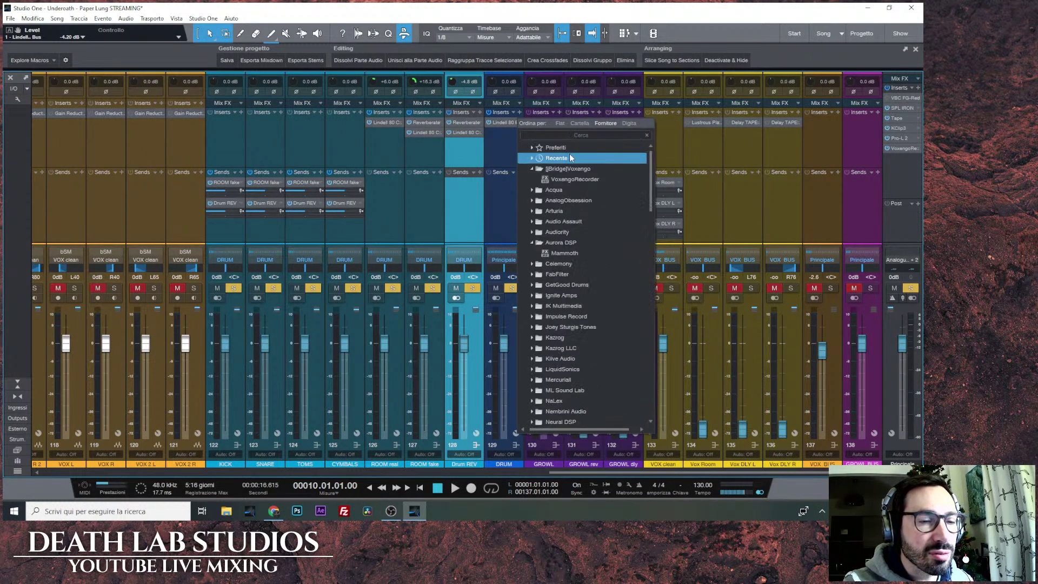
pyautogui.click(570, 168)
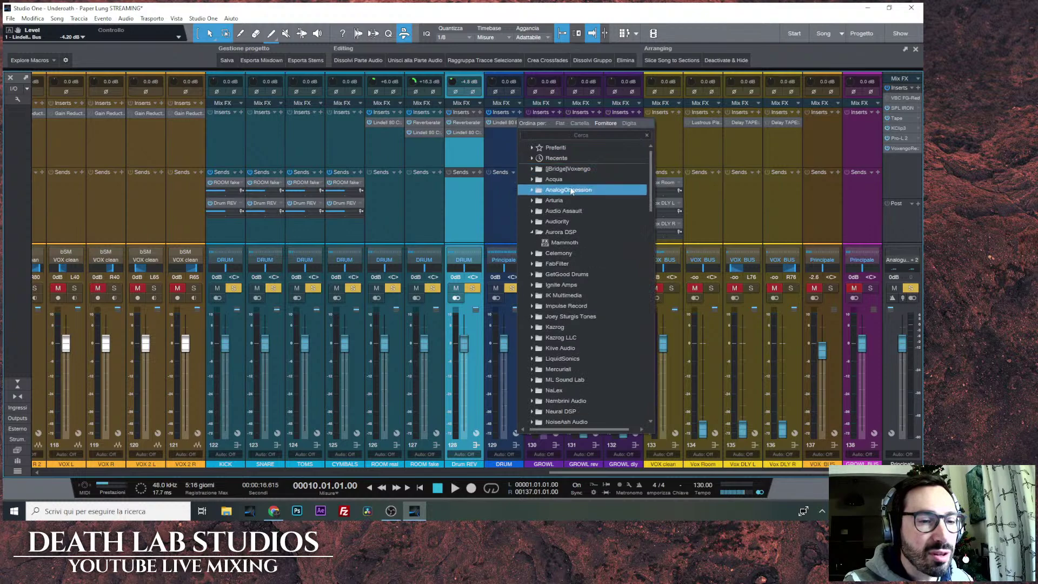
pyautogui.click(564, 232)
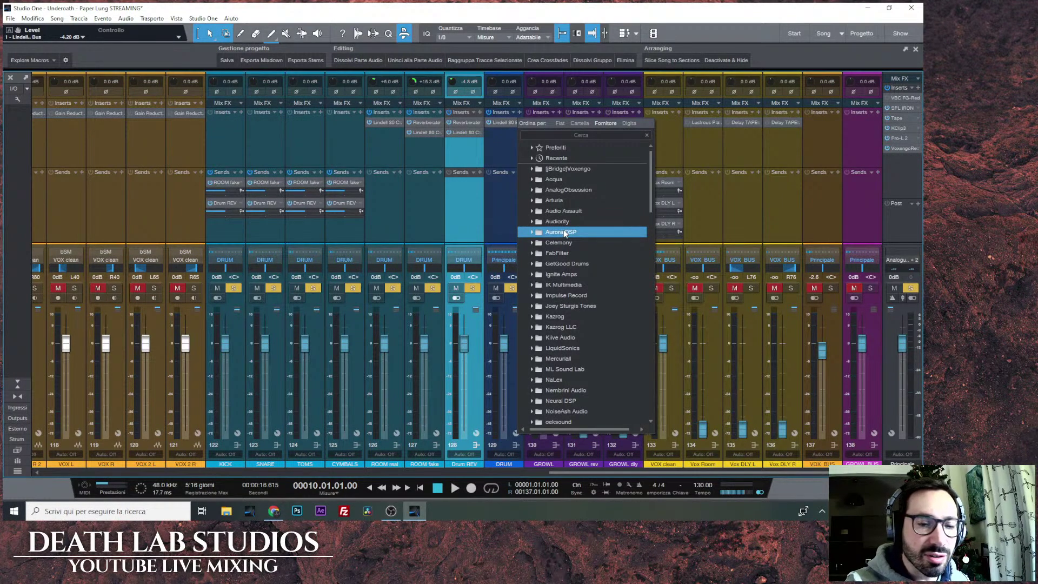
# Look through the Plugin Alliance plug-ins for a drum bus compressor, including bx_townhouse Buss Compressor, and collapse that vendor folder.
pyautogui.scroll(-3, 565, 233)
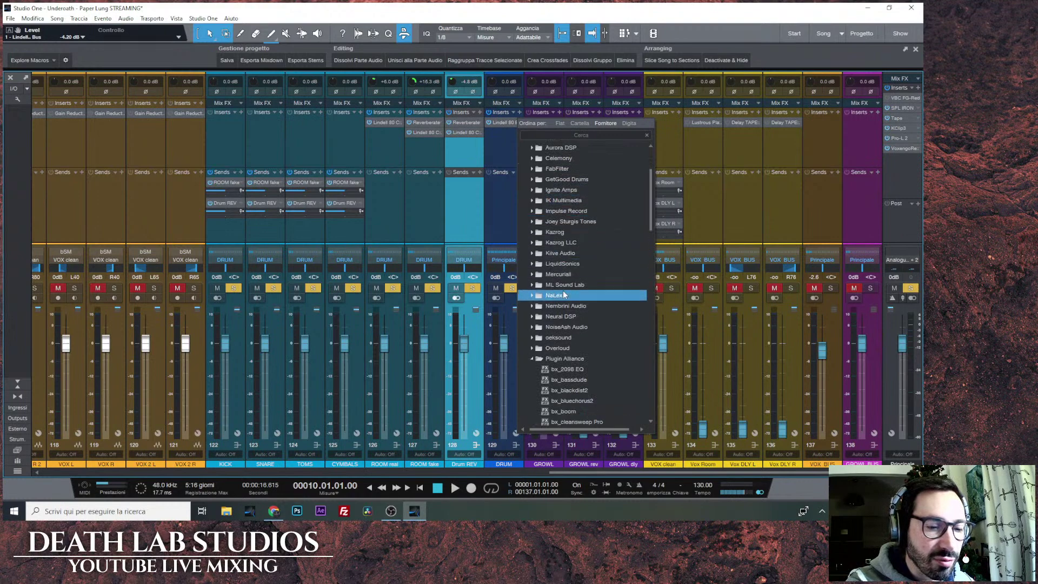
pyautogui.scroll(-7, 578, 351)
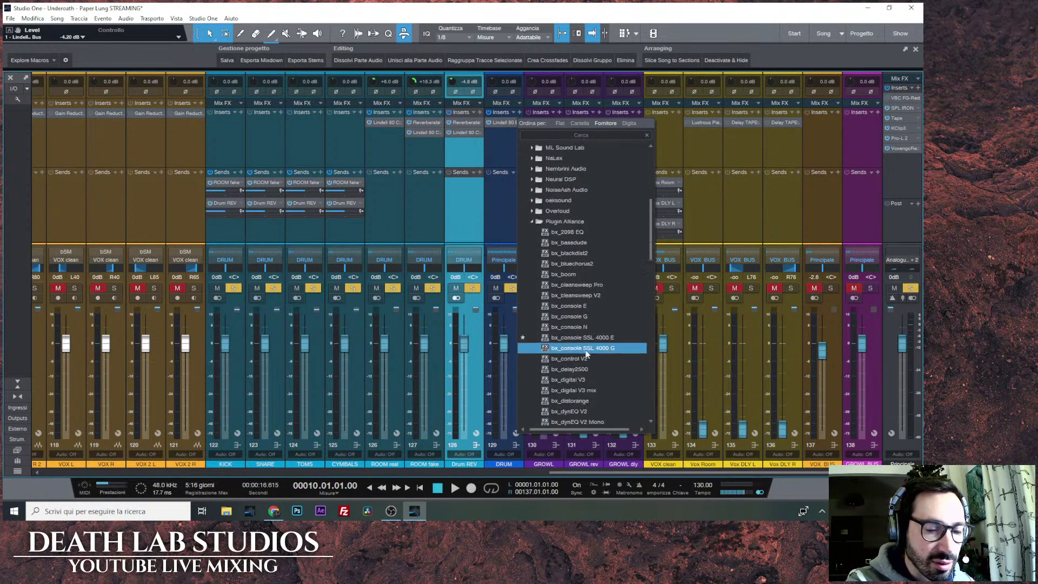
pyautogui.scroll(-5, 589, 350)
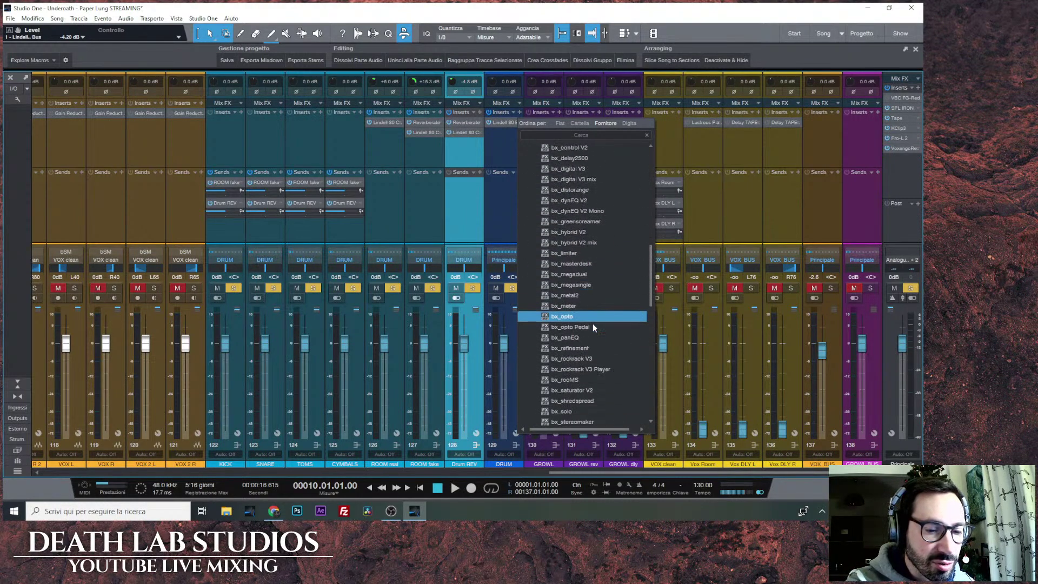
pyautogui.scroll(-1, 595, 379)
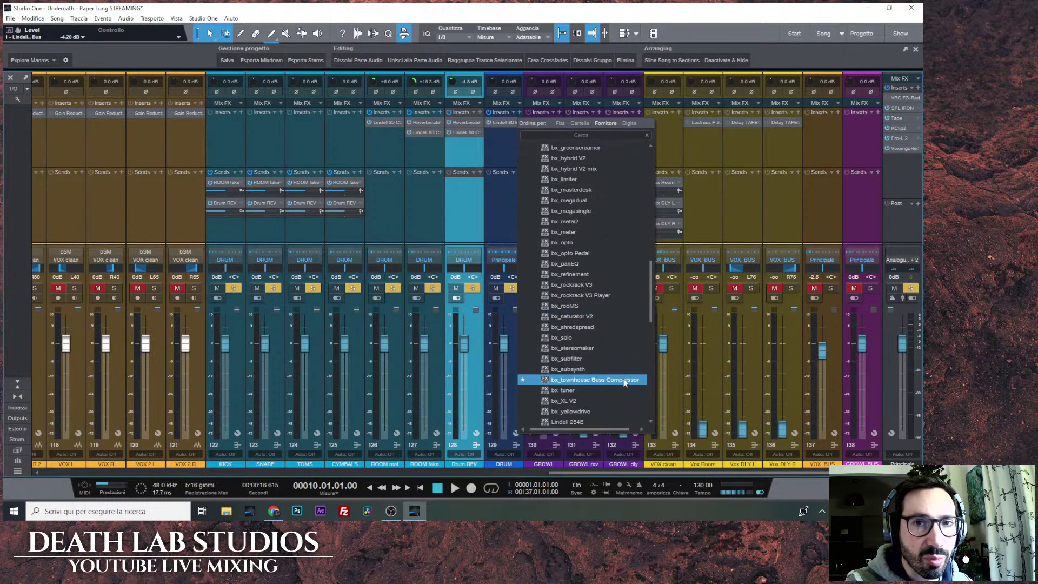
pyautogui.moveTo(651, 319); pyautogui.dragTo(650, 273)
pyautogui.click(578, 233)
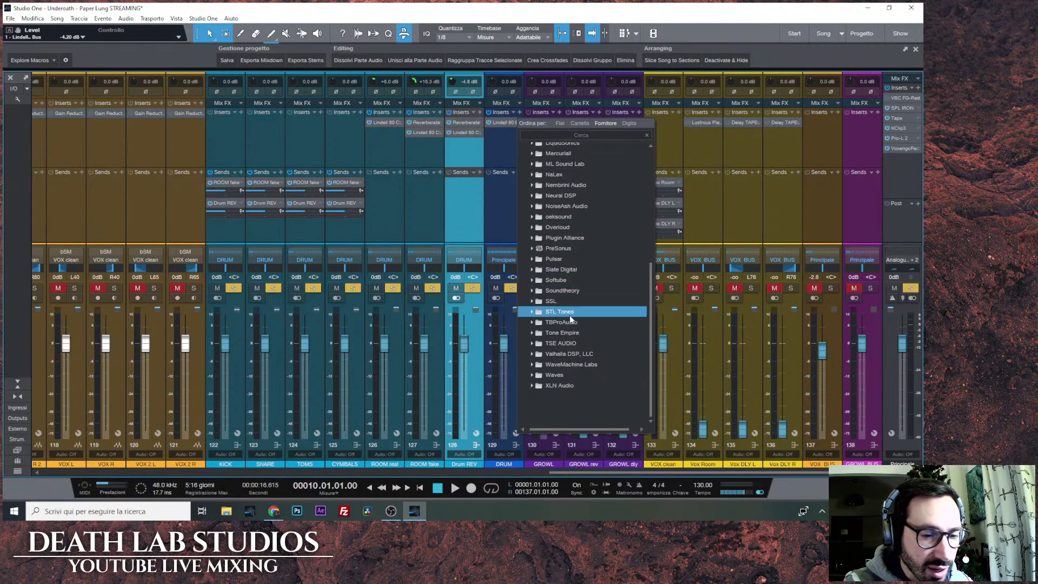
# Examine the Slate Digital VBC compressors, collapse their folder and check the other vendors in the plug-in list.
pyautogui.click(566, 272)
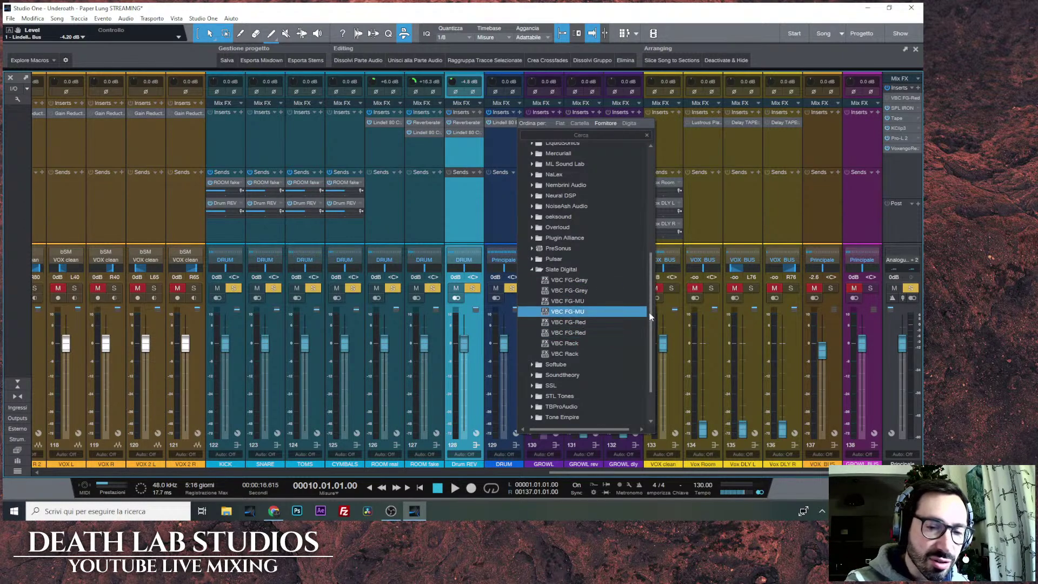
pyautogui.scroll(1, 651, 309)
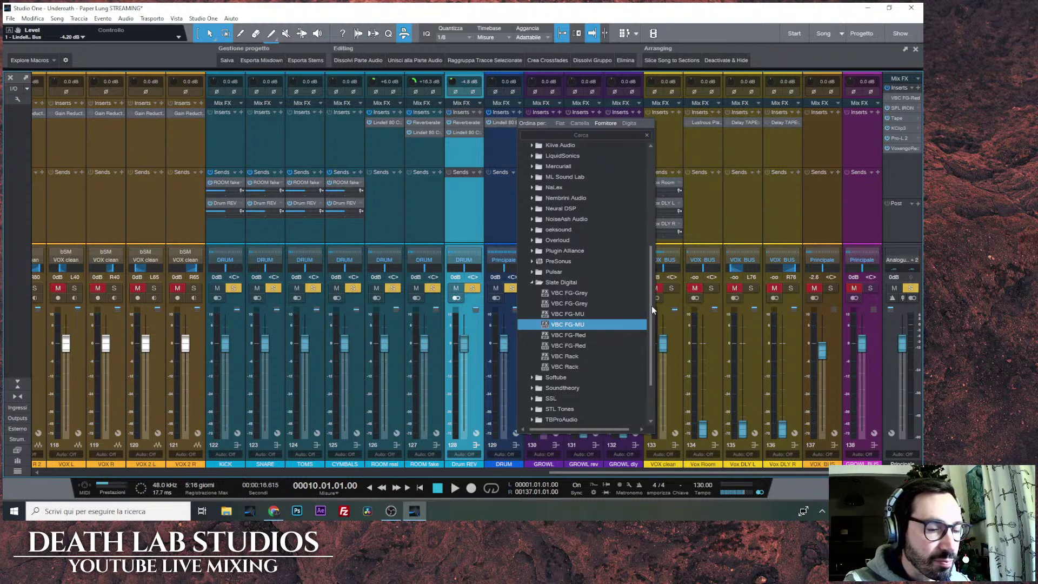
pyautogui.scroll(1, 651, 304)
pyautogui.click(608, 294)
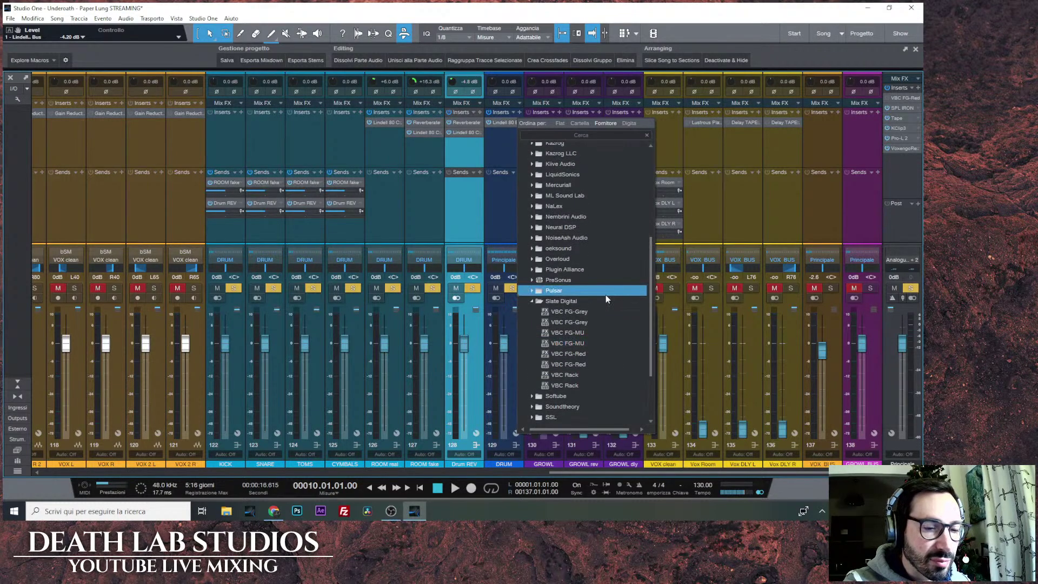
pyautogui.scroll(2, 635, 301)
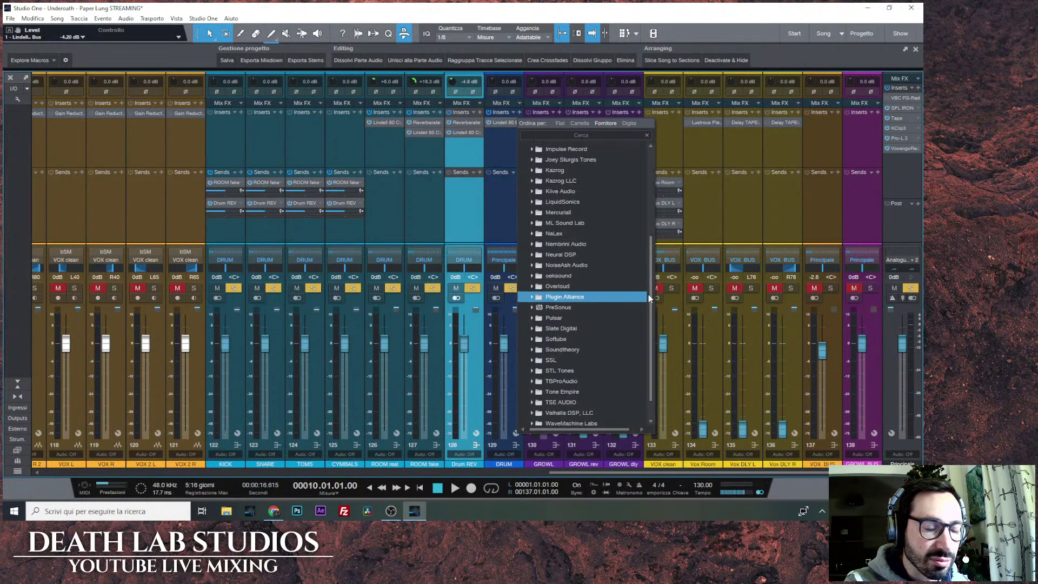
pyautogui.moveTo(649, 295); pyautogui.dragTo(650, 280)
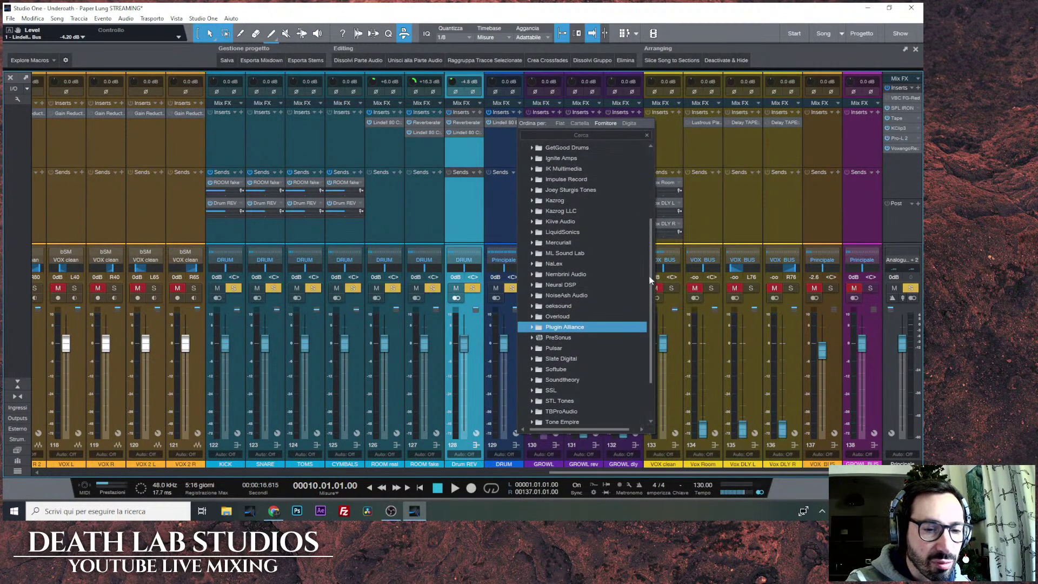
pyautogui.moveTo(650, 275); pyautogui.dragTo(651, 273)
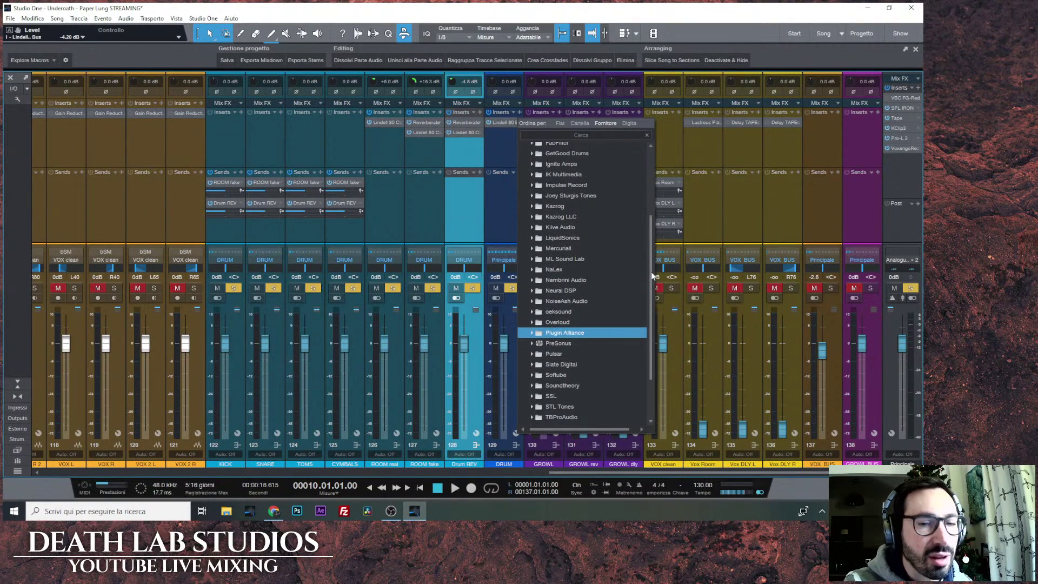
# Insert Softube's Chandler Limited Germanium Comp on the DRUM bus after the Lindell 80 Bus.
pyautogui.scroll(-2, 595, 324)
pyautogui.doubleClick(589, 338)
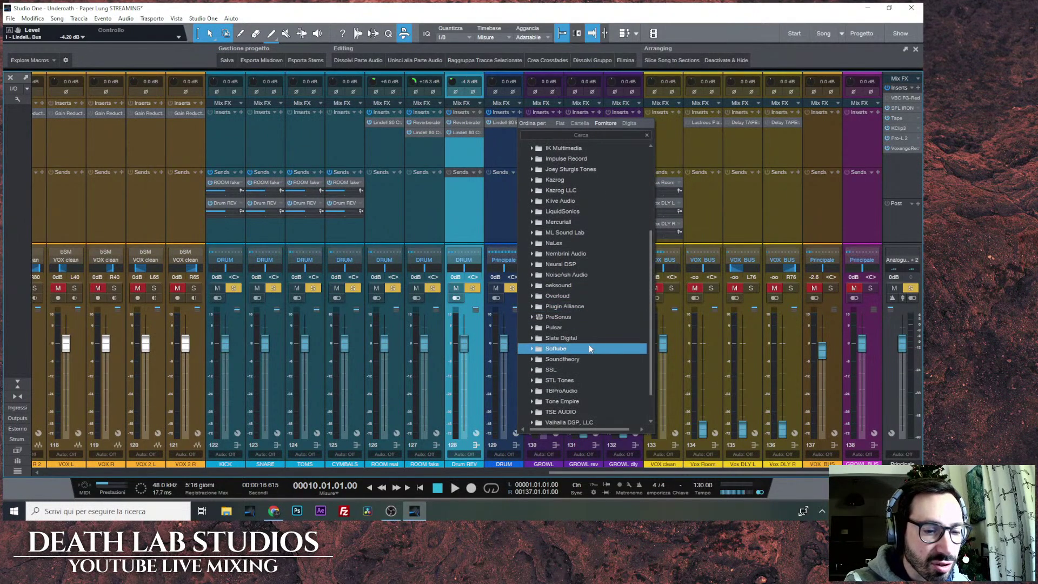
pyautogui.scroll(-2, 592, 349)
pyautogui.click(608, 338)
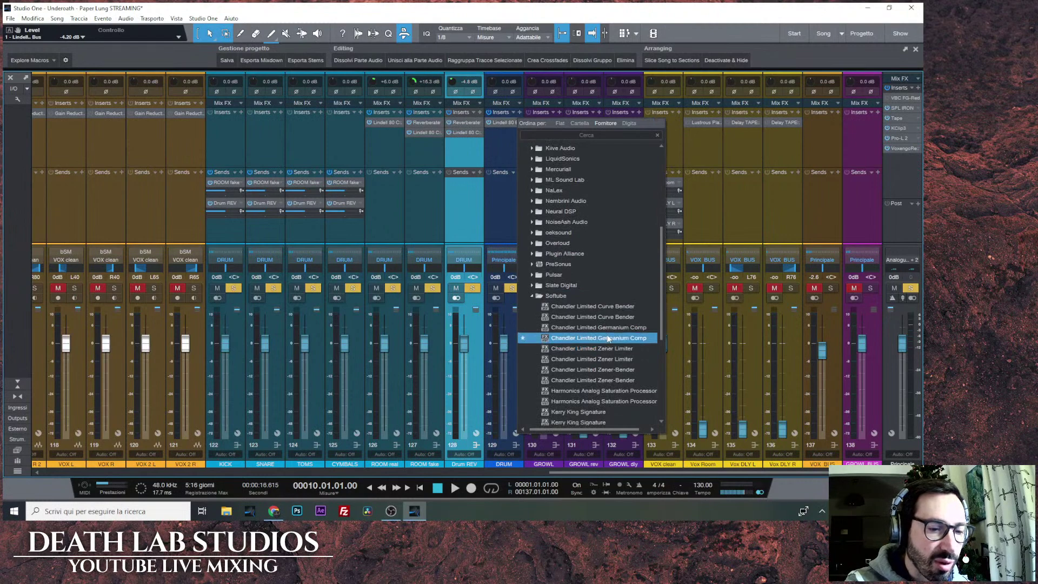
pyautogui.doubleClick(608, 337)
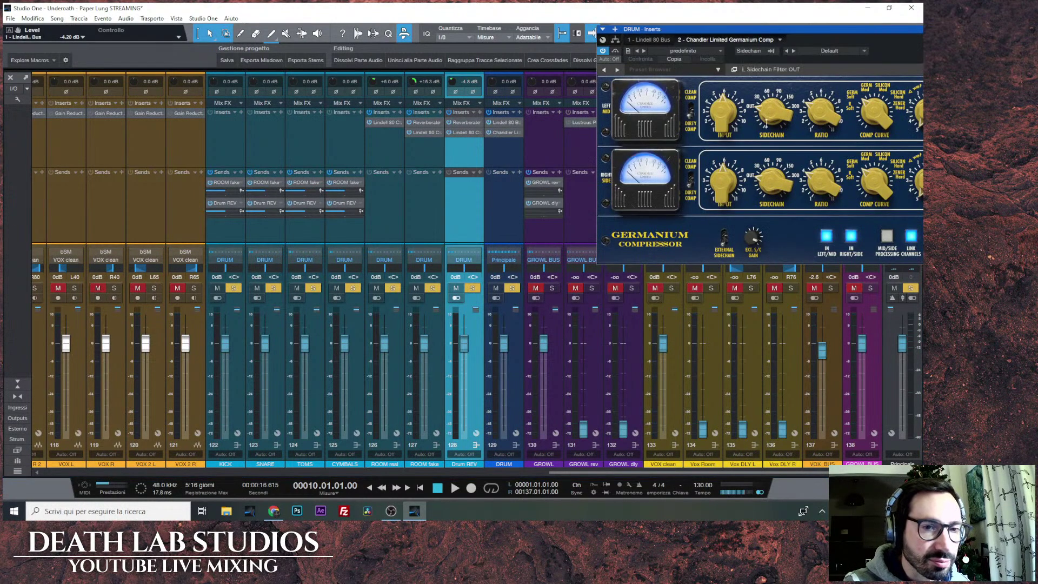
# Move the Germanium Compressor window fully into view over the mixer and set its release to 3.00 during playback.
pyautogui.moveTo(764, 33); pyautogui.dragTo(407, 150)
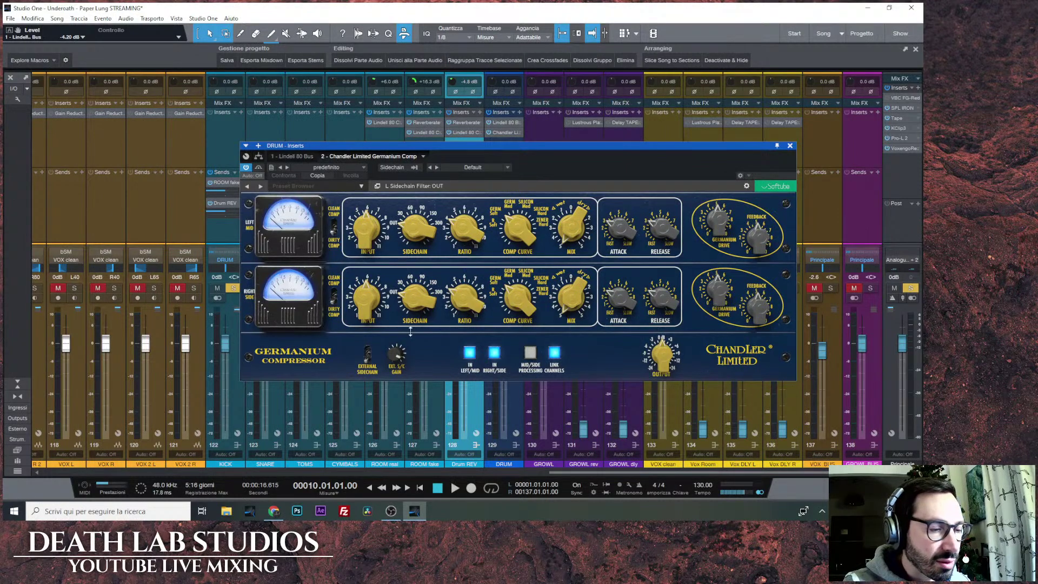
pyautogui.click(457, 489)
pyautogui.moveTo(526, 147)
pyautogui.mouseDown()
pyautogui.moveTo(590, 276)
pyautogui.moveTo(598, 239)
pyautogui.moveTo(537, 161)
pyautogui.moveTo(540, 135)
pyautogui.mouseUp()
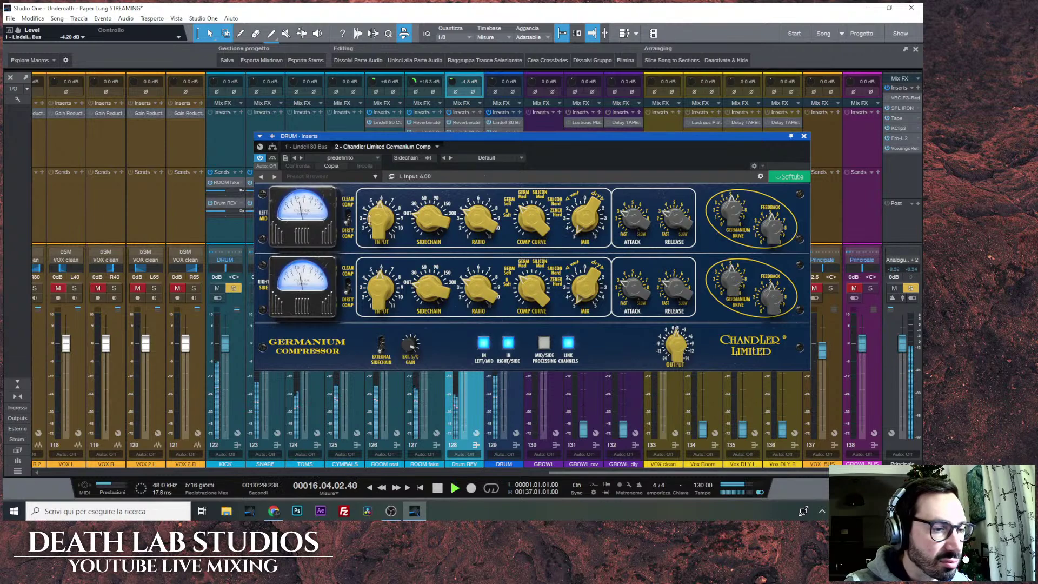
pyautogui.scroll(5, 631, 225)
pyautogui.scroll(2, 630, 225)
pyautogui.scroll(-4, 674, 220)
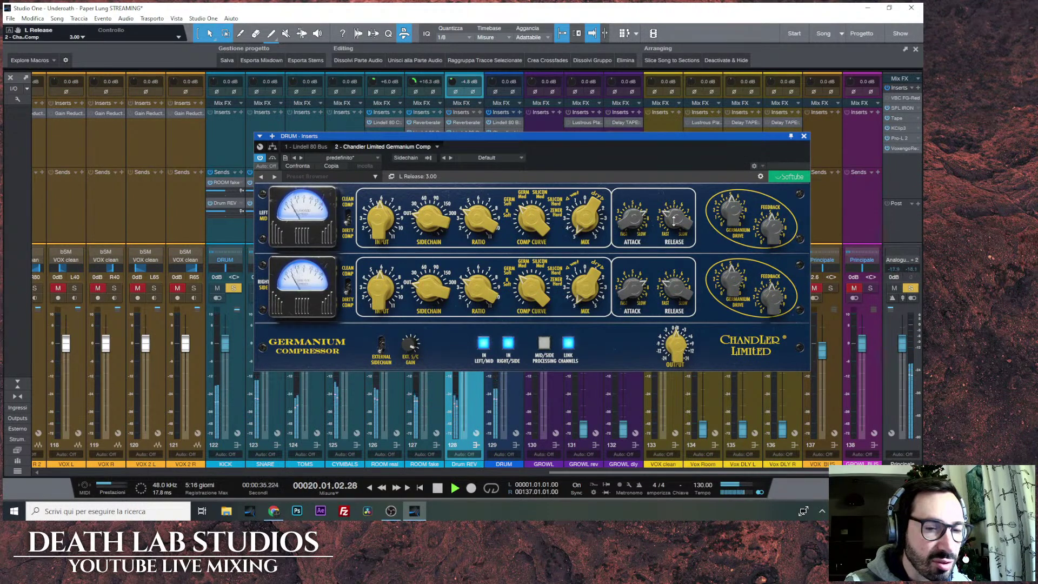
# Set the Germanium Compressor's Germanium Drive to 7 and its Feedback to 4.95.
pyautogui.scroll(2, 739, 218)
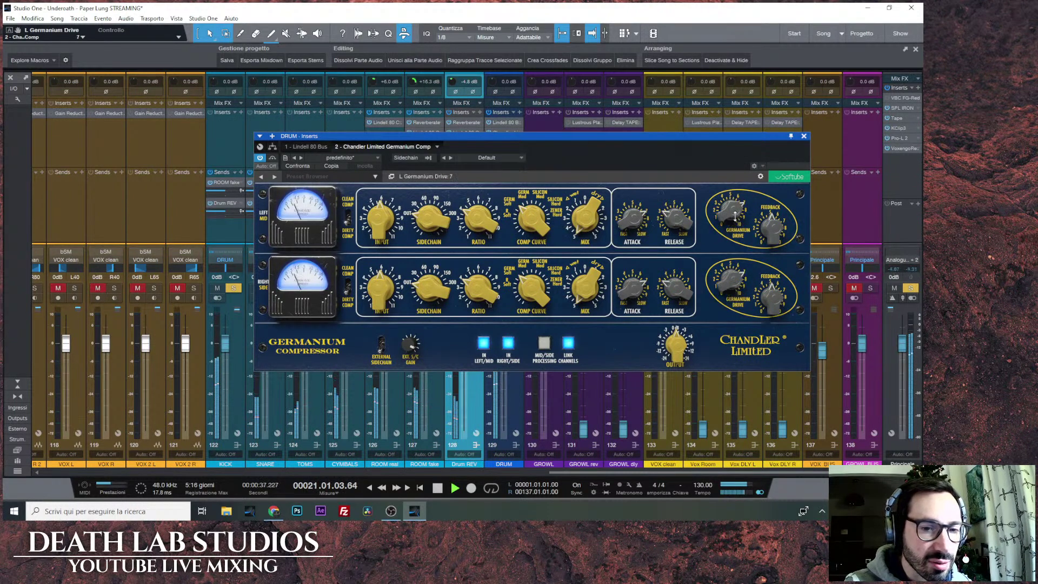
pyautogui.scroll(-2, 733, 219)
pyautogui.scroll(2, 732, 219)
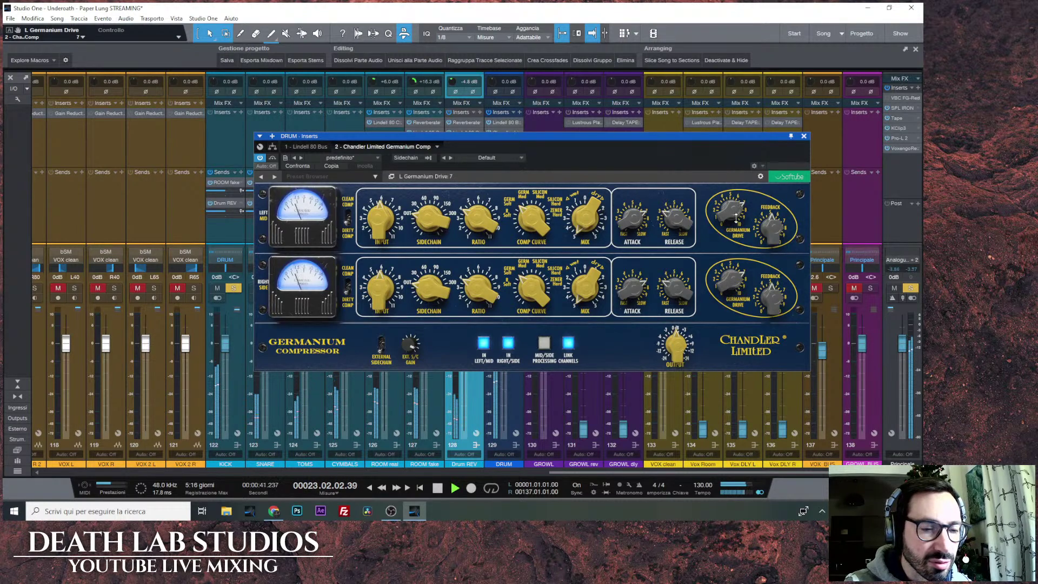
pyautogui.scroll(-1, 771, 206)
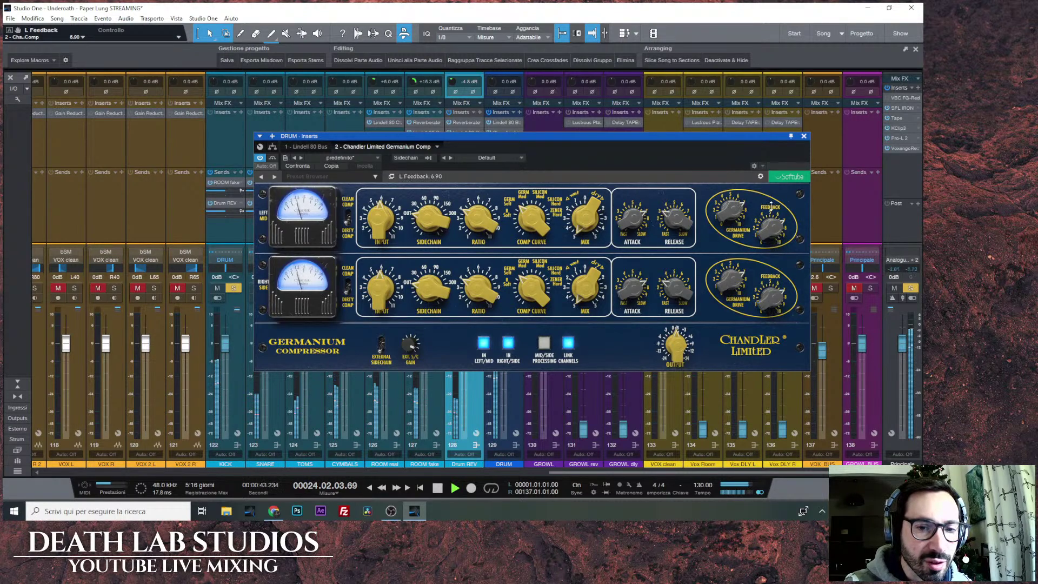
pyautogui.moveTo(770, 206); pyautogui.dragTo(774, 226)
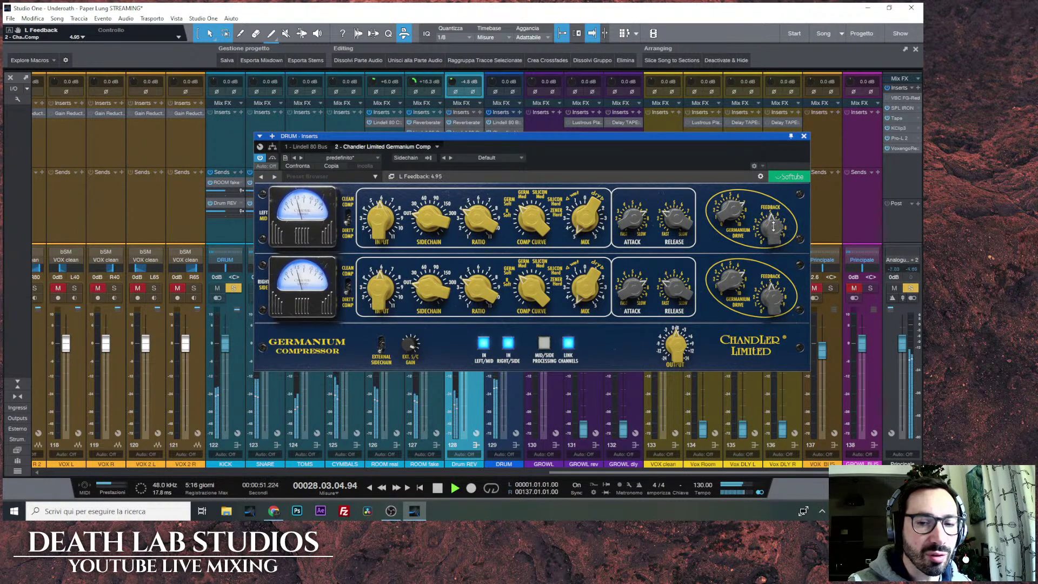
# Audition the Germanium Compressor's wet/dry mix and set its sidechain filter to 60 Hz.
pyautogui.moveTo(594, 206); pyautogui.dragTo(591, 124)
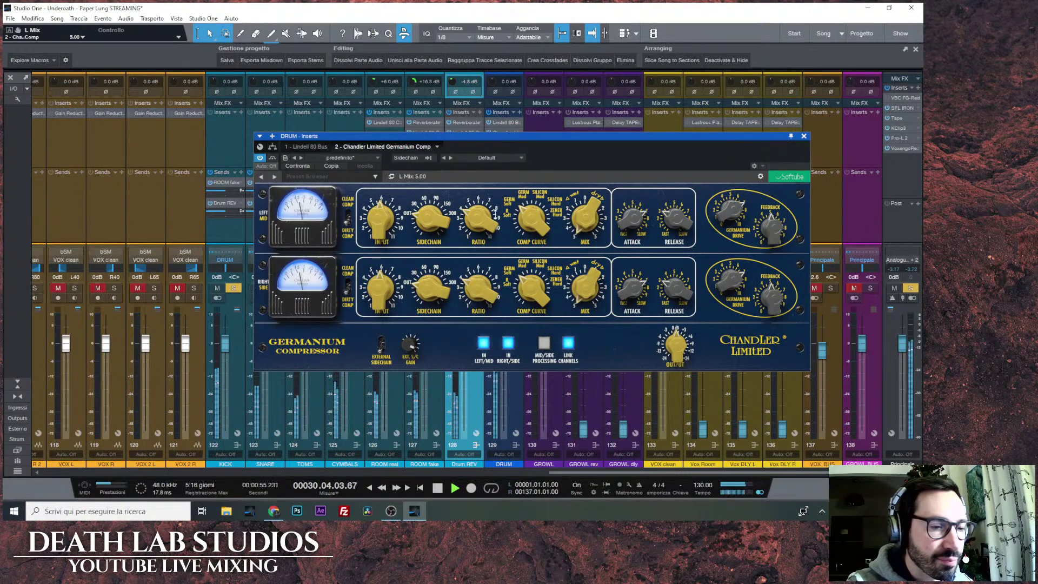
pyautogui.moveTo(432, 221); pyautogui.dragTo(427, 204)
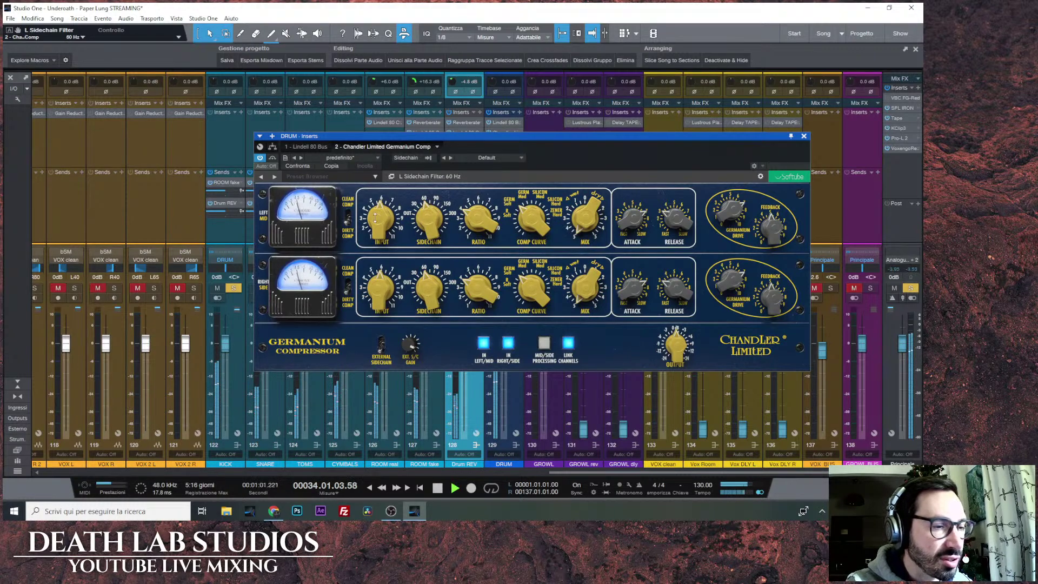
# Set the Germanium Compressor's comp curve to GERM Mod and its input to 4.40, trying slightly higher input levels.
pyautogui.moveTo(378, 218)
pyautogui.mouseDown()
pyautogui.moveTo(388, 257)
pyautogui.moveTo(389, 233)
pyautogui.mouseUp()
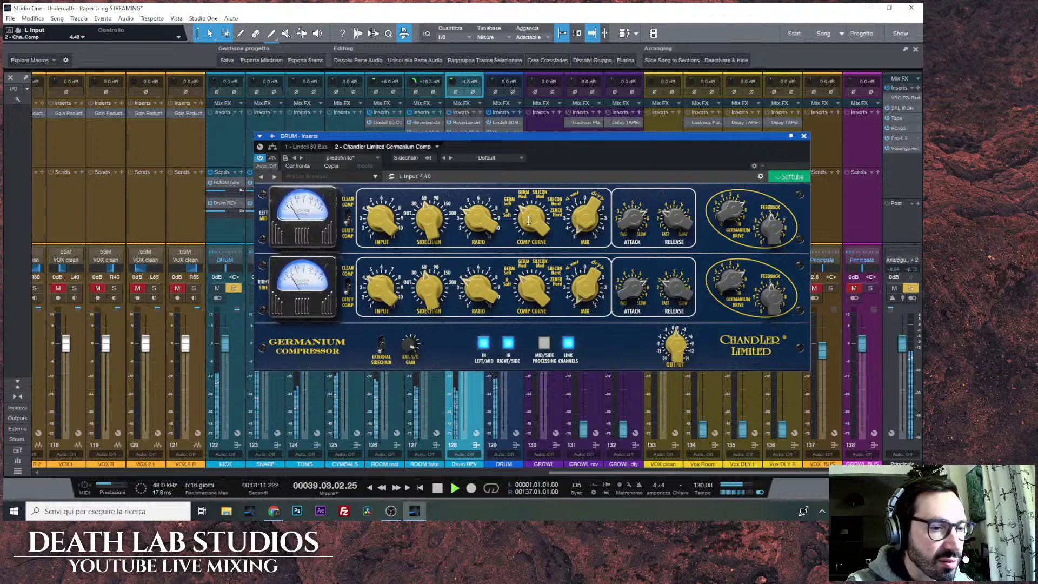
pyautogui.click(516, 205)
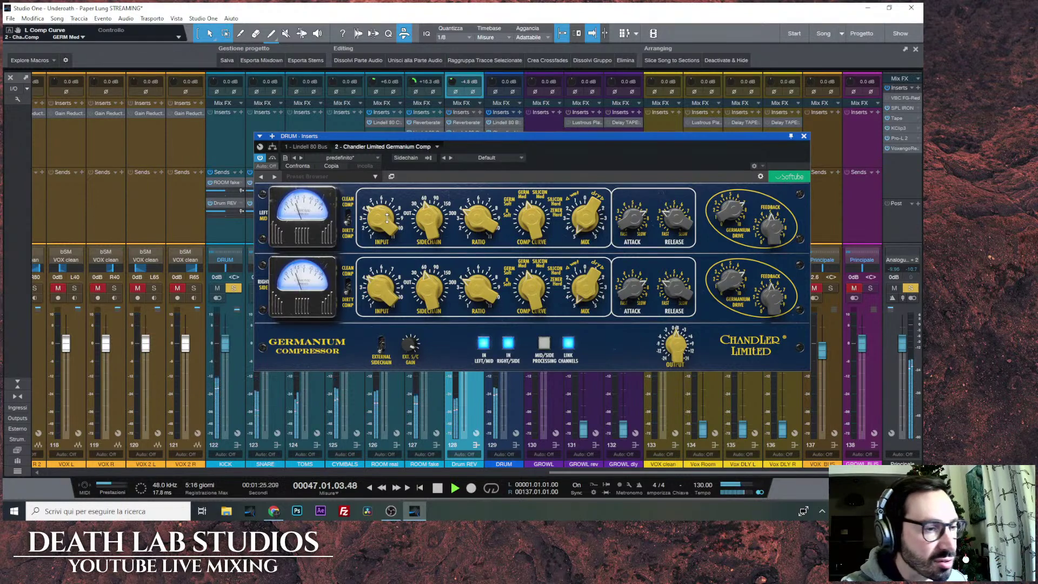
pyautogui.scroll(3, 387, 216)
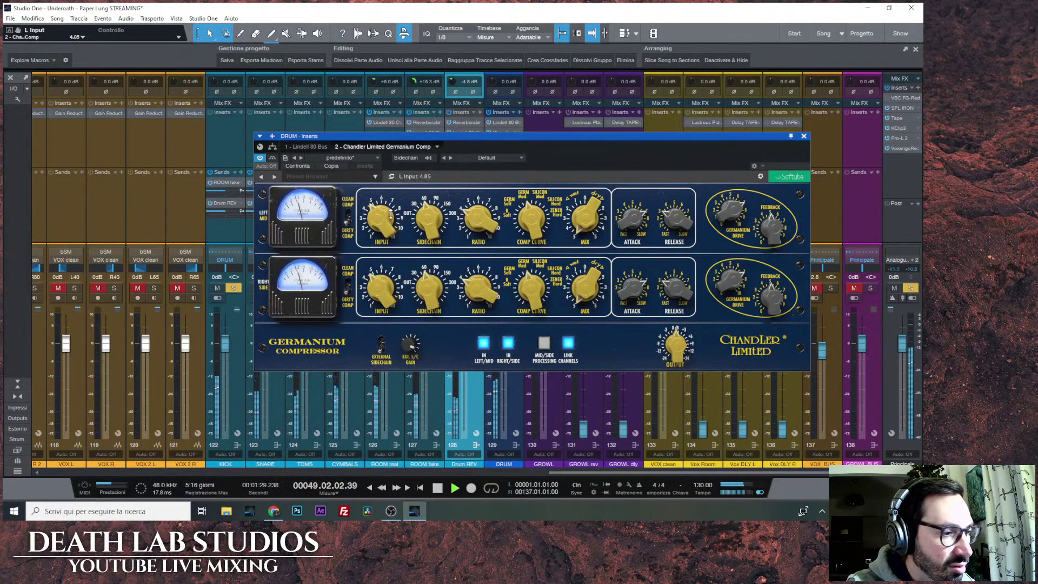
pyautogui.scroll(1, 390, 215)
pyautogui.scroll(-2, 391, 214)
pyautogui.scroll(-2, 390, 217)
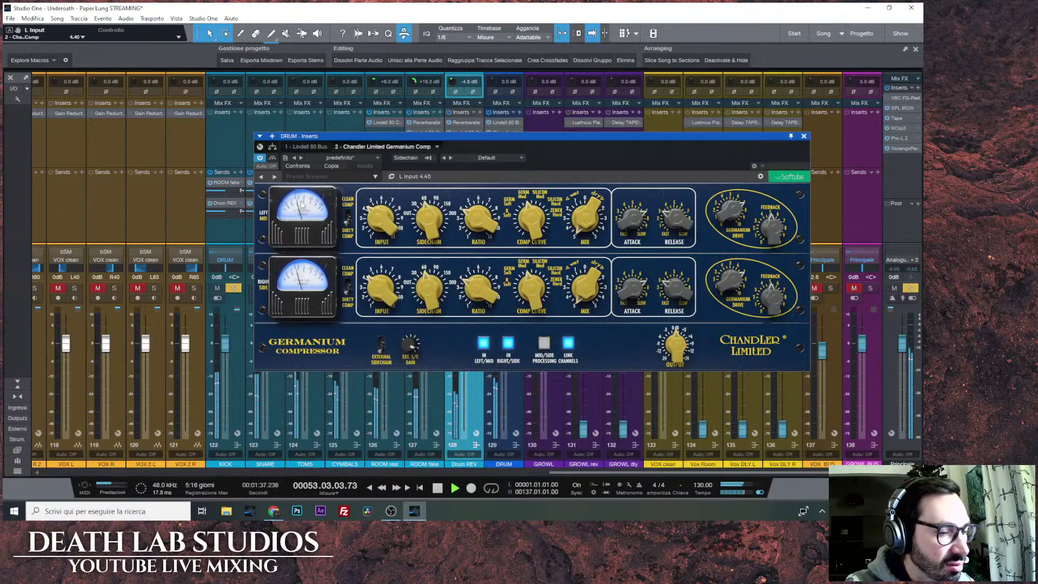
# Compare the Germanium Compressor bypassed and active on the DRUM bus, and set its Feedback to 7.75.
pyautogui.click(273, 158)
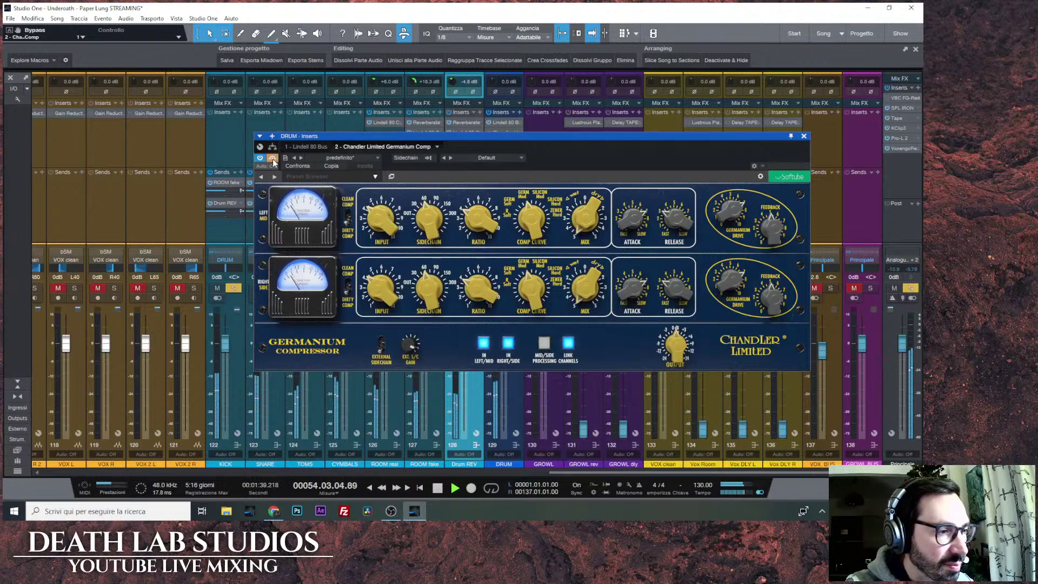
pyautogui.click(273, 159)
pyautogui.scroll(-1, 770, 234)
pyautogui.scroll(5, 770, 234)
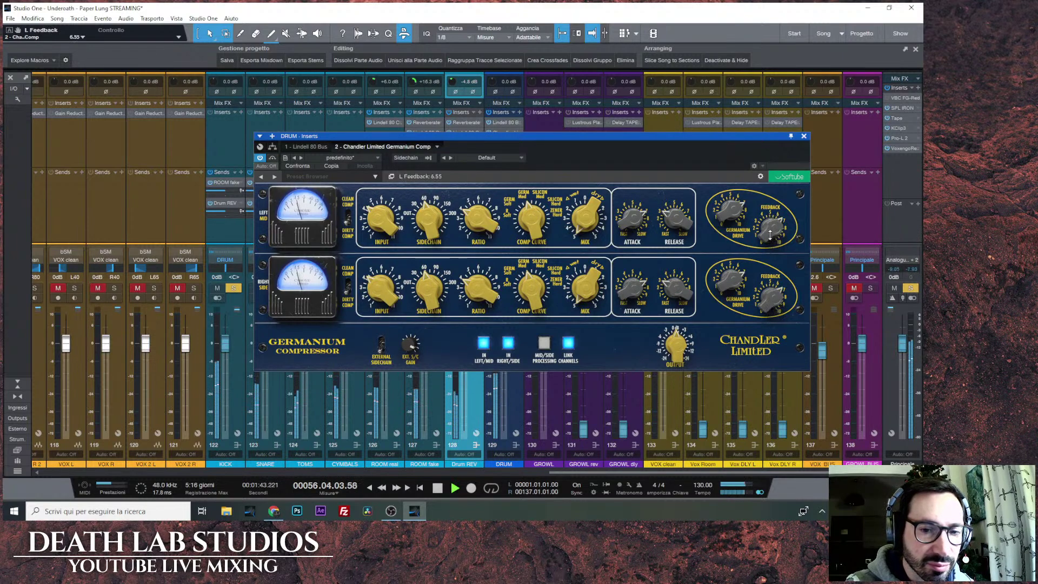
pyautogui.scroll(1, 769, 234)
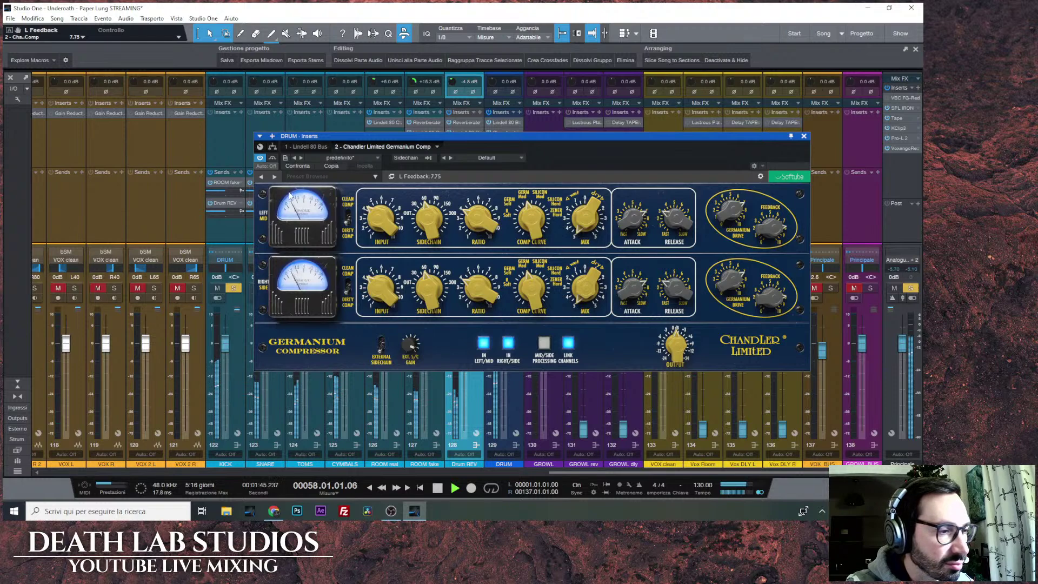
# Compare the drum mix with the Germanium Compressor bypassed and active during playback, and close its window.
pyautogui.click(273, 160)
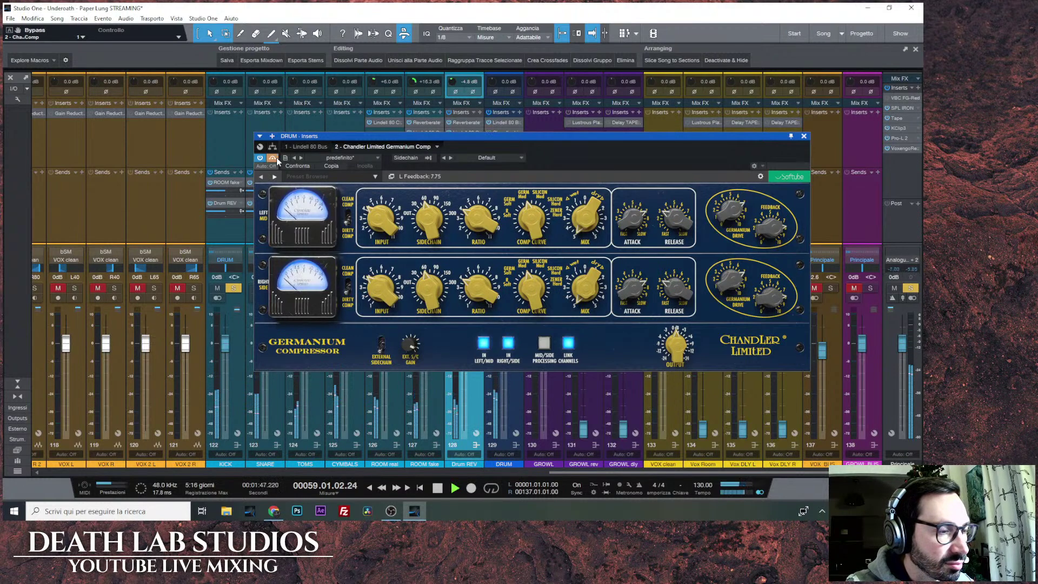
pyautogui.click(276, 159)
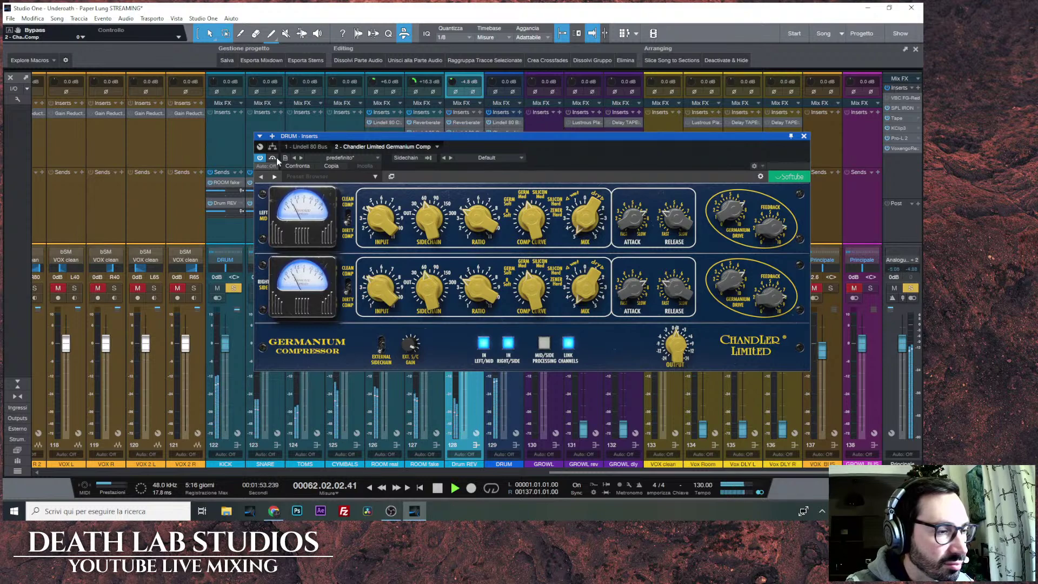
pyautogui.click(275, 159)
pyautogui.click(273, 159)
pyautogui.moveTo(450, 138); pyautogui.dragTo(429, 139)
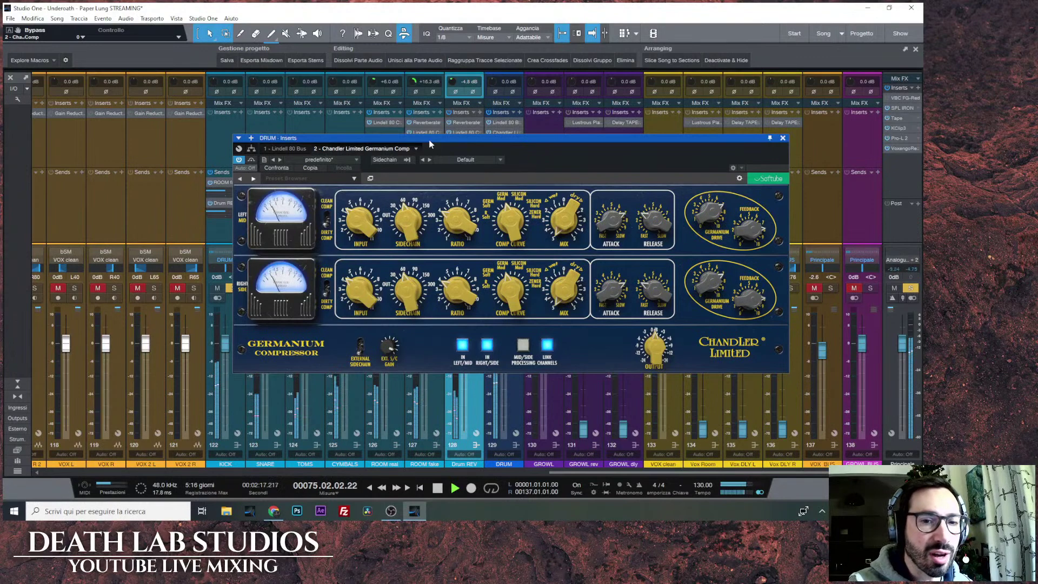
pyautogui.click(782, 138)
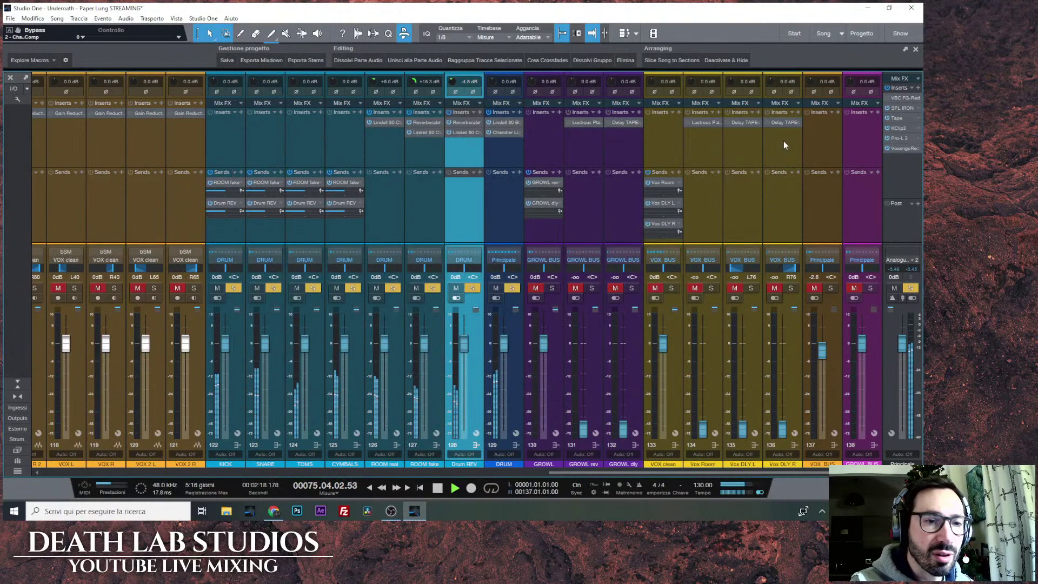
# Insert Slate Digital's VBC FG-Grey on the DRUM bus after the Germanium Compressor and move its window clear of the inserts.
pyautogui.click(519, 112)
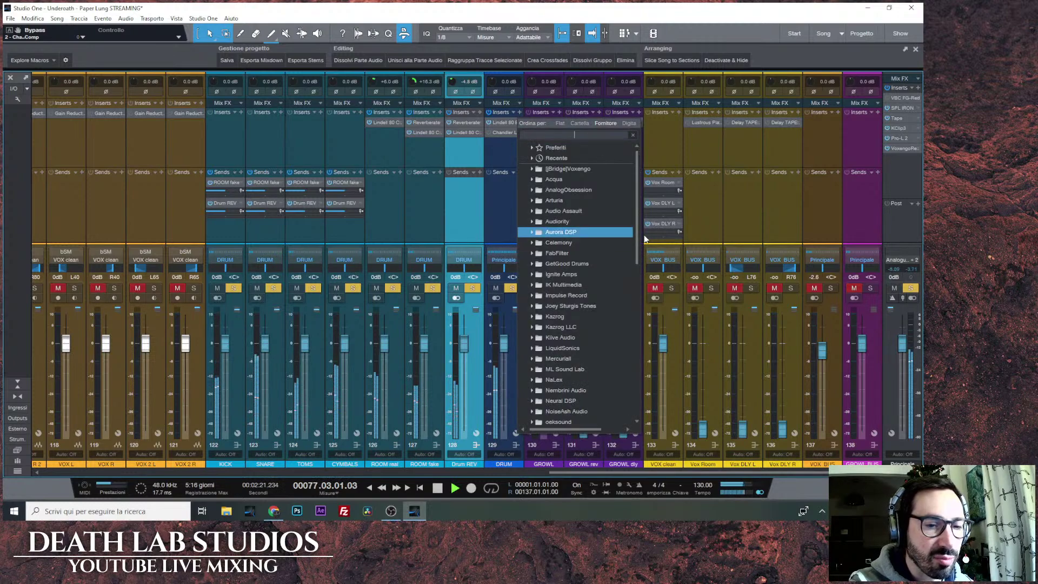
pyautogui.moveTo(637, 238); pyautogui.dragTo(632, 329)
pyautogui.click(532, 254)
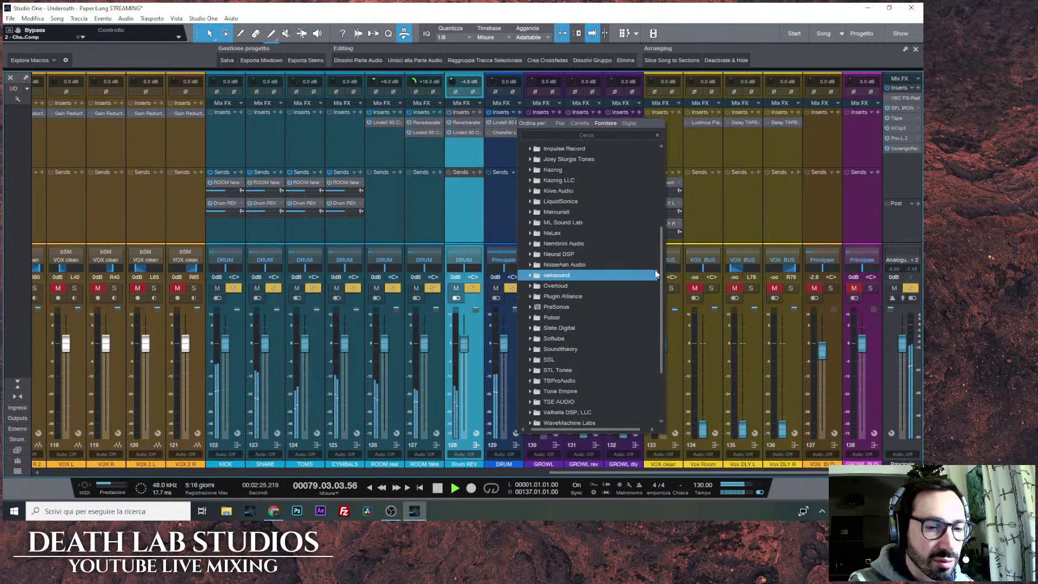
pyautogui.moveTo(660, 269); pyautogui.dragTo(663, 320)
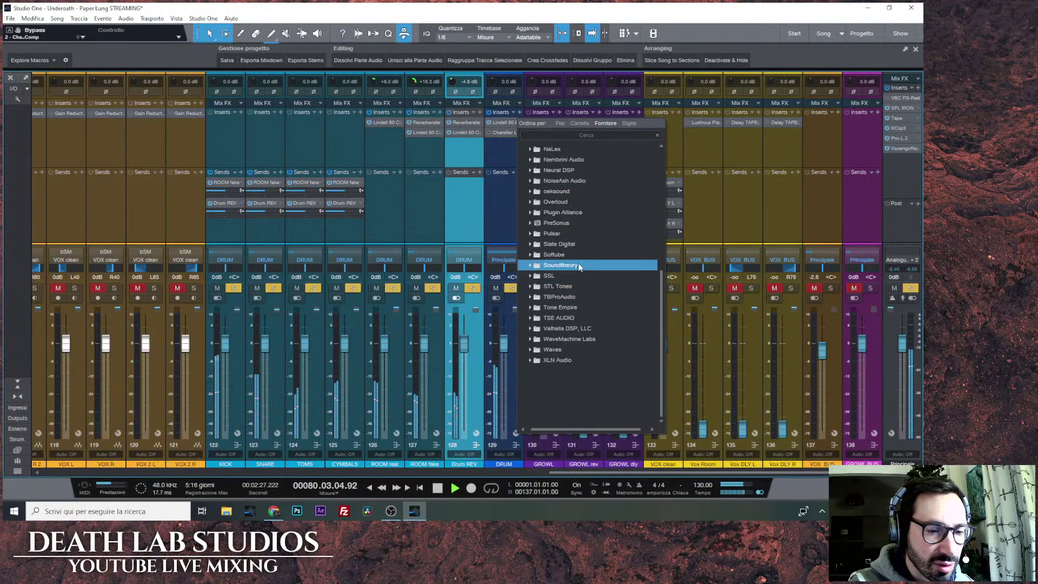
pyautogui.click(576, 245)
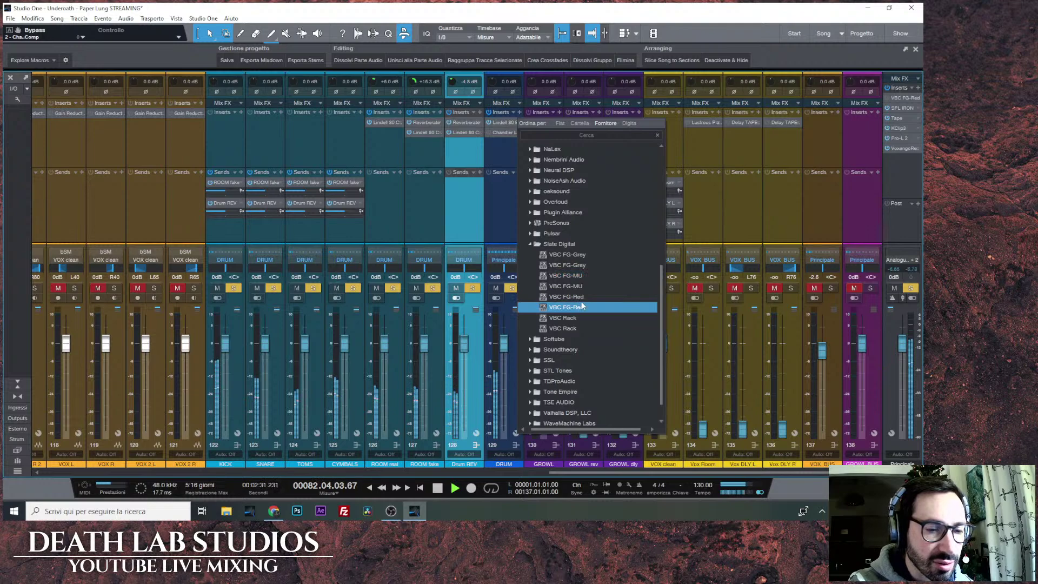
pyautogui.click(578, 267)
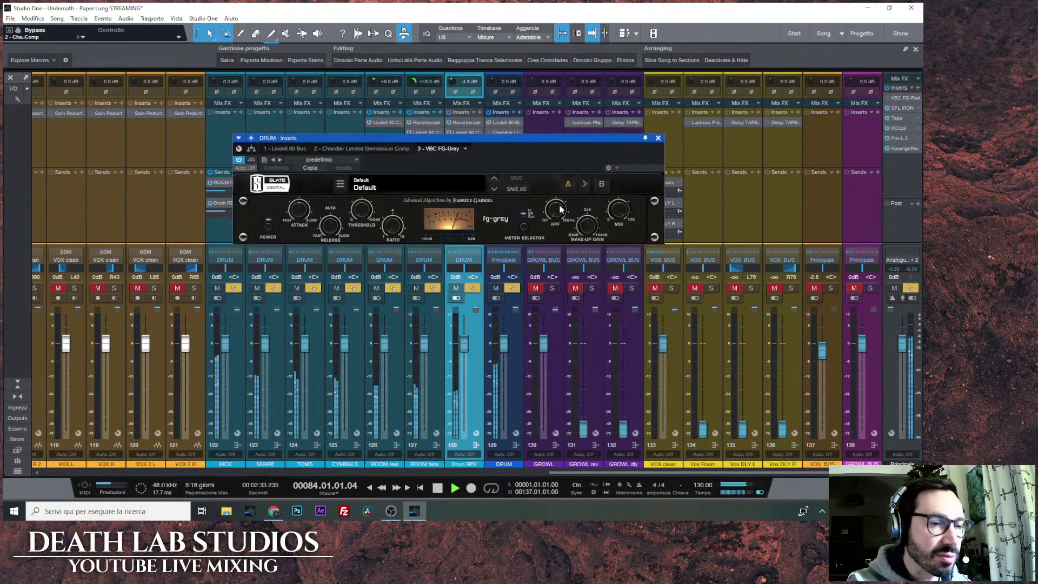
pyautogui.moveTo(546, 143); pyautogui.dragTo(625, 204)
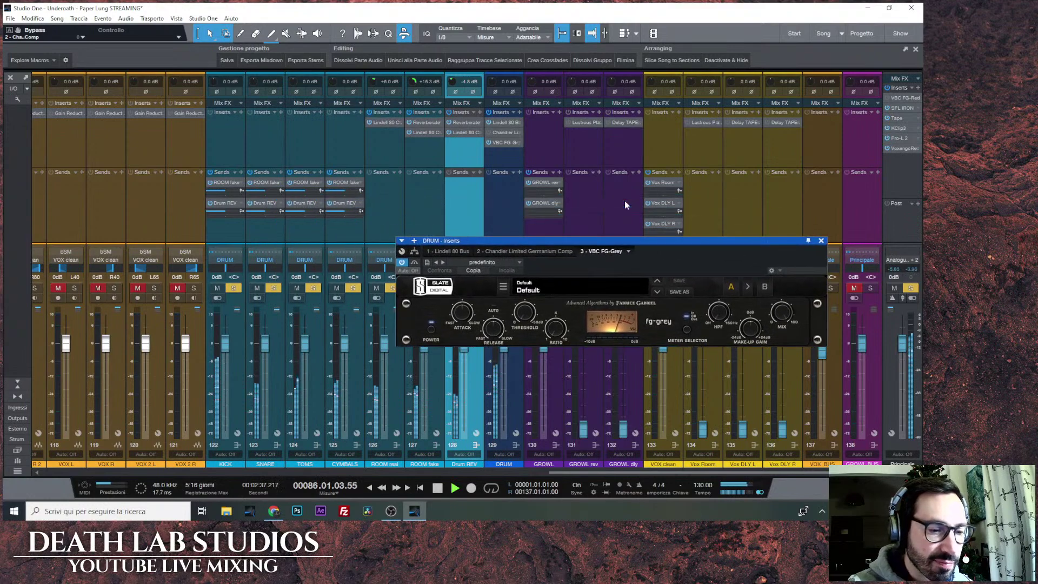
# Adjust the VBC FG-Grey's attack and threshold, with release 0.4, ratio 4.0 and high-pass filter 78 Hz, and close its window.
pyautogui.moveTo(461, 312); pyautogui.dragTo(493, 322)
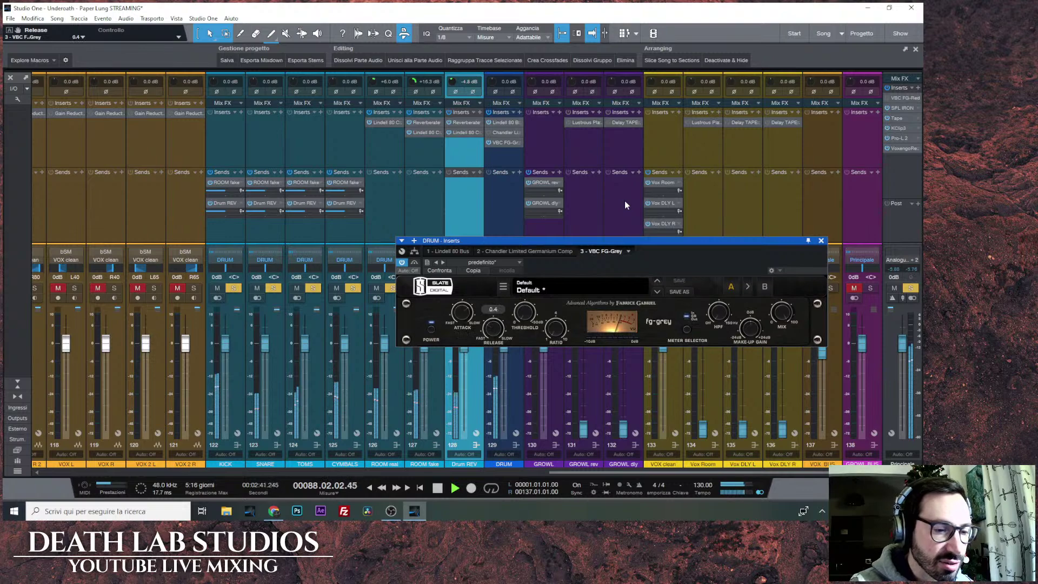
pyautogui.click(555, 328)
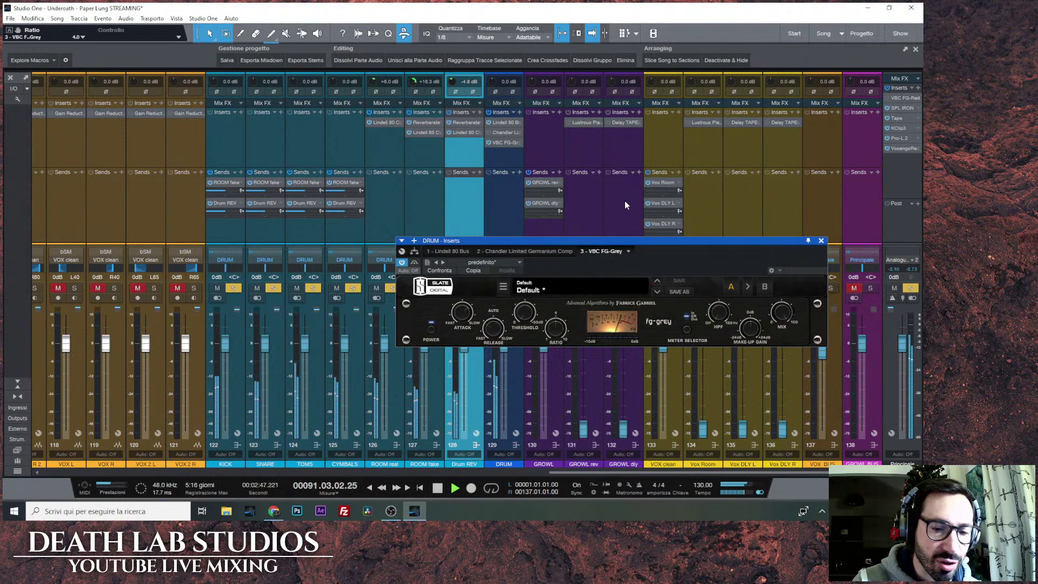
pyautogui.click(718, 312)
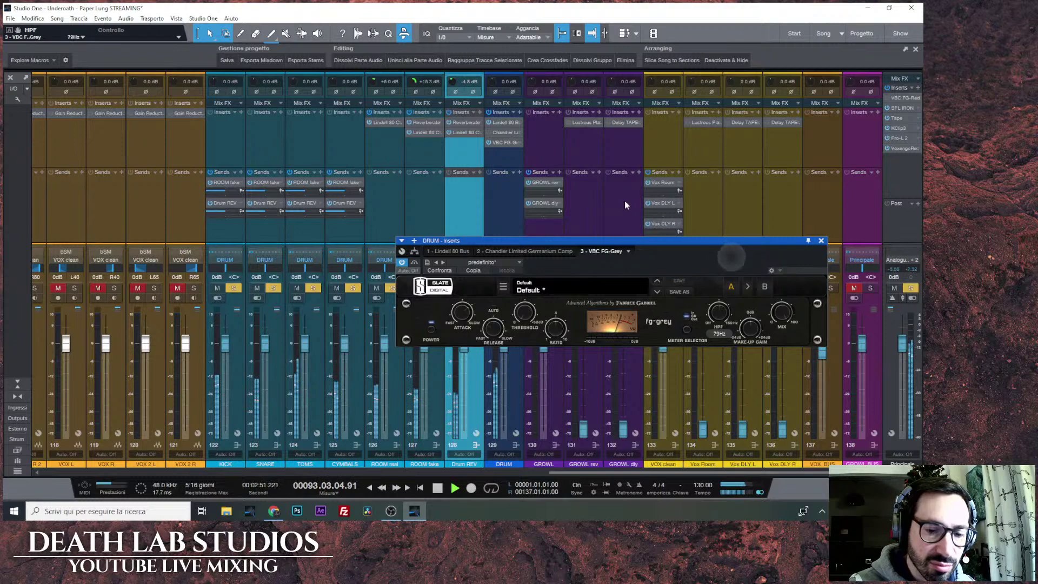
pyautogui.moveTo(730, 257); pyautogui.dragTo(731, 255)
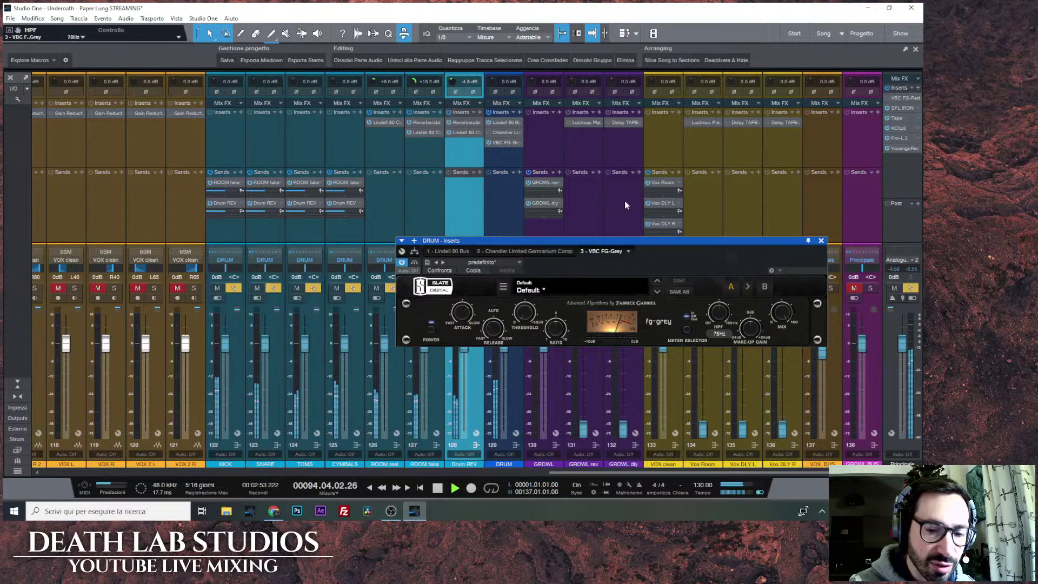
pyautogui.moveTo(524, 314)
pyautogui.moveTo(524, 313); pyautogui.dragTo(524, 356)
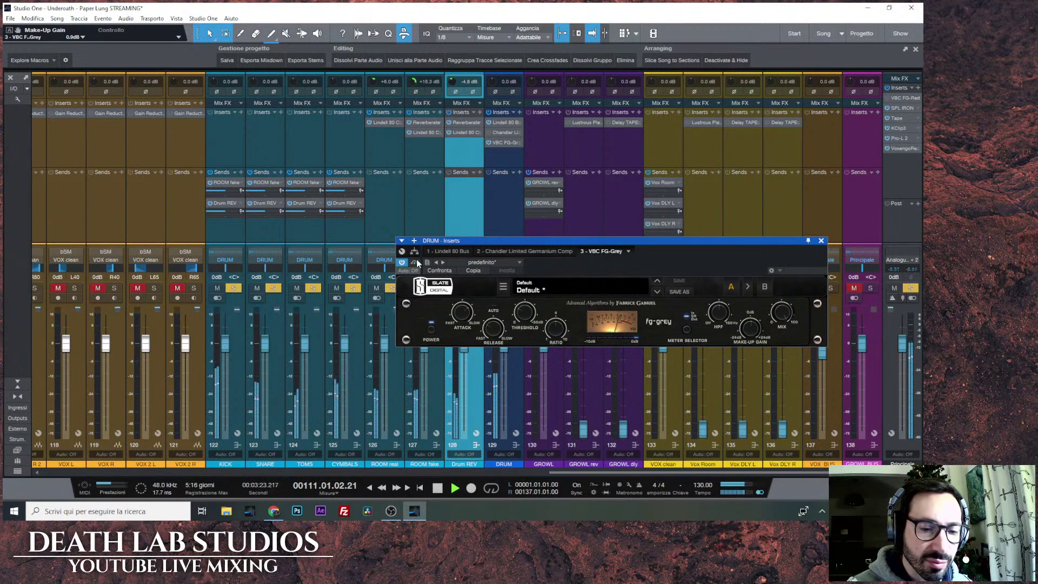
pyautogui.click(820, 241)
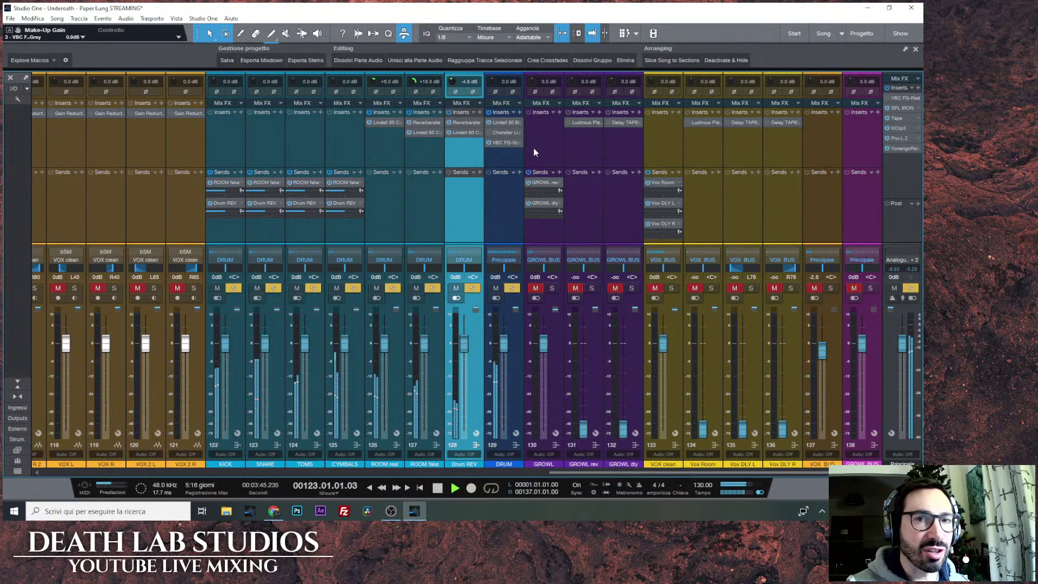
# Reopen the DRUM bus's Germanium Compressor, try its input around 4.00, and set Germanium Drive to 8.
pyautogui.click(502, 132)
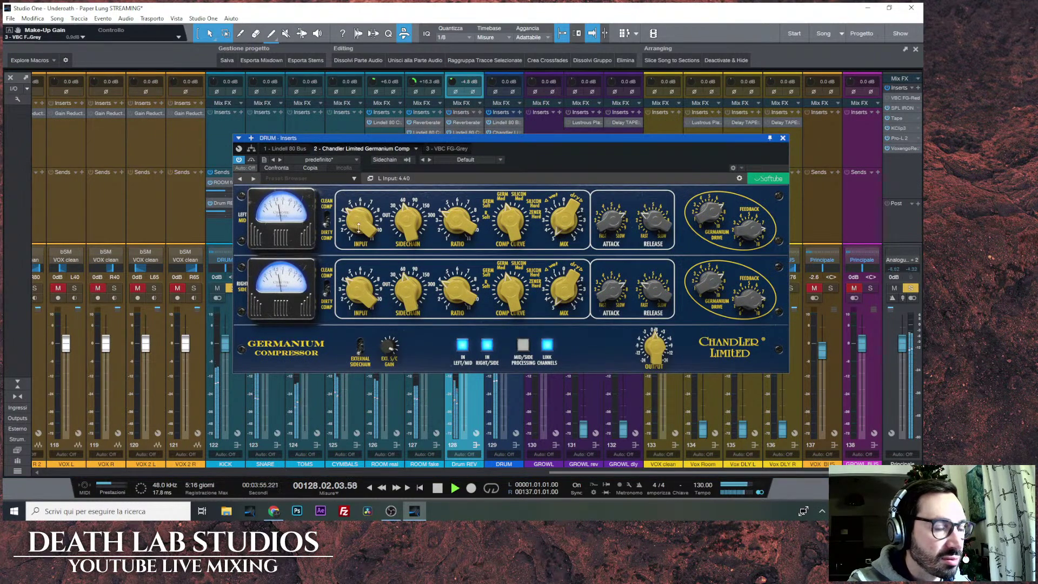
pyautogui.scroll(-2, 360, 228)
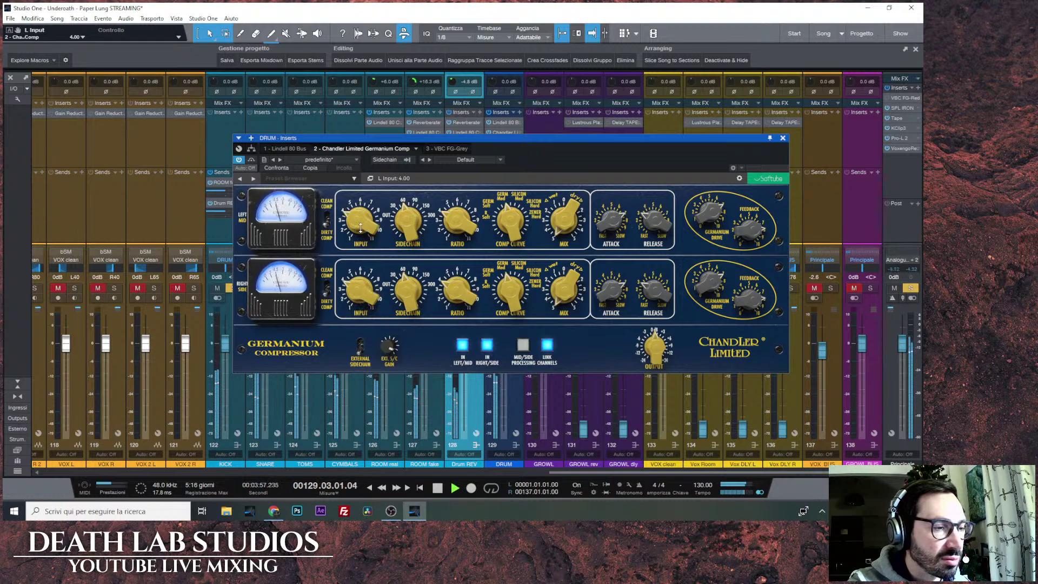
pyautogui.scroll(3, 713, 222)
pyautogui.moveTo(713, 221); pyautogui.dragTo(714, 211)
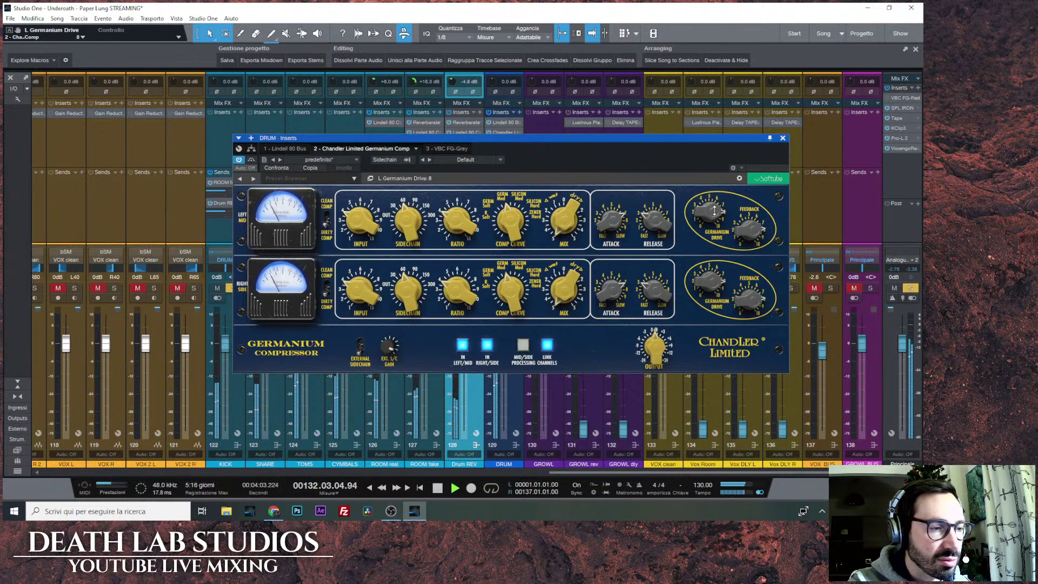
# Replay from earlier in the song, raise the Germanium Compressor's input from 4.00, lower its output to -1.20 dB and compare it with bypass.
pyautogui.click(454, 488)
pyautogui.click(454, 488)
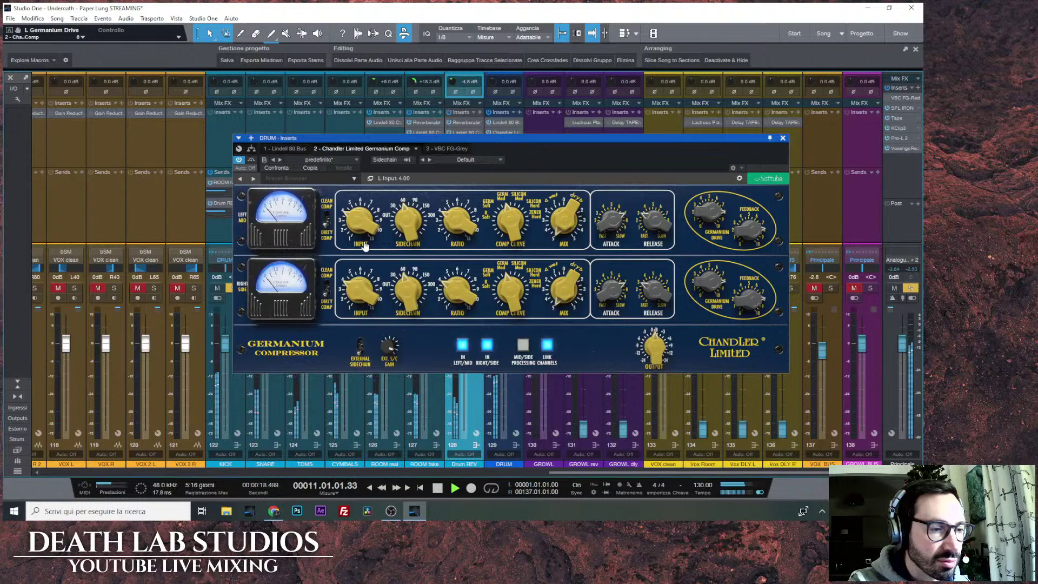
pyautogui.scroll(2, 364, 226)
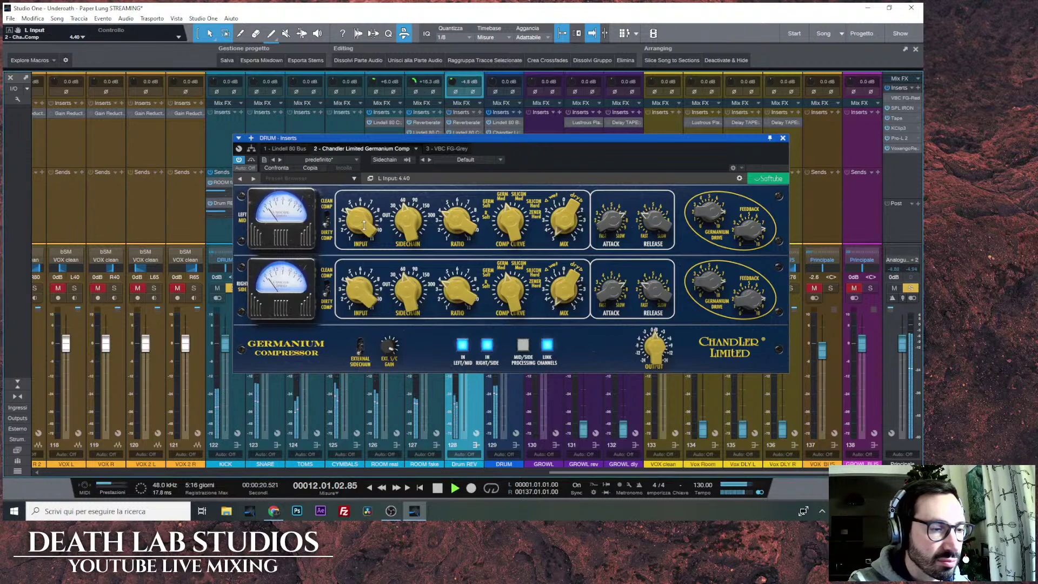
pyautogui.scroll(2, 364, 226)
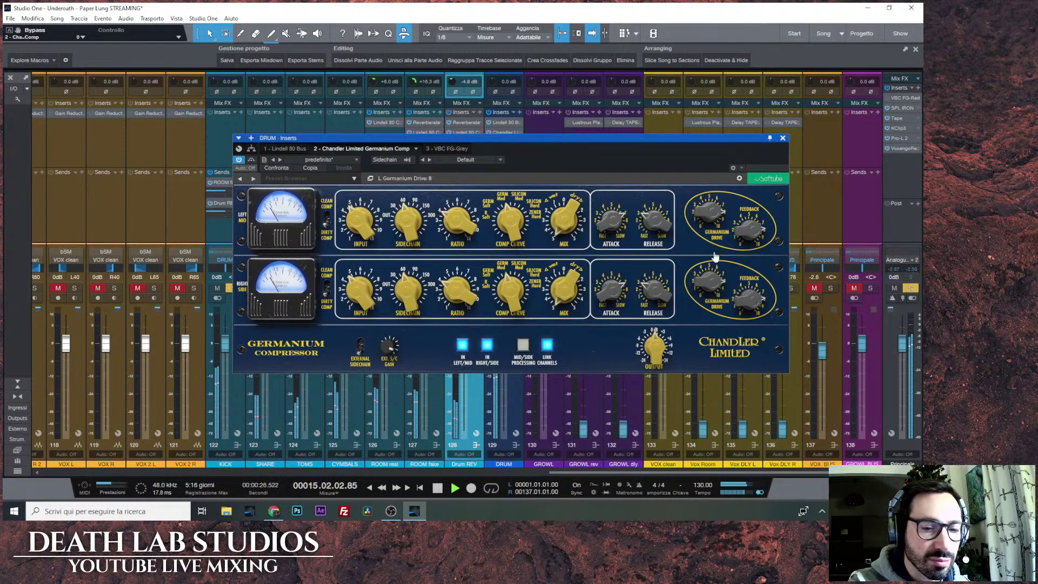
pyautogui.click(252, 160)
pyautogui.click(252, 160)
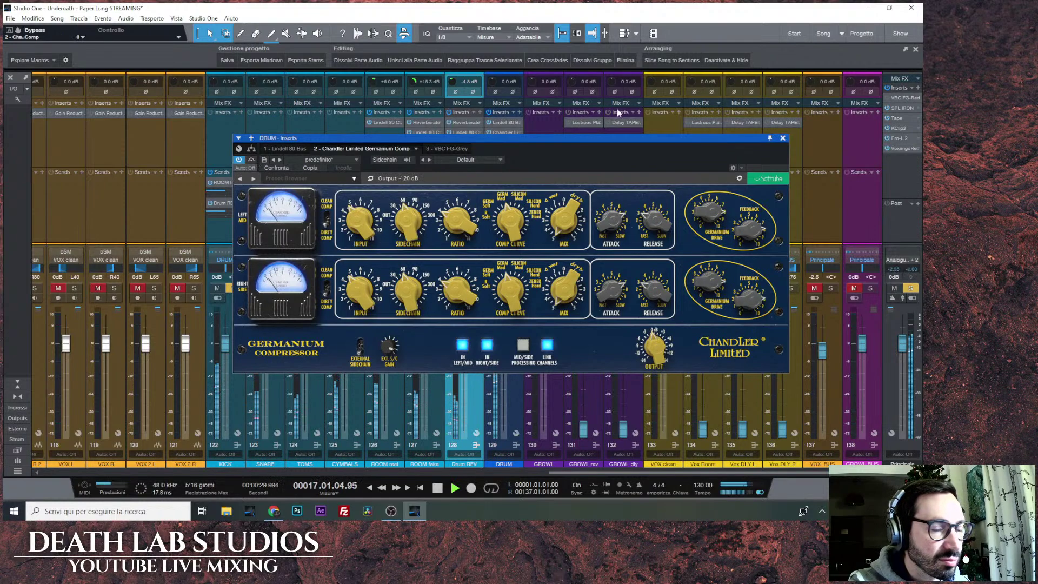
pyautogui.click(783, 139)
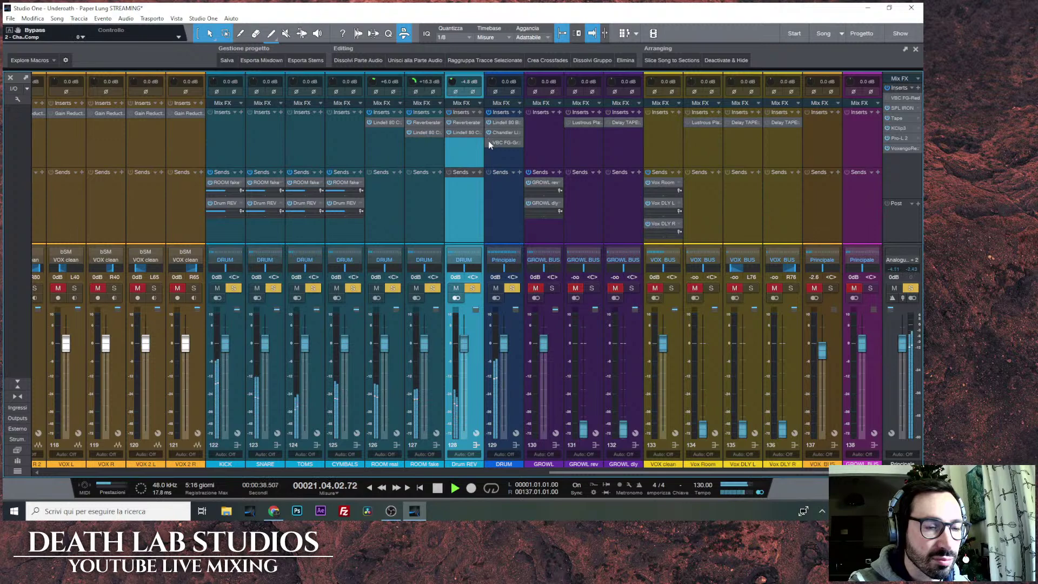
# Fine-tune the Germanium Compressor's attack and set its release to 3.40 on the DRUM bus.
pyautogui.click(497, 131)
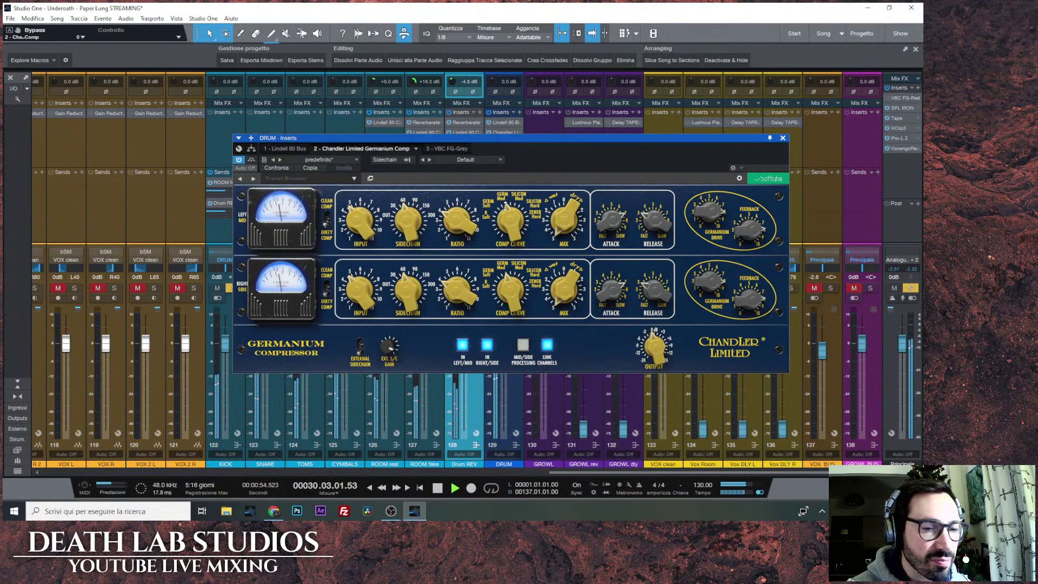
pyautogui.moveTo(612, 222); pyautogui.dragTo(659, 234)
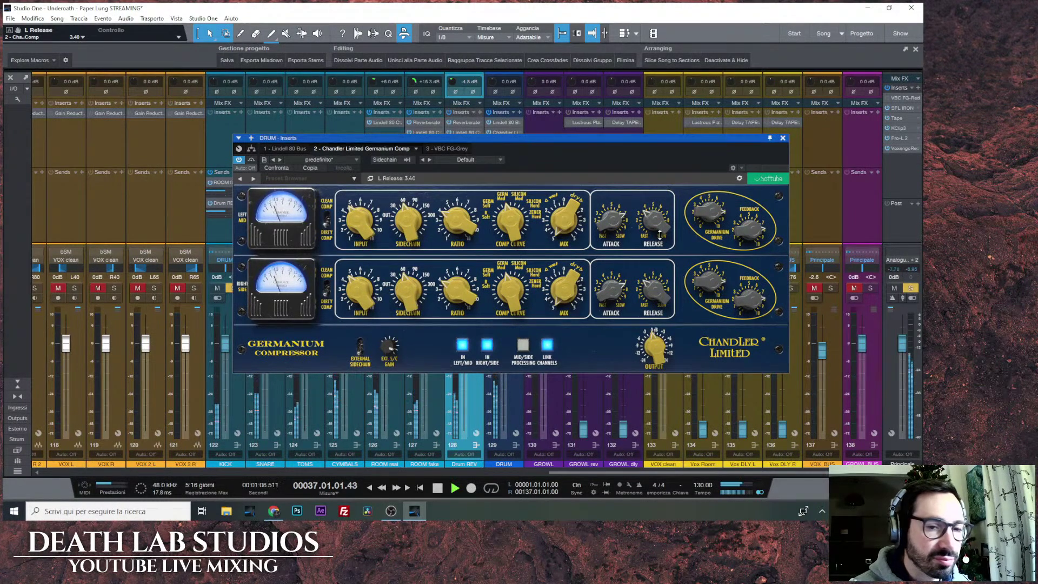
pyautogui.press('Escape')
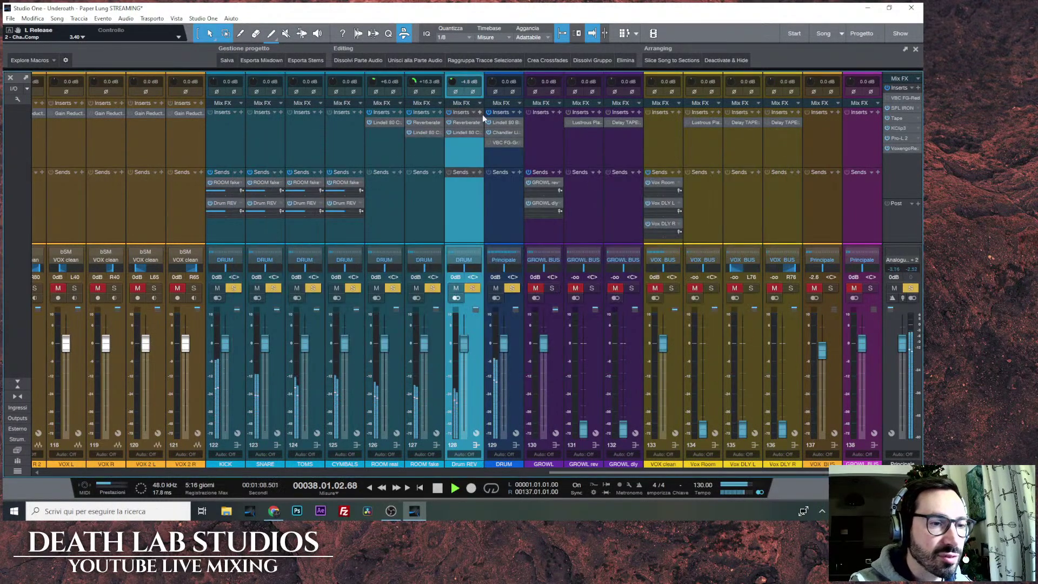
# Compare the Germanium Compressor against the VBC FG-Grey on the DRUM bus, and remove the VBC FG-Grey.
pyautogui.click(488, 131)
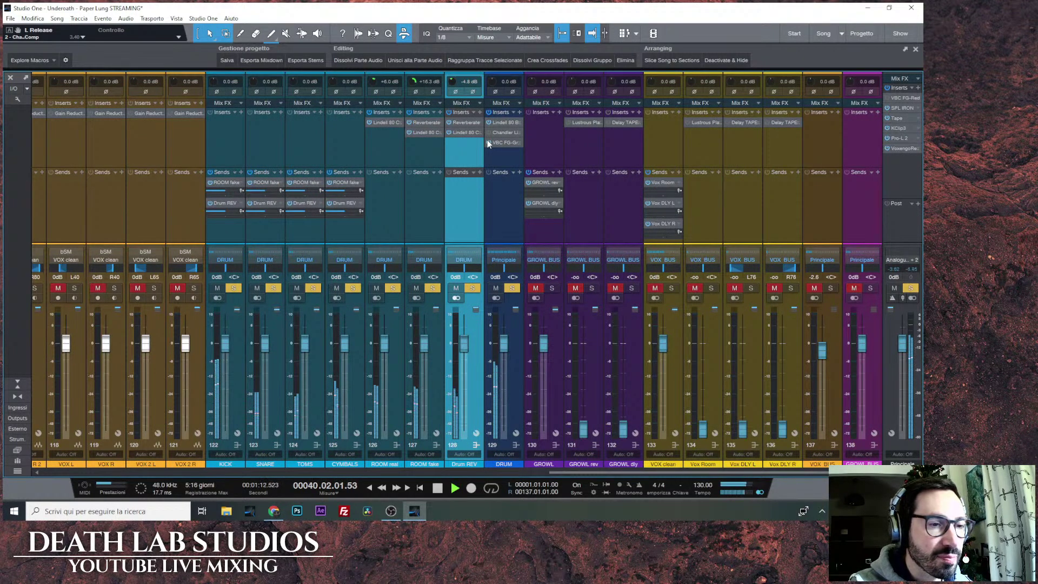
pyautogui.click(488, 143)
pyautogui.rightClick(516, 143)
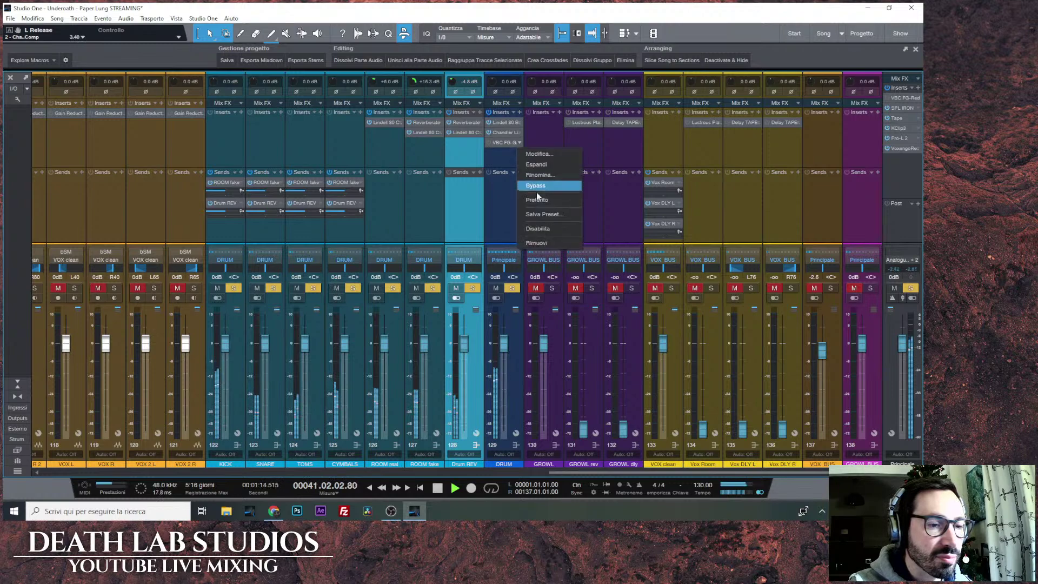
pyautogui.click(541, 243)
# Audition the drums within the full mix by clearing all solos, and solo the drum channels and DRUM bus again.
pyautogui.click(912, 289)
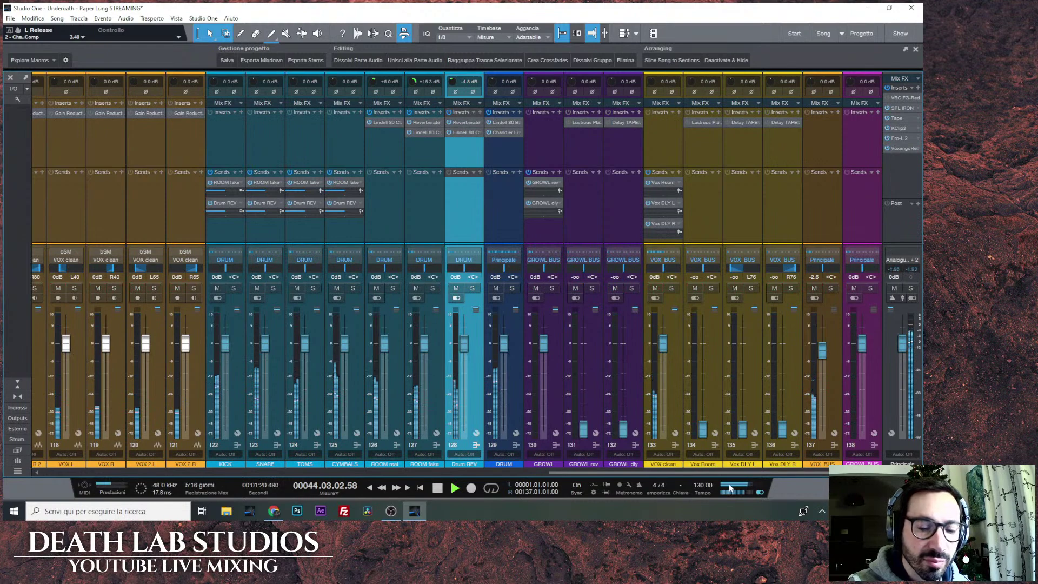
pyautogui.click(513, 288)
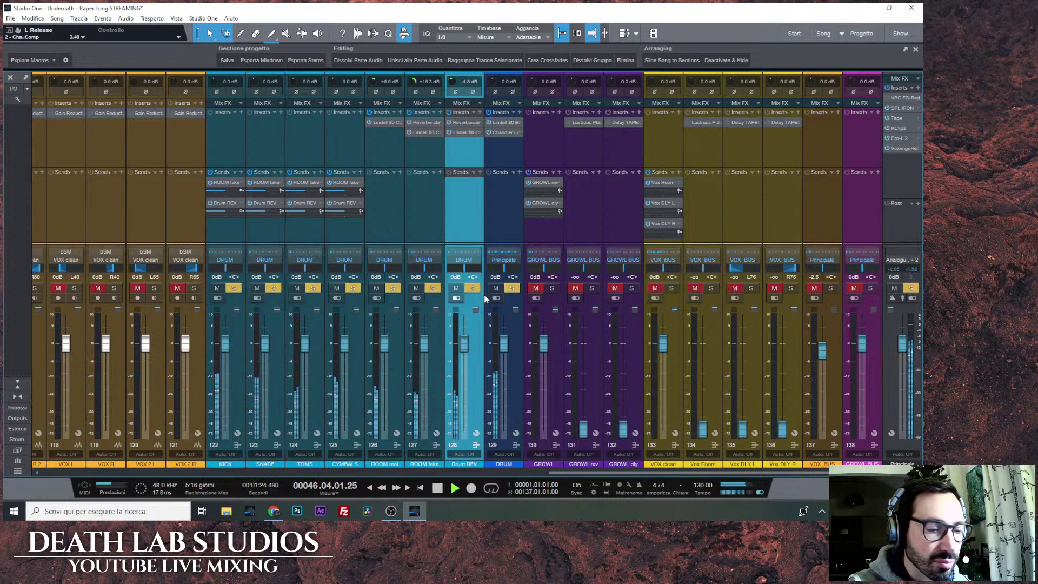
pyautogui.moveTo(559, 472); pyautogui.dragTo(595, 438)
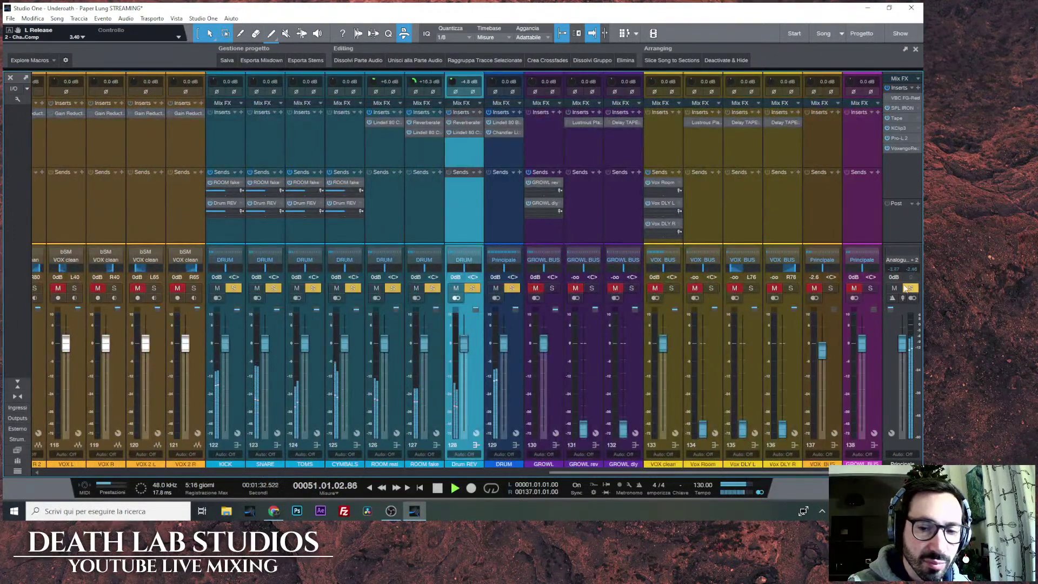
# Clear all solos, play the full mix from bar 10 and compare the master's SPL IRON with its power off and on.
pyautogui.click(911, 288)
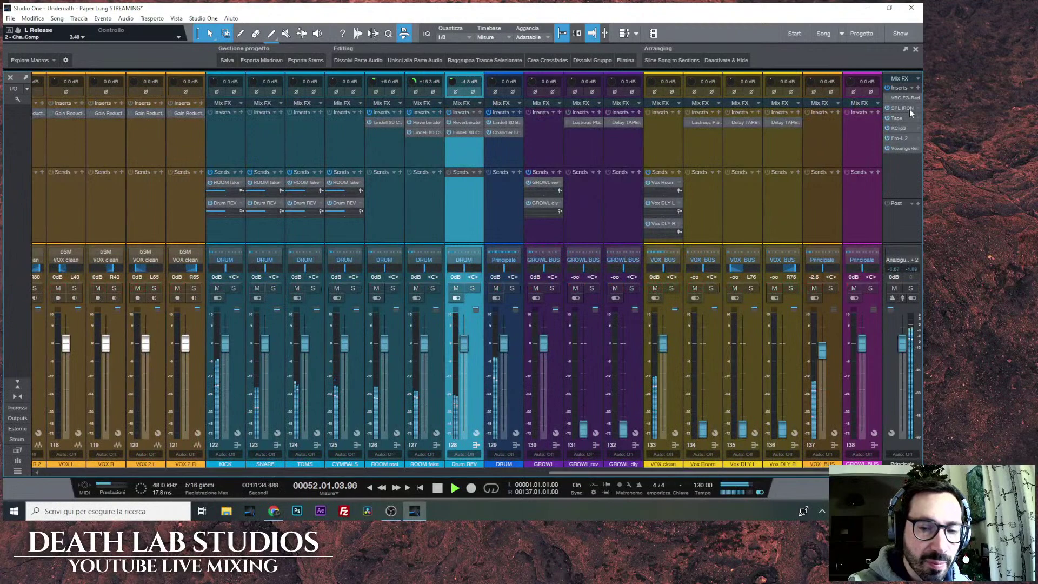
pyautogui.press('space')
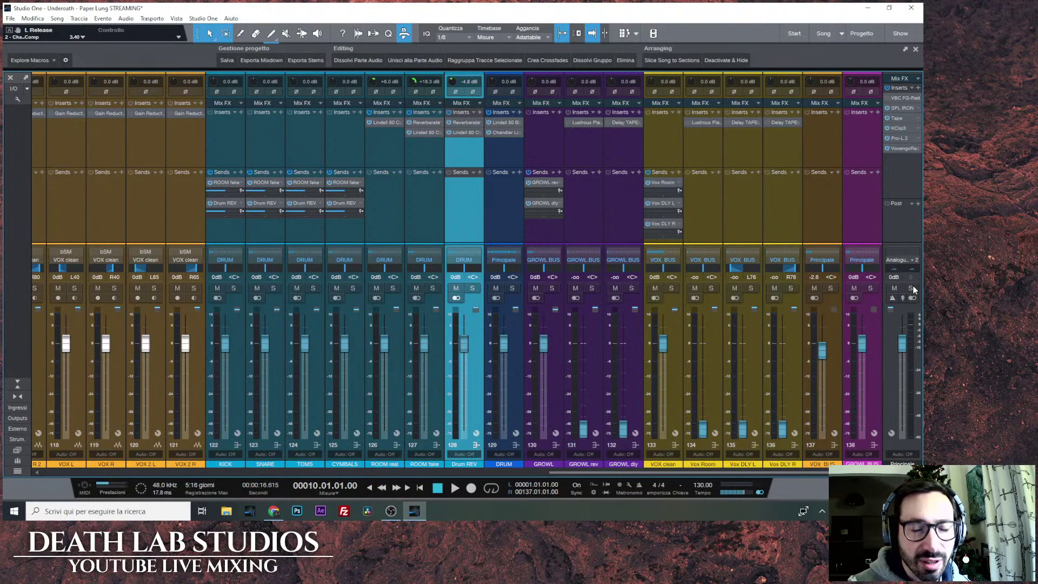
pyautogui.click(898, 109)
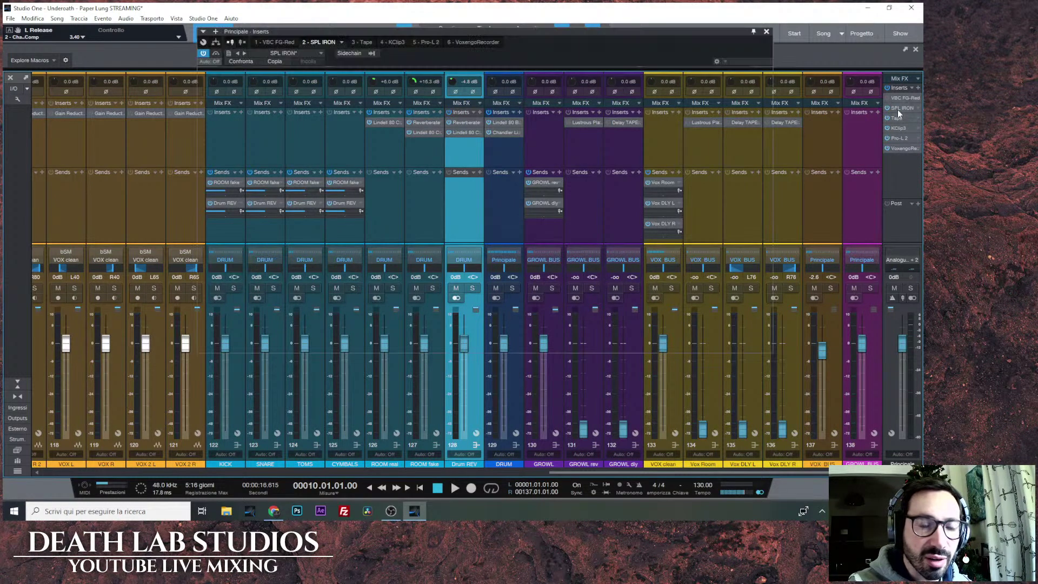
pyautogui.click(455, 489)
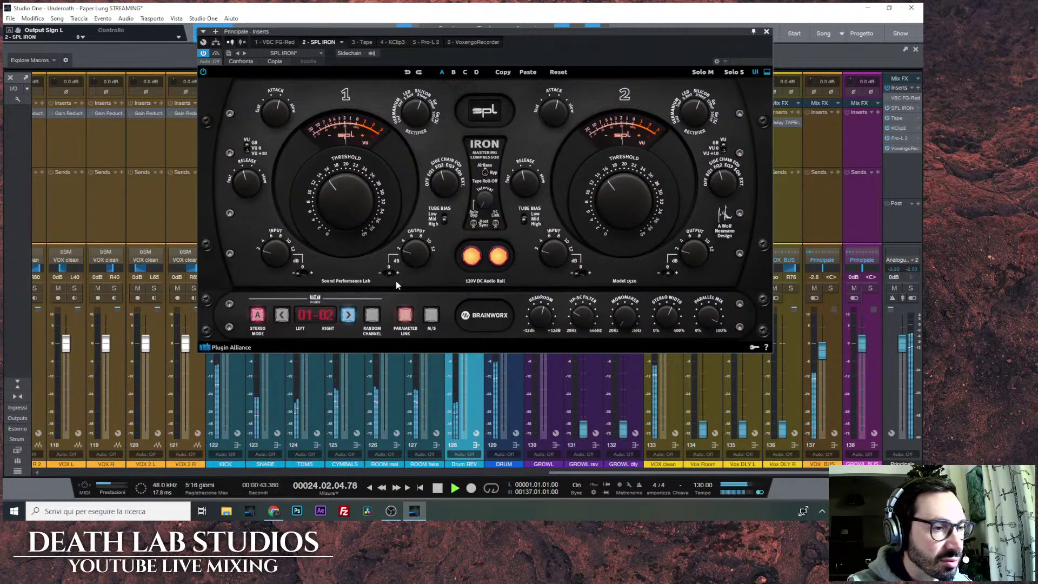
pyautogui.click(471, 257)
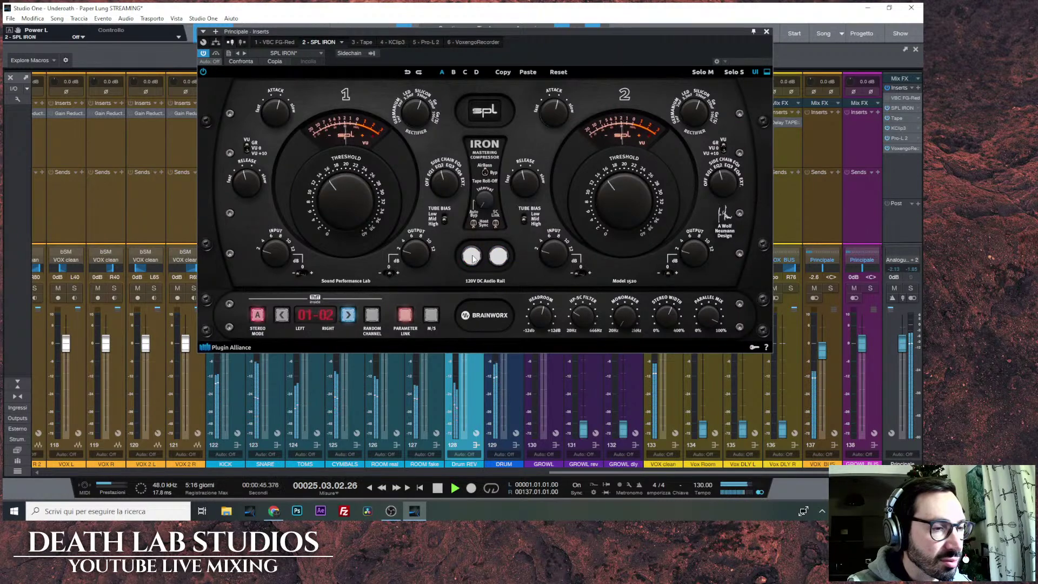
pyautogui.click(471, 257)
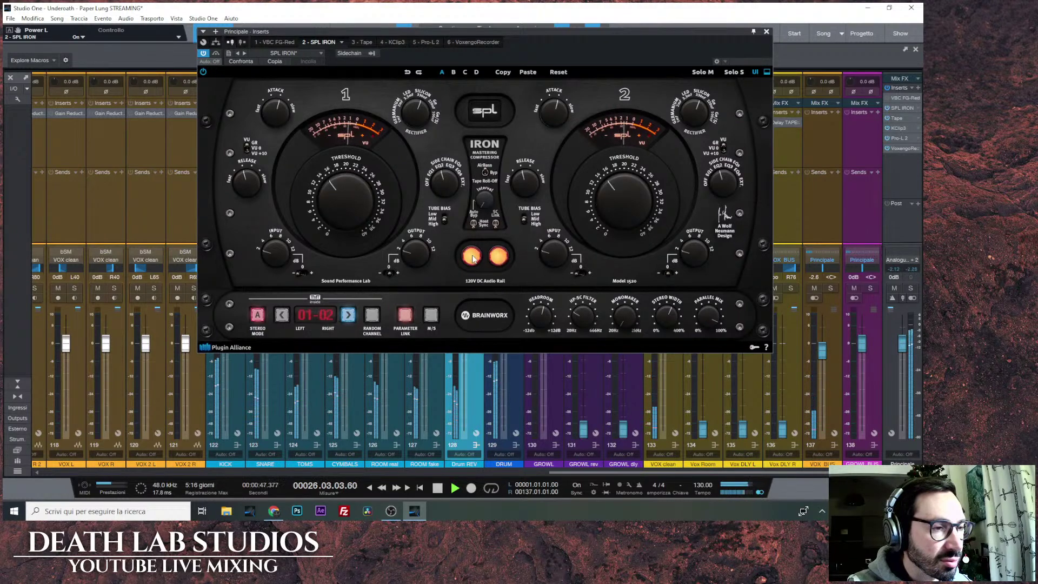
# Adjust the SPL IRON on the master to threshold 15.0 and attack 3, and randomize its TMT channels to 14-15.
pyautogui.scroll(2, 363, 203)
pyautogui.scroll(-4, 362, 203)
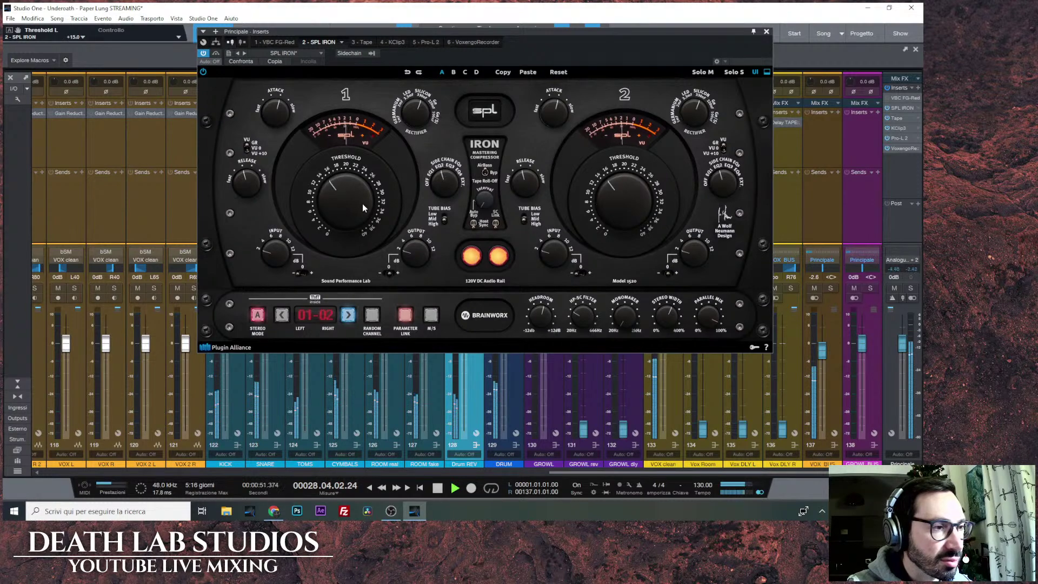
pyautogui.scroll(-3, 277, 116)
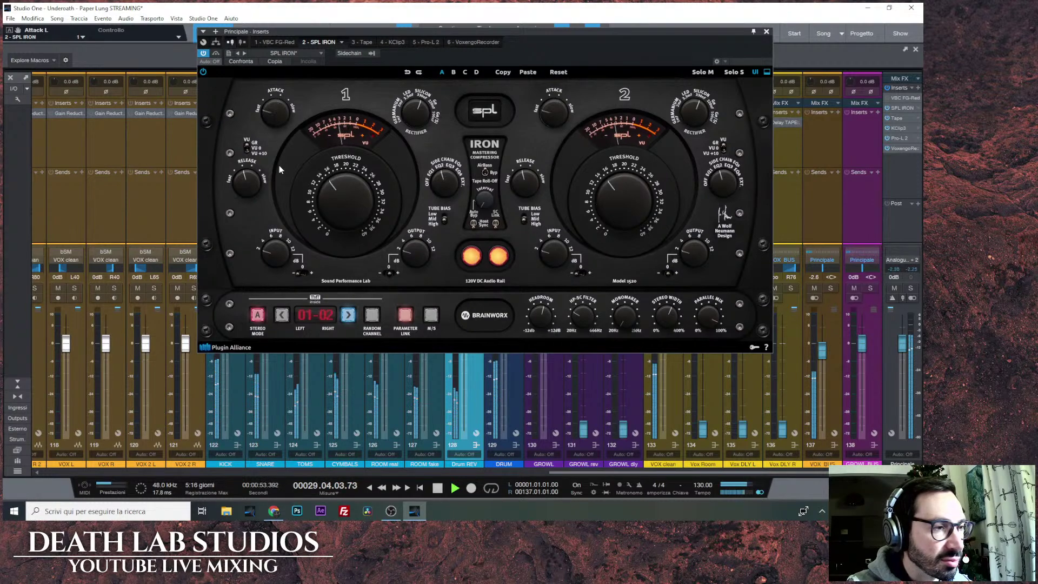
pyautogui.scroll(4, 277, 110)
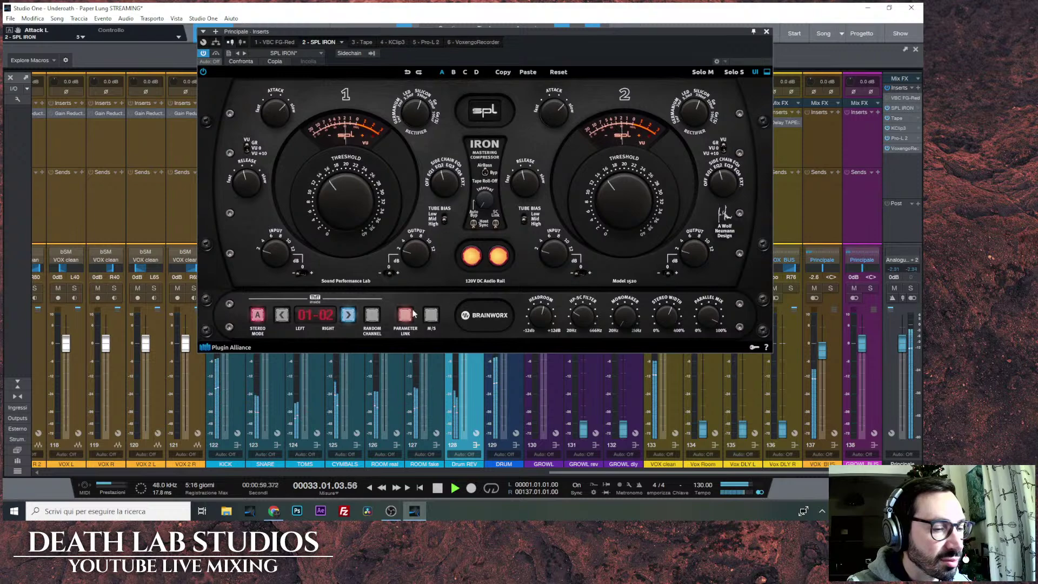
pyautogui.click(372, 316)
pyautogui.click(372, 317)
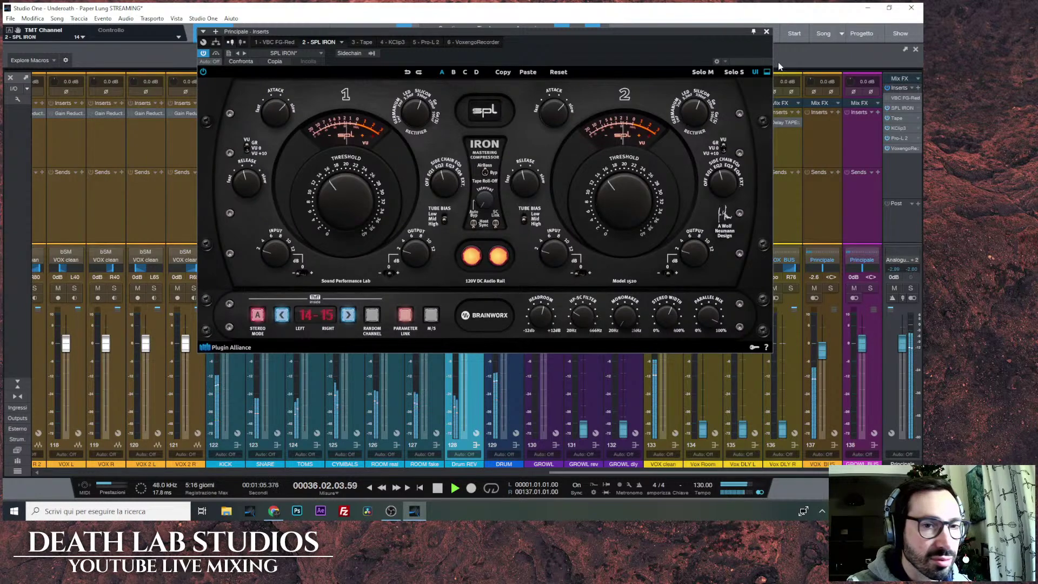
pyautogui.click(766, 32)
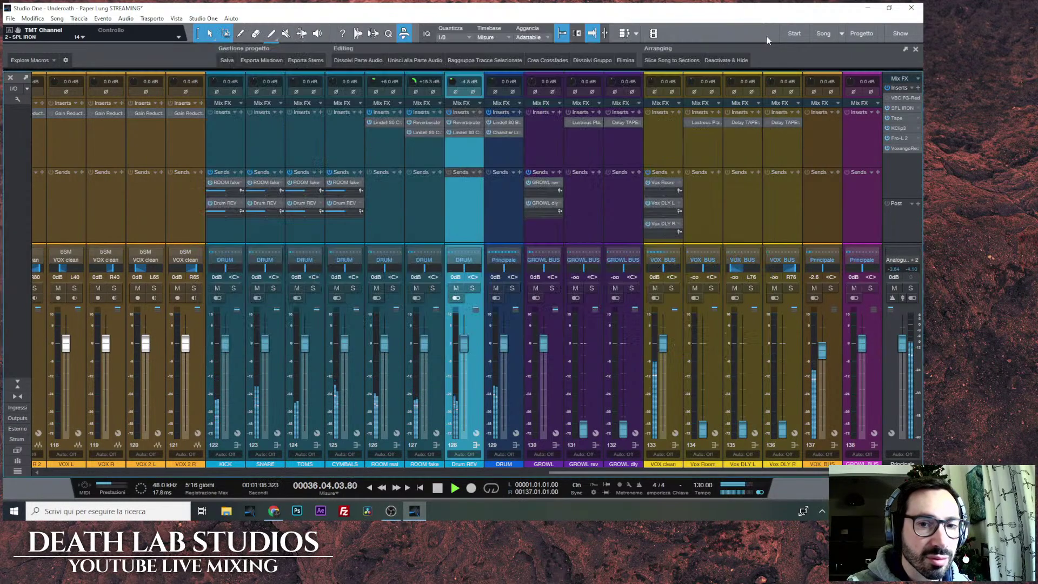
# Inspect the Tape plugin on the master, audition the drums alone against the full mix, and stop playback.
pyautogui.doubleClick(896, 118)
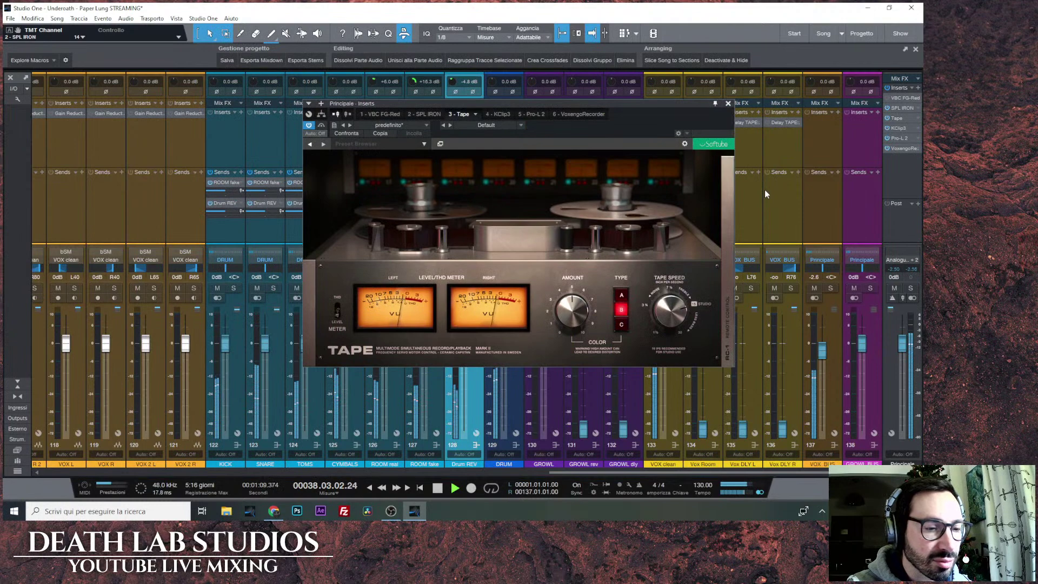
pyautogui.click(728, 103)
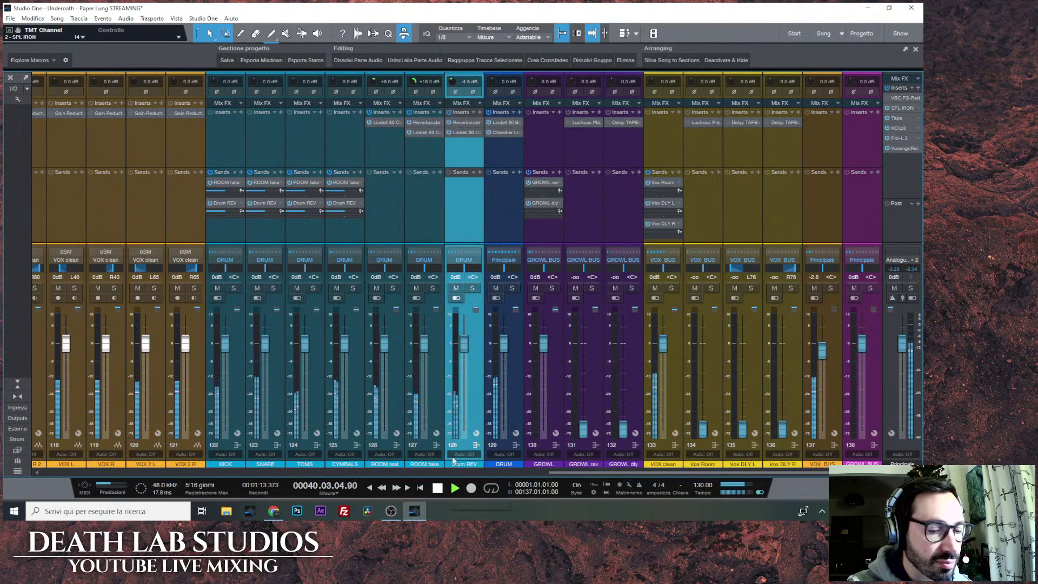
pyautogui.click(511, 288)
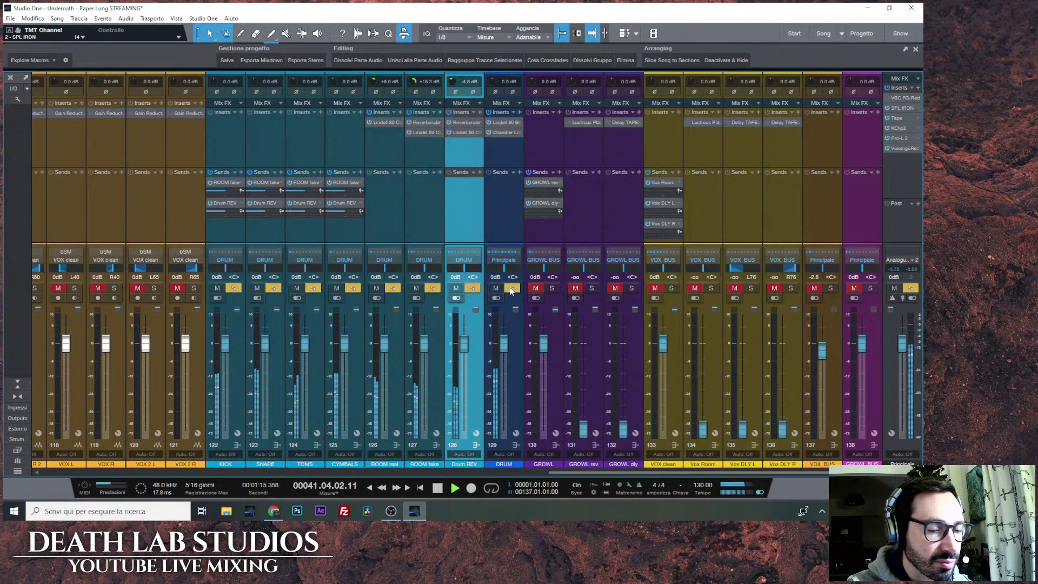
pyautogui.click(511, 289)
pyautogui.click(438, 487)
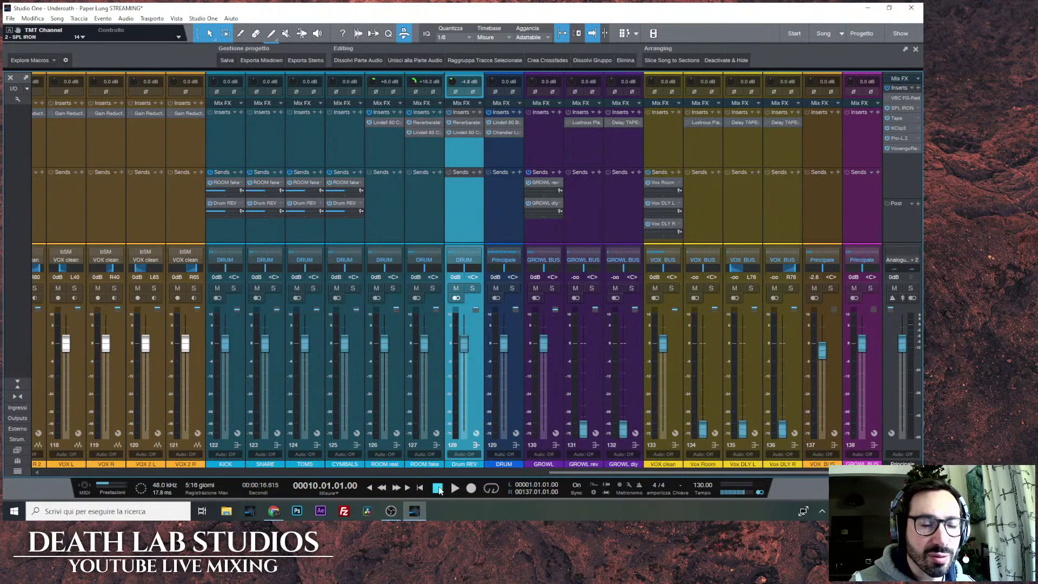
# Examine the Lindell 80 Channel's filter, compressor and gate sections on the HH L channel.
pyautogui.hscroll(-10, 594, 416)
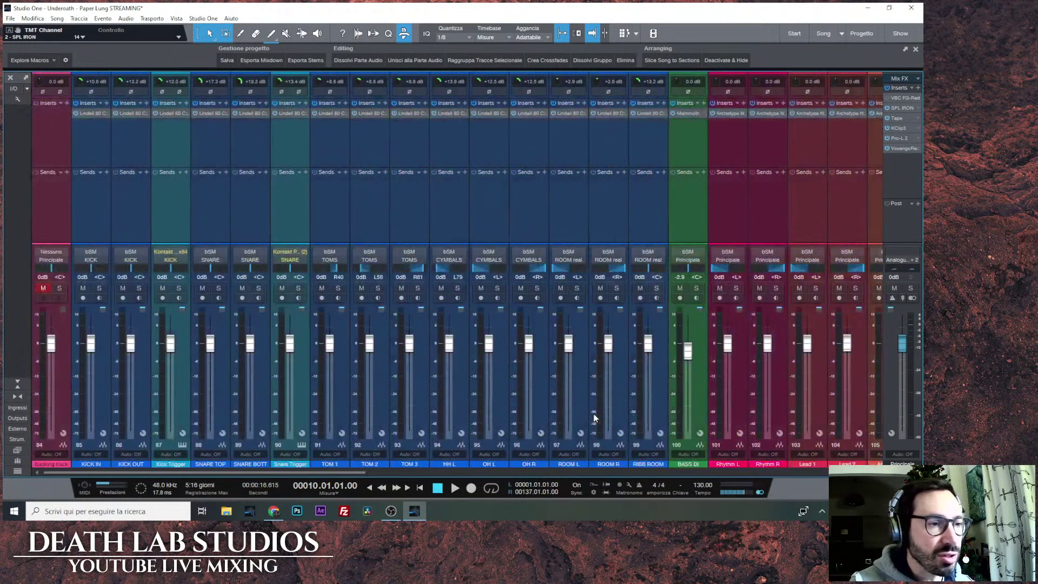
pyautogui.click(446, 115)
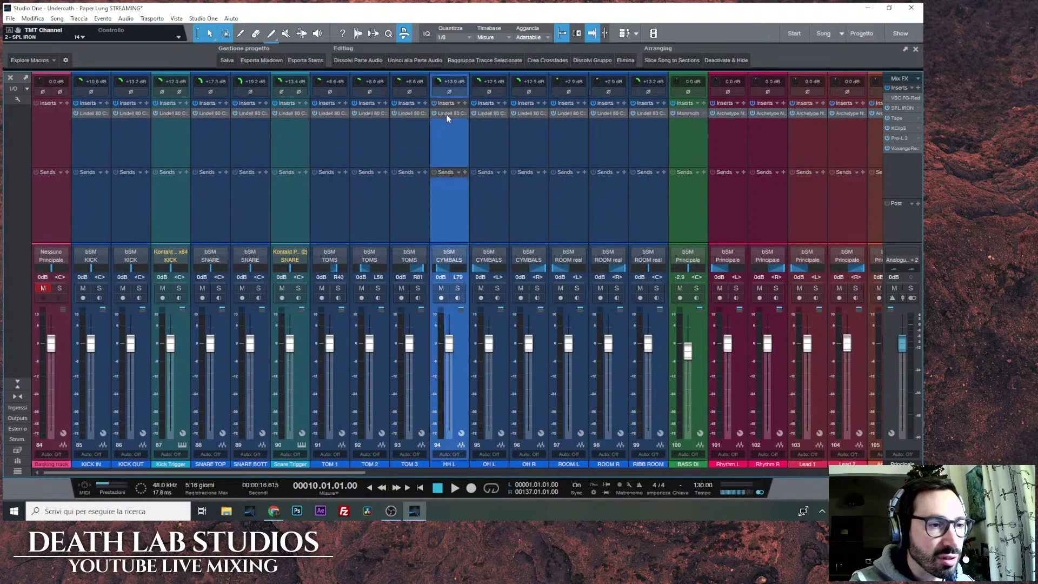
pyautogui.click(446, 113)
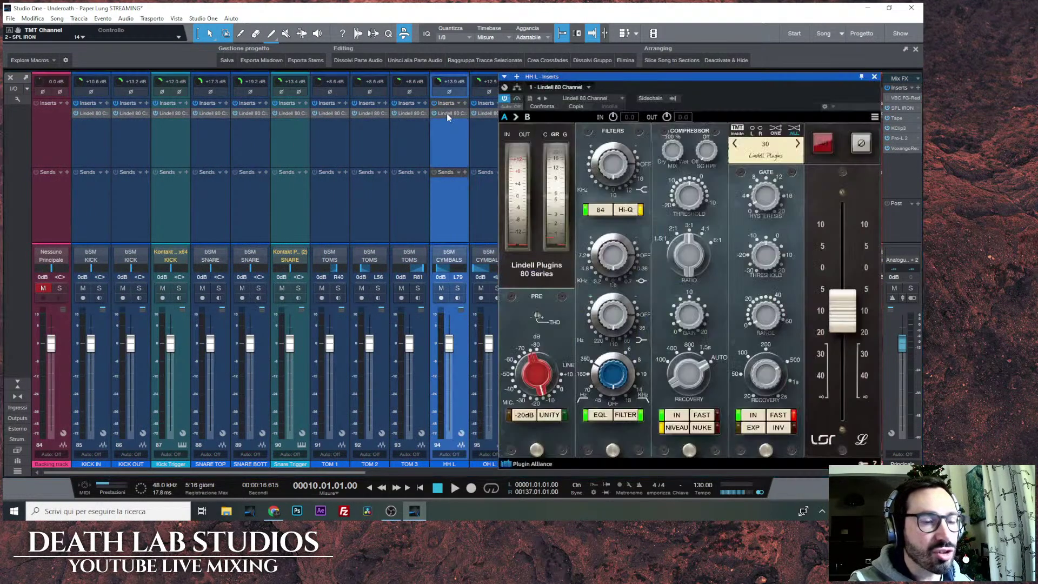
pyautogui.moveTo(776, 81); pyautogui.dragTo(542, 65)
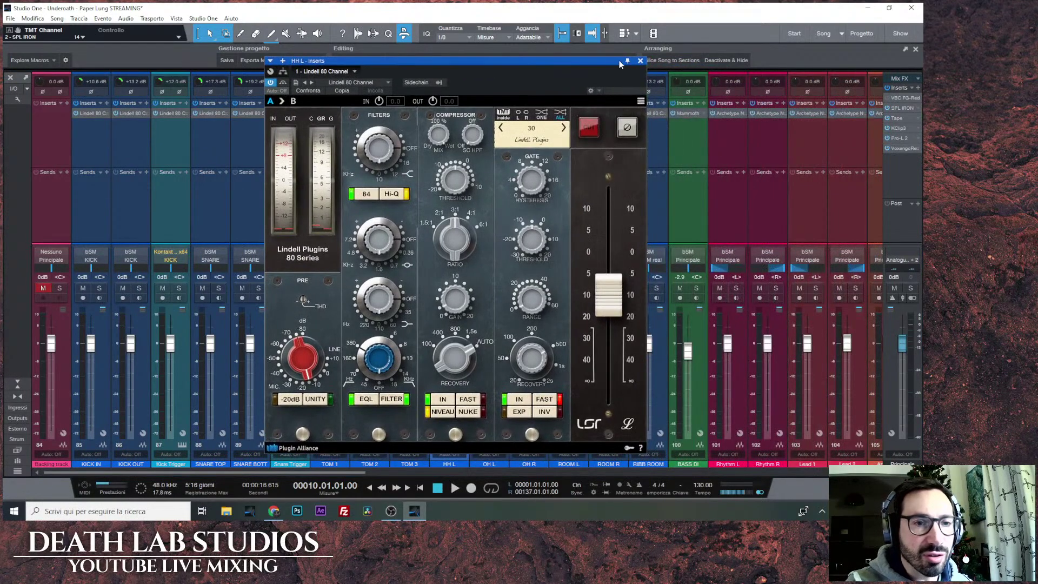
pyautogui.click(639, 61)
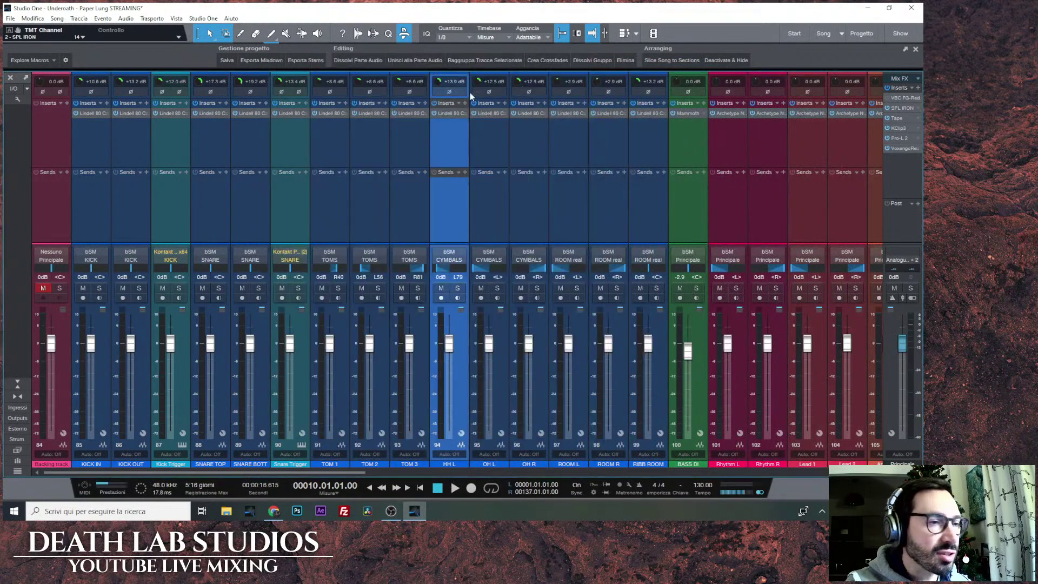
# Insert the bx_console SSL 4000 E on TOM 3 to view its channel strip, and remove it.
pyautogui.click(427, 102)
pyautogui.moveTo(545, 178); pyautogui.dragTo(542, 277)
pyautogui.click(482, 242)
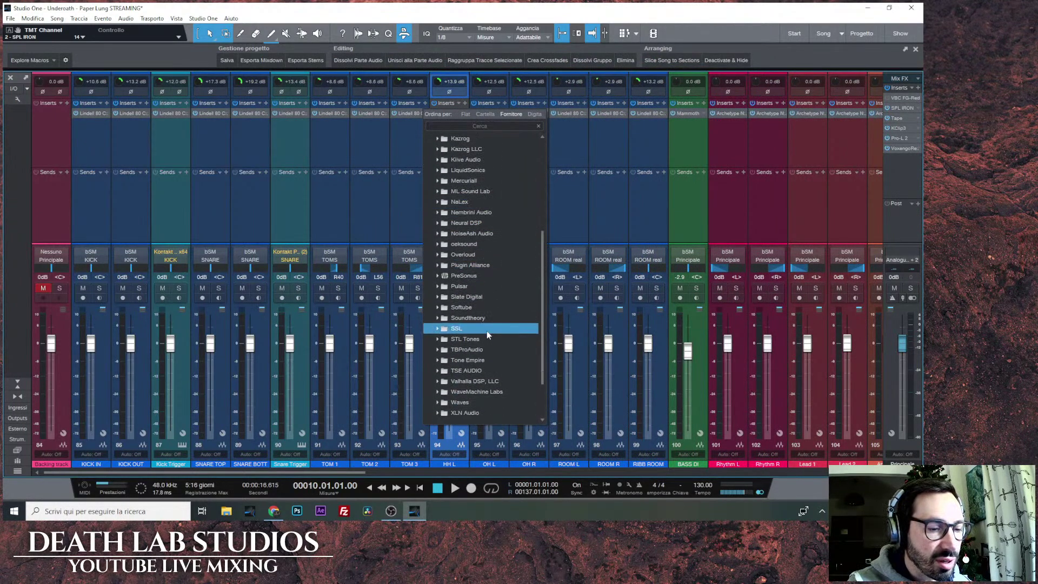
pyautogui.click(489, 266)
pyautogui.scroll(-5, 548, 243)
pyautogui.click(527, 261)
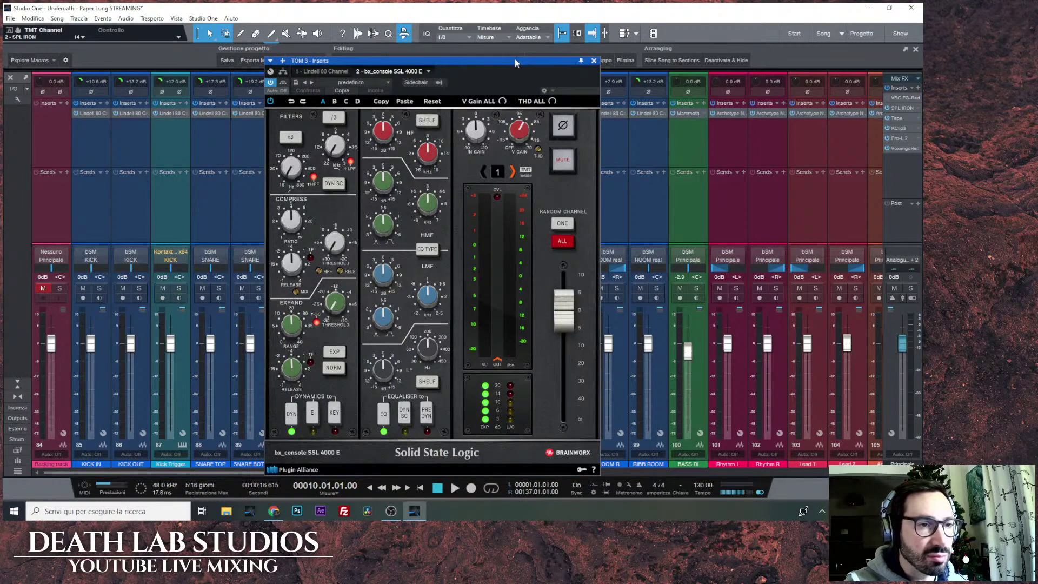
pyautogui.moveTo(515, 58); pyautogui.dragTo(547, 41)
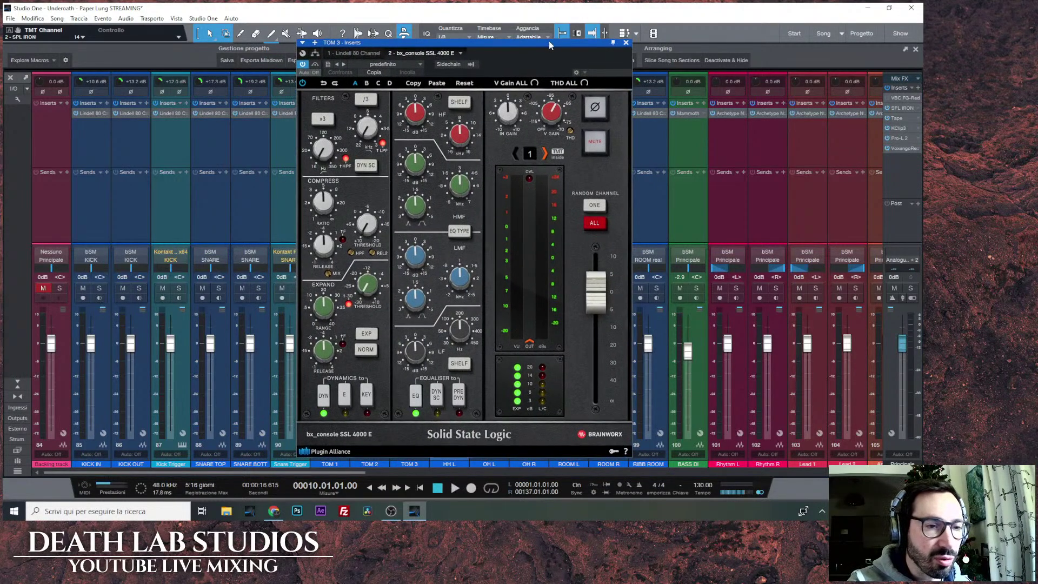
pyautogui.click(625, 42)
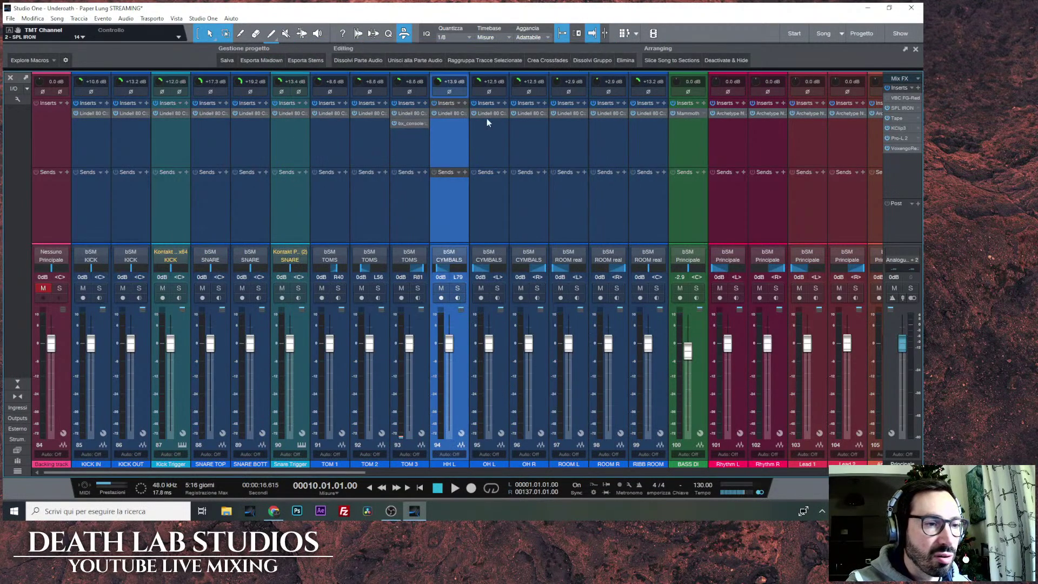
pyautogui.rightClick(426, 123)
pyautogui.click(449, 225)
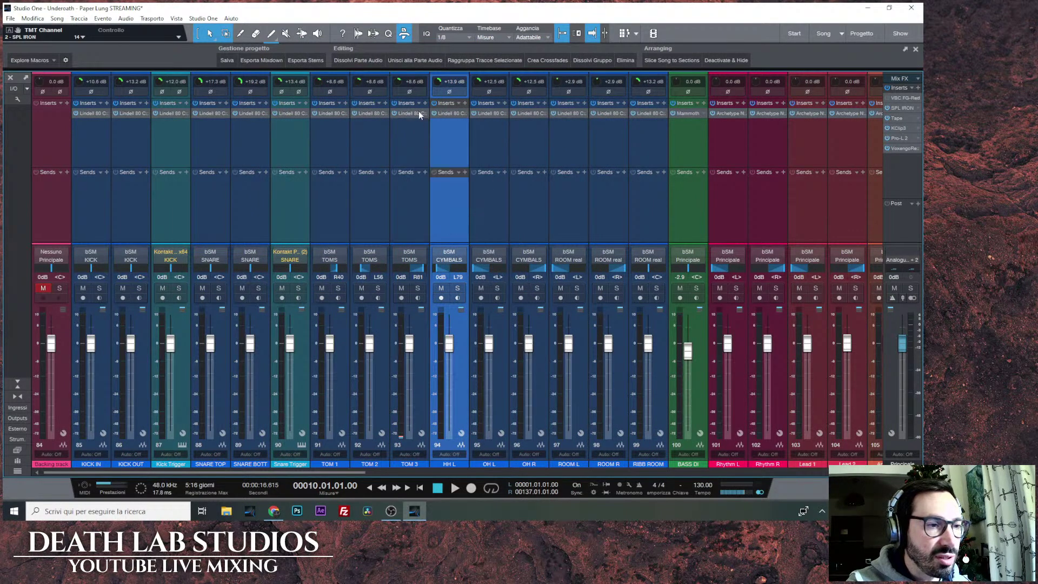
# Search the plug-ins for "cla" and insert CLA MixHub Mono after the Lindell 80 Channel on TOM 3.
pyautogui.click(420, 117)
pyautogui.moveTo(542, 180); pyautogui.dragTo(546, 402)
pyautogui.click(492, 402)
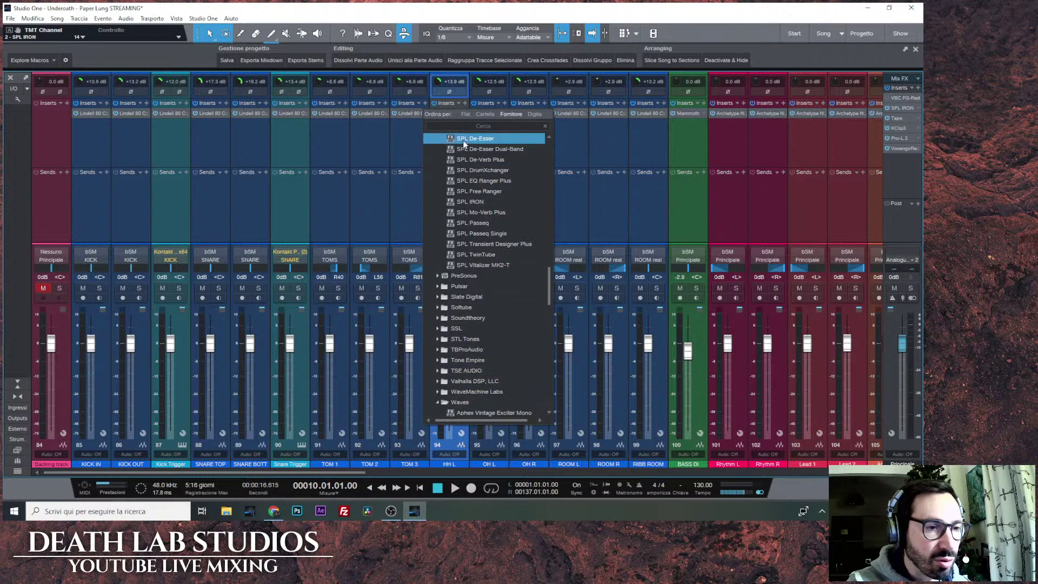
pyautogui.click(483, 125)
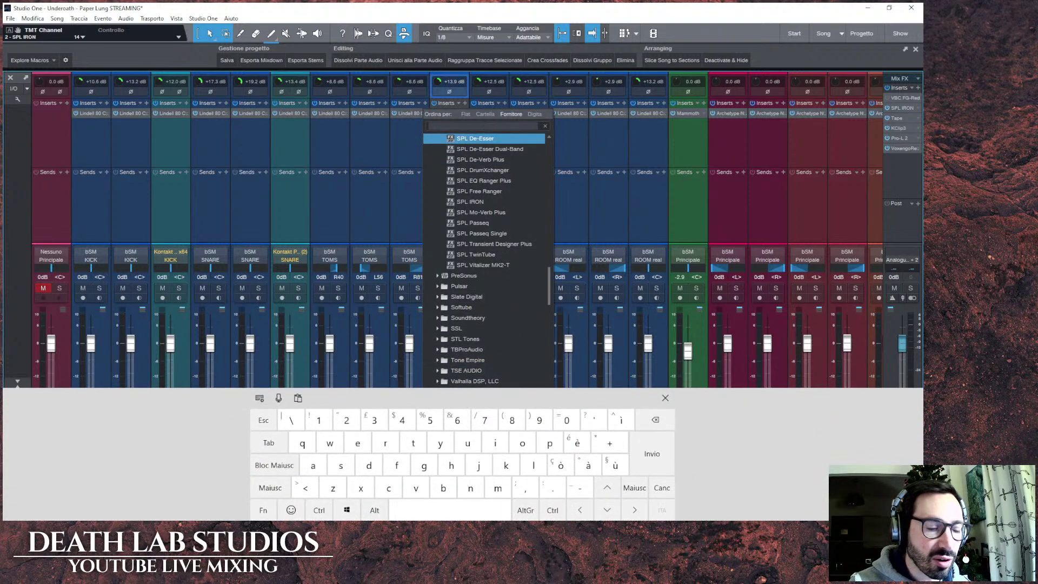
pyautogui.write('cla')
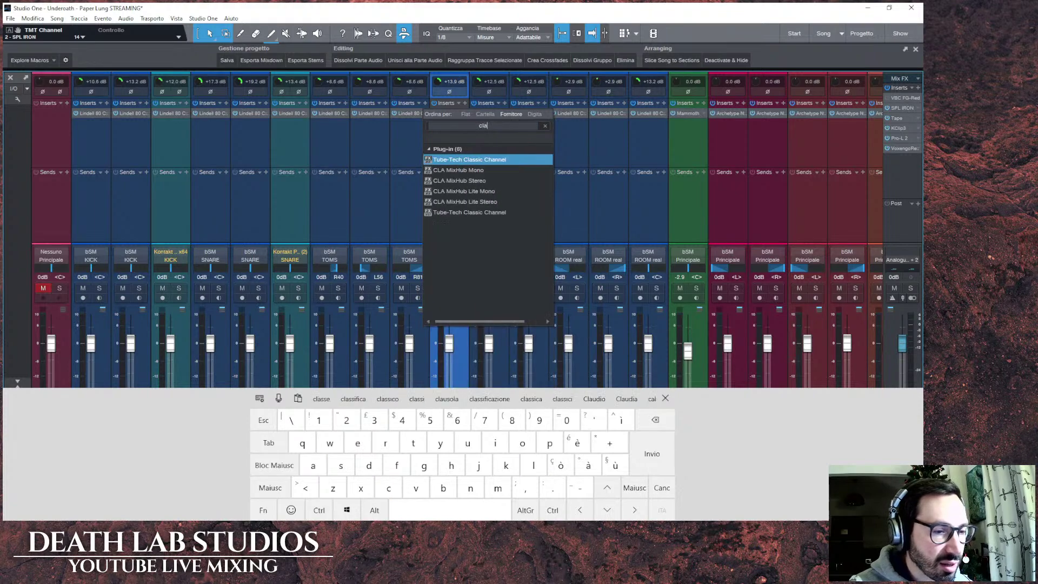
pyautogui.press('Down')
pyautogui.press('Return')
pyautogui.click(670, 399)
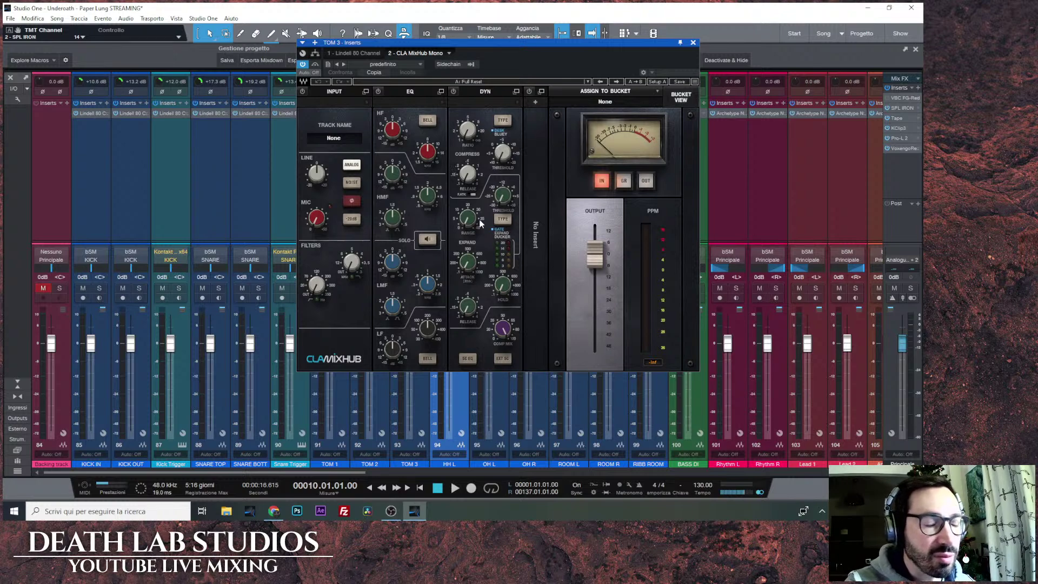
# Lower the CLA MixHub's line input gain on TOM 3, try its EQ solo on and off, and close the plugin.
pyautogui.moveTo(500, 195)
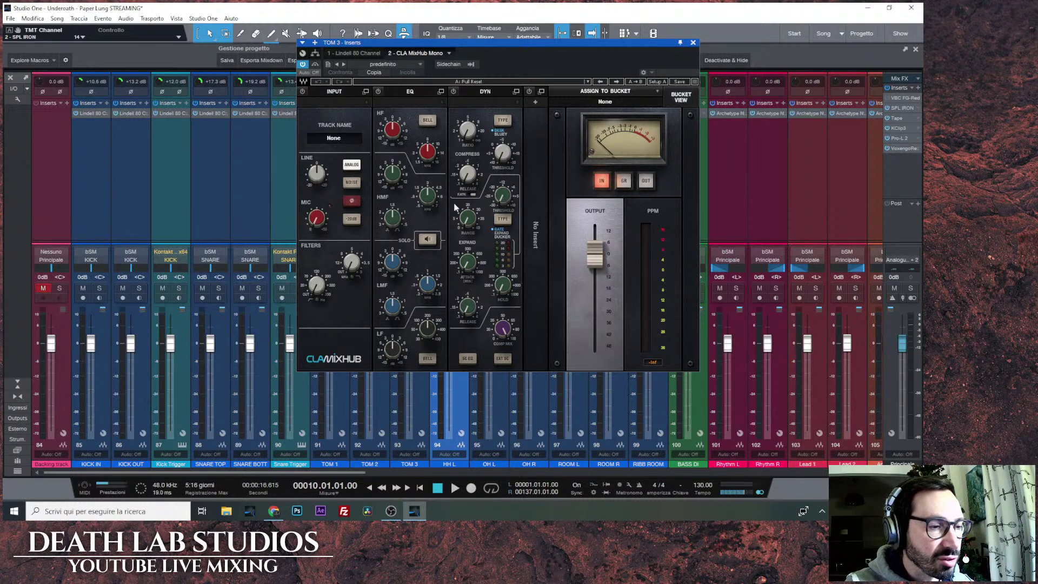
pyautogui.moveTo(316, 218); pyautogui.dragTo(317, 178)
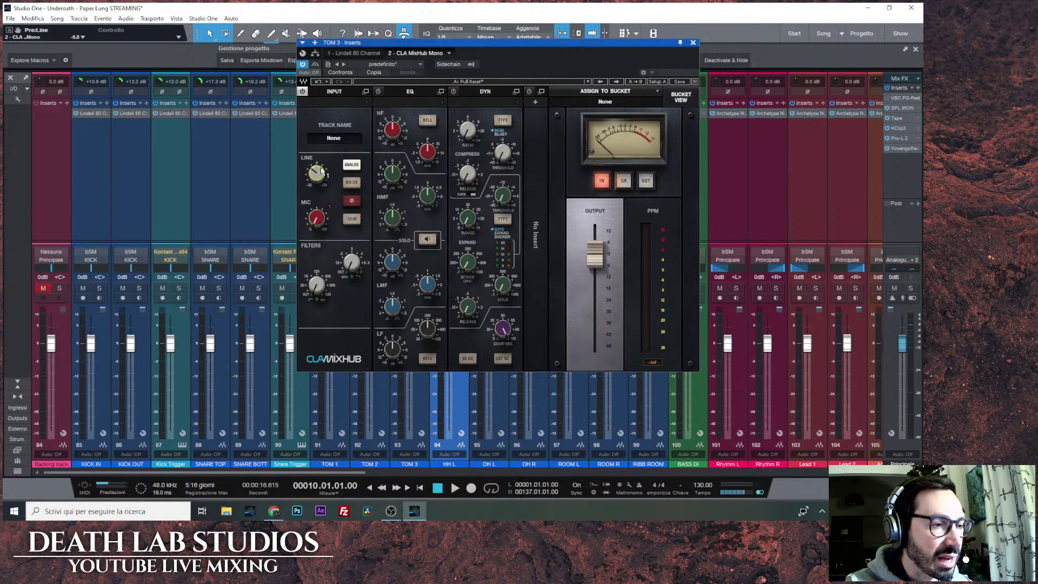
pyautogui.moveTo(321, 171)
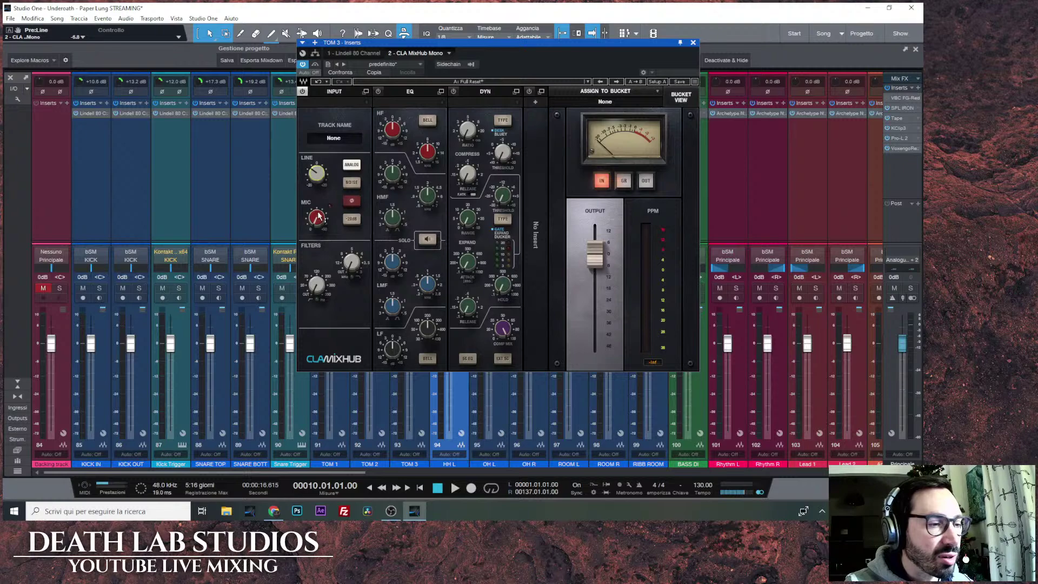
pyautogui.moveTo(321, 218)
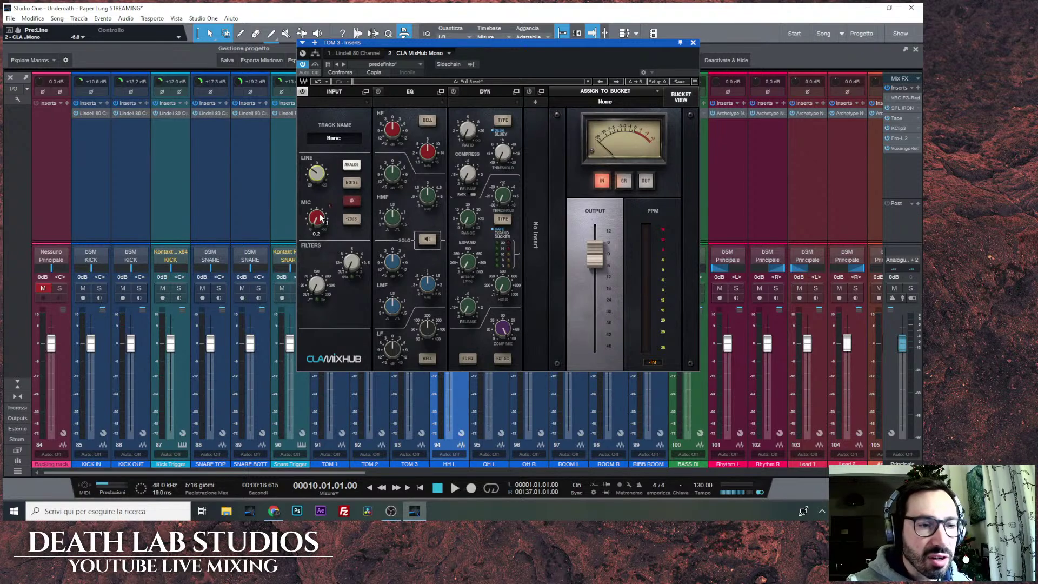
pyautogui.click(428, 240)
pyautogui.click(428, 240)
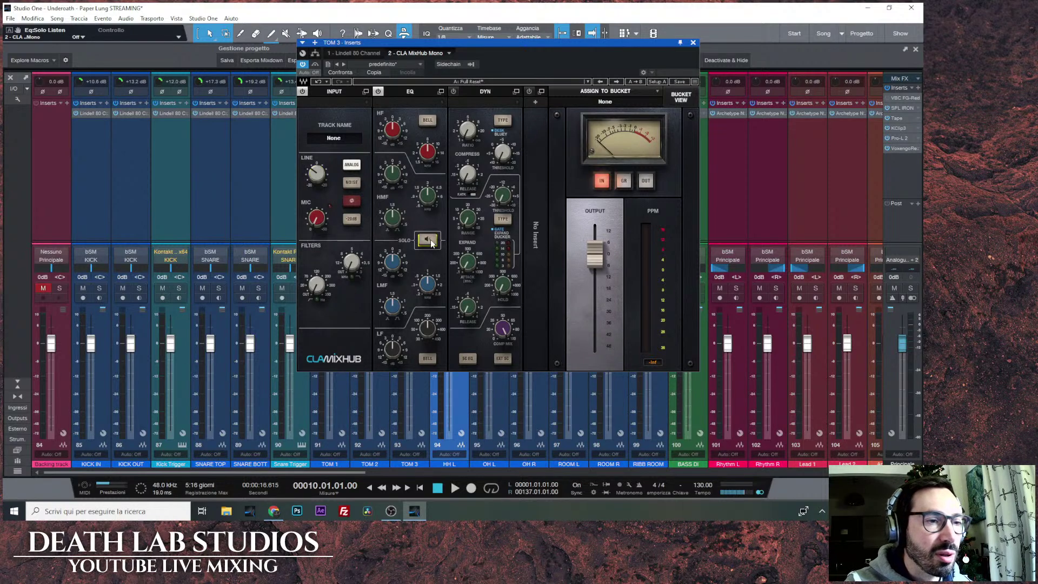
pyautogui.click(694, 43)
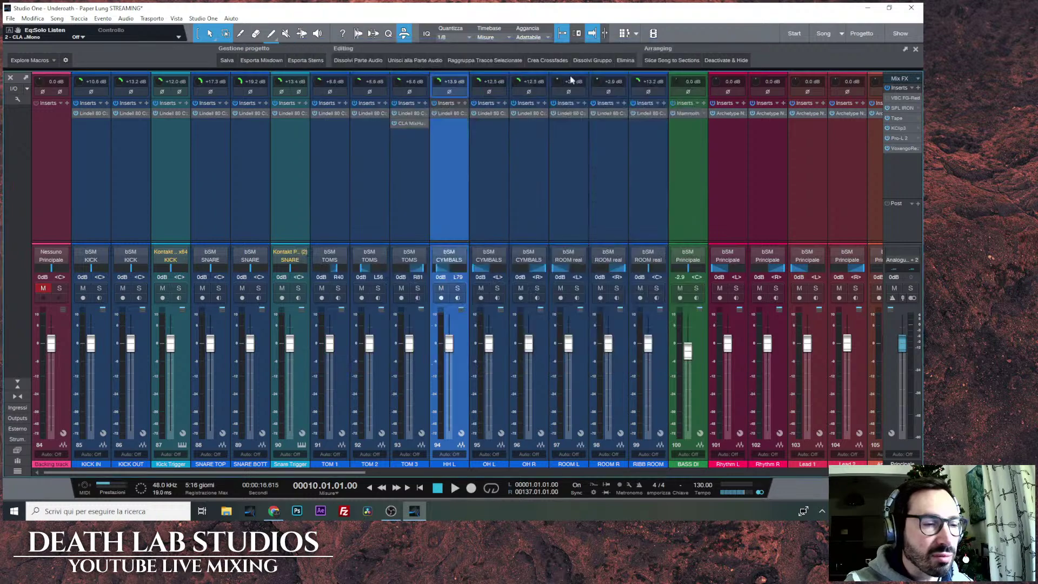
# Remove the CLA MixHub plug-in from the TOM 3 channel's inserts.
pyautogui.click(426, 124)
pyautogui.click(460, 233)
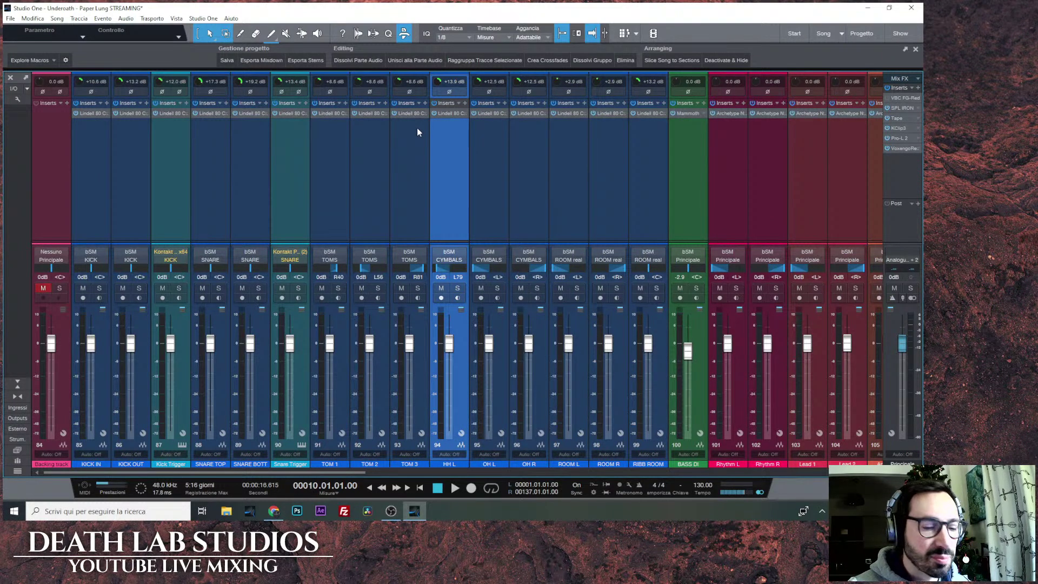
# Check OBS, switch to the YouTube Studio live-streaming page in Chrome, and open and dismiss the end-stream confirmation.
pyautogui.click(391, 511)
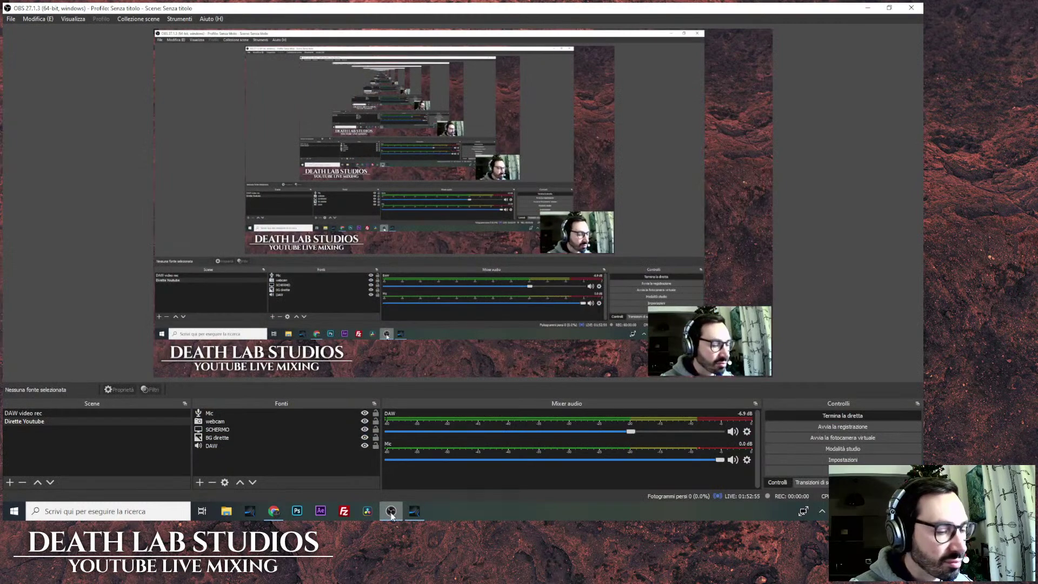
pyautogui.click(274, 511)
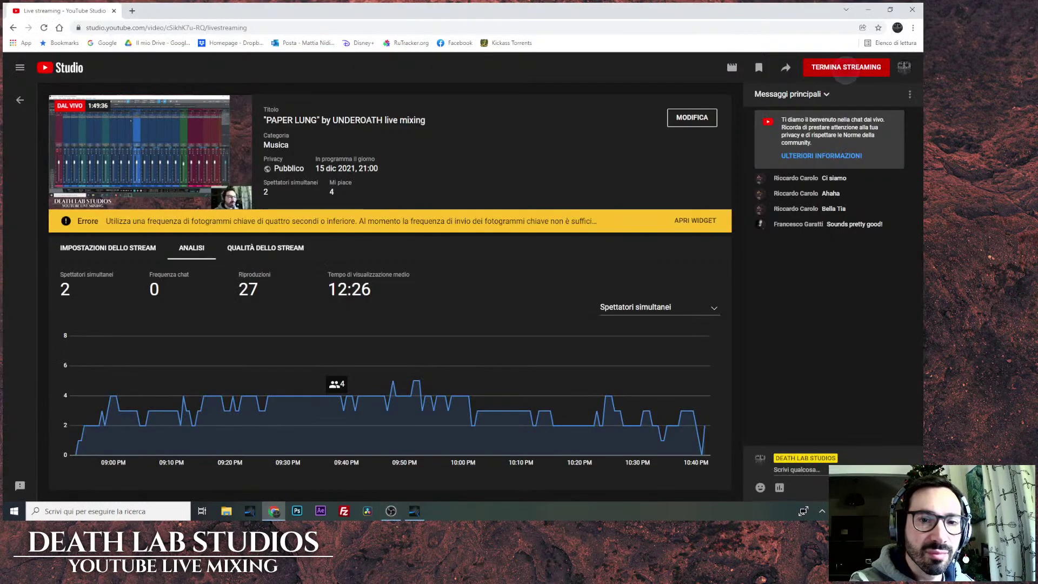
pyautogui.click(846, 68)
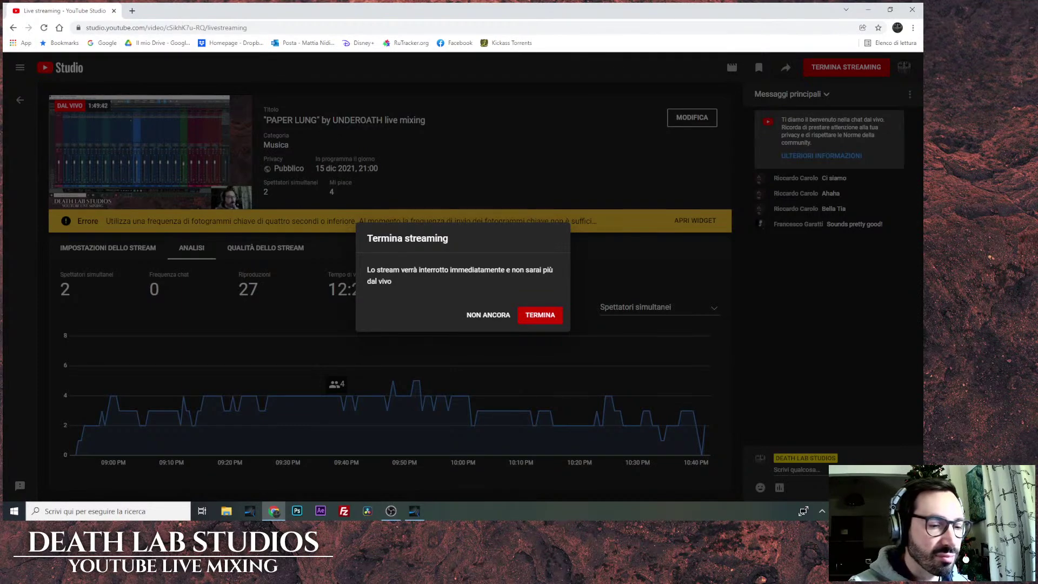
pyautogui.press('Escape')
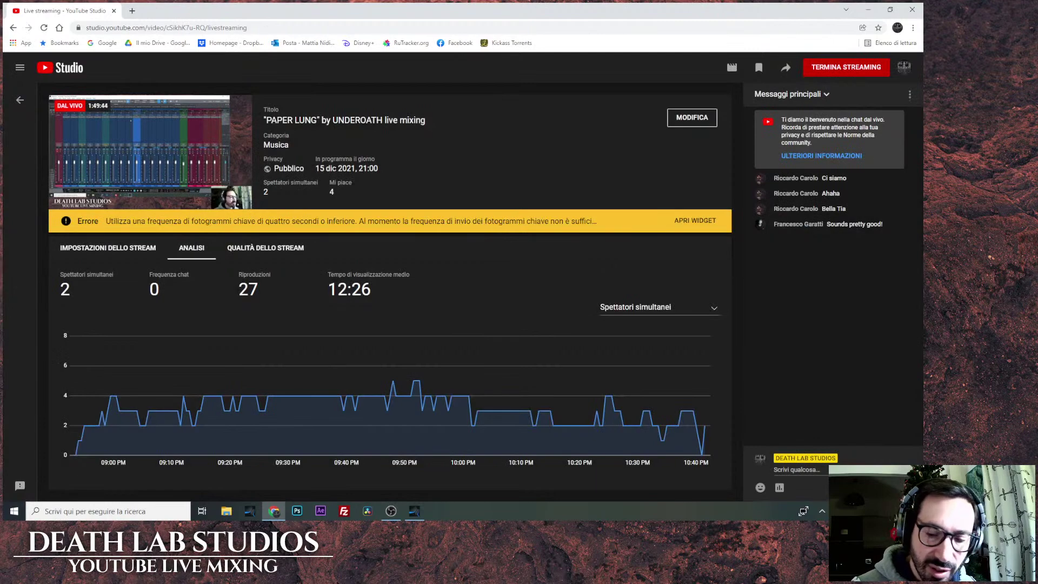
# Post the message "ciao a tutti" in the YouTube live chat.
pyautogui.click(796, 470)
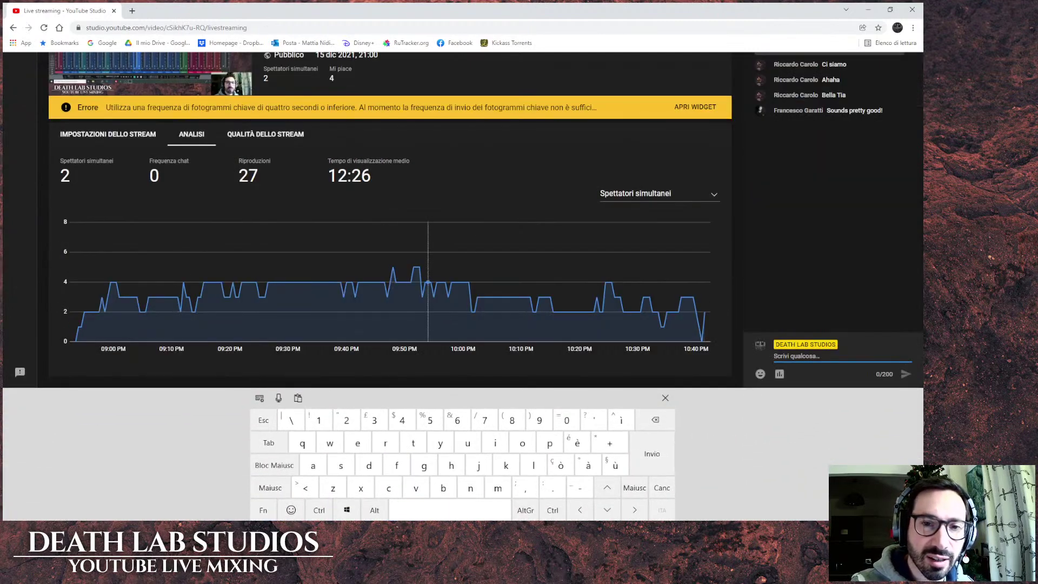
pyautogui.click(666, 398)
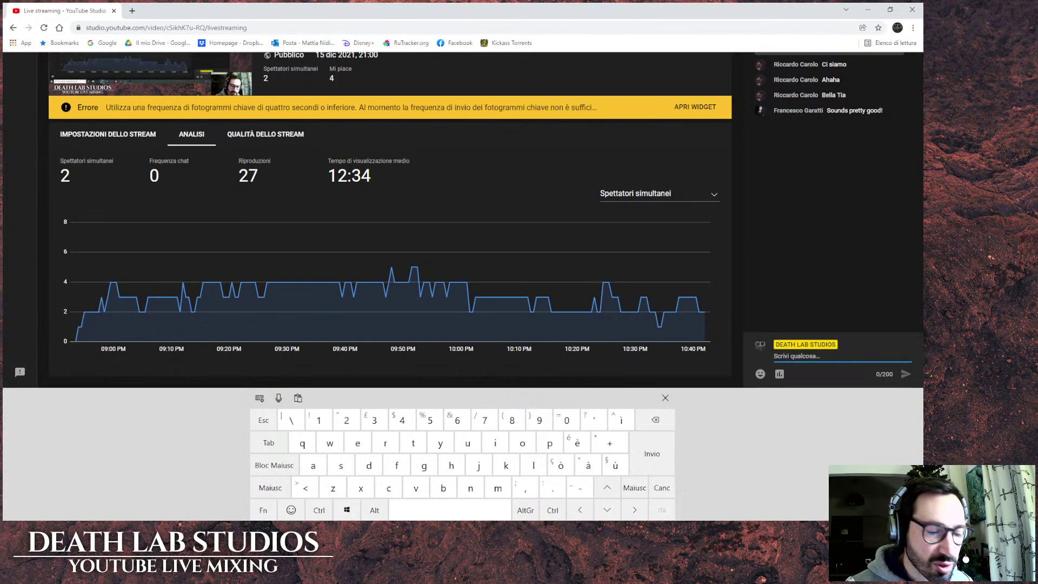
pyautogui.write('ciao')
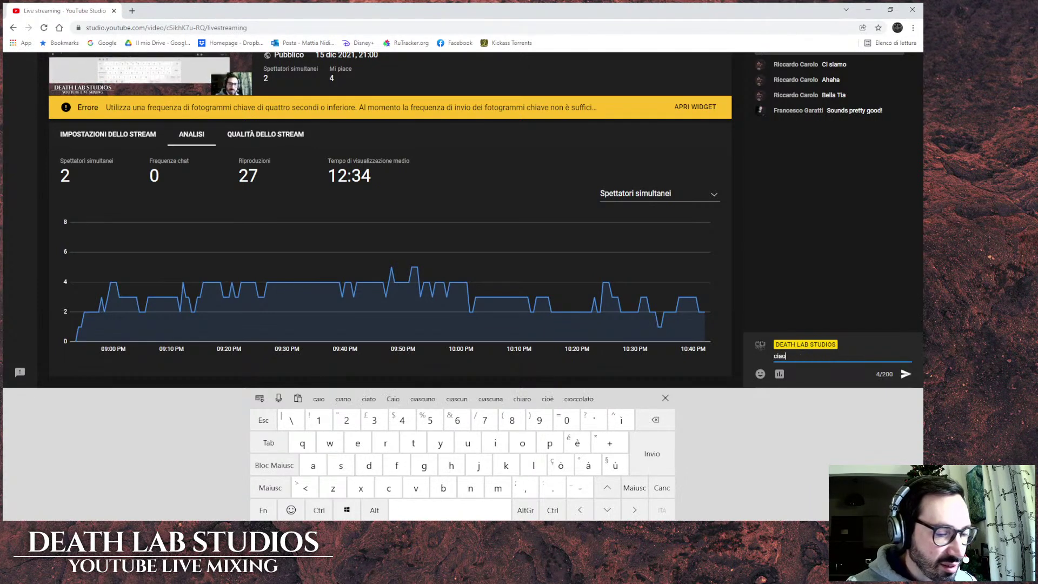
pyautogui.write(' a 4utti')
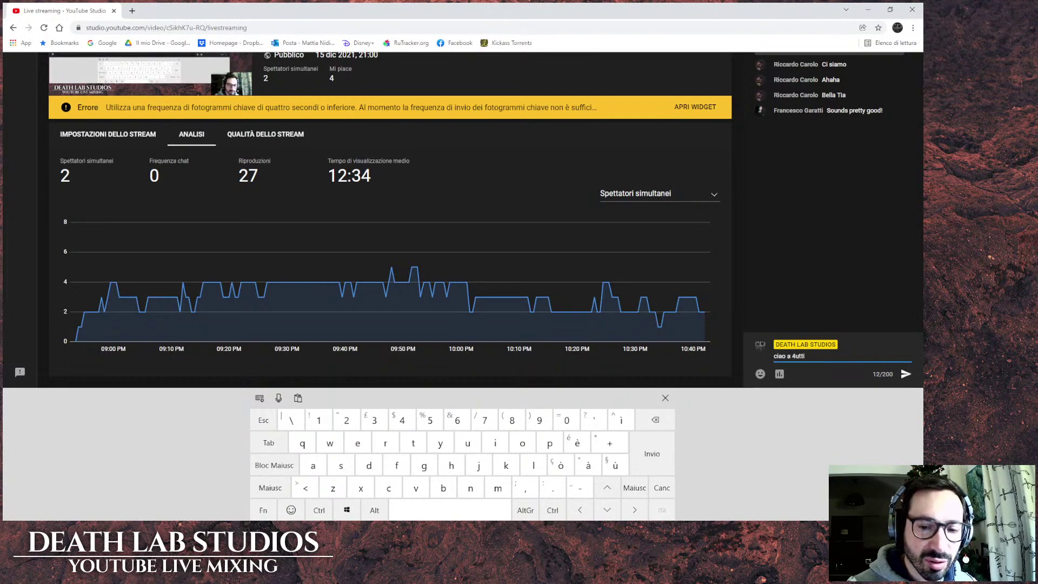
pyautogui.press('BackSpace')
pyautogui.press('BackSpace')
pyautogui.press('BackSpace')
pyautogui.press('BackSpace')
pyautogui.press('BackSpace')
pyautogui.write('tutt')
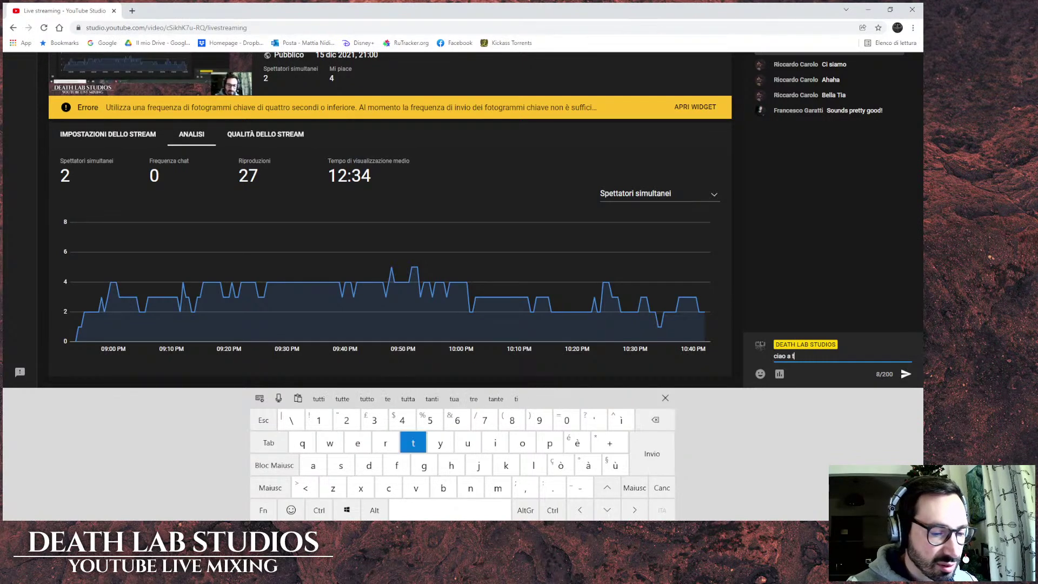
pyautogui.write('i')
pyautogui.press('Return')
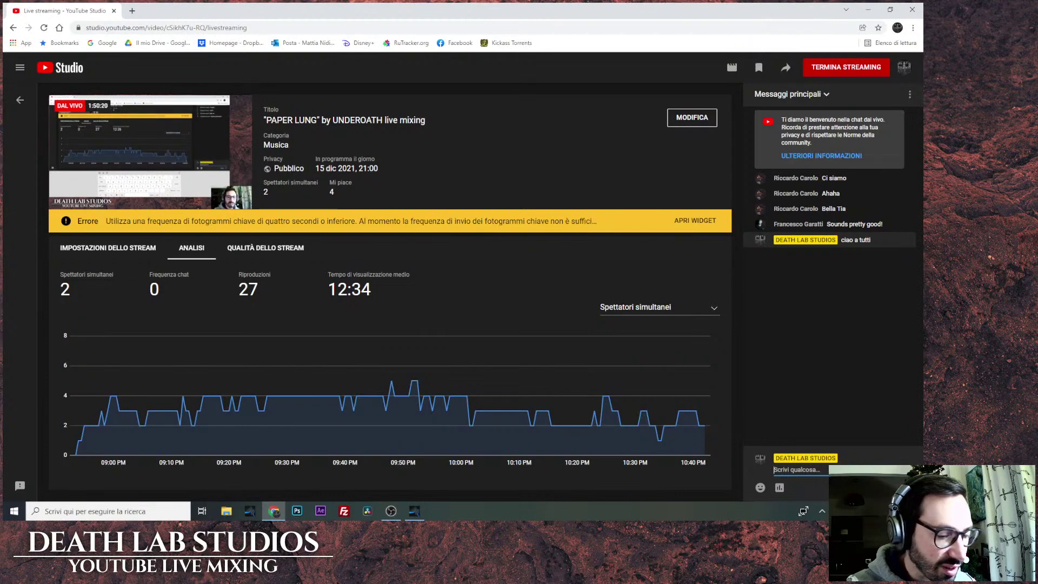
# Look at the Studio One mixer once more, return to YouTube Studio in Chrome and end the live stream.
pyautogui.click(414, 511)
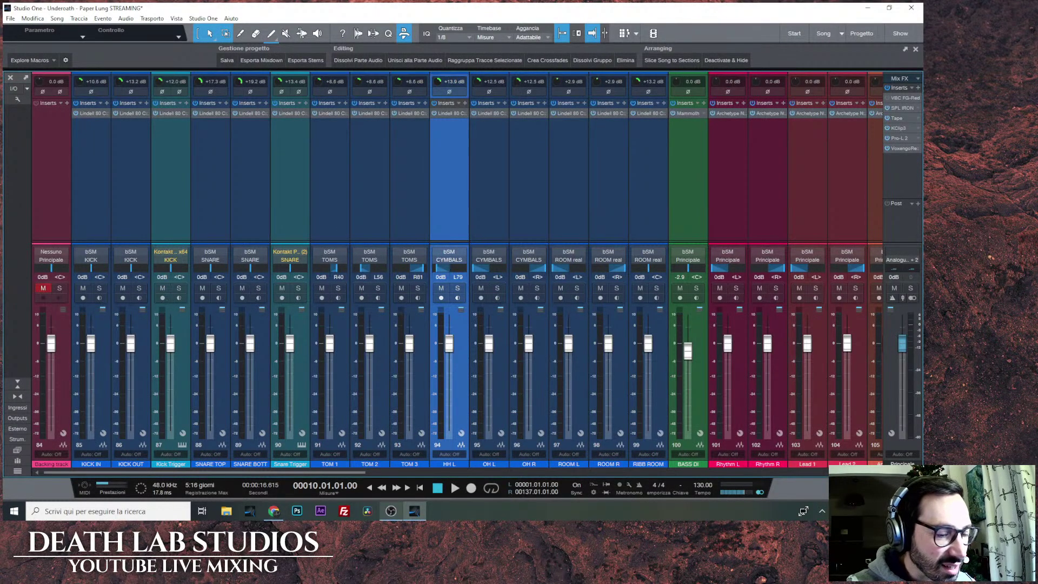
pyautogui.click(274, 511)
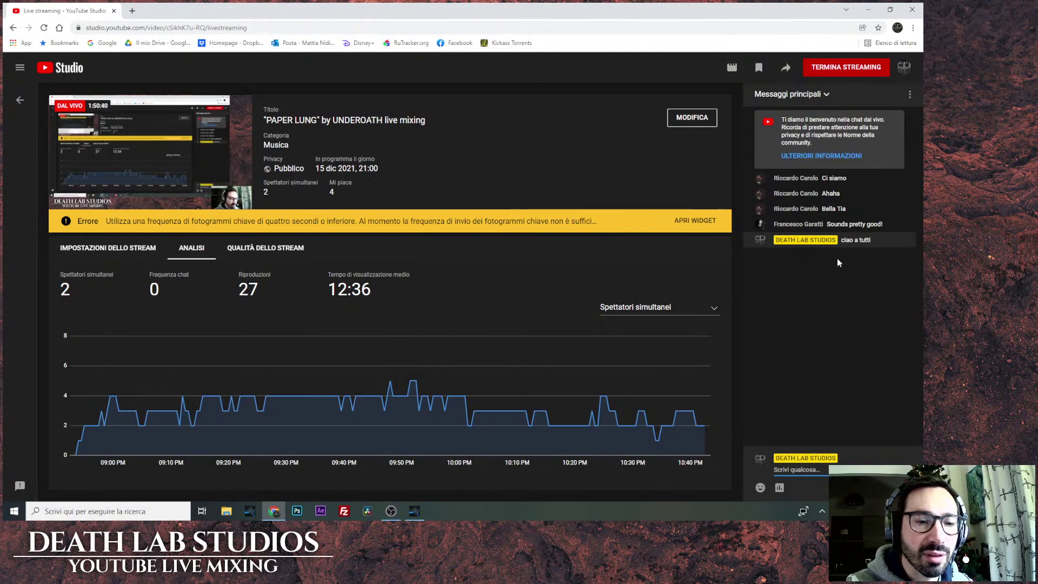
pyautogui.click(857, 67)
pyautogui.click(552, 319)
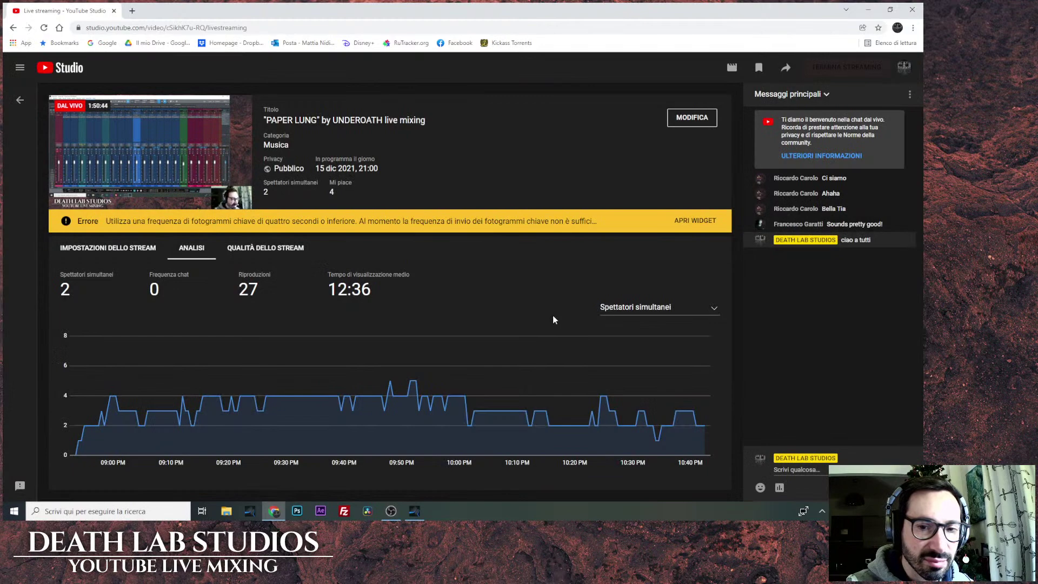